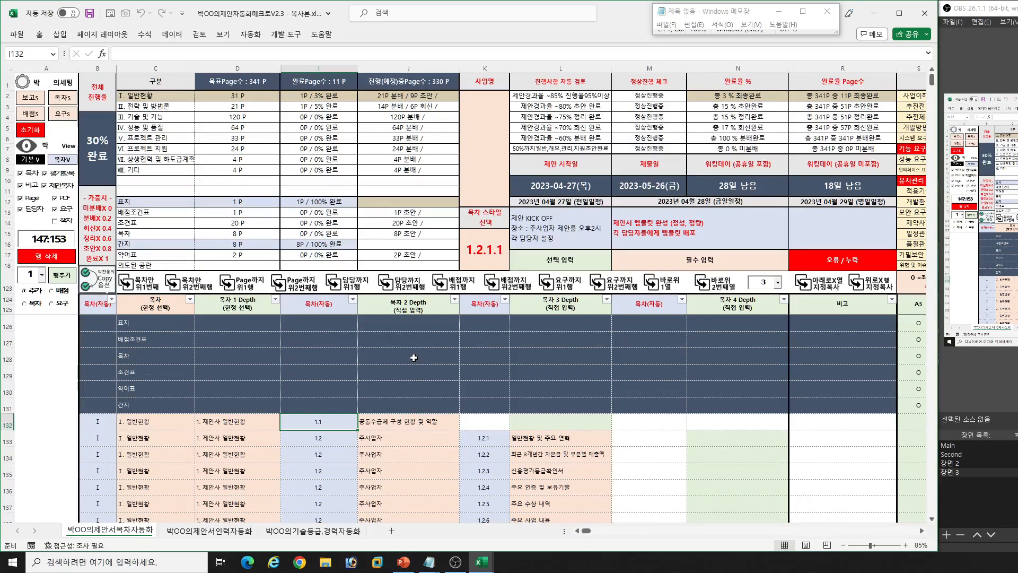
# - Review the unsaved Notepad memo of proposal reference documents, and return to the Excel workbook
pyautogui.click(428, 562)
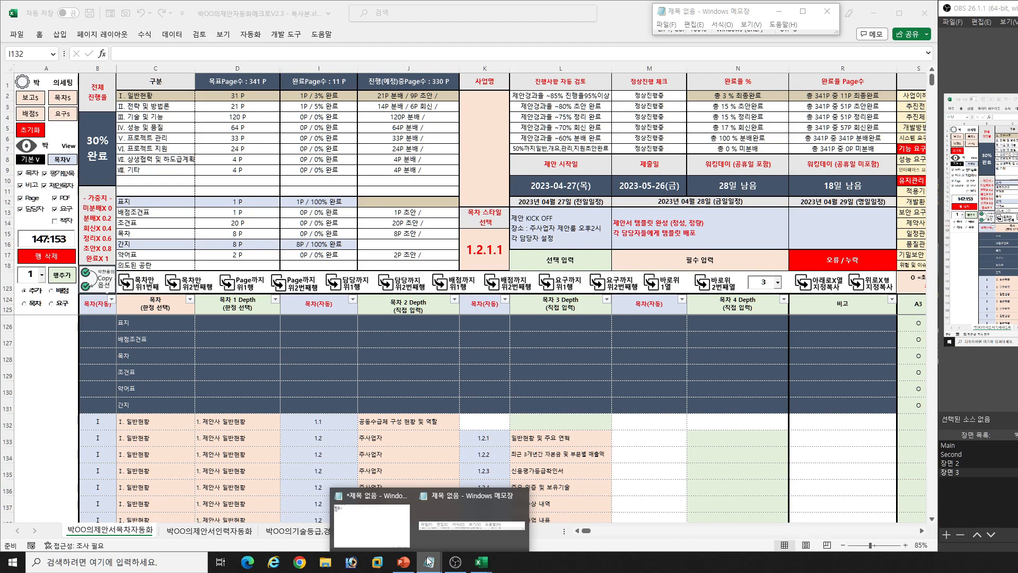
pyautogui.click(388, 533)
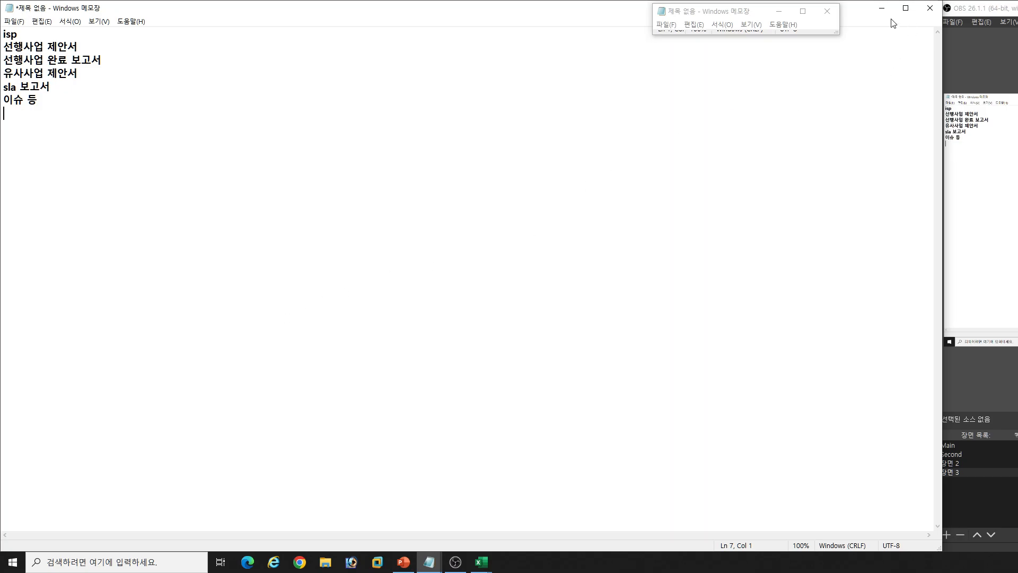
pyautogui.click(882, 8)
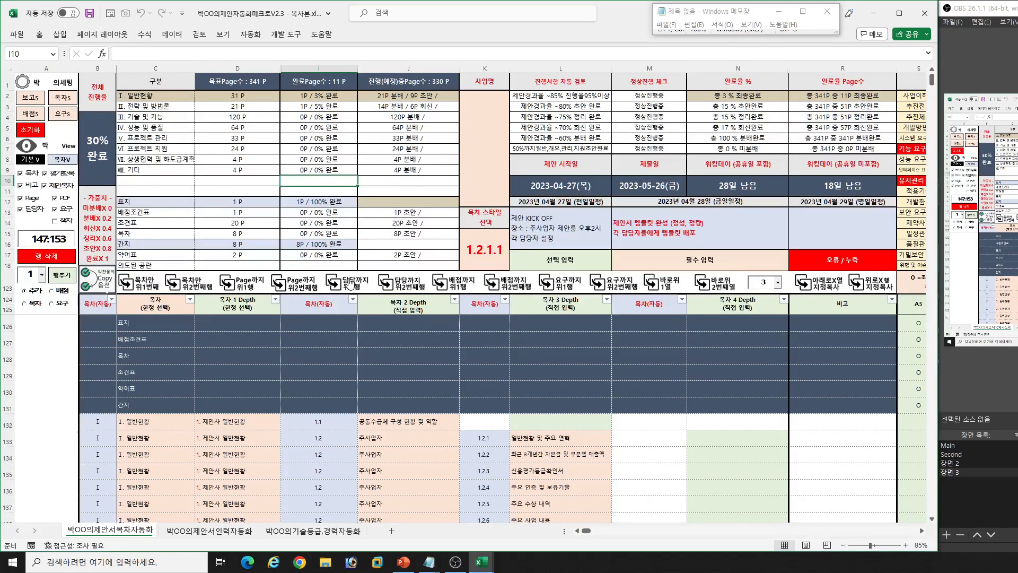
# - Run the contents sheet's 초기화 macro, confirming the reset of the entered 목차, 배점 and 요구사항 data and of the RFP 목차 settings
pyautogui.scroll(-4, 324, 345)
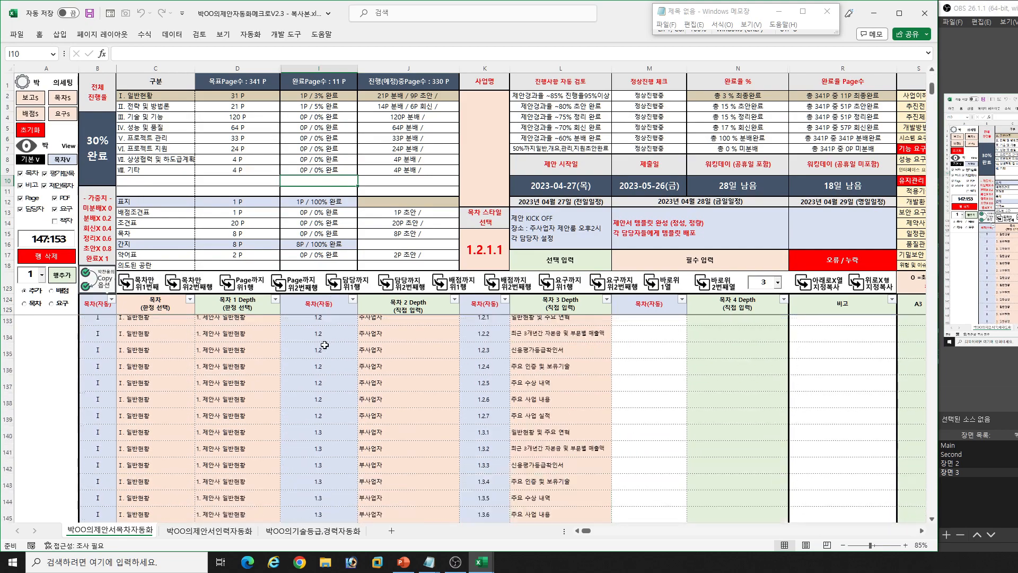
pyautogui.scroll(4, 325, 346)
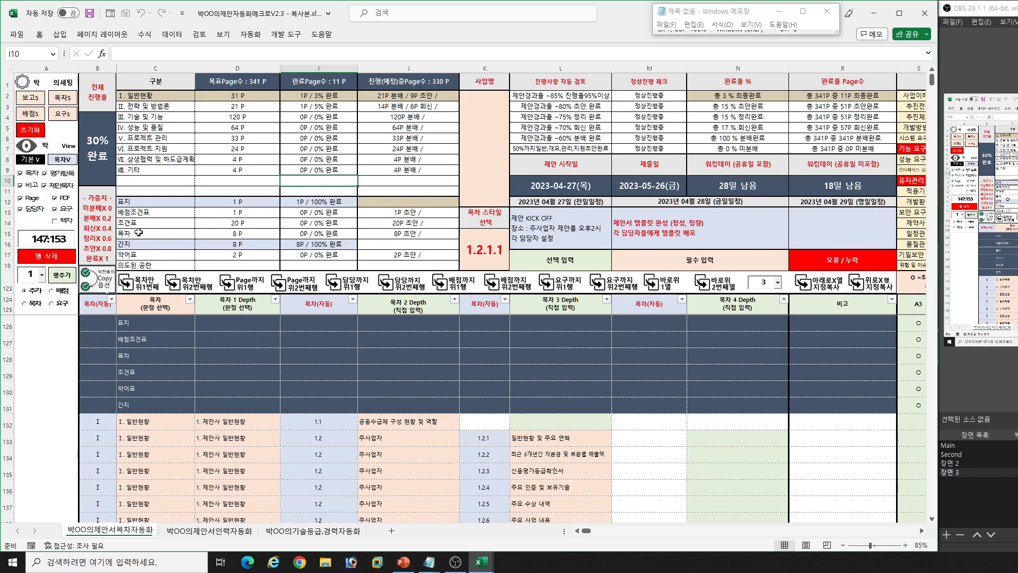
pyautogui.click(29, 132)
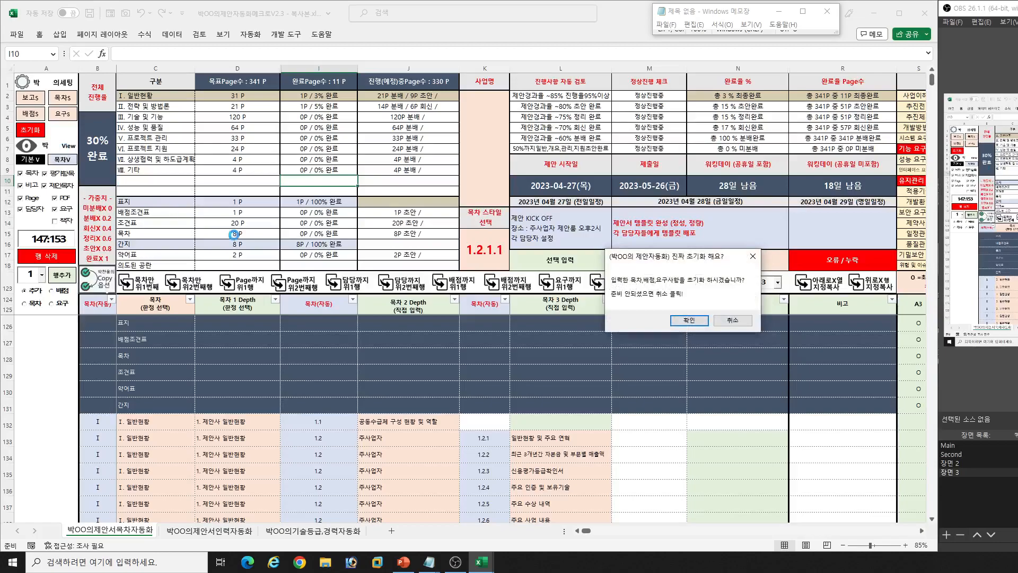
pyautogui.click(681, 320)
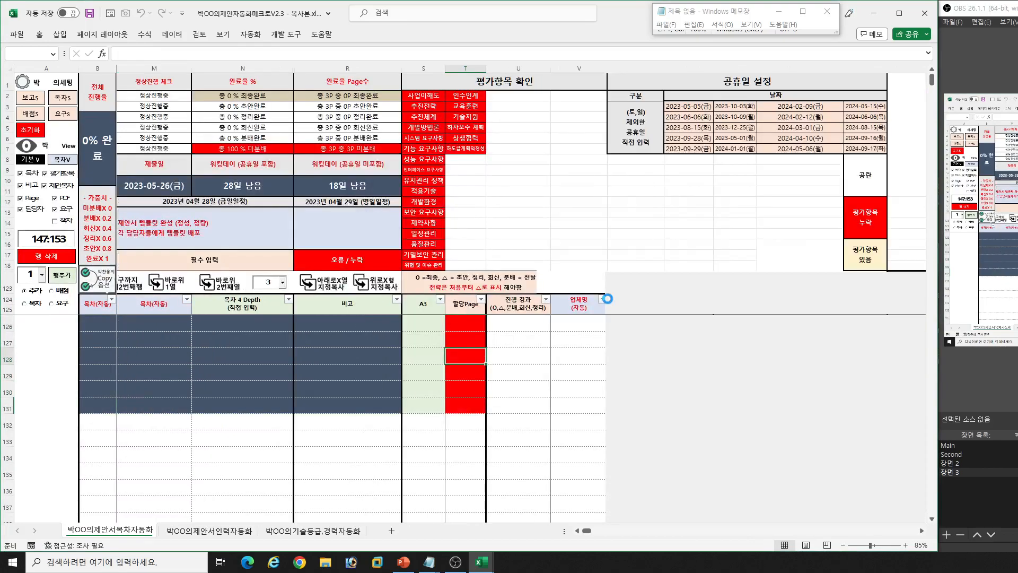
pyautogui.click(726, 318)
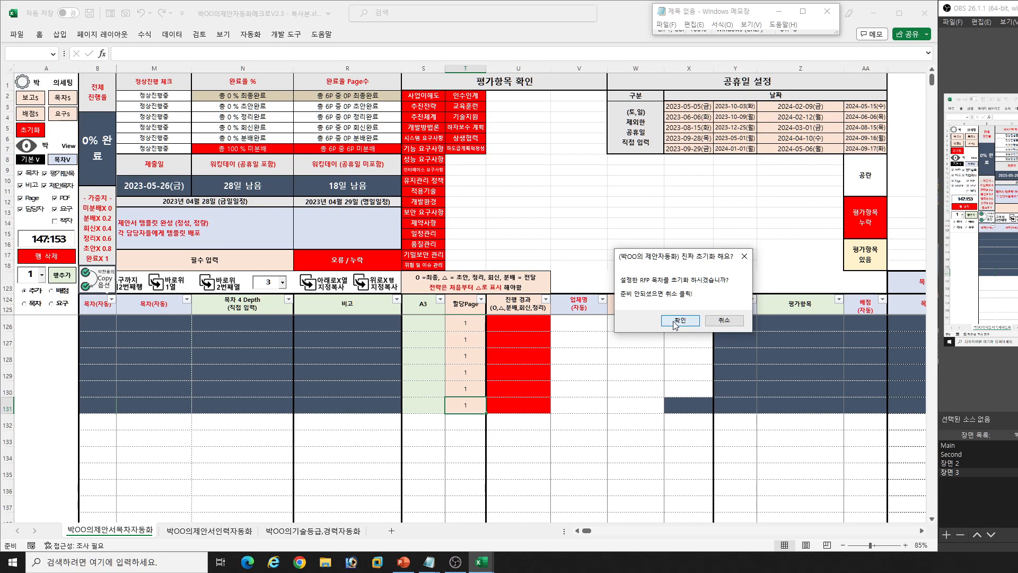
pyautogui.click(675, 324)
# - Confirm the reset of the configured 배점, 요구사항, and 보고서 및 기본설정 to complete the initialization
pyautogui.click(705, 317)
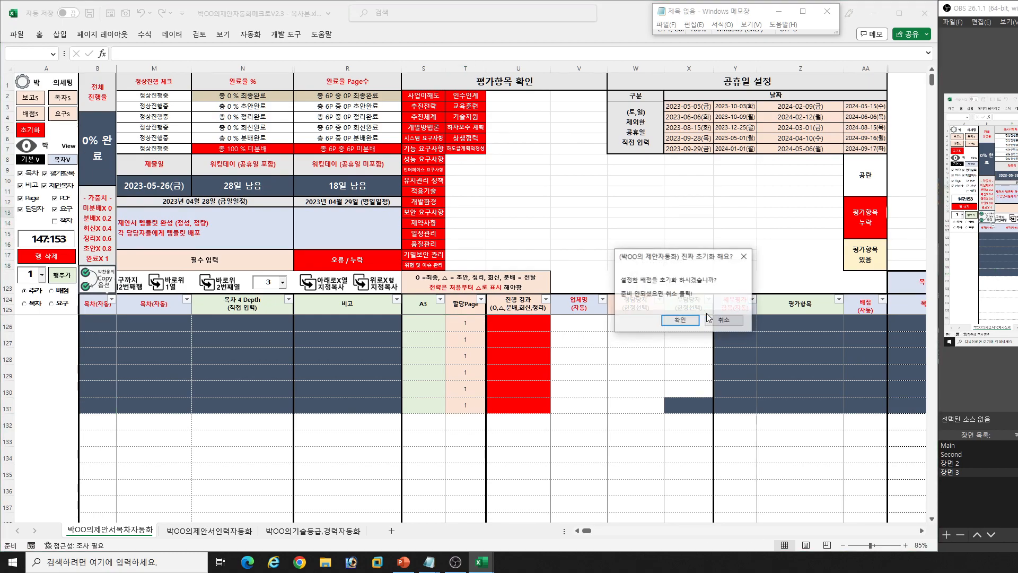
pyautogui.click(675, 319)
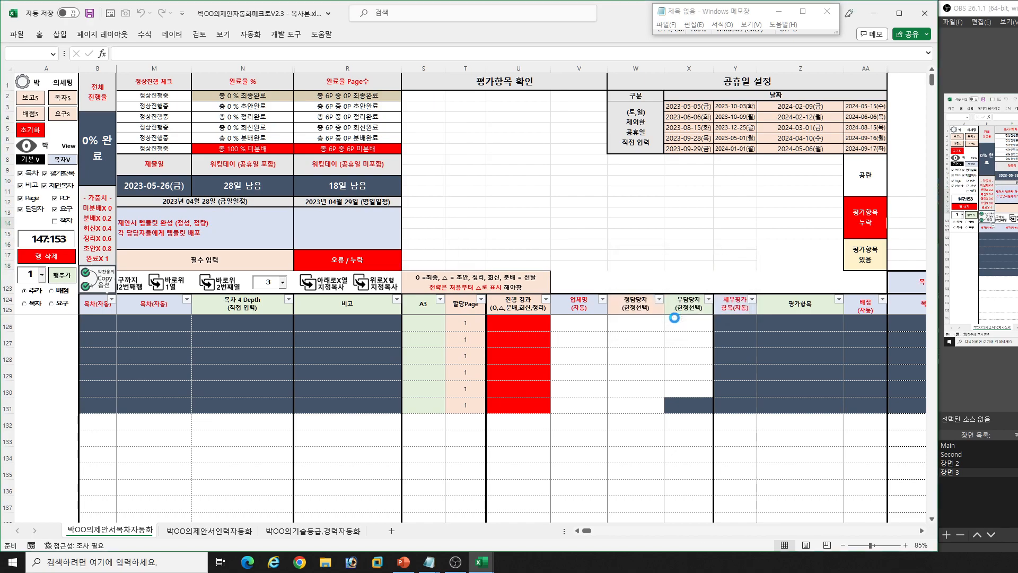
pyautogui.click(702, 316)
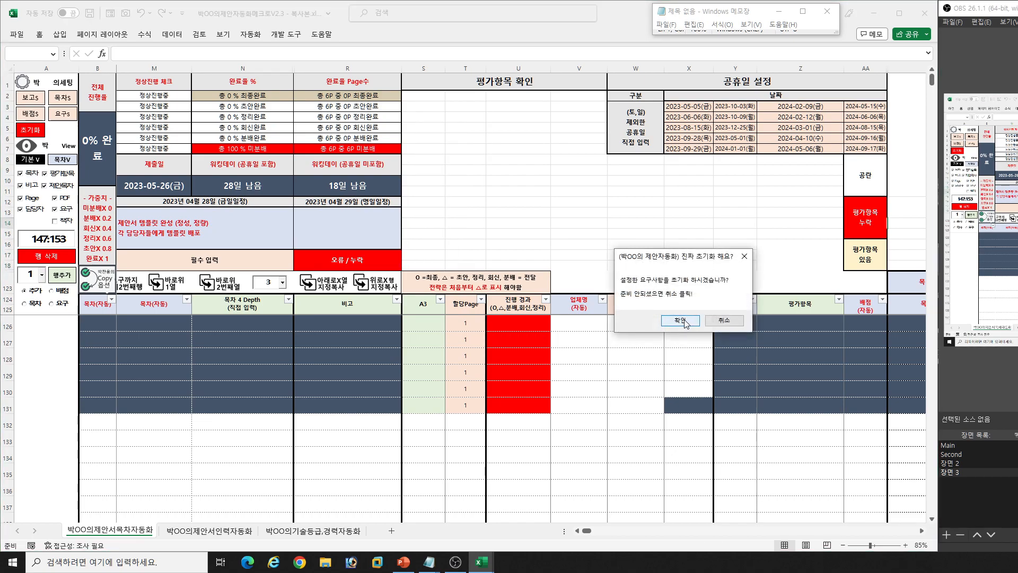
pyautogui.click(684, 321)
pyautogui.click(689, 320)
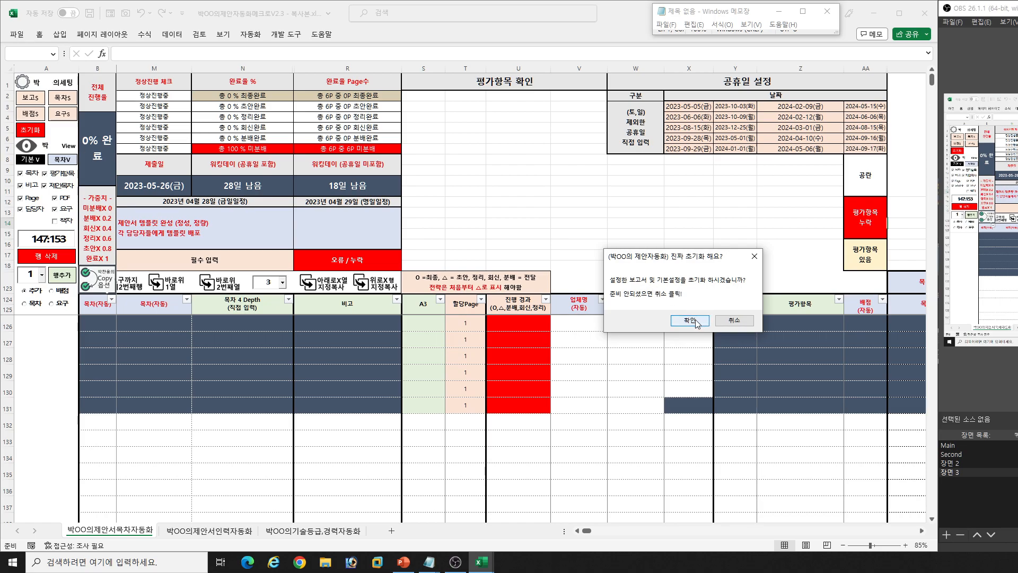
pyautogui.click(690, 320)
pyautogui.click(696, 321)
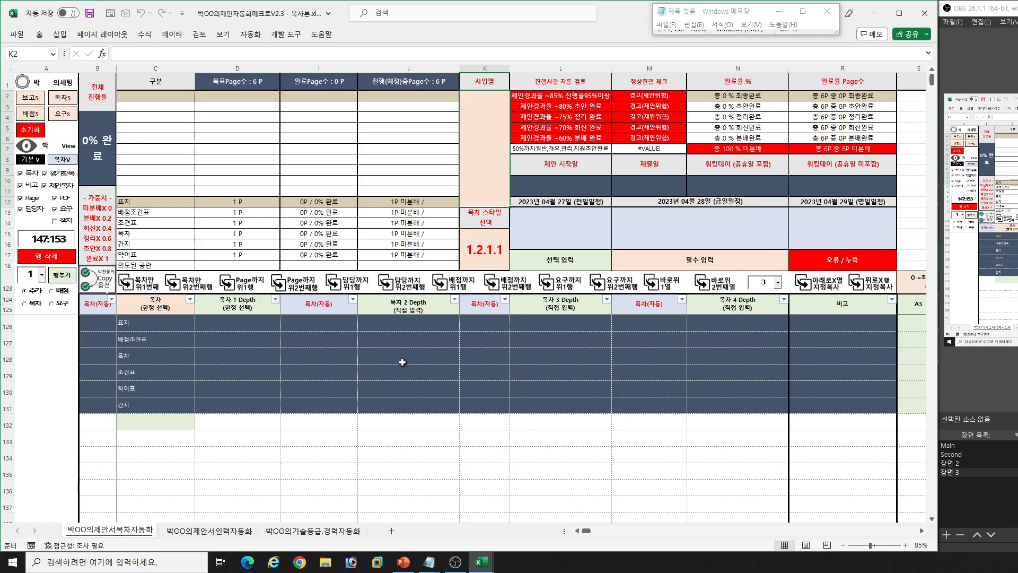
pyautogui.moveTo(157, 327); pyautogui.dragTo(154, 402)
pyautogui.click(375, 387)
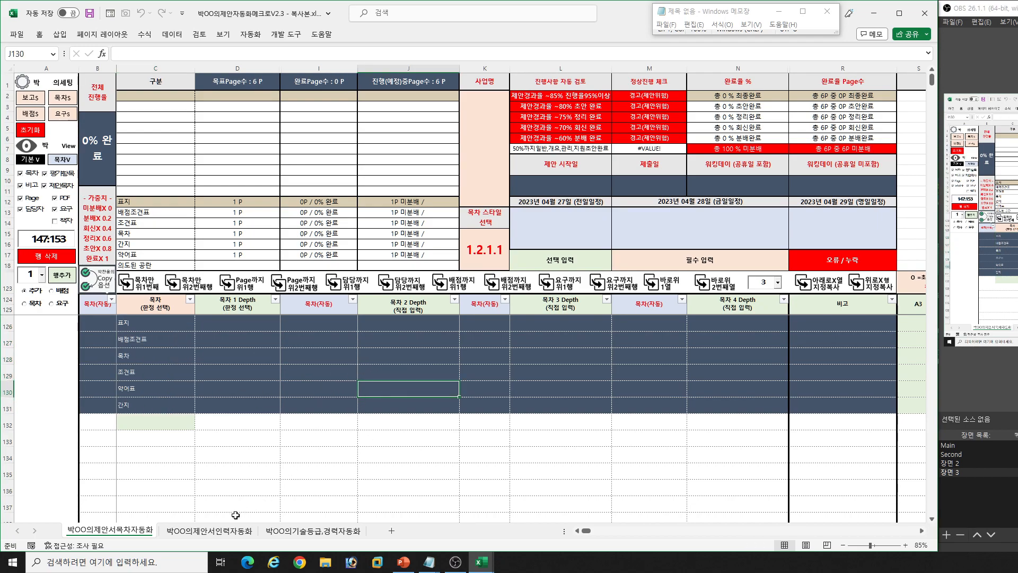
# - Reset all personnel entries on the 제안서인력자동화 sheet with its 초기화 macro
pyautogui.click(220, 532)
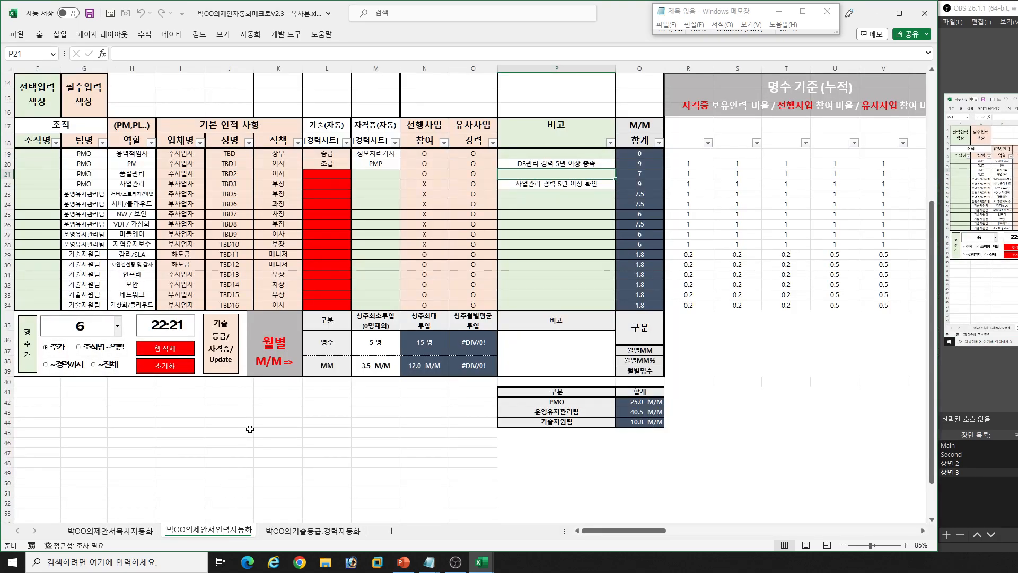
pyautogui.scroll(5, 247, 387)
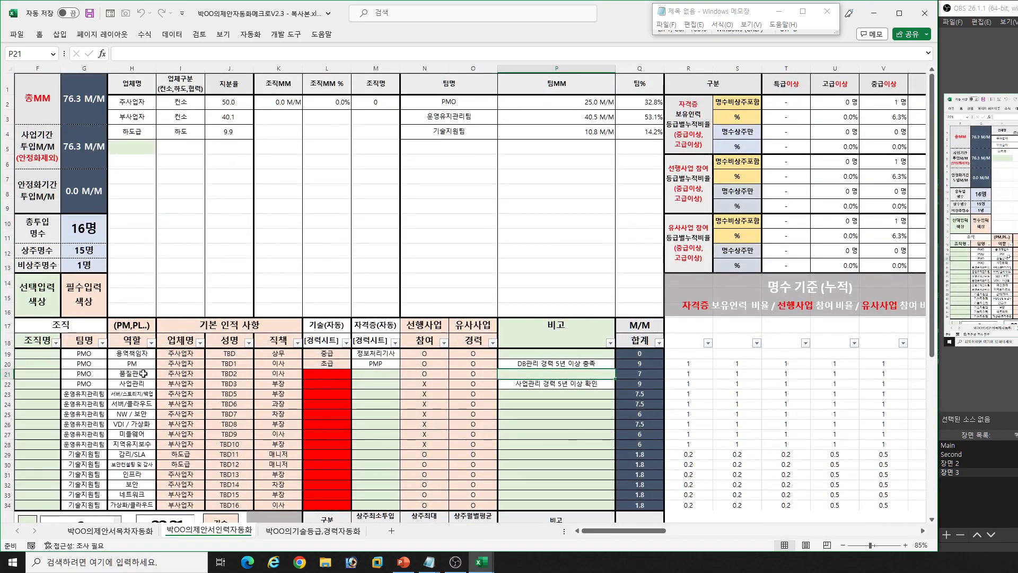
pyautogui.scroll(-3, 145, 372)
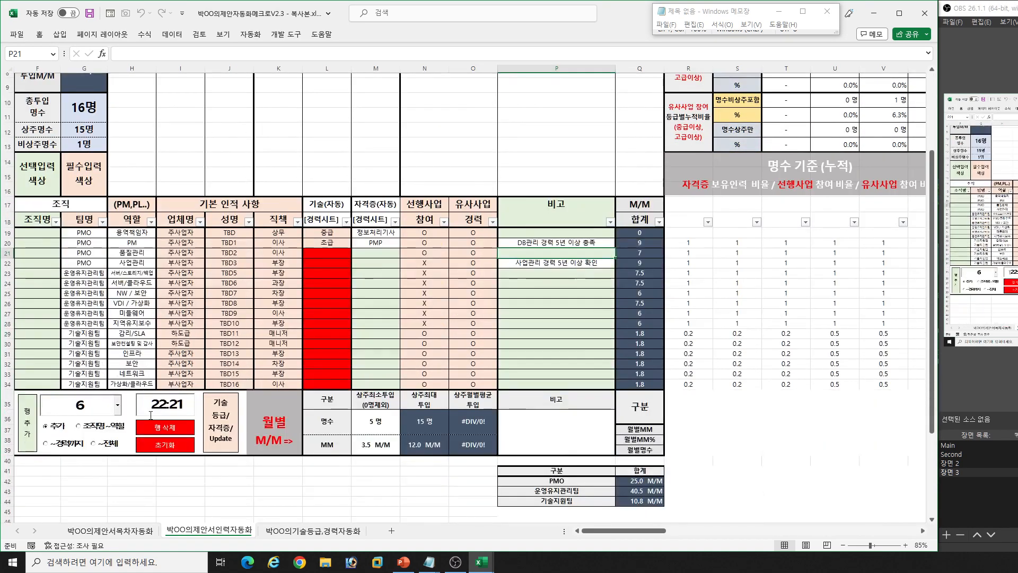
pyautogui.click(176, 448)
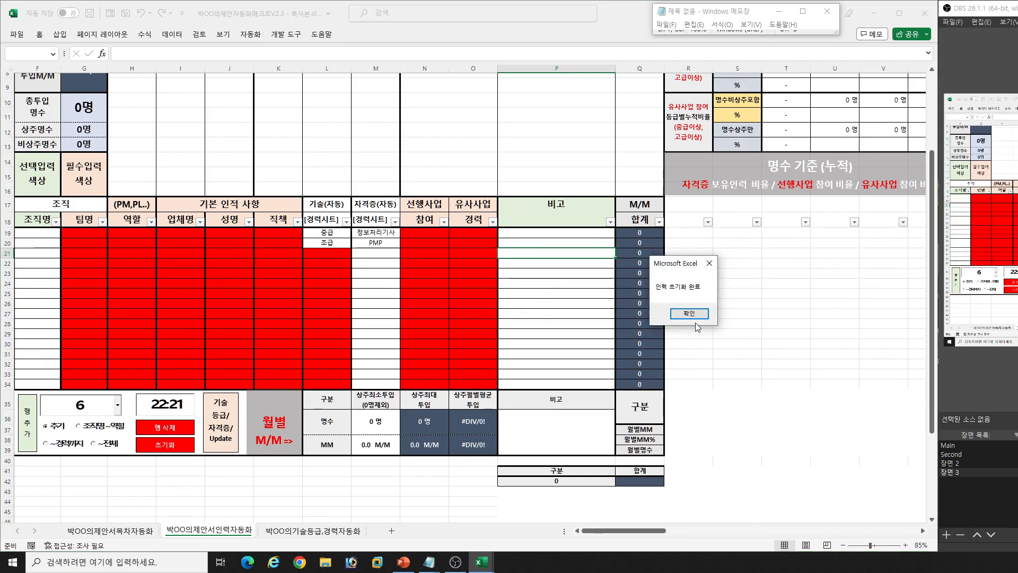
pyautogui.click(689, 314)
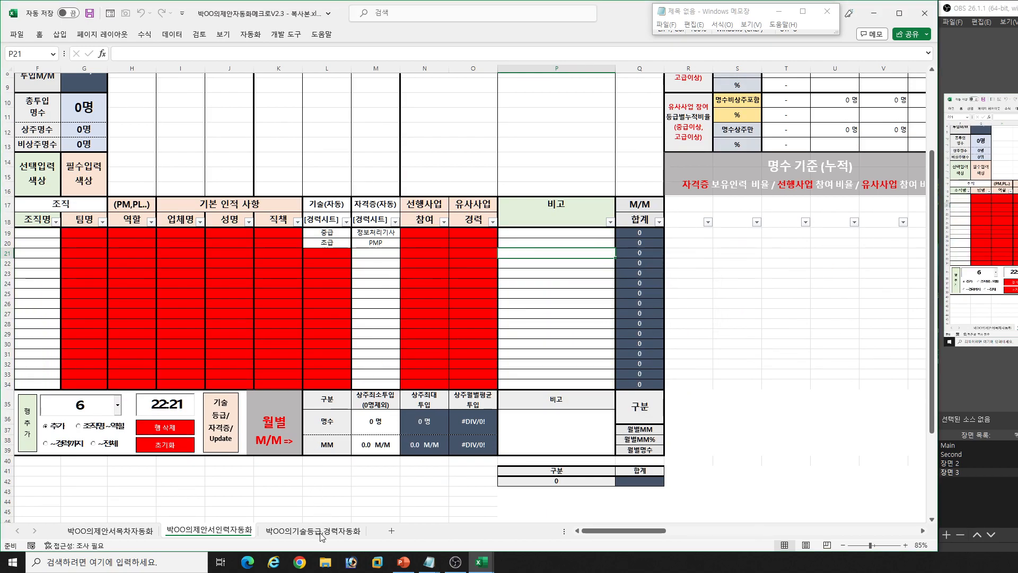
# - Reset all career and qualification entries on the 기술등급,경력자동화 sheet with its 초기화 macro
pyautogui.click(321, 533)
pyautogui.scroll(6, 484, 348)
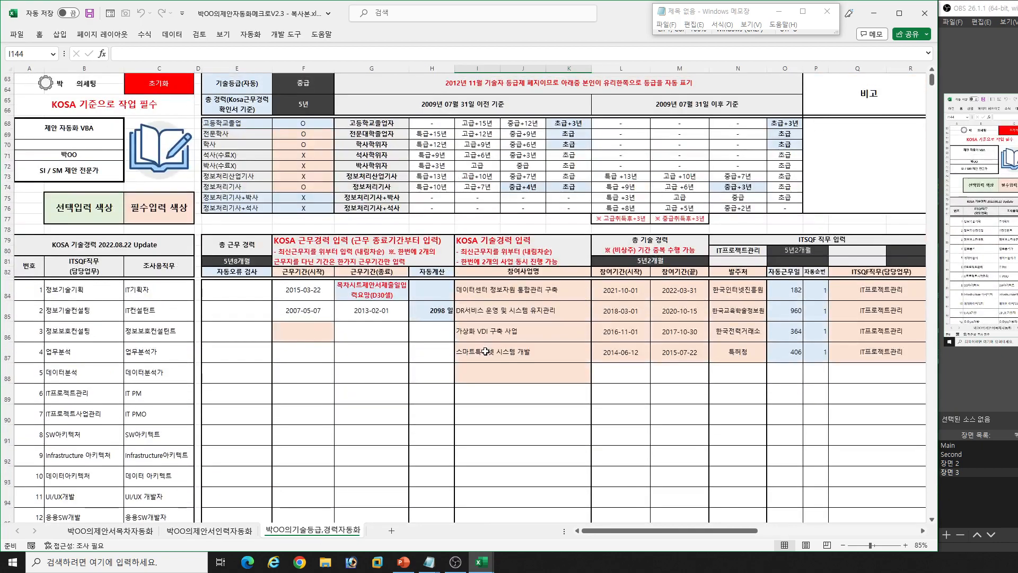
pyautogui.click(171, 85)
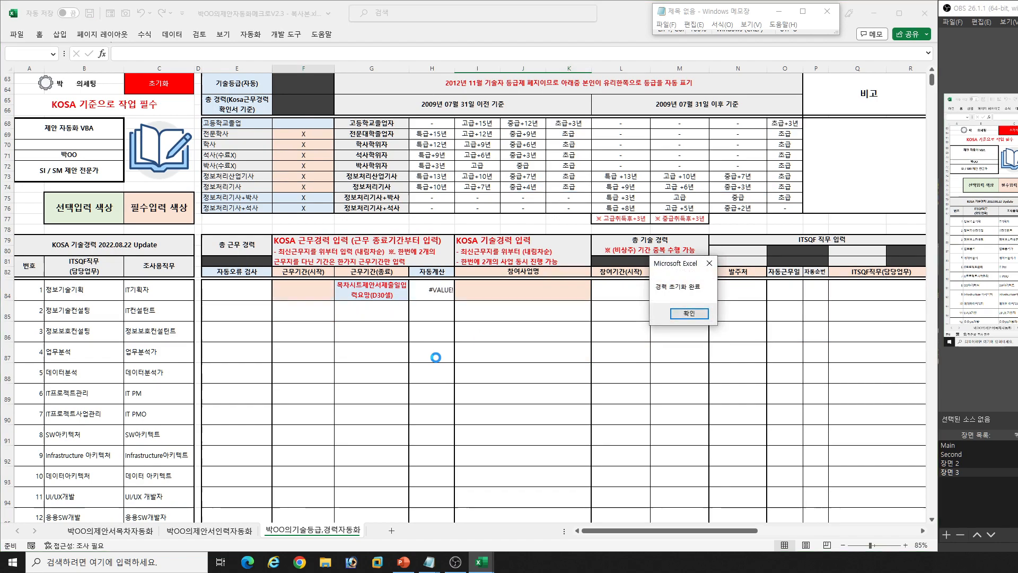
pyautogui.click(689, 318)
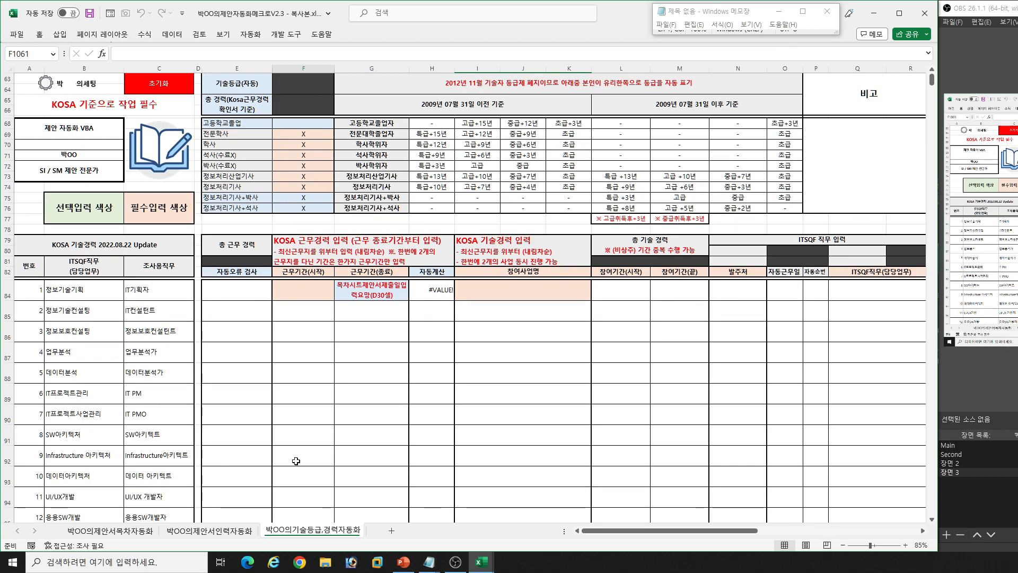
# - Go to the 보고서 section of the 제안서목차자동화 sheet, set the 제출일 to 2023/05/30, and check the remaining working days
pyautogui.click(148, 531)
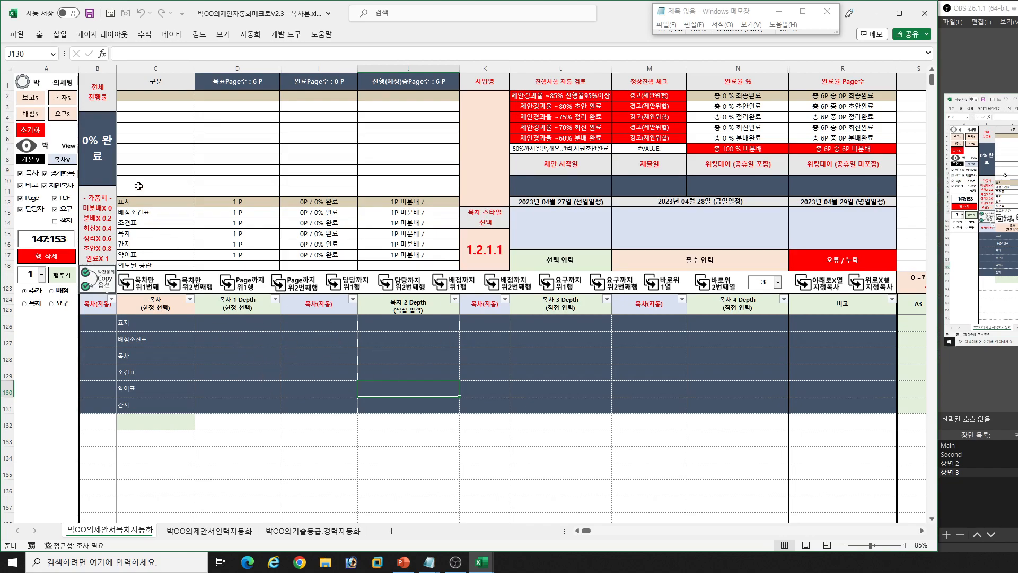
pyautogui.click(36, 102)
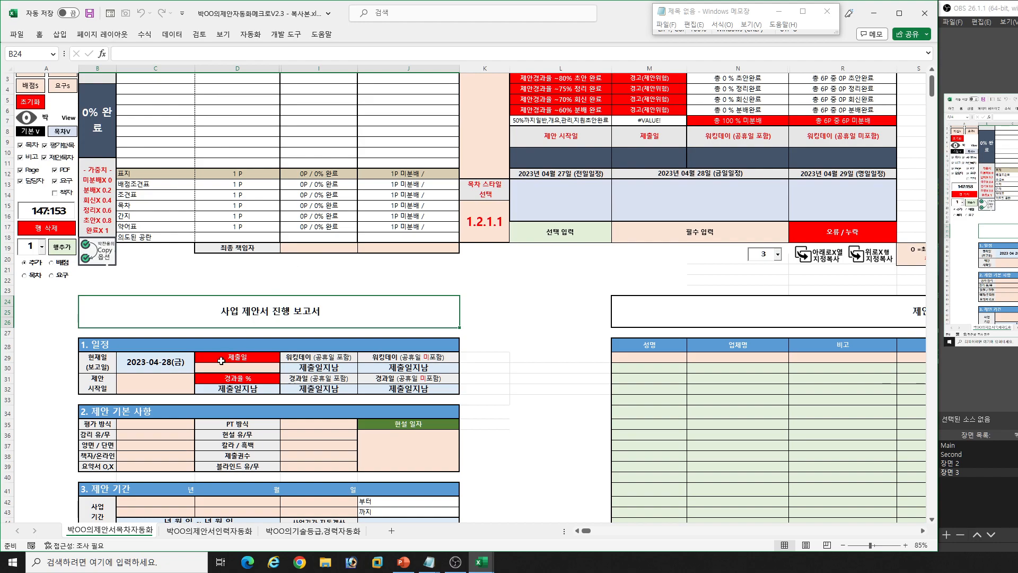
pyautogui.click(161, 390)
pyautogui.click(238, 368)
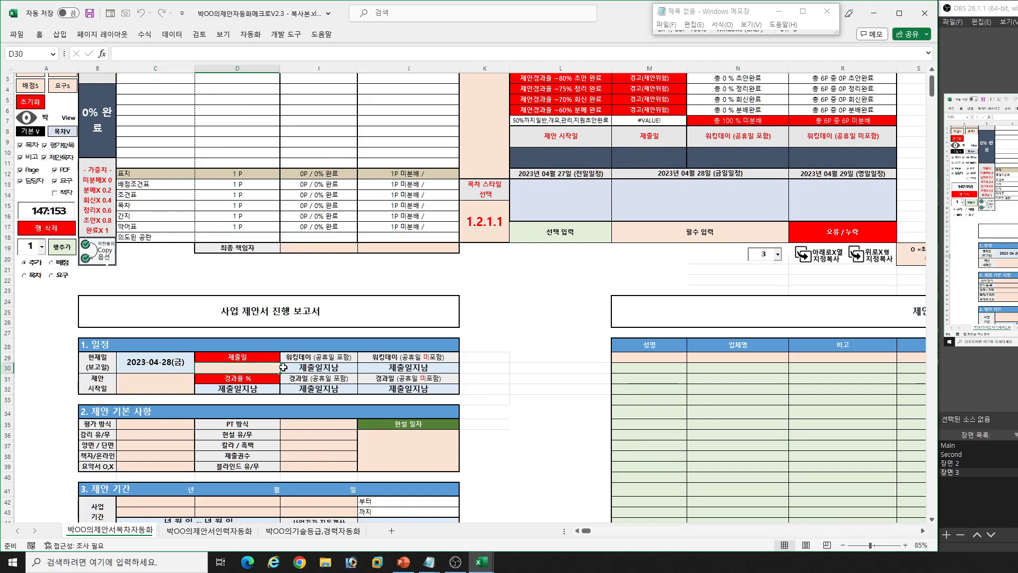
pyautogui.write('20')
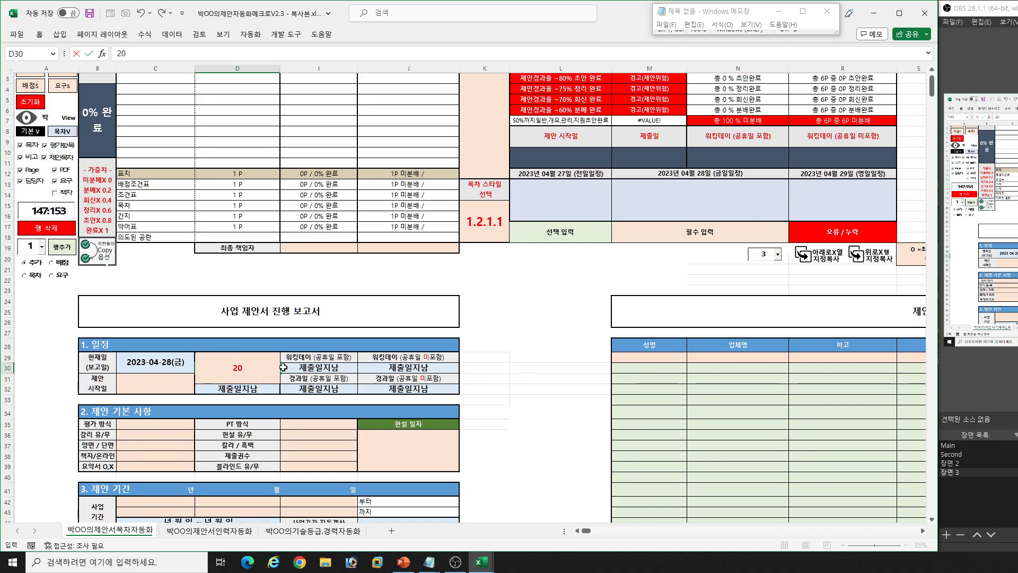
pyautogui.write('23/05/30')
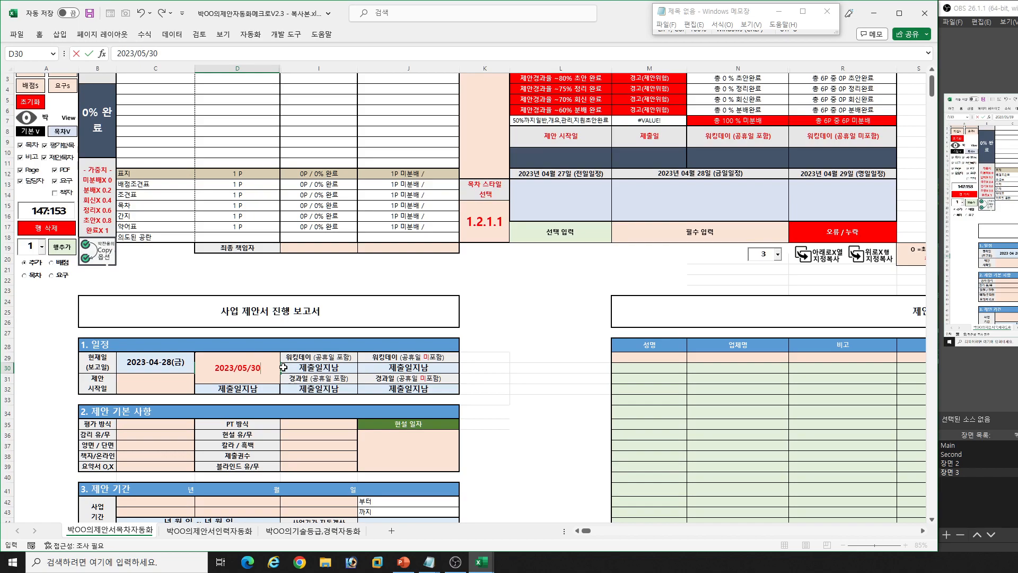
pyautogui.press('Return')
pyautogui.click(306, 367)
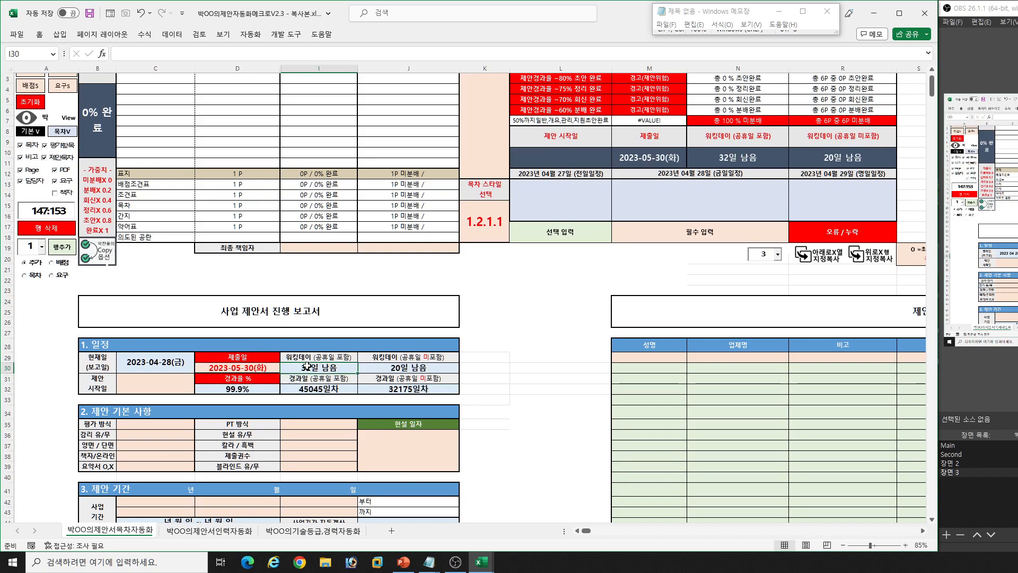
pyautogui.click(419, 367)
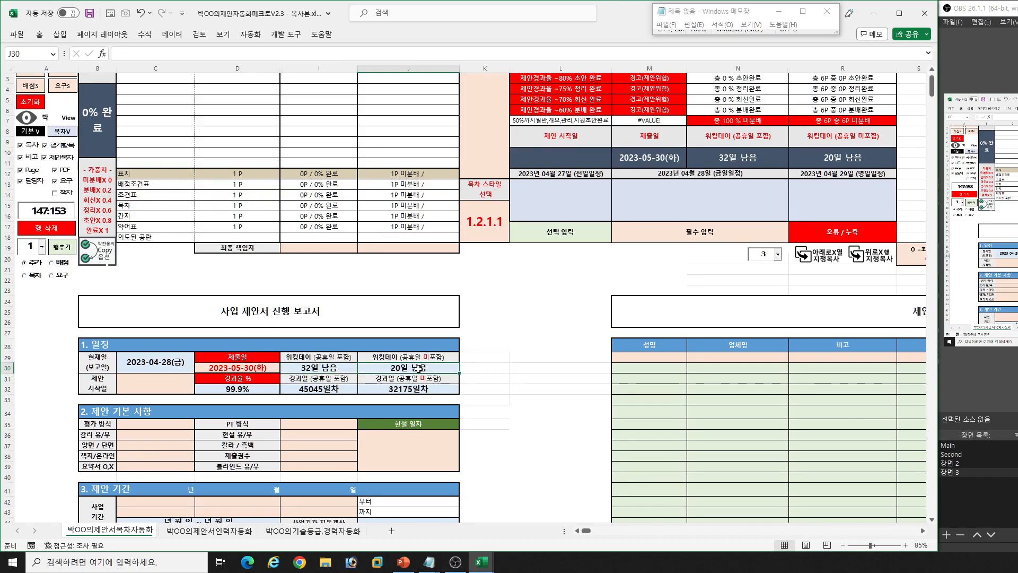
# - Set the 제안 시작일 in the 일정 section to 04/28, and check the elapsed days and elapsed percentage
pyautogui.click(172, 386)
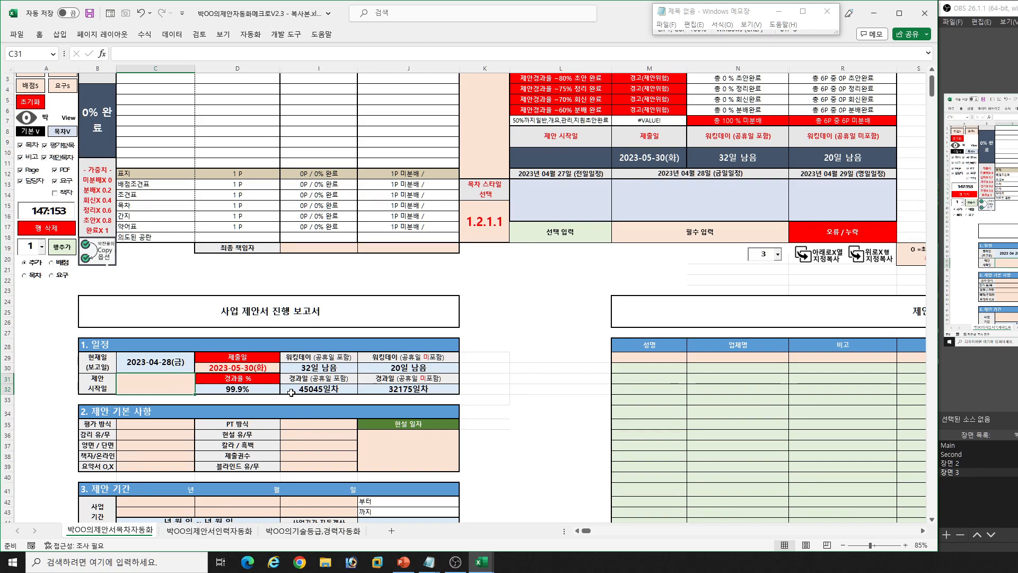
pyautogui.write('04-28')
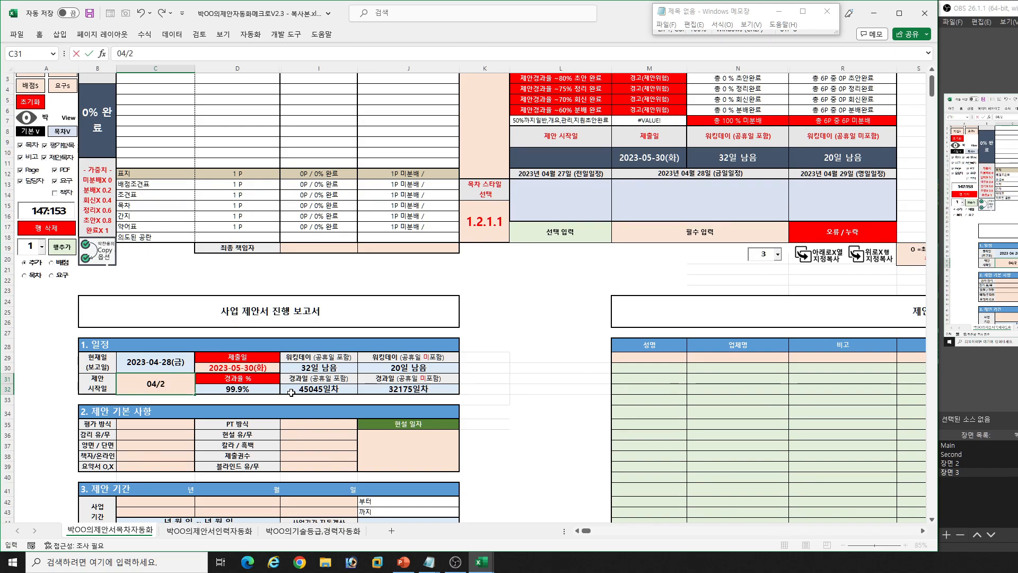
pyautogui.press('Return')
pyautogui.click(330, 391)
pyautogui.click(391, 387)
pyautogui.click(239, 388)
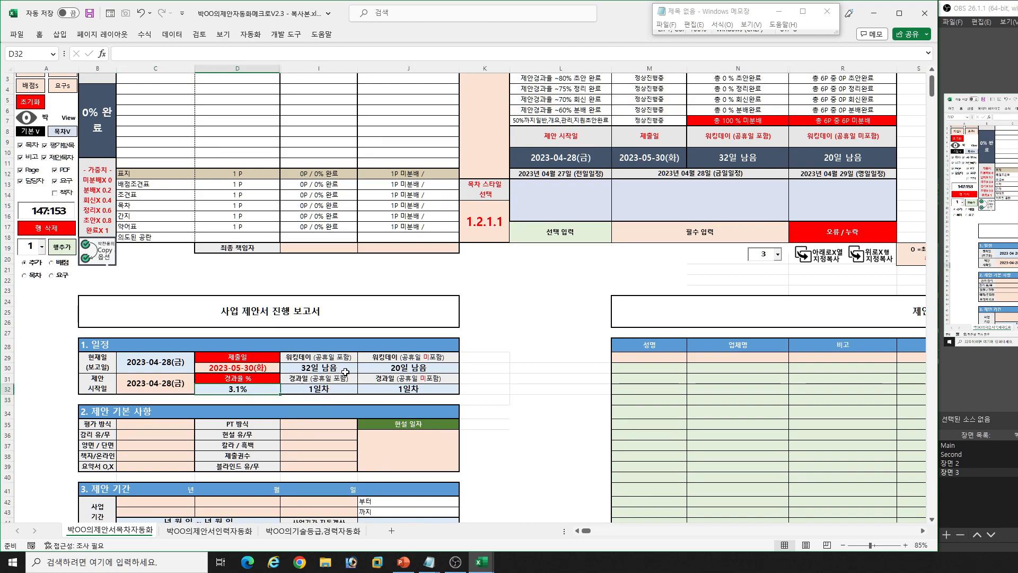
# - Set the 평가 방식 in the 제안 기본 사항 section to 자체평가
pyautogui.scroll(-2, 345, 376)
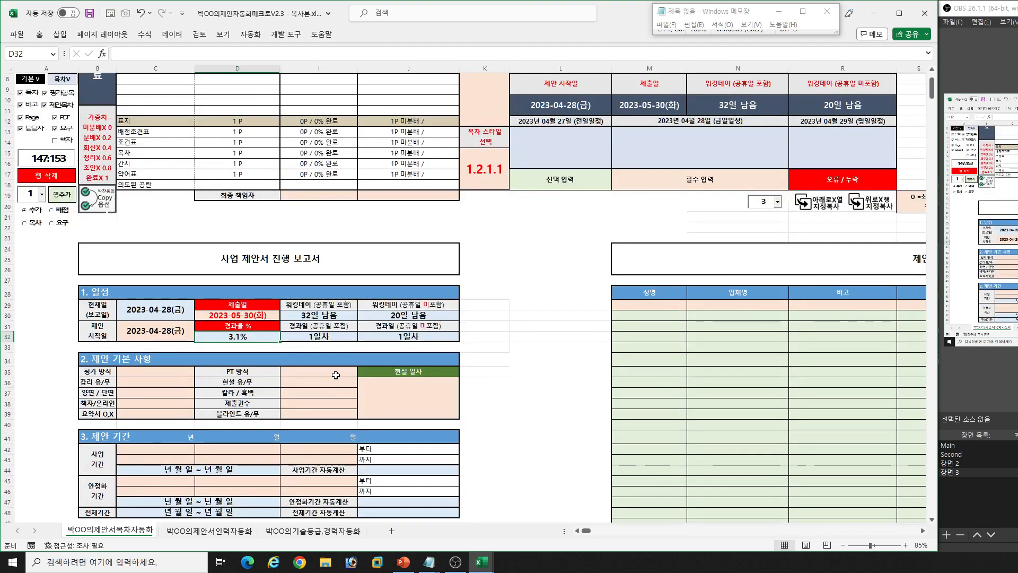
pyautogui.click(182, 375)
pyautogui.hotkey('alt', 'Down')
pyautogui.press('Down')
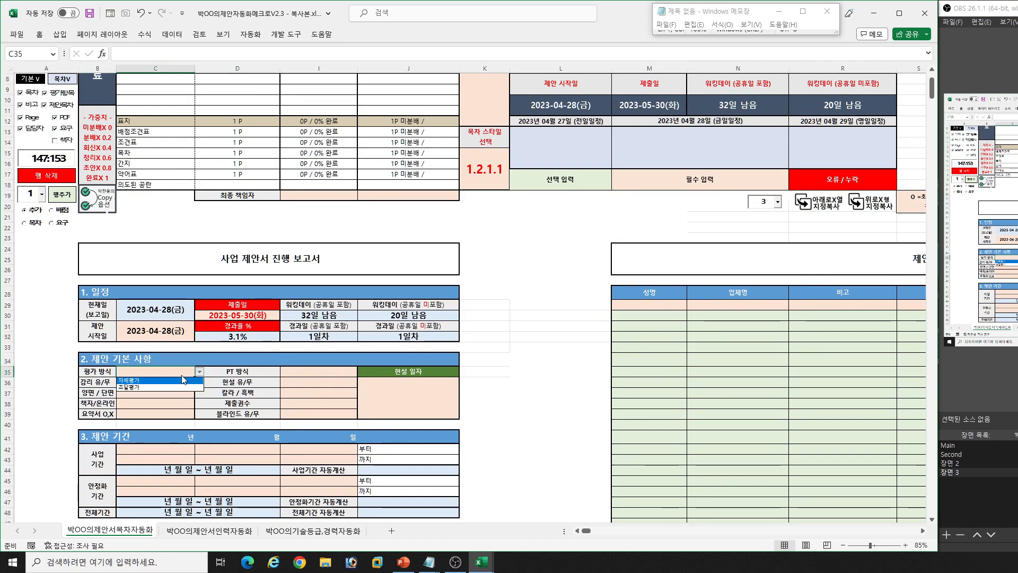
pyautogui.press('Return')
# - Change the 평가 방식 in the 제안 기본 사항 section to 조달평가
pyautogui.hotkey('alt', 'Down')
pyautogui.press('Down')
pyautogui.press('Return')
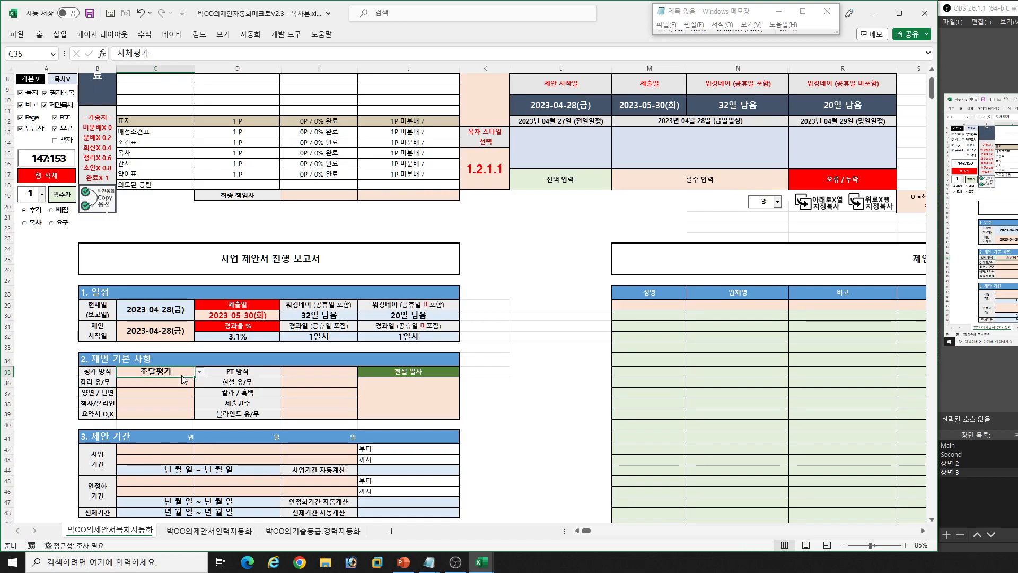
# - Set the PT 방식 in the 제안 기본 사항 section to 오프라인
pyautogui.press('Tab')
pyautogui.press('Tab')
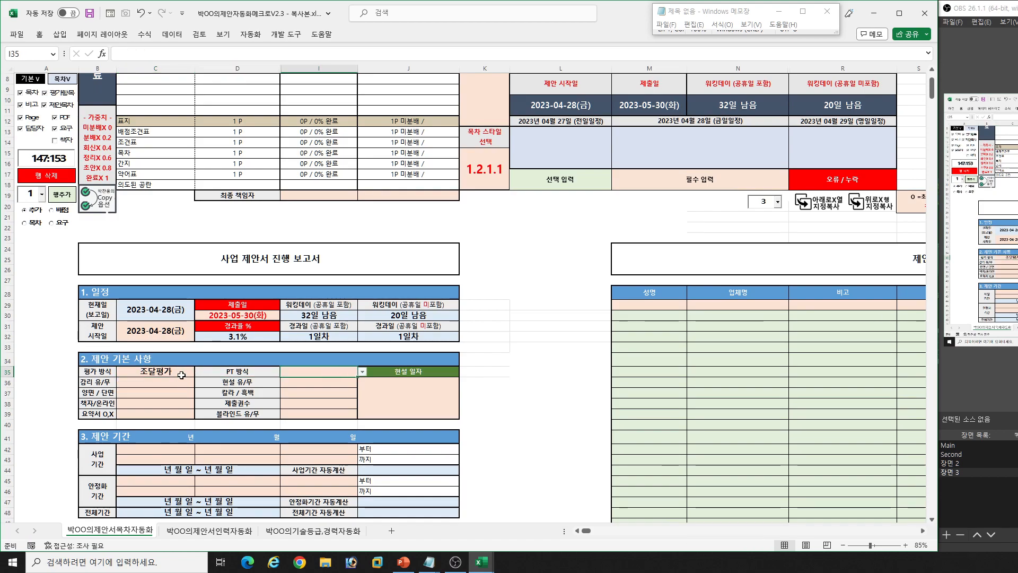
pyautogui.hotkey('alt', 'Down')
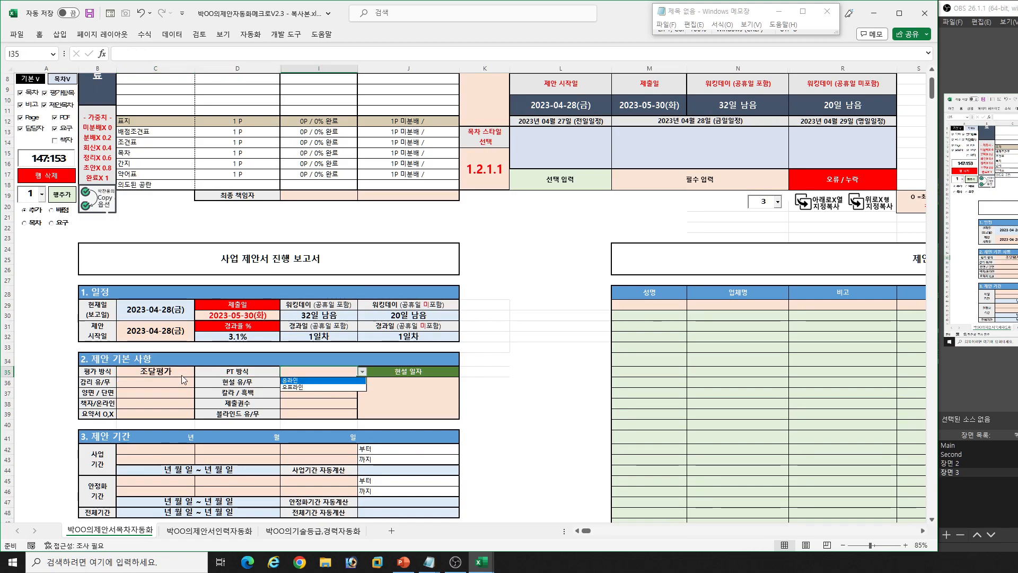
pyautogui.press('Return')
pyautogui.hotkey('alt', 'Down')
pyautogui.press('Down')
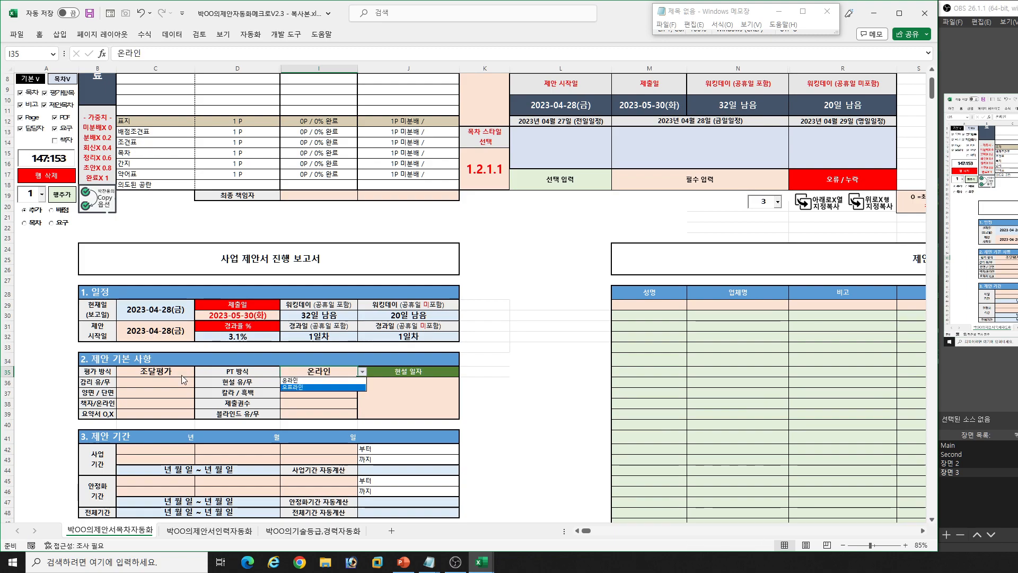
pyautogui.press('Return')
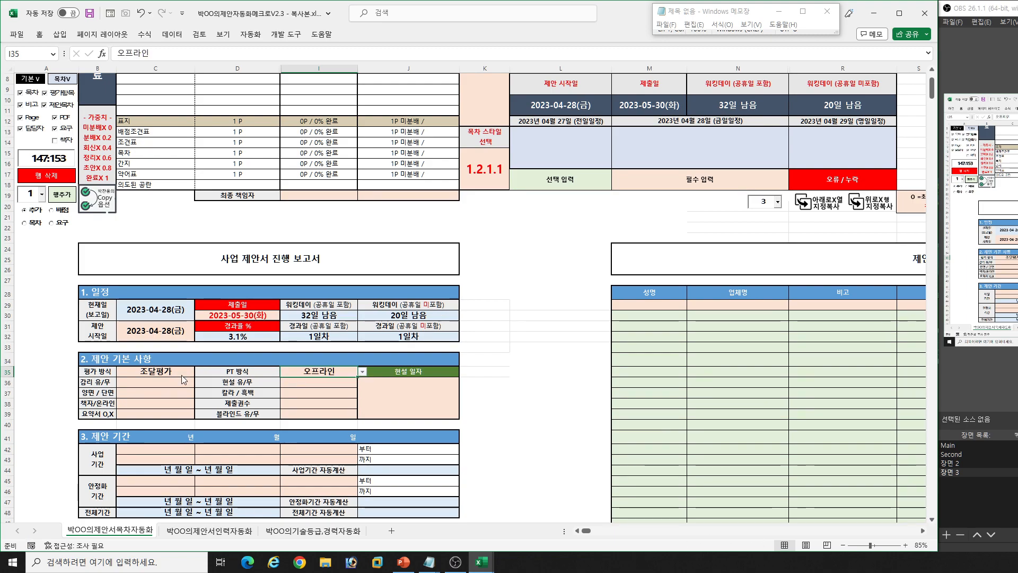
# - Set 감리 유/무 to 감리있음 and 현설 유/무 to 현장설명회있음 in the 제안 기본 사항 section
pyautogui.click(183, 380)
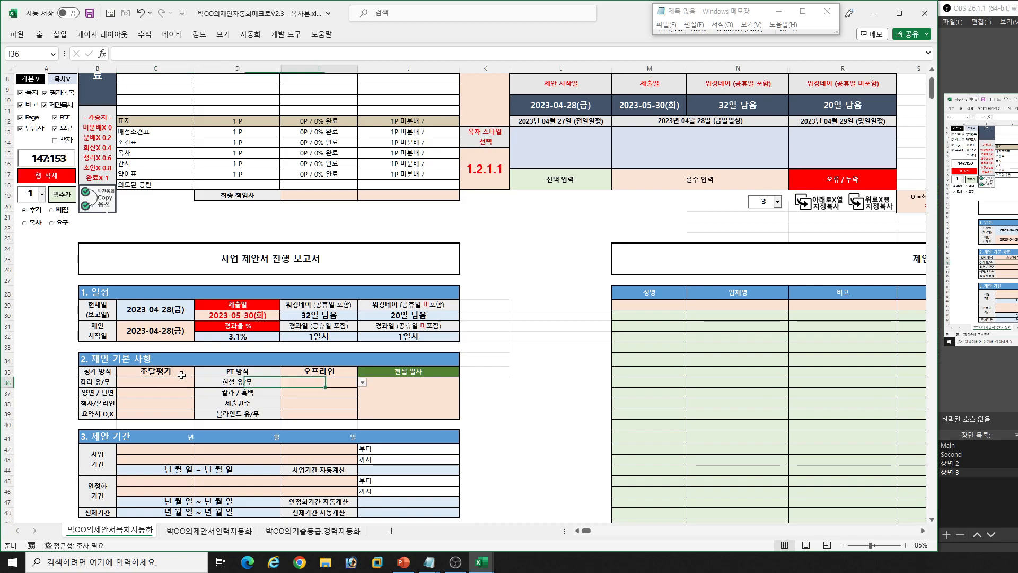
pyautogui.hotkey('alt', 'Down')
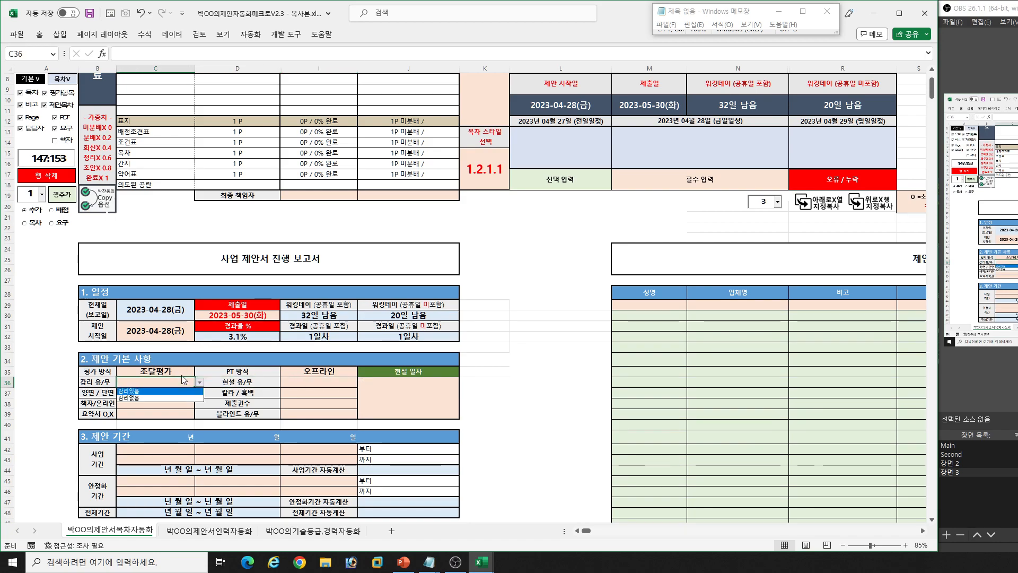
pyautogui.press('Return')
pyautogui.press('Tab')
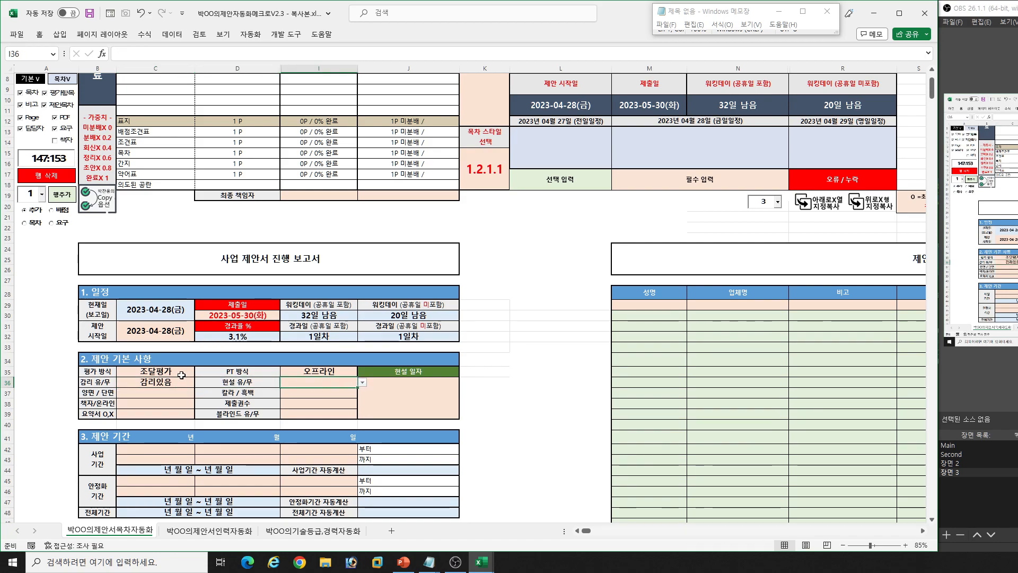
pyautogui.hotkey('alt', 'Down')
pyautogui.press('Return')
# - Enter 05/12 as the 현설 일자 in the 제안 기본 사항 section
pyautogui.press('Tab')
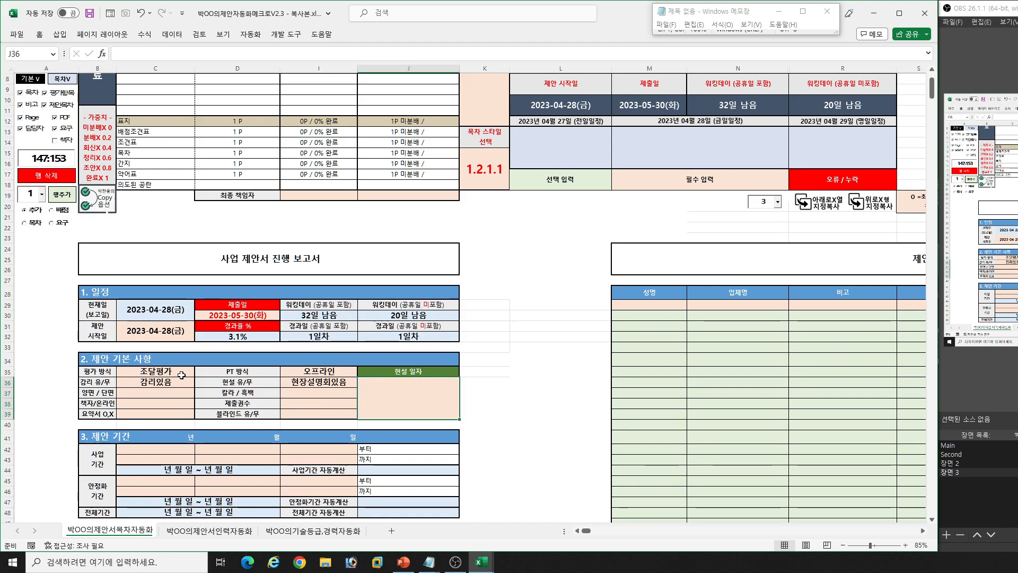
pyautogui.write('0')
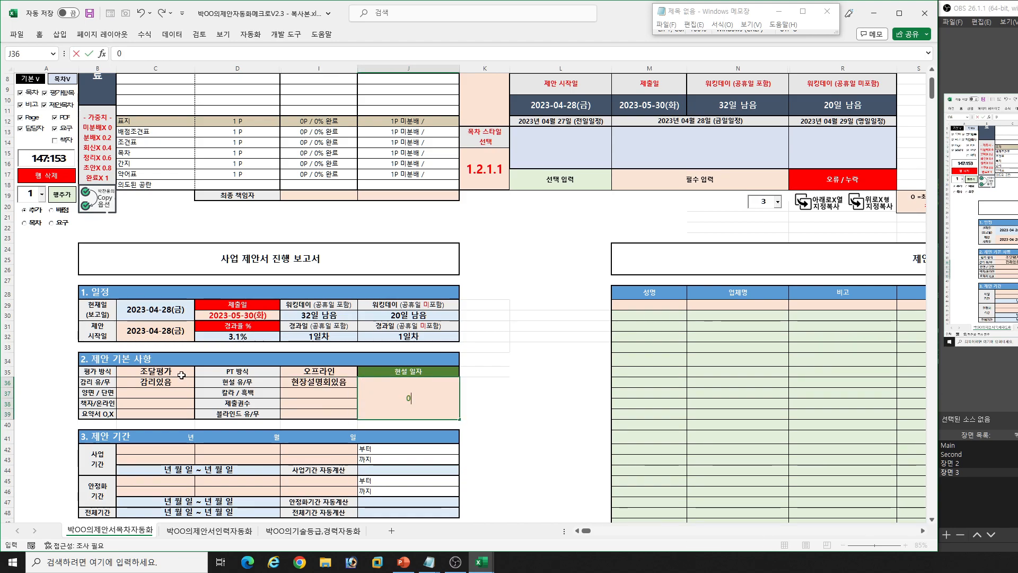
pyautogui.write('5/')
pyautogui.write('12')
pyautogui.press('Return')
# - Set 양면 / 단면 in the 제안 기본 사항 section to 양면
pyautogui.press('Up')
pyautogui.press('Left')
pyautogui.press('Left')
pyautogui.press('Left')
pyautogui.press('Up')
pyautogui.press('Up')
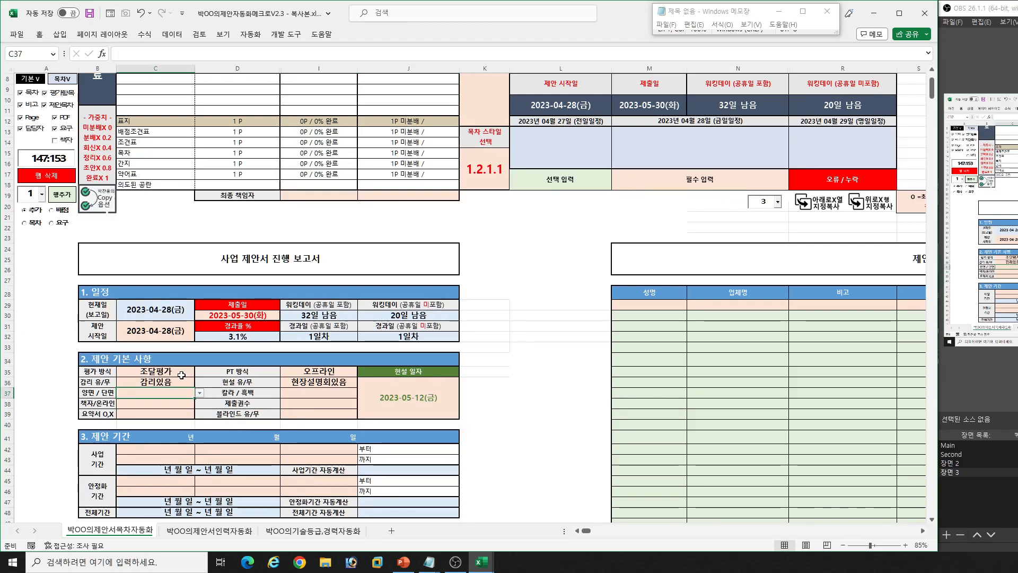
pyautogui.hotkey('alt', 'Down')
pyautogui.press('Escape')
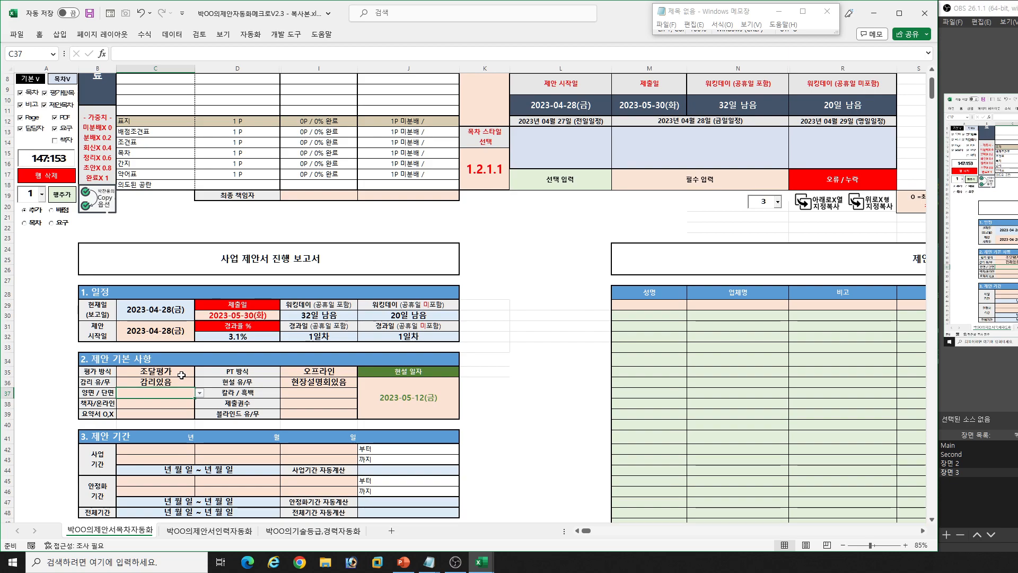
pyautogui.hotkey('alt', 'Down')
pyautogui.press('Down')
pyautogui.press('Return')
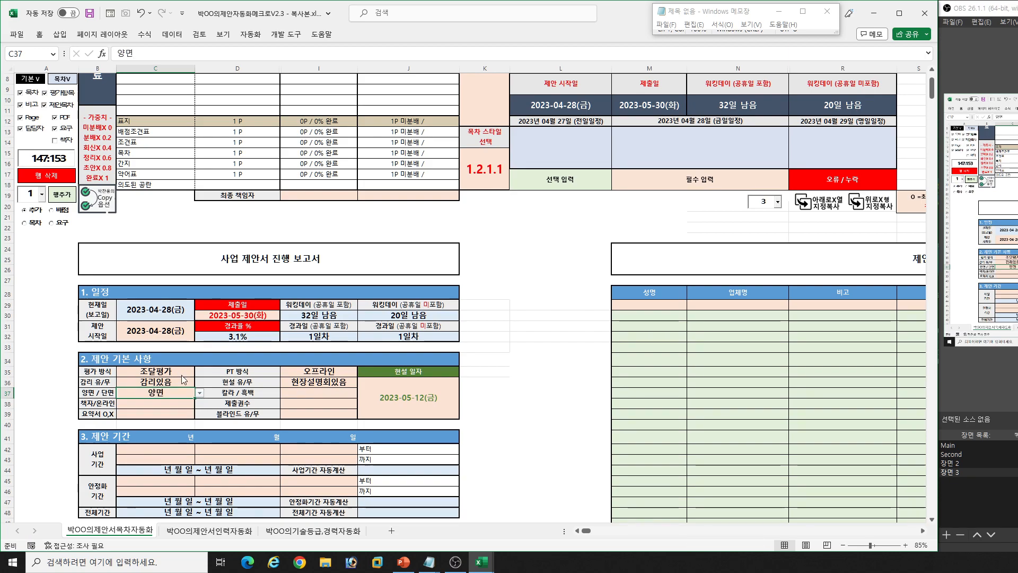
# - Set 칼라 / 흑백 in the 제안 기본 사항 section to 칼라
pyautogui.press('Right')
pyautogui.press('Right')
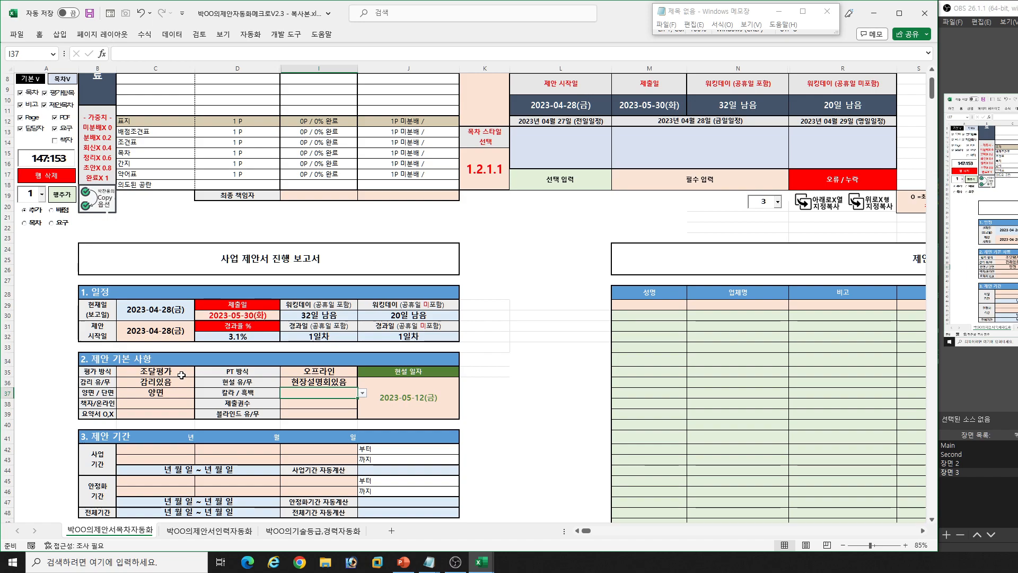
pyautogui.hotkey('alt', 'Down')
pyautogui.press('Down')
pyautogui.press('Return')
# - Set 책자/온라인 in the 제안 기본 사항 section to 온라인
pyautogui.press('Down')
pyautogui.press('Left')
pyautogui.press('Left')
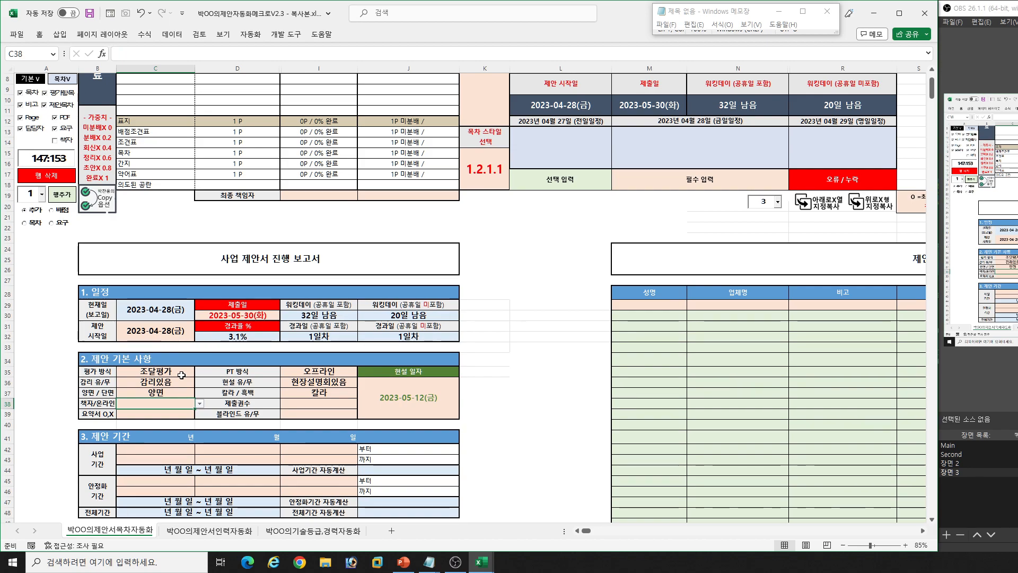
pyautogui.hotkey('alt', 'Down')
pyautogui.press('Return')
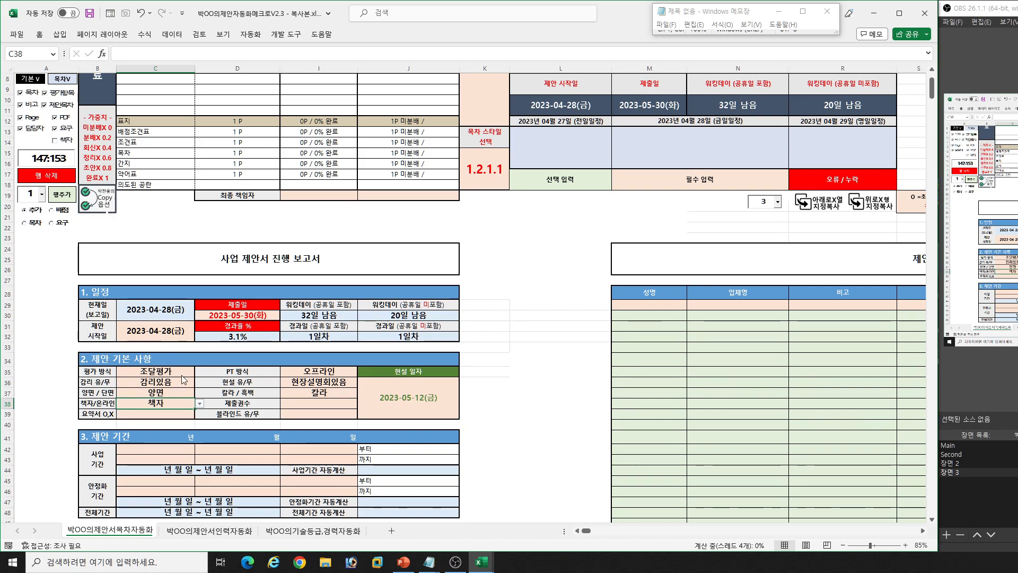
pyautogui.hotkey('alt', 'Down')
pyautogui.press('Down')
pyautogui.press('Return')
# - Leave 제출권수 blank and set 요약서 O,X in the 제안 기본 사항 section to X
pyautogui.press('Right')
pyautogui.press('Right')
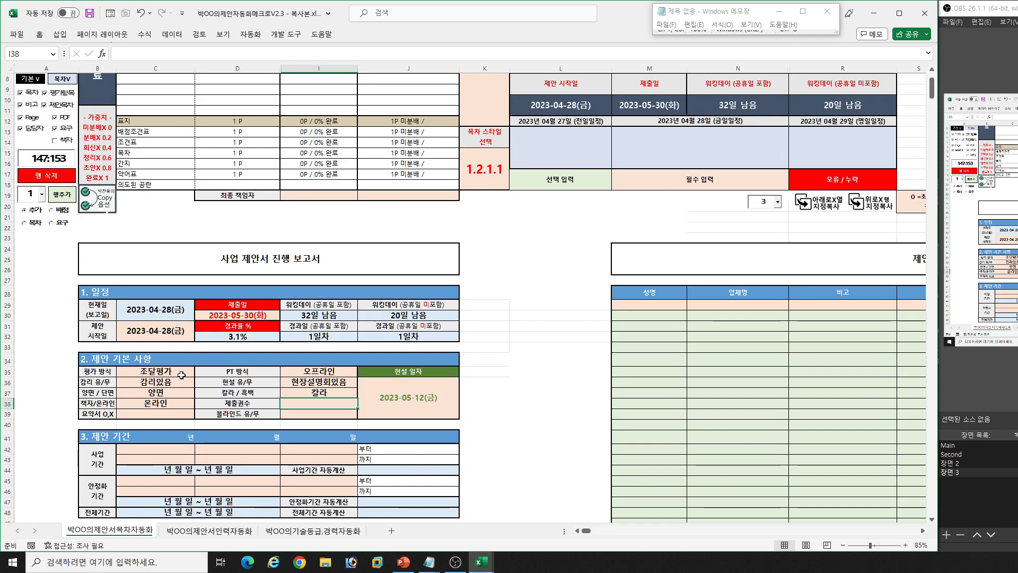
pyautogui.press('Down')
pyautogui.press('Left')
pyautogui.press('Left')
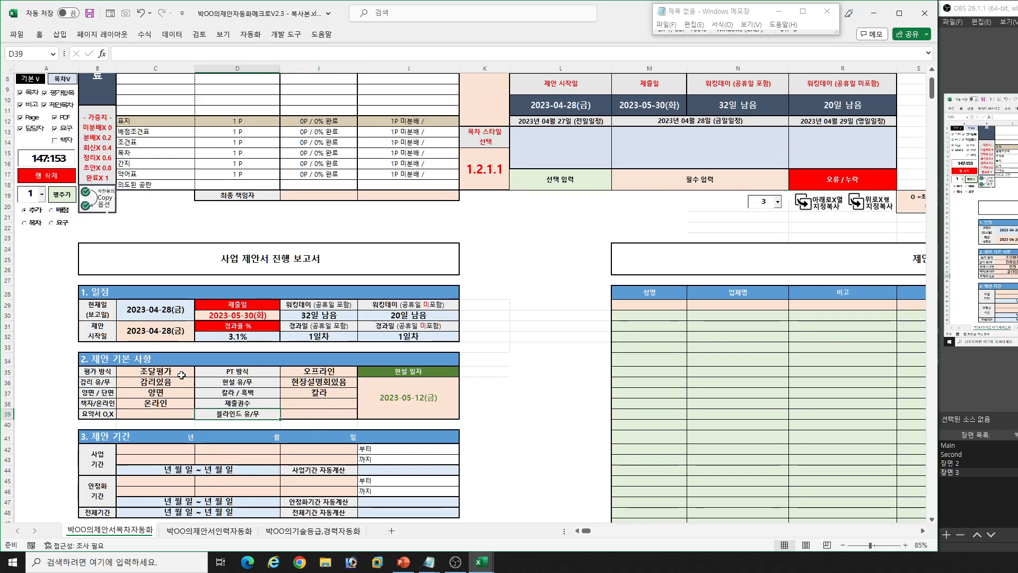
pyautogui.hotkey('alt', 'Down')
pyautogui.press('Down')
pyautogui.press('Return')
# - Set 블라인드 유/무 in the 제안 기본 사항 section to 오픈
pyautogui.press('Right')
pyautogui.press('Right')
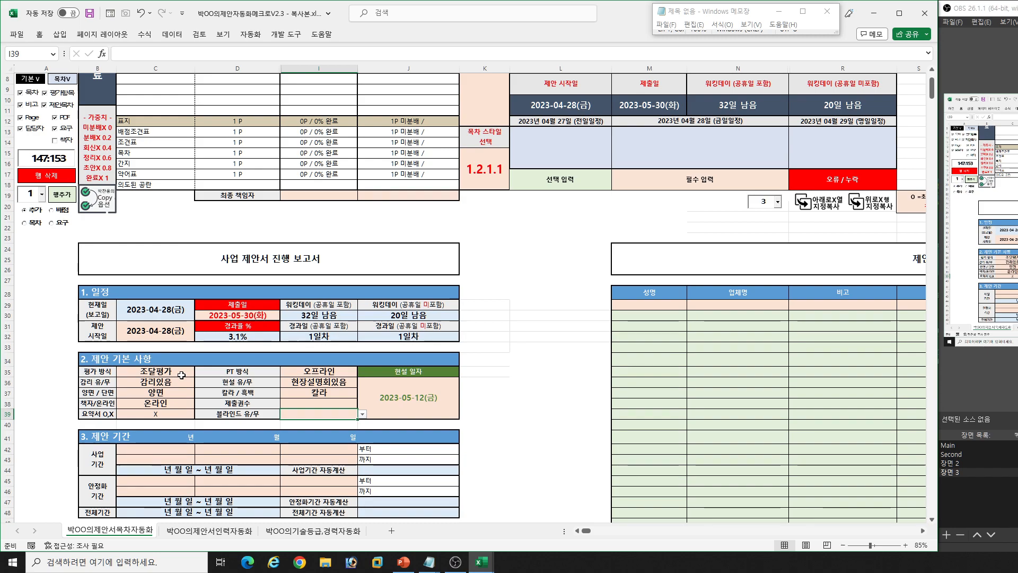
pyautogui.hotkey('alt', 'Down')
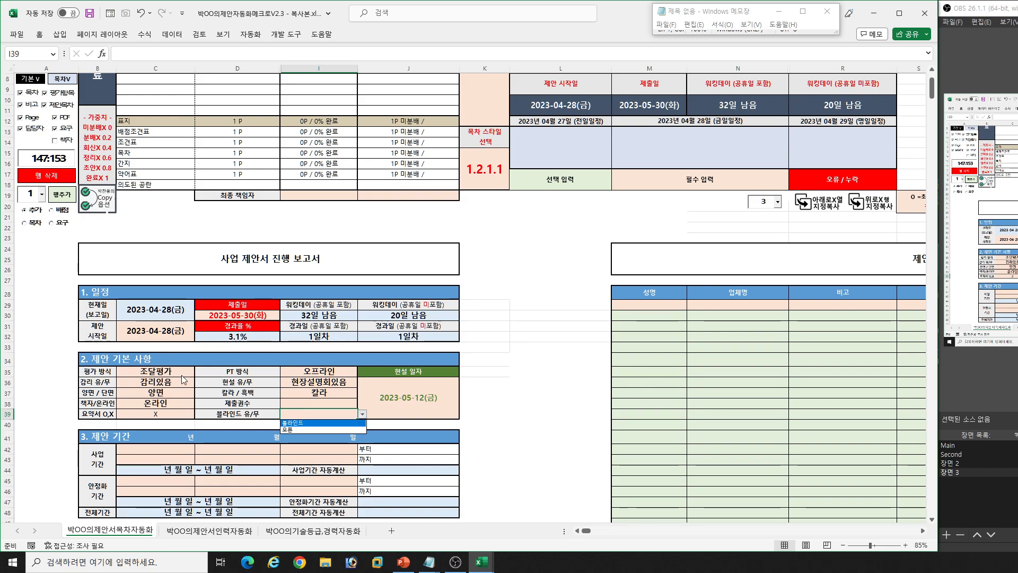
pyautogui.press('Escape')
pyautogui.hotkey('alt', 'Down')
pyautogui.press('Down')
pyautogui.press('Return')
# - Try to enter the full date 2023/06/01 in the year cell of the 사업 기간 start row
pyautogui.press('Down')
pyautogui.press('Down')
pyautogui.press('Down')
pyautogui.press('Left')
pyautogui.press('Left')
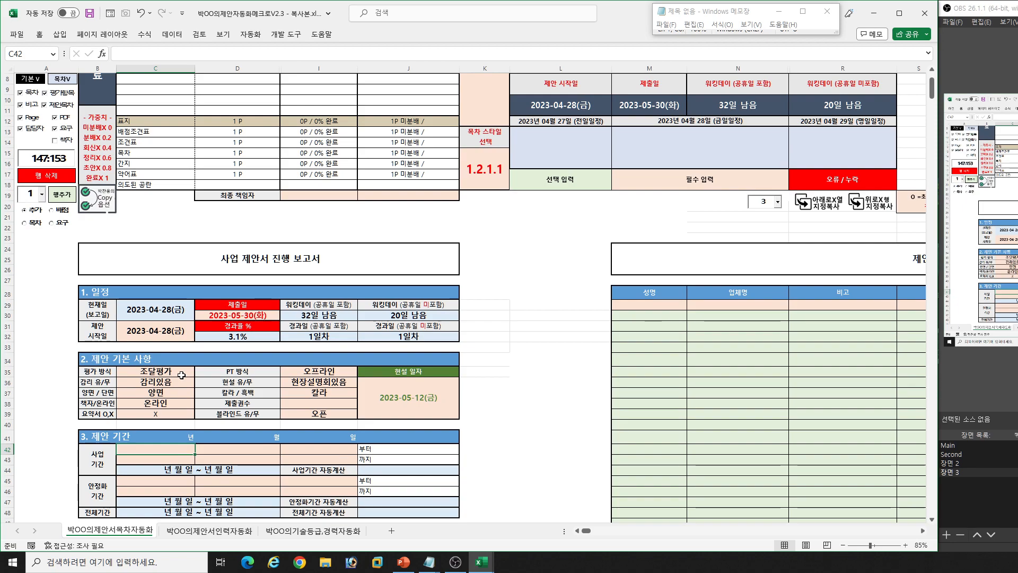
pyautogui.write('20')
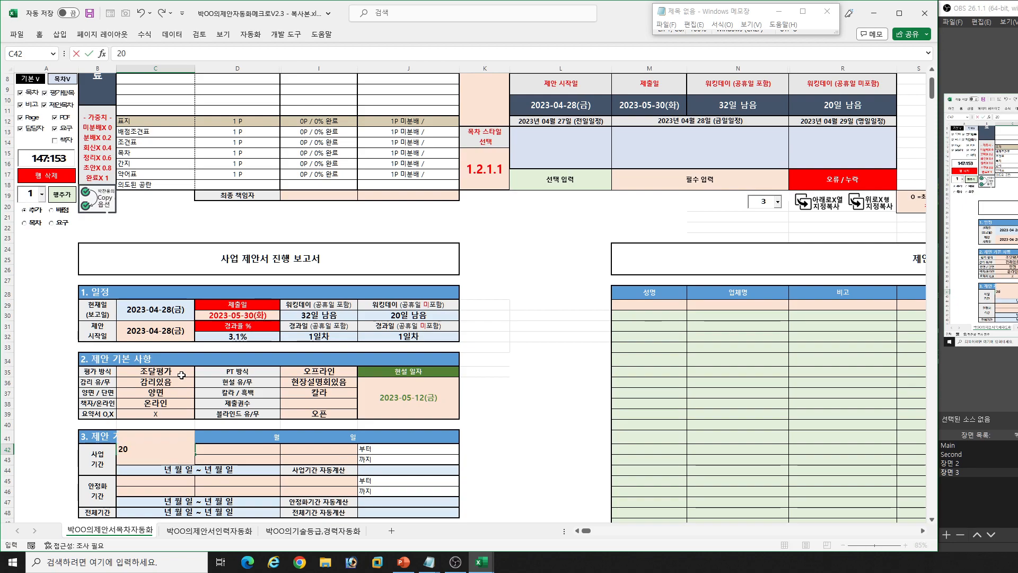
pyautogui.write('23/06/01')
pyautogui.press('Return')
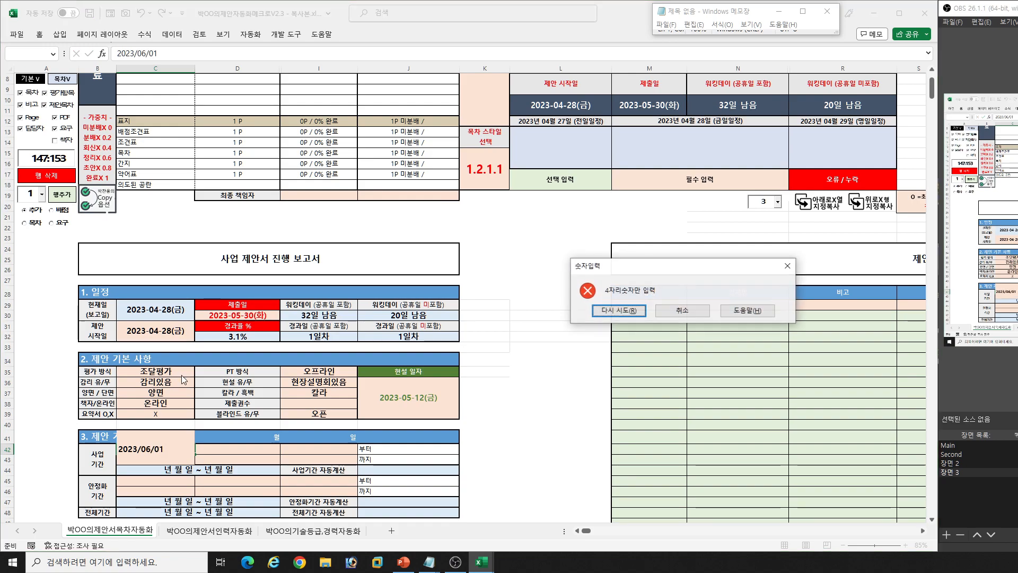
pyautogui.press('Escape')
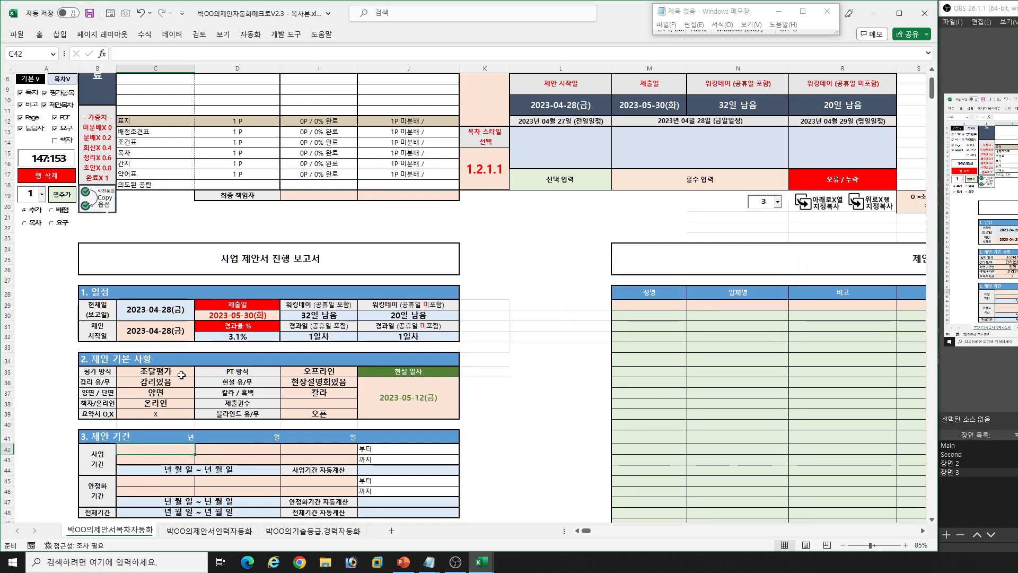
pyautogui.write('2023/06/01')
pyautogui.press('Return')
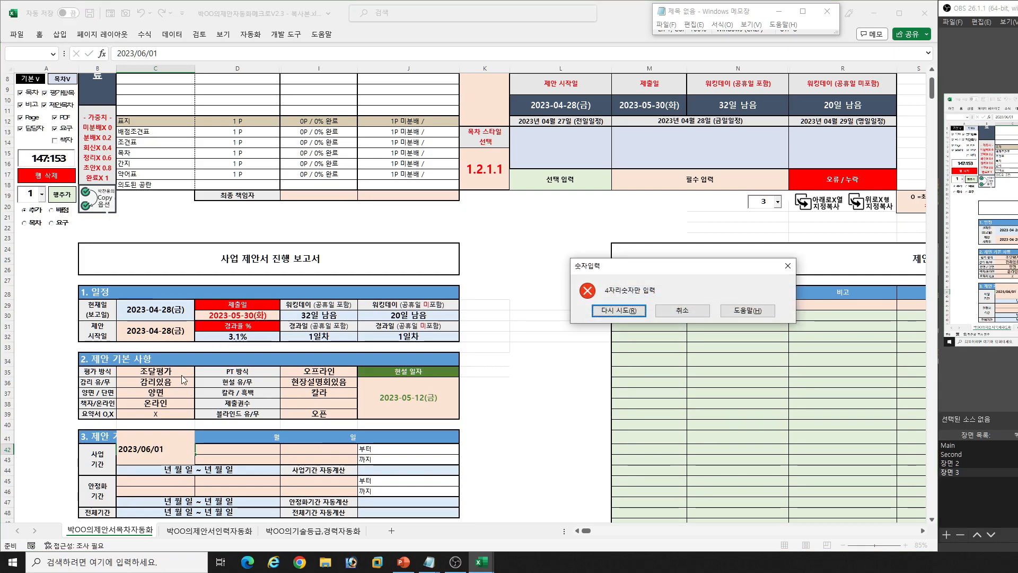
pyautogui.press('Escape')
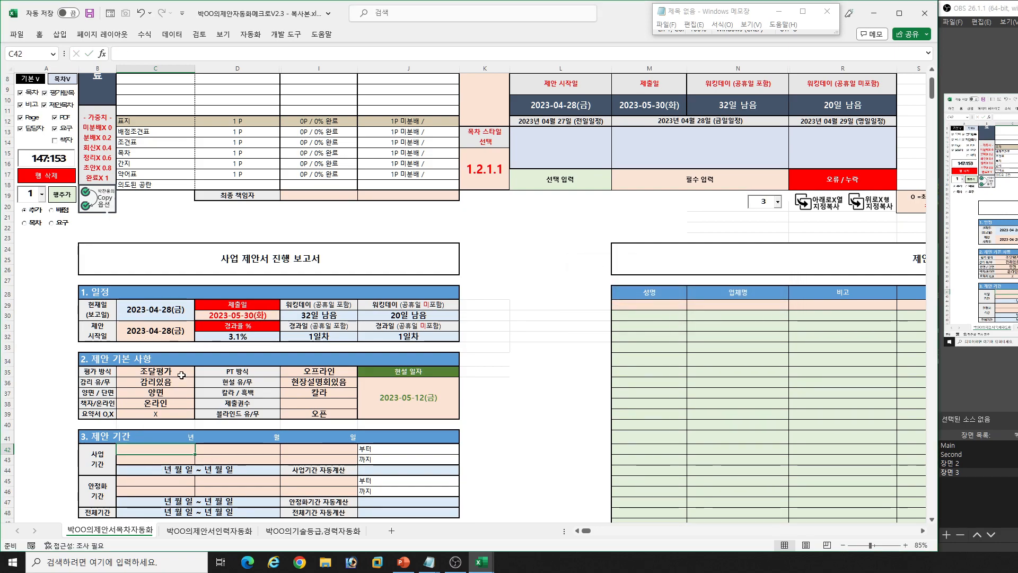
# - Enter the 사업 기간 start date in the 제안 기간 section as year 2023, month 6, day 1
pyautogui.write('2023')
pyautogui.press('Tab')
pyautogui.write('6')
pyautogui.press('Tab')
pyautogui.write('1')
pyautogui.press('Return')
# - Enter the 사업 기간 end date as year 2023, month 11, day 30, and check the calculated period
pyautogui.write('2023')
pyautogui.press('Tab')
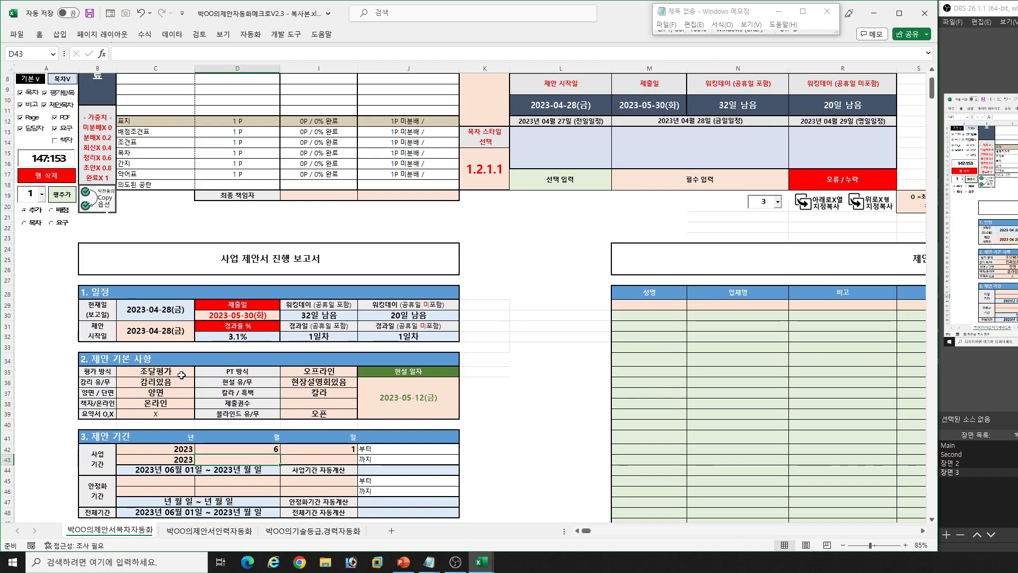
pyautogui.write('11')
pyautogui.press('Tab')
pyautogui.write('30')
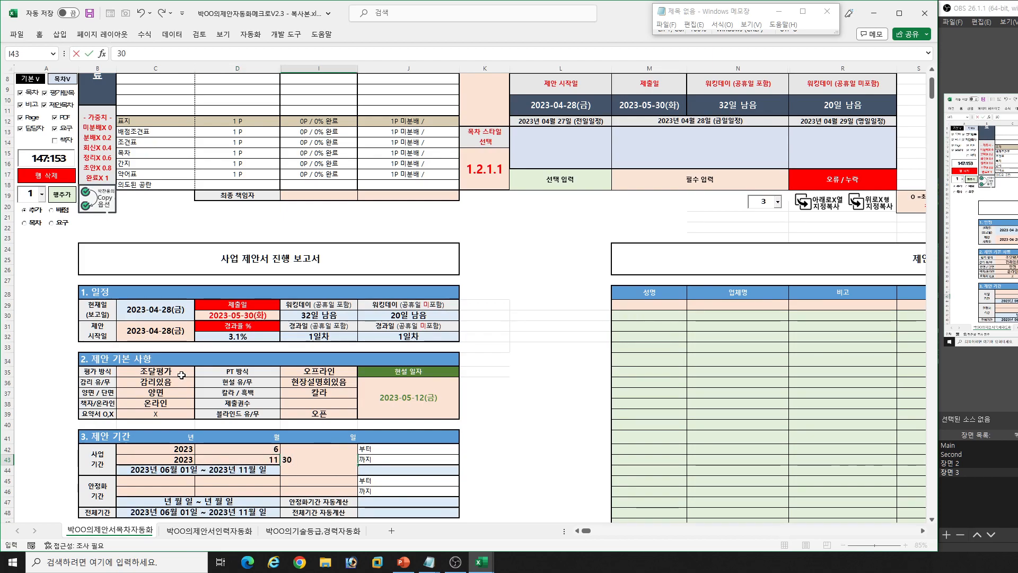
pyautogui.press('Return')
pyautogui.press('Up')
pyautogui.press('Right')
pyautogui.press('Right')
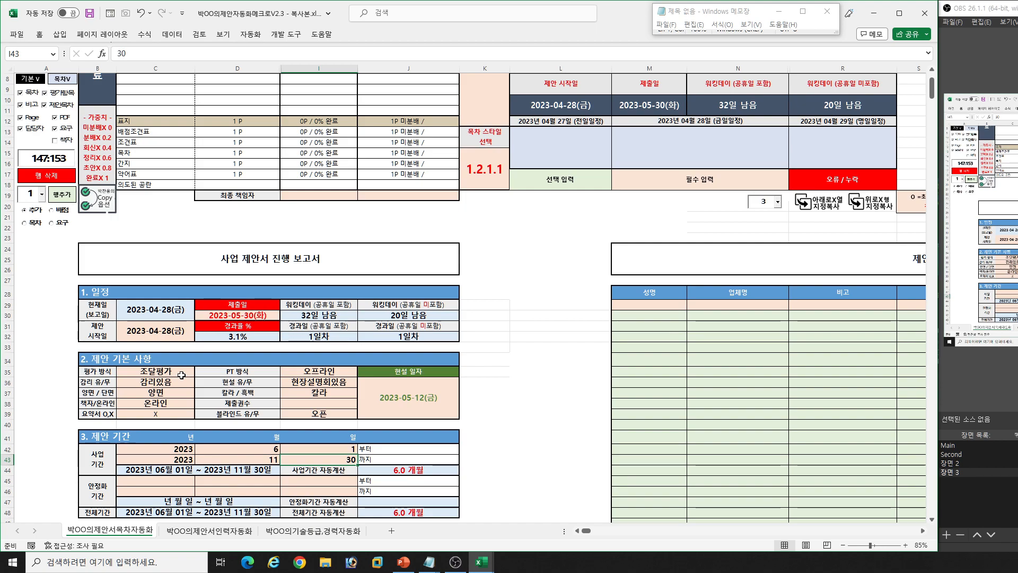
# - Enter the 안정화 기간 start date as year 2023, month 12, day 1
pyautogui.press('Down')
pyautogui.press('Down')
pyautogui.press('Left')
pyautogui.press('Left')
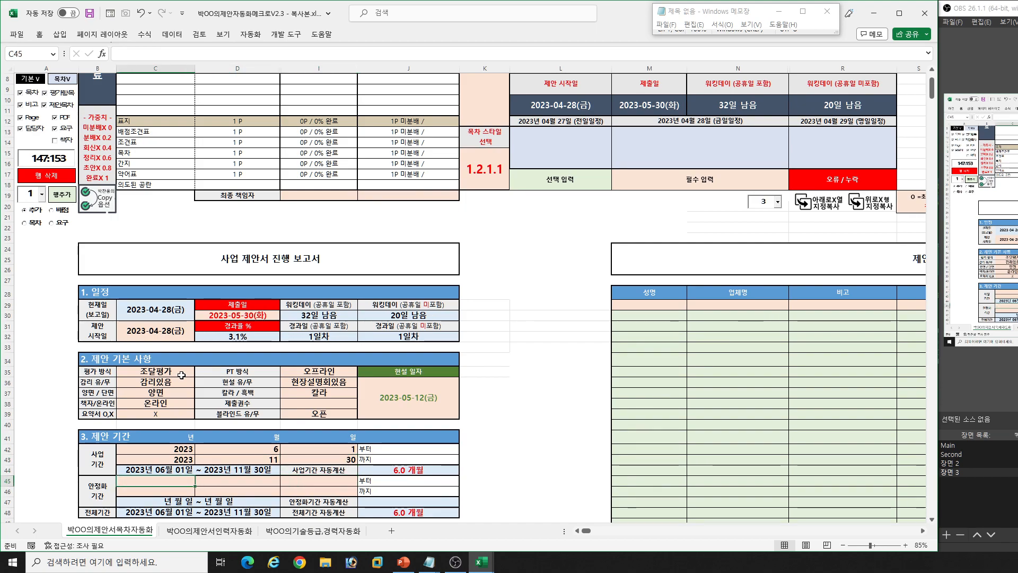
pyautogui.write('2023')
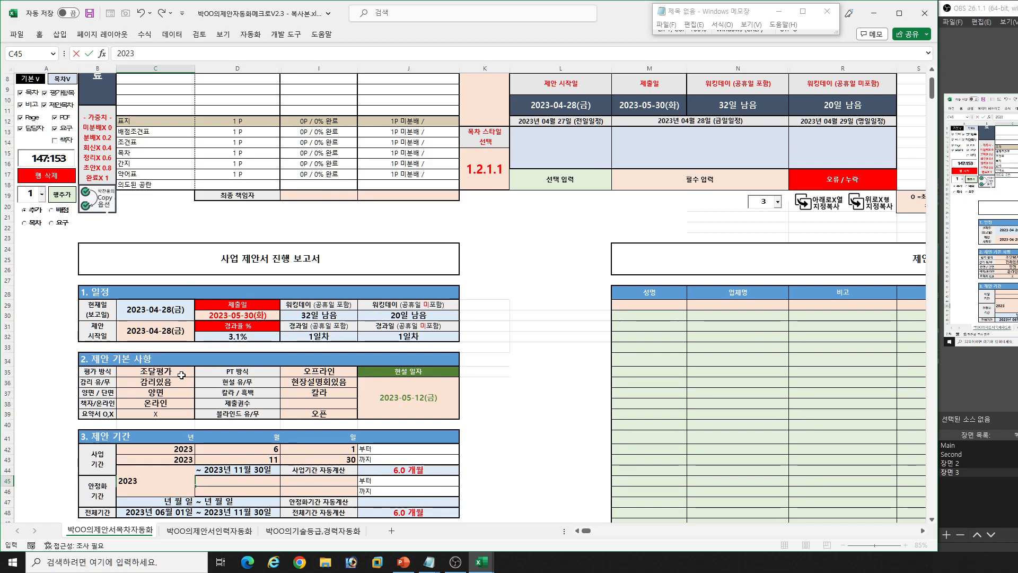
pyautogui.press('Tab')
pyautogui.write('12')
pyautogui.press('Tab')
pyautogui.write('1')
pyautogui.press('Return')
# - Enter the 안정화 기간 end date as year 2024, month 1, day 31
pyautogui.write('2024')
pyautogui.press('Tab')
pyautogui.write('1')
pyautogui.press('Tab')
pyautogui.write('31')
pyautogui.press('Return')
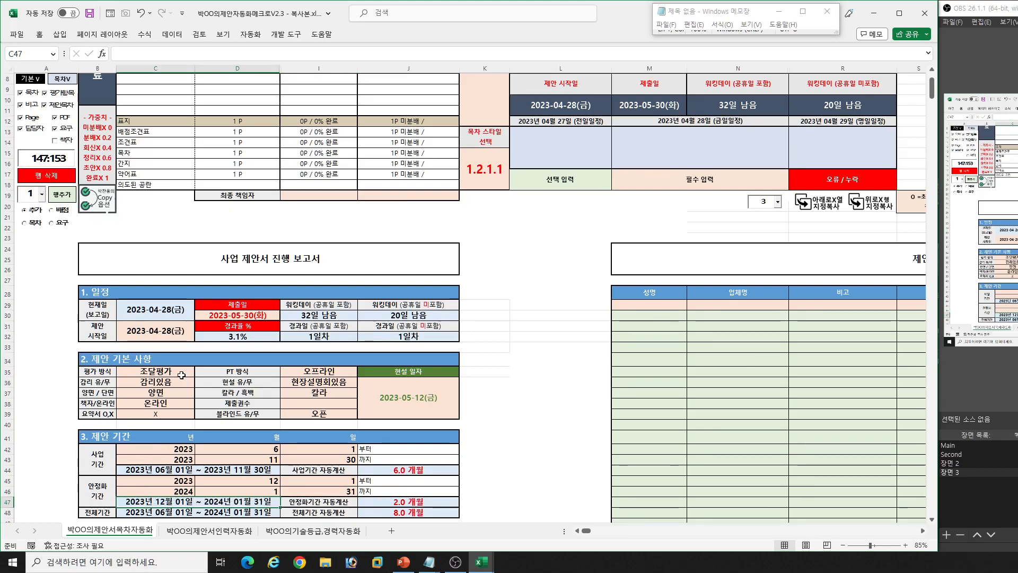
pyautogui.press('Return')
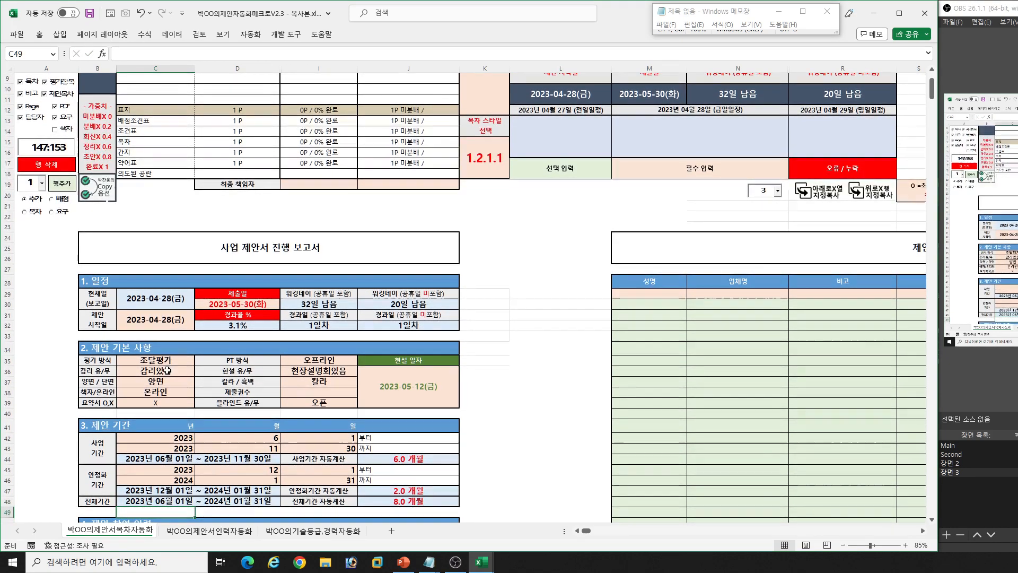
# - Review the personnel counts in the 제안 참여 인력 section and the progress checks in the 제안 진행 현황 section
pyautogui.scroll(-3, 231, 424)
pyautogui.scroll(-4, 231, 425)
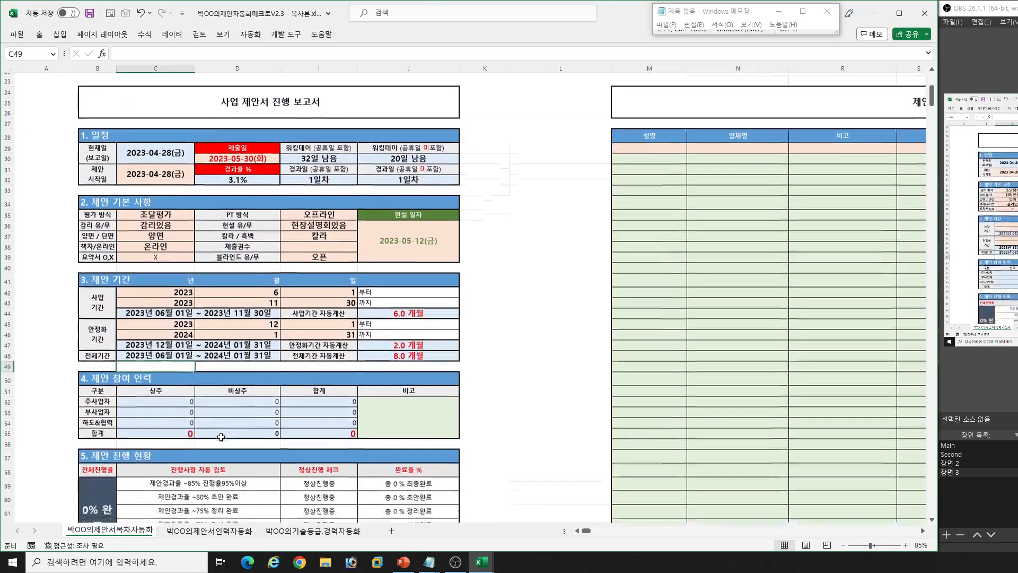
pyautogui.moveTo(163, 307); pyautogui.dragTo(308, 342)
pyautogui.scroll(-3, 315, 377)
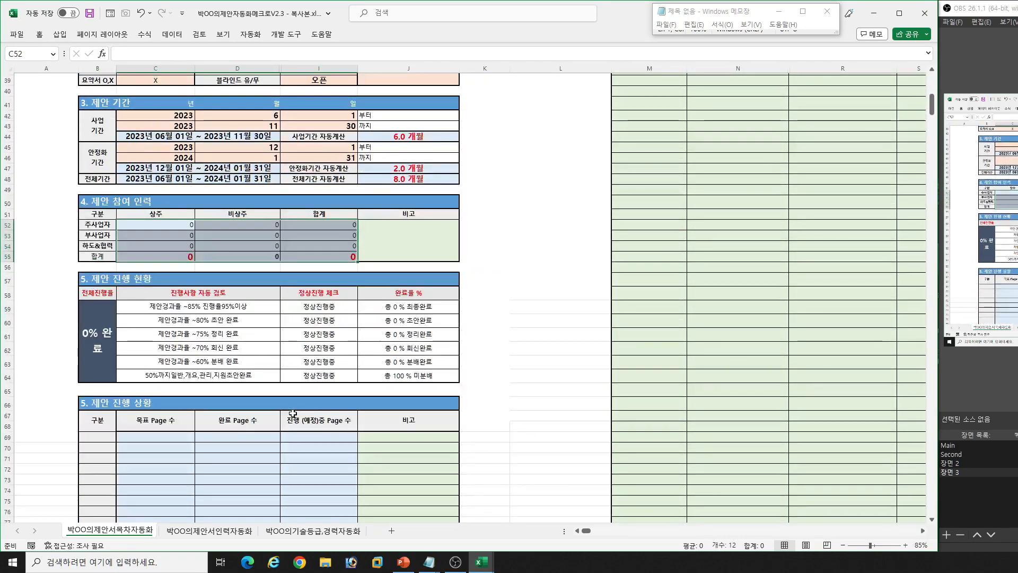
pyautogui.click(199, 308)
pyautogui.moveTo(199, 307); pyautogui.dragTo(401, 377)
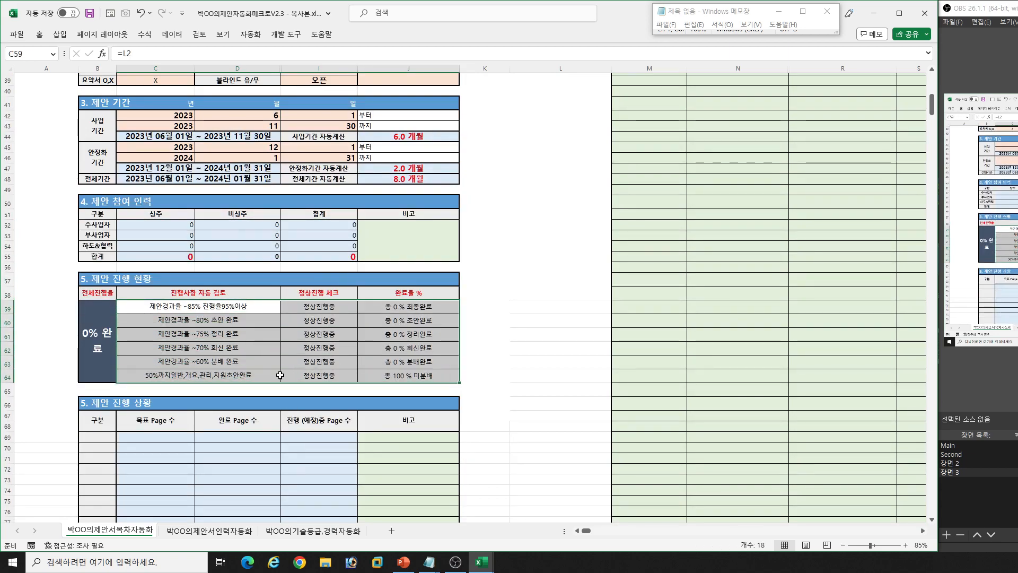
# - Examine the target, completed and in-progress page columns and the 비고 column of the 제안 진행 상황 section
pyautogui.scroll(-3, 267, 374)
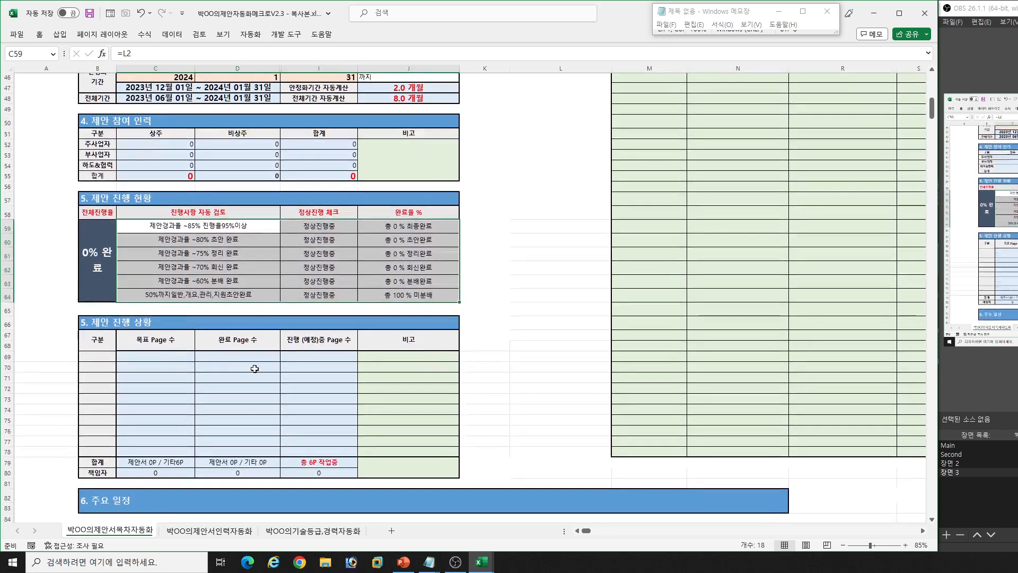
pyautogui.moveTo(154, 356); pyautogui.dragTo(308, 448)
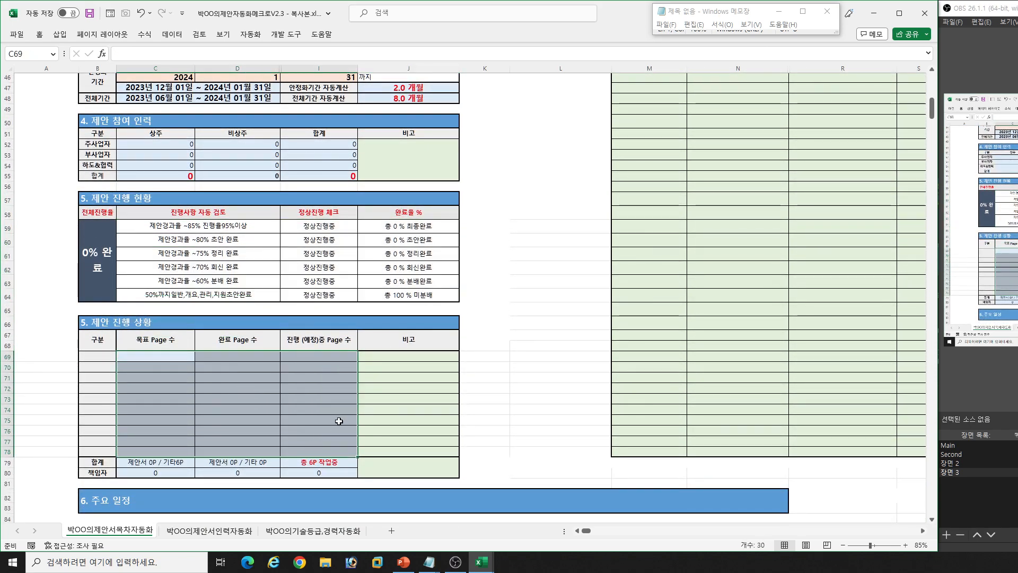
pyautogui.moveTo(401, 358); pyautogui.dragTo(409, 452)
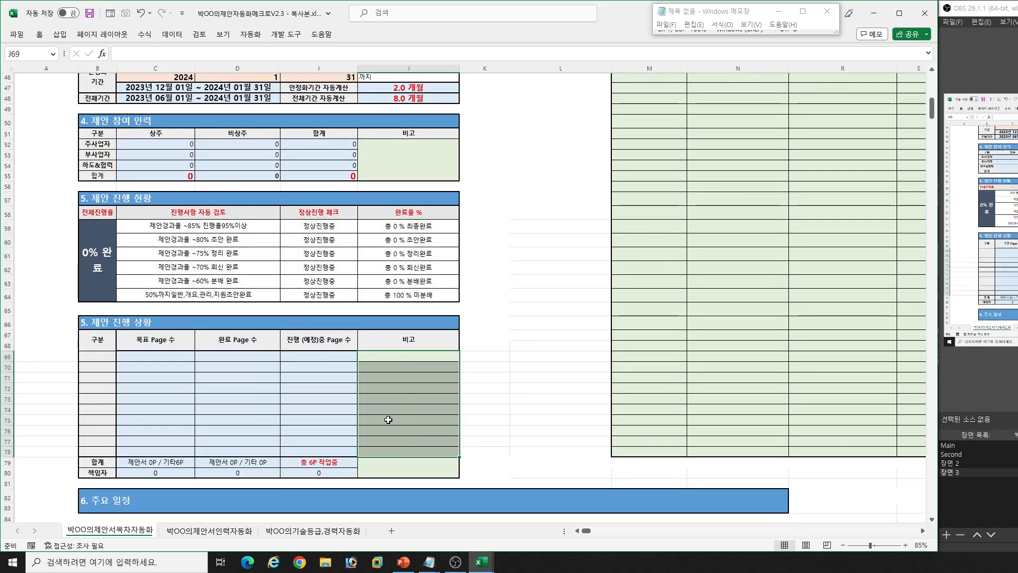
# - Enter 제안 킥오프 as the 주요일정 entry for 2023-04-28 in the 주요 일정 calendar
pyautogui.scroll(-5, 371, 414)
pyautogui.click(486, 407)
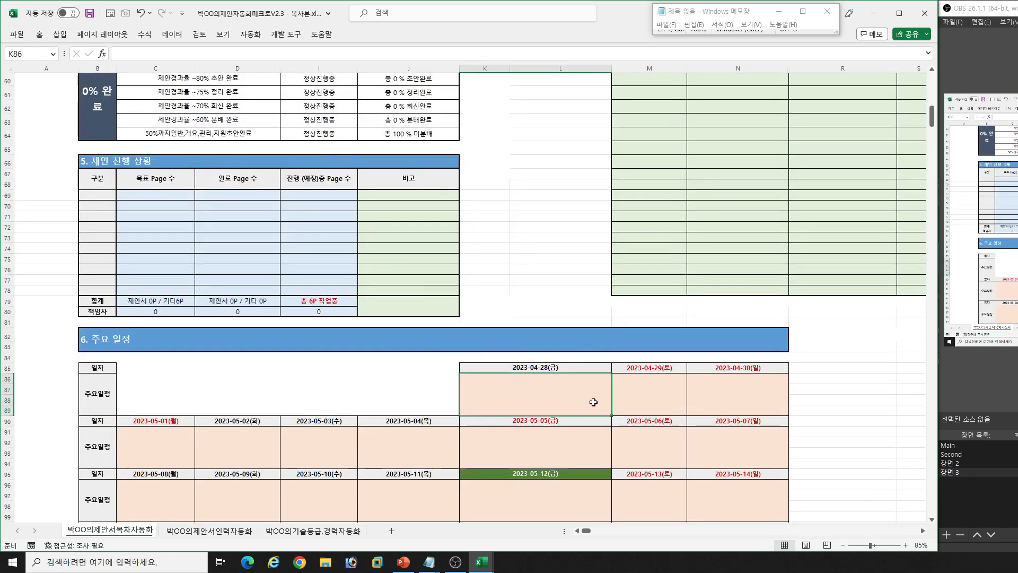
pyautogui.write('wpdks zlrdhvm')
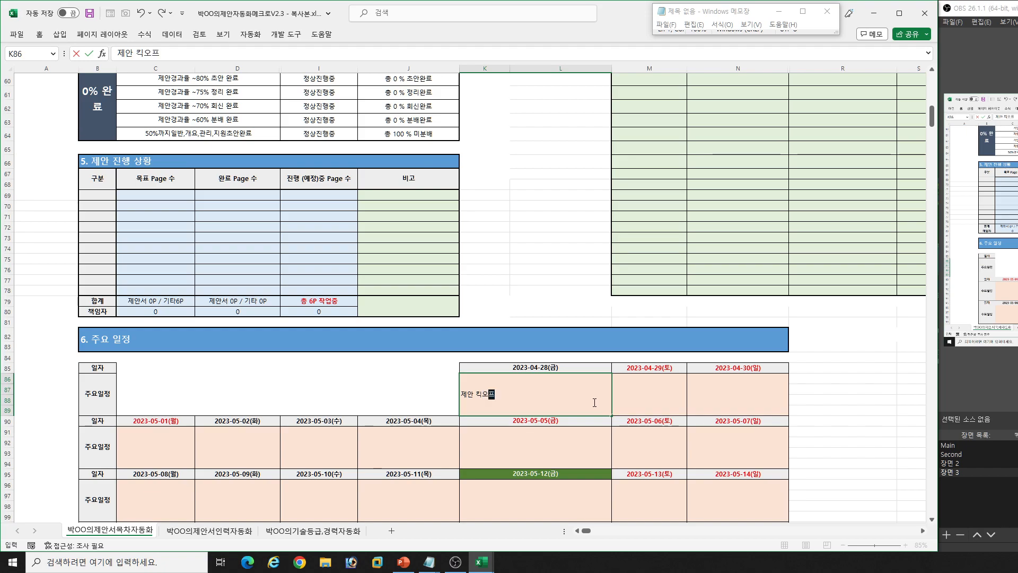
pyautogui.press('Return')
# - Review the 주요 일정 calendar and the daily schedule summary at the head of the sheet
pyautogui.scroll(-4, 594, 402)
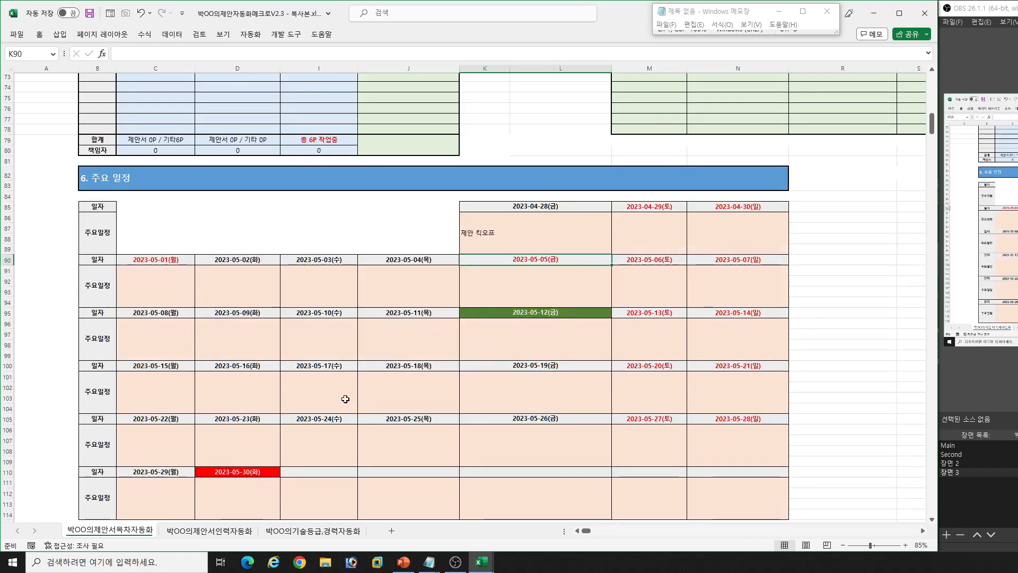
pyautogui.scroll(-3, 393, 359)
pyautogui.scroll(2, 393, 359)
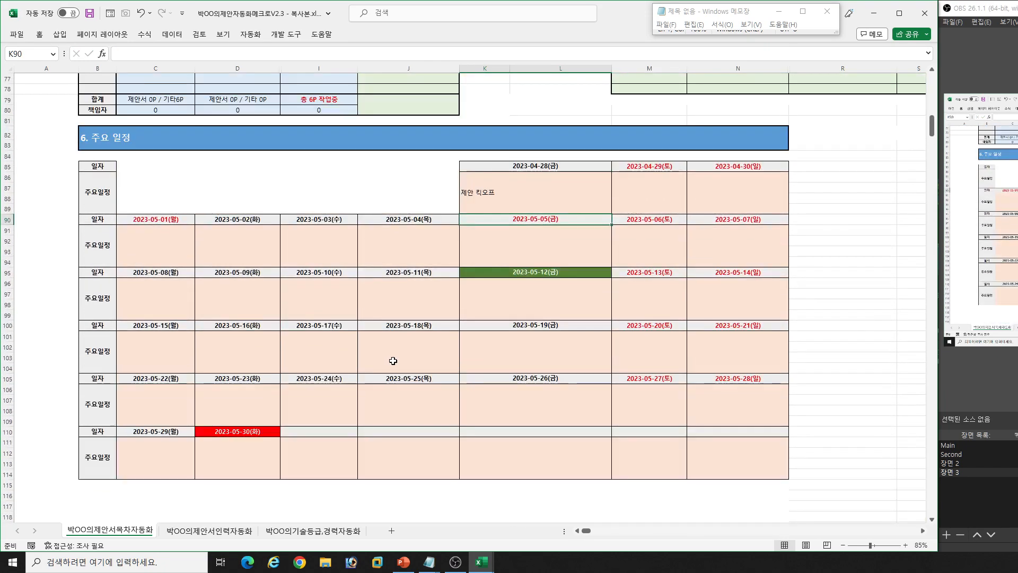
pyautogui.scroll(12, 393, 360)
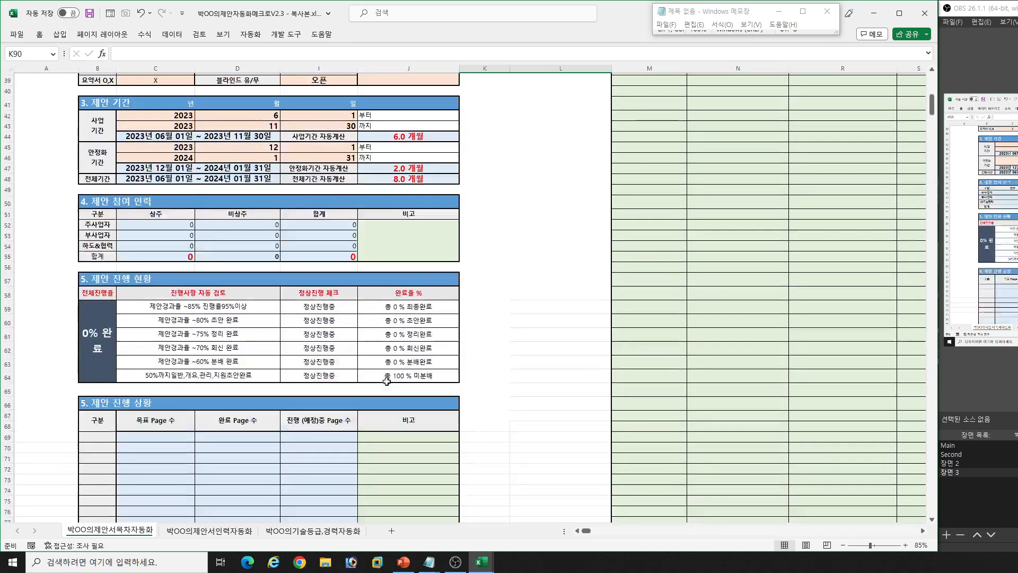
pyautogui.scroll(7, 386, 381)
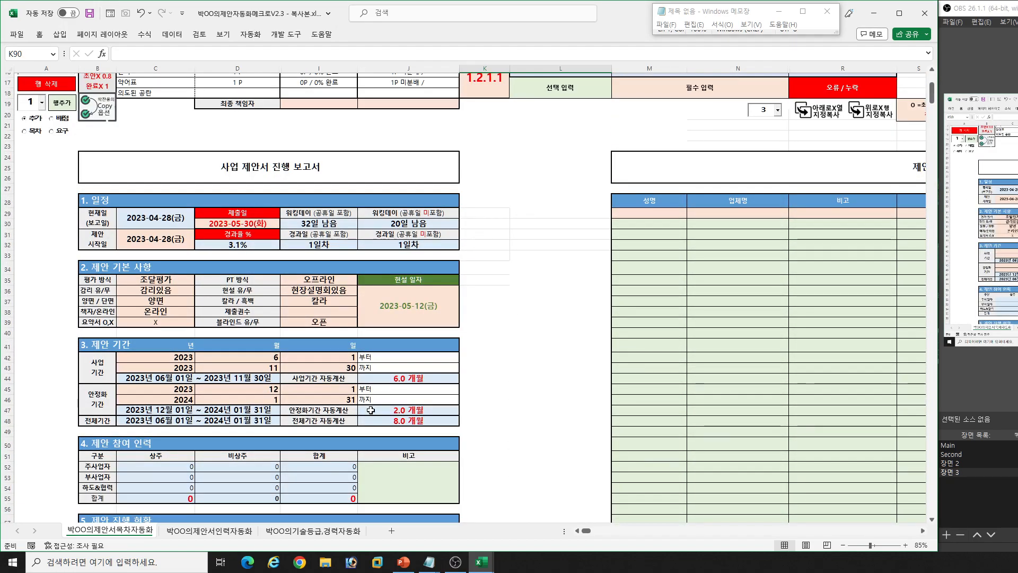
pyautogui.scroll(5, 377, 407)
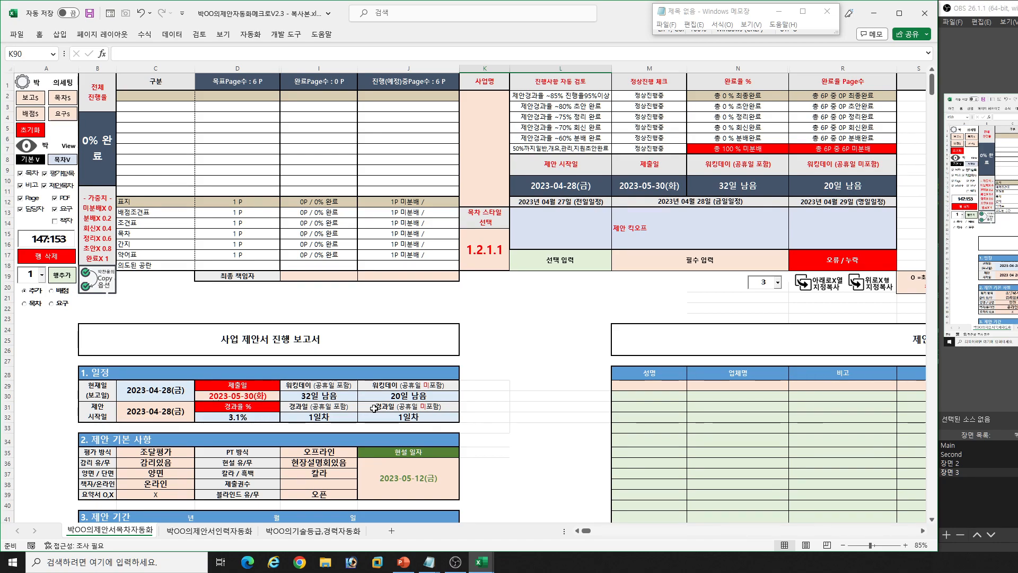
# - View the numbering options offered for 목차 스타일 선택 without changing the style
pyautogui.click(486, 252)
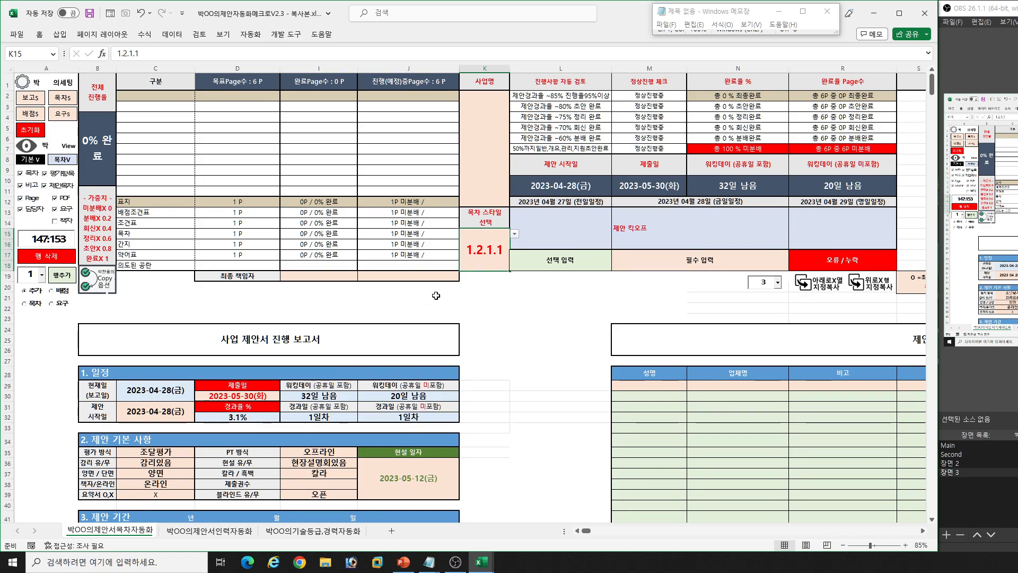
pyautogui.click(514, 234)
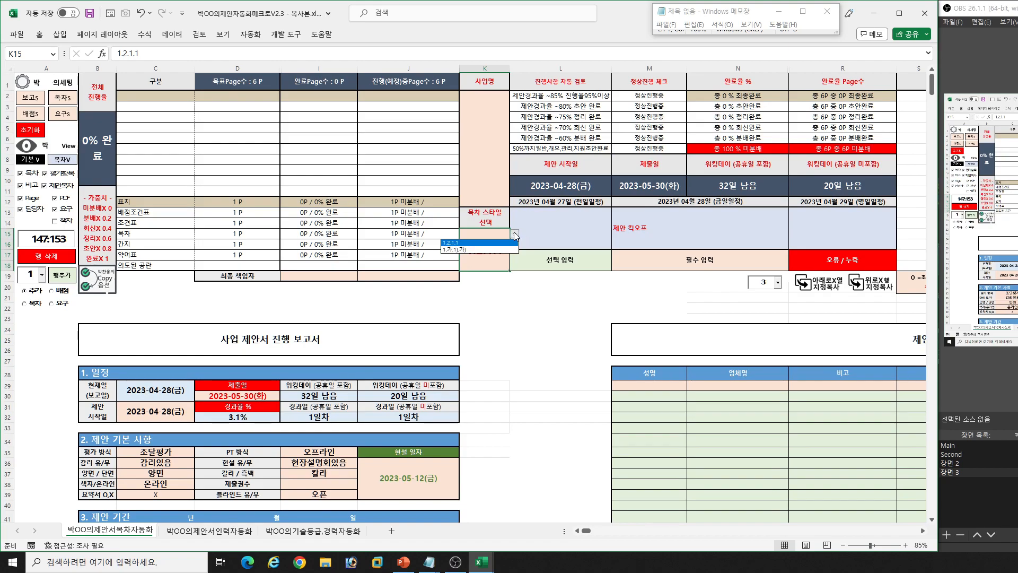
pyautogui.click(486, 265)
# - Enter xxxx 사업 as the 사업명
pyautogui.click(482, 144)
pyautogui.write('ㅇ')
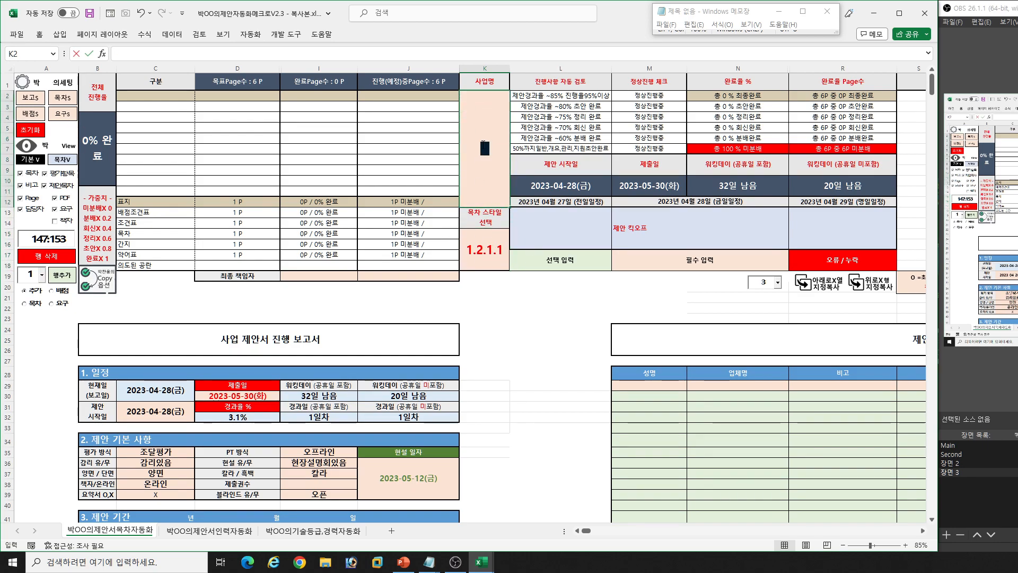
pyautogui.write('x 사업')
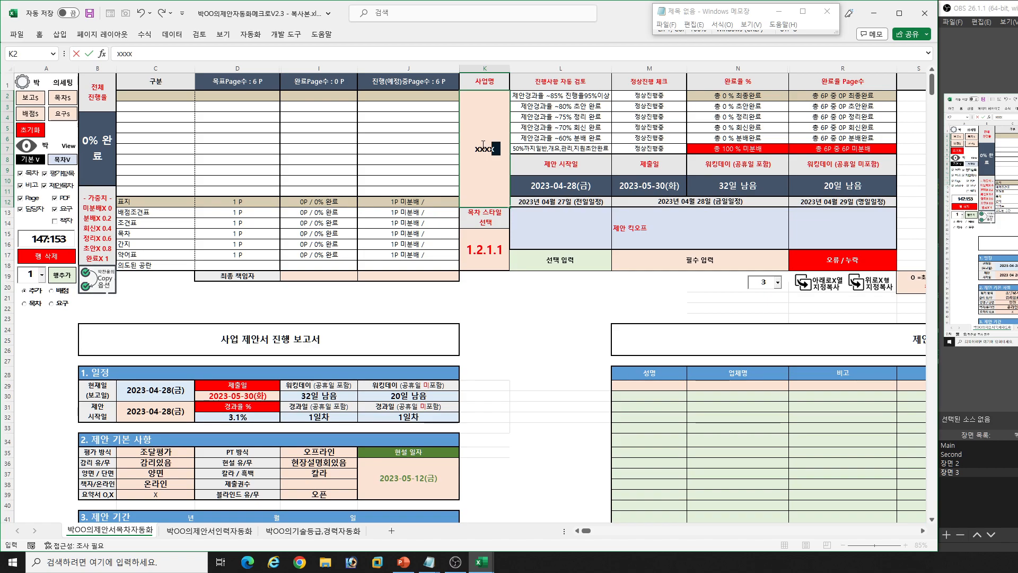
pyautogui.press('Return')
# - Enter 주사업자영업대표 as the 성명 in the first row of the 제안 인력 table
pyautogui.click(702, 401)
pyautogui.press('Right')
pyautogui.press('Right')
pyautogui.press('Right')
pyautogui.press('Right')
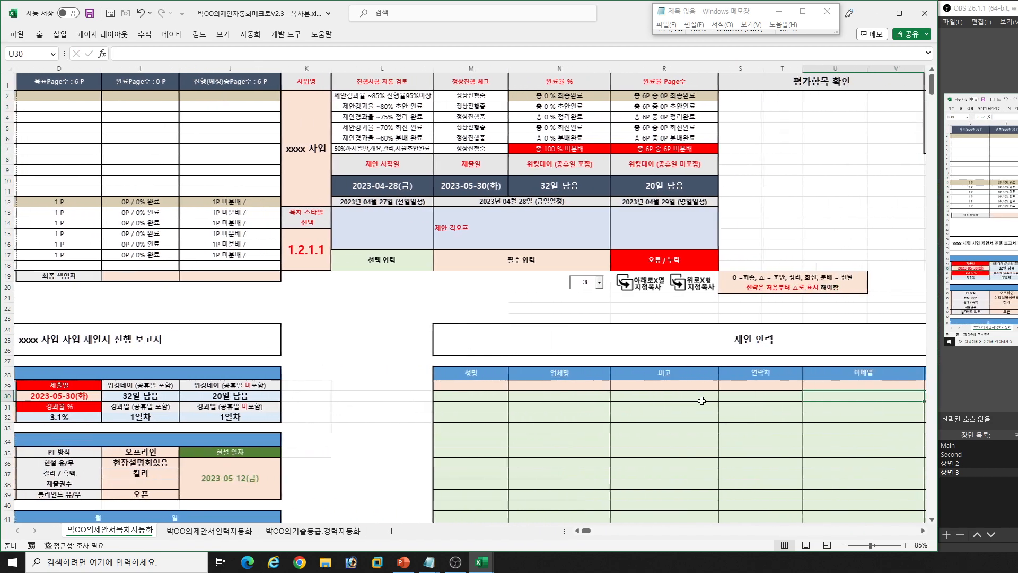
pyautogui.press('Left')
pyautogui.press('Left')
pyautogui.press('Left')
pyautogui.press('Left')
pyautogui.press('Left')
pyautogui.press('Up')
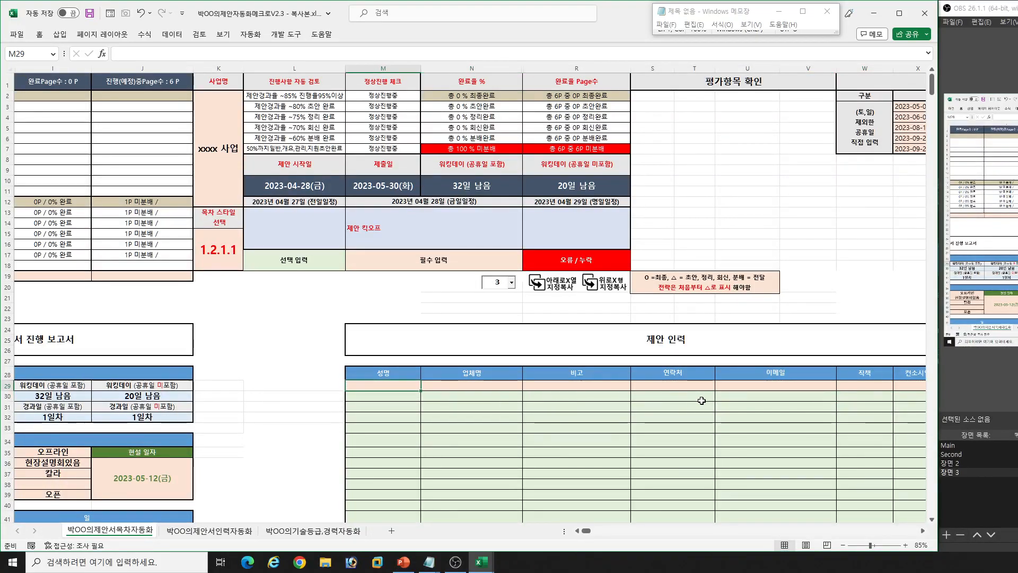
pyautogui.write('영ㅇ')
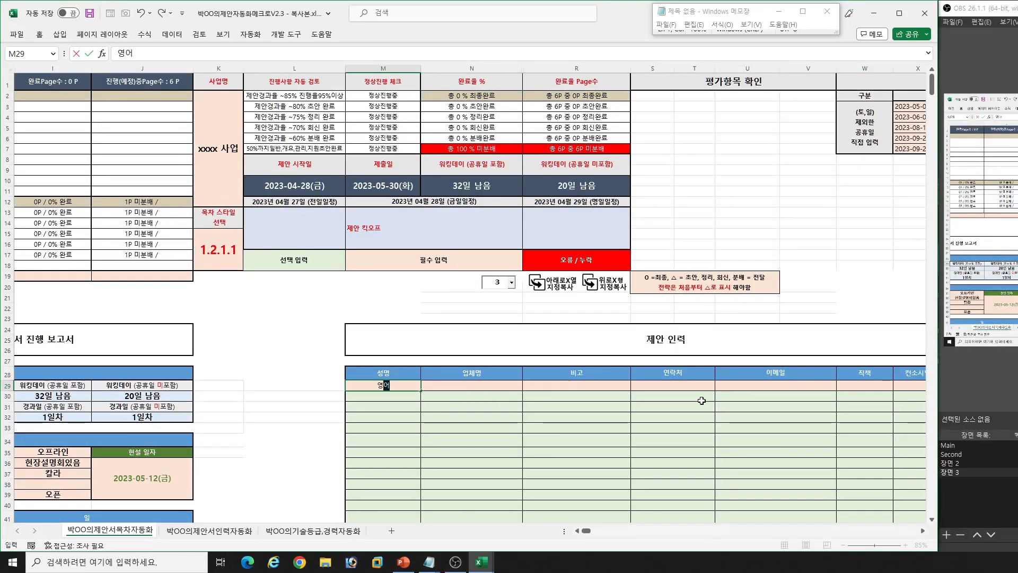
pyautogui.press('BackSpace')
pyautogui.press('BackSpace')
pyautogui.write('주사업')
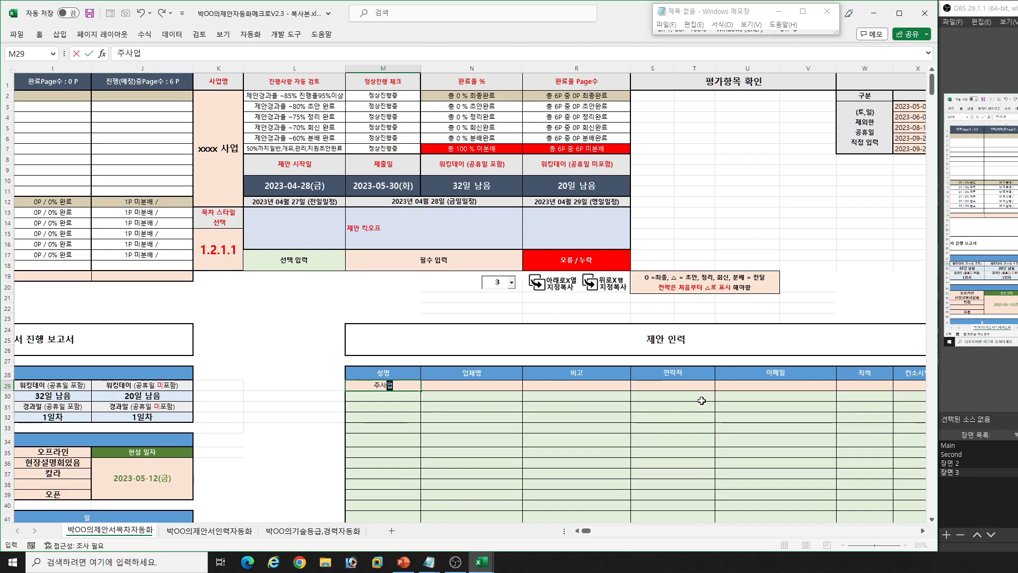
pyautogui.write('자영ㅇ')
pyautogui.write('대표')
pyautogui.press('Tab')
# - Fill that 제안 인력 row with xxxxx for 업체명 and 비고, and the placeholder xxx-xxxx-xxx for 연락처
pyautogui.write('xxxxx')
pyautogui.press('Tab')
pyautogui.write('xxxxx')
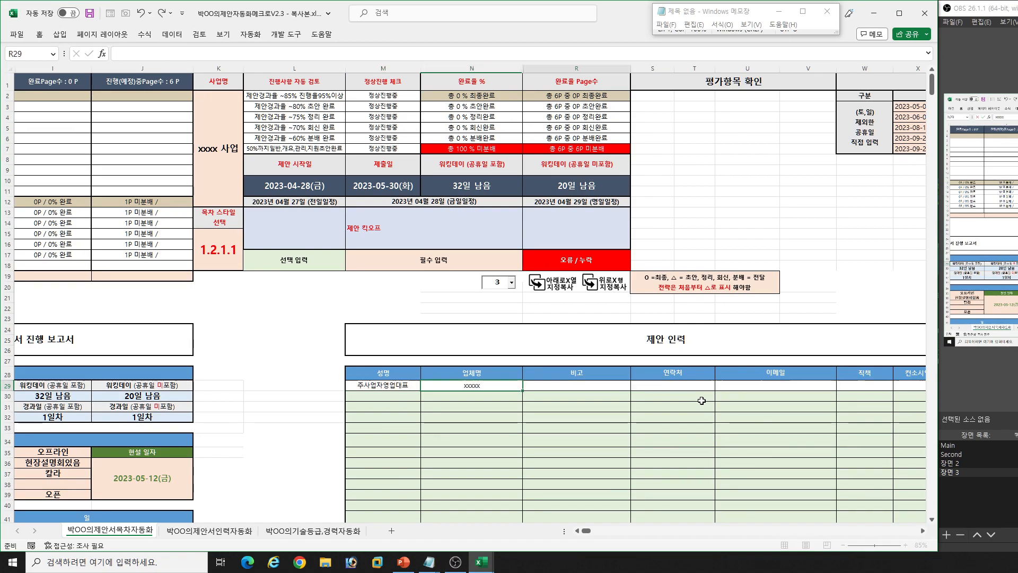
pyautogui.press('Tab')
pyautogui.write('x')
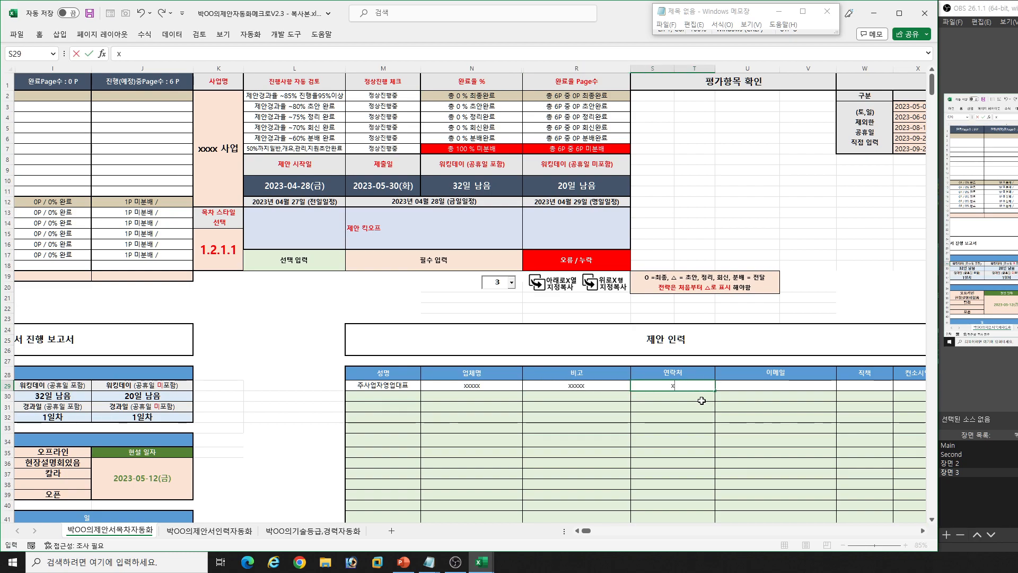
pyautogui.write('xx-xxxx-xxx')
pyautogui.press('Return')
# - Set the first 제안 인력 row's 직책 to 이사 and its consortium role to 주사업자
pyautogui.press('Right')
pyautogui.press('Right')
pyautogui.press('Right')
pyautogui.press('Right')
pyautogui.press('Right')
pyautogui.press('Up')
pyautogui.write('d')
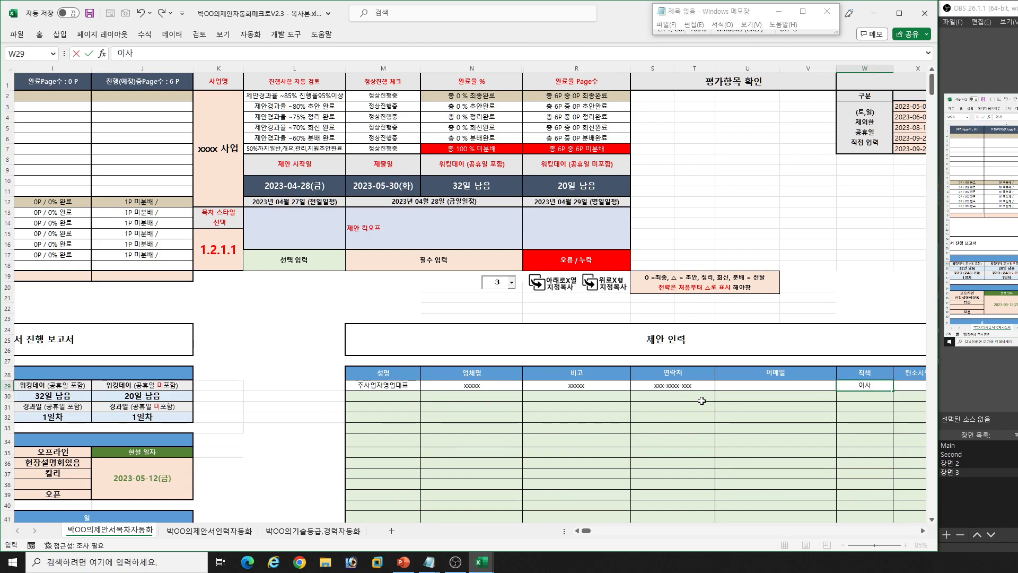
pyautogui.press('Tab')
pyautogui.hotkey('alt', 'Down')
pyautogui.press('Down')
pyautogui.press('Return')
# - Set 상주/비상주 to 비상주 for the first 제안 인력 row
pyautogui.press('Tab')
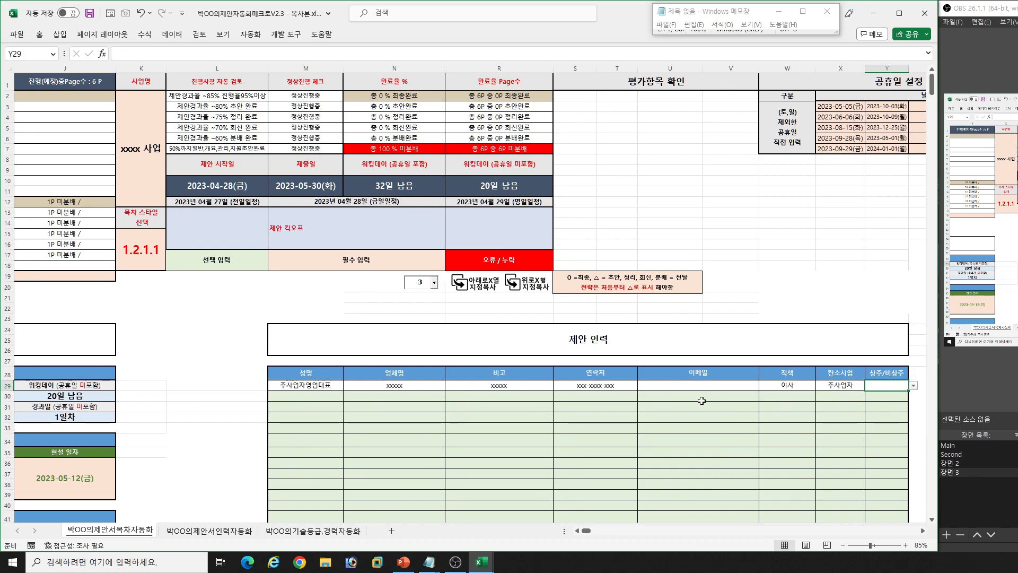
pyautogui.hotkey('alt', 'Down')
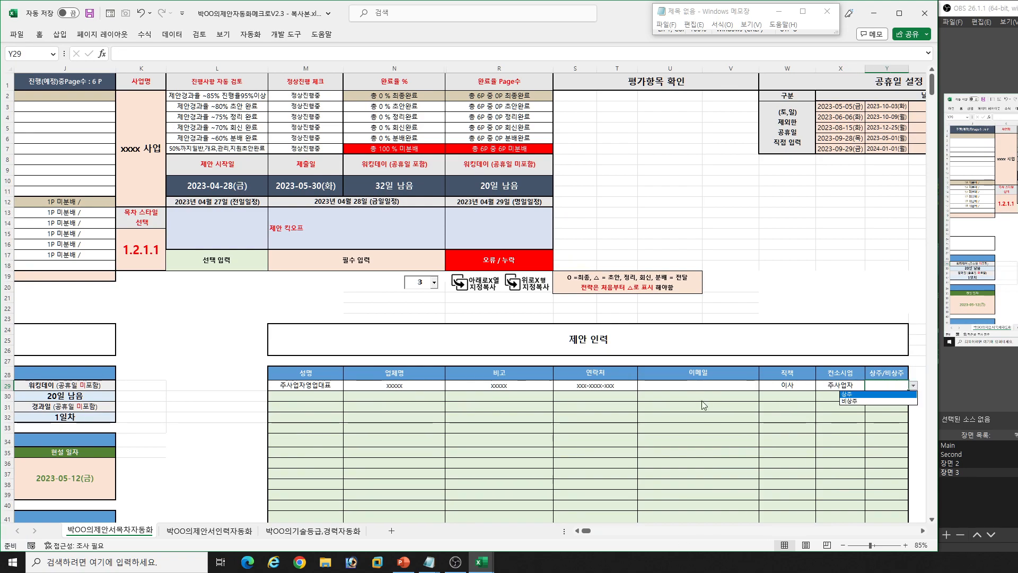
pyautogui.press('Down')
pyautogui.press('Return')
pyautogui.press('Return')
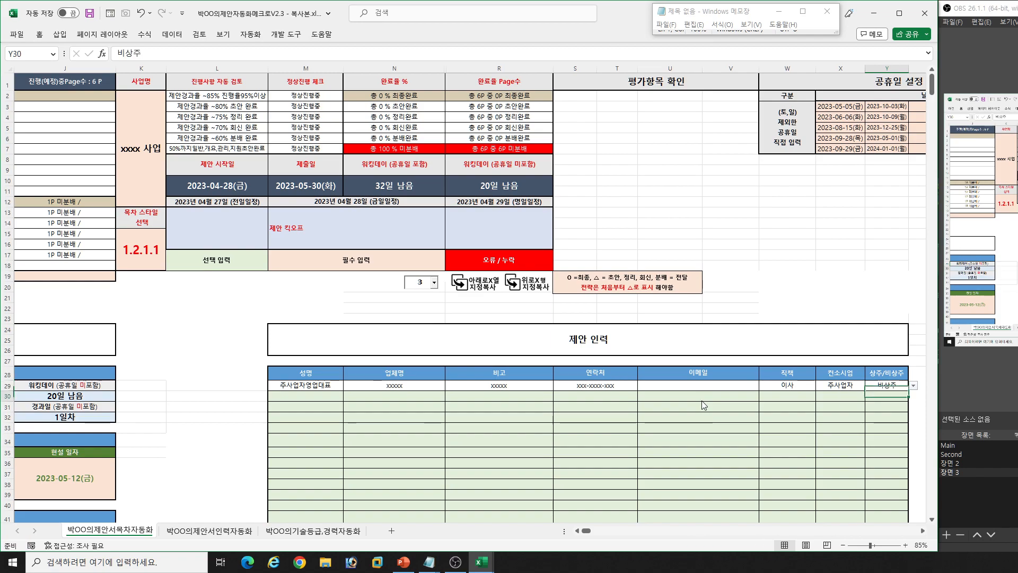
# - Enter pm as the 성명 in the second row of the 제안 인력 table
pyautogui.write('pm')
pyautogui.press('Tab')
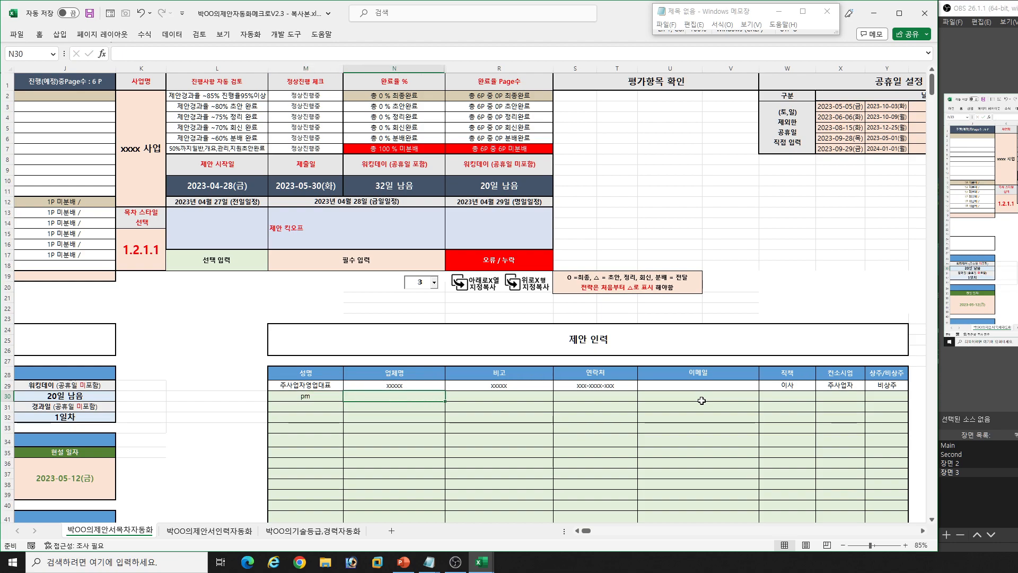
pyautogui.press('Tab')
pyautogui.press('Tab')
pyautogui.press('Tab')
pyautogui.press('Tab')
pyautogui.press('Tab')
pyautogui.press('Tab')
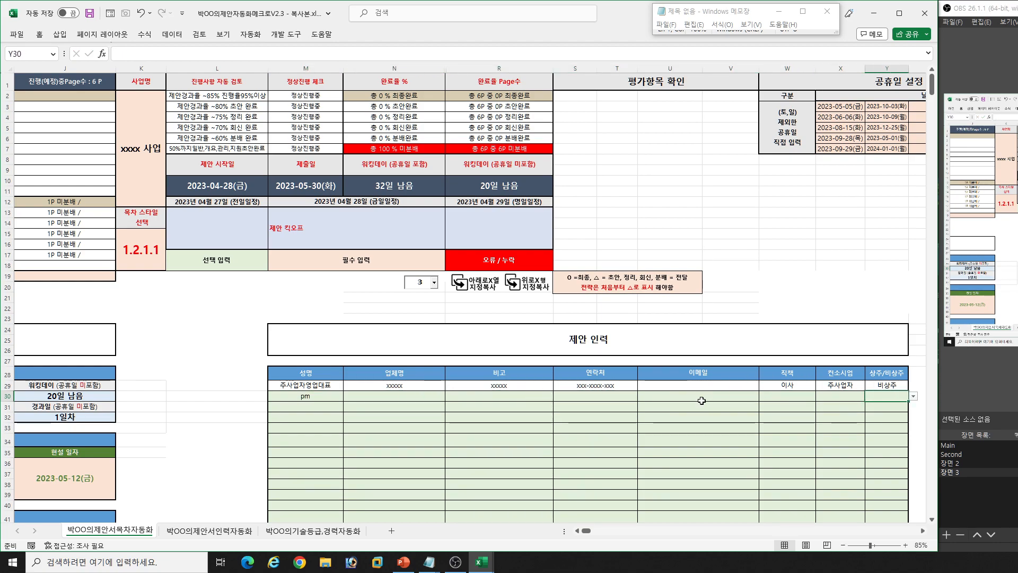
# - Examine the 공휴일 설정 dates and the automatic and RFP-based 대목차, 소목차 and 상세목차 columns
pyautogui.press('Tab')
pyautogui.press('Tab')
pyautogui.press('Tab')
pyautogui.press('Tab')
pyautogui.press('Tab')
pyautogui.press('Tab')
pyautogui.press('Tab')
pyautogui.press('Tab')
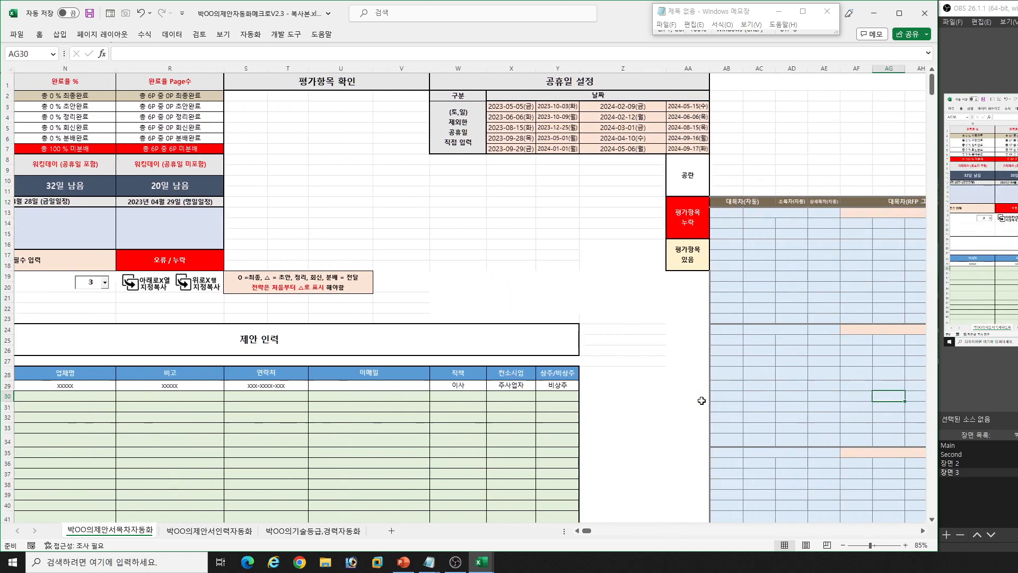
pyautogui.press('Tab')
pyautogui.press('Tab')
pyautogui.press('Tab')
pyautogui.press('Tab')
pyautogui.press('Tab')
pyautogui.press('Tab')
pyautogui.hotkey('shift', 'Tab')
pyautogui.press('Up')
pyautogui.press('Up')
pyautogui.press('Up')
pyautogui.press('Up')
pyautogui.press('Up')
pyautogui.press('Up')
pyautogui.press('Up')
pyautogui.press('Up')
pyautogui.press('Up')
pyautogui.press('Up')
pyautogui.press('Up')
pyautogui.press('Up')
pyautogui.press('Up')
pyautogui.press('Up')
pyautogui.press('Up')
pyautogui.press('Tab')
pyautogui.press('Tab')
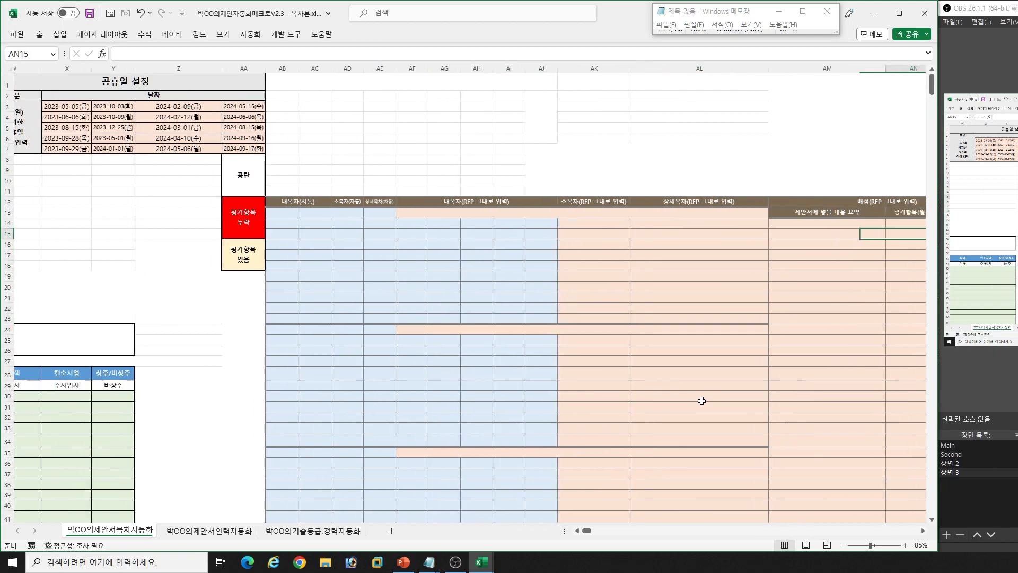
# - Examine the 배점 columns and the 요구사항, 기능명 and 정의 columns for the RFP requirements
pyautogui.press('Up')
pyautogui.press('Tab')
pyautogui.press('Tab')
pyautogui.press('Tab')
pyautogui.press('Tab')
pyautogui.press('Tab')
pyautogui.press('Tab')
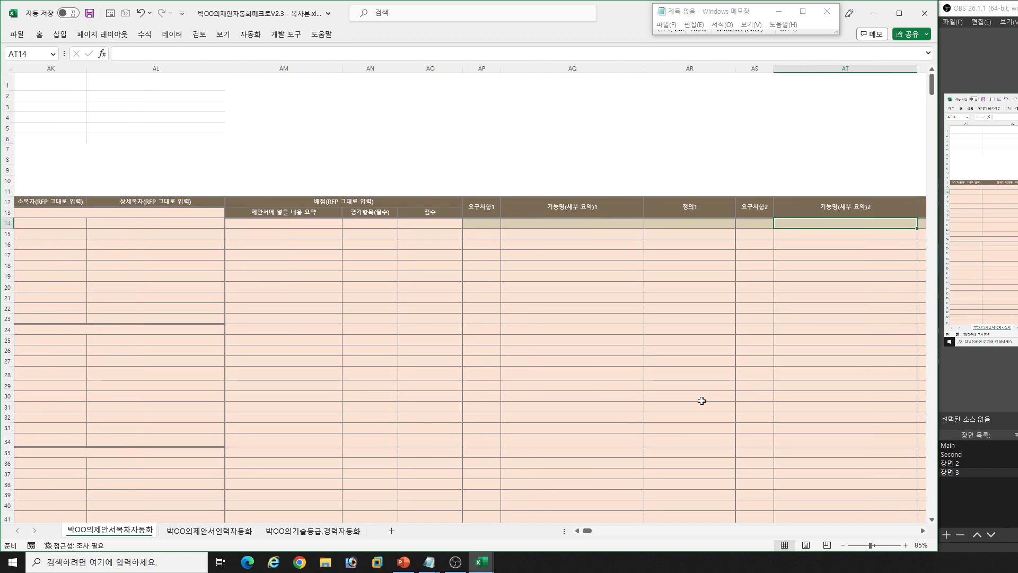
pyautogui.hotkey('shift', 'Tab')
pyautogui.hotkey('shift', 'Tab')
pyautogui.hotkey('shift', 'Tab')
pyautogui.hotkey('shift', 'Tab')
pyautogui.hotkey('shift', 'Tab')
pyautogui.hotkey('shift', 'Tab')
pyautogui.hotkey('shift', 'Tab')
pyautogui.hotkey('shift', 'Tab')
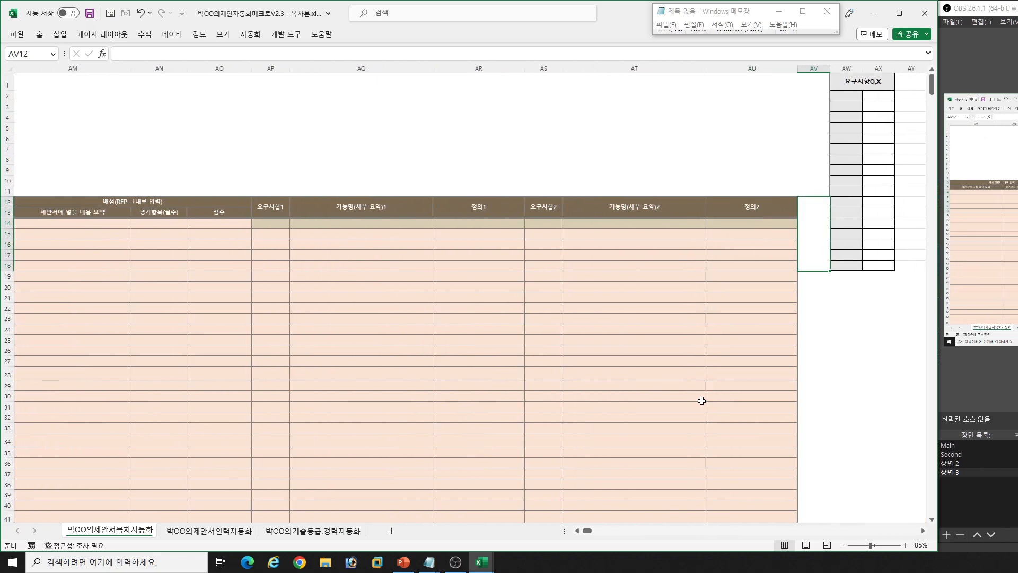
# - Return to the start of the sheet and switch it to the 기본 view with the 목차 table
pyautogui.press('Left')
pyautogui.press('Left')
pyautogui.press('Left')
pyautogui.press('Left')
pyautogui.press('Left')
pyautogui.press('Left')
pyautogui.press('Left')
pyautogui.press('Left')
pyautogui.press('Left')
pyautogui.press('Left')
pyautogui.press('Left')
pyautogui.press('Left')
pyautogui.press('Left')
pyautogui.press('Left')
pyautogui.press('Left')
pyautogui.press('Left')
pyautogui.press('Left')
pyautogui.press('Left')
pyautogui.press('Left')
pyautogui.press('Left')
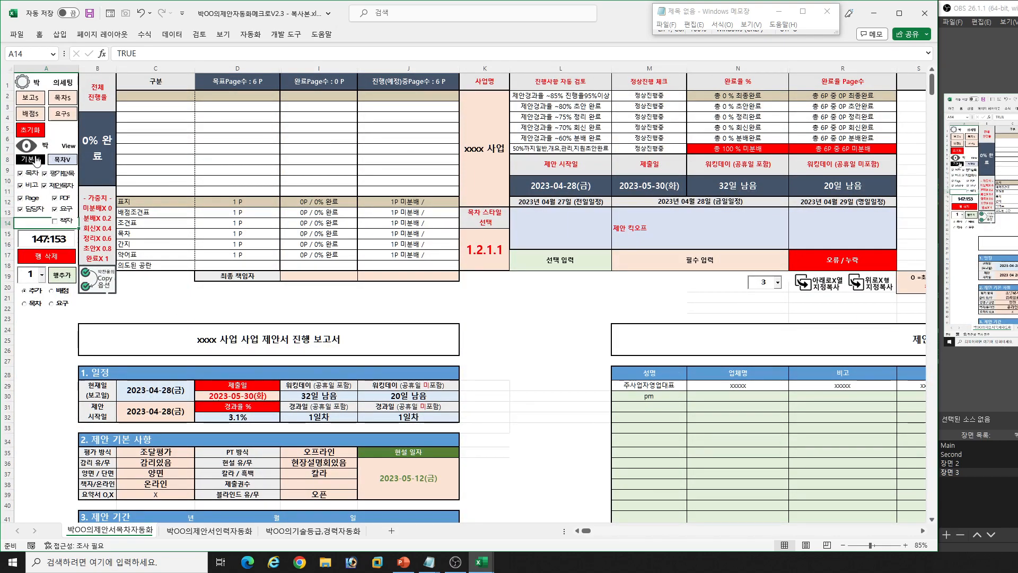
pyautogui.click(31, 159)
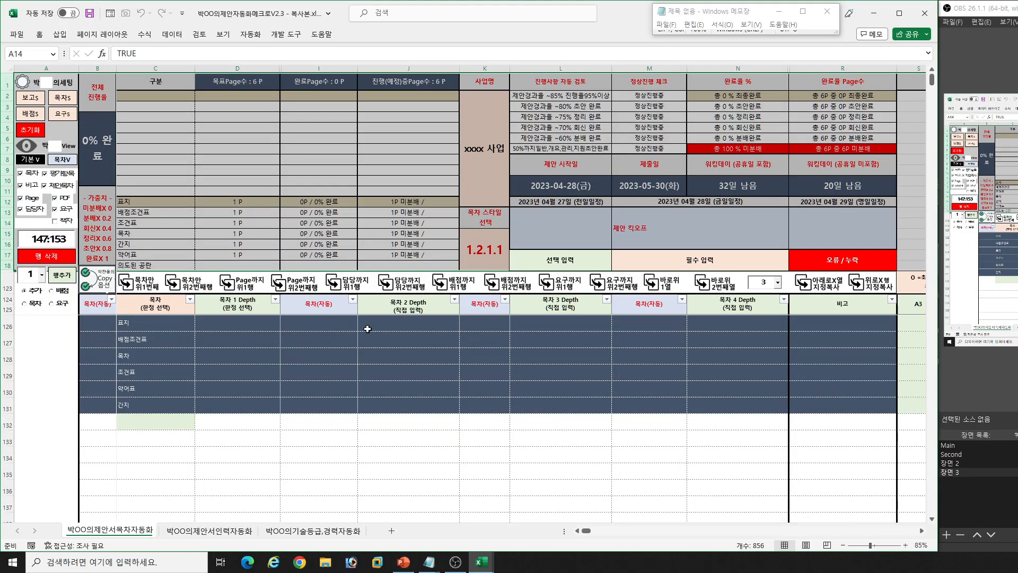
# - Switch to the original workbook 박OO의제안자동화매크로V2.3.xlsm and open its 박OO의제안서목차자동화 sheet
pyautogui.click(480, 568)
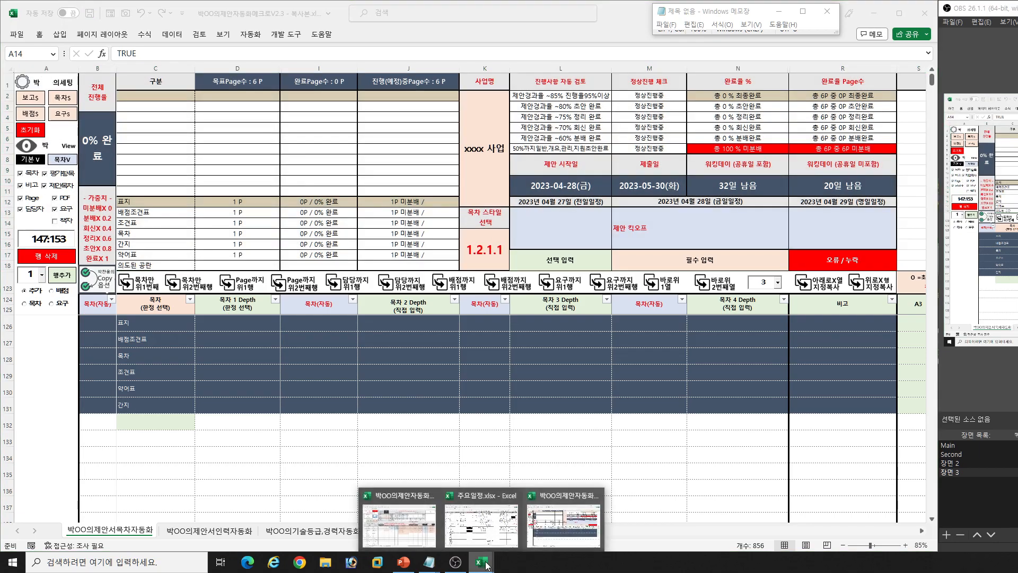
pyautogui.moveTo(554, 539)
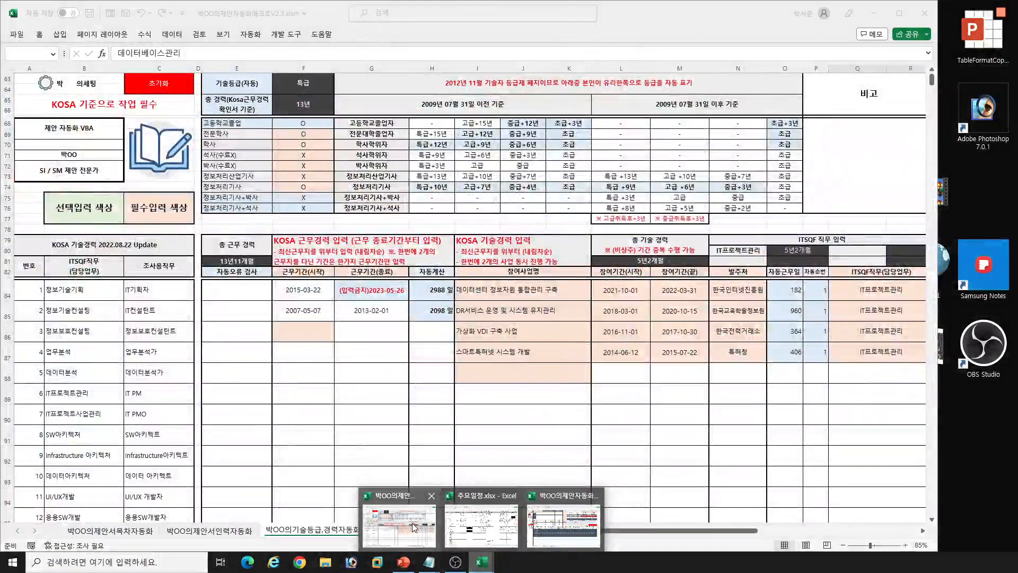
pyautogui.click(412, 523)
pyautogui.click(86, 527)
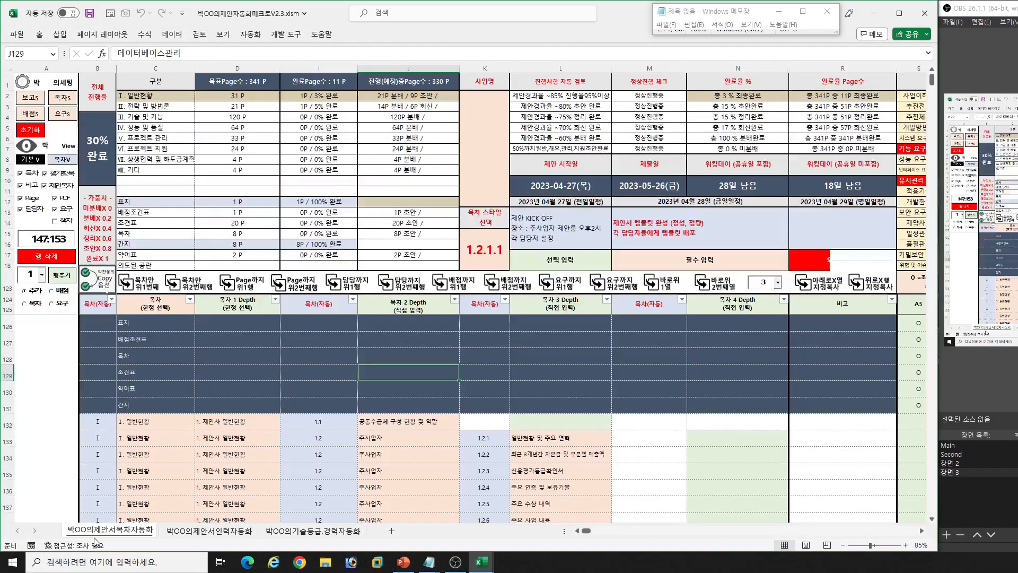
# - Show the 사업 제안서 진행 보고서 section and move across the first entry of its 제안 인력 table
pyautogui.click(404, 410)
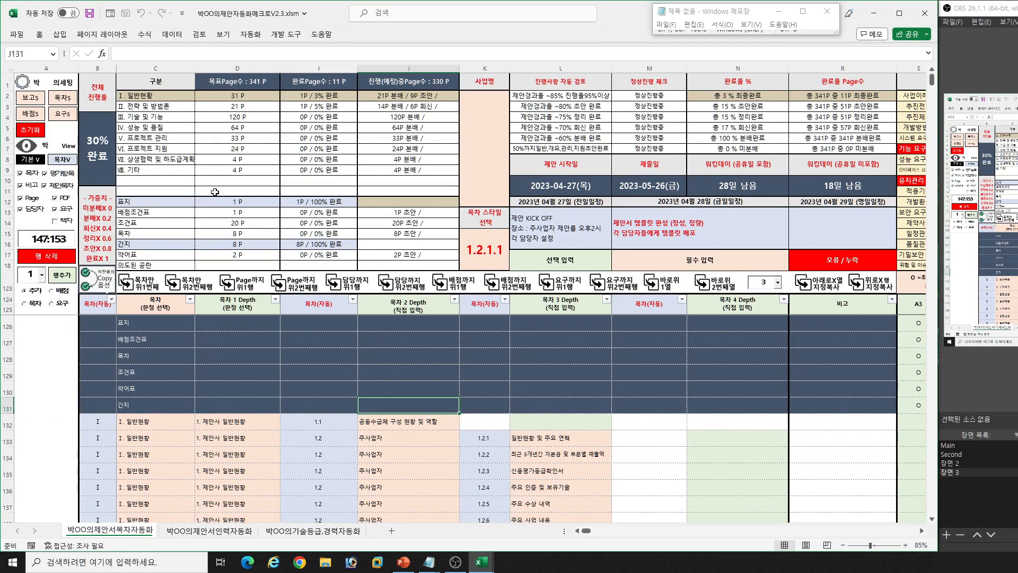
pyautogui.click(30, 98)
pyautogui.click(566, 324)
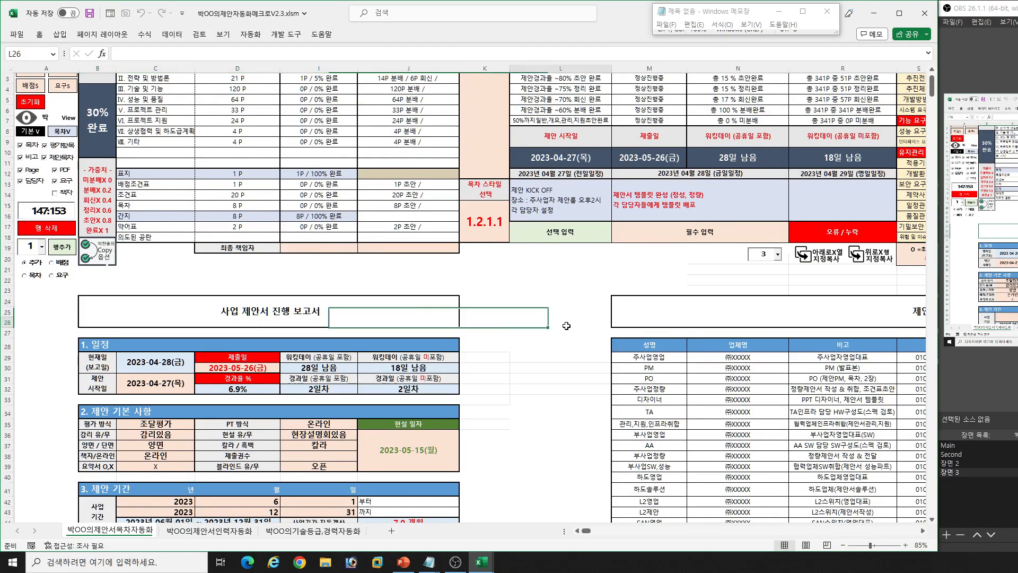
pyautogui.click(681, 359)
pyautogui.press('Right')
pyautogui.press('Right')
pyautogui.press('Right')
pyautogui.press('Right')
pyautogui.press('Right')
pyautogui.press('Right')
pyautogui.press('Right')
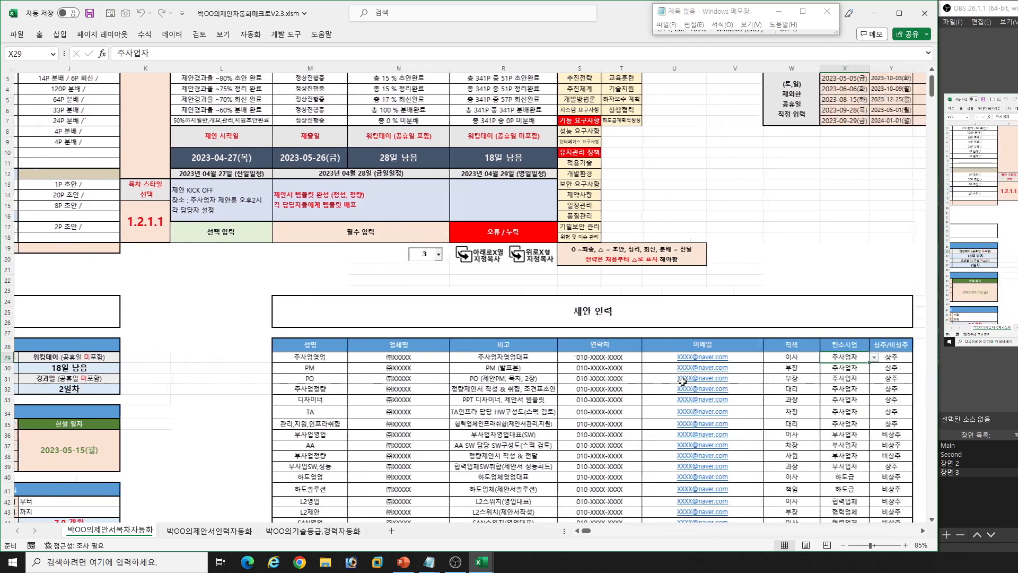
# - Examine the 제안 인력 table's 성명, 업체명, 비고 and 연락처 columns down to the last filled row
pyautogui.scroll(-4, 598, 362)
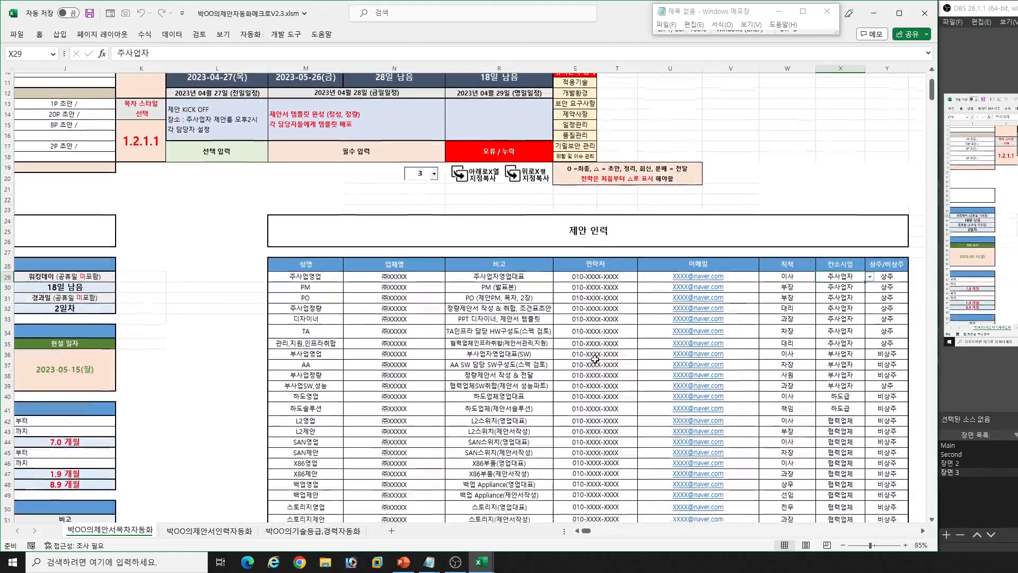
pyautogui.scroll(-3, 583, 348)
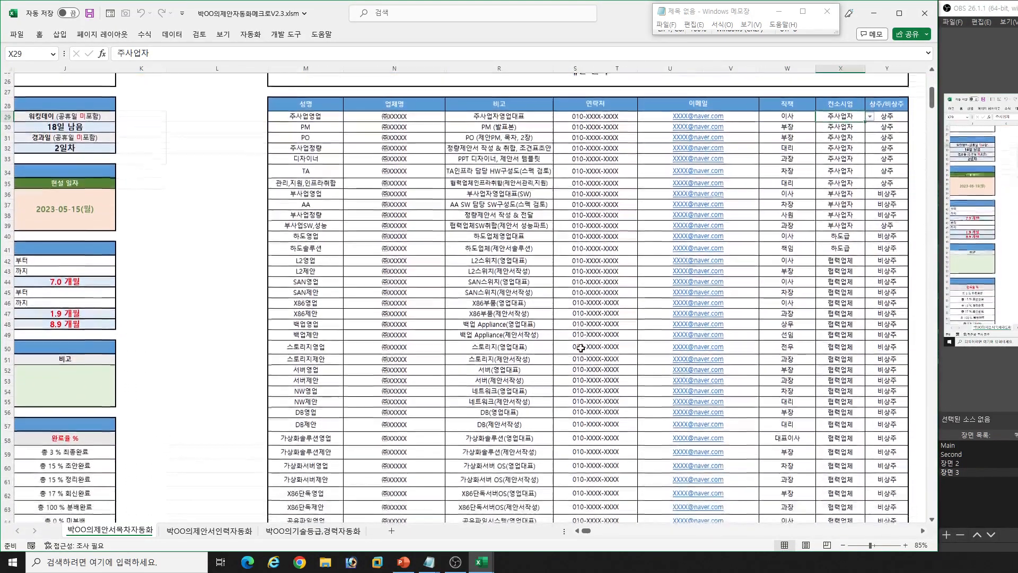
pyautogui.scroll(4, 581, 347)
pyautogui.moveTo(406, 237); pyautogui.dragTo(417, 359)
pyautogui.moveTo(310, 240); pyautogui.dragTo(307, 380)
pyautogui.moveTo(496, 249); pyautogui.dragTo(499, 416)
pyautogui.moveTo(595, 238); pyautogui.dragTo(596, 389)
pyautogui.scroll(-5, 595, 378)
pyautogui.scroll(-1, 595, 378)
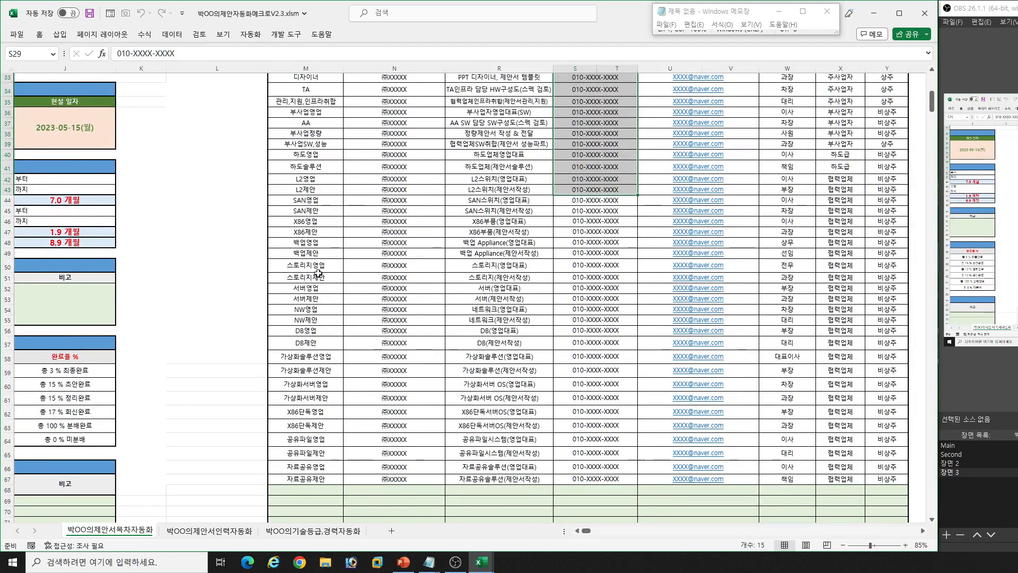
# - Select and review the 협력업체 rows from L2영업 to 자료공유제안 in the 제안 인력 table
pyautogui.moveTo(312, 179); pyautogui.dragTo(856, 463)
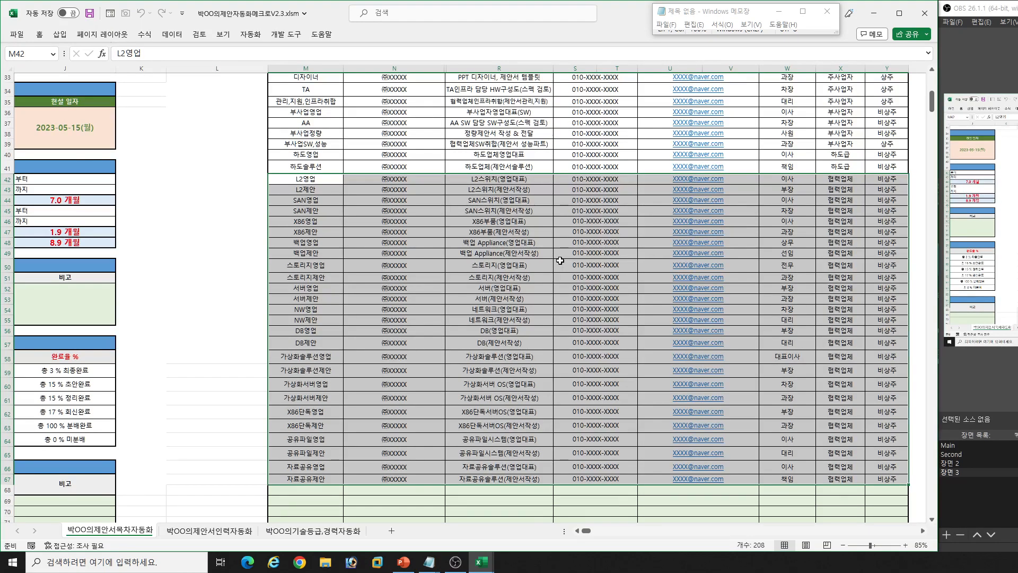
pyautogui.scroll(2, 560, 260)
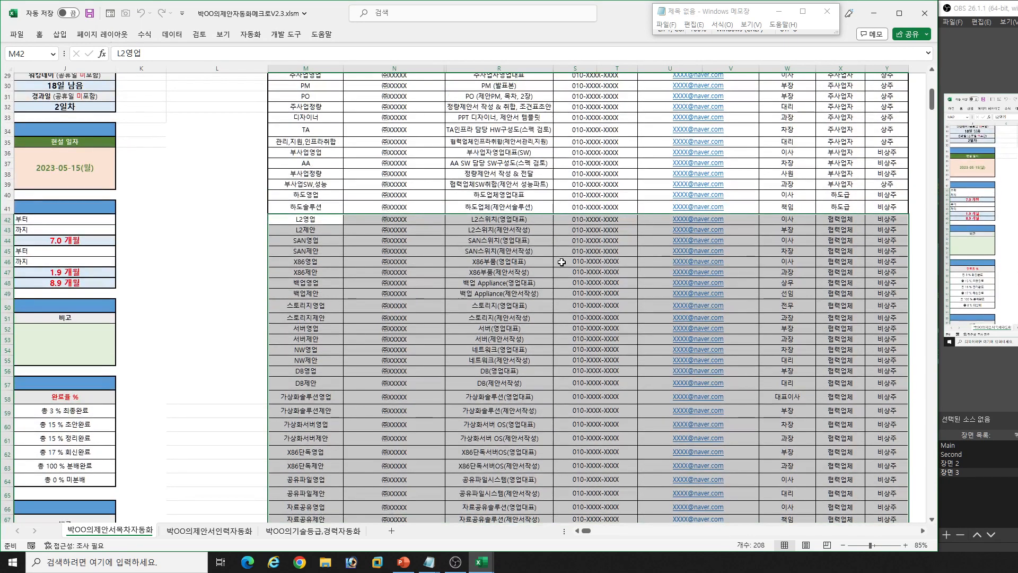
pyautogui.scroll(1, 562, 262)
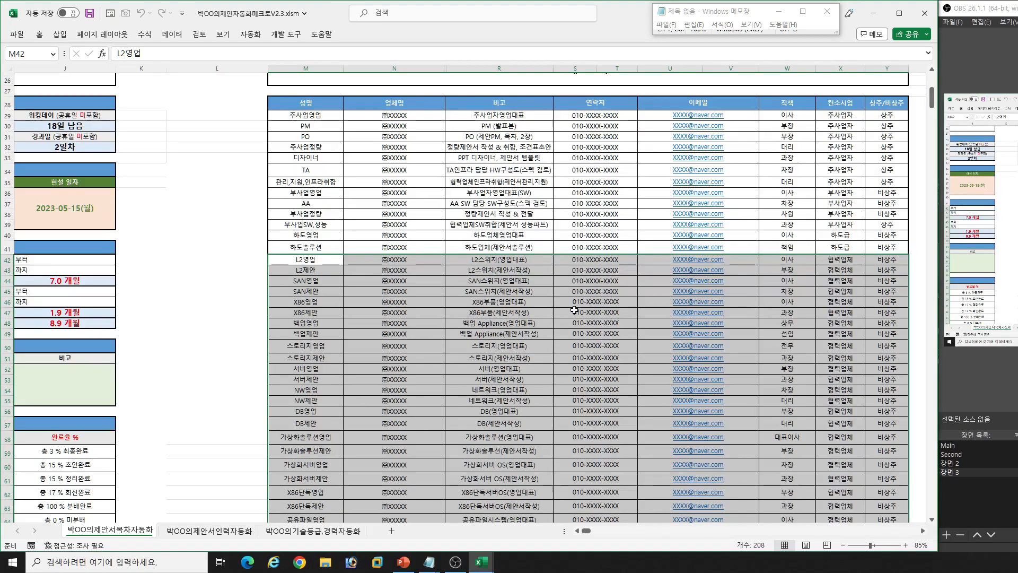
pyautogui.scroll(-3, 574, 312)
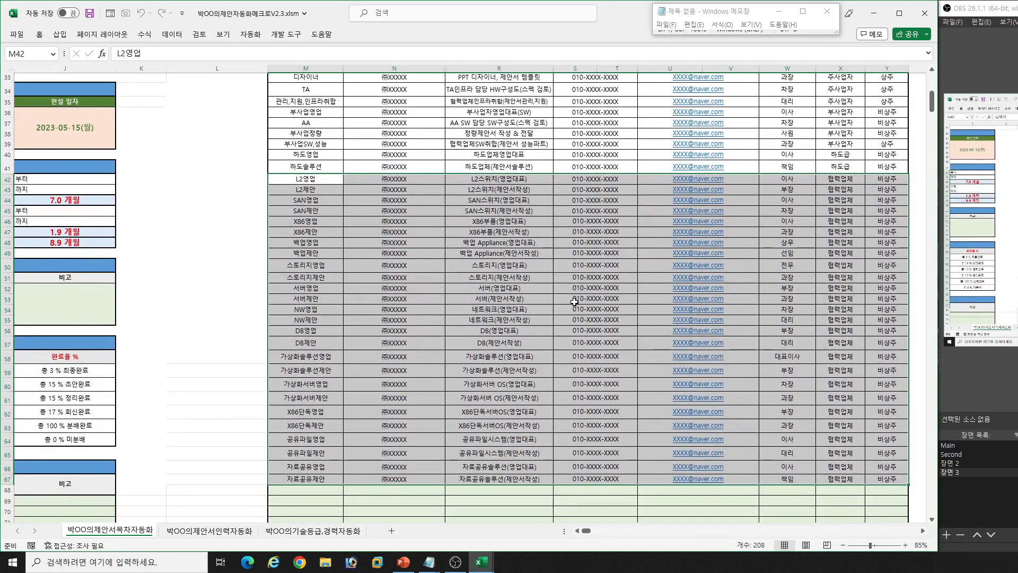
pyautogui.scroll(2, 576, 307)
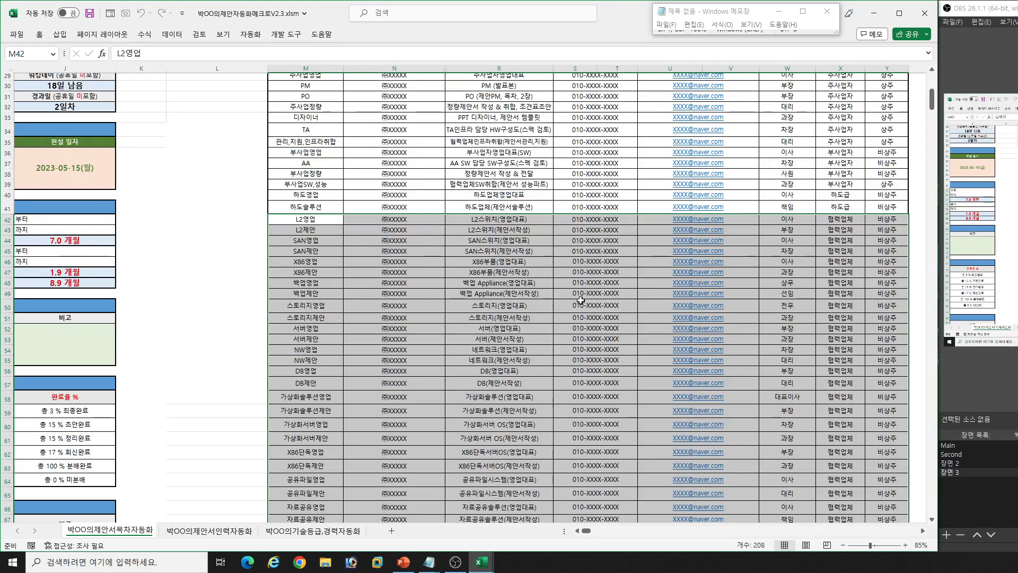
pyautogui.scroll(10, 574, 297)
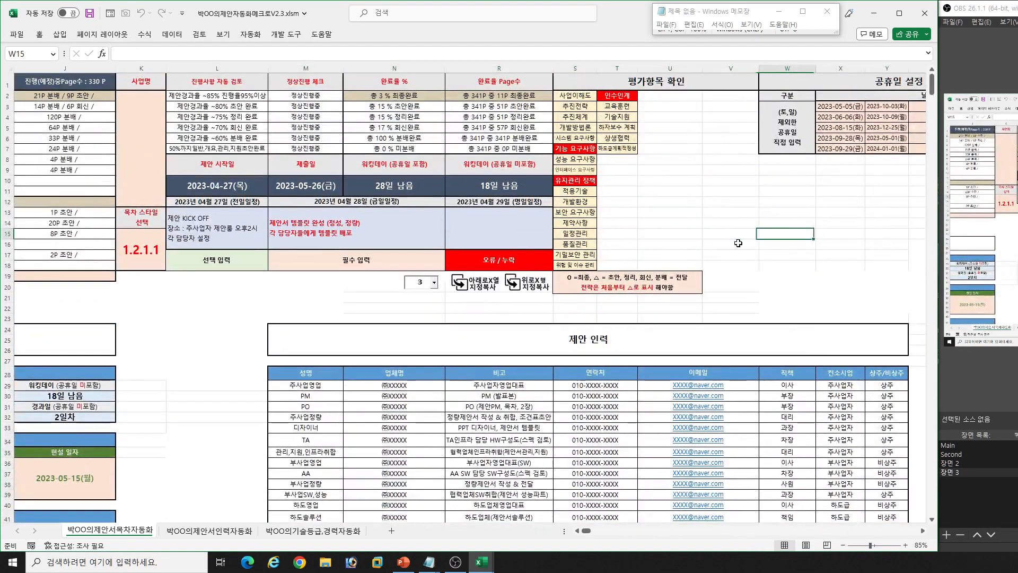
# - Examine the 주사업영업, PM, PO and 주사업정량 roles and their 비고 notes in the 제안 인력 table
pyautogui.click(841, 233)
pyautogui.click(325, 386)
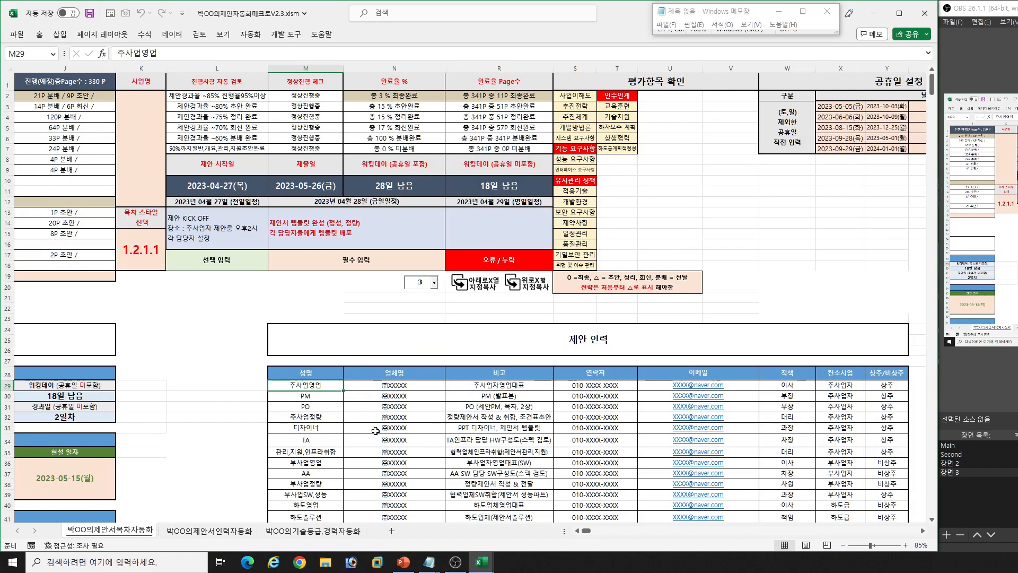
pyautogui.click(320, 396)
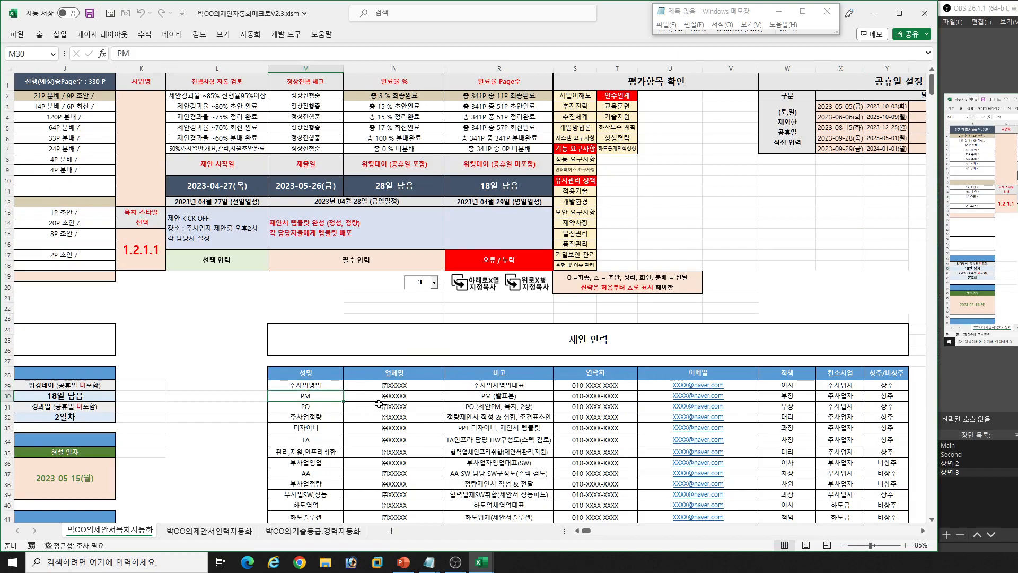
pyautogui.click(326, 410)
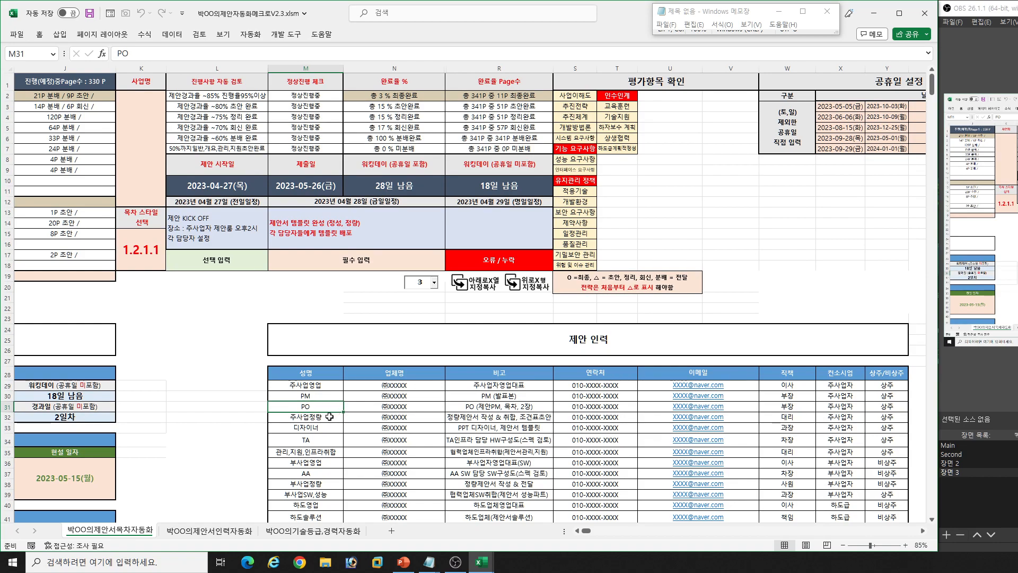
pyautogui.scroll(-1, 329, 417)
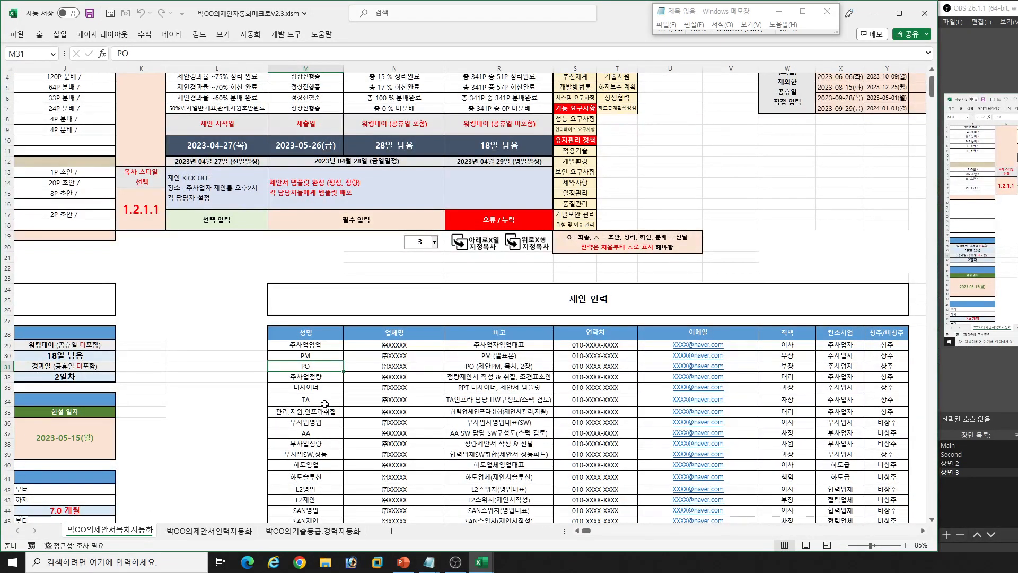
pyautogui.click(335, 378)
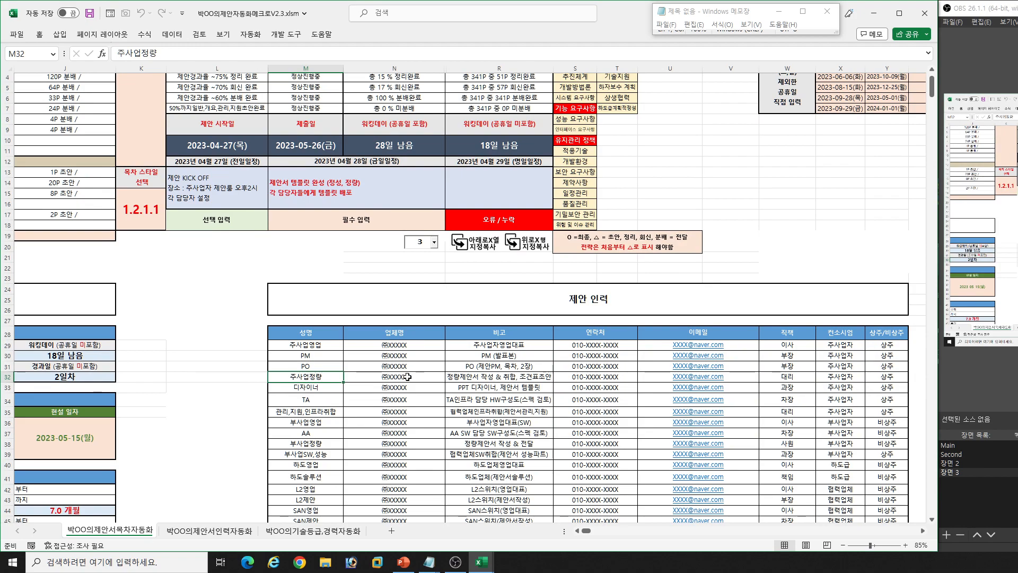
pyautogui.scroll(-1, 407, 376)
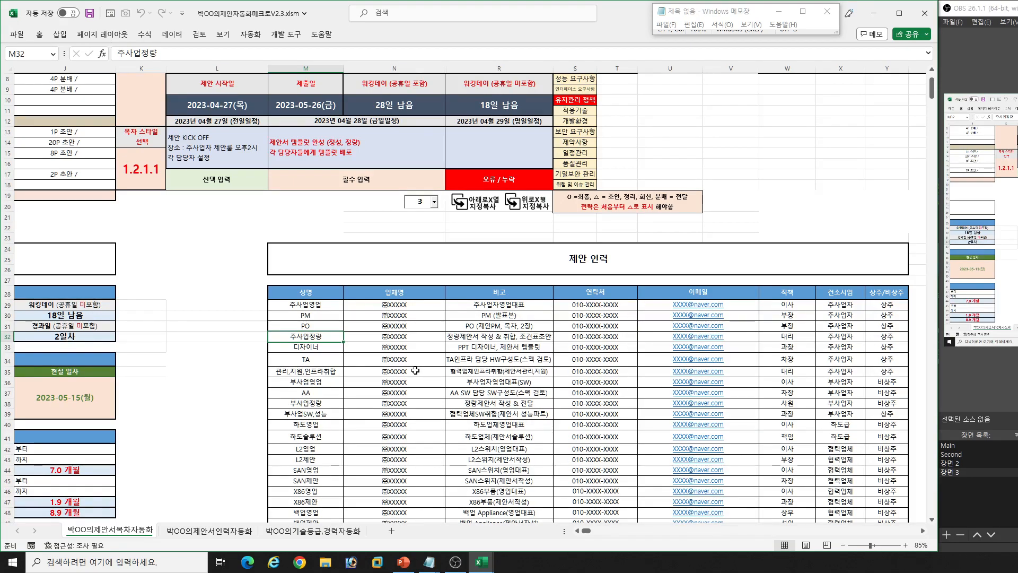
pyautogui.moveTo(312, 312); pyautogui.dragTo(319, 324)
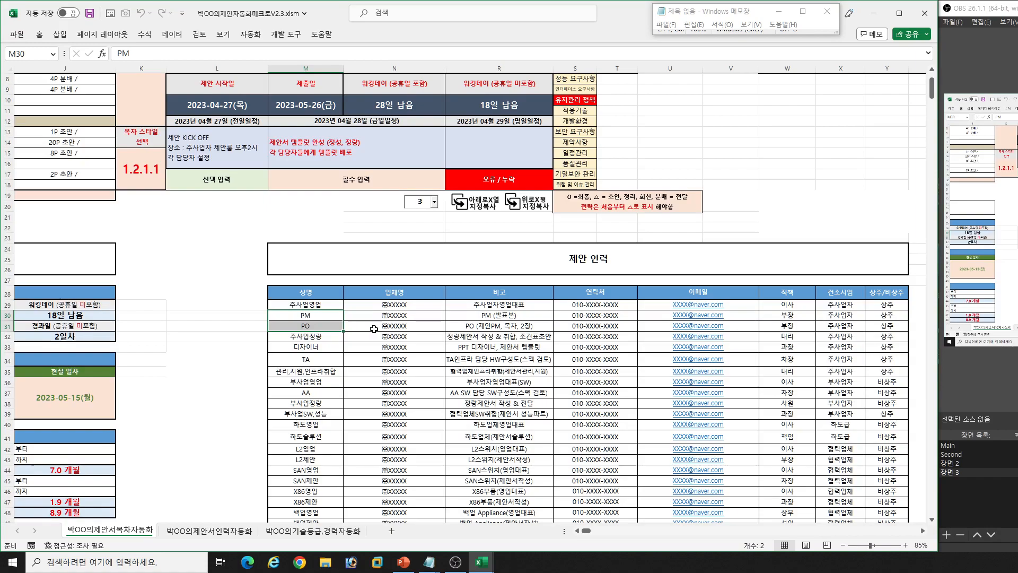
pyautogui.click(466, 338)
pyautogui.moveTo(325, 339); pyautogui.dragTo(456, 337)
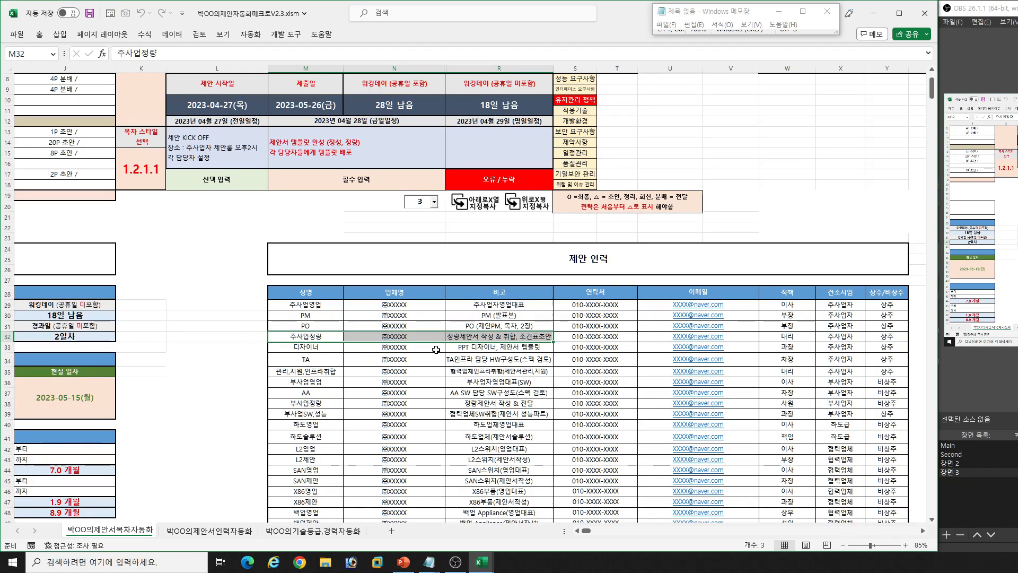
# - Examine the 디자이너, TA, AA and 관리,지원,인프라취합 roles, comparing the last with the PM and PO rows
pyautogui.click(306, 348)
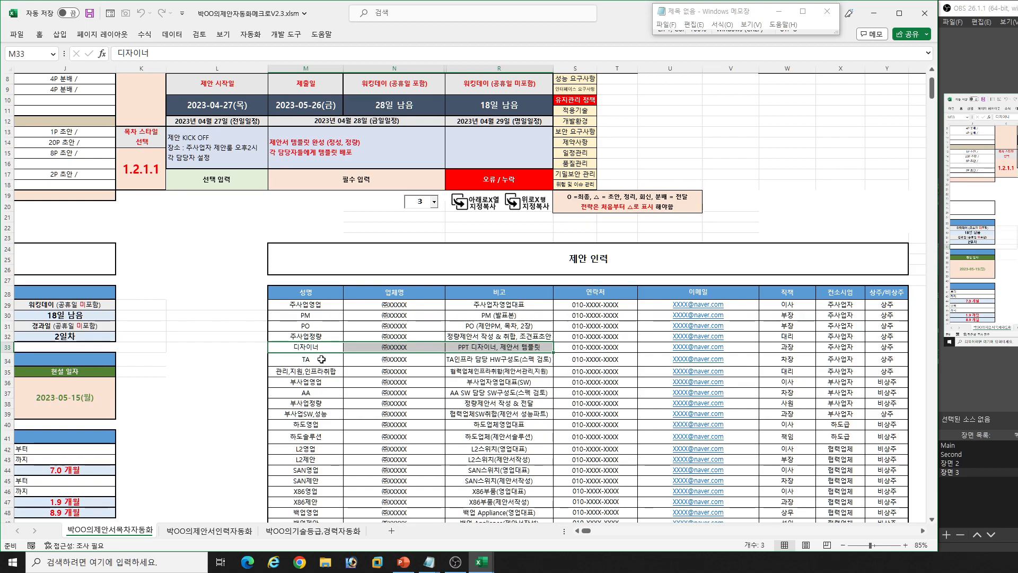
pyautogui.click(320, 359)
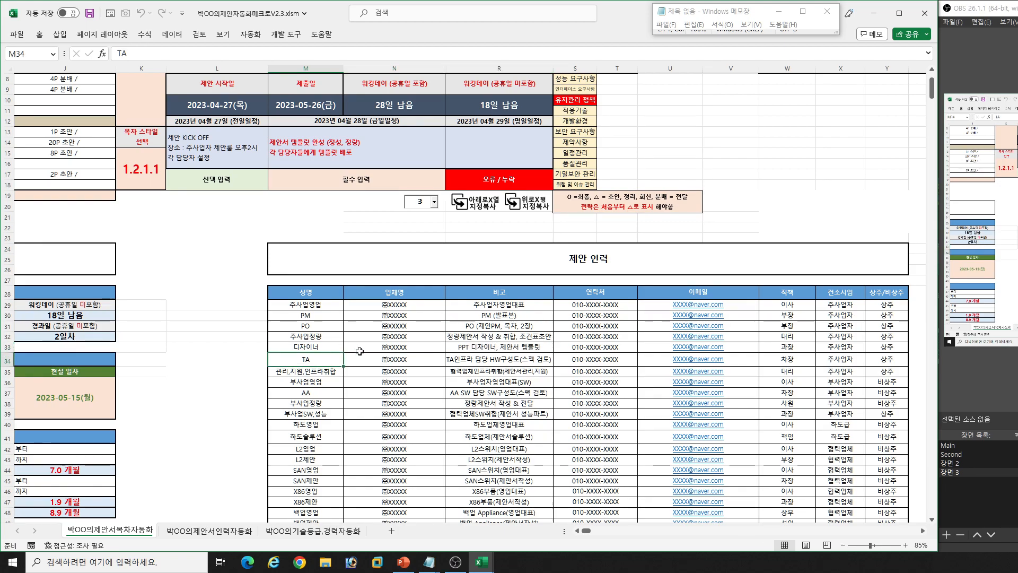
pyautogui.scroll(-2, 321, 356)
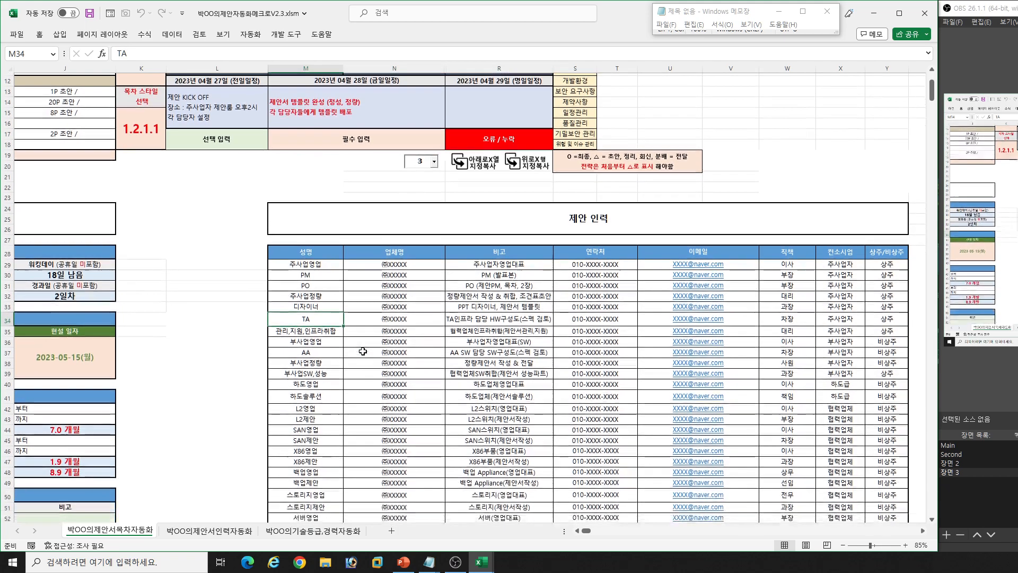
pyautogui.click(325, 353)
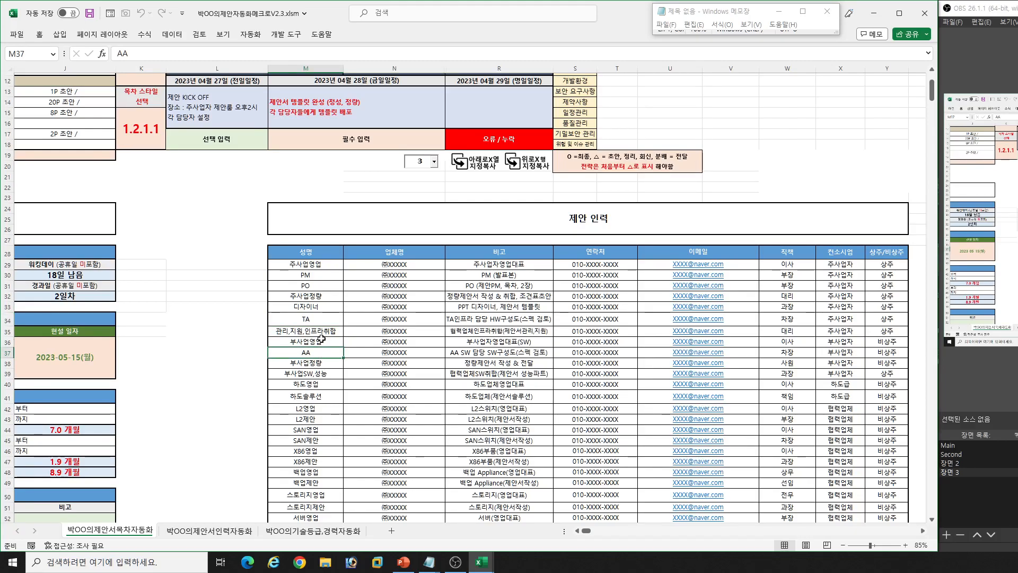
pyautogui.moveTo(321, 331); pyautogui.dragTo(454, 329)
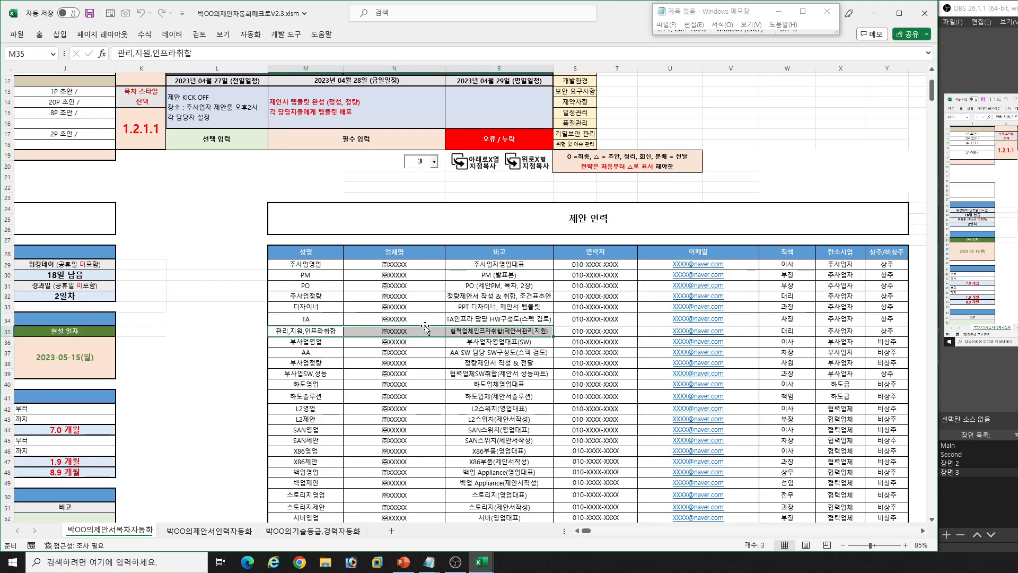
pyautogui.moveTo(322, 277); pyautogui.dragTo(469, 285)
pyautogui.moveTo(300, 331); pyautogui.dragTo(458, 333)
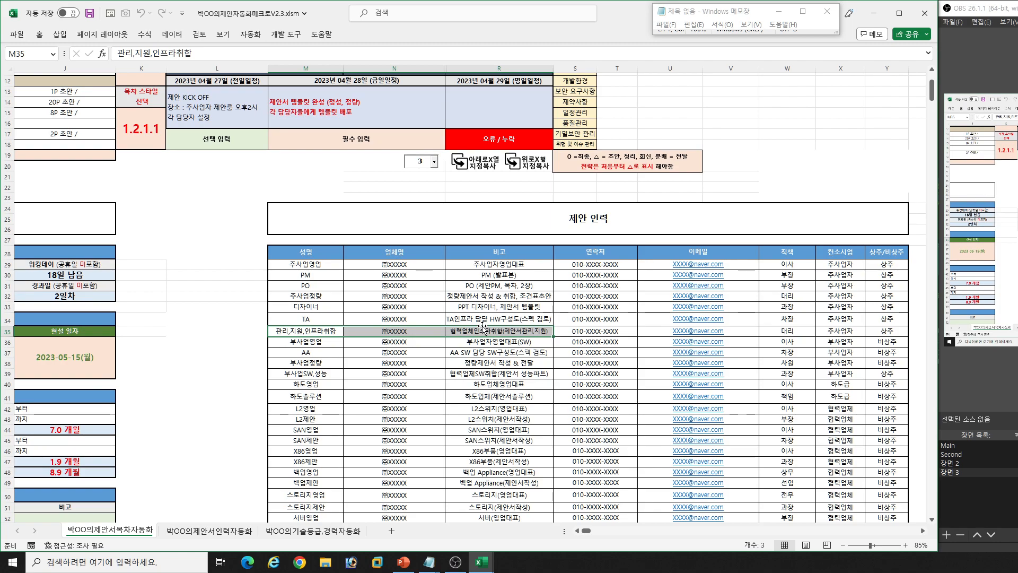
# - Examine the 부사업자 and 하도급 roles from 부사업영업 to 하도솔루션, and review the whole group from 주사업영업 down
pyautogui.scroll(-1, 482, 327)
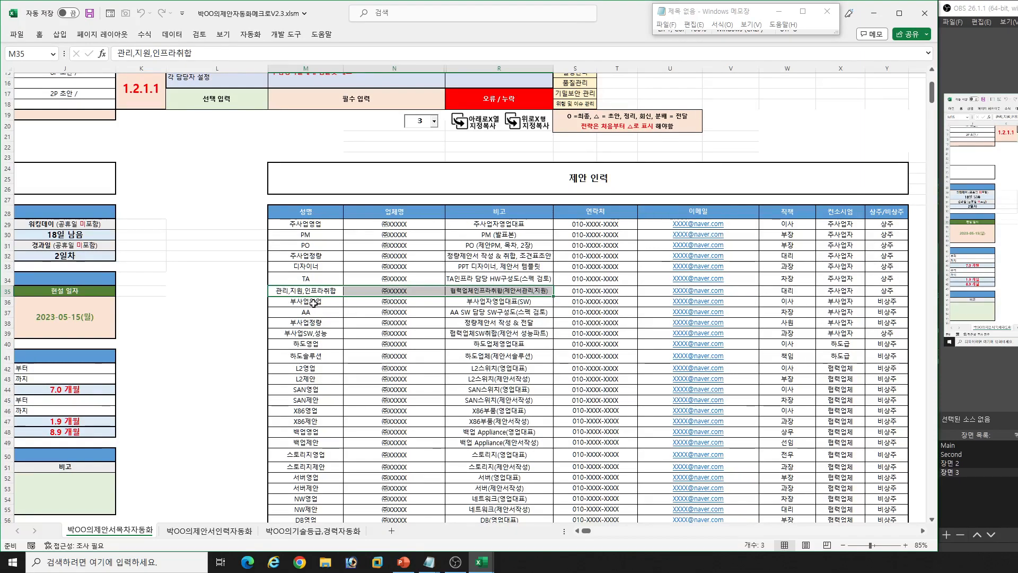
pyautogui.moveTo(313, 302); pyautogui.dragTo(486, 307)
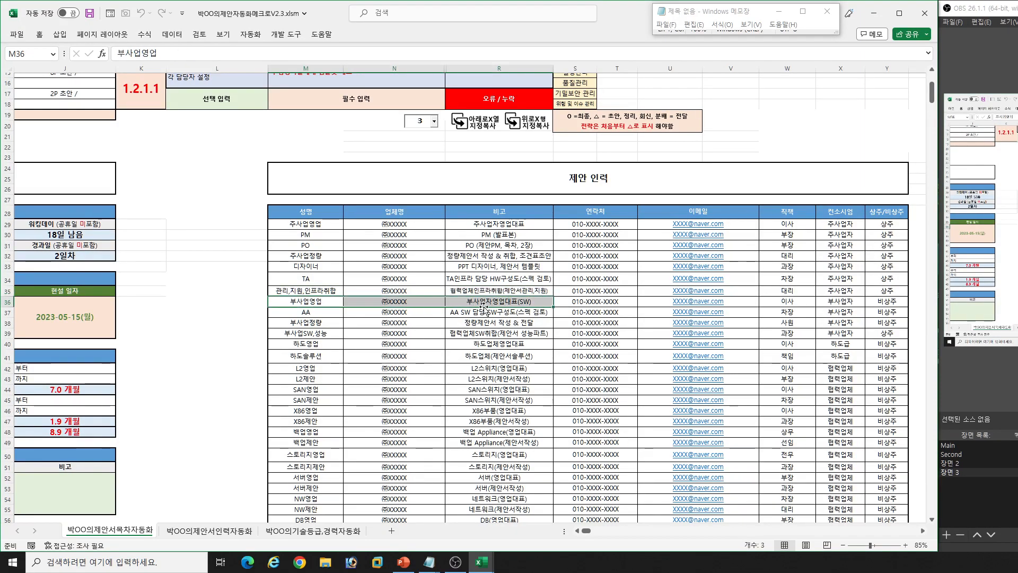
pyautogui.moveTo(300, 316); pyautogui.dragTo(463, 315)
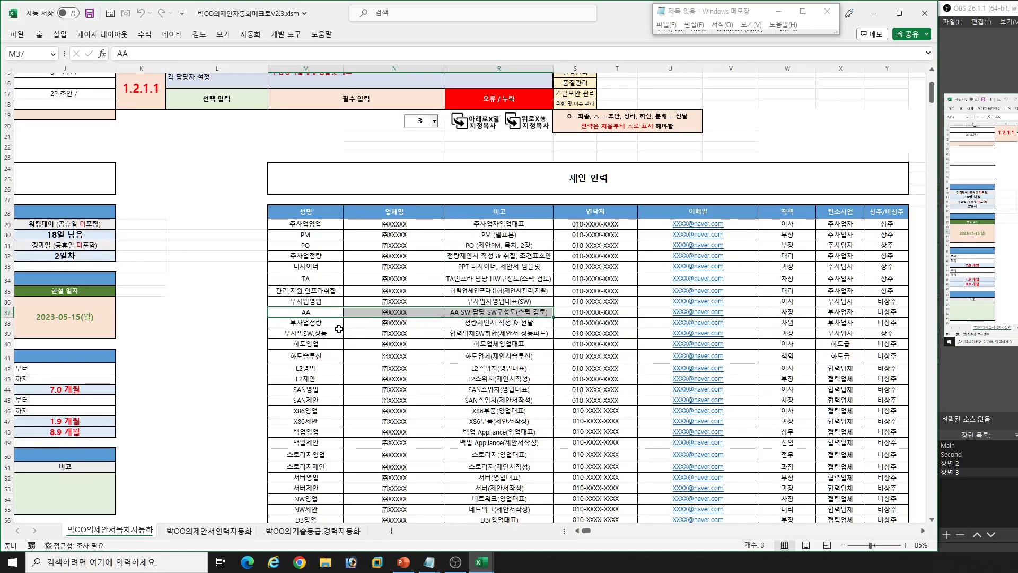
pyautogui.moveTo(320, 324); pyautogui.dragTo(463, 322)
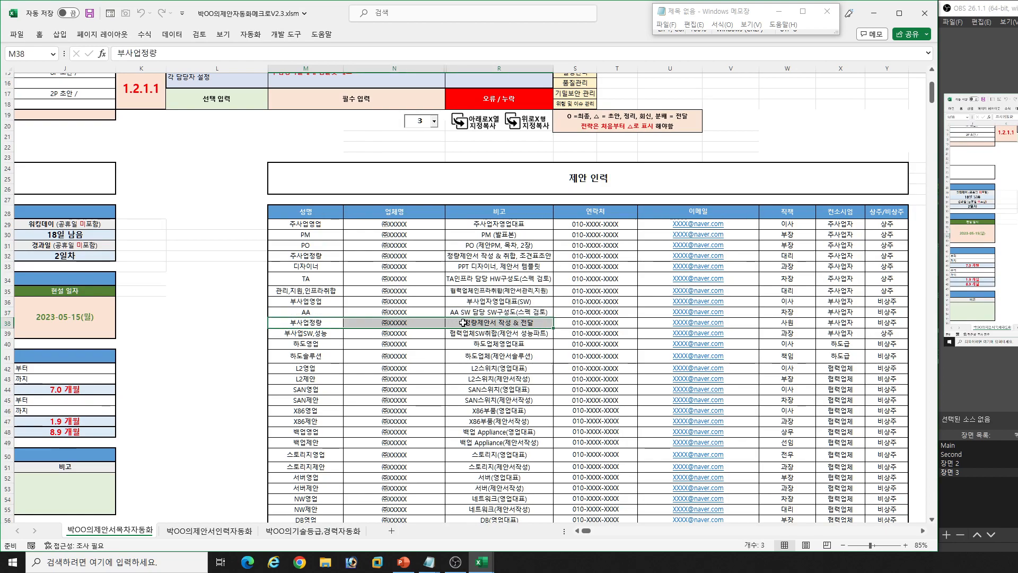
pyautogui.moveTo(310, 333); pyautogui.dragTo(463, 334)
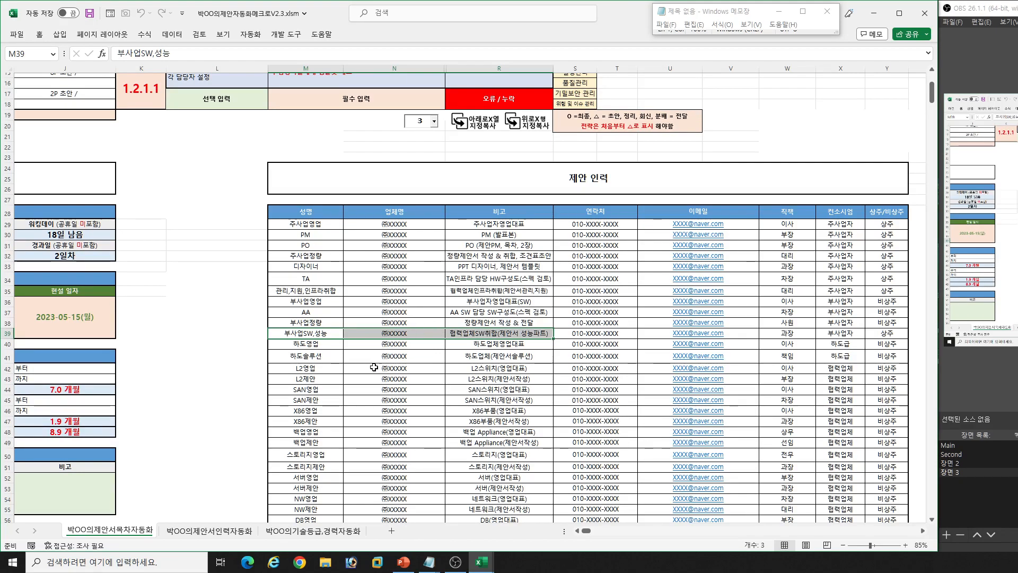
pyautogui.moveTo(331, 344); pyautogui.dragTo(467, 358)
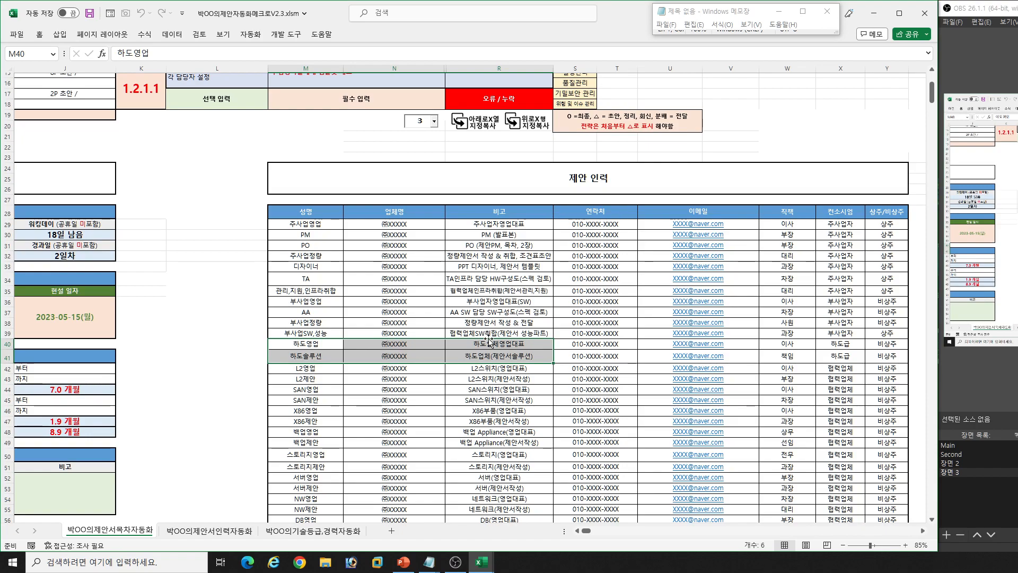
pyautogui.moveTo(326, 225); pyautogui.dragTo(462, 349)
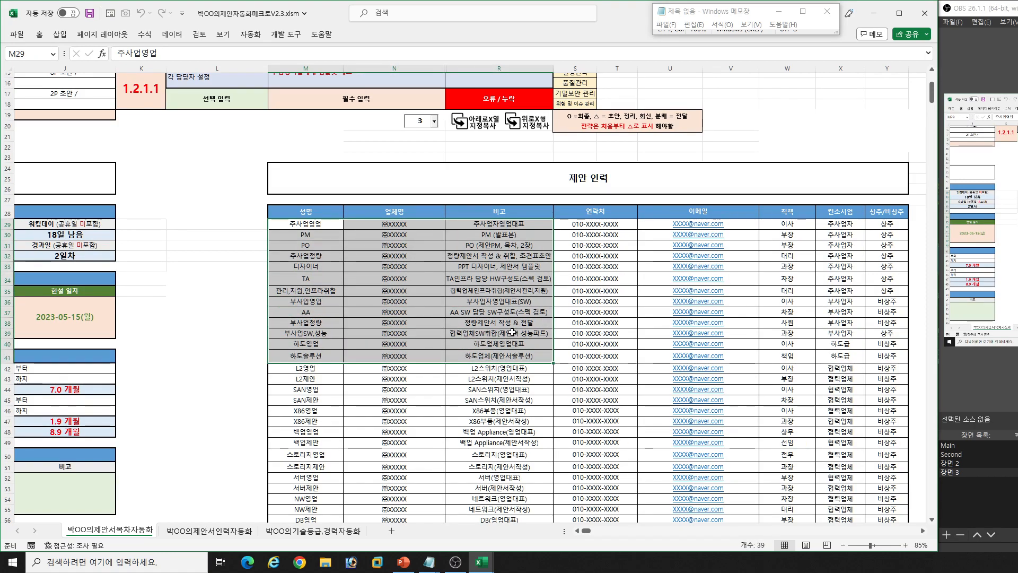
pyautogui.click(509, 311)
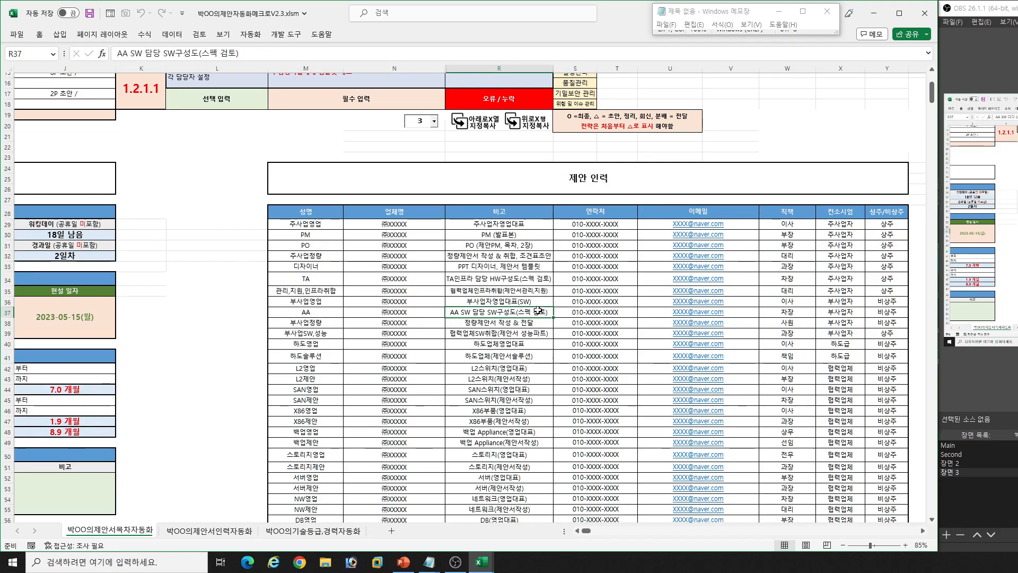
# - Return to the start of the sheet and examine the 평가항목 확인 list from 사업이해도 onwards
pyautogui.scroll(5, 545, 316)
pyautogui.click(774, 234)
pyautogui.moveTo(579, 102); pyautogui.dragTo(614, 266)
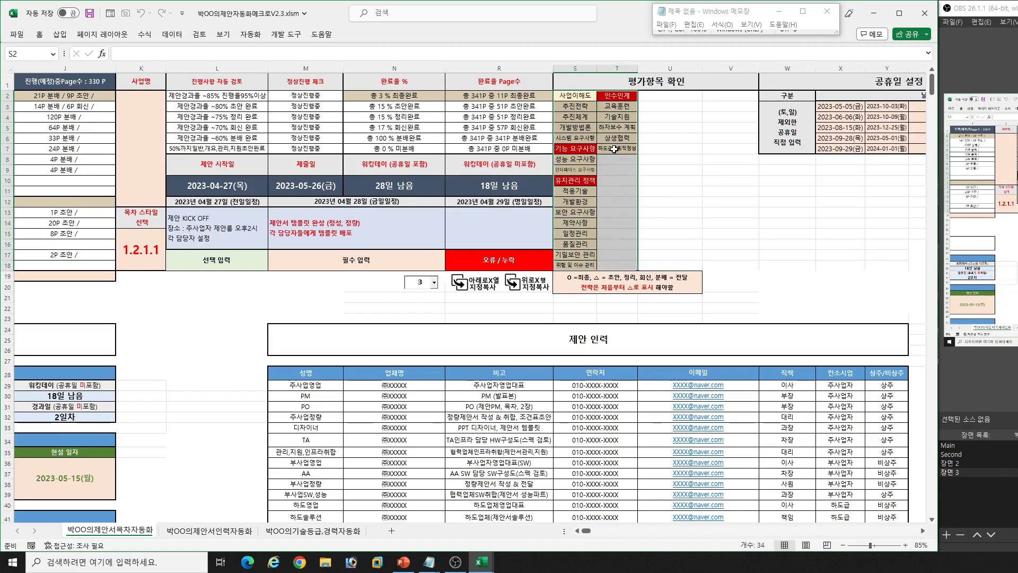
pyautogui.click(580, 97)
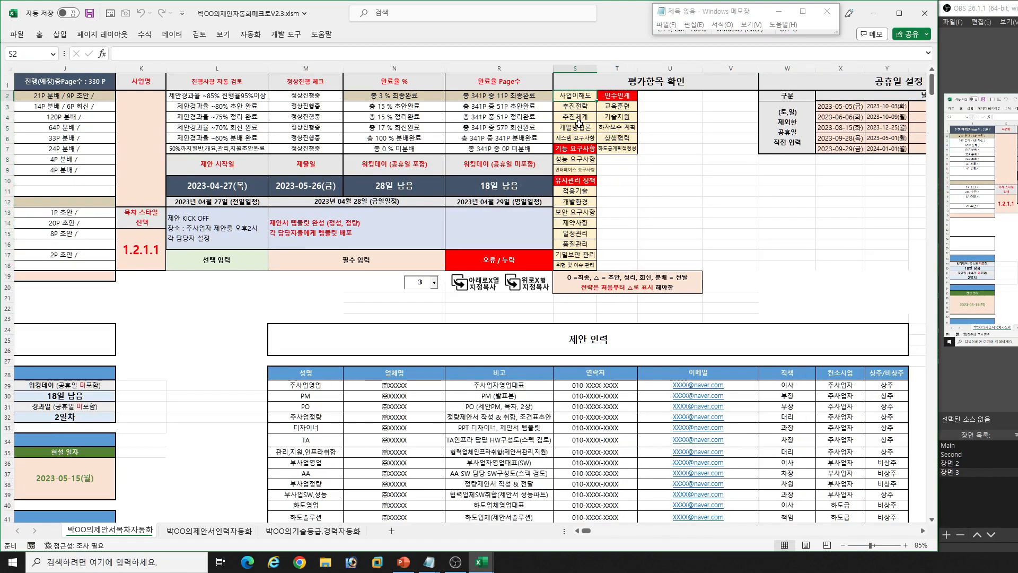
# - Examine the public holiday dates entered in the 공휴일 설정 table
pyautogui.click(770, 243)
pyautogui.hscroll(2, 770, 243)
pyautogui.moveTo(699, 105); pyautogui.dragTo(851, 144)
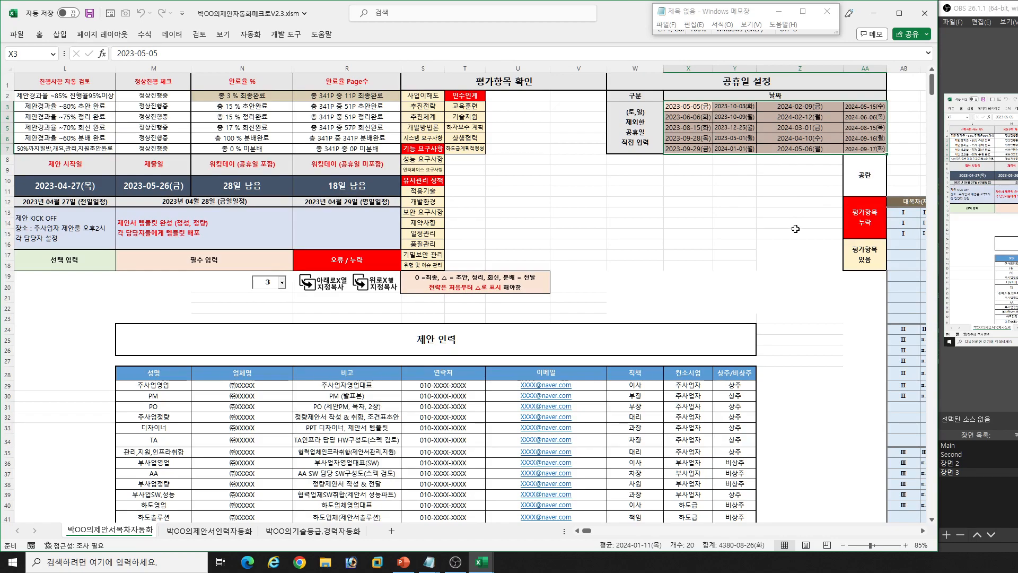
pyautogui.click(781, 254)
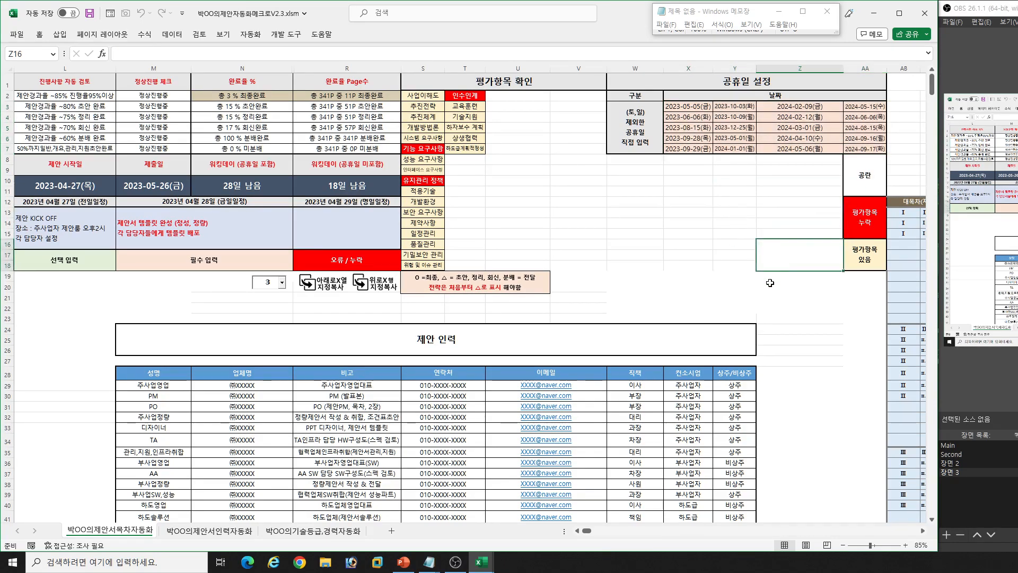
# - Examine the RFP contents table's 대목차 and 소목차 entries for Ⅰ. 일반현황 and Ⅱ. 전략 및 방법론
pyautogui.press('Right')
pyautogui.press('Right')
pyautogui.press('Right')
pyautogui.press('Right')
pyautogui.press('Right')
pyautogui.press('Right')
pyautogui.press('Right')
pyautogui.press('Right')
pyautogui.press('Right')
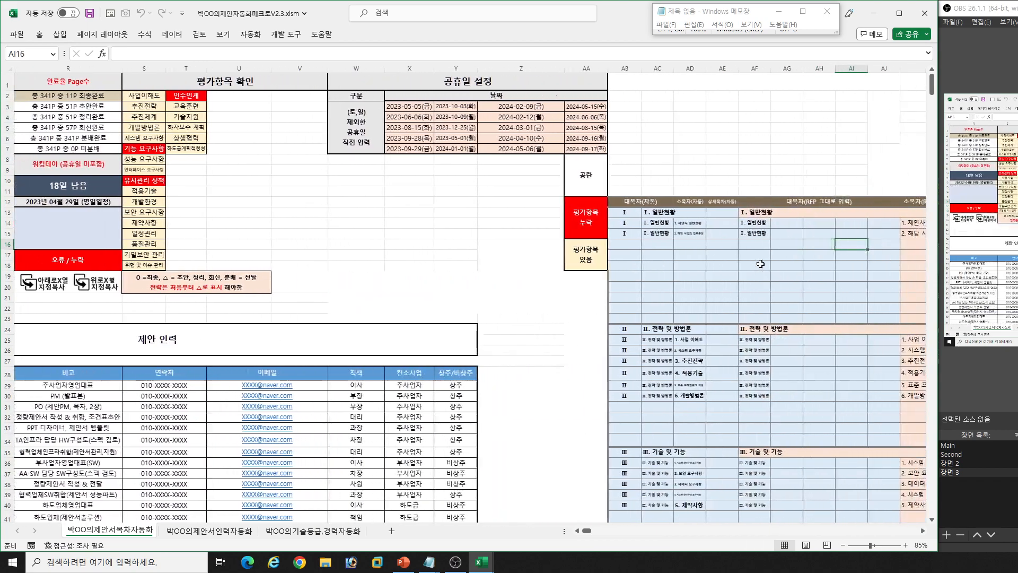
pyautogui.press('Right')
pyautogui.press('Right')
pyautogui.press('Right')
pyautogui.press('Right')
pyautogui.press('Right')
pyautogui.click(585, 214)
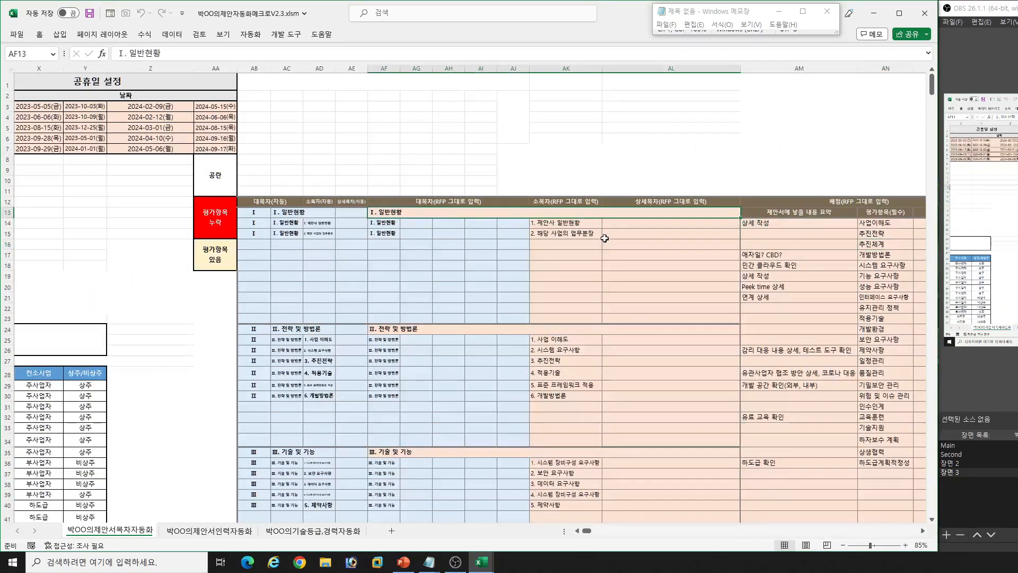
pyautogui.moveTo(566, 223); pyautogui.dragTo(566, 234)
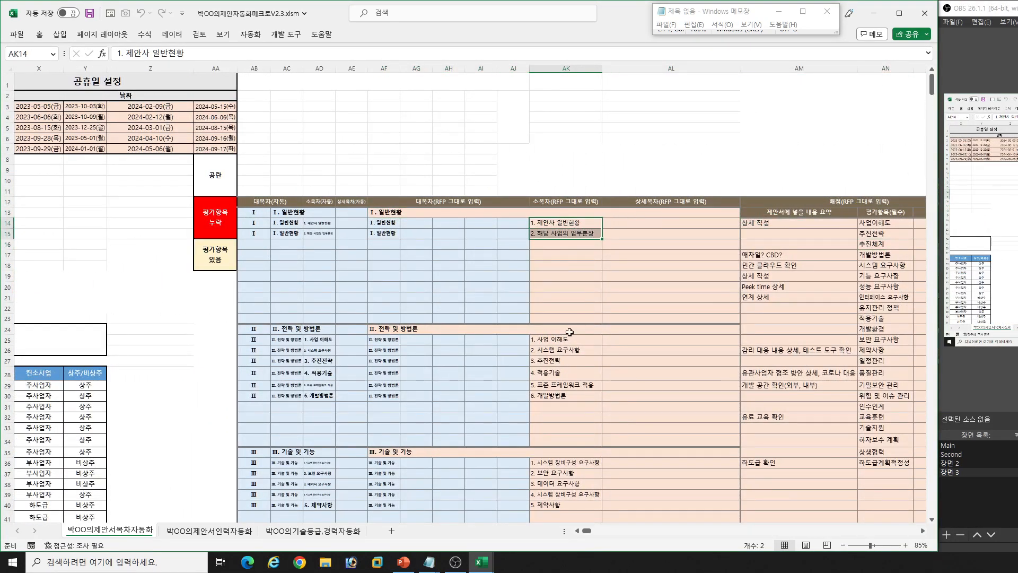
pyautogui.click(528, 329)
pyautogui.moveTo(582, 339); pyautogui.dragTo(578, 397)
pyautogui.scroll(-1, 587, 419)
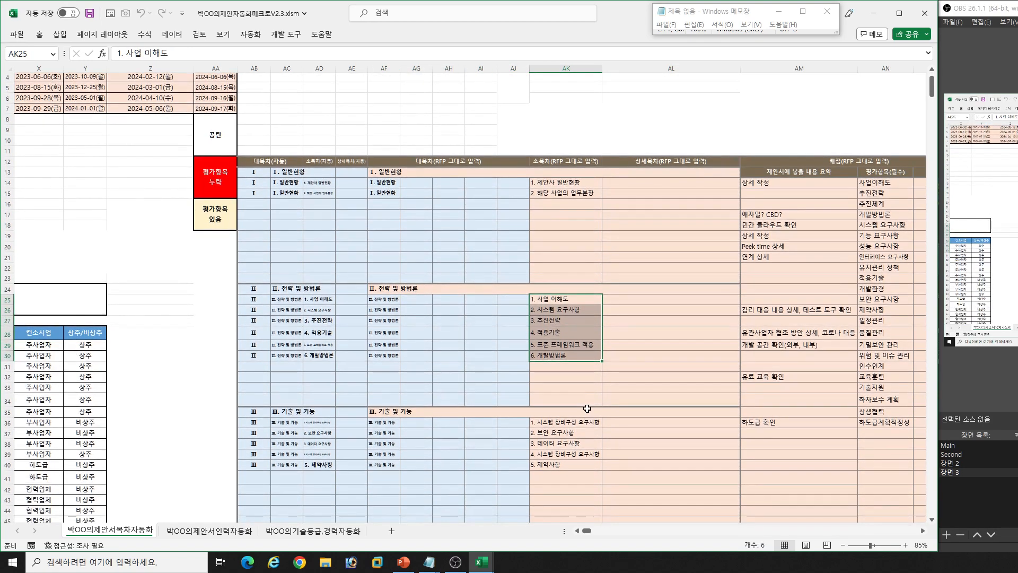
# - Examine the 소목차 entries under Ⅲ. 기술 및 기능 and Ⅳ. 성능 및 품질, and the sections below them
pyautogui.click(587, 410)
pyautogui.moveTo(576, 423); pyautogui.dragTo(578, 464)
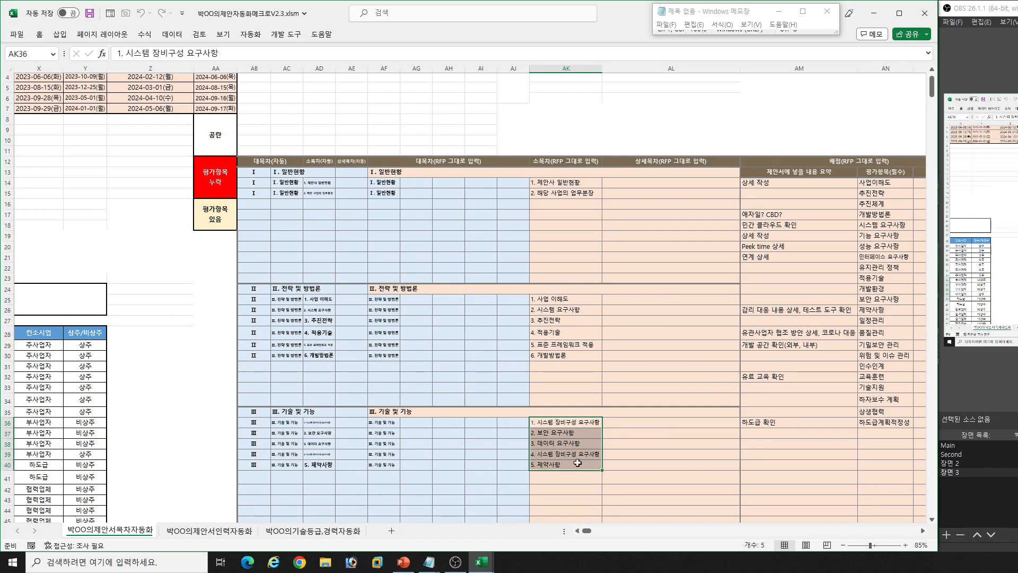
pyautogui.scroll(-4, 581, 437)
pyautogui.click(561, 416)
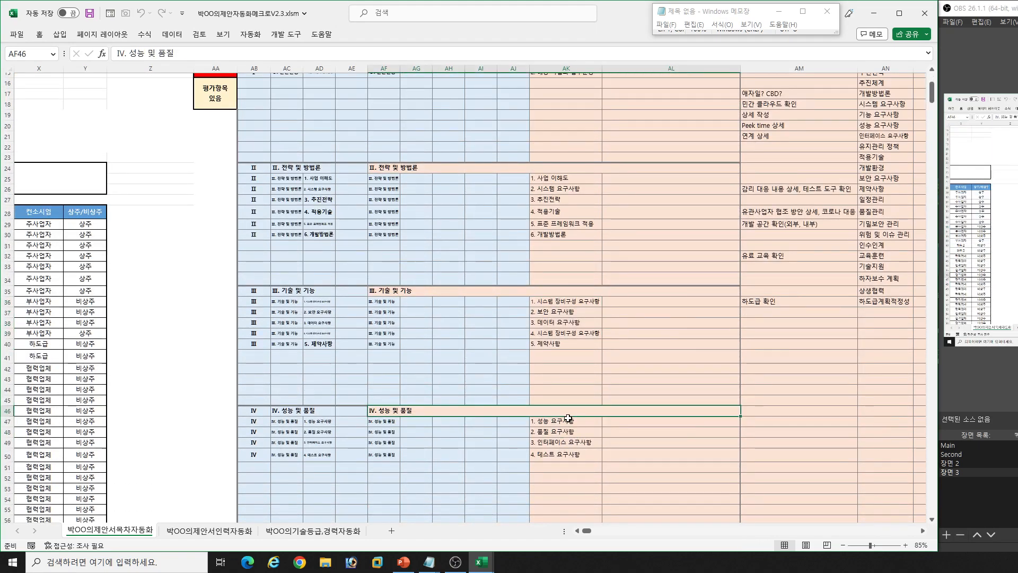
pyautogui.moveTo(568, 422); pyautogui.dragTo(574, 453)
pyautogui.scroll(-11, 582, 427)
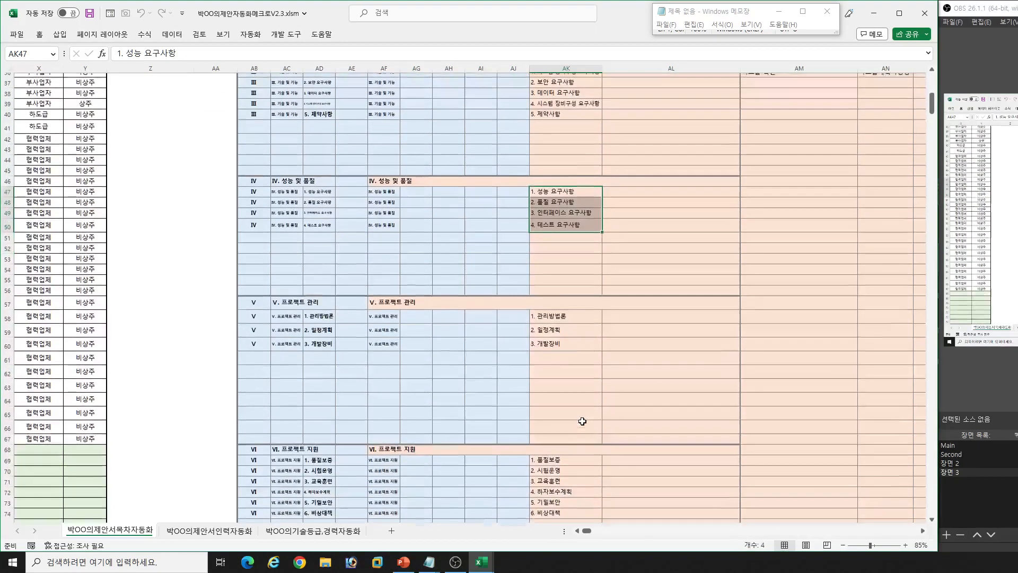
pyautogui.scroll(16, 617, 382)
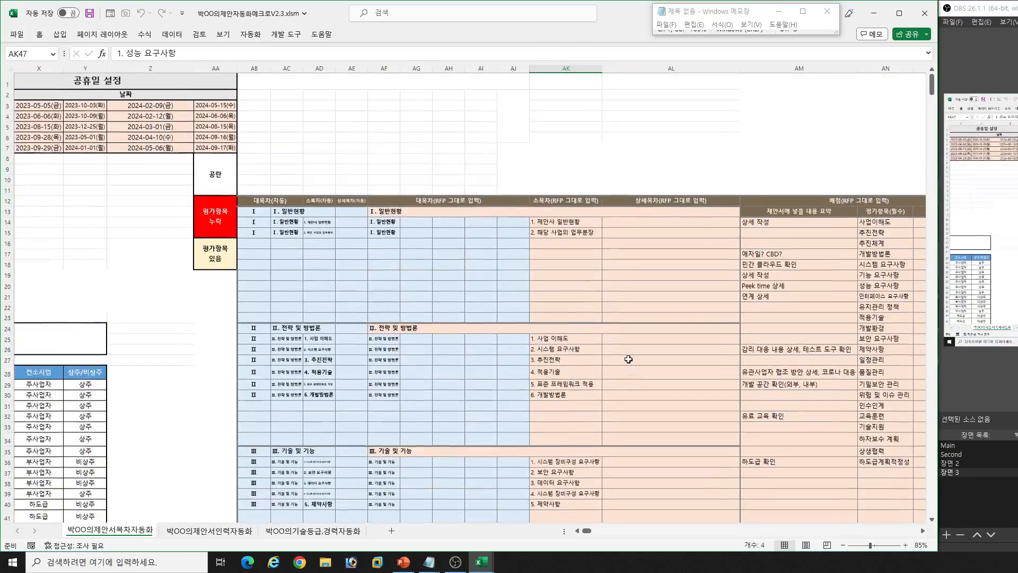
# - Examine the 배점 section's 평가항목(필수) and 점수 columns from 사업이해도 to 하도급계획적정성
pyautogui.click(674, 262)
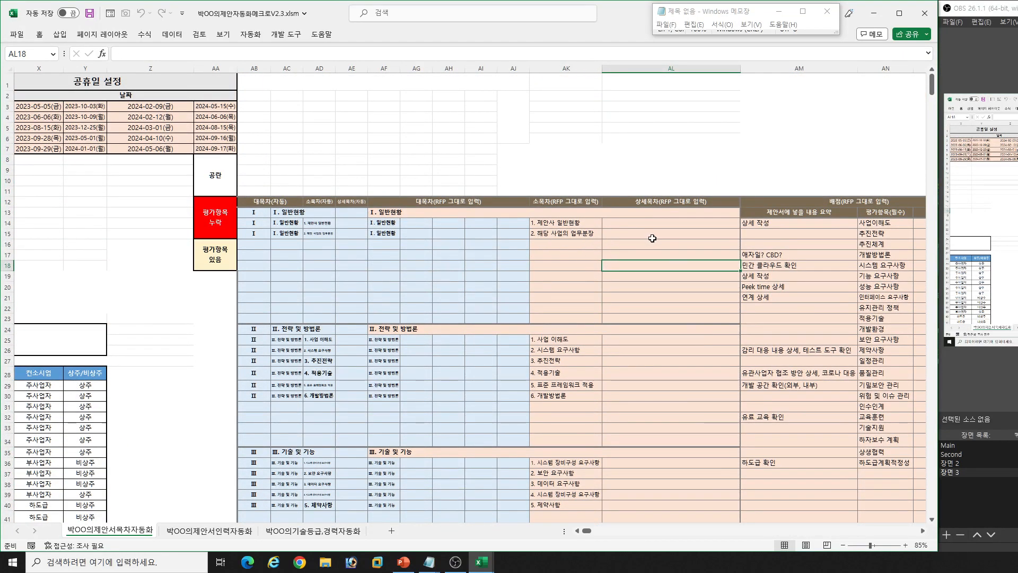
pyautogui.press('Right')
pyautogui.press('Right')
pyautogui.press('Right')
pyautogui.press('Right')
pyautogui.press('Right')
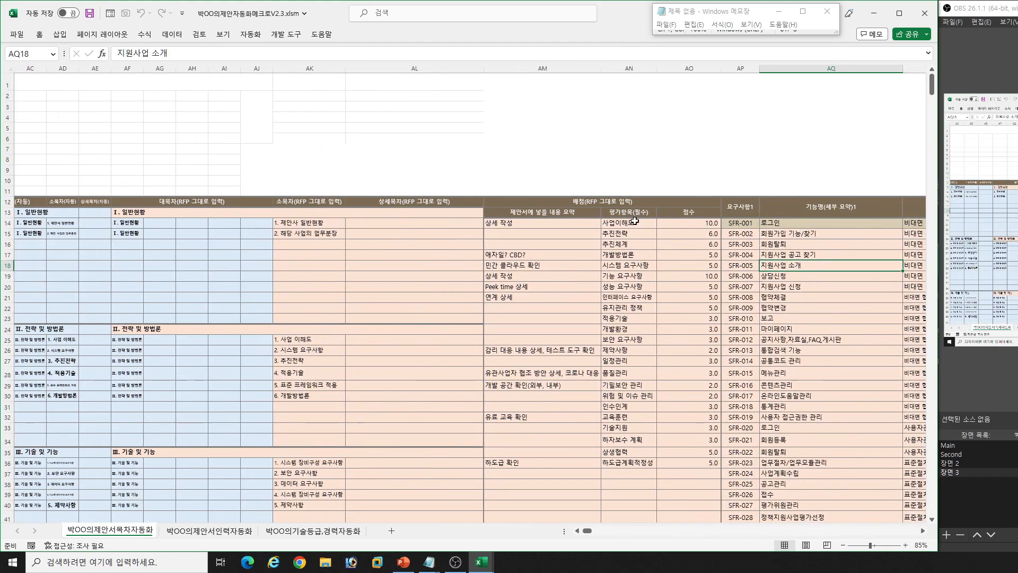
pyautogui.moveTo(635, 224); pyautogui.dragTo(666, 463)
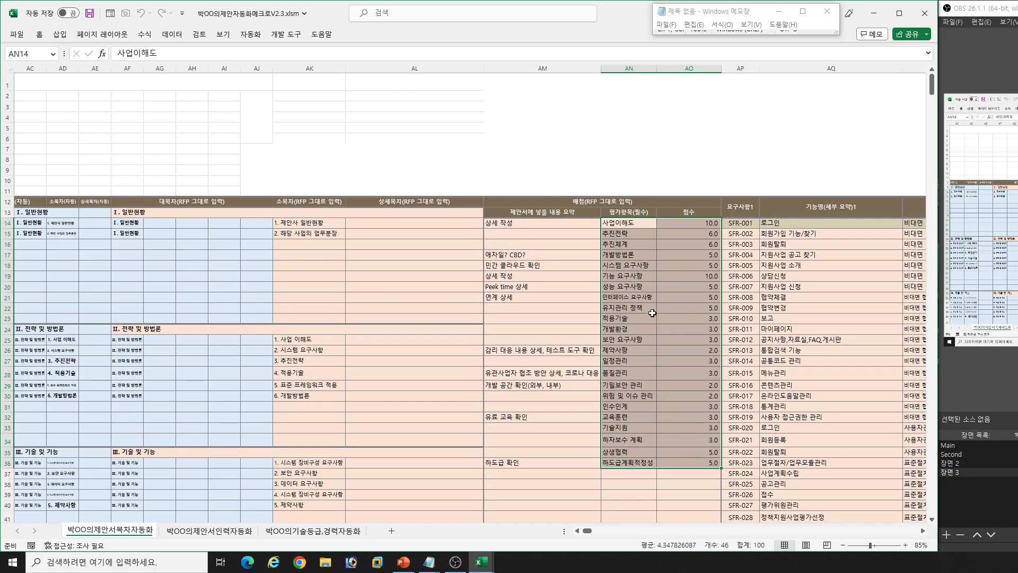
# - Examine the 요구사항1 codes and their 기능명(세부 요약)1 entries from SFR-001 onwards
pyautogui.click(827, 264)
pyautogui.press('Right')
pyautogui.press('Right')
pyautogui.press('Right')
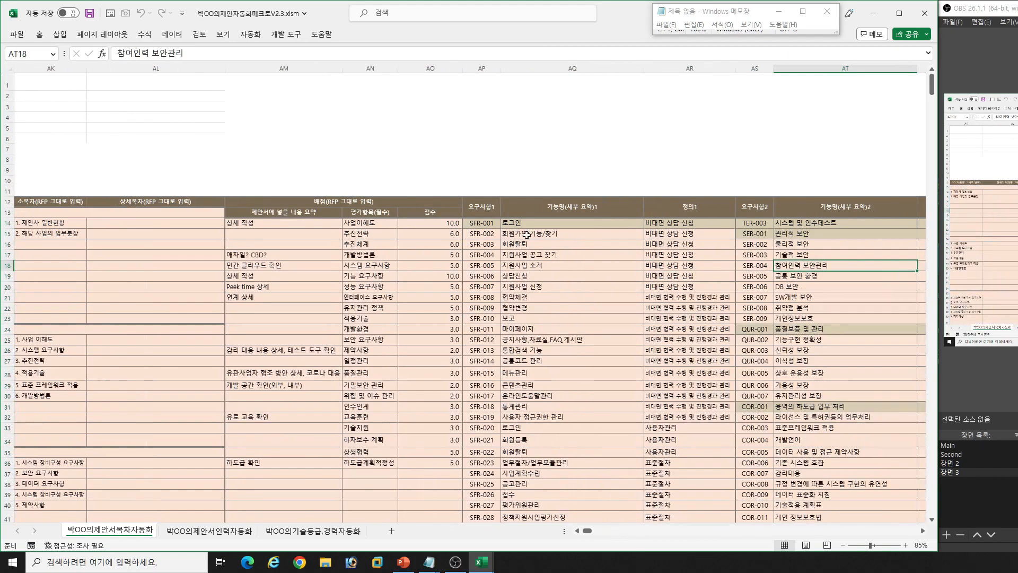
pyautogui.moveTo(477, 224); pyautogui.dragTo(558, 452)
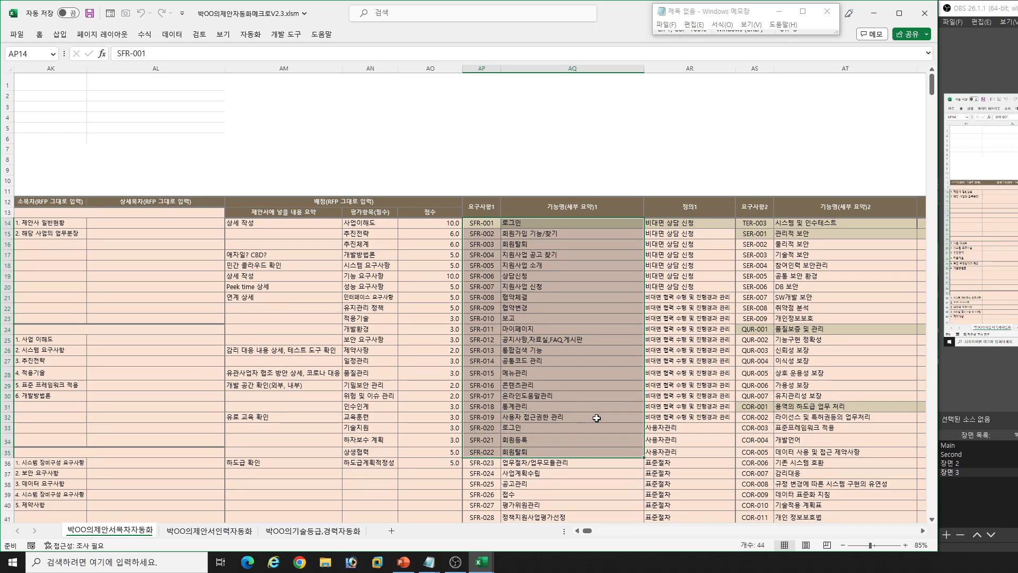
pyautogui.scroll(-5, 592, 418)
pyautogui.scroll(-10, 592, 418)
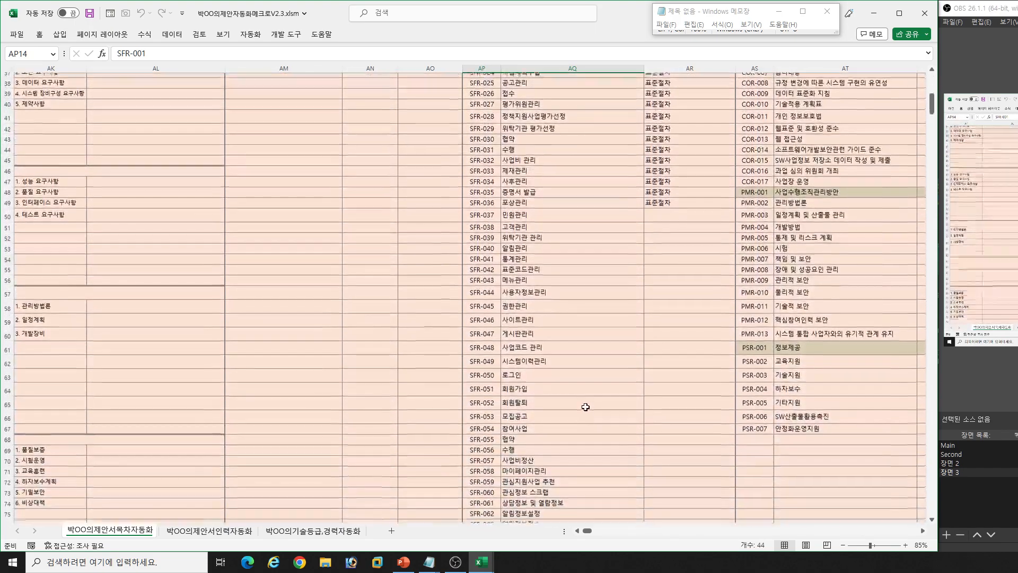
pyautogui.scroll(14, 586, 394)
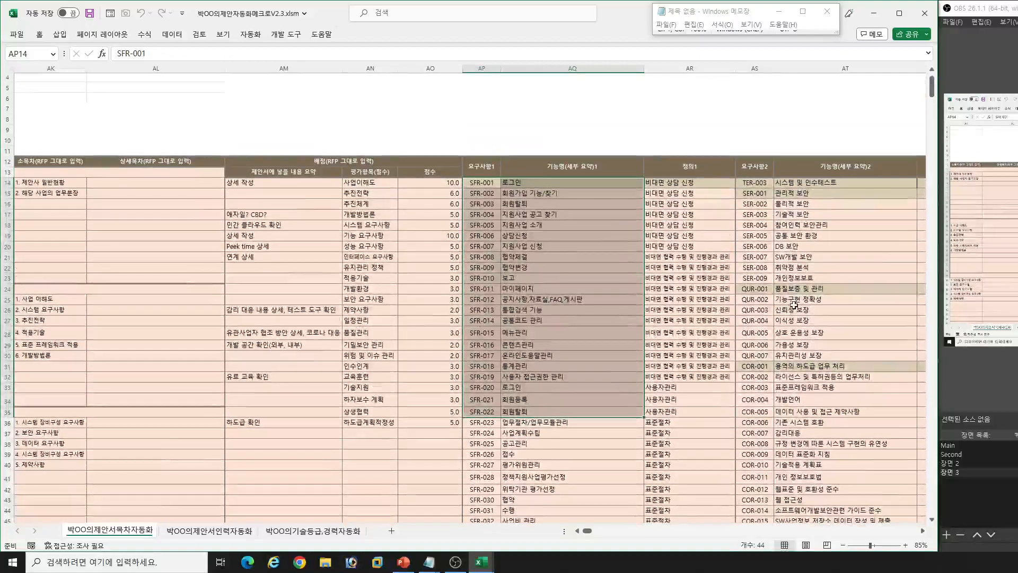
# - Examine the 요구사항2 section through 정의2 and the first 요구사항O,X group from SFR-001 to SFR-017
pyautogui.click(794, 316)
pyautogui.press('Right')
pyautogui.click(622, 332)
pyautogui.press('Right')
pyautogui.press('Right')
pyautogui.press('Right')
pyautogui.press('Right')
pyautogui.press('Right')
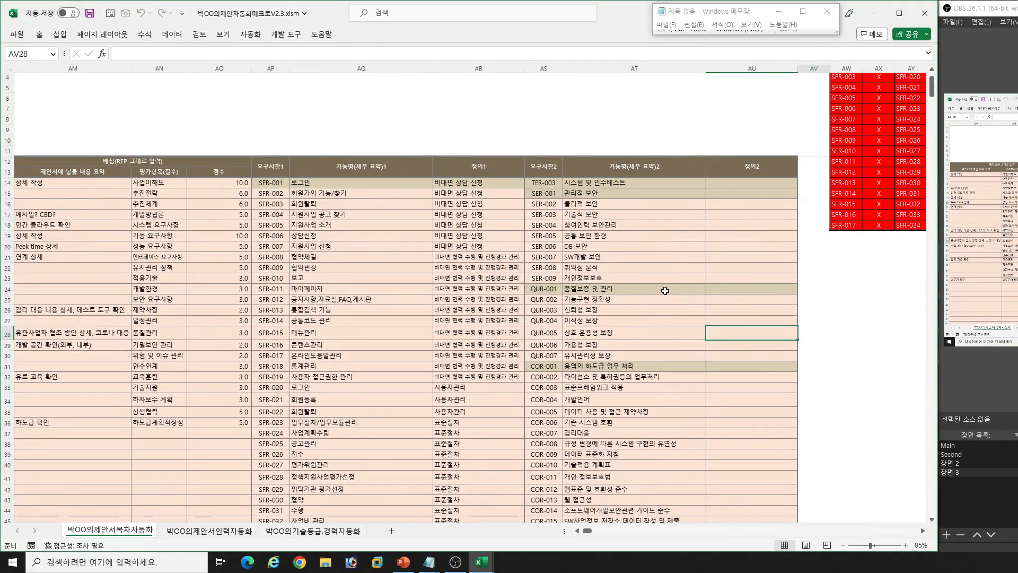
pyautogui.scroll(1, 800, 258)
pyautogui.scroll(1, 800, 257)
pyautogui.click(766, 98)
pyautogui.moveTo(727, 109); pyautogui.dragTo(758, 261)
pyautogui.click(788, 322)
# - Examine the remaining 요구사항O,X groups from SFR-018 through the PSR codes
pyautogui.press('Right')
pyautogui.press('Right')
pyautogui.press('Right')
pyautogui.press('Right')
pyautogui.press('Right')
pyautogui.press('Right')
pyautogui.press('Right')
pyautogui.press('Right')
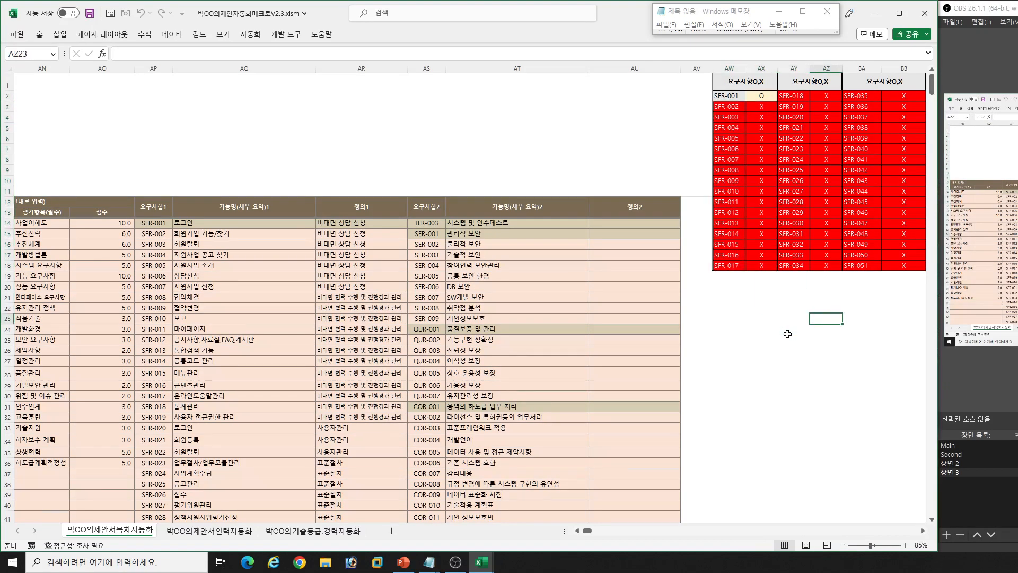
pyautogui.press('Right')
pyautogui.press('Right')
pyautogui.press('Right')
pyautogui.press('Right')
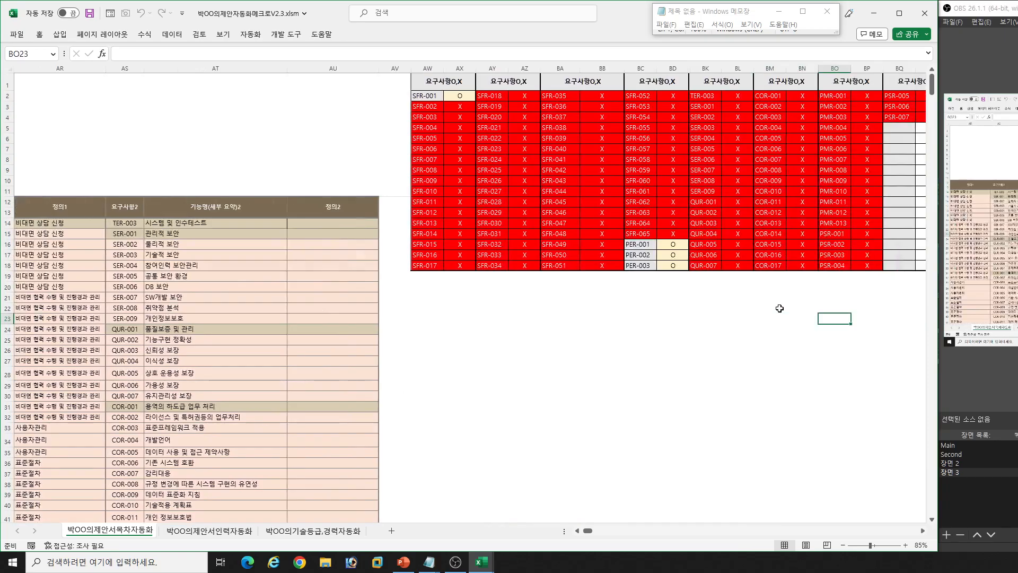
# - Return to the start of the sheet and examine the 목차, 1 Depth and 2 Depth cells of contents row 132
pyautogui.press('Left')
pyautogui.press('Left')
pyautogui.press('Left')
pyautogui.press('Left')
pyautogui.press('Left')
pyautogui.press('Left')
pyautogui.press('Left')
pyautogui.press('Left')
pyautogui.press('Left')
pyautogui.press('Left')
pyautogui.press('Left')
pyautogui.press('Left')
pyautogui.press('Left')
pyautogui.press('Left')
pyautogui.press('Left')
pyautogui.press('Left')
pyautogui.press('Left')
pyautogui.press('Left')
pyautogui.press('Left')
pyautogui.press('Left')
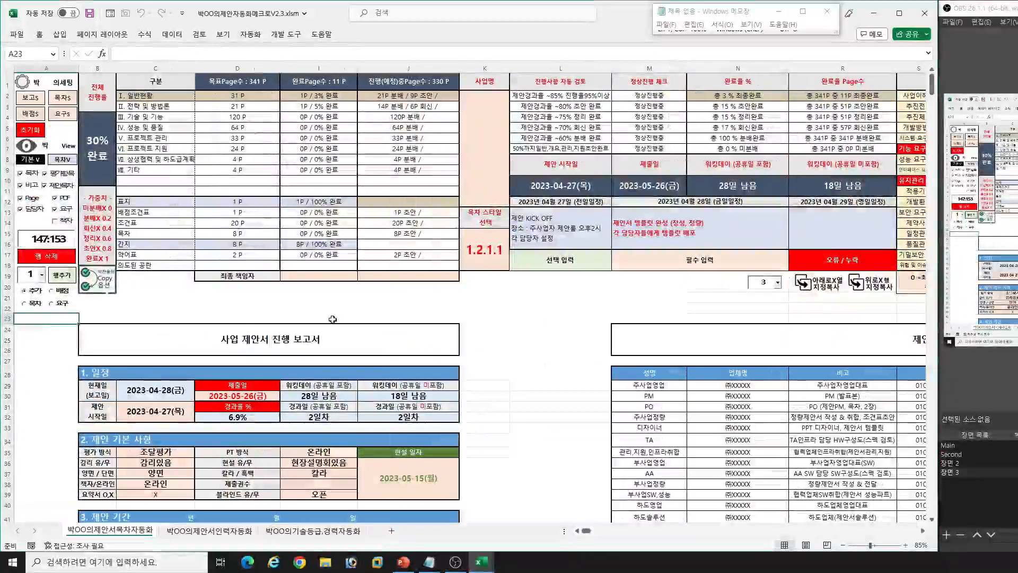
pyautogui.scroll(-20, 309, 289)
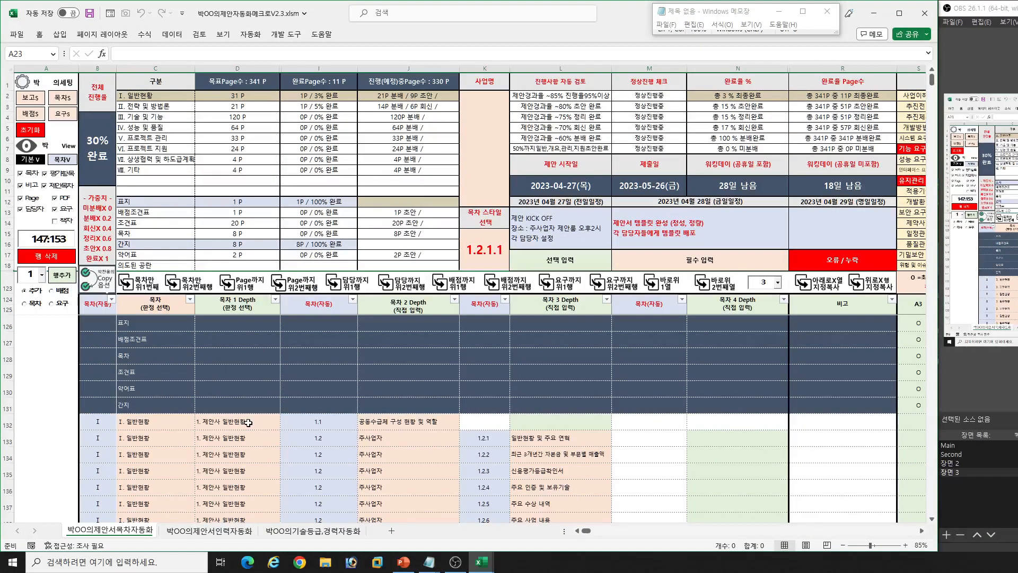
pyautogui.click(152, 425)
pyautogui.click(321, 424)
pyautogui.click(403, 423)
pyautogui.click(224, 421)
# - Check the 목차 choices for row 132 in the 복사본 workbook, then return to the original V2.3 workbook
pyautogui.click(481, 561)
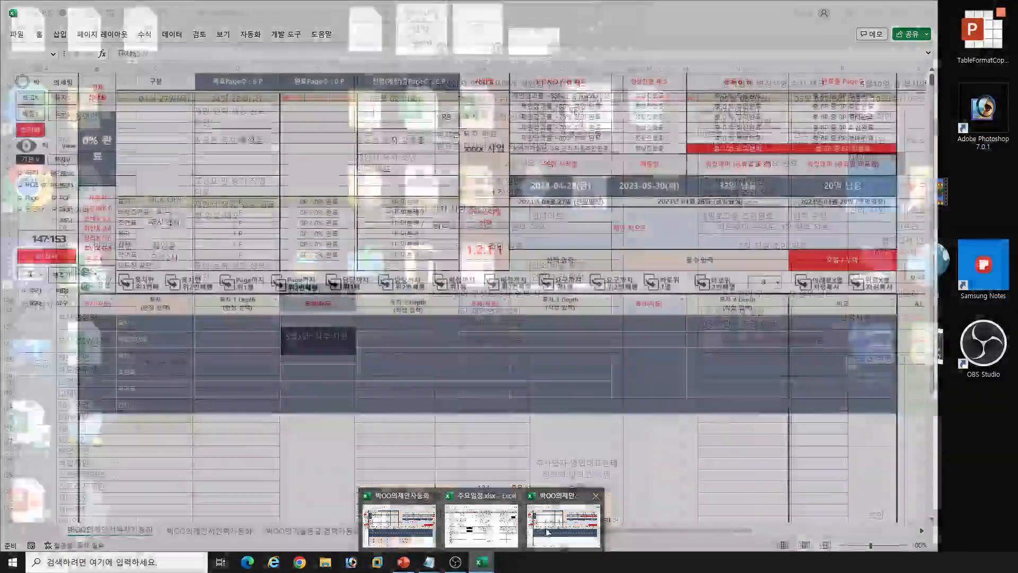
pyautogui.click(548, 532)
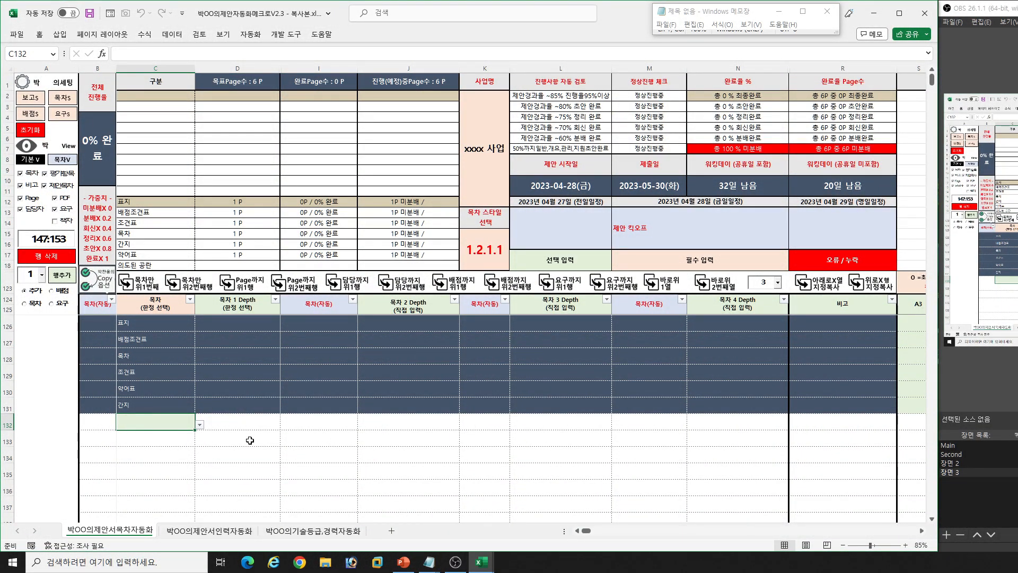
pyautogui.hotkey('alt', 'Down')
pyautogui.press('Escape')
pyautogui.click(482, 561)
pyautogui.click(422, 525)
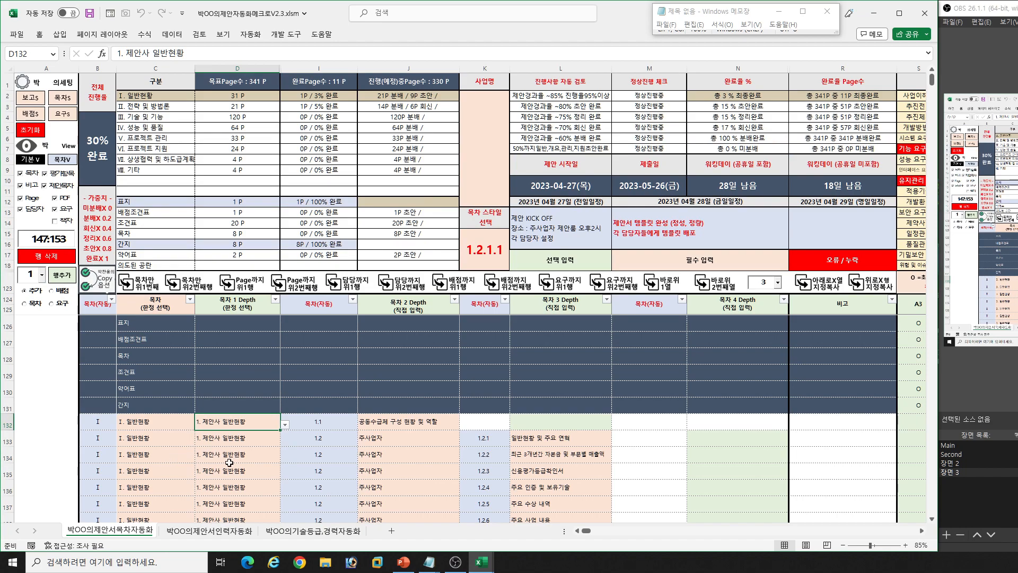
# - Clear the 목차 and 목차 1 Depth entries in rows 132 to 135
pyautogui.moveTo(154, 422); pyautogui.dragTo(229, 464)
pyautogui.hotkey('shift', 'Down')
pyautogui.press('Delete')
# - Clear the 목차 2 Depth entries in rows 132 to 135
pyautogui.press('Right')
pyautogui.press('Right')
pyautogui.press('Right')
pyautogui.hotkey('shift', 'Down')
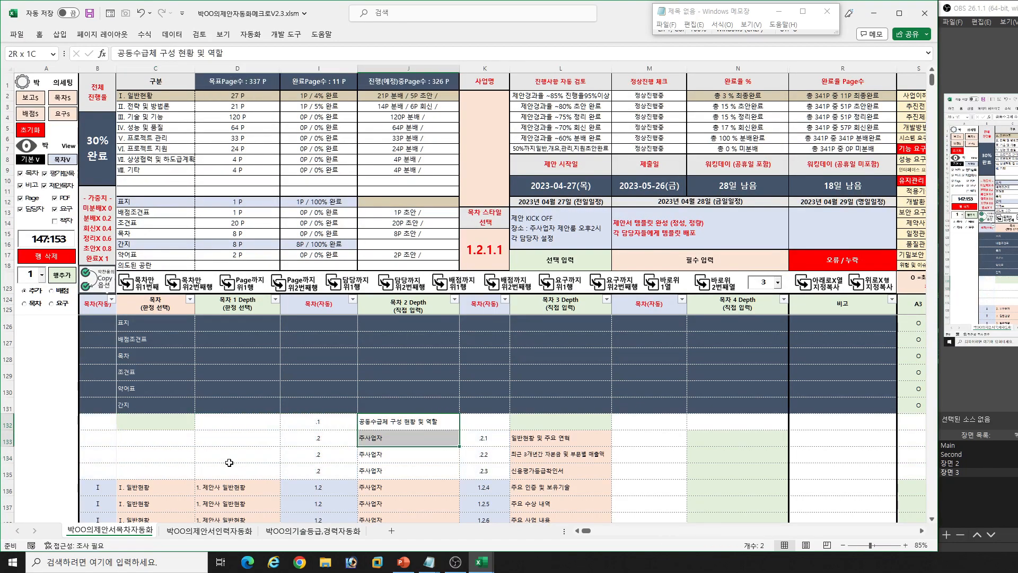
pyautogui.hotkey('shift', 'Down')
pyautogui.hotkey('shift', 'Down')
pyautogui.press('Delete')
# - Clear the 목차 3 Depth entries in rows 133 to 135
pyautogui.press('Right')
pyautogui.press('Right')
pyautogui.press('Down')
pyautogui.hotkey('shift', 'Down')
pyautogui.hotkey('shift', 'Down')
pyautogui.press('Delete')
# - Set row 132's 목차 to Ⅰ. 일반현황 and its 목차 1 Depth to 1. 제안사 일반현황
pyautogui.click(169, 421)
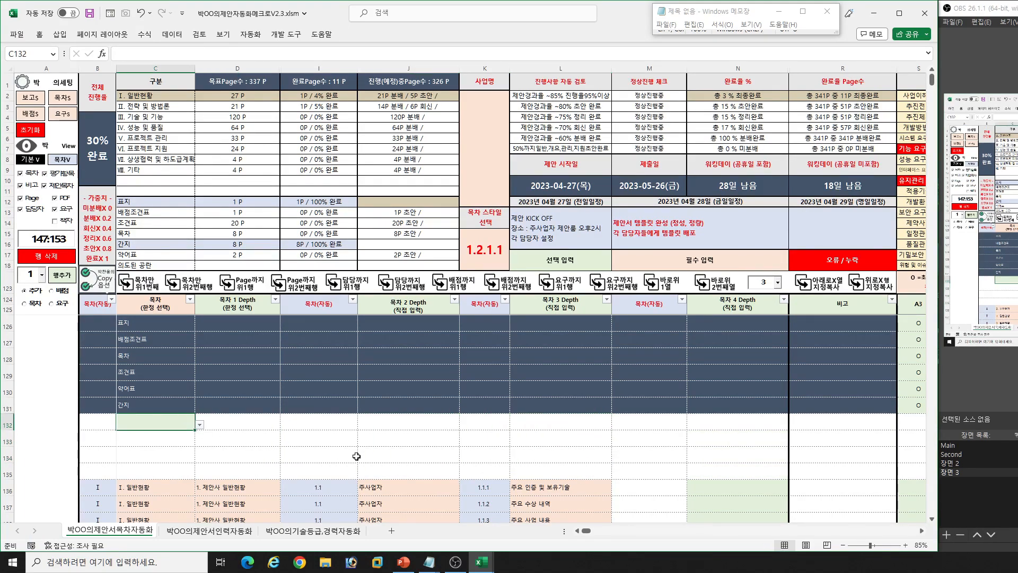
pyautogui.click(122, 408)
pyautogui.click(9, 407)
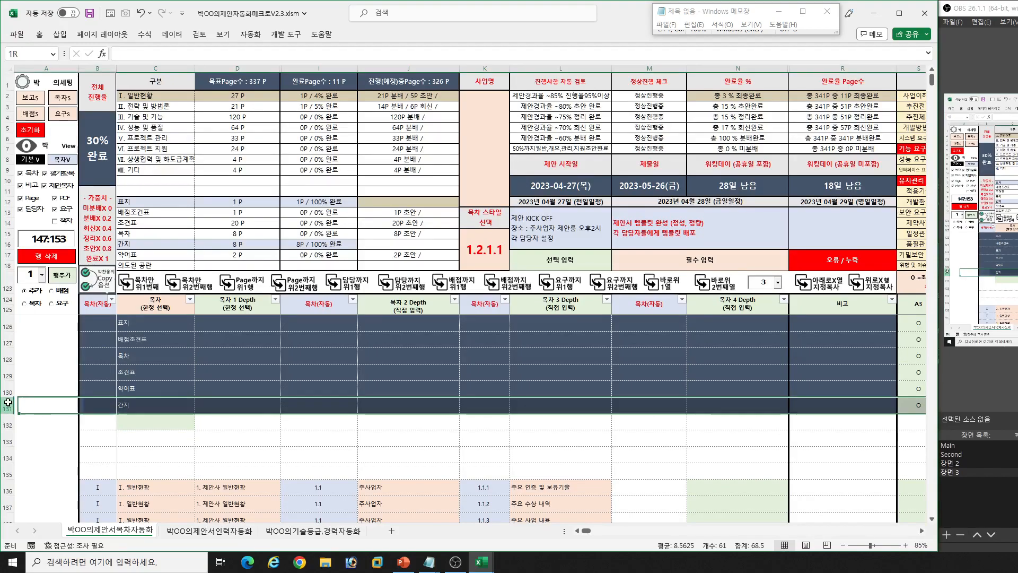
pyautogui.click(143, 425)
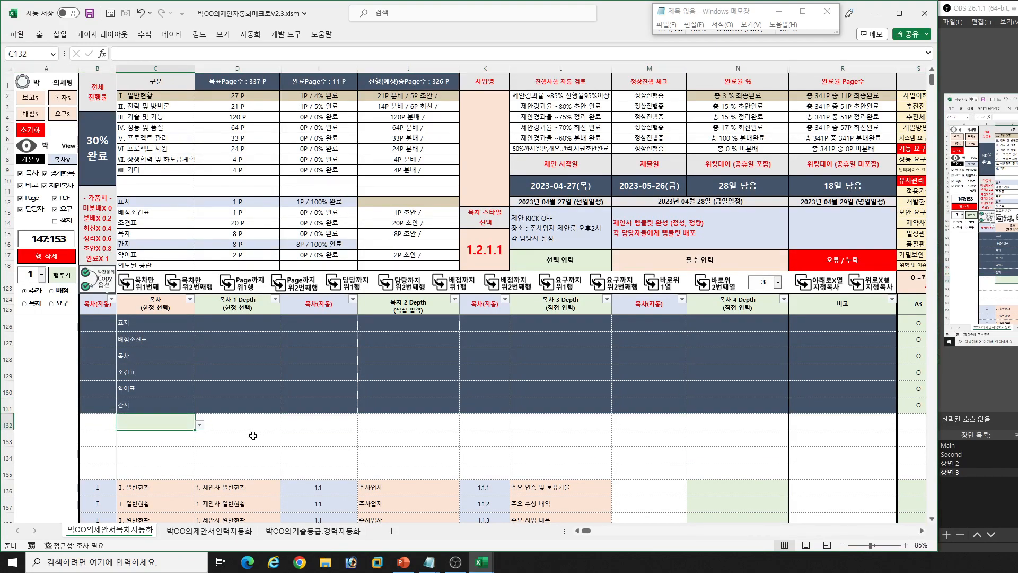
pyautogui.hotkey('alt', 'Down')
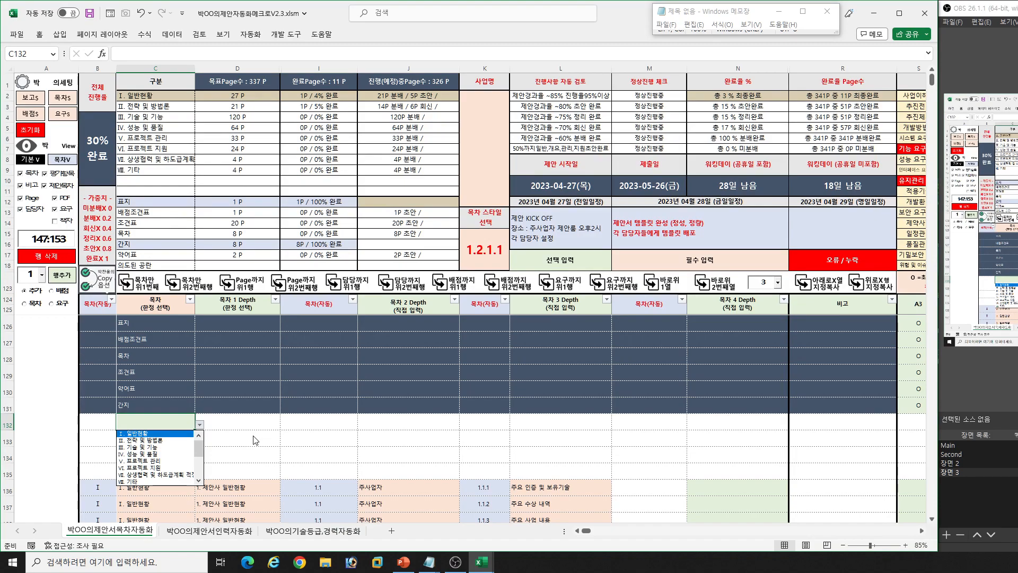
pyautogui.press('Return')
pyautogui.press('Tab')
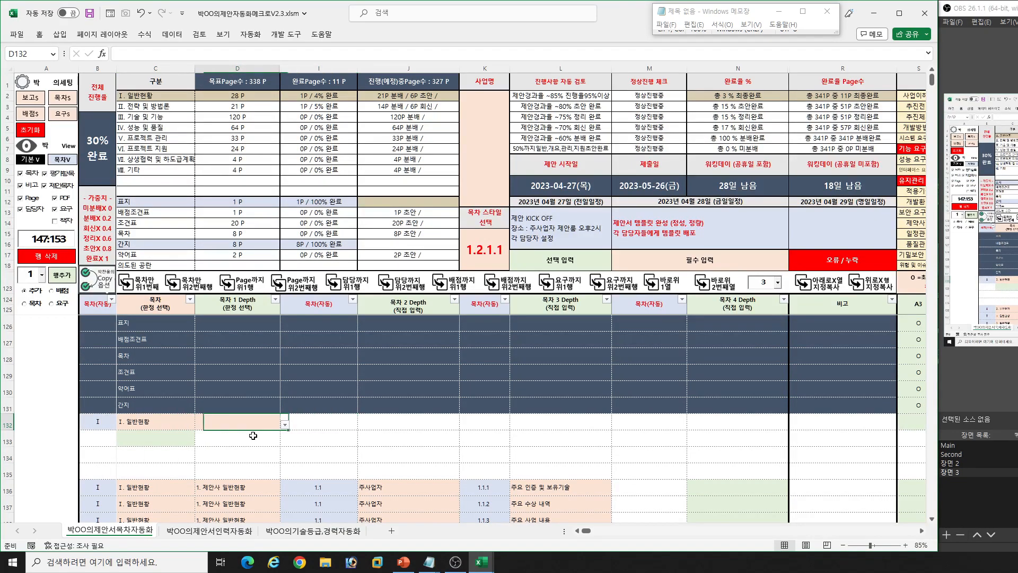
pyautogui.hotkey('alt', 'Down')
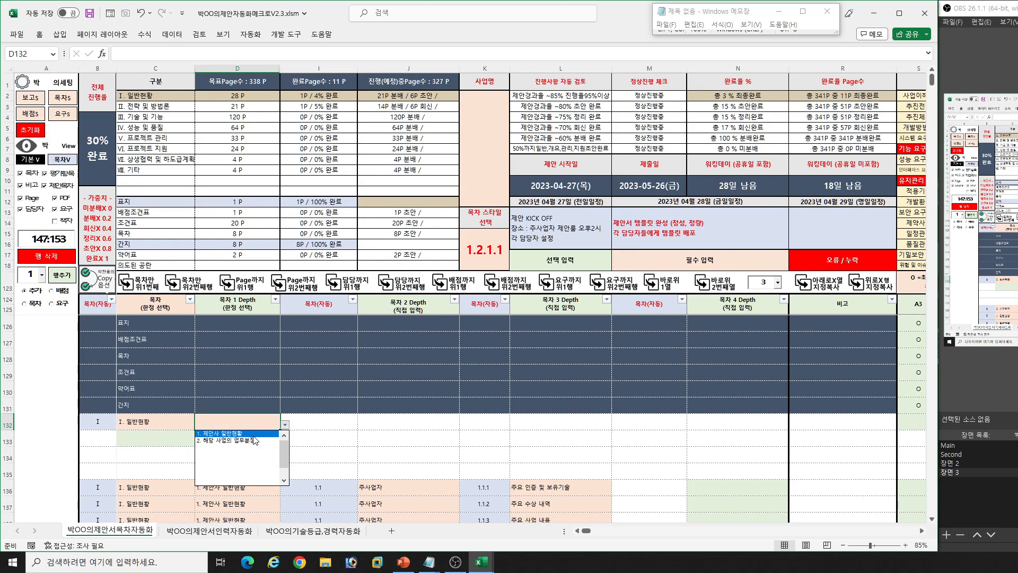
pyautogui.press('Return')
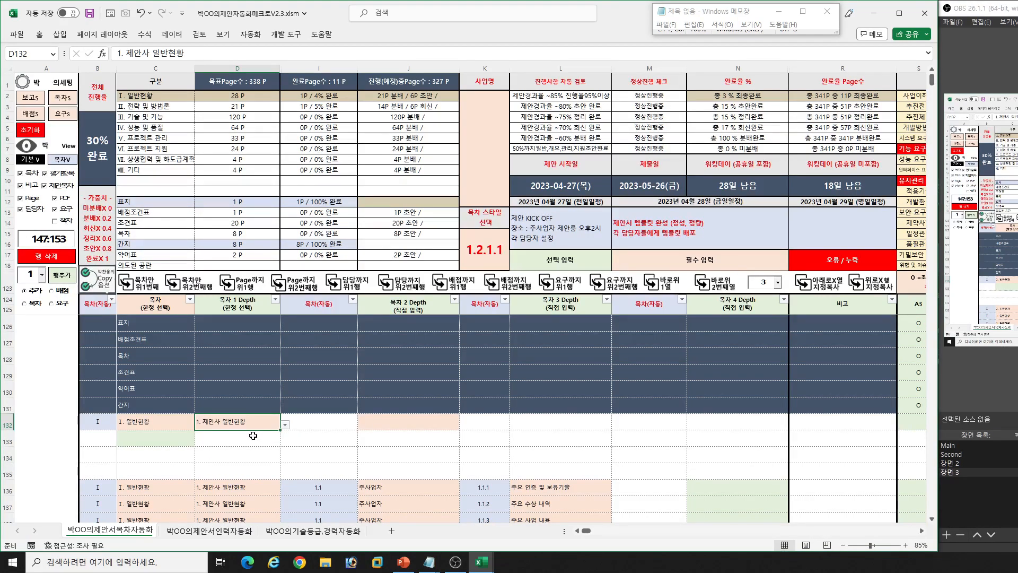
# - Set row 132's 목차 2 Depth to 컨소시엄 구성방안
pyautogui.press('Tab')
pyautogui.press('Tab')
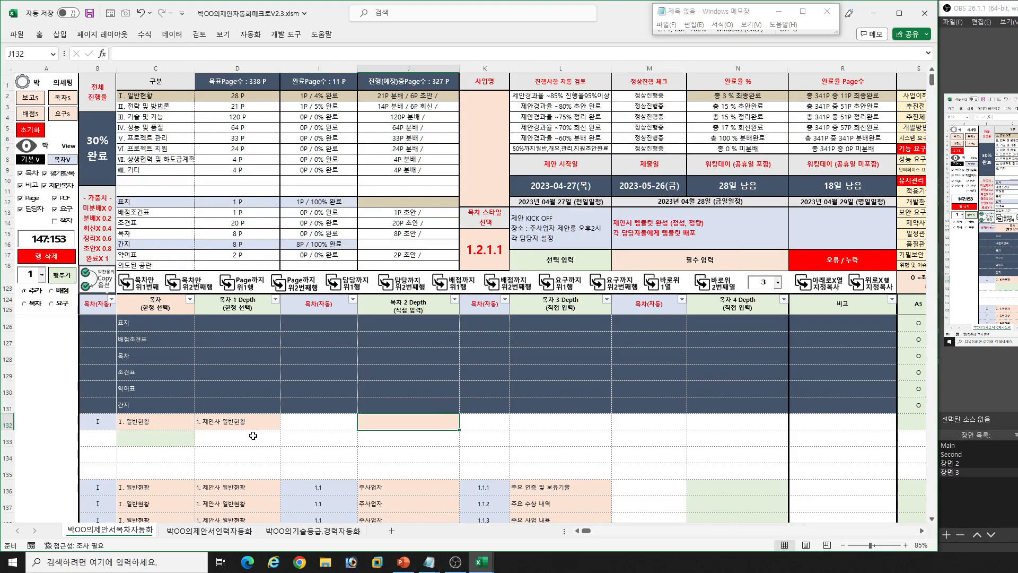
pyautogui.write('커ㄴ소시엄')
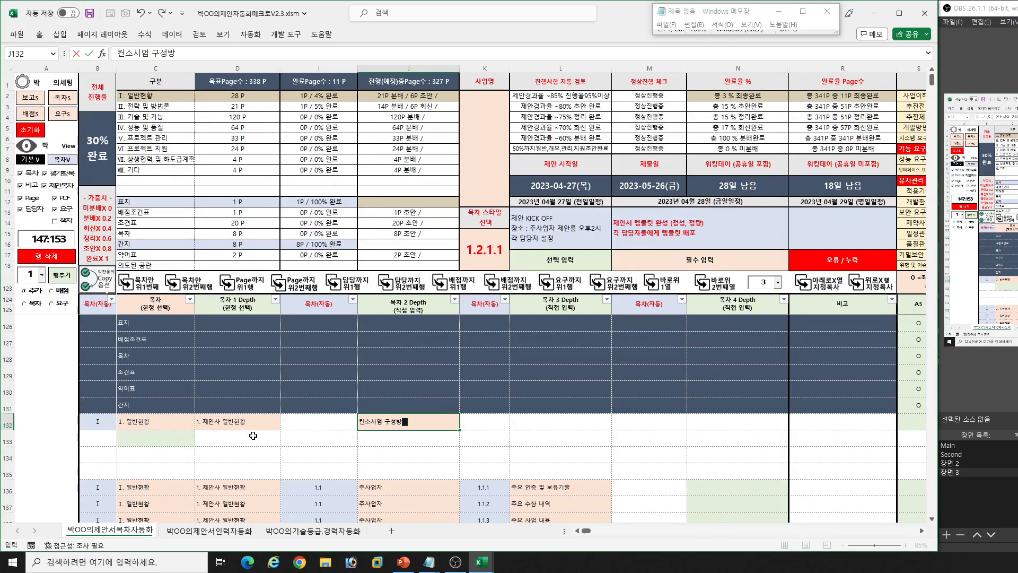
pyautogui.write(' 구성방안')
pyautogui.press('Tab')
# - Fill row 133's contents entries from the row above and set its 목차 2 Depth to 주사업주
pyautogui.press('Down')
pyautogui.press('Left')
pyautogui.press('Left')
pyautogui.press('Left')
pyautogui.press('Left')
pyautogui.press('Left')
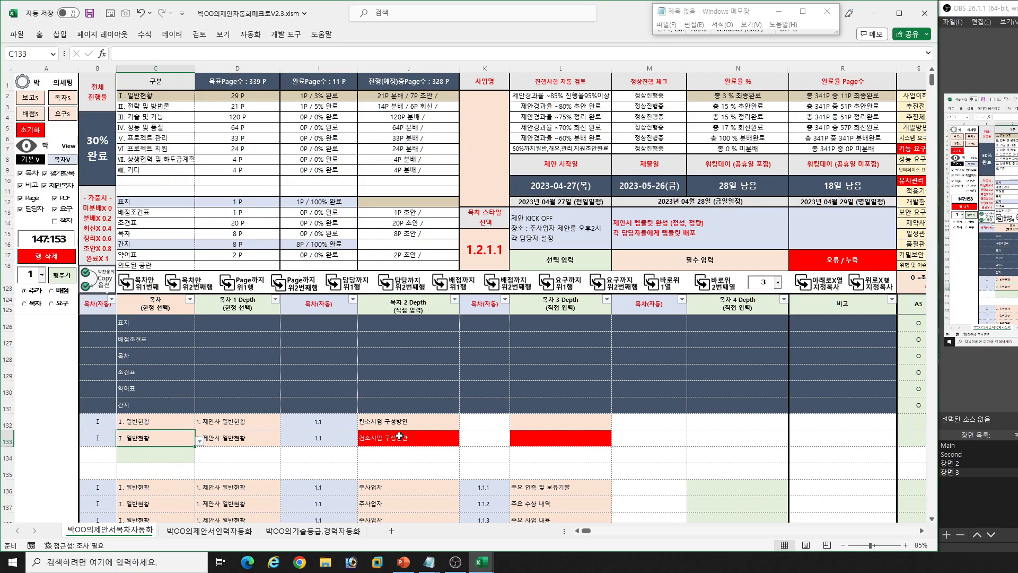
pyautogui.click(400, 436)
pyautogui.write('ㅇ')
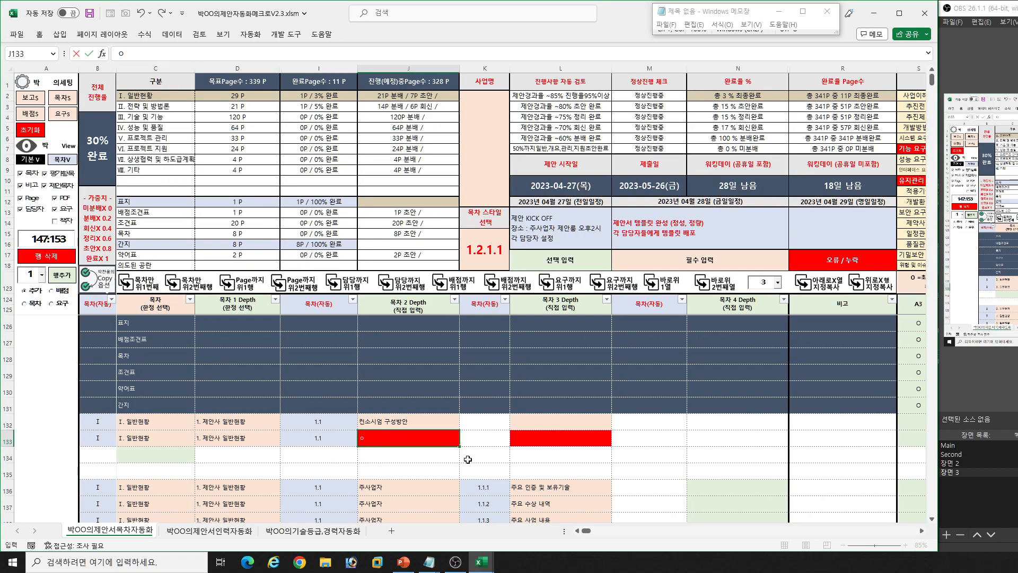
pyautogui.write('사업주')
pyautogui.press('Tab')
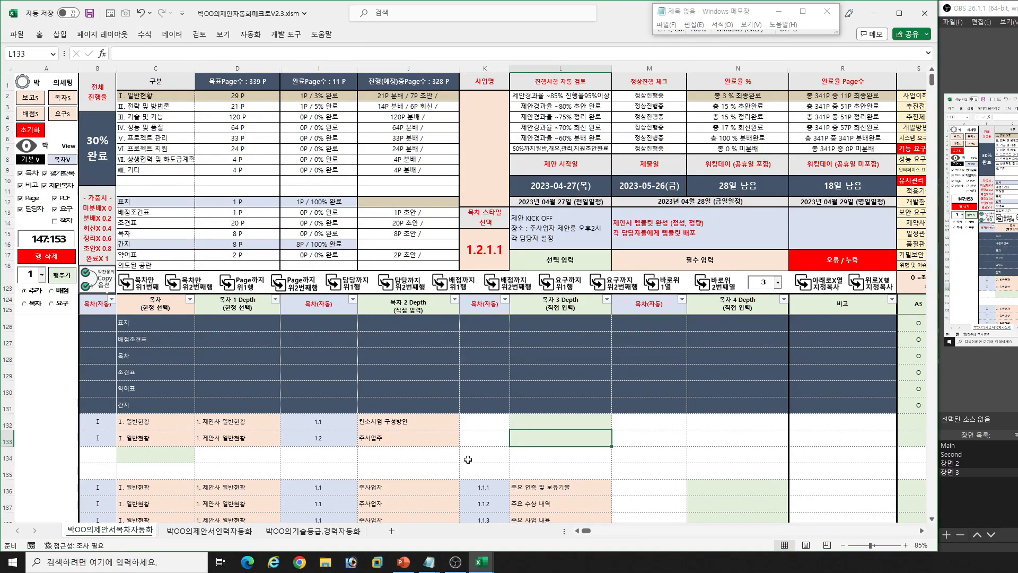
# - Copy the contents entries from two rows above into row 134 and set its 목차 2 Depth to 부사업자
pyautogui.click(155, 454)
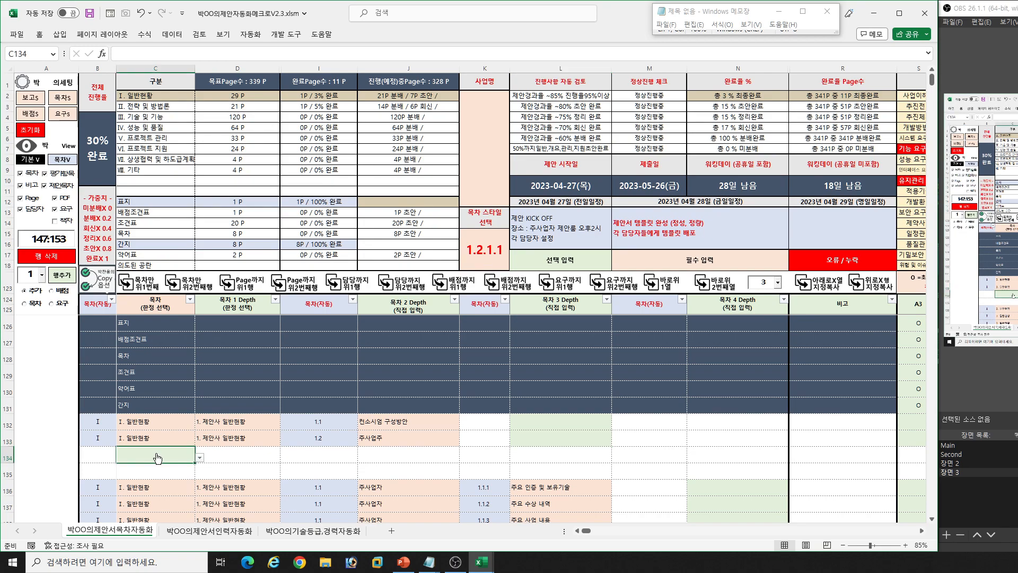
pyautogui.click(198, 290)
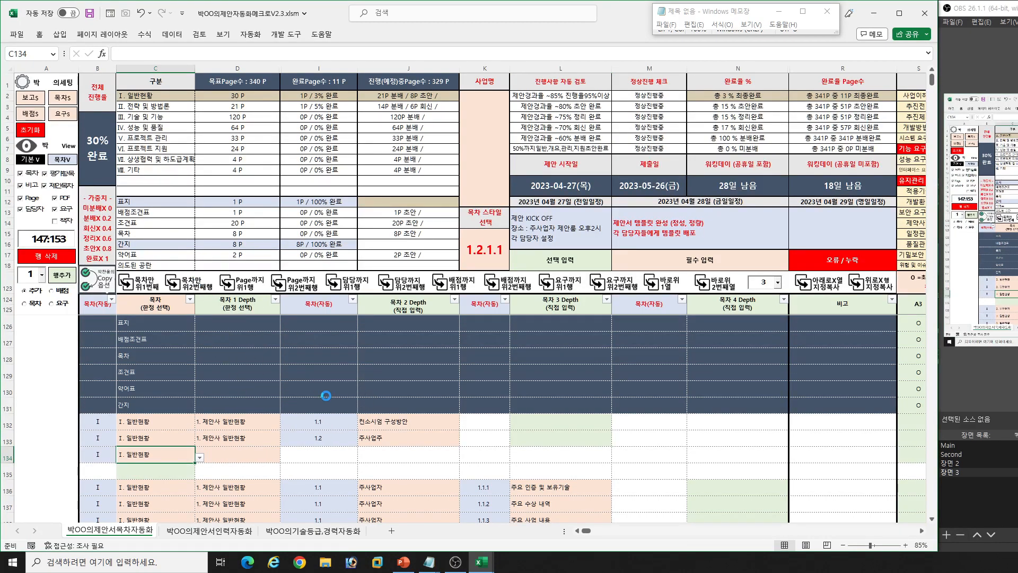
pyautogui.click(404, 454)
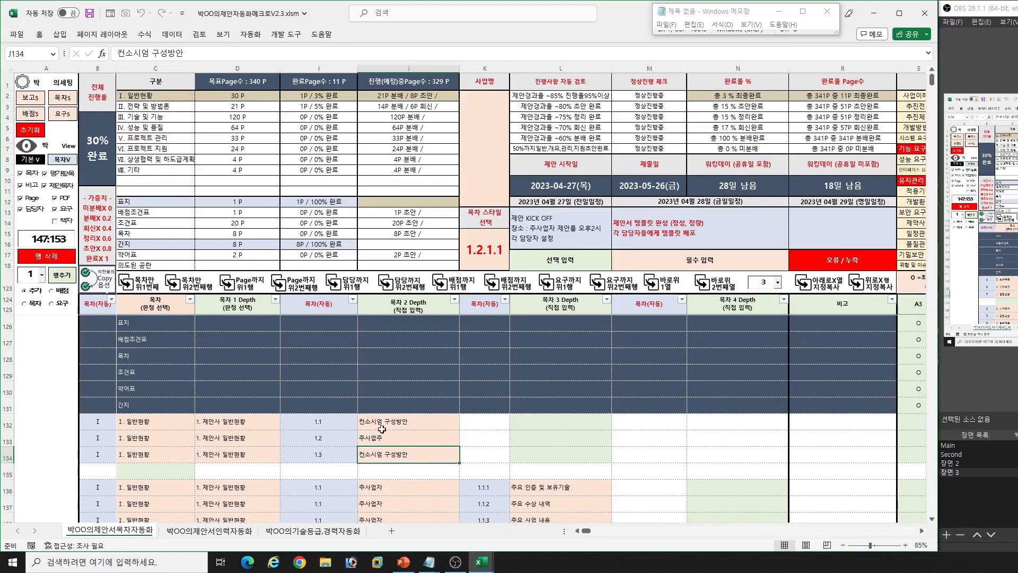
pyautogui.click(392, 423)
pyautogui.click(389, 438)
pyautogui.click(404, 424)
pyautogui.click(402, 456)
pyautogui.write('부사업자')
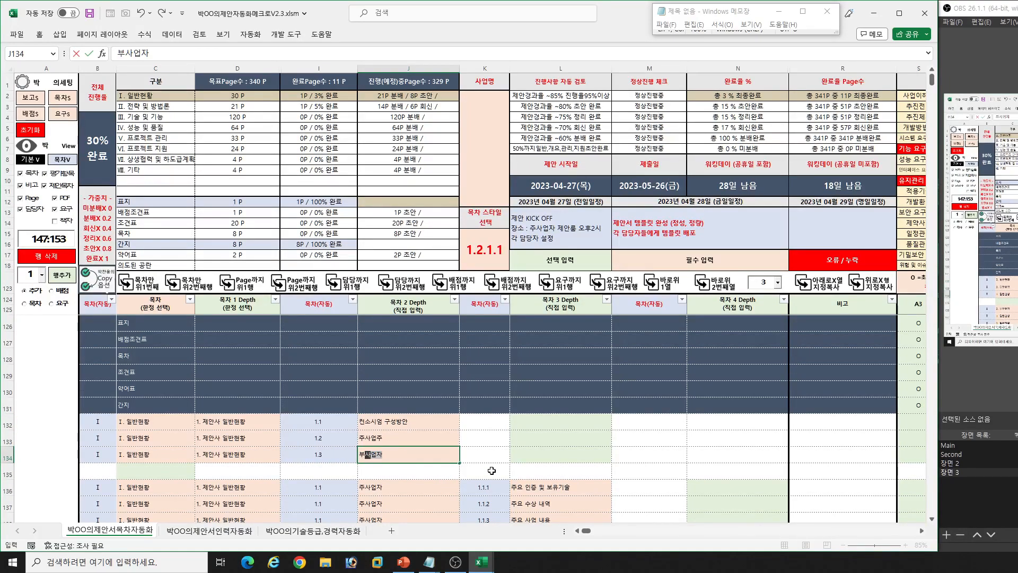
pyautogui.press('Return')
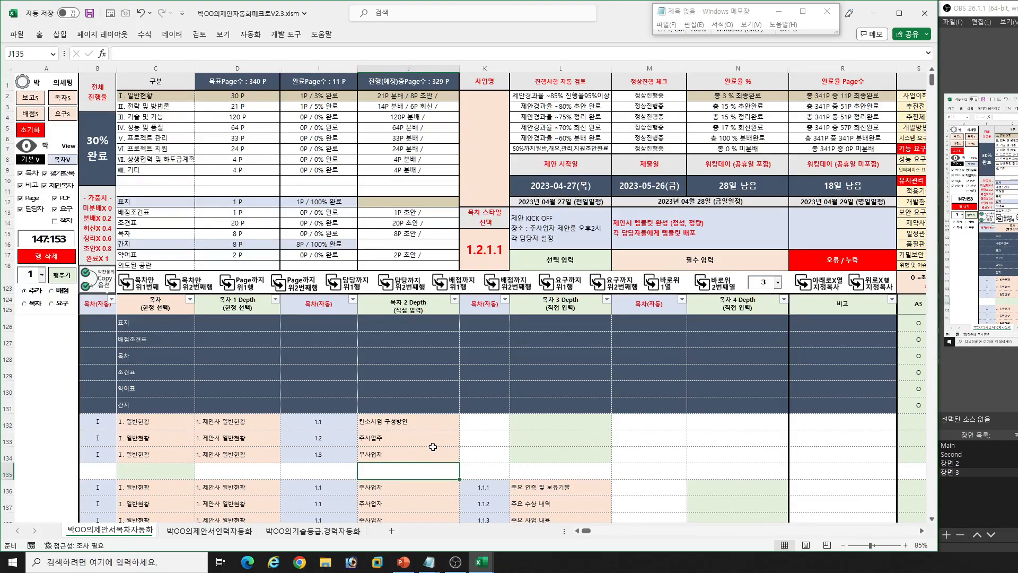
# - Check the automatic 목차 2 Depth numbering of rows 132 to 134
pyautogui.scroll(-1, 419, 437)
pyautogui.scroll(1, 404, 432)
pyautogui.click(545, 420)
pyautogui.click(338, 428)
pyautogui.click(324, 441)
pyautogui.click(324, 456)
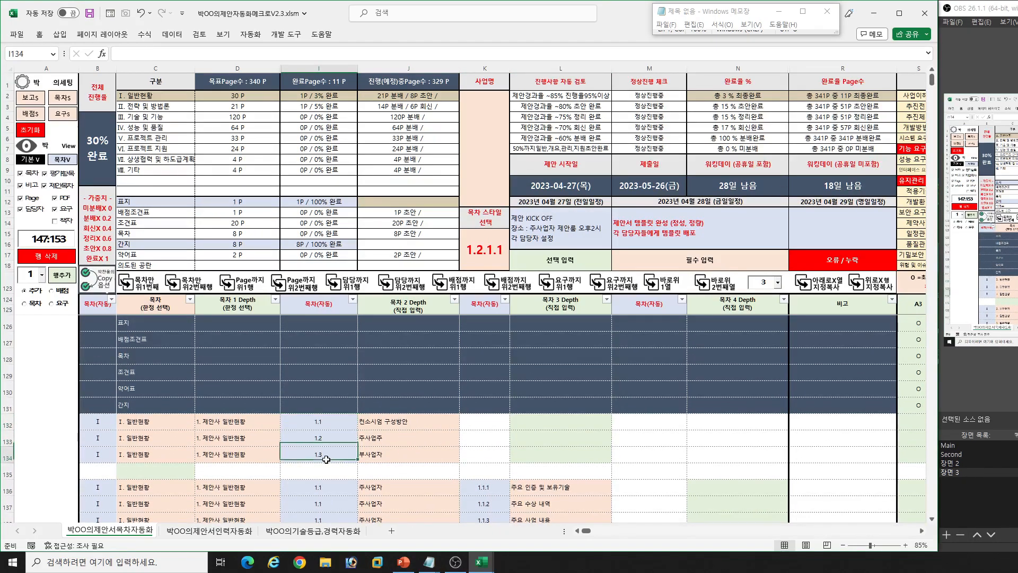
# - Set row 135's 목차 to 의도된 공란
pyautogui.click(162, 476)
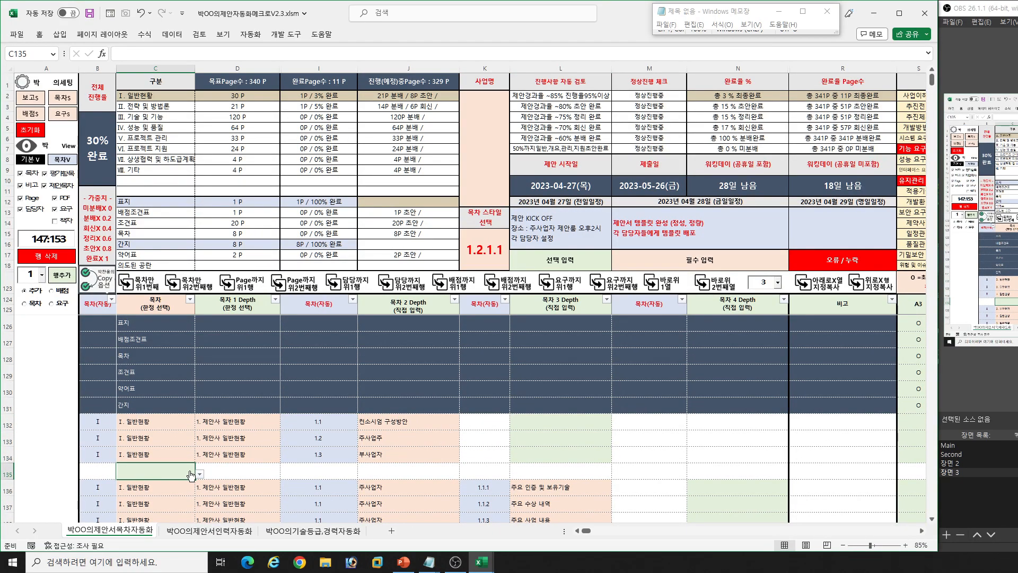
pyautogui.hotkey('alt', 'Down')
pyautogui.press('Down')
pyautogui.press('Down')
pyautogui.press('Down')
pyautogui.press('Down')
pyautogui.press('Down')
pyautogui.press('Down')
pyautogui.press('Down')
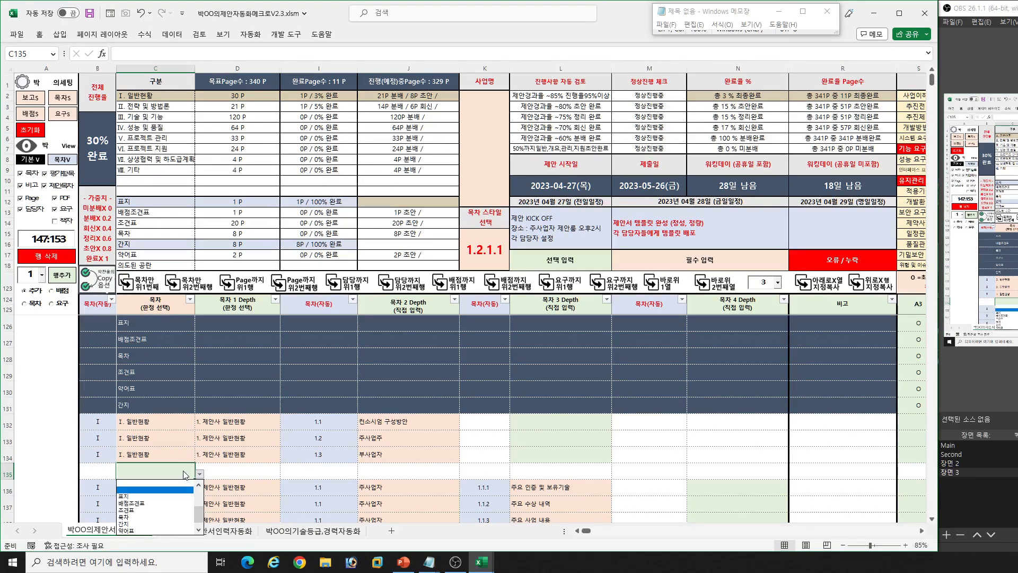
pyautogui.press('Return')
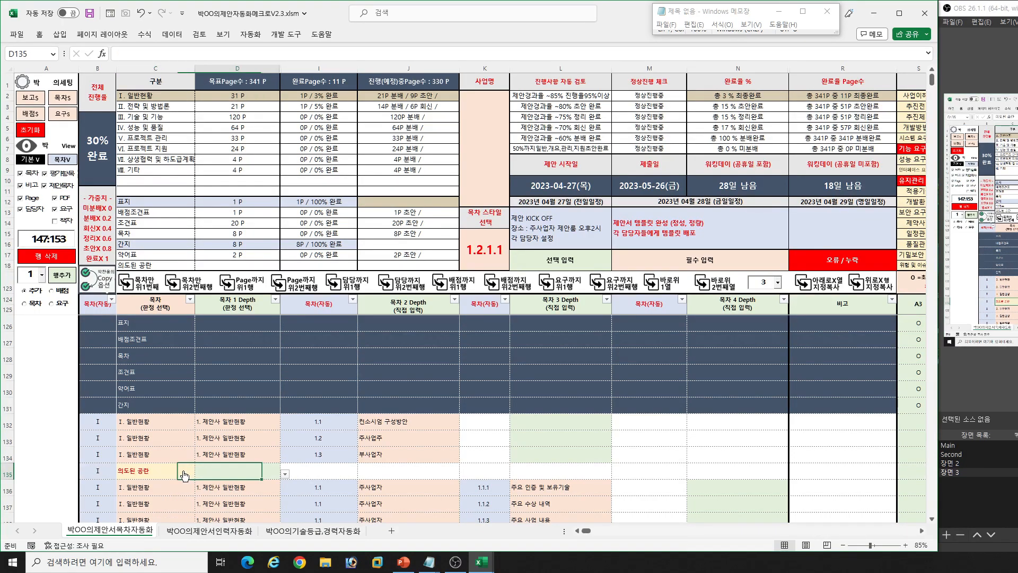
pyautogui.click(183, 471)
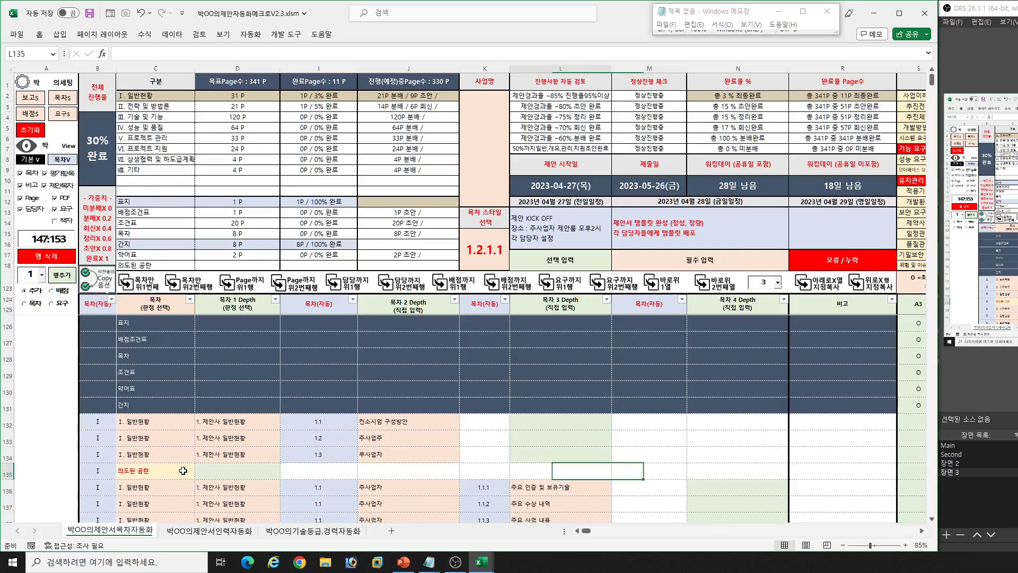
# - Look across row 135's remaining columns as far as 진행 경과
pyautogui.click(474, 472)
pyautogui.press('Right')
pyautogui.press('Right')
pyautogui.press('Right')
pyautogui.press('Right')
pyautogui.press('Right')
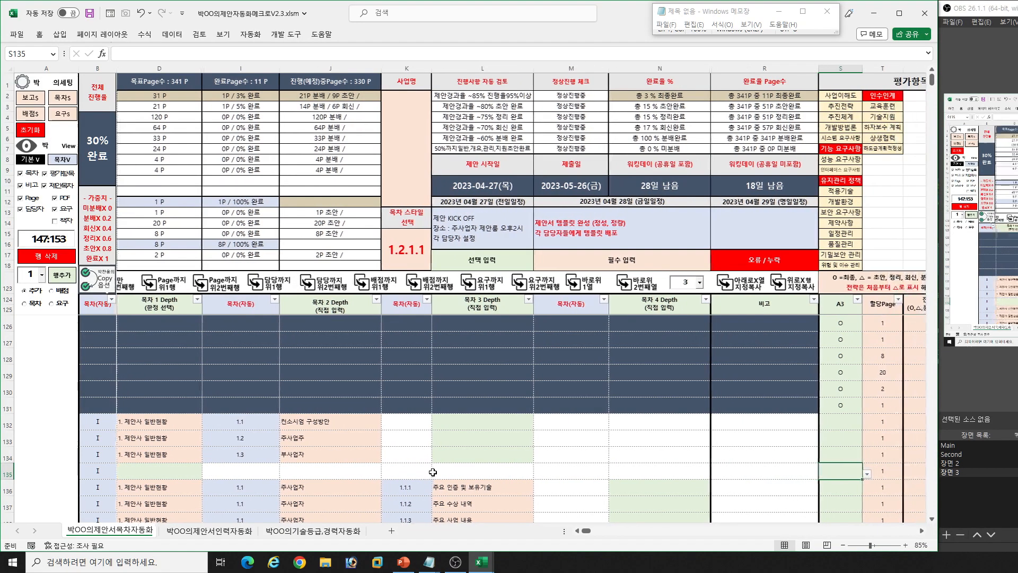
pyautogui.press('Right')
pyautogui.press('Right')
pyautogui.press('Right')
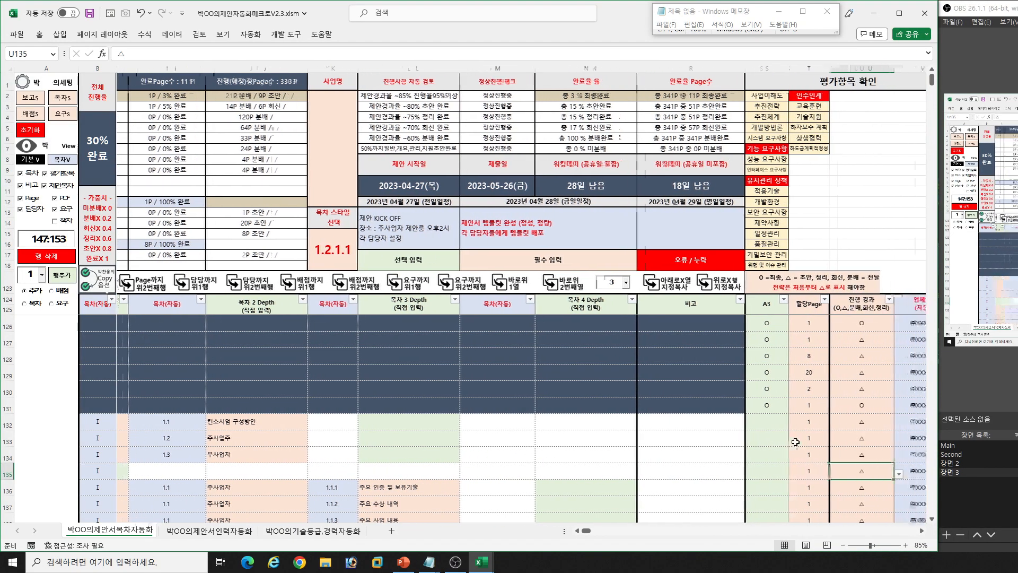
# - Examine the notes in the 비고 column from the opening rows down to the 반응형 웹 row
pyautogui.click(562, 339)
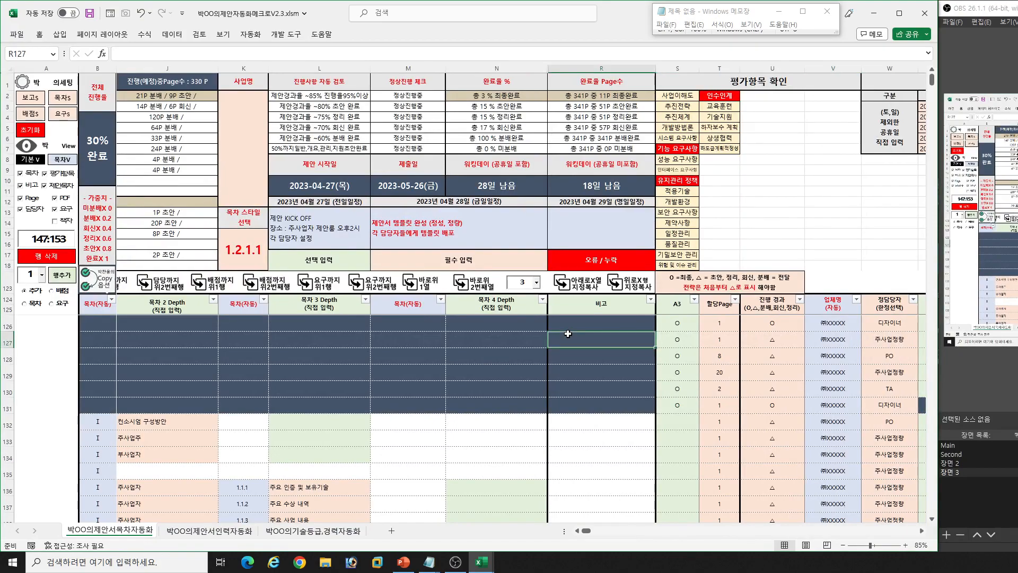
pyautogui.click(583, 324)
pyautogui.click(591, 427)
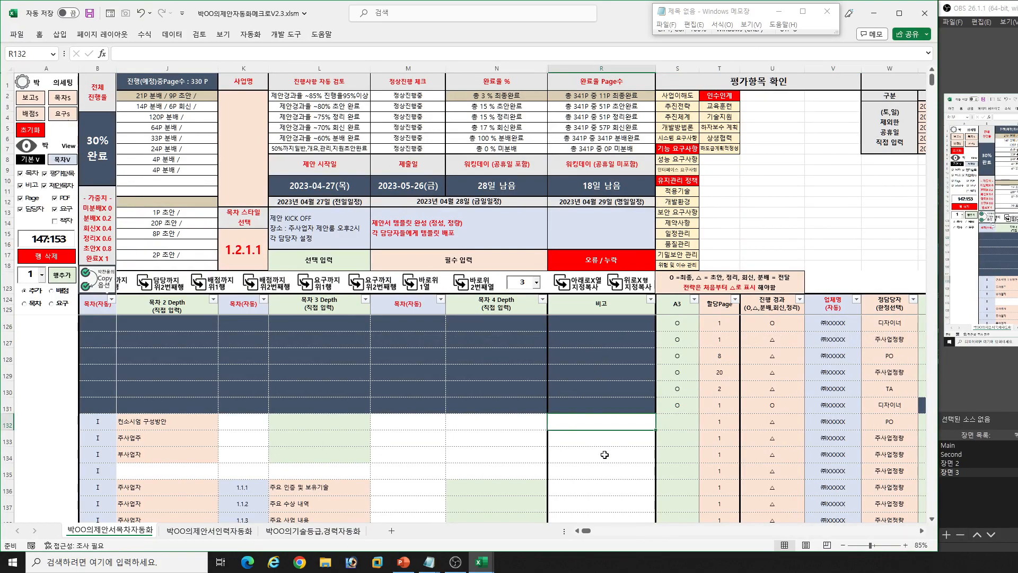
pyautogui.scroll(-7, 598, 453)
pyautogui.scroll(-2, 598, 453)
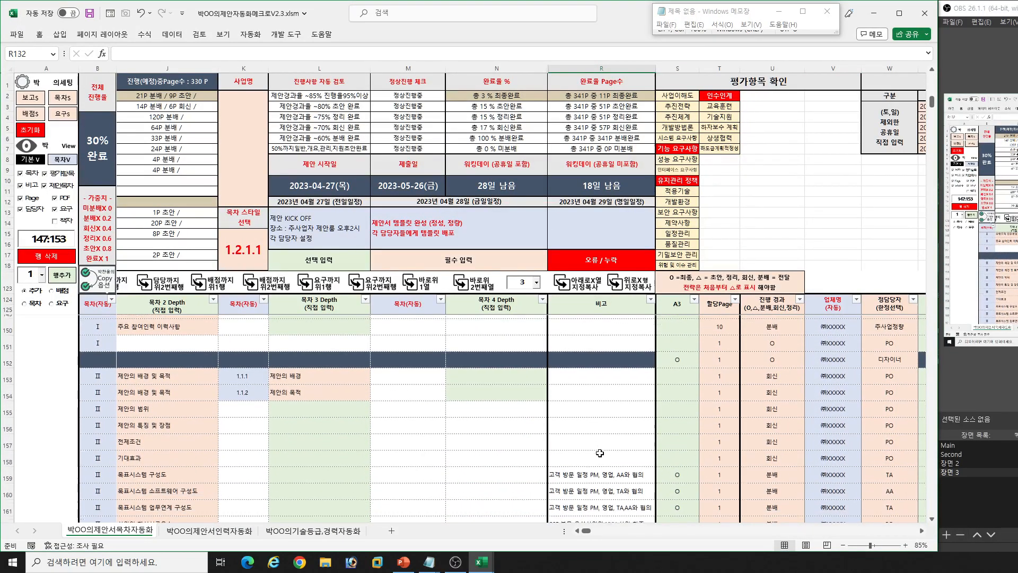
pyautogui.click(595, 425)
pyautogui.scroll(-2, 598, 434)
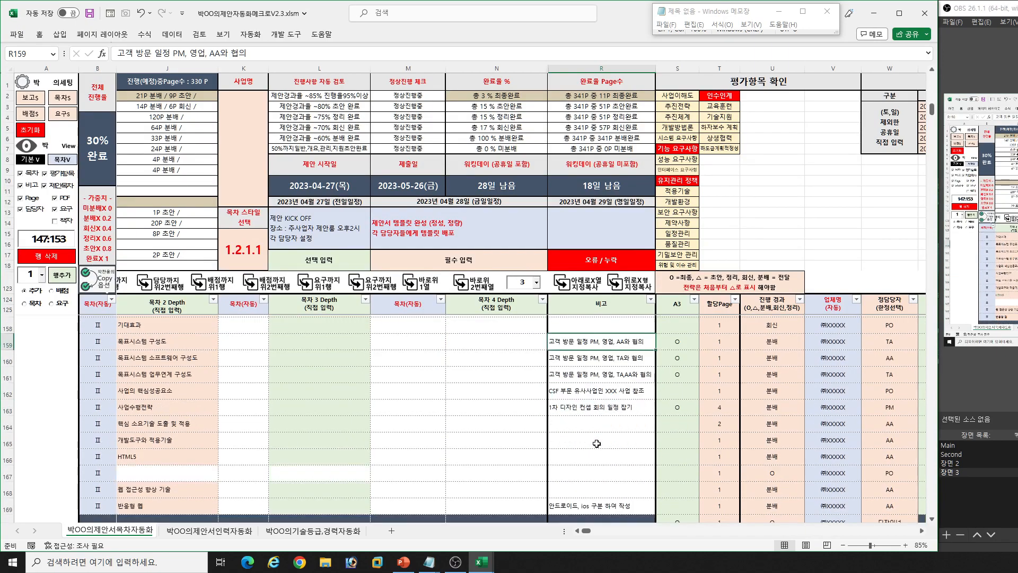
pyautogui.scroll(-2, 617, 421)
pyautogui.click(610, 426)
pyautogui.scroll(7, 618, 443)
pyautogui.scroll(6, 617, 445)
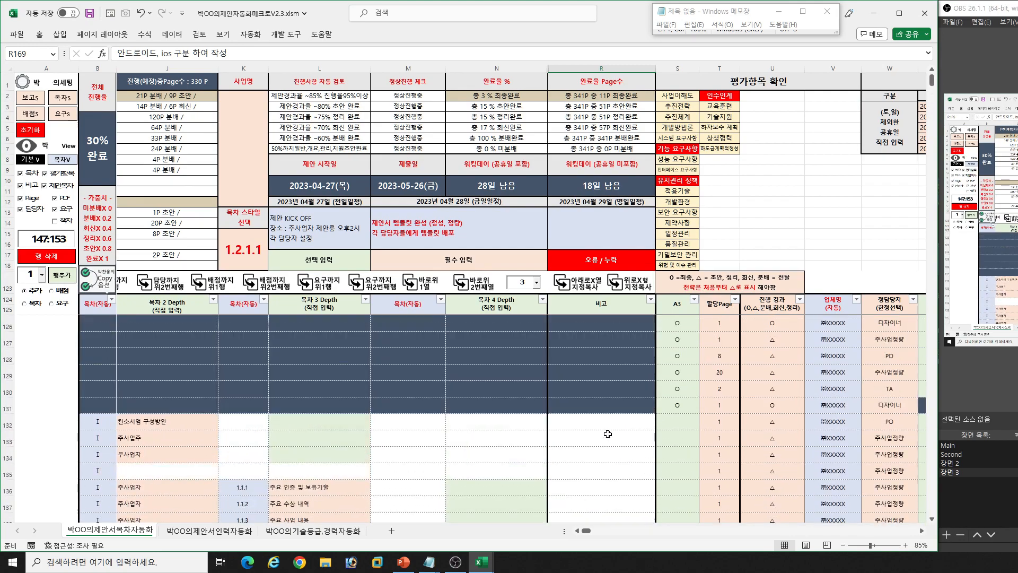
pyautogui.click(607, 432)
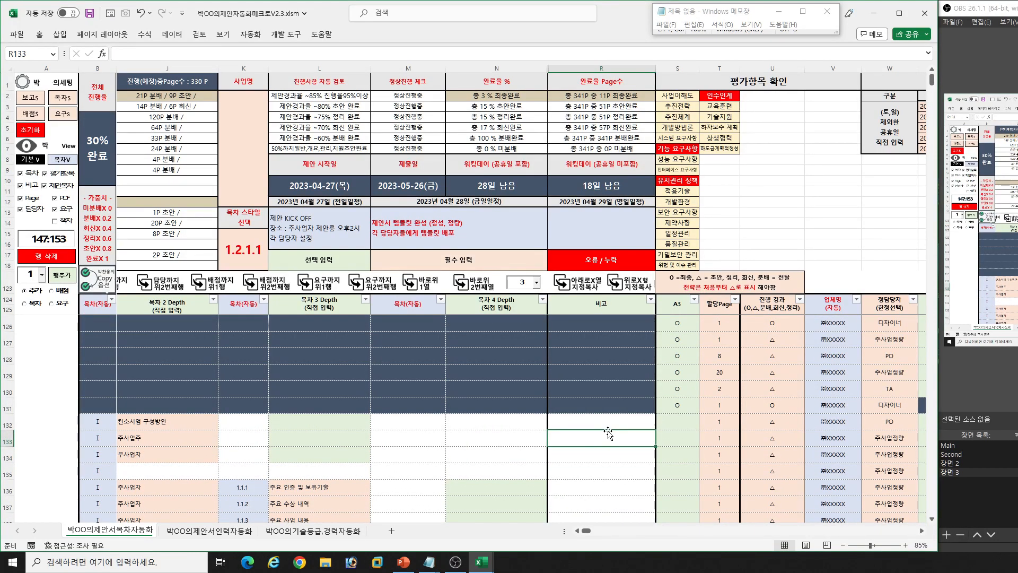
# - Review the A3, 할당Page and 진행 경과 columns, including the 진행 경과 choices offered for row 132
pyautogui.click(678, 324)
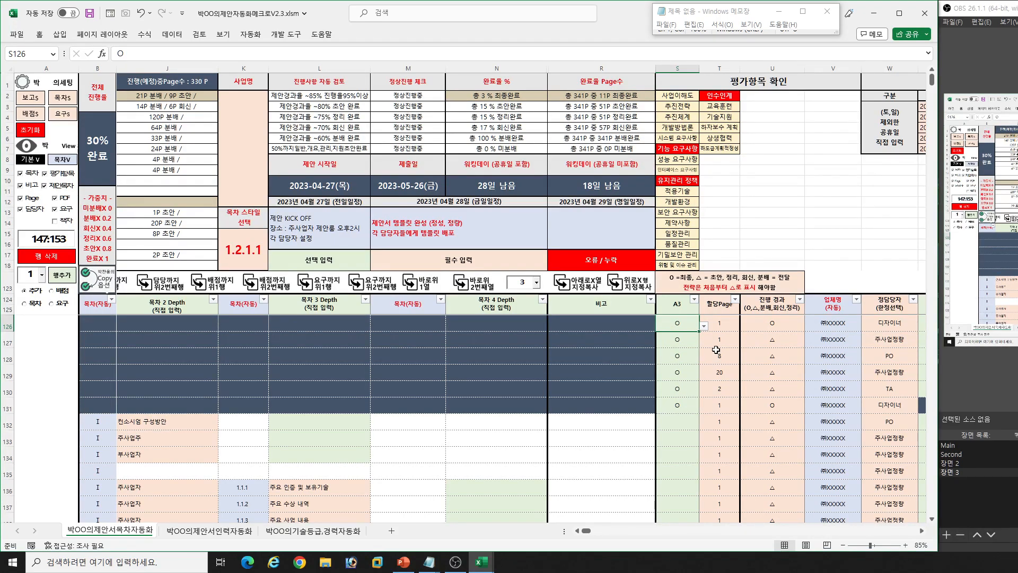
pyautogui.click(720, 420)
pyautogui.click(723, 437)
pyautogui.click(722, 455)
pyautogui.click(717, 486)
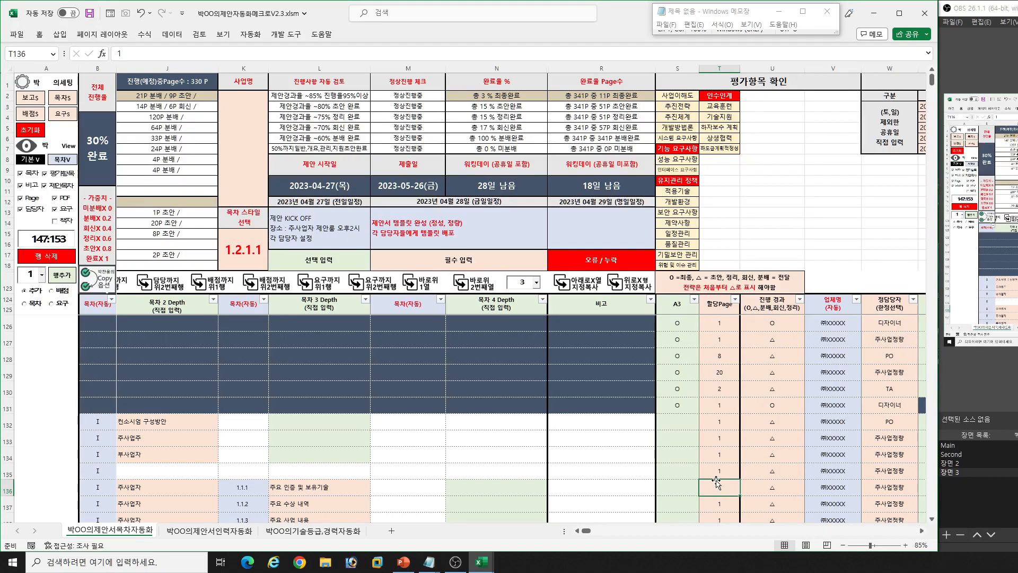
pyautogui.click(779, 322)
pyautogui.click(772, 416)
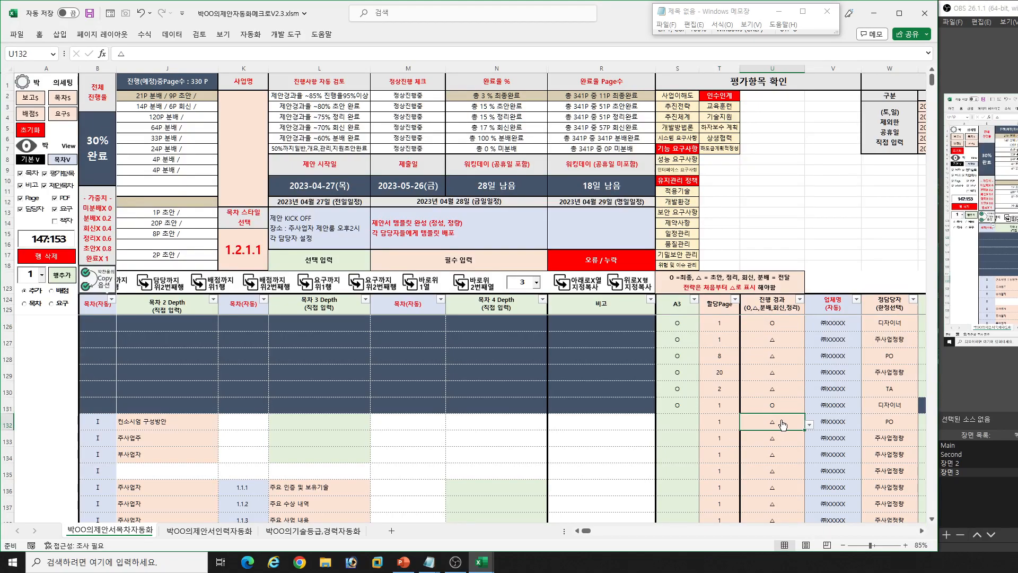
pyautogui.click(809, 425)
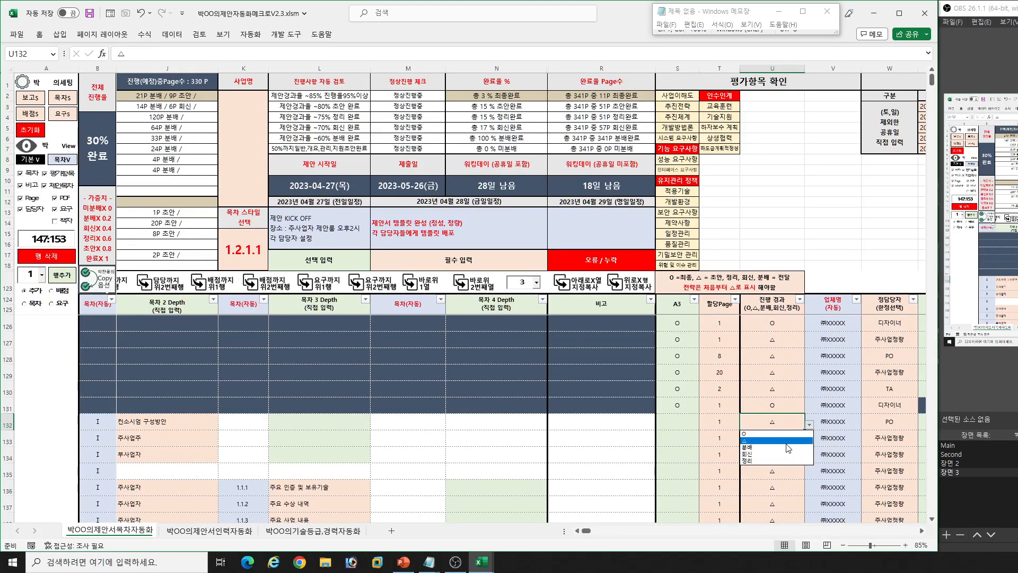
pyautogui.click(774, 502)
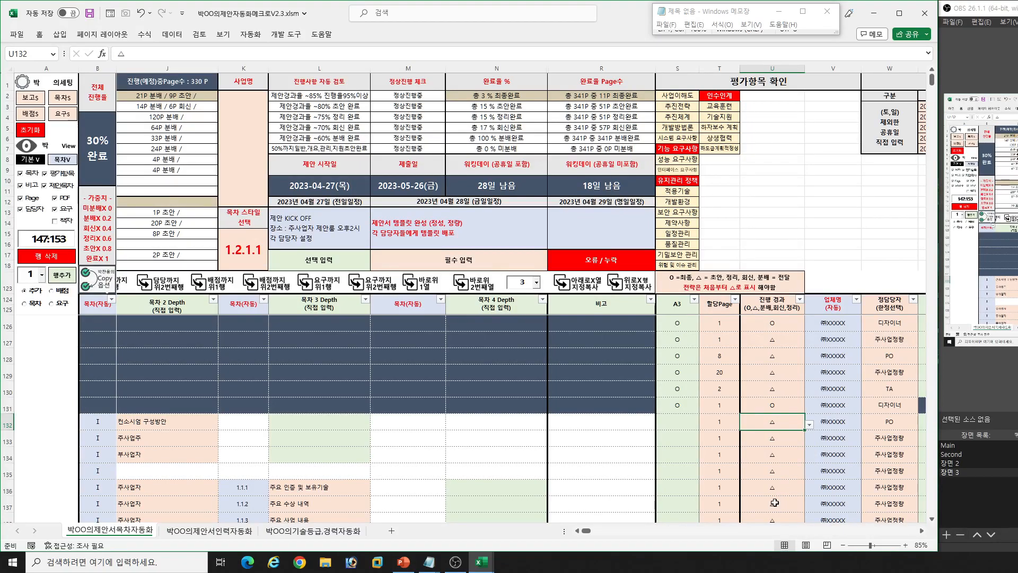
# - Review the 가중치 weights and the 전체 진행율 figure beside the summary table
pyautogui.click(90, 215)
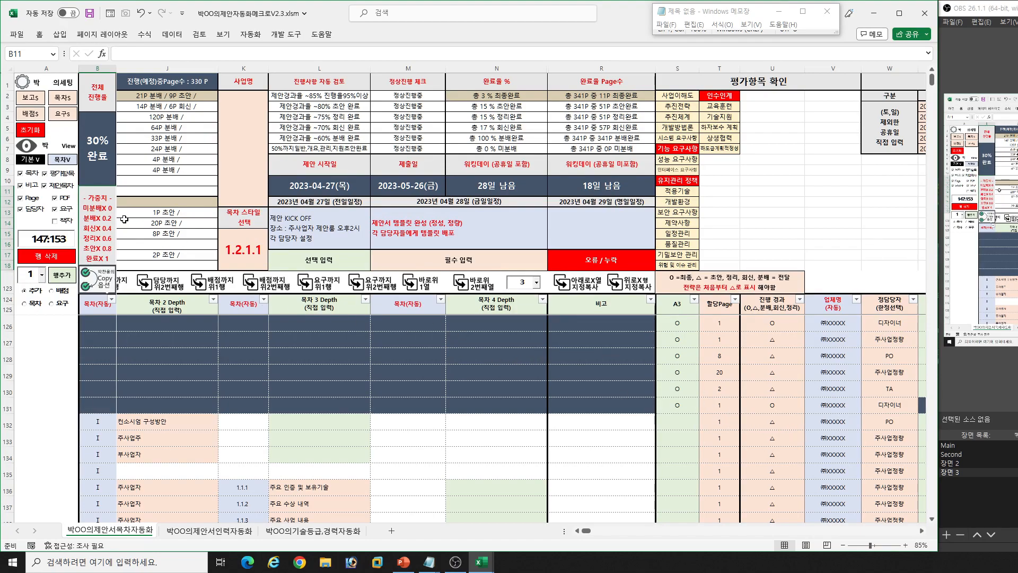
pyautogui.click(239, 238)
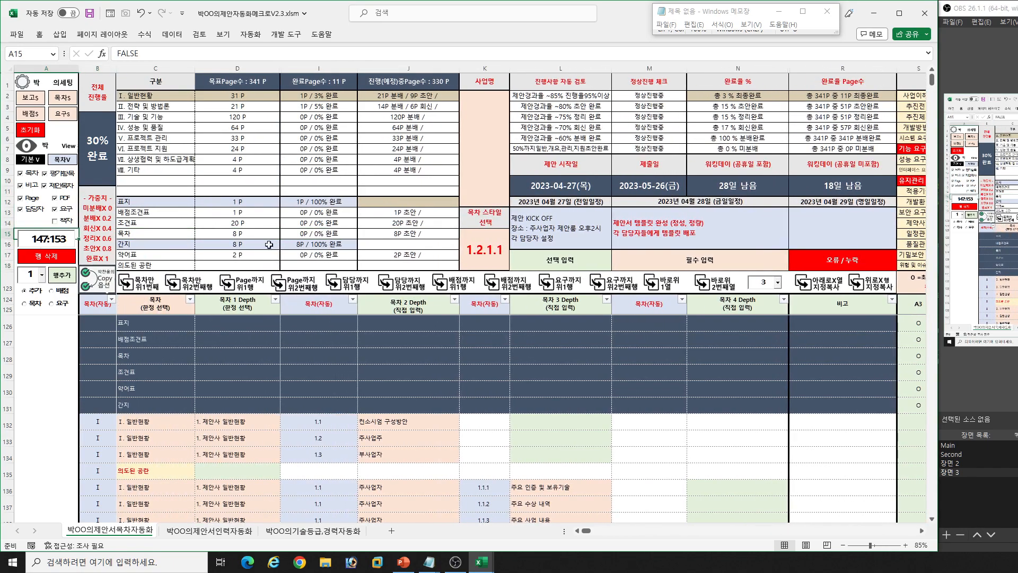
pyautogui.click(98, 139)
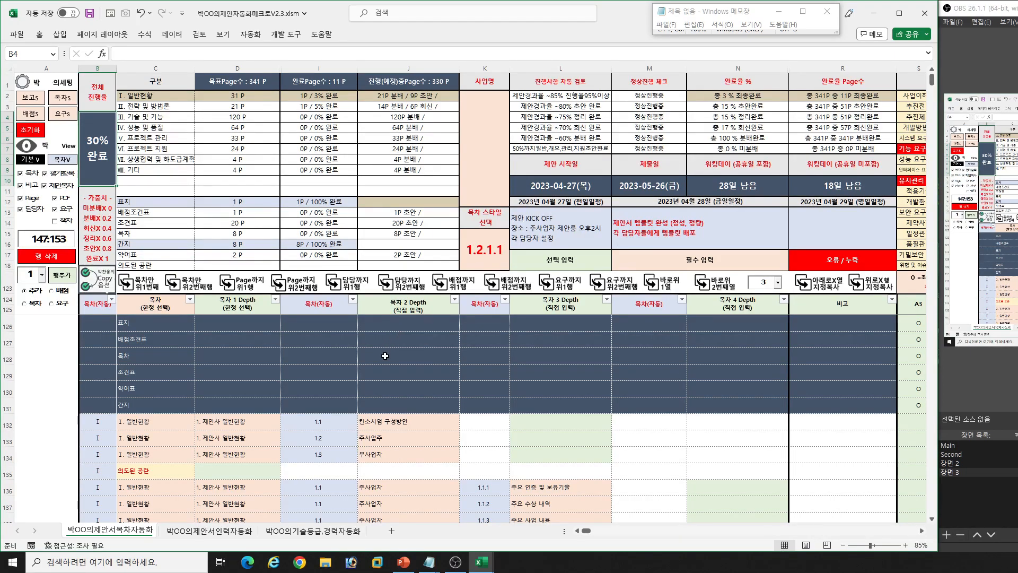
pyautogui.click(518, 389)
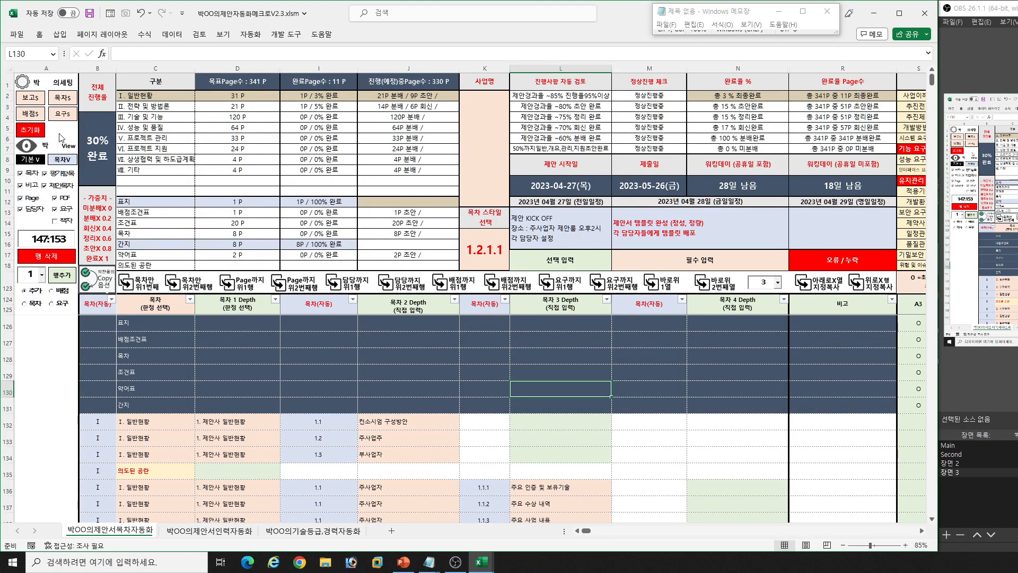
# - Open the proposal progress report and review its sections from 일정 down to the 주요 일정 calendar
pyautogui.click(28, 98)
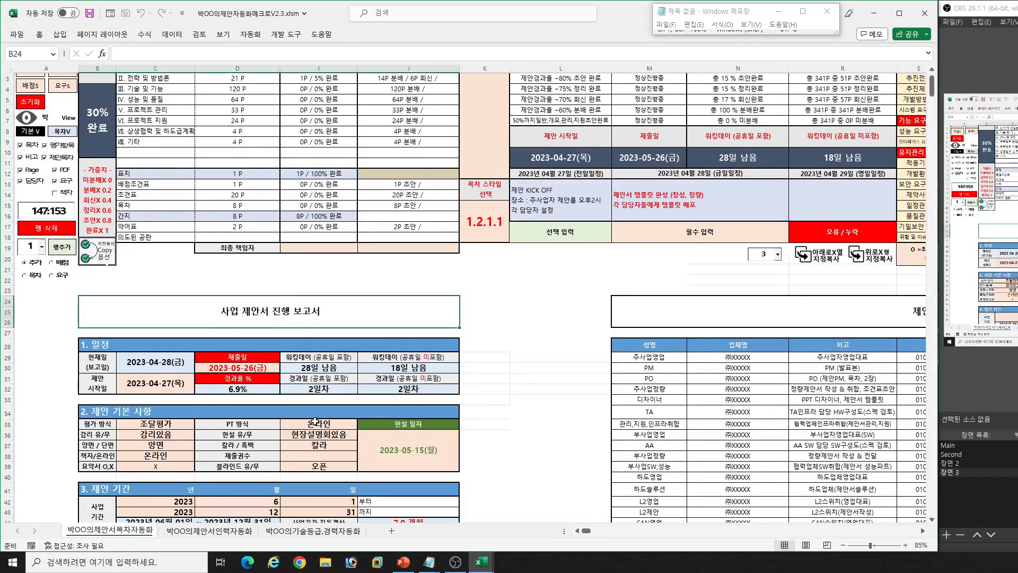
pyautogui.scroll(-5, 258, 353)
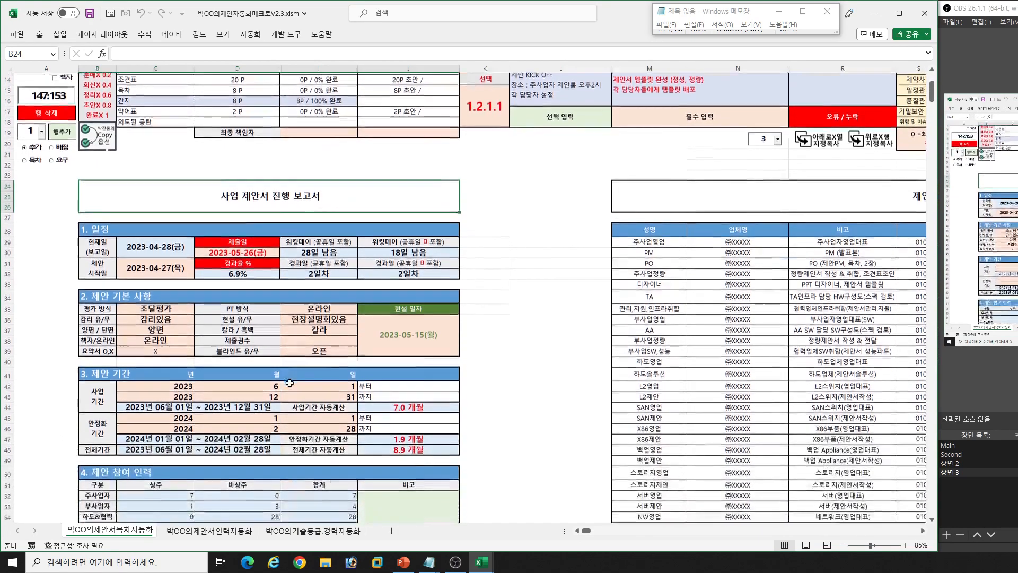
pyautogui.scroll(-15, 239, 324)
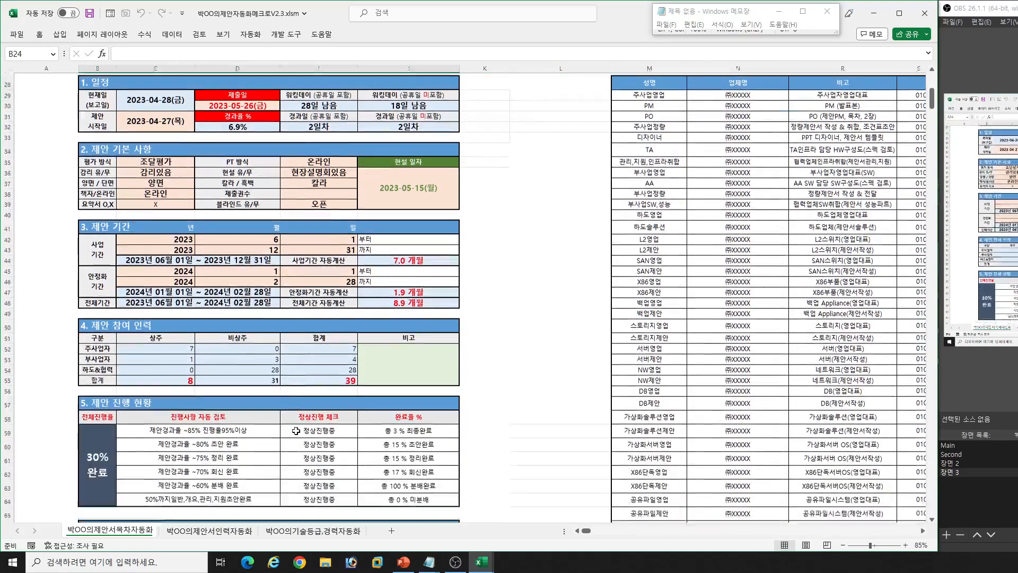
pyautogui.scroll(-2, 295, 410)
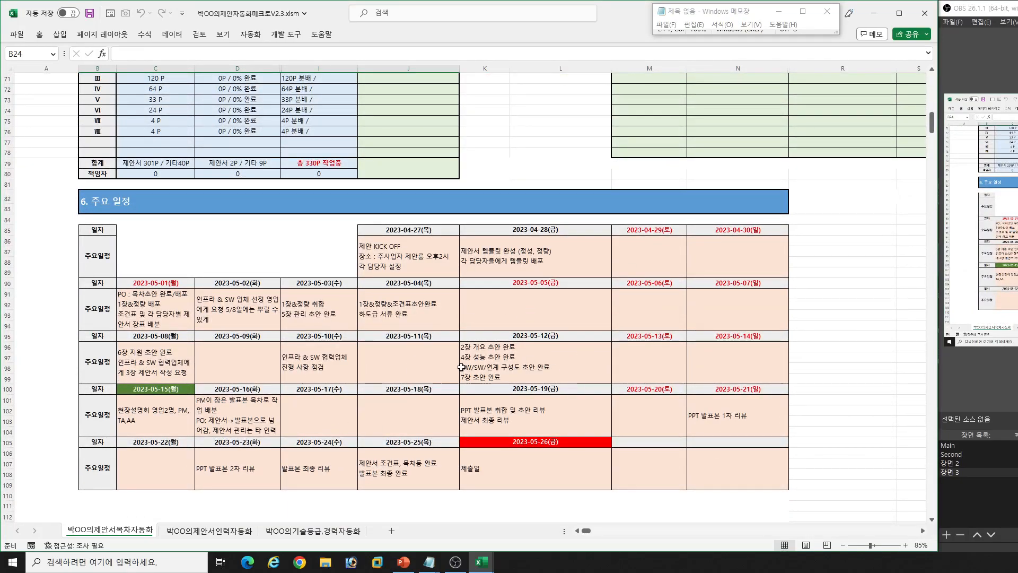
pyautogui.click(175, 420)
pyautogui.scroll(-3, 329, 445)
pyautogui.scroll(3, 332, 381)
pyautogui.scroll(4, 333, 382)
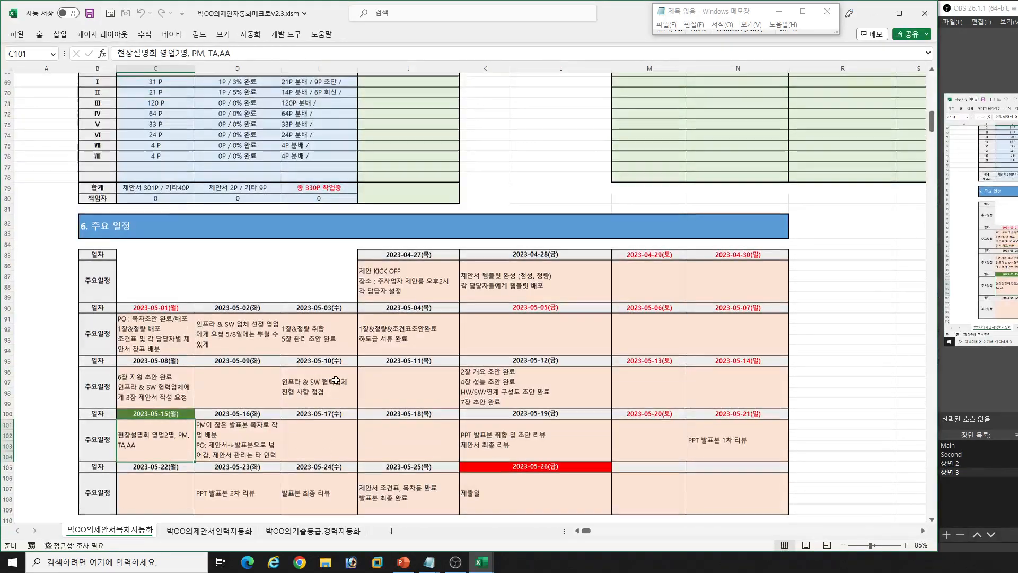
pyautogui.scroll(8, 349, 375)
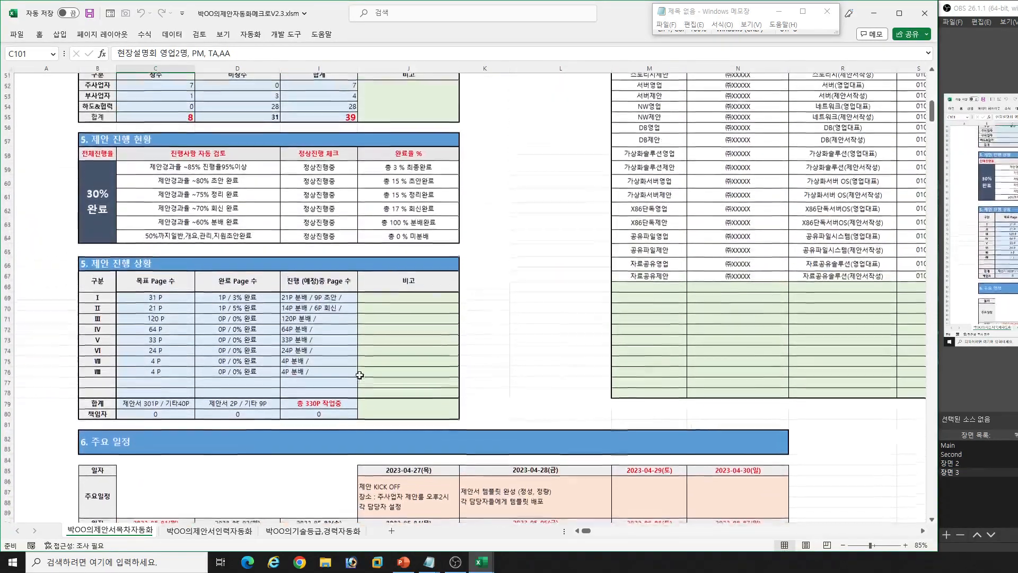
pyautogui.scroll(10, 344, 355)
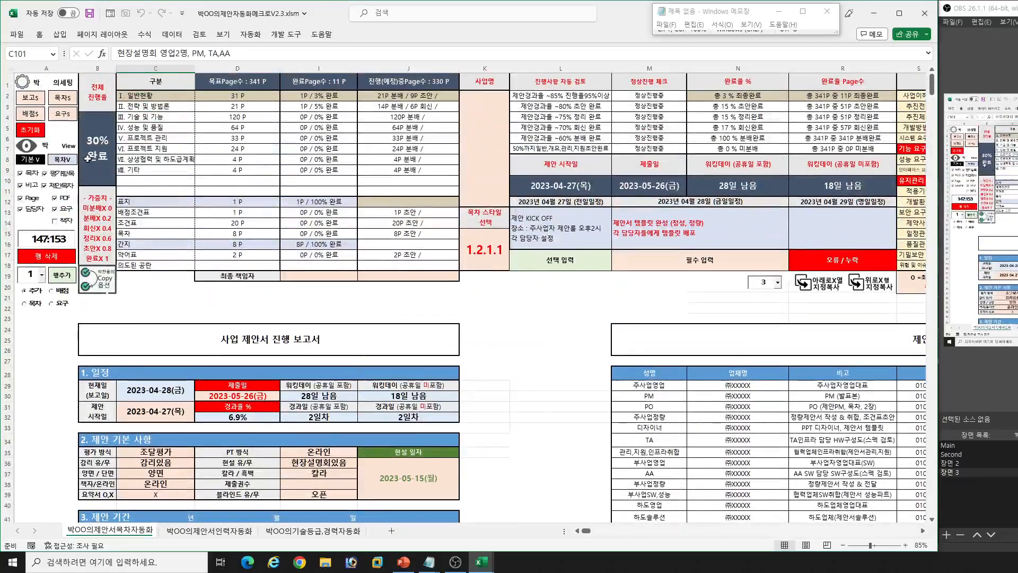
# - Return to the contents table view and look across row 135 as far as the 정담당자 and 부담당자 columns
pyautogui.click(56, 161)
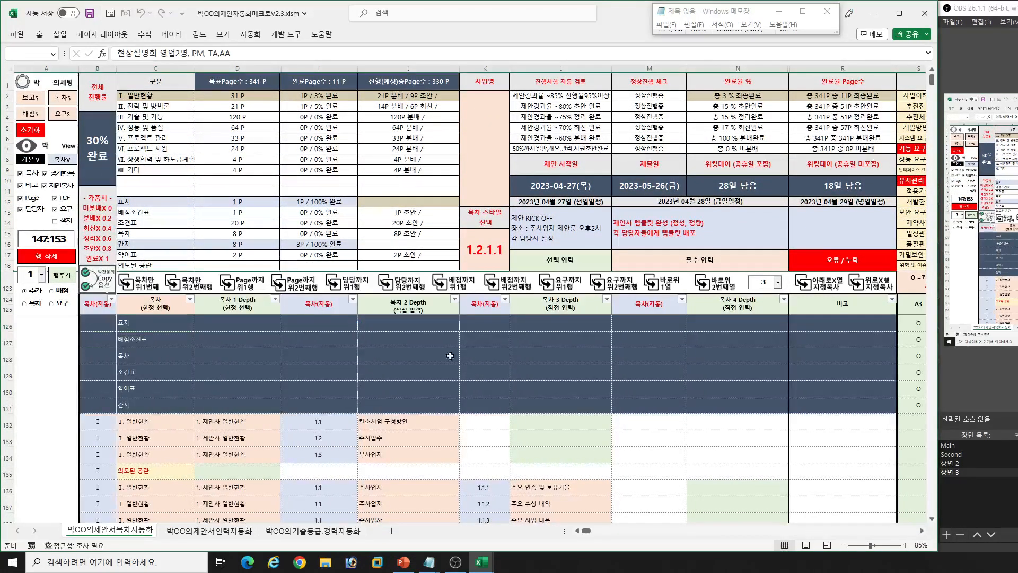
pyautogui.moveTo(568, 427); pyautogui.dragTo(583, 440)
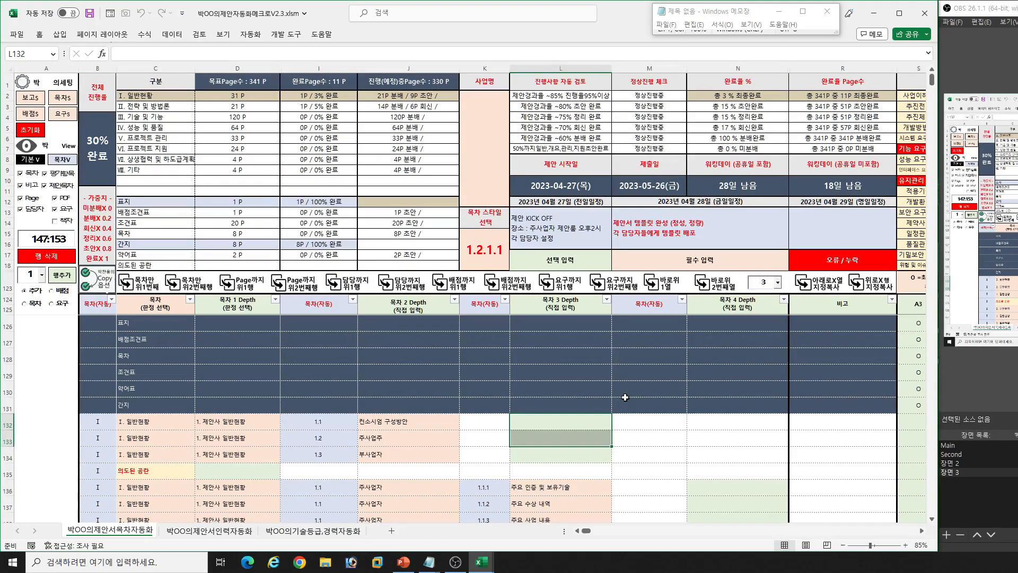
pyautogui.scroll(-2, 625, 397)
pyautogui.scroll(2, 625, 397)
pyautogui.click(652, 428)
pyautogui.press('Right')
pyautogui.press('Right')
pyautogui.press('Right')
pyautogui.press('Right')
pyautogui.press('Right')
pyautogui.press('Right')
pyautogui.press('Right')
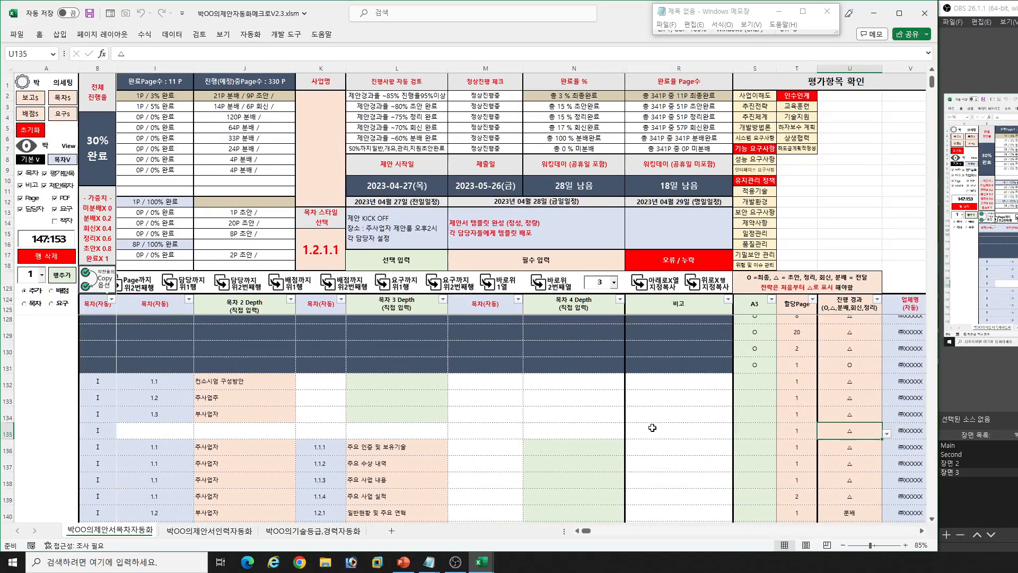
pyautogui.hscroll(1, 653, 428)
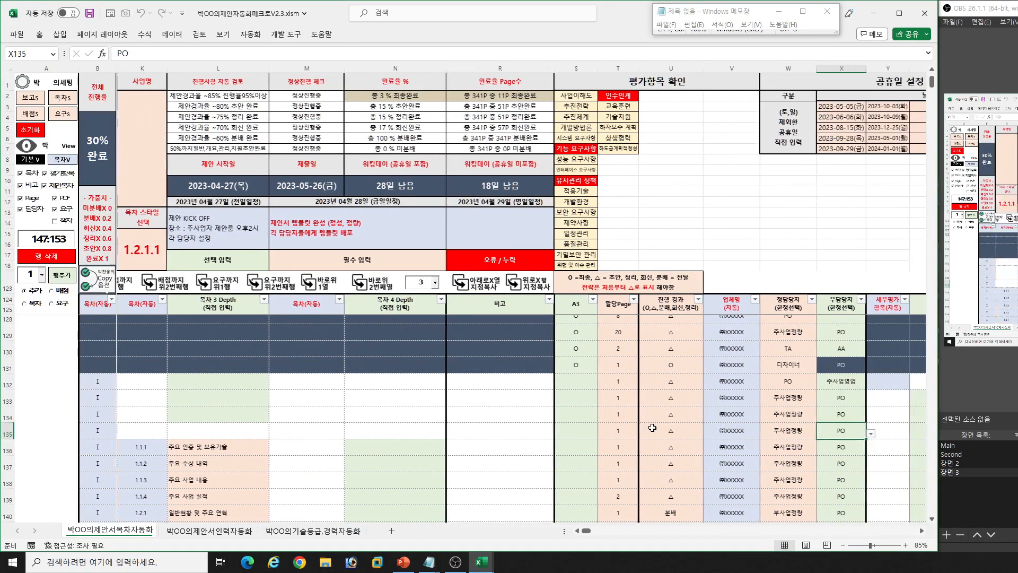
# - Set 정담당자 to PM in row 135 and to 관리,지원,인프라취합 in row 136
pyautogui.hotkey('alt', 'Down')
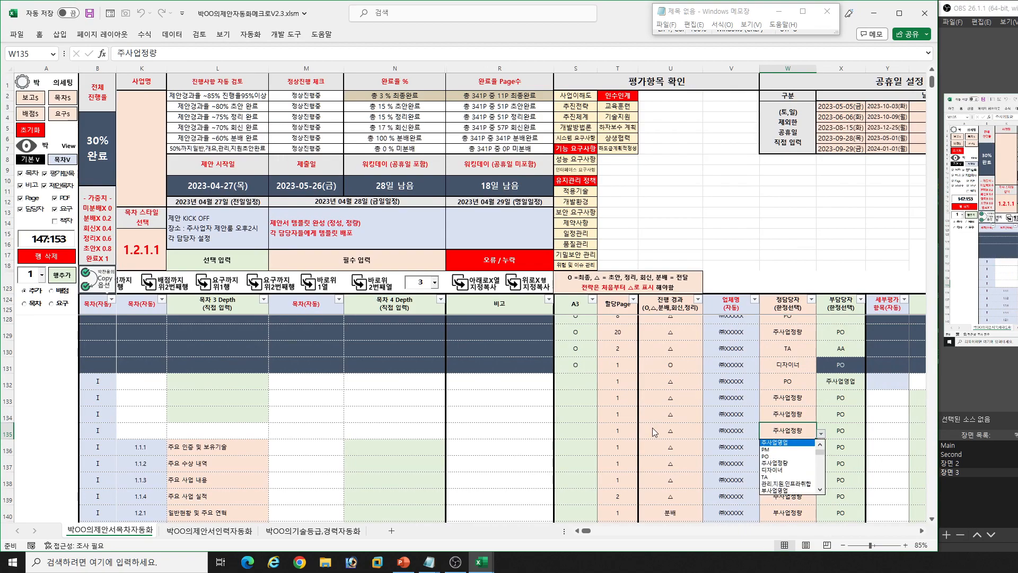
pyautogui.press('Down')
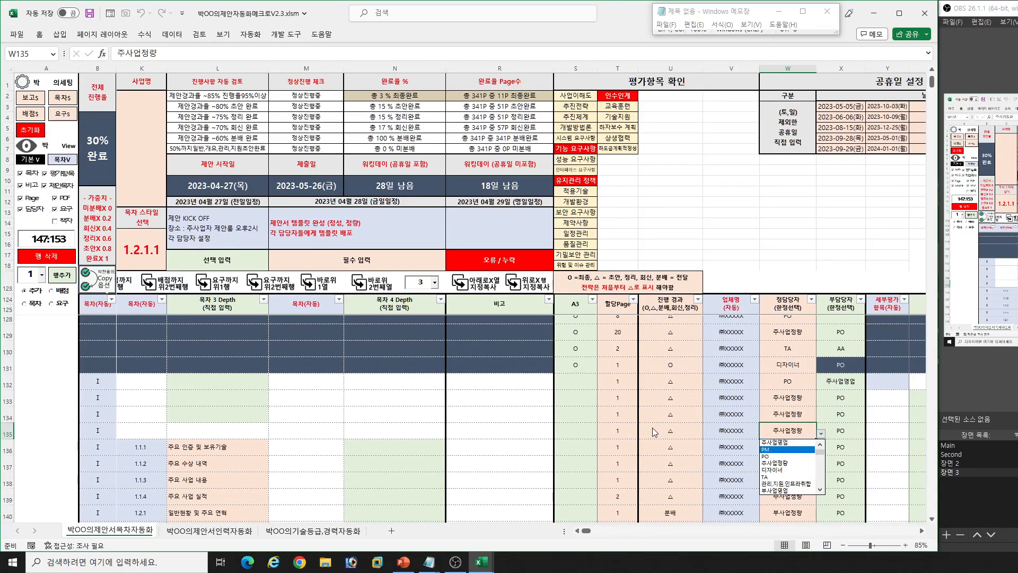
pyautogui.press('Return')
pyautogui.press('Return')
pyautogui.hotkey('alt', 'Down')
pyautogui.press('Down')
pyautogui.press('Down')
pyautogui.press('Down')
pyautogui.press('Return')
# - Review the 부담당자 assignments from row 136 down to row 158 and the neighbouring evaluation columns
pyautogui.press('Right')
pyautogui.press('Left')
pyautogui.press('Right')
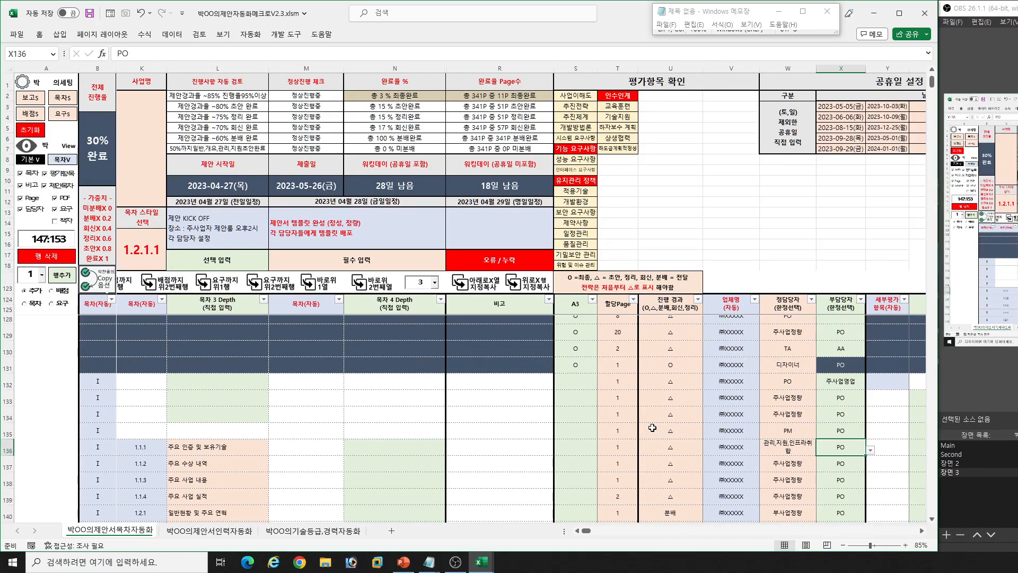
pyautogui.press('Down')
pyautogui.press('Down')
pyautogui.press('Down')
pyautogui.press('Down')
pyautogui.press('Down')
pyautogui.press('Down')
pyautogui.press('Down')
pyautogui.press('Down')
pyautogui.press('Down')
pyautogui.press('Down')
pyautogui.press('Down')
pyautogui.press('Down')
pyautogui.press('Down')
pyautogui.press('Down')
pyautogui.press('Down')
pyautogui.press('Down')
pyautogui.press('Down')
pyautogui.press('Down')
pyautogui.press('Down')
pyautogui.press('Down')
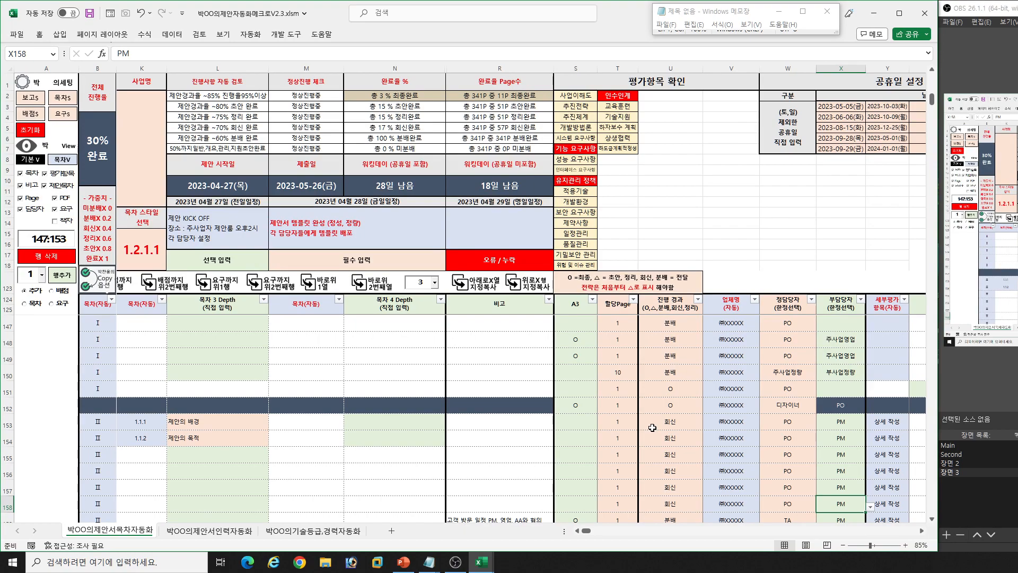
pyautogui.press('Right')
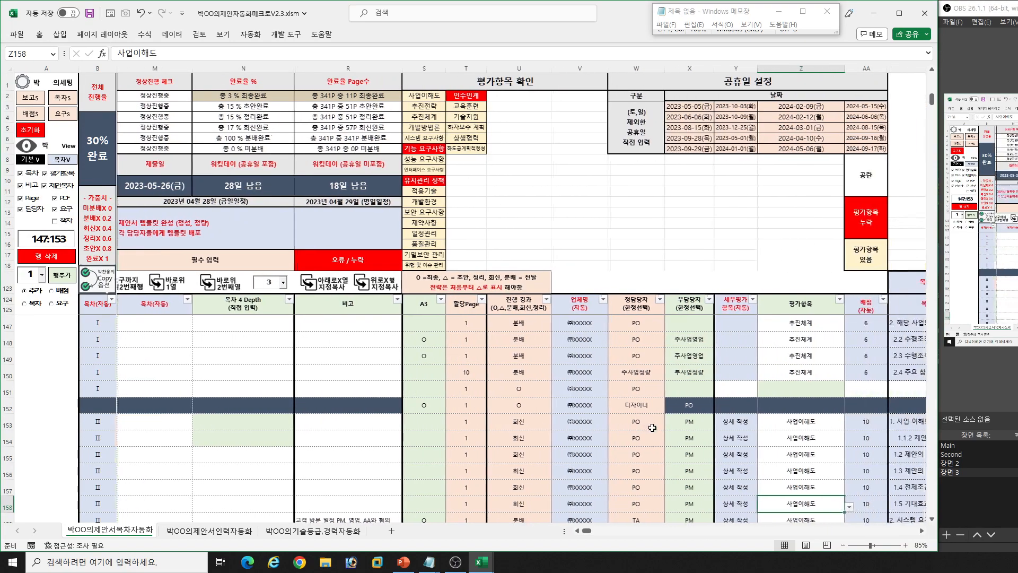
pyautogui.press('Left')
pyautogui.press('Left')
pyautogui.press('Right')
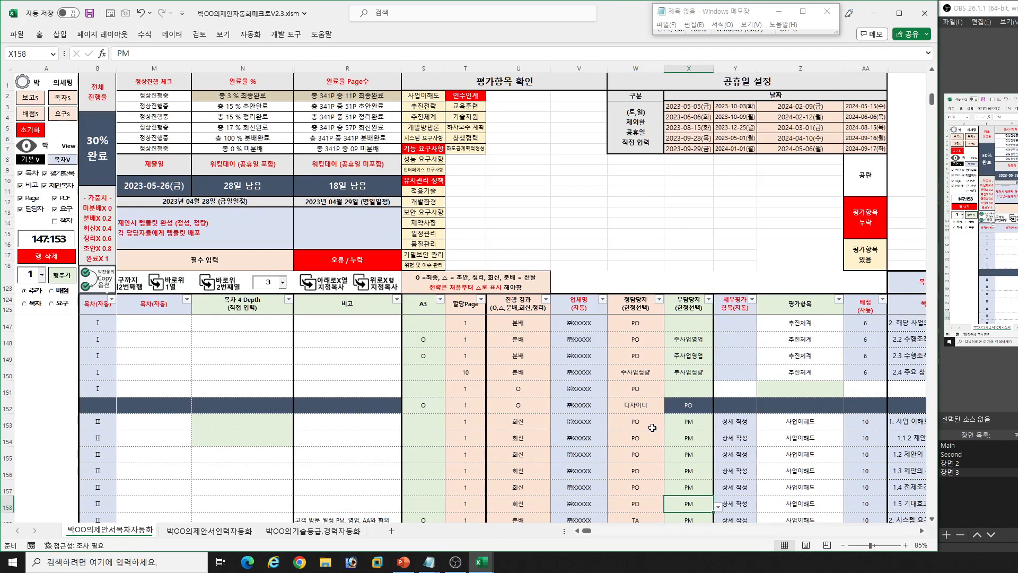
# - Examine the 업체명 and 평가항목 columns, including the 평가항목 choices offered for row 153
pyautogui.click(579, 423)
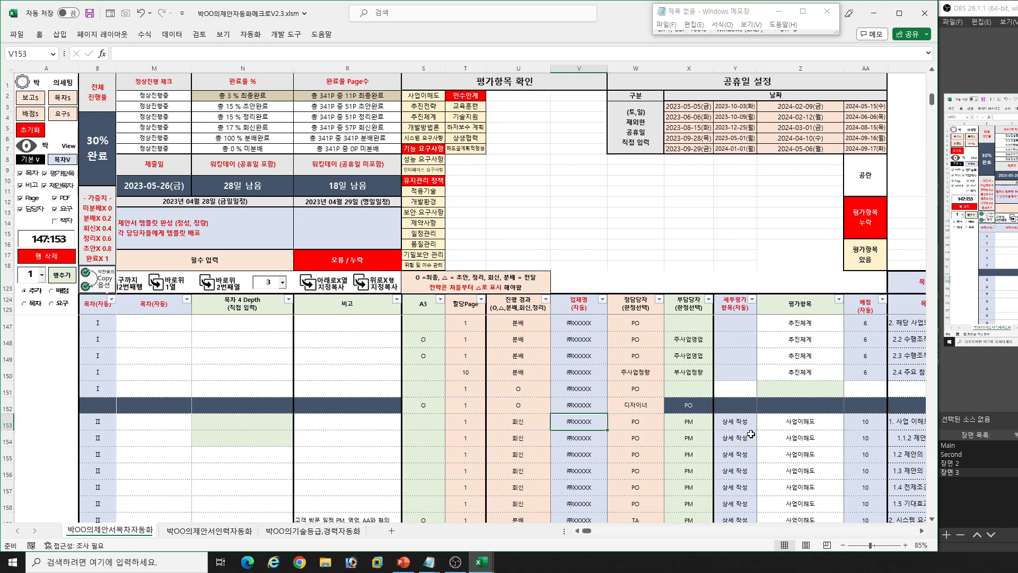
pyautogui.click(800, 453)
pyautogui.scroll(7, 804, 441)
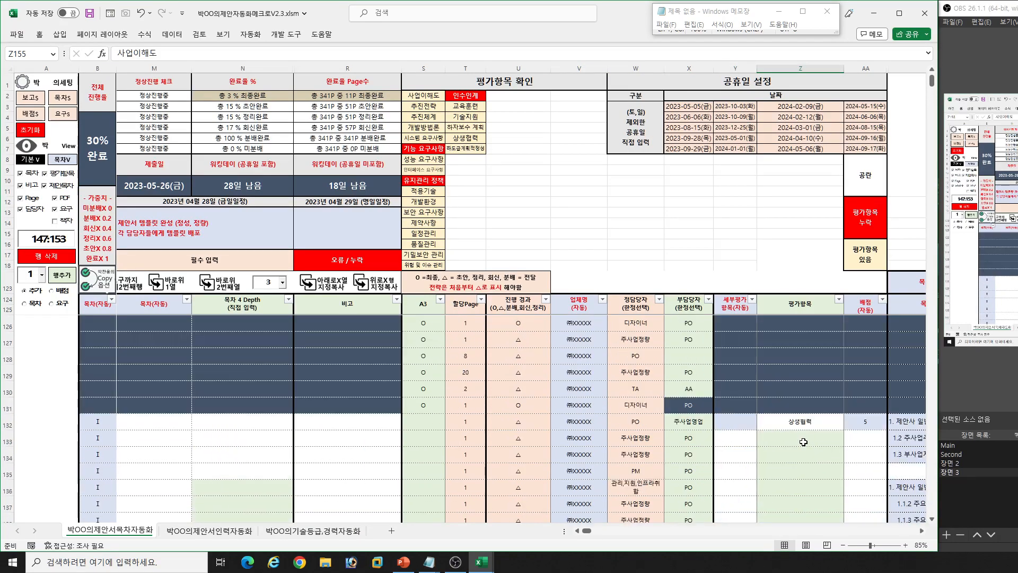
pyautogui.click(816, 425)
pyautogui.scroll(-4, 812, 451)
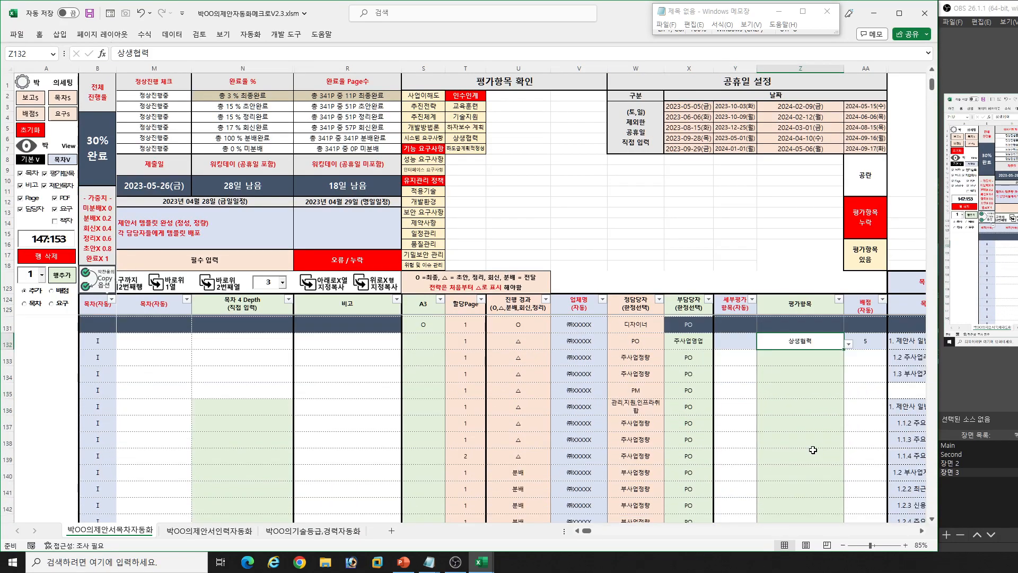
pyautogui.scroll(-2, 810, 445)
pyautogui.click(814, 450)
pyautogui.hotkey('alt', 'Down')
pyautogui.press('Down')
pyautogui.press('Down')
pyautogui.press('Down')
pyautogui.press('Down')
pyautogui.press('Down')
pyautogui.press('Return')
# - Look across row 153 from 배점 through the 목차글자, PDF and 조건표 columns to 요구사항 ID입력, and back
pyautogui.press('Right')
pyautogui.press('Right')
pyautogui.press('Right')
pyautogui.press('Right')
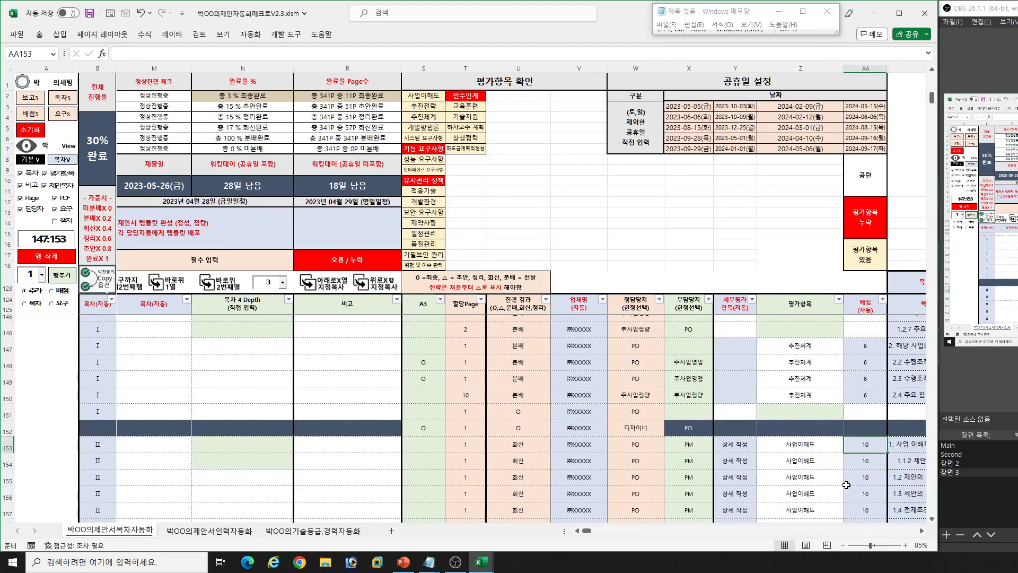
pyautogui.press('Right')
pyautogui.press('Right')
pyautogui.press('Right')
pyautogui.press('Right')
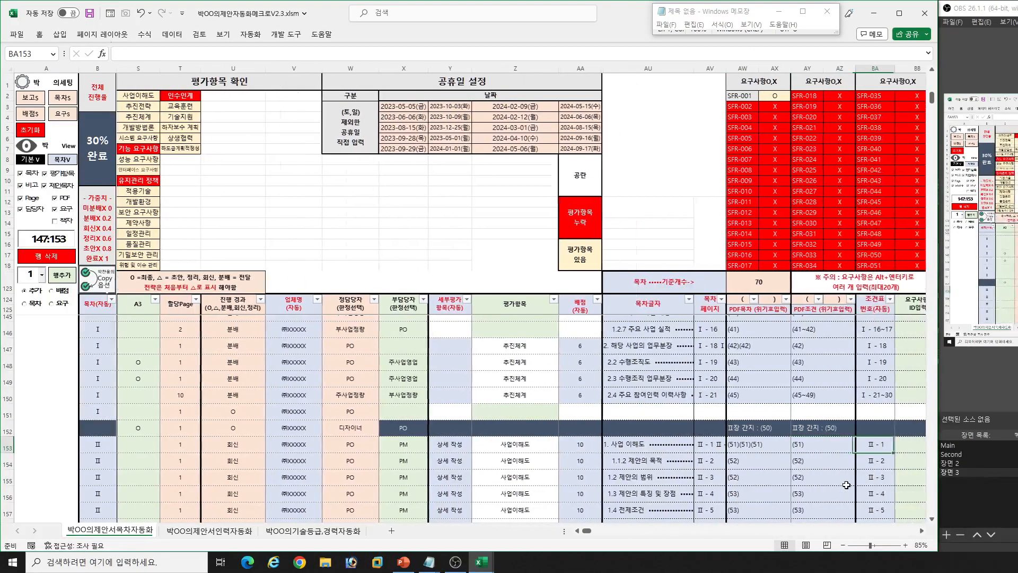
pyautogui.press('Left')
pyautogui.press('Left')
pyautogui.press('Left')
pyautogui.press('Left')
pyautogui.press('Left')
pyautogui.press('Left')
pyautogui.press('Left')
pyautogui.press('Left')
pyautogui.press('Left')
pyautogui.press('Left')
pyautogui.press('Left')
pyautogui.press('Left')
pyautogui.press('Left')
pyautogui.press('Left')
pyautogui.press('Left')
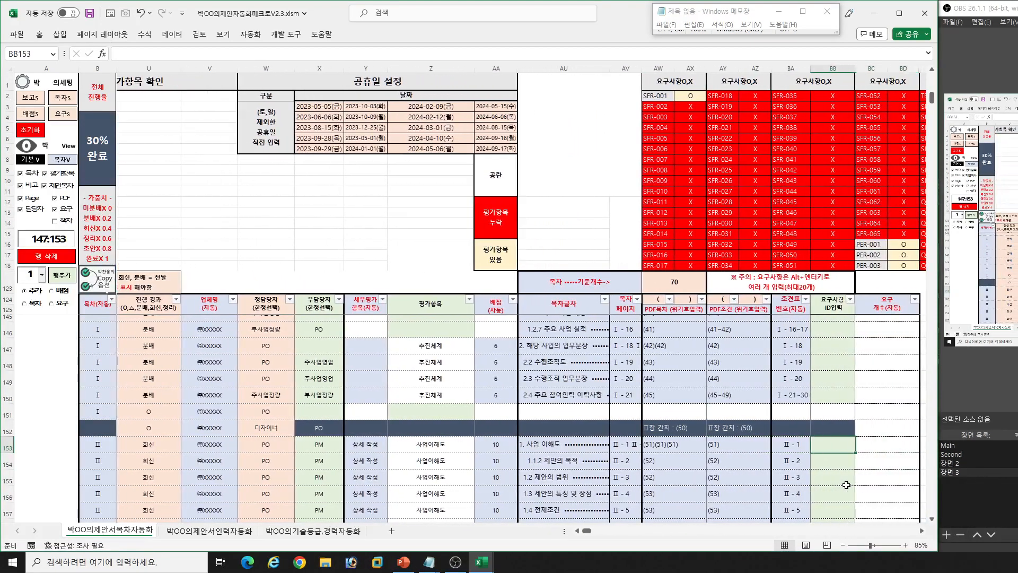
pyautogui.press('Left')
pyautogui.press('Left')
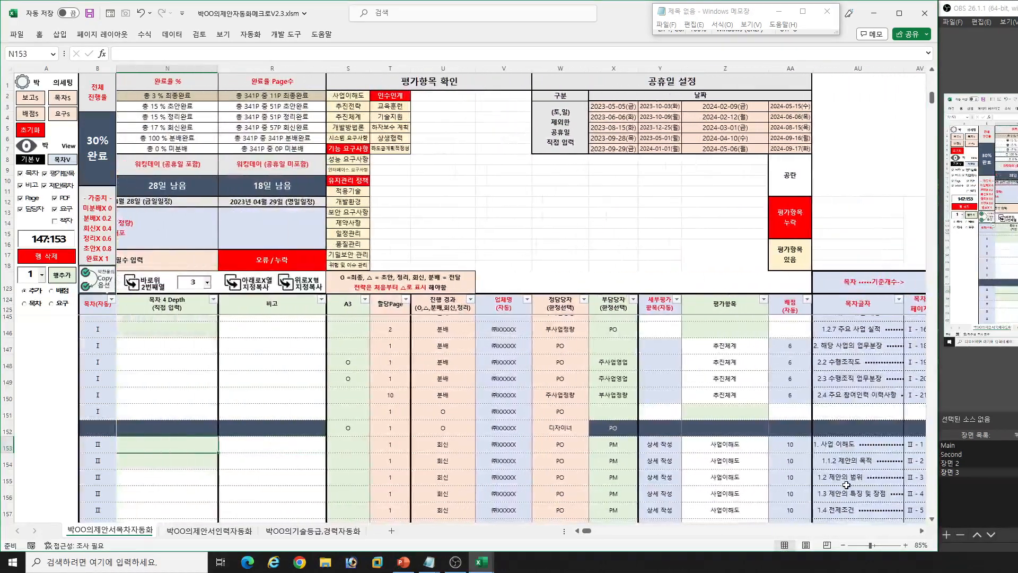
# - Fill the empty 평가항목 cells of rows 138 to 143 with 기능 요구사항, one of the items flagged under 평가항목 확인
pyautogui.click(335, 150)
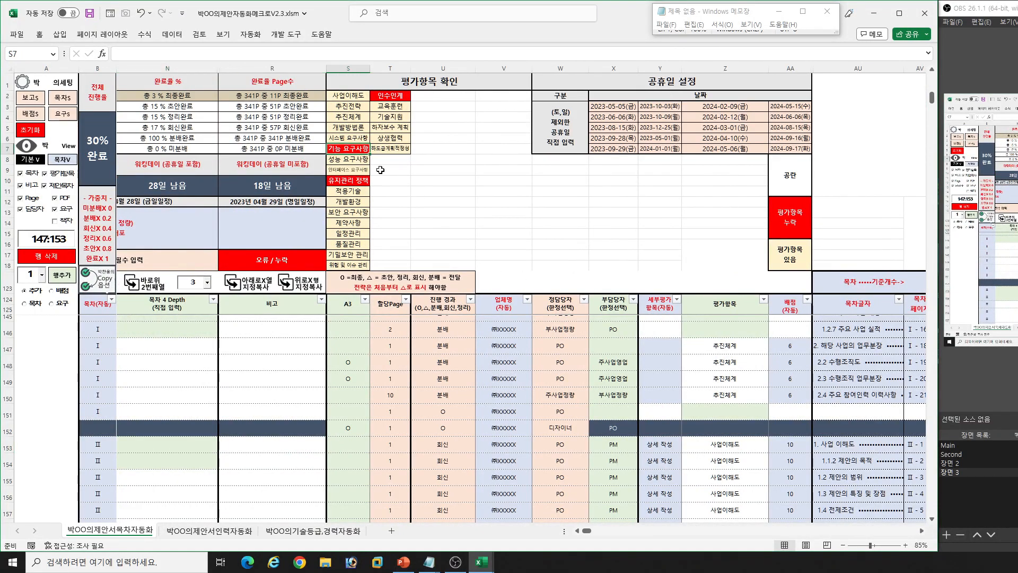
pyautogui.click(731, 416)
pyautogui.scroll(3, 768, 437)
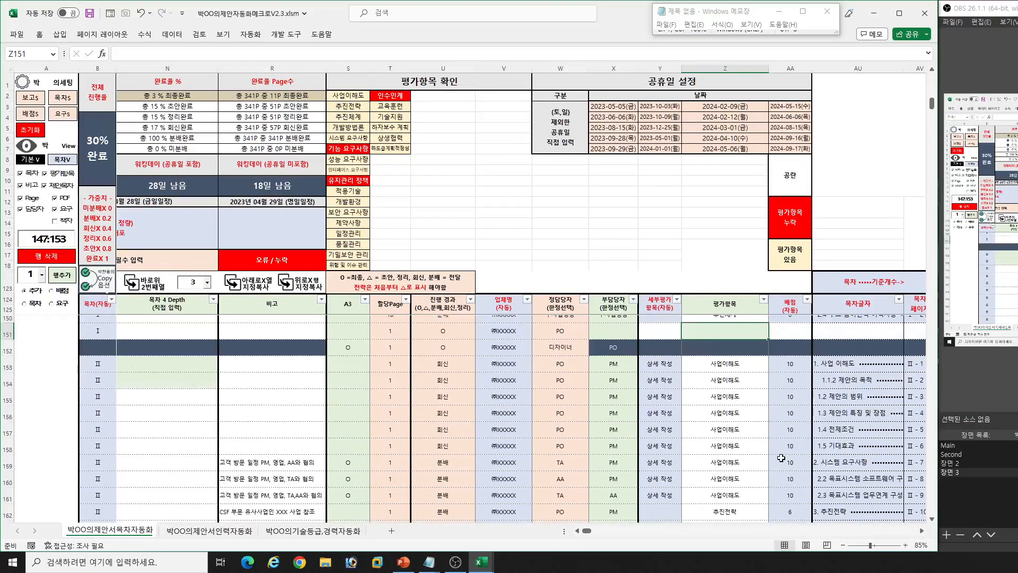
pyautogui.moveTo(726, 353); pyautogui.dragTo(725, 446)
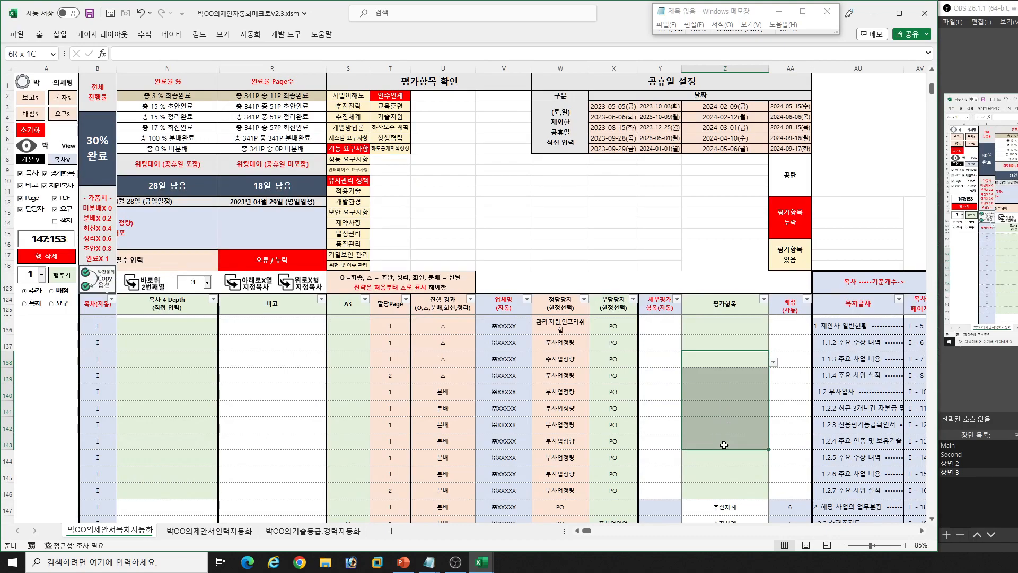
pyautogui.hotkey('alt', 'Down')
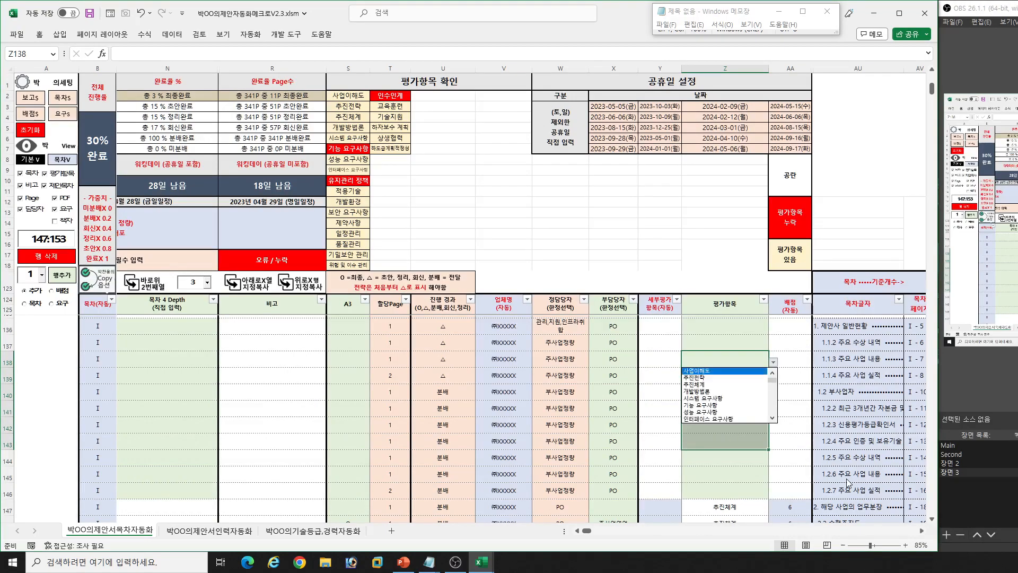
pyautogui.press('Down')
pyautogui.press('Down')
pyautogui.press('Down')
pyautogui.press('Down')
pyautogui.press('Down')
pyautogui.press('Down')
pyautogui.press('Return')
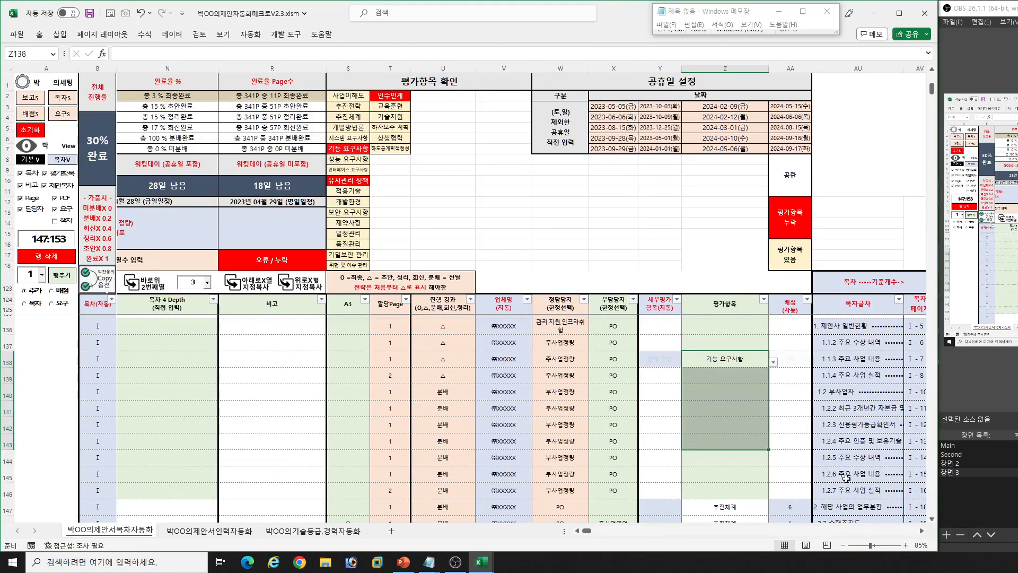
pyautogui.hotkey('ctrl', 'd')
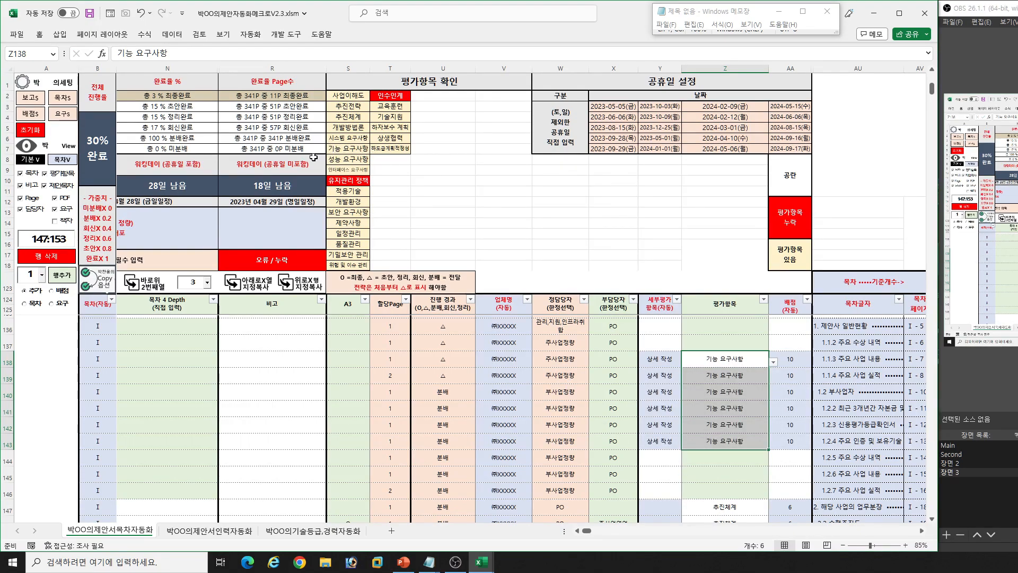
# - Fill the 평가항목 cells of rows 144 to 146 with 유지관리 정책
pyautogui.click(720, 463)
pyautogui.hotkey('alt', 'Down')
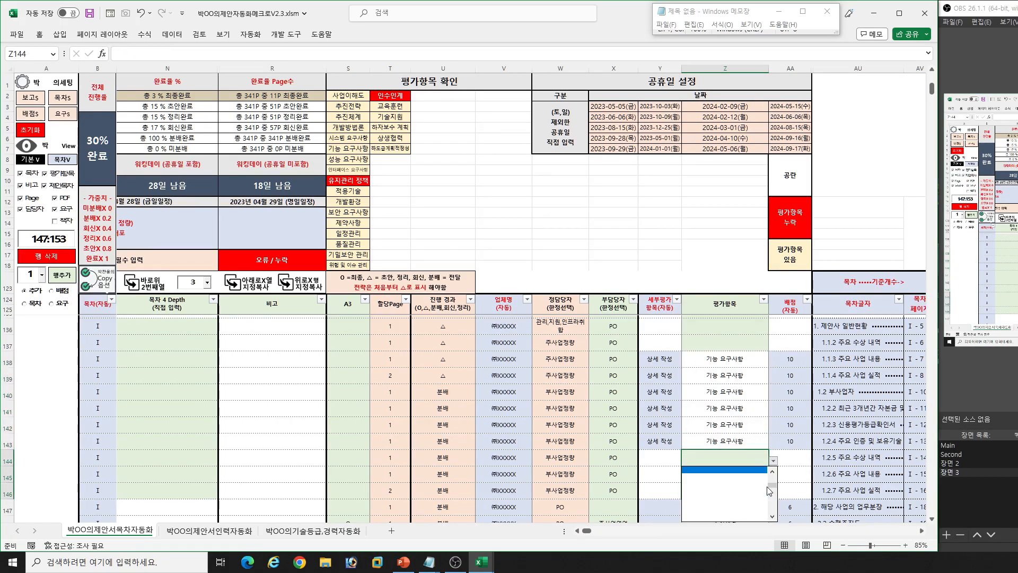
pyautogui.press('Down')
pyautogui.press('Down')
pyautogui.press('Down')
pyautogui.press('Down')
pyautogui.press('Down')
pyautogui.press('Down')
pyautogui.press('Down')
pyautogui.press('Down')
pyautogui.press('Return')
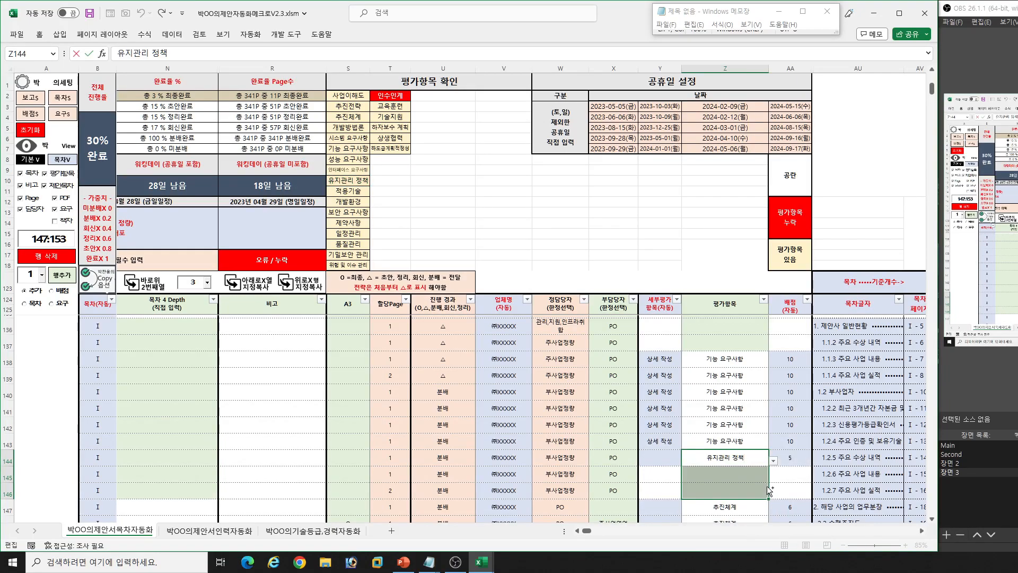
pyautogui.moveTo(770, 491); pyautogui.dragTo(938, 445)
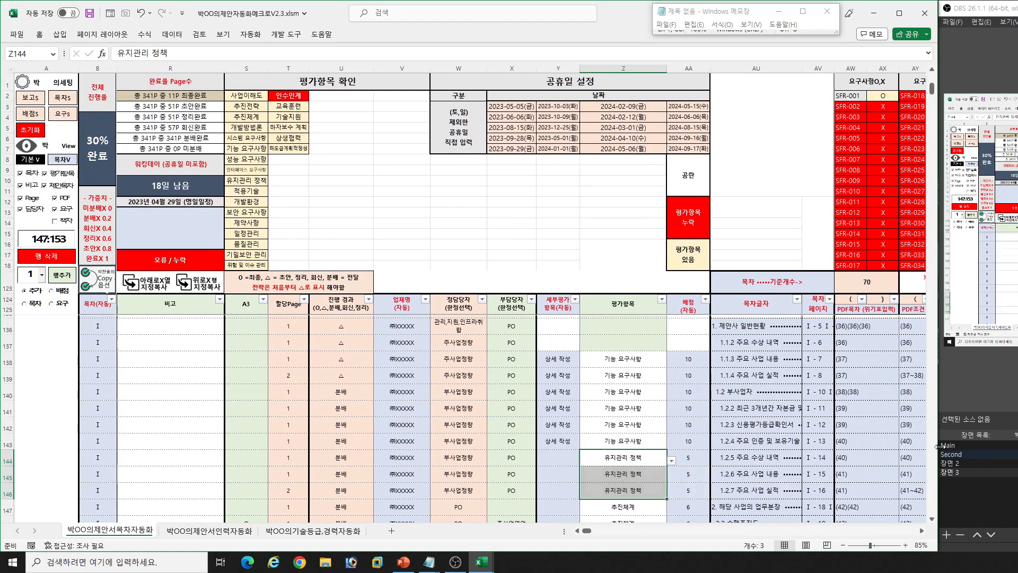
# - Check the 평가항목 확인 list and look along row 140 from 평가항목 to the 조건표 번호 column
pyautogui.click(287, 102)
pyautogui.click(635, 391)
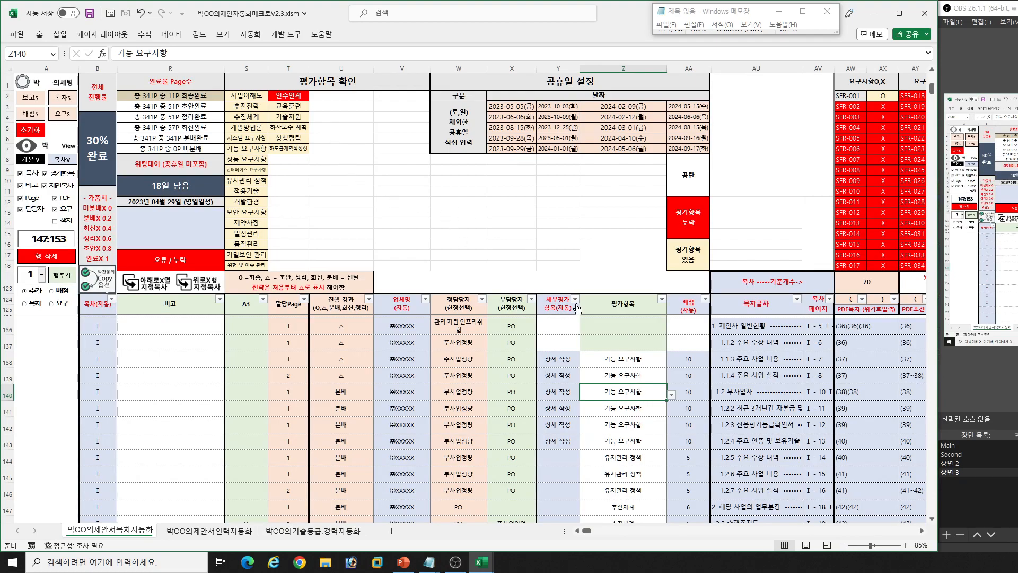
pyautogui.click(796, 394)
pyautogui.press('Right')
pyautogui.press('Right')
pyautogui.press('Right')
pyautogui.press('Right')
pyautogui.press('Right')
pyautogui.press('Right')
pyautogui.press('Right')
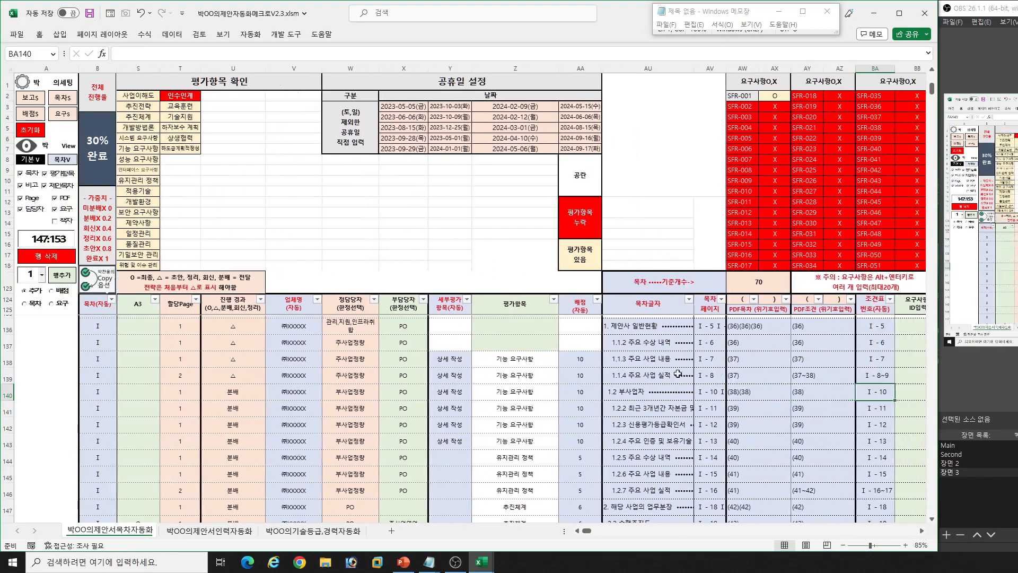
# - Look down the 요구사항 ID입력 column to the already filled entries around row 282
pyautogui.click(616, 321)
pyautogui.press('Right')
pyautogui.press('Right')
pyautogui.press('Right')
pyautogui.press('Right')
pyautogui.press('Right')
pyautogui.press('Right')
pyautogui.press('Right')
pyautogui.press('Right')
pyautogui.press('Right')
pyautogui.press('Right')
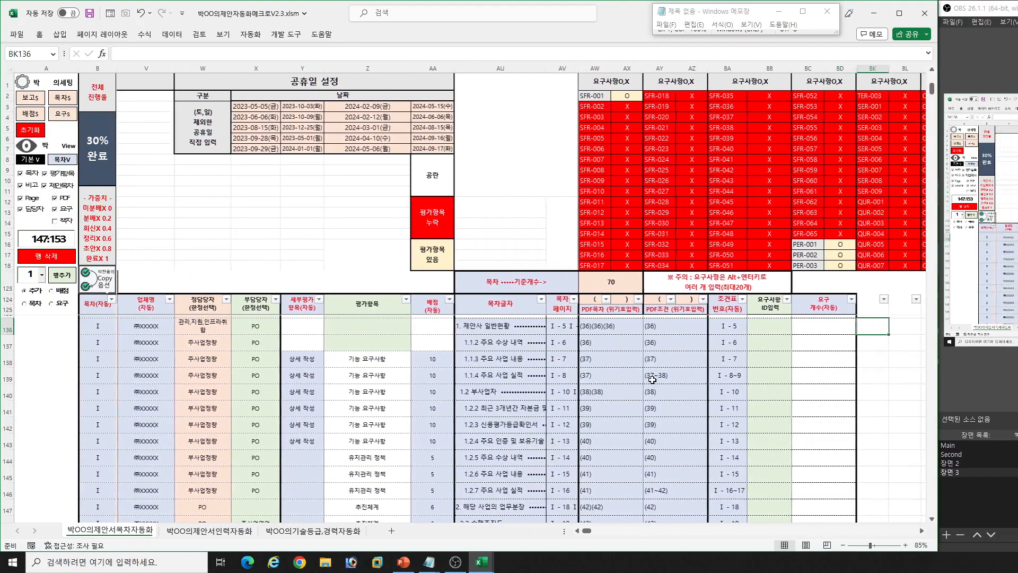
pyautogui.click(817, 332)
pyautogui.click(758, 332)
pyautogui.scroll(-6, 778, 421)
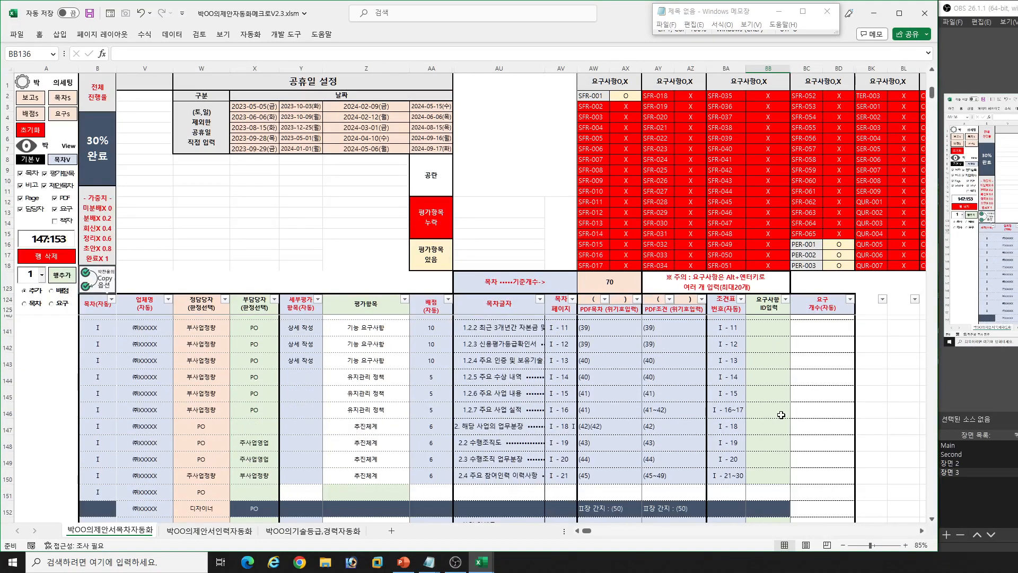
pyautogui.scroll(-5, 770, 401)
pyautogui.click(770, 400)
pyautogui.hotkey('ctrl', 'Down')
pyautogui.hotkey('ctrl', 'Down')
pyautogui.scroll(-2, 755, 411)
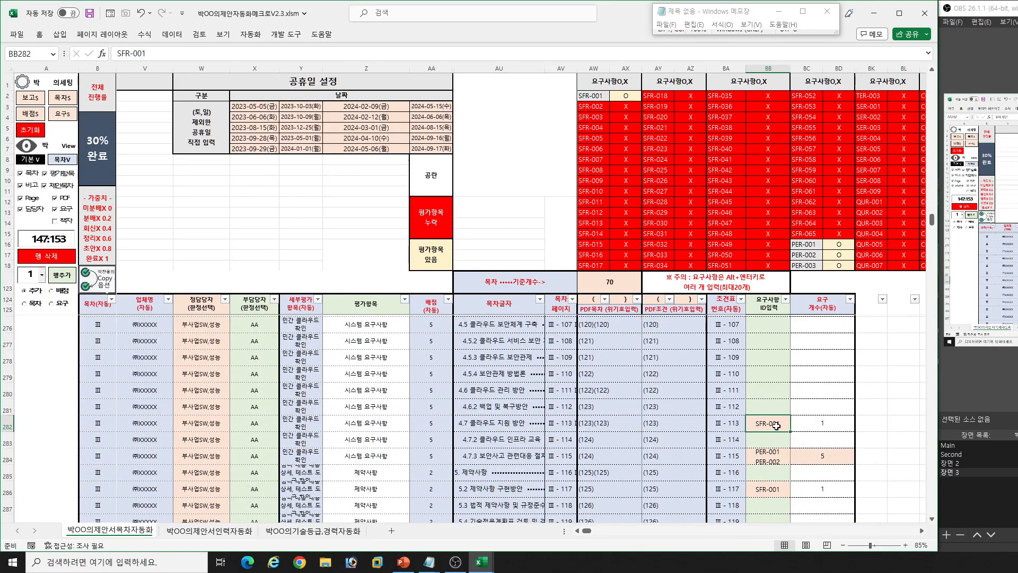
# - Enter the flagged requirement SFR-002 in the 요구사항 ID입력 cell of row 279 (4.5.4 보안관제 방법론)
pyautogui.click(602, 107)
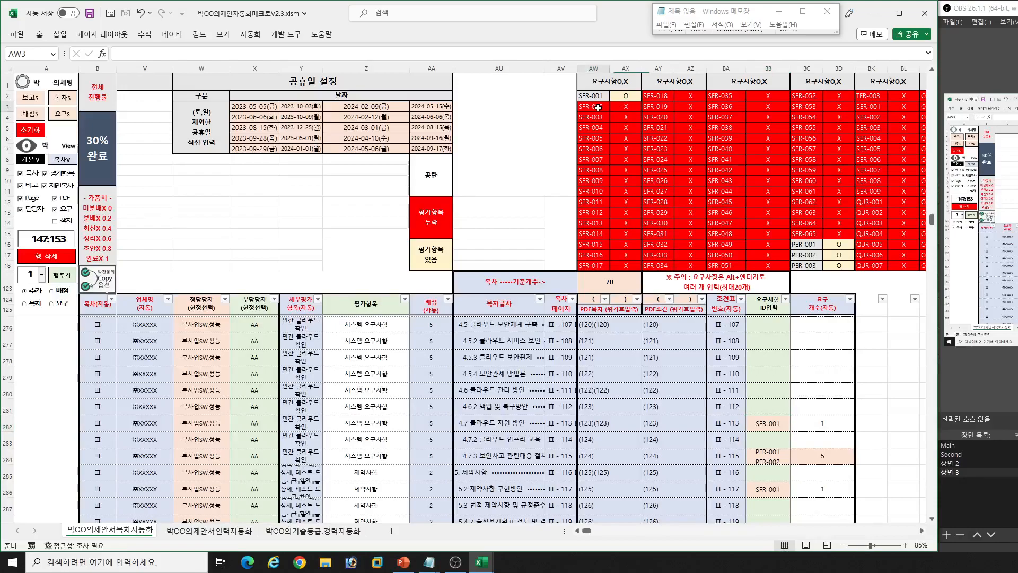
pyautogui.click(771, 374)
pyautogui.write('=')
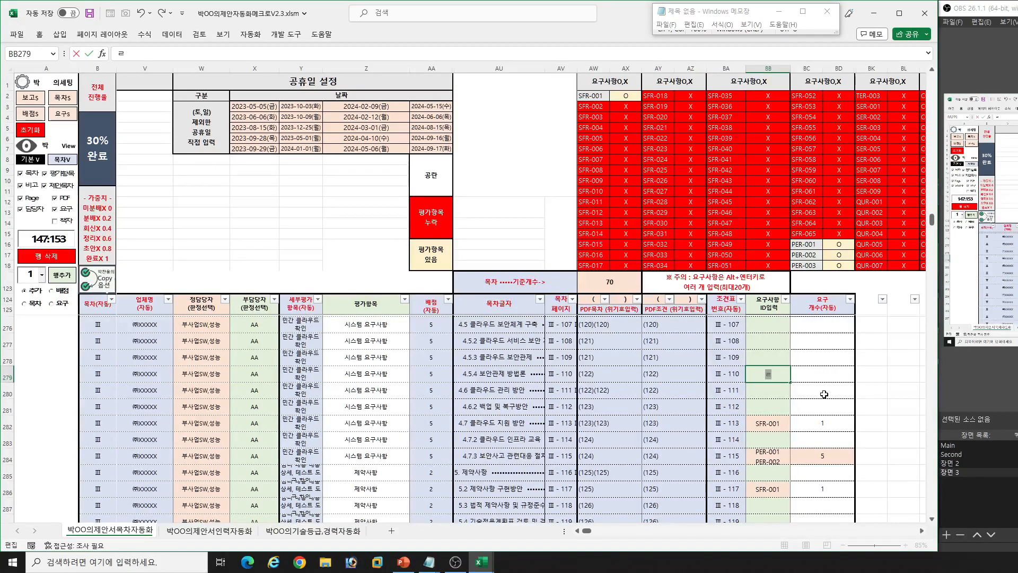
pyautogui.write('s')
pyautogui.press('BackSpace')
pyautogui.press('BackSpace')
pyautogui.write('SFR-002')
pyautogui.press('Return')
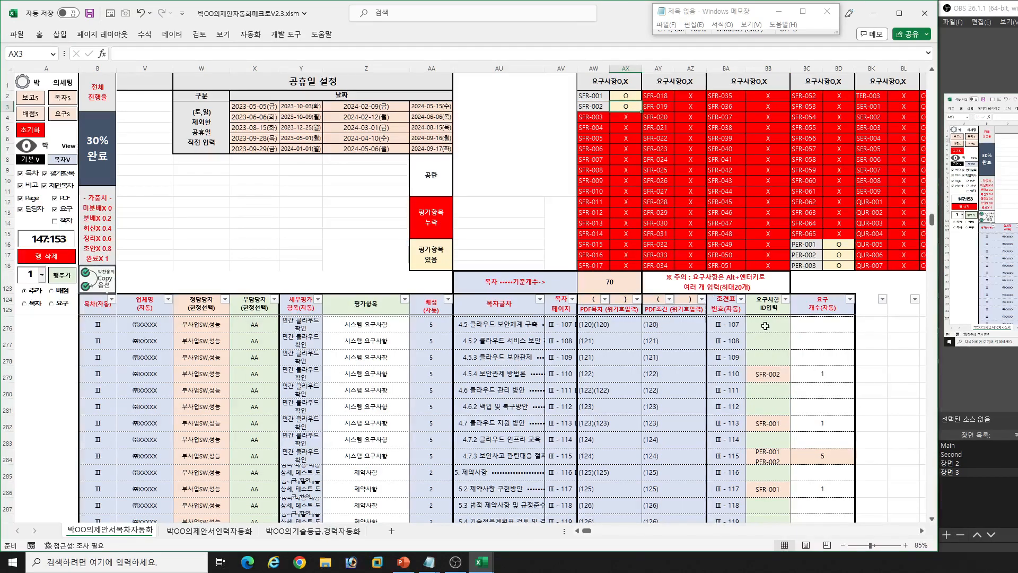
# - Add SFR-003 and SFR-004 on separate lines in cell BB279 and check the row's 요구개수
pyautogui.click(770, 375)
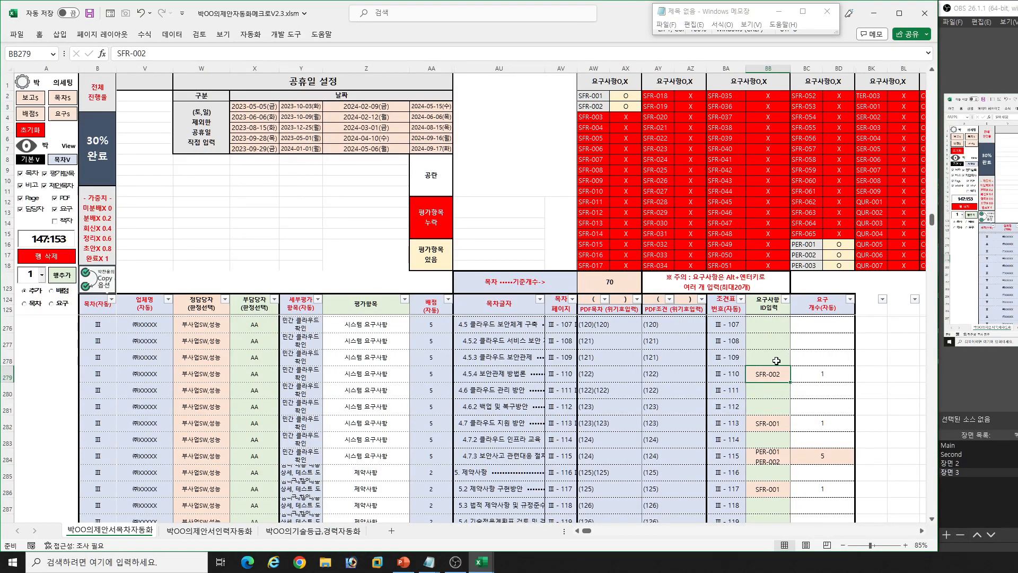
pyautogui.click(7, 376)
pyautogui.click(769, 374)
pyautogui.press('F2')
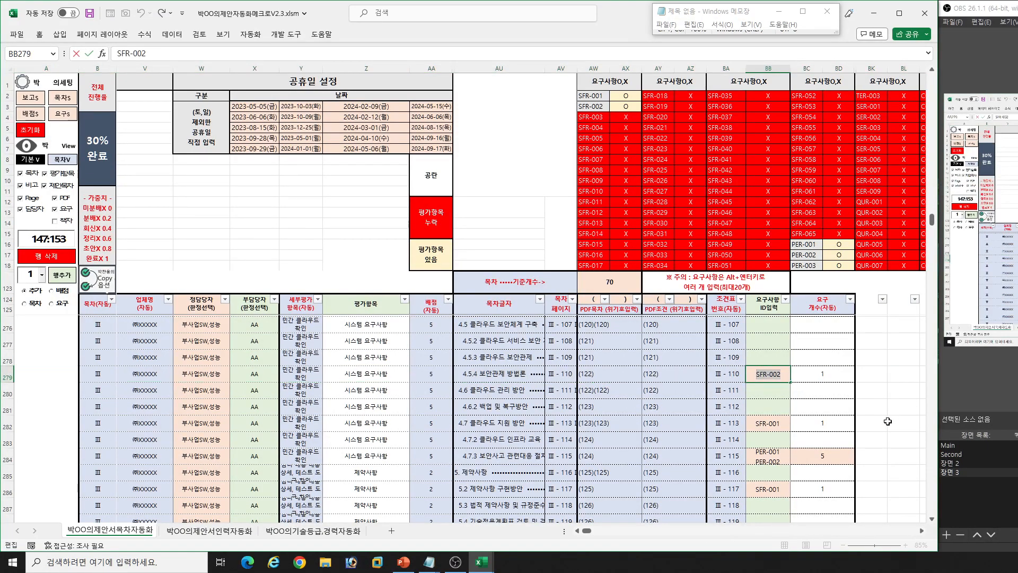
pyautogui.hotkey('alt', 'Return')
pyautogui.write('SFR-003')
pyautogui.hotkey('alt', 'Return')
pyautogui.write('SFR-00')
pyautogui.press('Return')
pyautogui.click(828, 374)
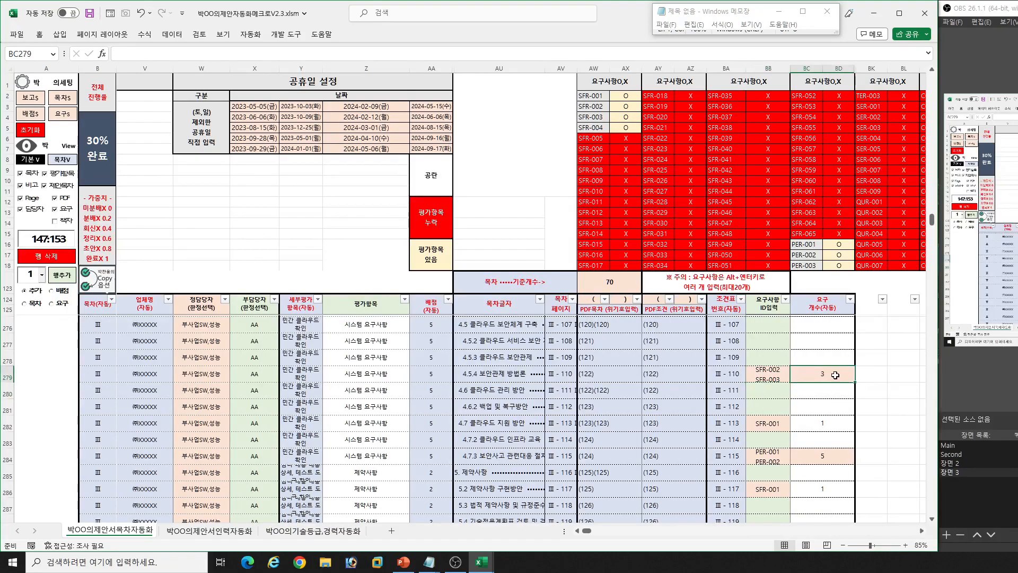
pyautogui.click(772, 368)
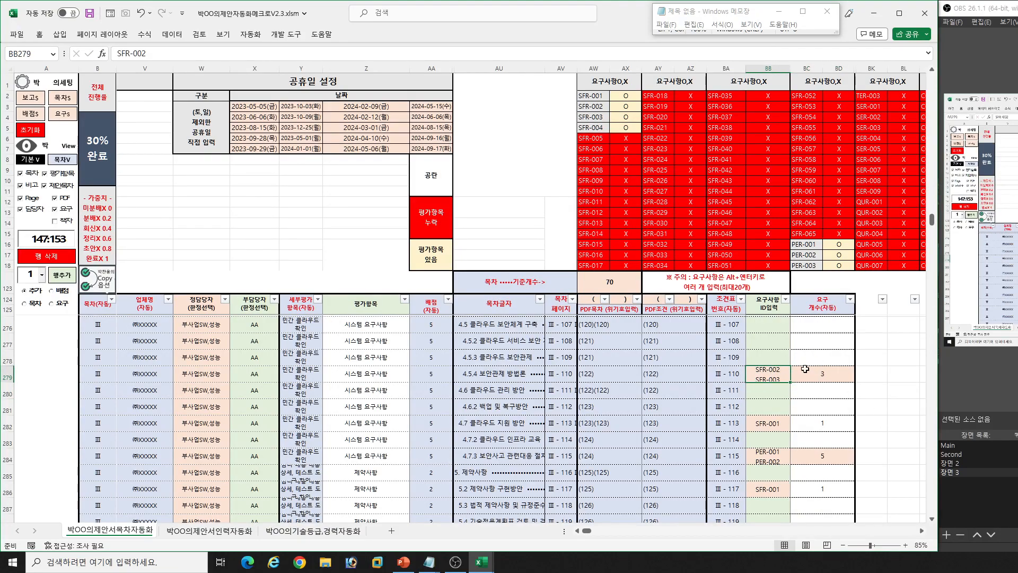
pyautogui.click(825, 374)
pyautogui.click(774, 375)
pyautogui.click(817, 377)
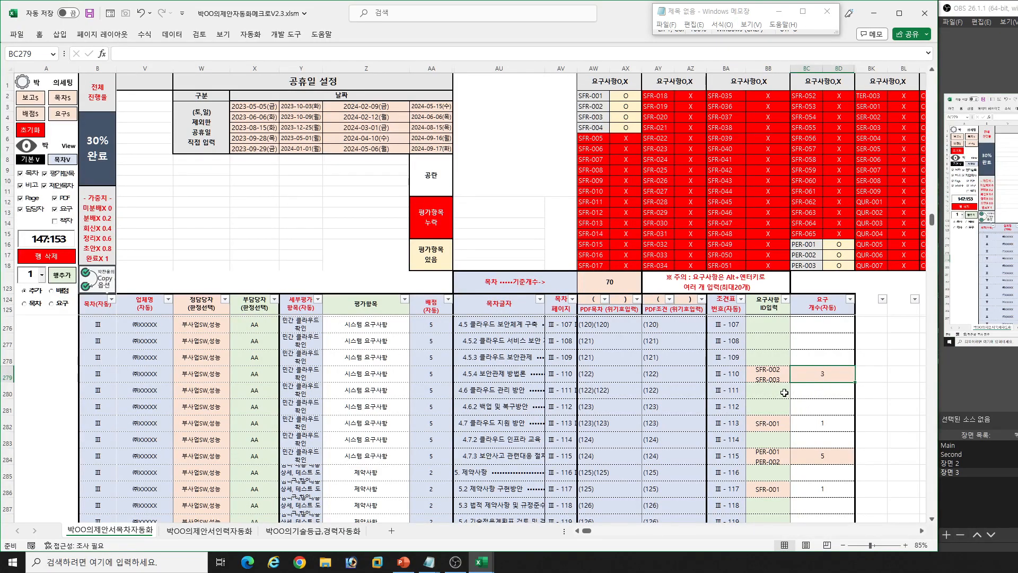
# - Remove the SFR-004 line from the 요구사항 ID입력 cell of row 279
pyautogui.click(773, 374)
pyautogui.press('F2')
pyautogui.hotkey('shift', 'Home')
pyautogui.press('Delete')
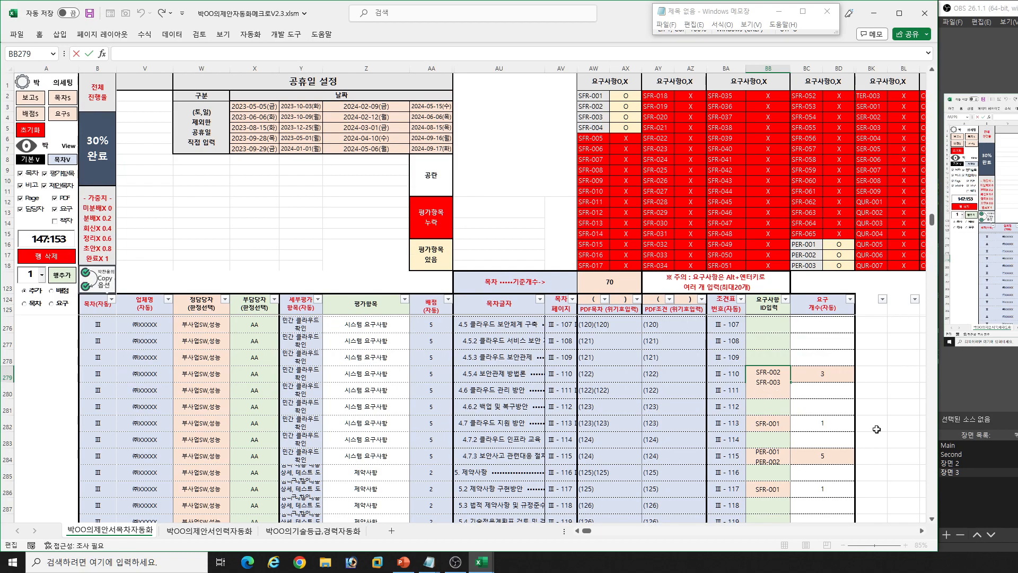
pyautogui.press('BackSpace')
pyautogui.press('Return')
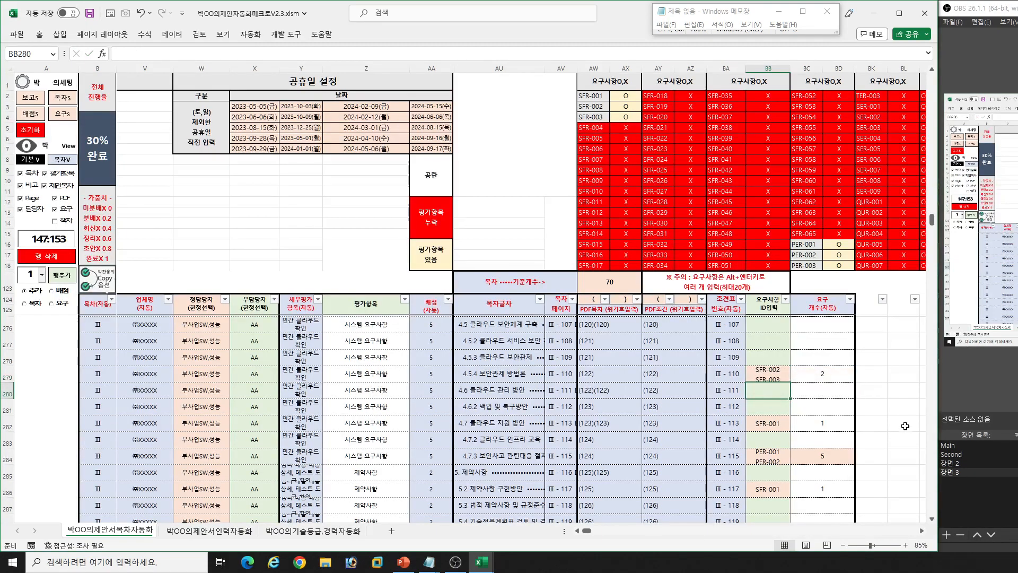
# - Add SFR-004 again on a new line in cell BB279 and check the row's 요구개수
pyautogui.click(768, 368)
pyautogui.press('F2')
pyautogui.hotkey('alt', 'Return')
pyautogui.write('SFR-004')
pyautogui.press('Return')
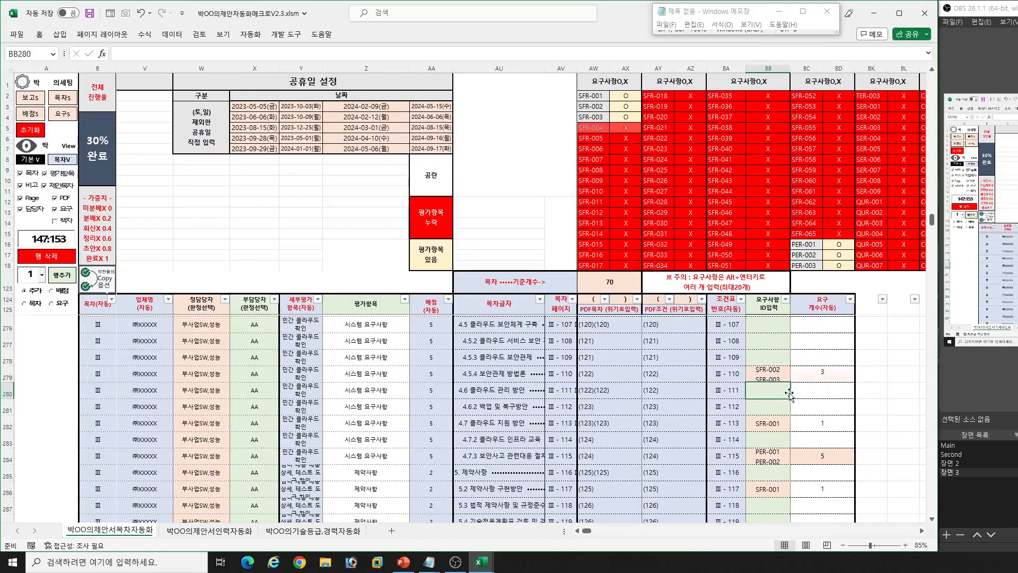
pyautogui.click(812, 371)
pyautogui.click(769, 372)
pyautogui.click(799, 371)
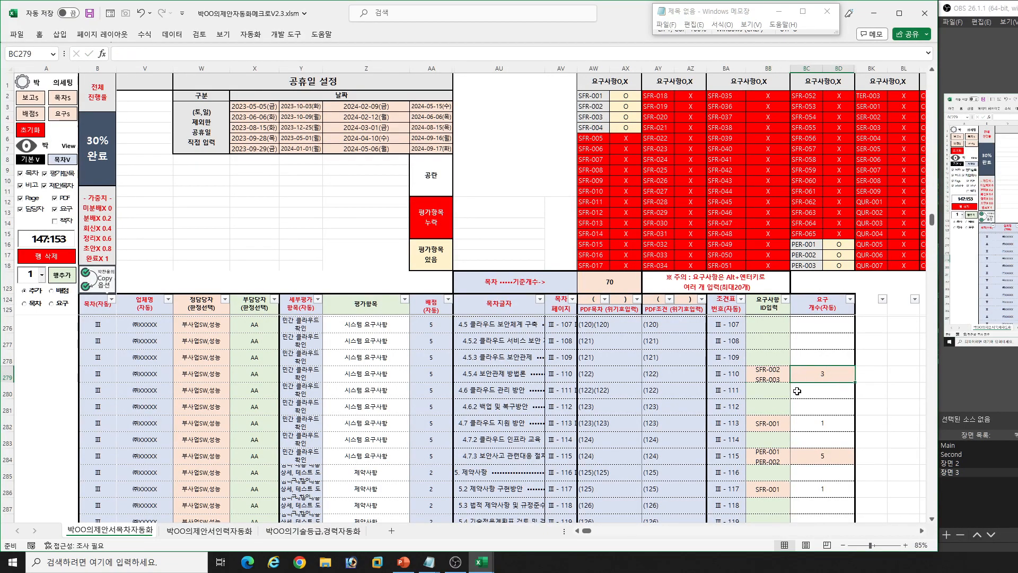
# - Look through the 목차글자, 목차 페이지 and PDF목차 columns from row 279 up to the first rows, and back down
pyautogui.click(625, 378)
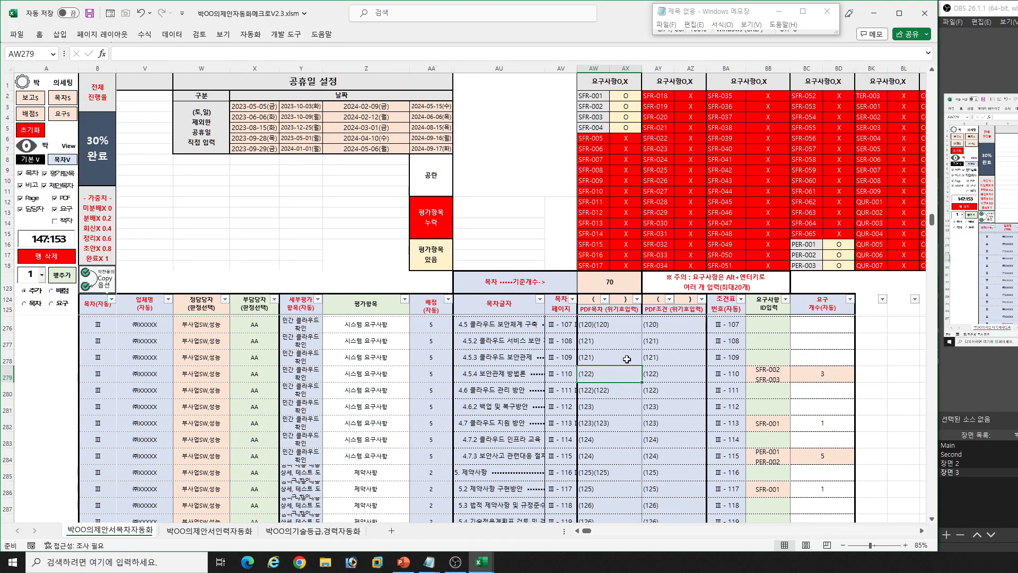
pyautogui.click(495, 350)
pyautogui.click(567, 327)
pyautogui.scroll(3, 594, 391)
pyautogui.scroll(20, 594, 391)
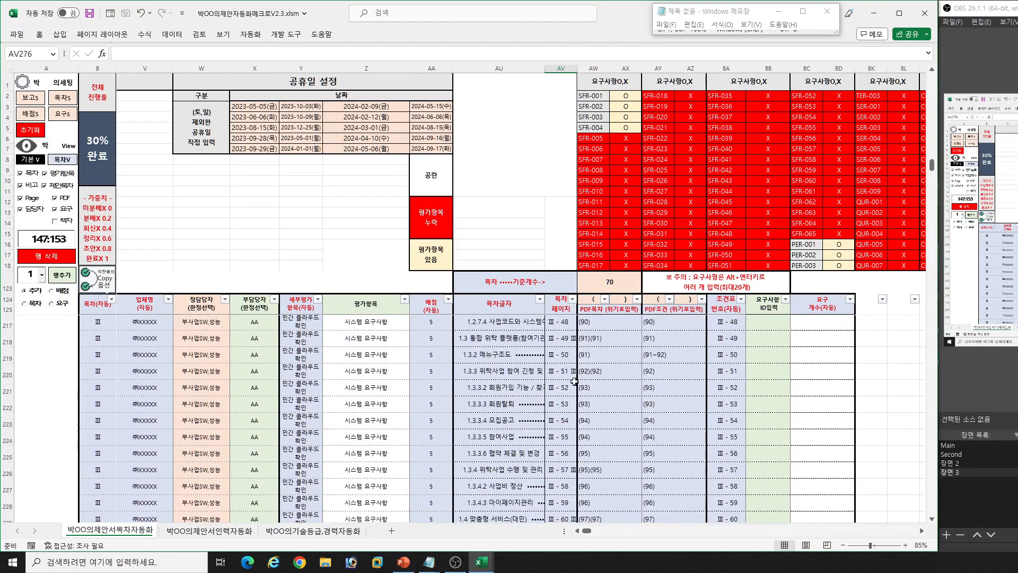
pyautogui.scroll(6, 572, 378)
pyautogui.click(560, 395)
pyautogui.click(560, 345)
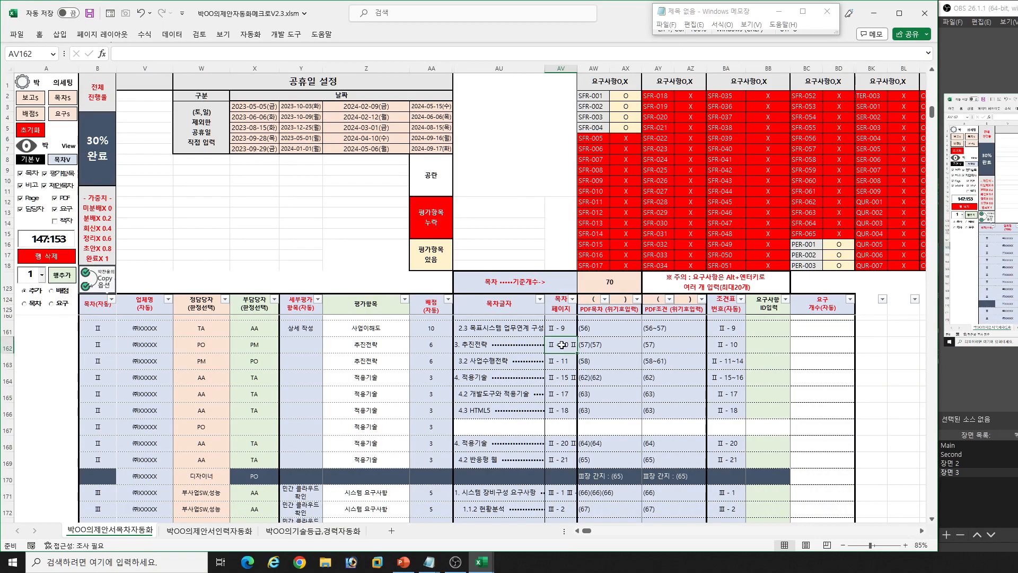
pyautogui.scroll(8, 563, 321)
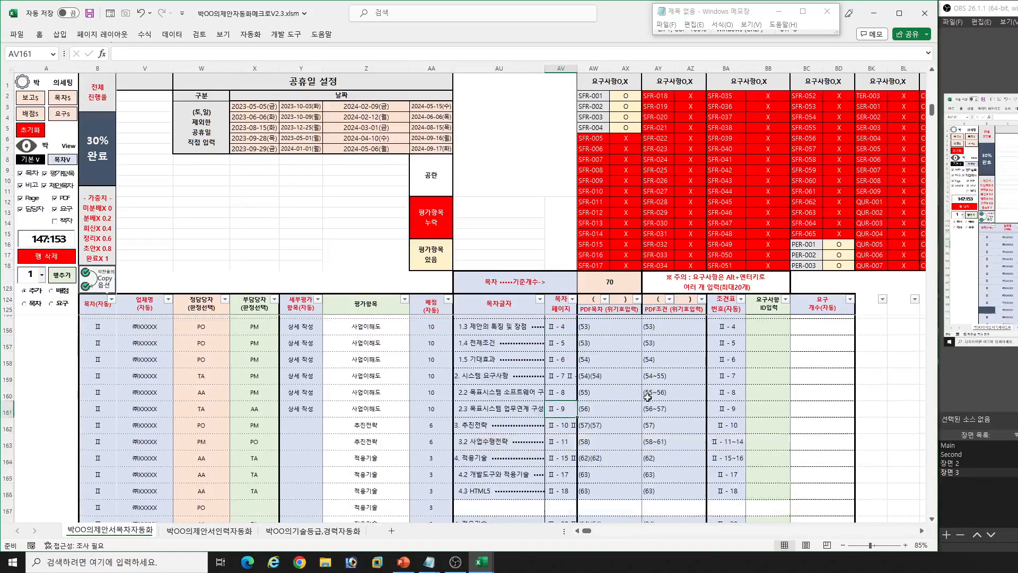
pyautogui.click(610, 339)
pyautogui.scroll(3, 678, 375)
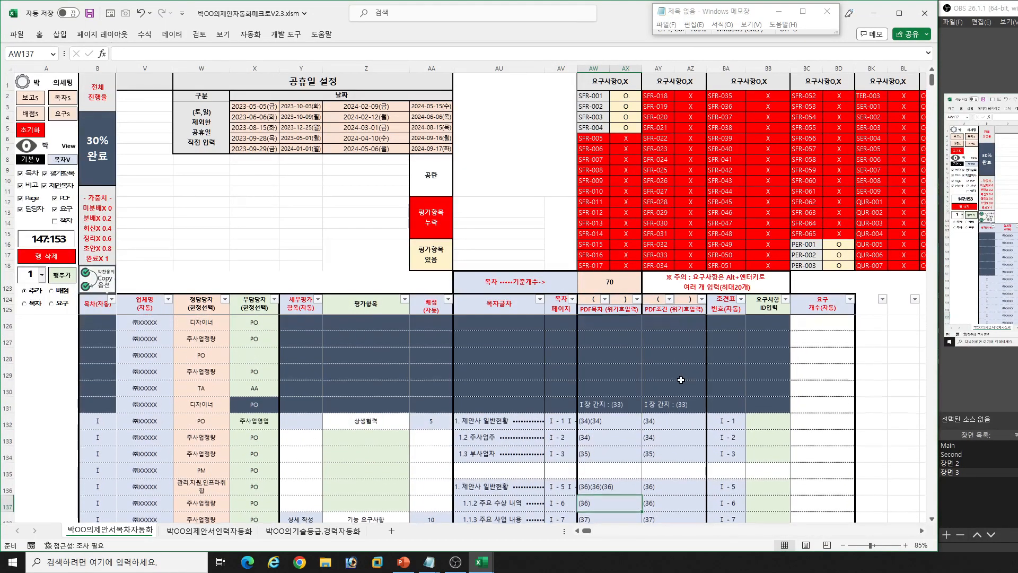
pyautogui.scroll(-15, 765, 430)
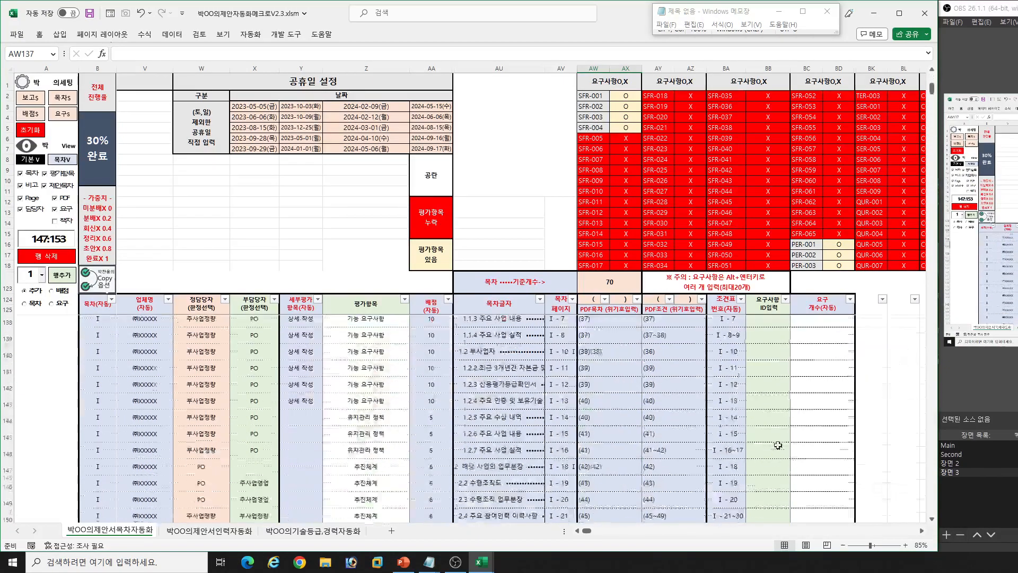
pyautogui.scroll(-16, 765, 431)
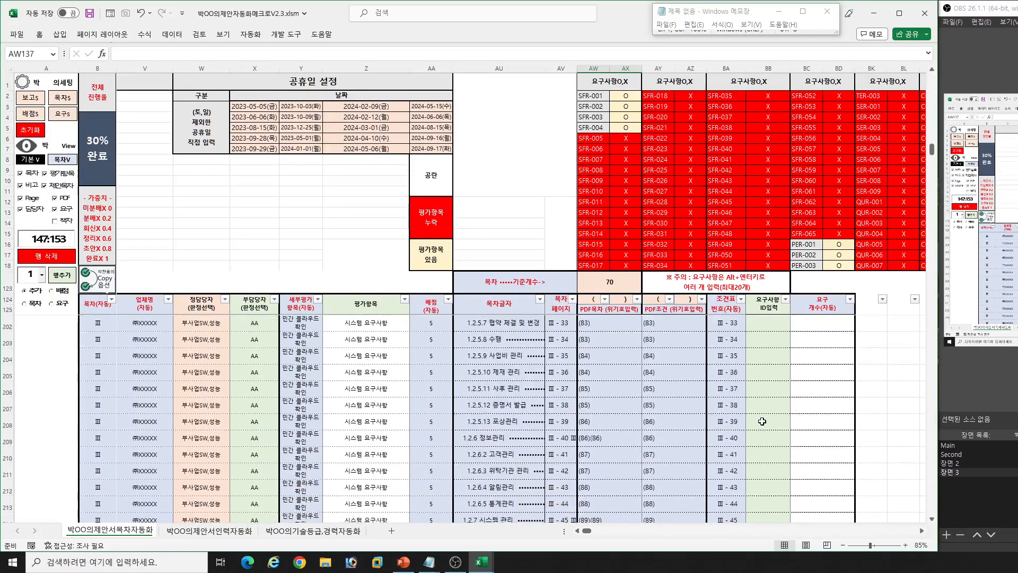
# - Take SFR-002 from cell BB279 and enter it in the 요구사항 ID입력 cell of row 273
pyautogui.click(769, 414)
pyautogui.hotkey('ctrl', 'Down')
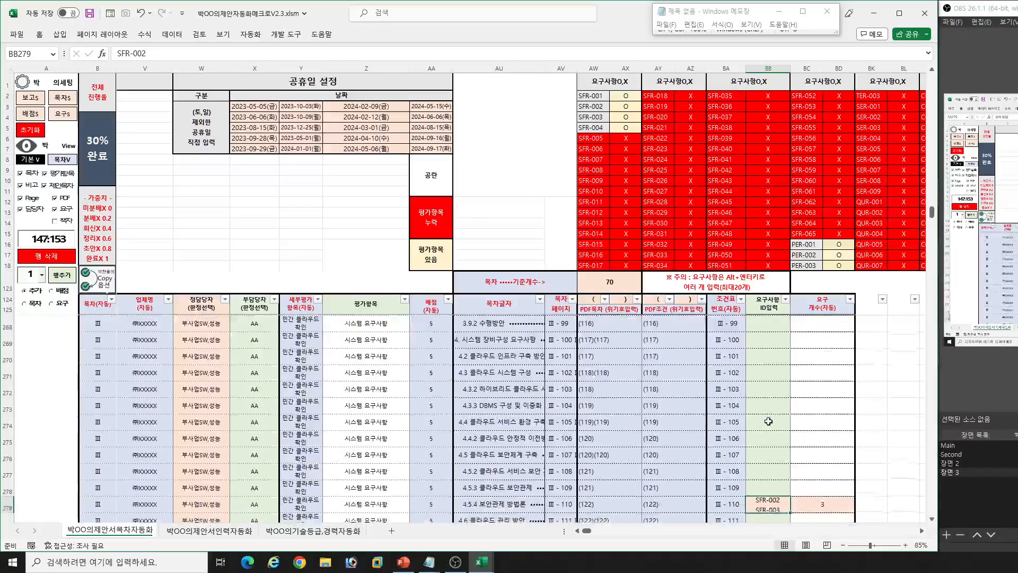
pyautogui.press('F2')
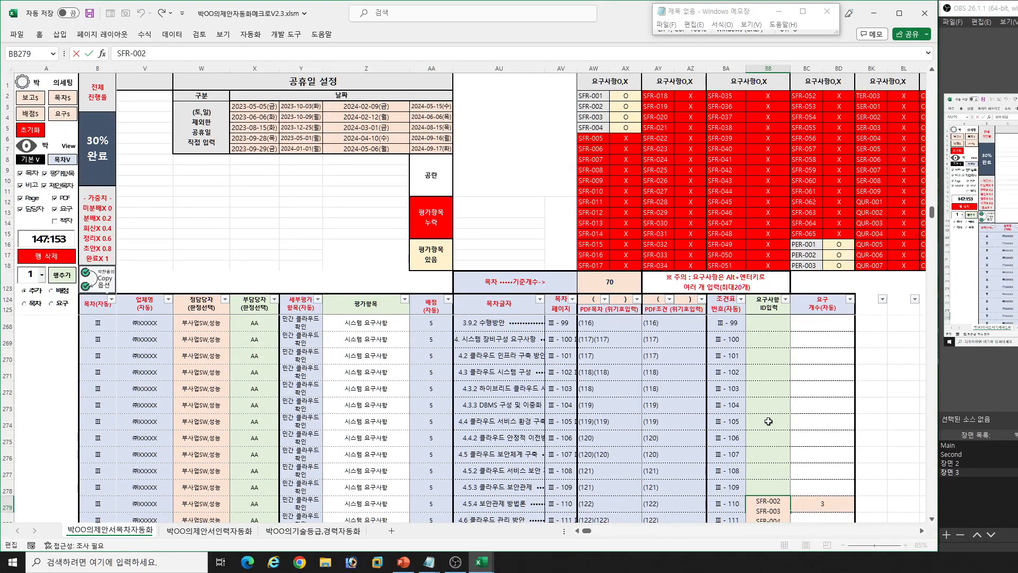
pyautogui.press('Home')
pyautogui.press('Escape')
pyautogui.click(756, 410)
pyautogui.write('SFR-002')
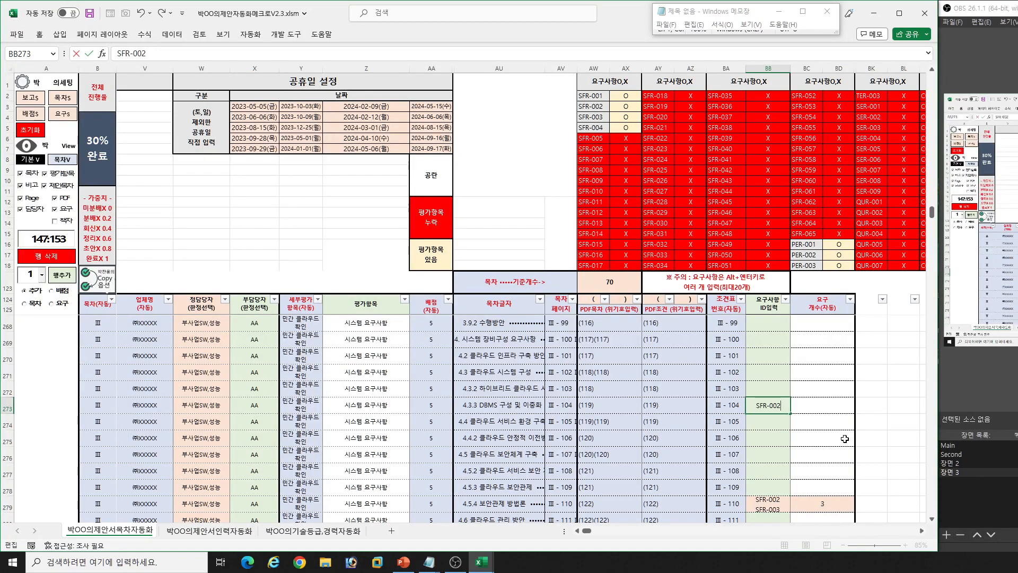
pyautogui.press('Return')
# - Enter SFR-002 in the 요구사항 ID입력 cell of row 271 (4.3 클라우드 시스템 구성) as well
pyautogui.press('Up')
pyautogui.press('Up')
pyautogui.press('Up')
pyautogui.press('F2')
pyautogui.write('SFR-002')
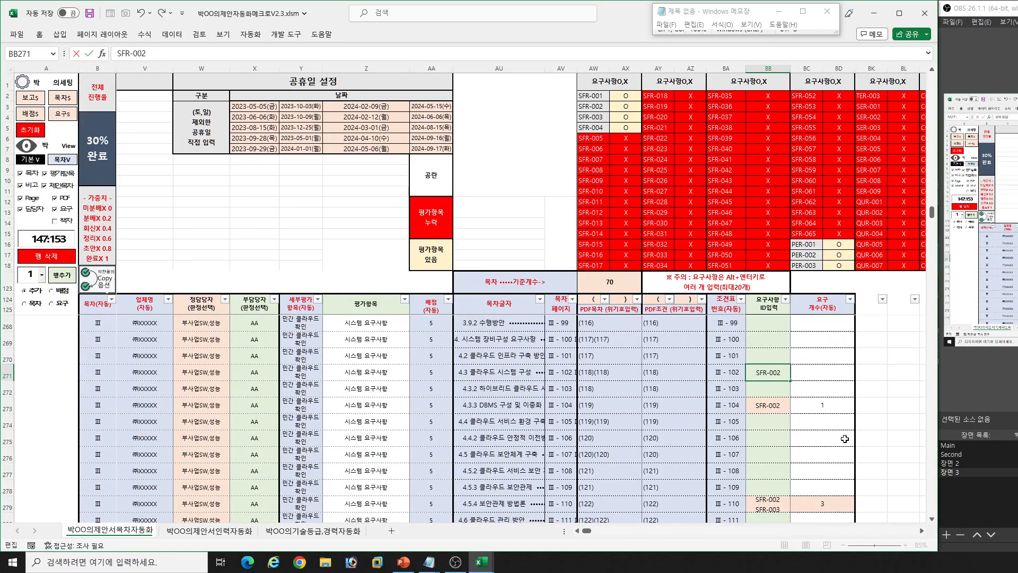
pyautogui.press('Return')
# - Filter the 요구사항 ID입력 column by SFR-002 and review the 조건표 번호 and PDF조건 cells of the matching rows
pyautogui.click(785, 300)
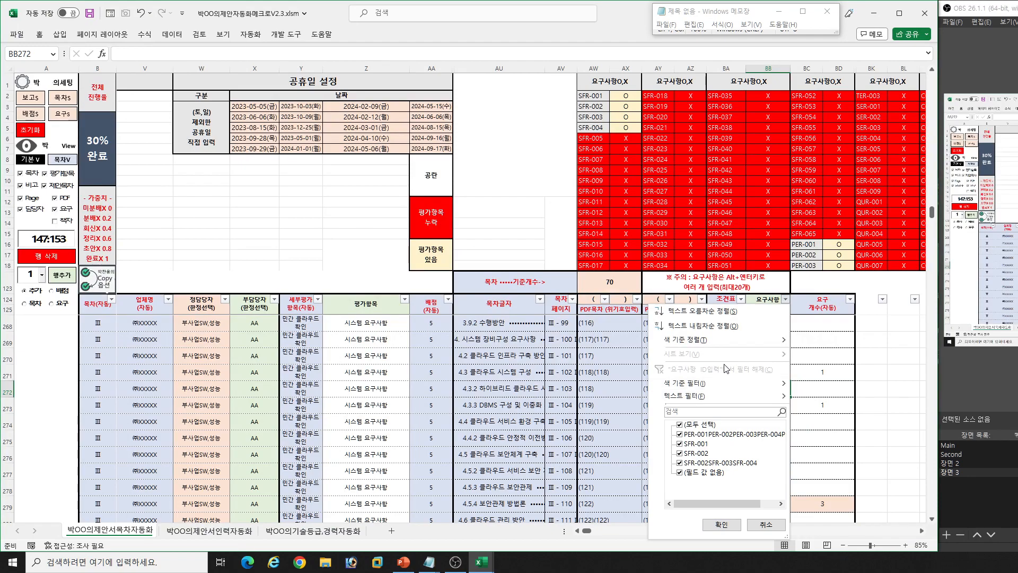
pyautogui.click(720, 411)
pyautogui.write('SFR-002')
pyautogui.press('Return')
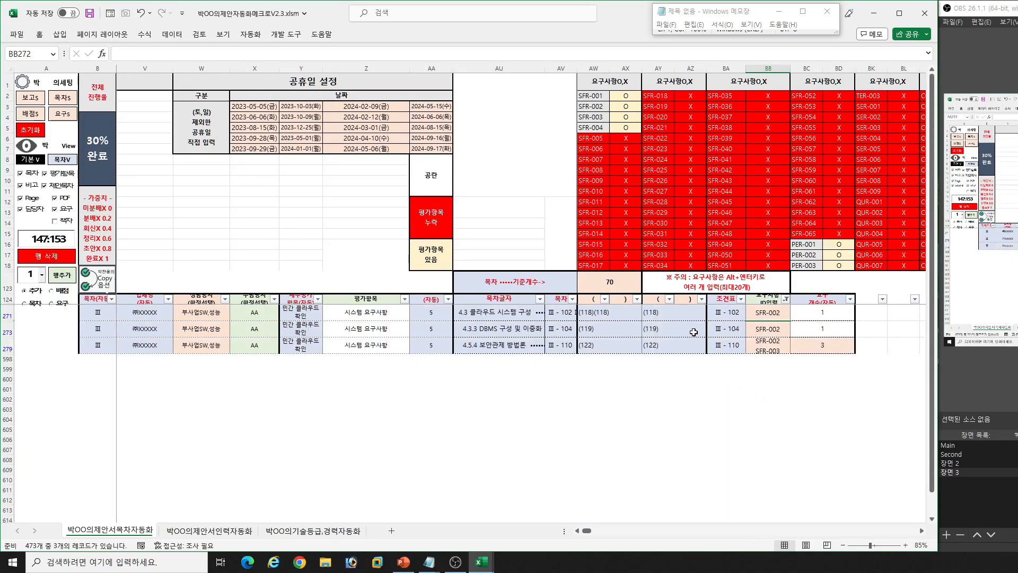
pyautogui.moveTo(724, 313); pyautogui.dragTo(725, 347)
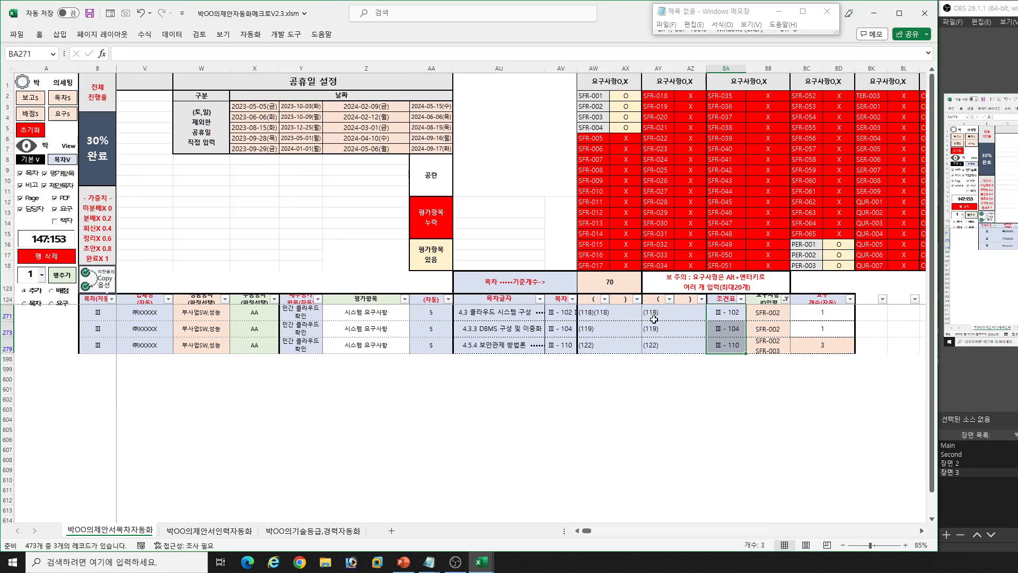
pyautogui.moveTo(621, 314); pyautogui.dragTo(676, 340)
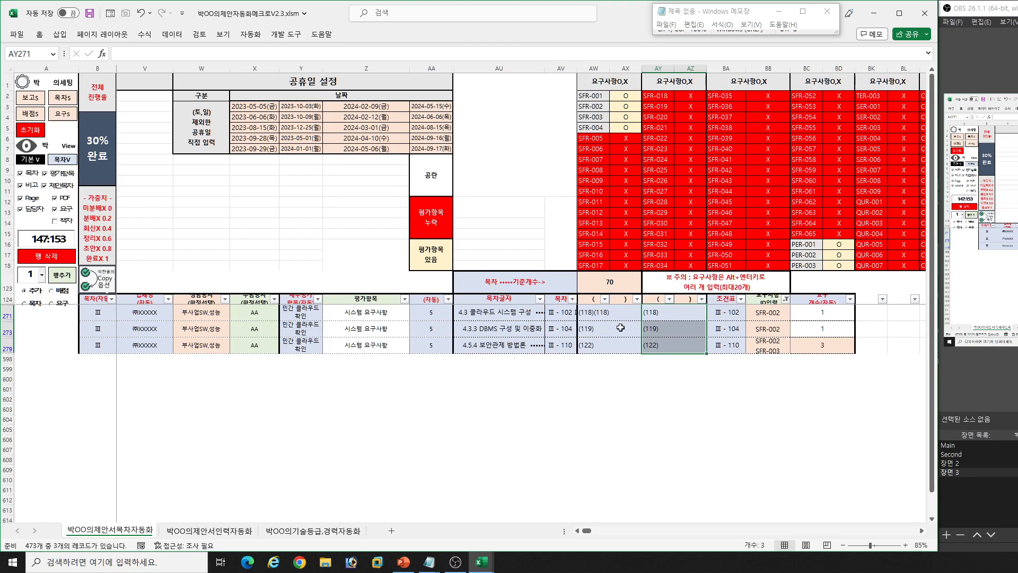
# - Clear the SFR-002 filter on the 요구사항 ID입력 column by selecting all of its values again
pyautogui.click(495, 329)
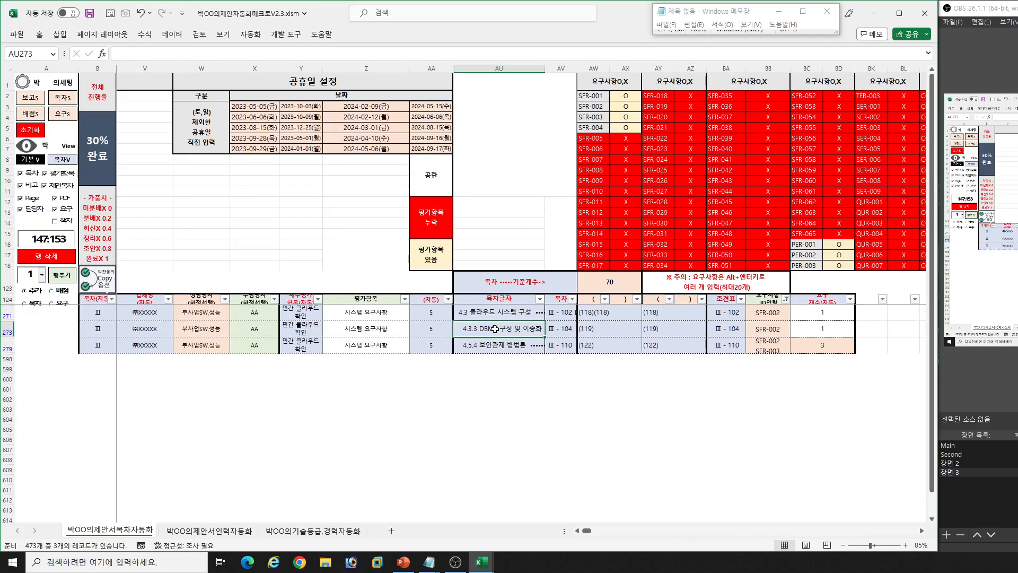
pyautogui.click(786, 302)
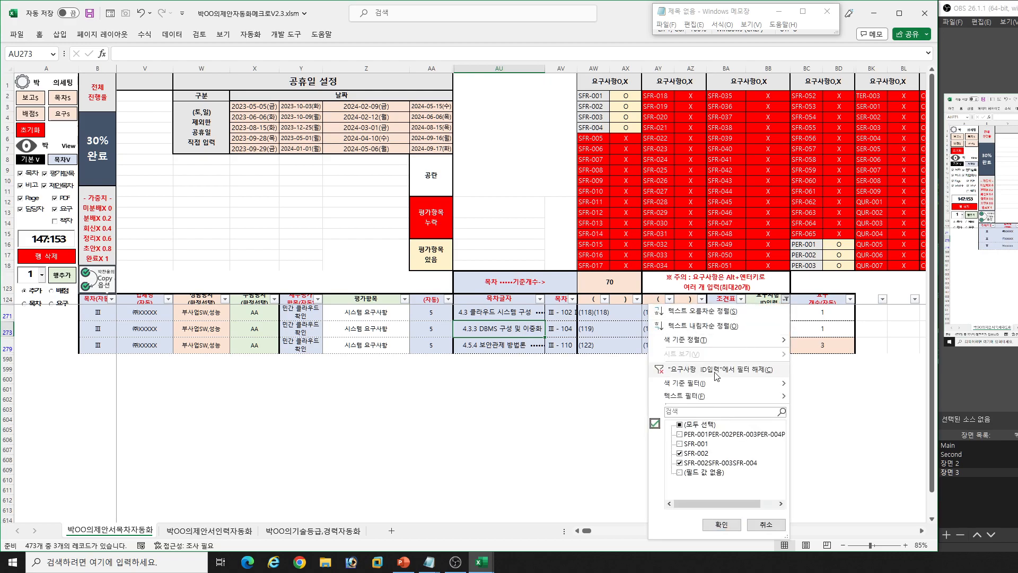
pyautogui.click(724, 529)
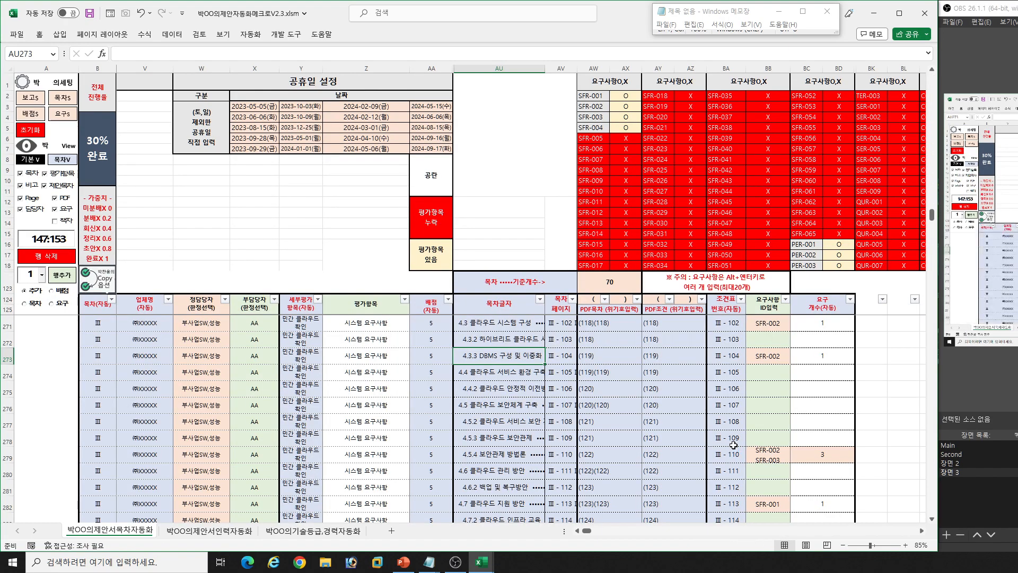
# - Remove the 의도된 공란 entry from row 135 and fill its contents levels with a copy of the row above
pyautogui.scroll(7, 640, 392)
pyautogui.click(521, 305)
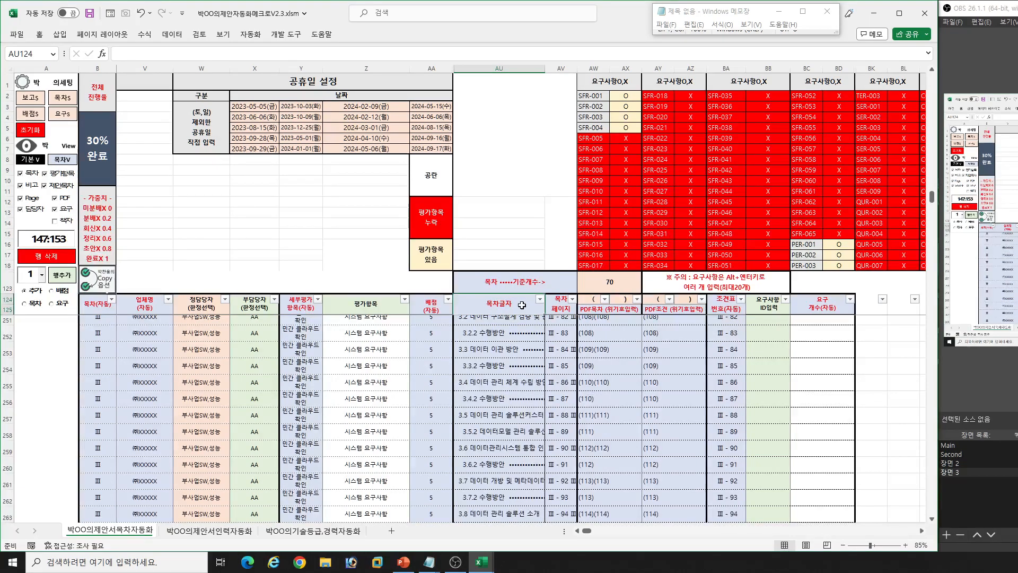
pyautogui.press('Down')
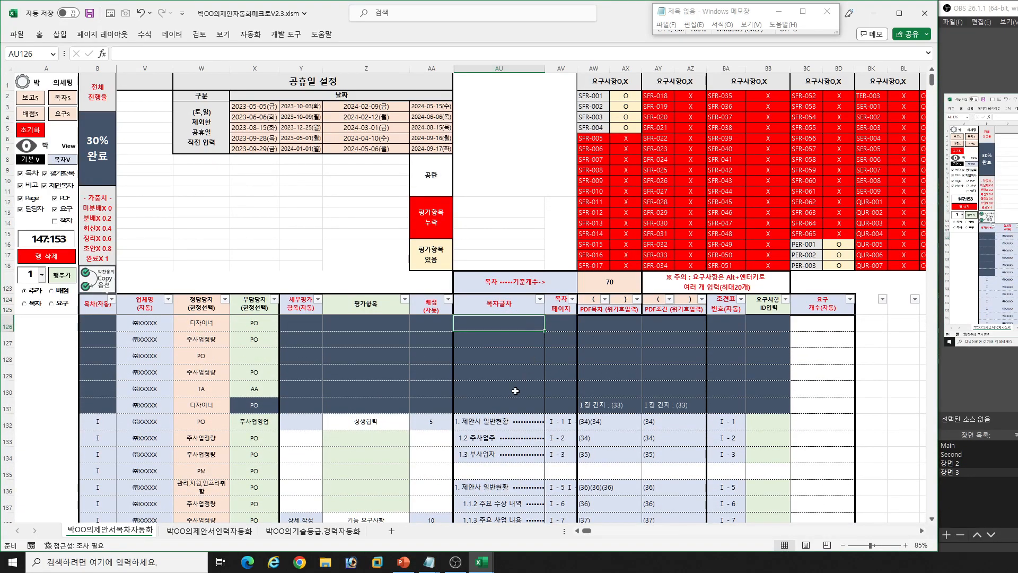
pyautogui.scroll(-2, 517, 392)
pyautogui.scroll(1, 513, 394)
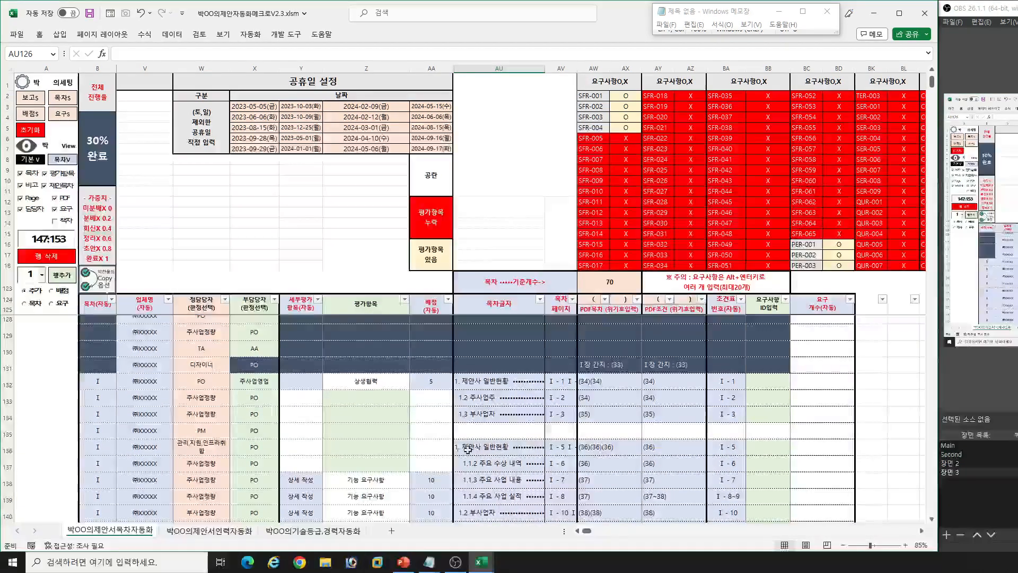
pyautogui.click(403, 430)
pyautogui.hotkey('ctrl', 'Left')
pyautogui.hotkey('ctrl', 'Left')
pyautogui.hotkey('ctrl', 'Left')
pyautogui.press('Right')
pyautogui.press('Right')
pyautogui.press('Up')
pyautogui.press('Down')
pyautogui.press('Delete')
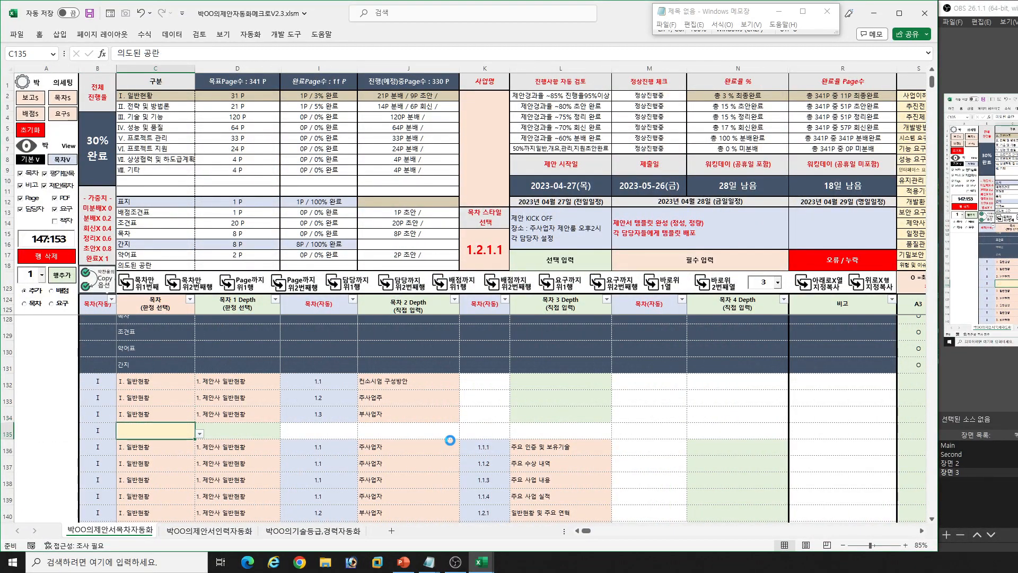
pyautogui.click(145, 291)
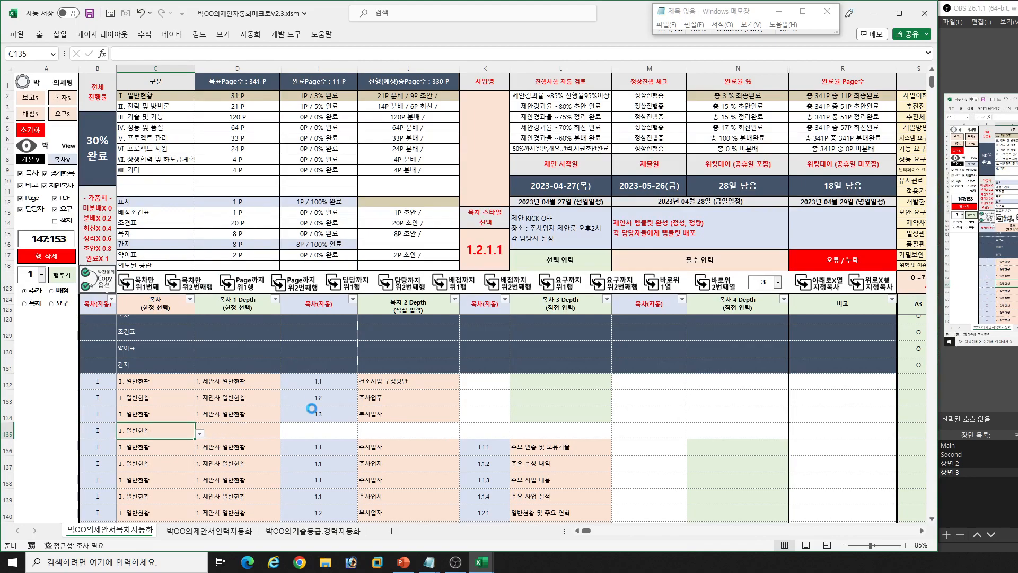
# - Change the duplicated 목차 2 Depth title in row 135 to 부사업자1
pyautogui.click(330, 428)
pyautogui.press('Right')
pyautogui.press('Up')
pyautogui.press('Up')
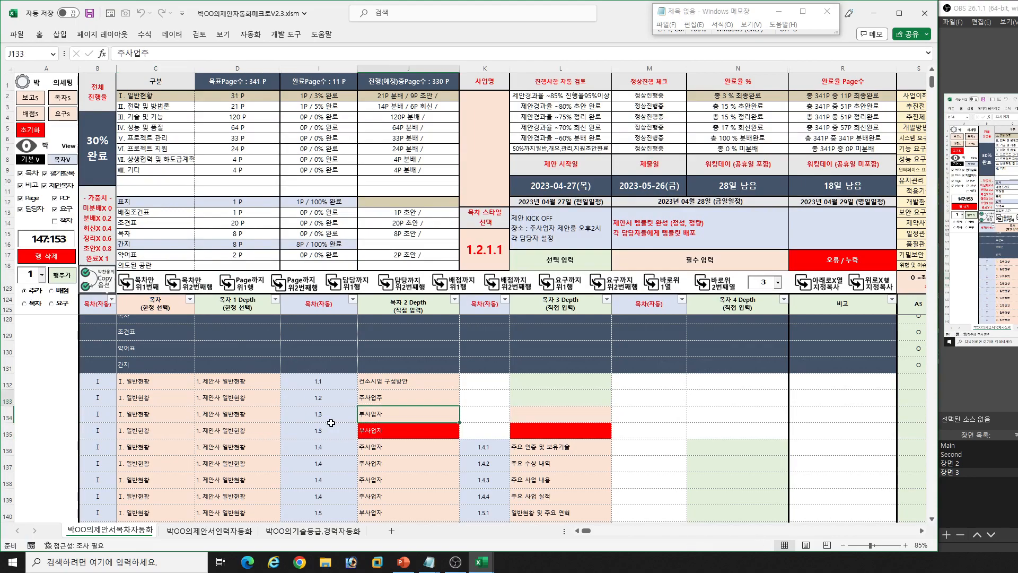
pyautogui.press('F2')
pyautogui.press('Return')
pyautogui.press('Down')
pyautogui.press('F2')
pyautogui.press('Return')
# - Look along row 135 to check its 목차글자, 목차 페이지, PDF and 조건표 번호 cells
pyautogui.press('Up')
pyautogui.press('Right')
pyautogui.press('Right')
pyautogui.press('Right')
pyautogui.press('Right')
pyautogui.press('Right')
pyautogui.press('Right')
pyautogui.press('Right')
pyautogui.press('Left')
pyautogui.press('Left')
pyautogui.press('Left')
pyautogui.press('Left')
pyautogui.press('Left')
pyautogui.press('Left')
pyautogui.press('Left')
pyautogui.press('Left')
pyautogui.press('Left')
pyautogui.press('Left')
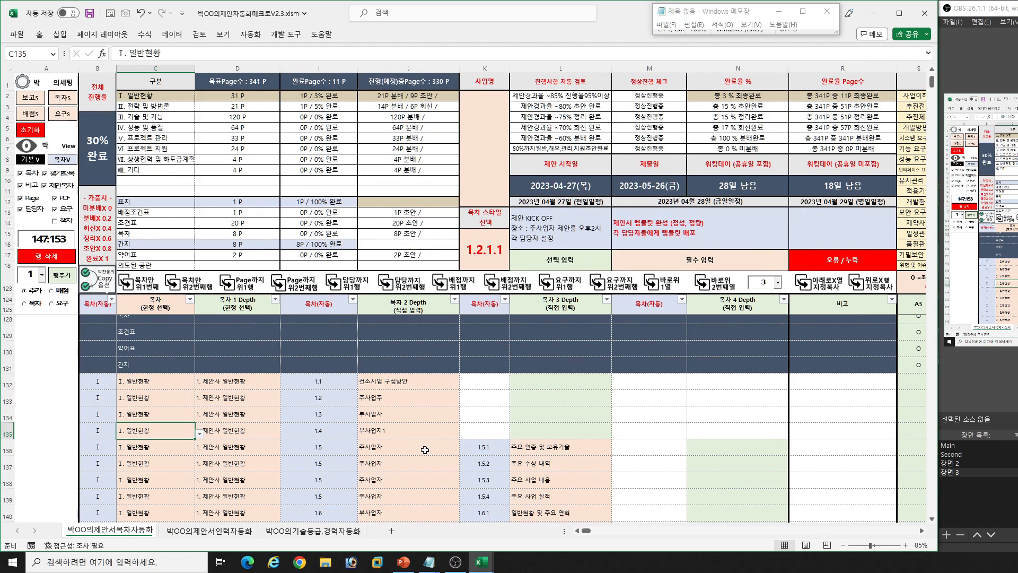
pyautogui.press('Right')
pyautogui.press('Right')
pyautogui.press('Right')
pyautogui.press('Right')
pyautogui.press('Right')
pyautogui.press('Right')
pyautogui.press('Right')
pyautogui.press('Right')
pyautogui.press('Right')
pyautogui.press('Right')
pyautogui.press('Right')
pyautogui.press('Right')
pyautogui.press('Right')
pyautogui.press('Right')
pyautogui.press('Right')
pyautogui.press('Right')
pyautogui.press('Right')
pyautogui.press('Right')
pyautogui.press('Right')
pyautogui.press('Right')
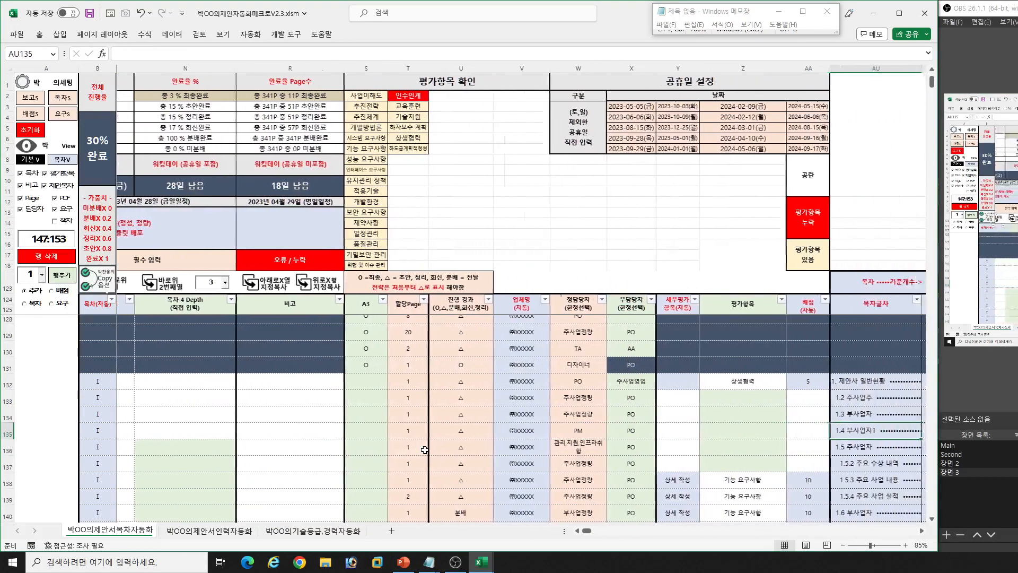
pyautogui.press('Right')
pyautogui.press('Right')
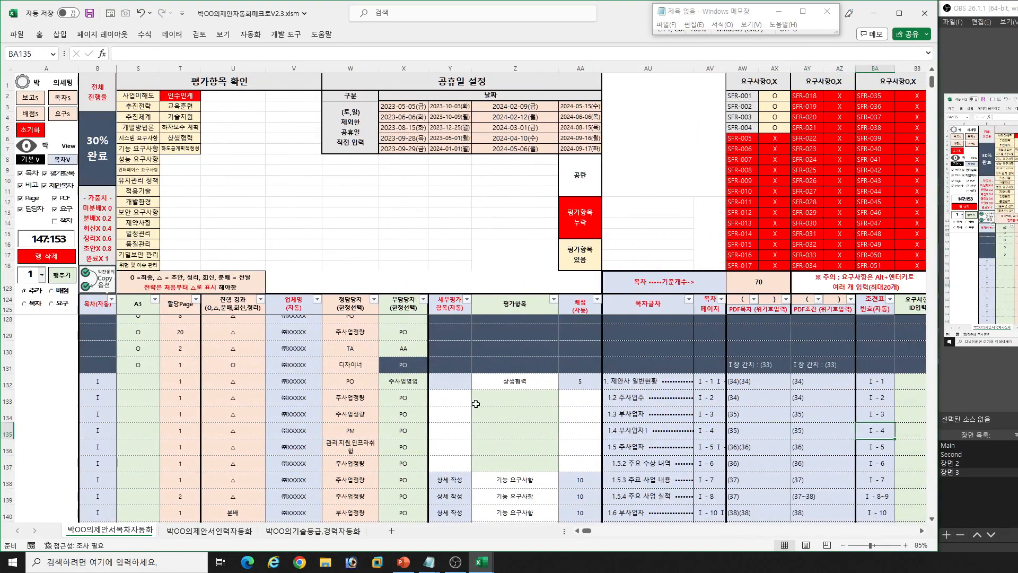
# - Copy the 목차글자 cells from row 132 to row 150, ending at 2.4 주요 참여인력 이력사항
pyautogui.click(635, 381)
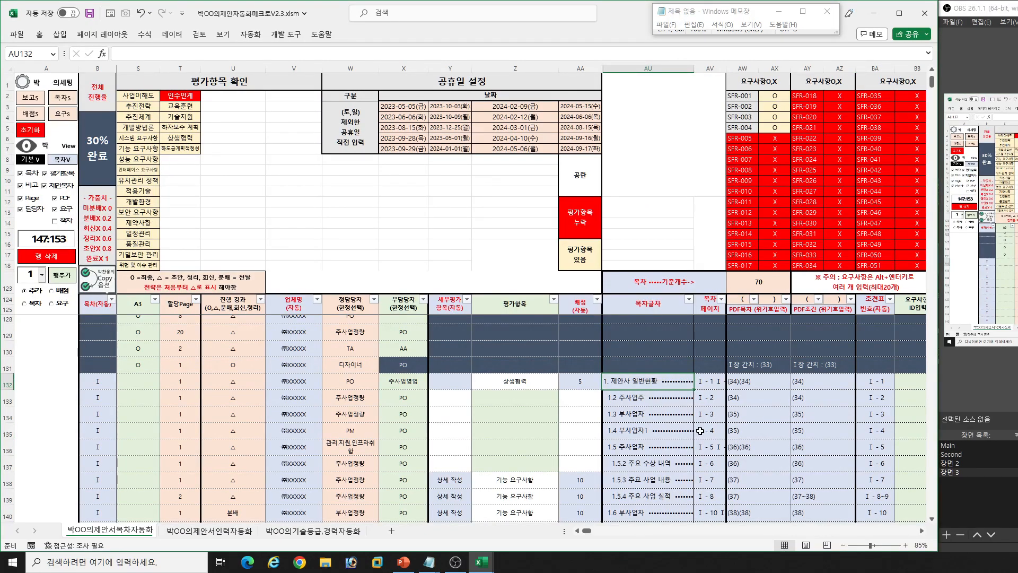
pyautogui.scroll(-5, 700, 431)
pyautogui.keyDown('shift'); pyautogui.click(672, 434); pyautogui.keyUp('shift')
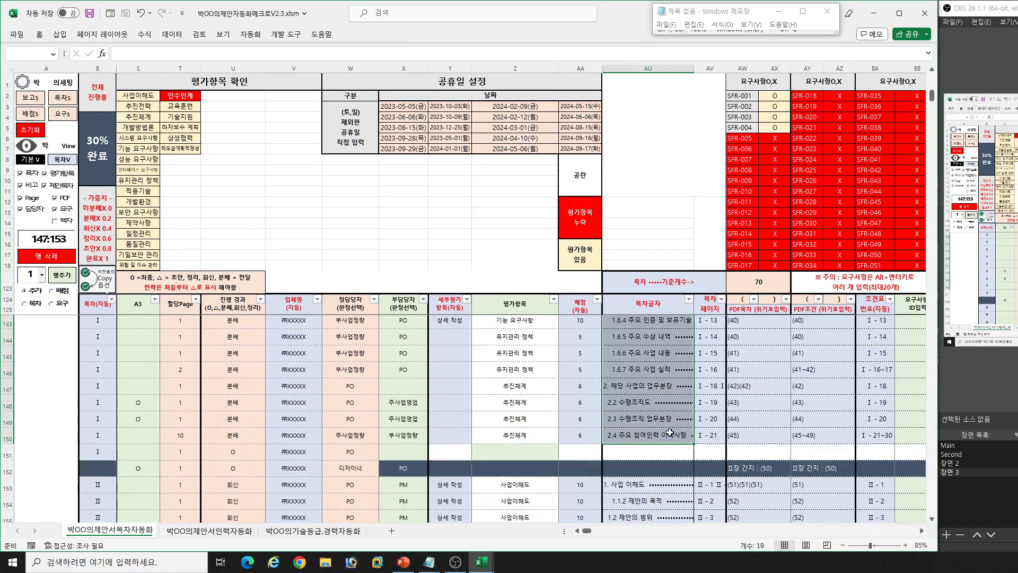
pyautogui.scroll(4, 674, 432)
pyautogui.hotkey('ctrl', 'c')
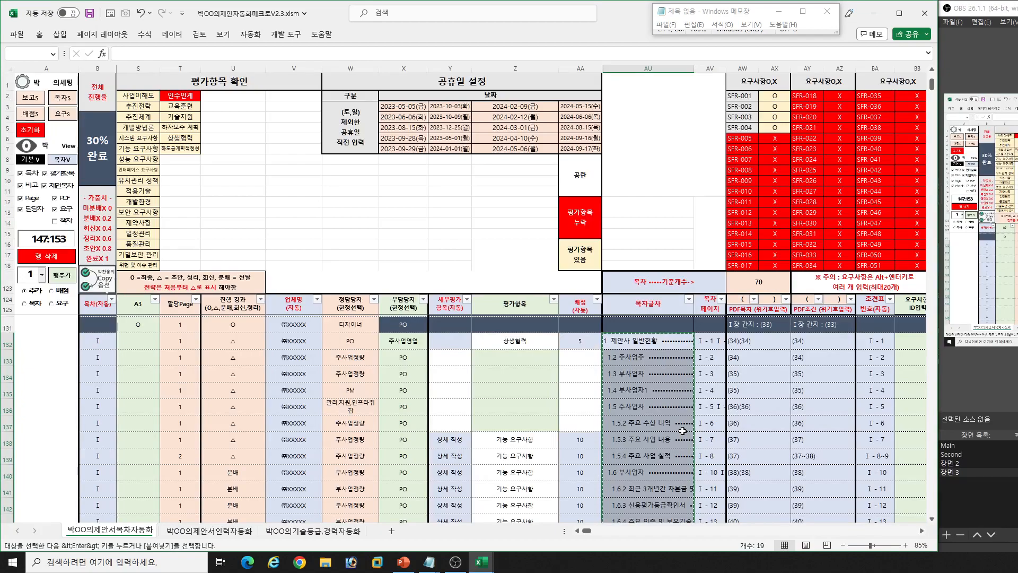
# - Open a new Notepad window over the workbook and paste the copied contents titles into it
pyautogui.press('super+r')
pyautogui.write('notepad')
pyautogui.press('Return')
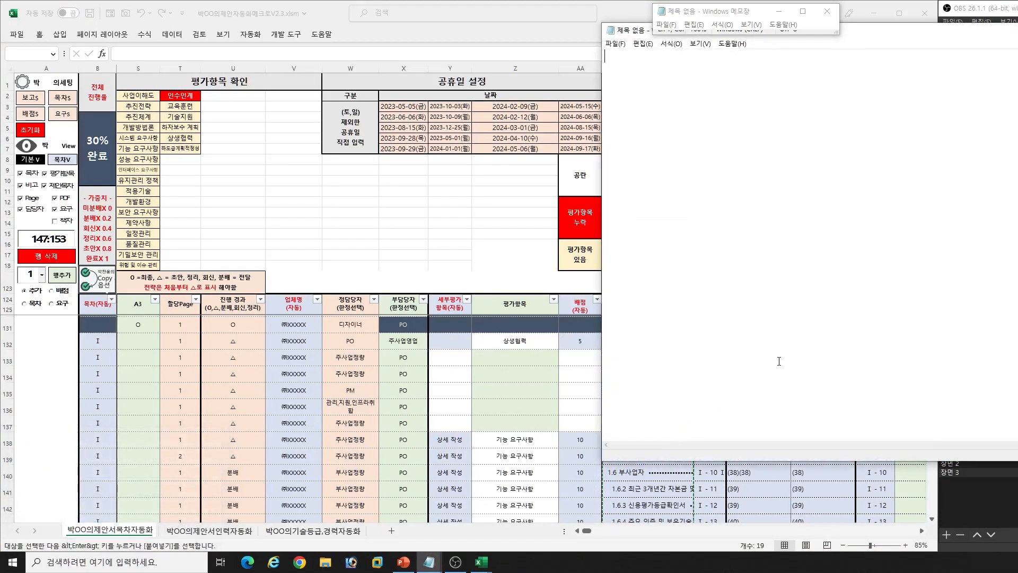
pyautogui.moveTo(1012, 33); pyautogui.dragTo(591, 102)
pyautogui.hotkey('ctrl', 'v')
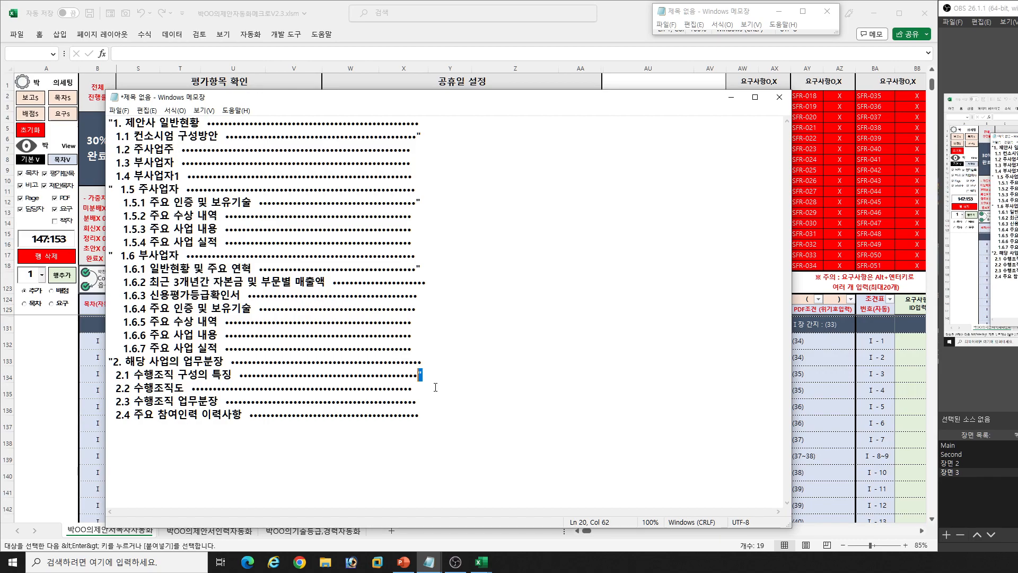
# - Remove every double quotation mark from the pasted contents titles by replacing them all with nothing
pyautogui.hotkey('ctrl', 'h')
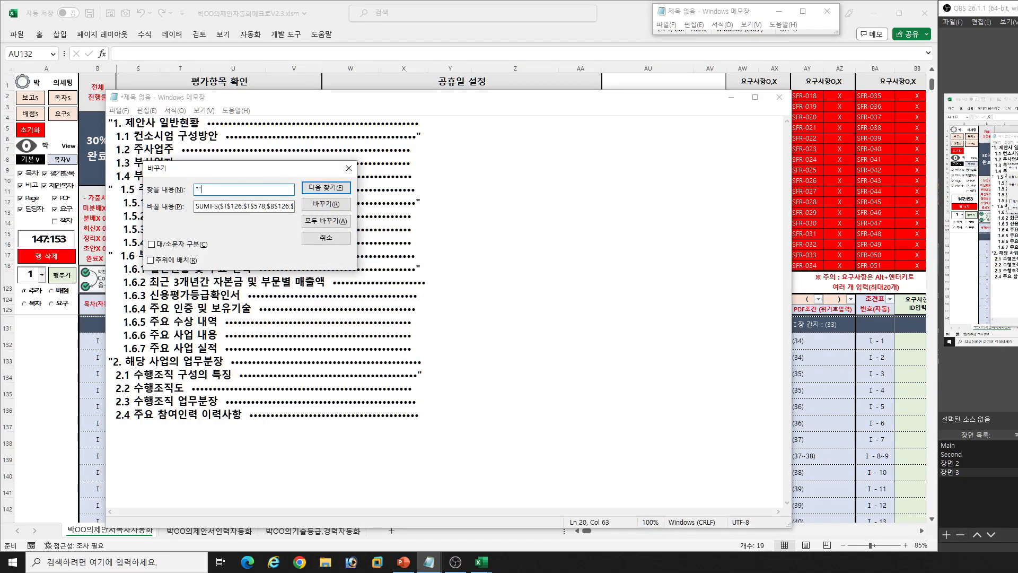
pyautogui.press('Tab')
pyautogui.press('BackSpace')
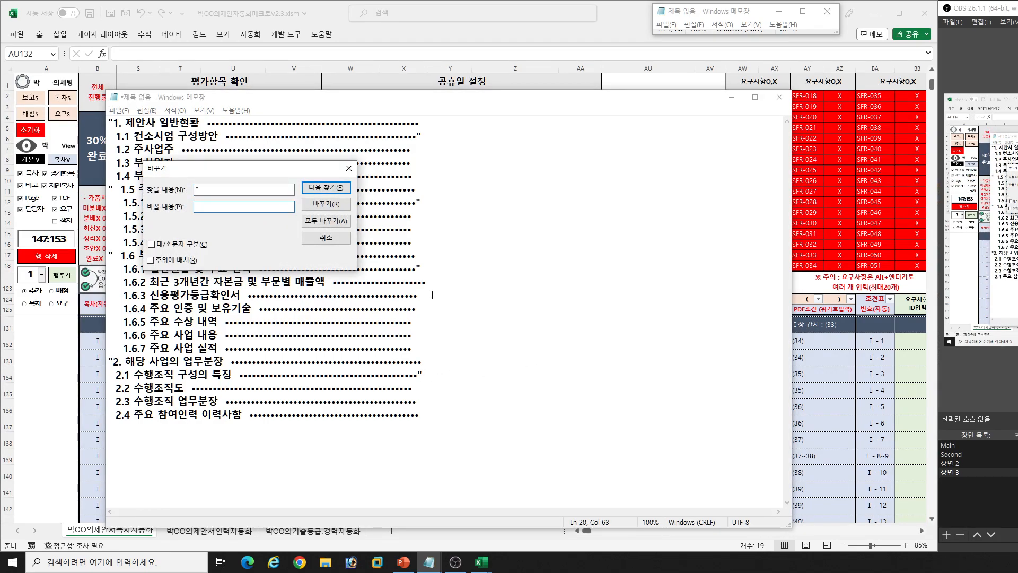
pyautogui.click(335, 222)
pyautogui.click(333, 242)
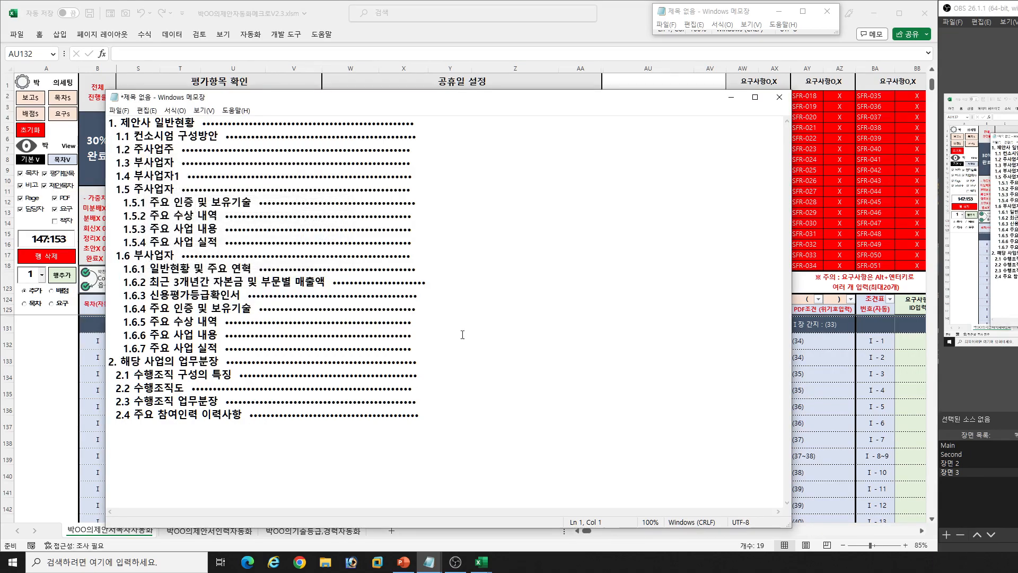
# - Copy the cleaned titles to 샘플.pptx in PowerPoint, replacing the title text under Ⅰ 일반현황 on slide 1
pyautogui.hotkey('ctrl', 'a')
pyautogui.click(438, 492)
pyautogui.click(405, 561)
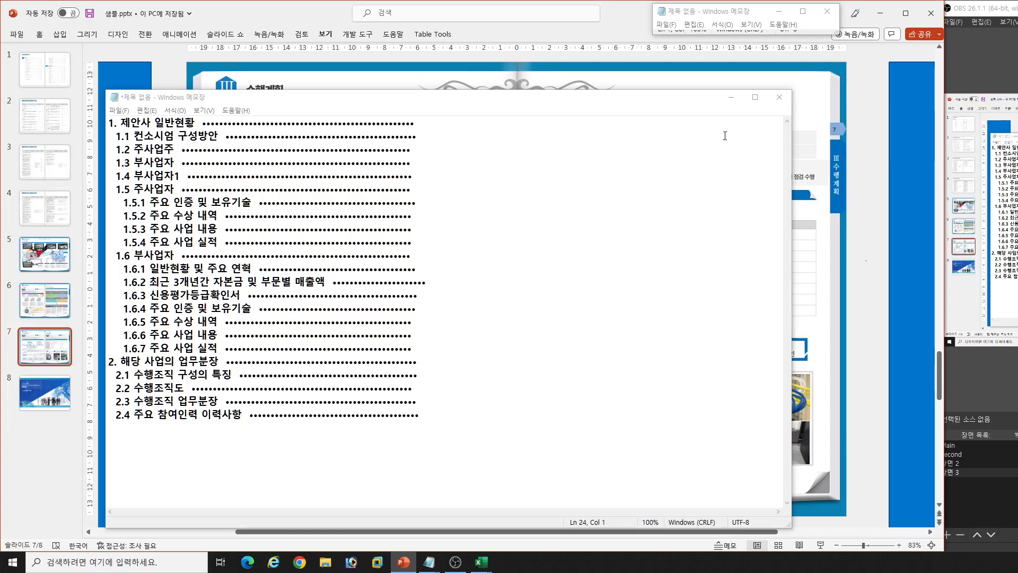
pyautogui.click(731, 97)
pyautogui.press('Home')
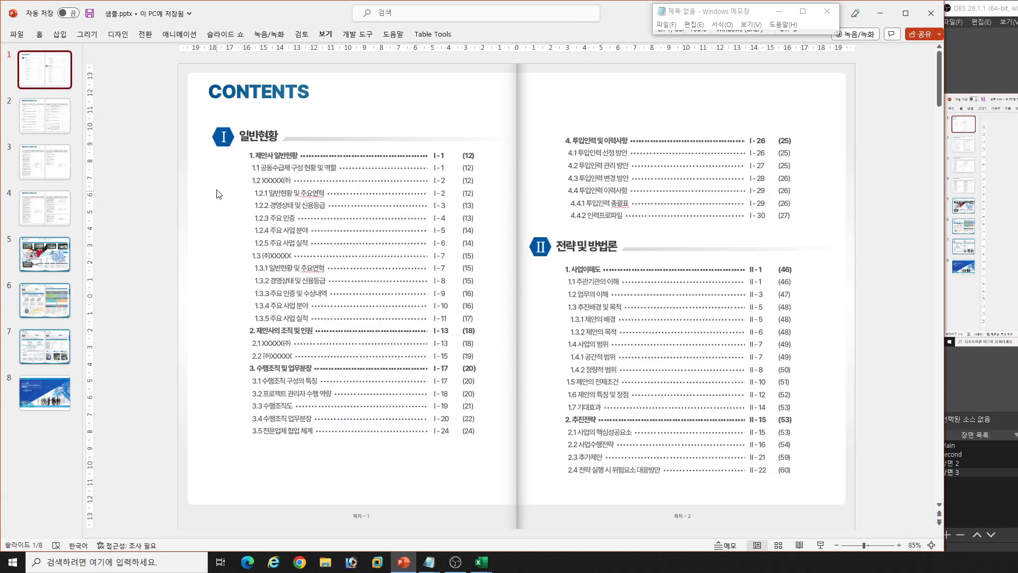
pyautogui.click(312, 189)
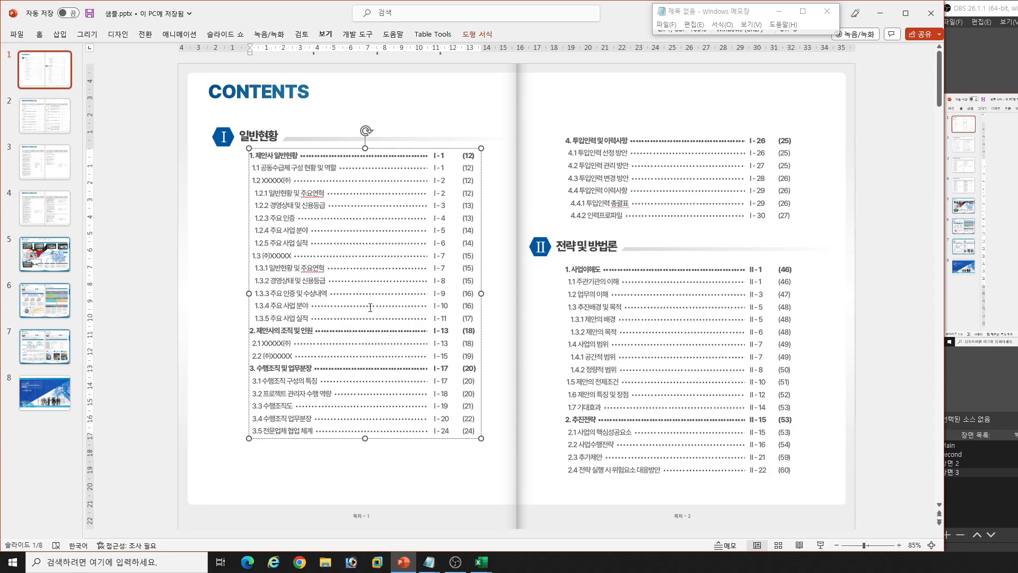
pyautogui.hotkey('ctrl', 'a')
pyautogui.hotkey('ctrl', 'v')
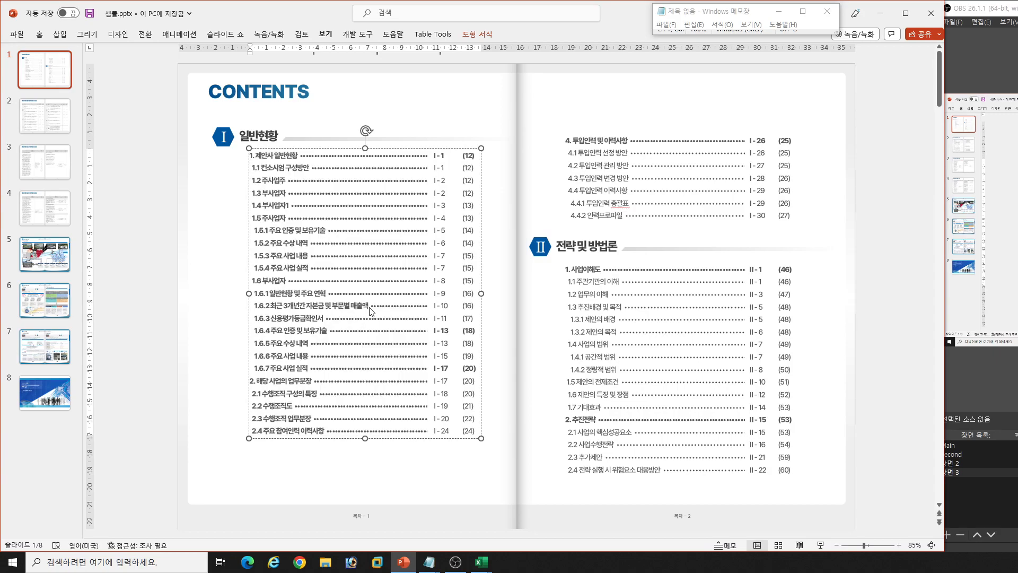
# - Switch back to the proposal automation workbook in Excel and copy the 목차 페이지 cells of rows 132 to 150
pyautogui.click(479, 560)
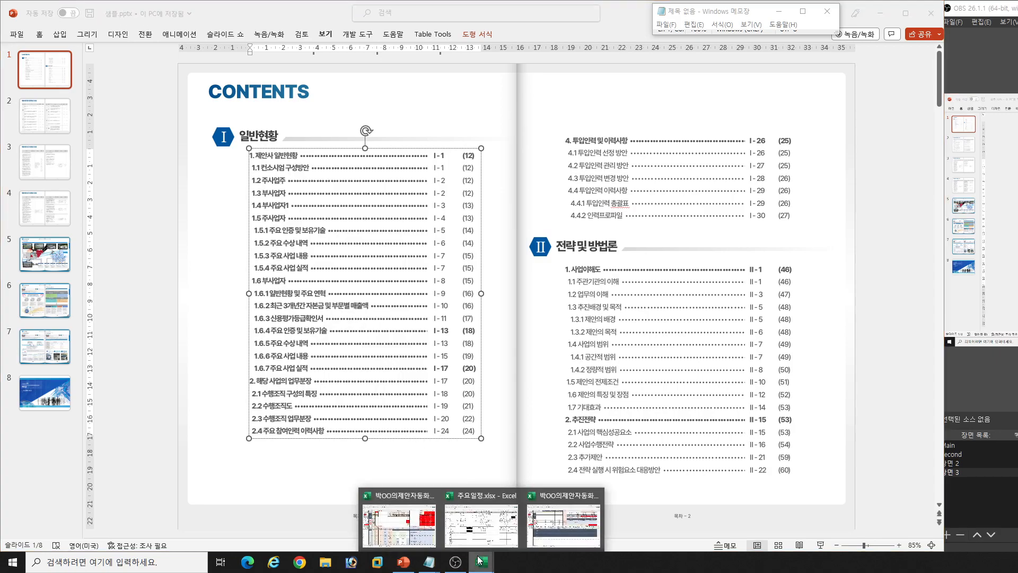
pyautogui.click(421, 528)
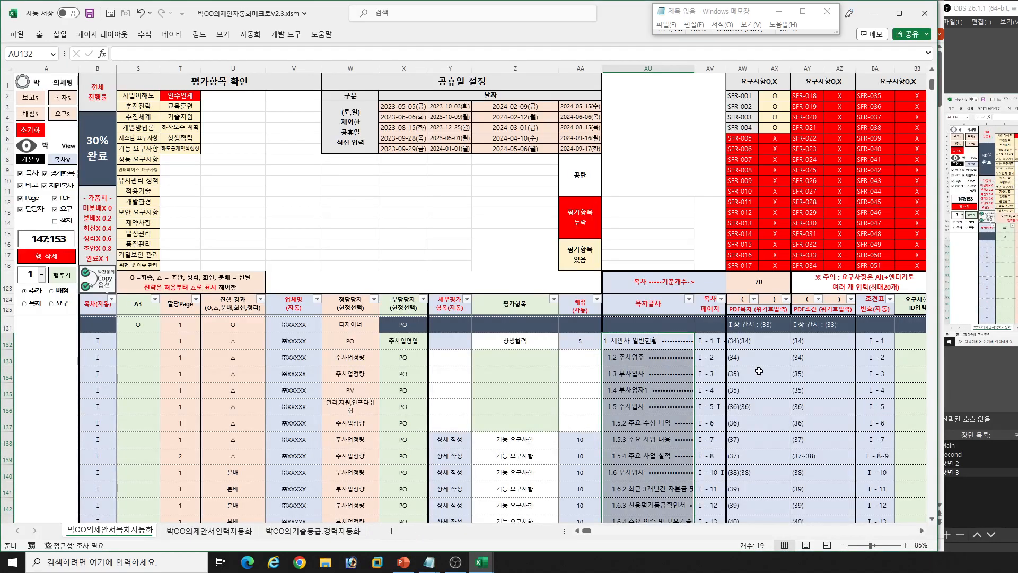
pyautogui.moveTo(707, 339); pyautogui.dragTo(703, 476)
pyautogui.hotkey('ctrl', 'c')
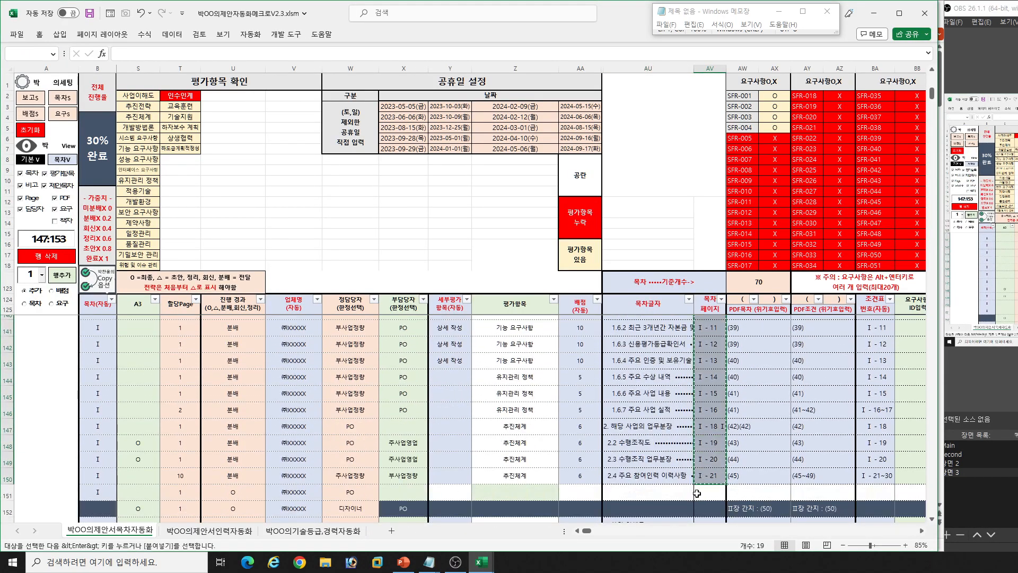
# - Return to the Notepad window with the contents titles and replace its whole text with the copied page numbers
pyautogui.click(428, 563)
pyautogui.click(332, 523)
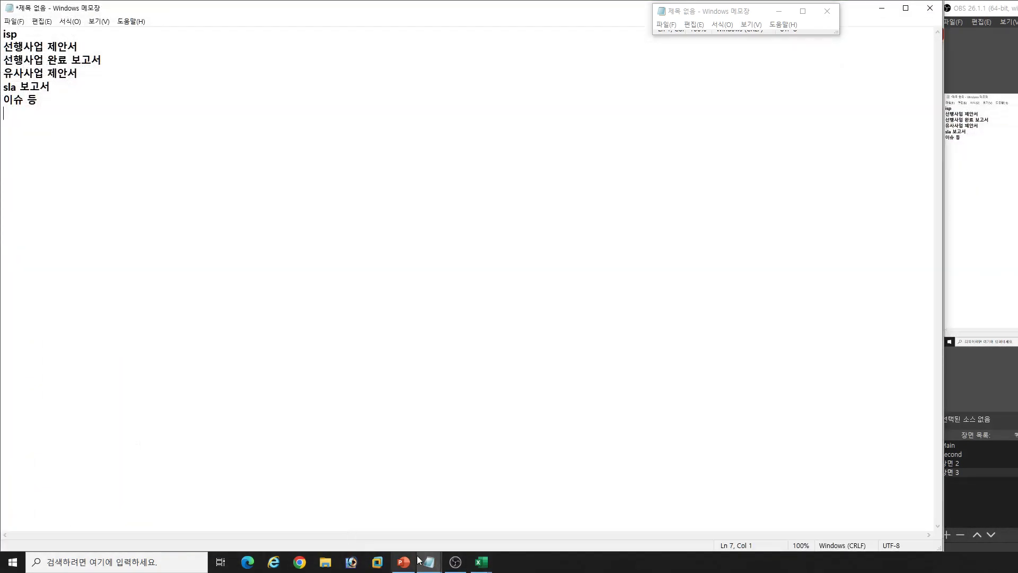
pyautogui.click(444, 567)
pyautogui.click(527, 522)
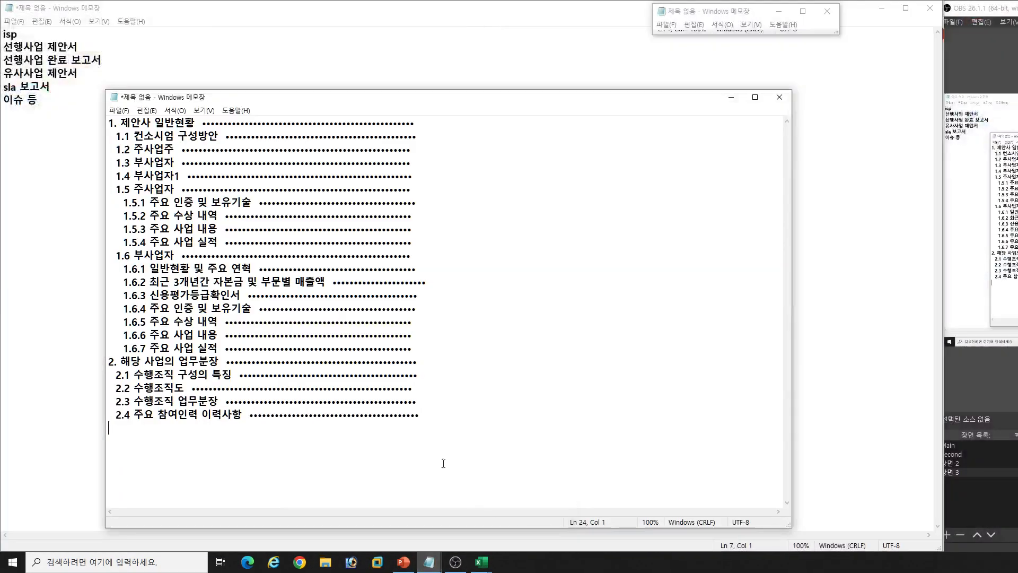
pyautogui.hotkey('ctrl', 'a')
pyautogui.hotkey('ctrl', 'v')
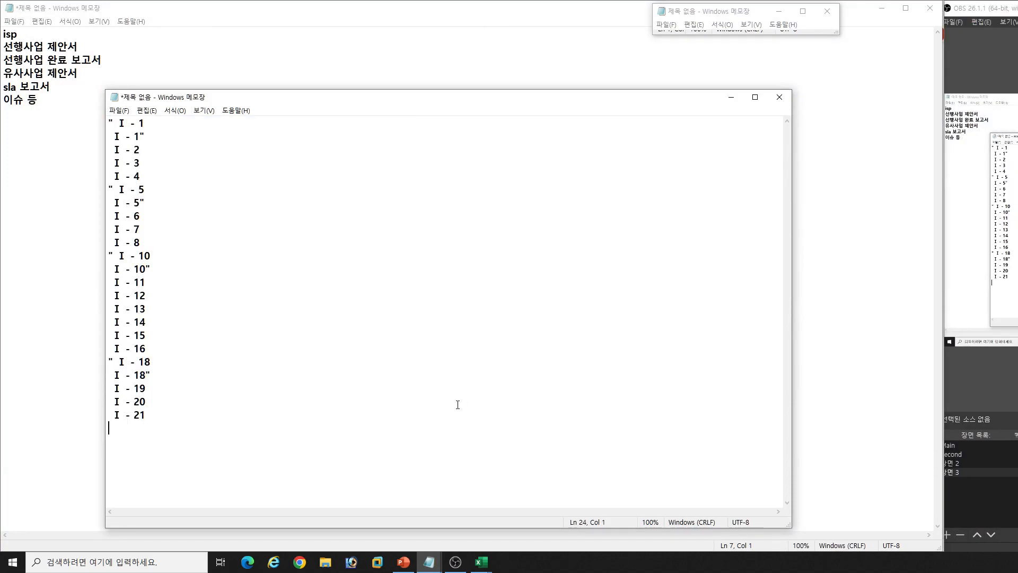
# - Strip all double quotation marks from the pasted page numbers with a replace-all
pyautogui.hotkey('ctrl', 'h')
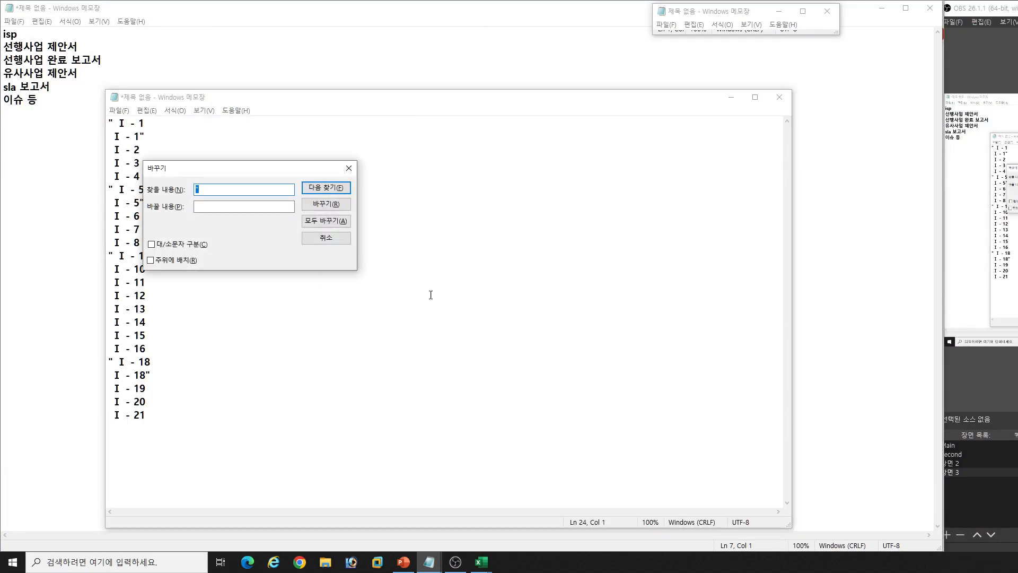
pyautogui.click(324, 223)
pyautogui.click(335, 238)
# - Copy the cleaned page numbers to 샘플.pptx in PowerPoint, replacing the page number column under Ⅰ 일반현황 on slide 1
pyautogui.hotkey('ctrl', 'a')
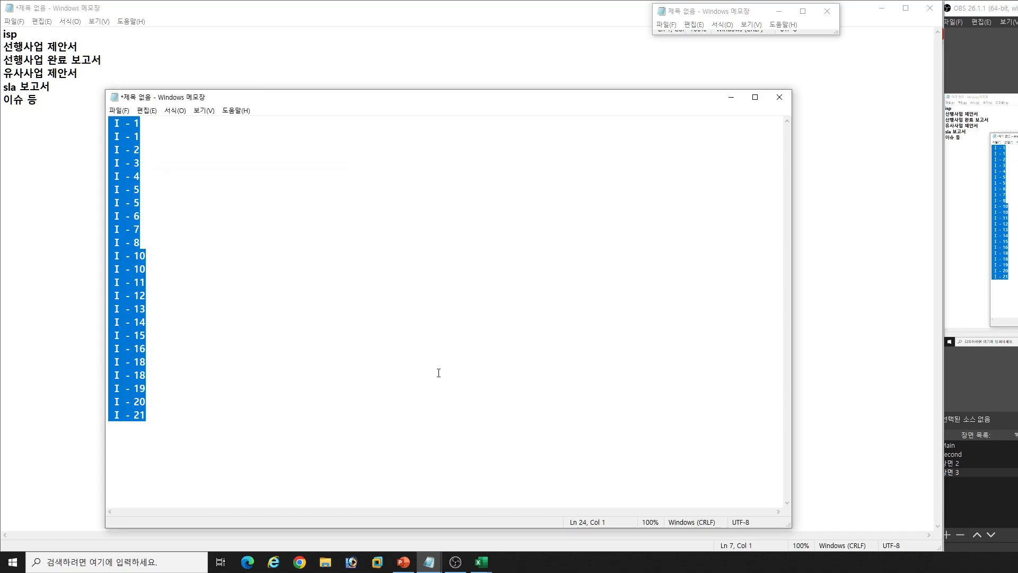
pyautogui.click(882, 8)
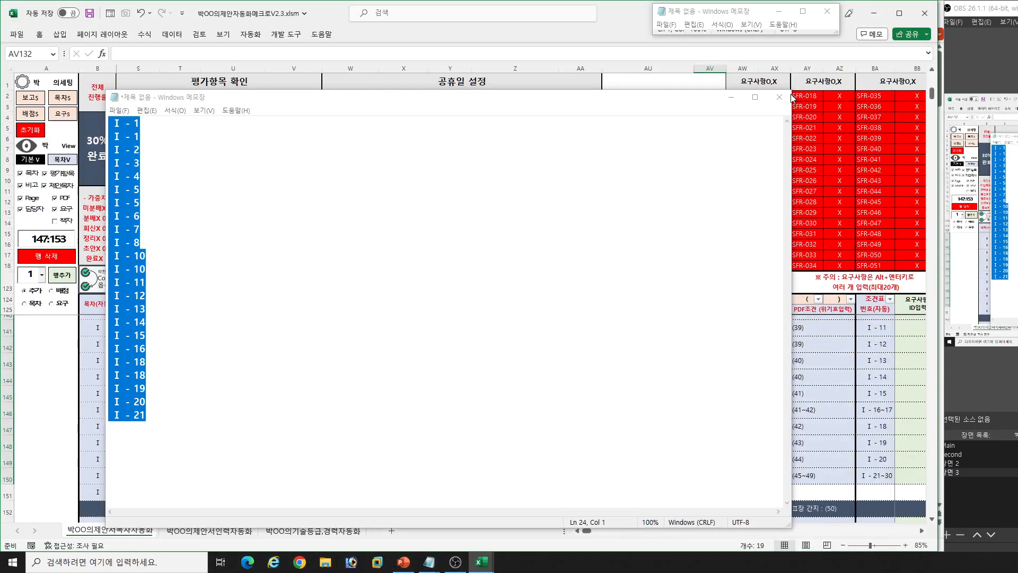
pyautogui.click(732, 97)
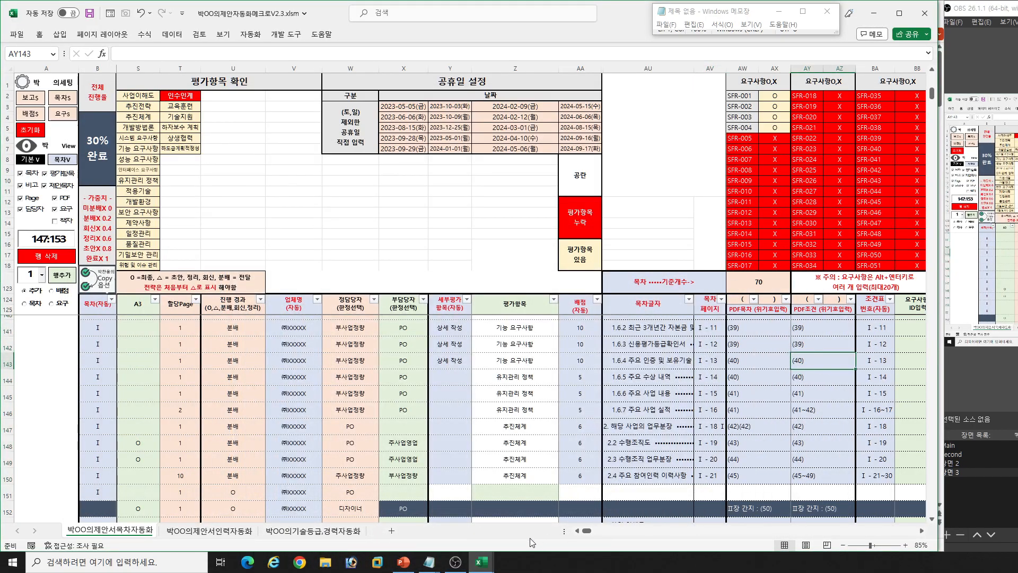
pyautogui.click(403, 562)
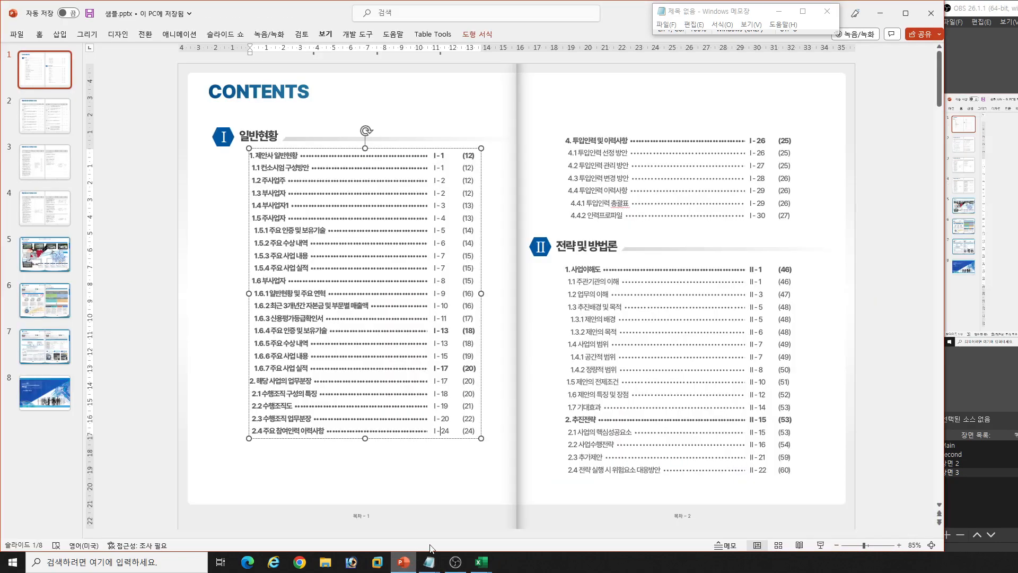
pyautogui.click(441, 163)
pyautogui.hotkey('ctrl', 'a')
pyautogui.hotkey('ctrl', 'v')
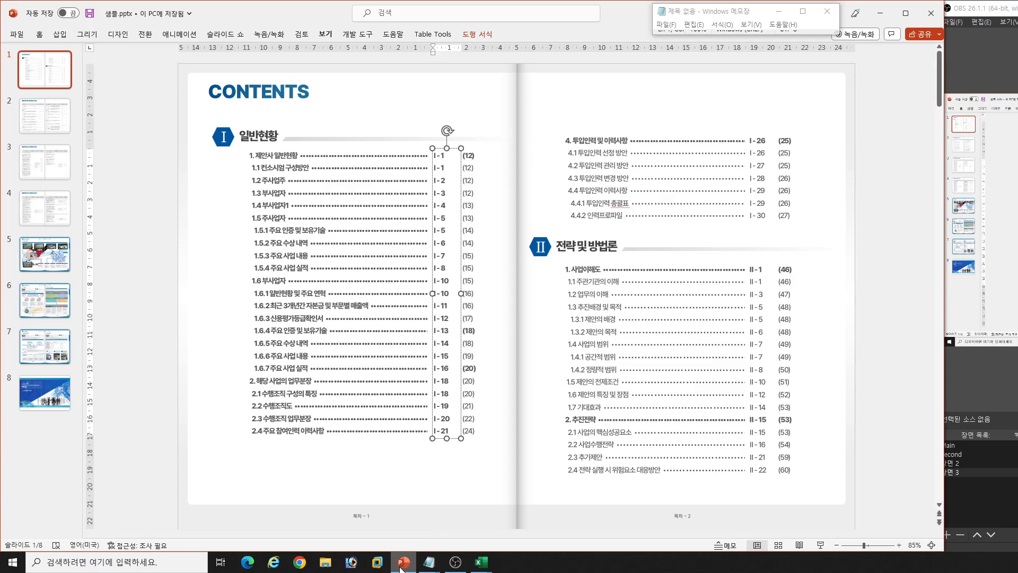
# - Switch back to the proposal automation workbook in Excel and copy the PDF목차 cells of rows 132 to 150
pyautogui.click(481, 562)
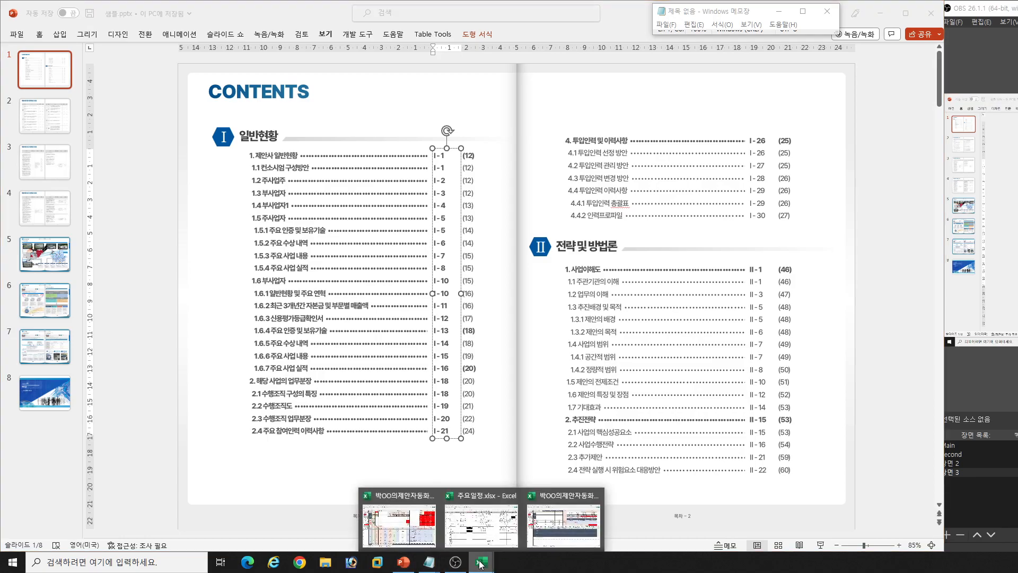
pyautogui.click(399, 525)
pyautogui.click(830, 393)
pyautogui.scroll(5, 849, 401)
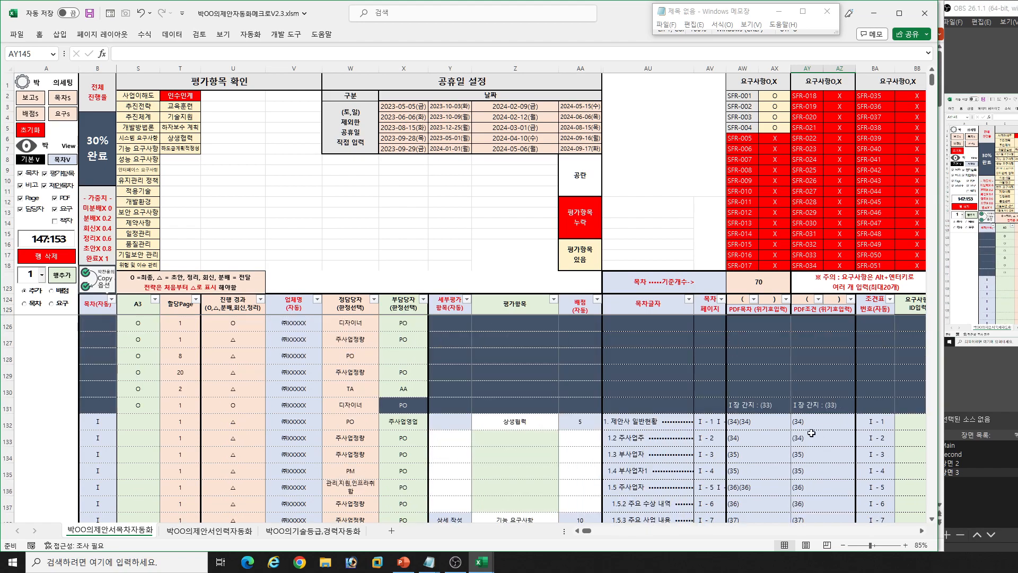
pyautogui.click(763, 422)
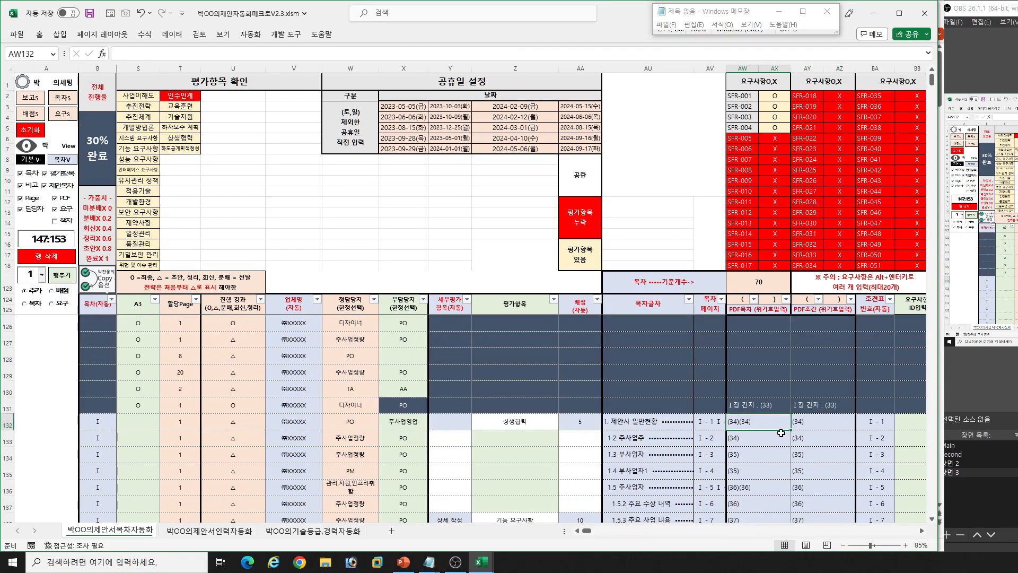
pyautogui.scroll(-4, 780, 430)
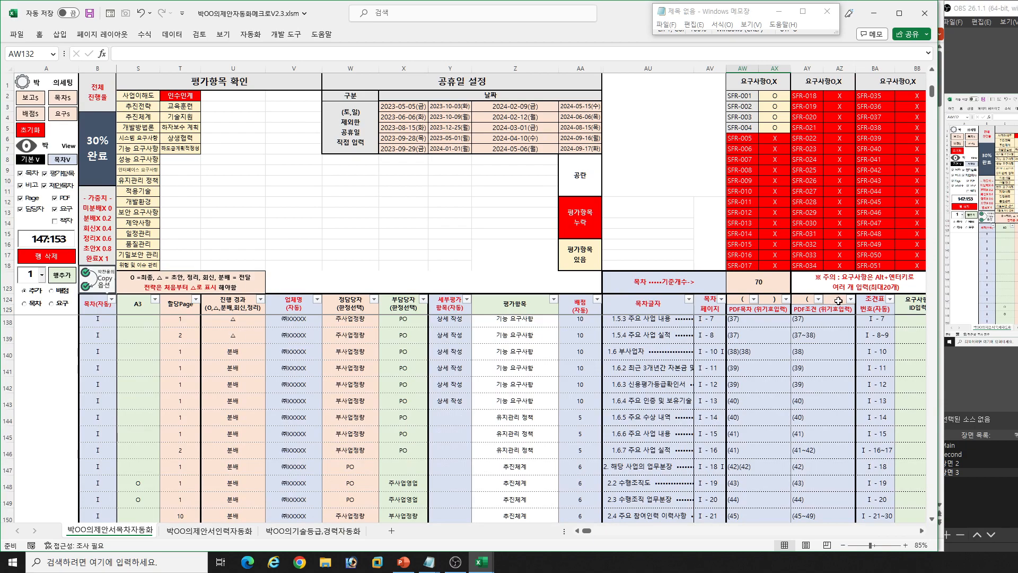
pyautogui.scroll(4, 779, 363)
pyautogui.scroll(-4, 762, 408)
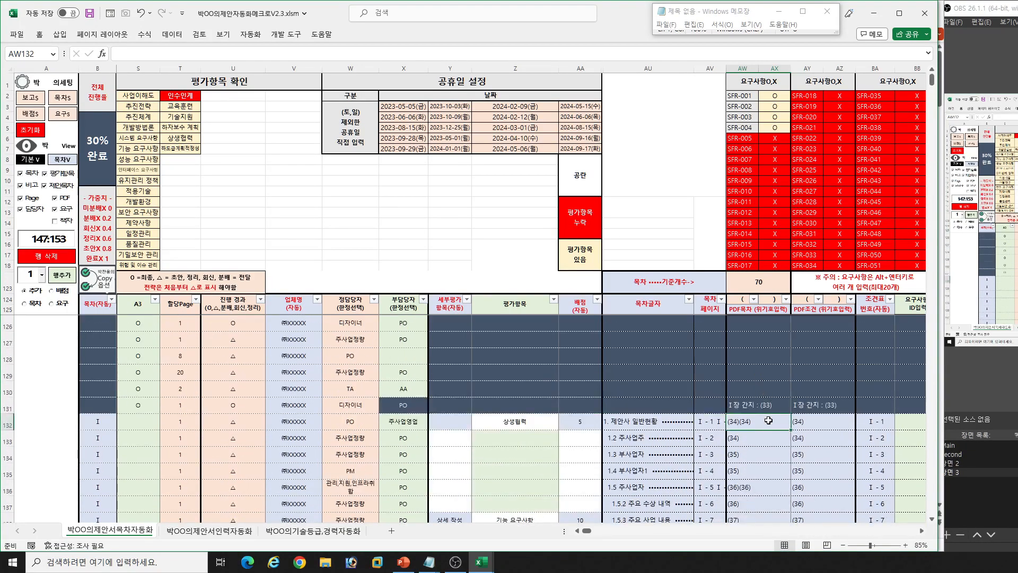
pyautogui.keyDown('shift'); pyautogui.click(748, 477); pyautogui.keyUp('shift')
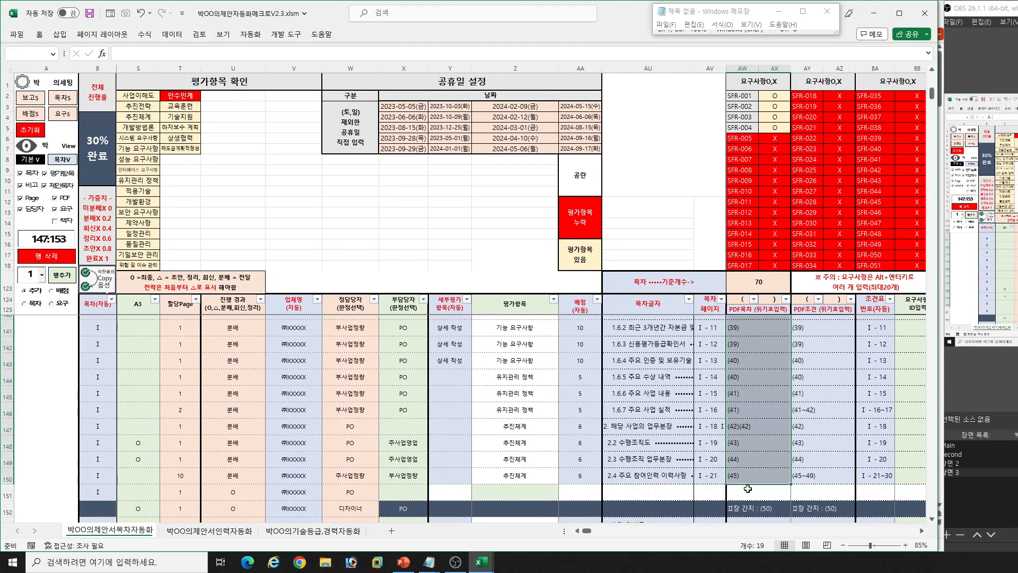
pyautogui.hotkey('ctrl', 'c')
# - Replace the text of the Notepad page number window with the copied PDF page numbers and strip all double quotation marks
pyautogui.click(430, 563)
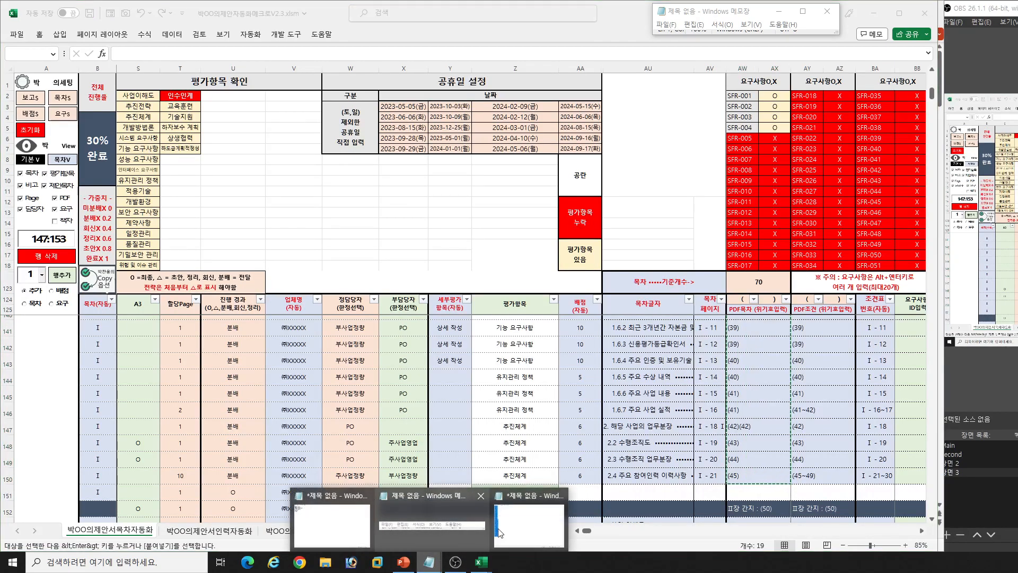
pyautogui.click(485, 529)
pyautogui.click(464, 383)
pyautogui.hotkey('ctrl', 'a')
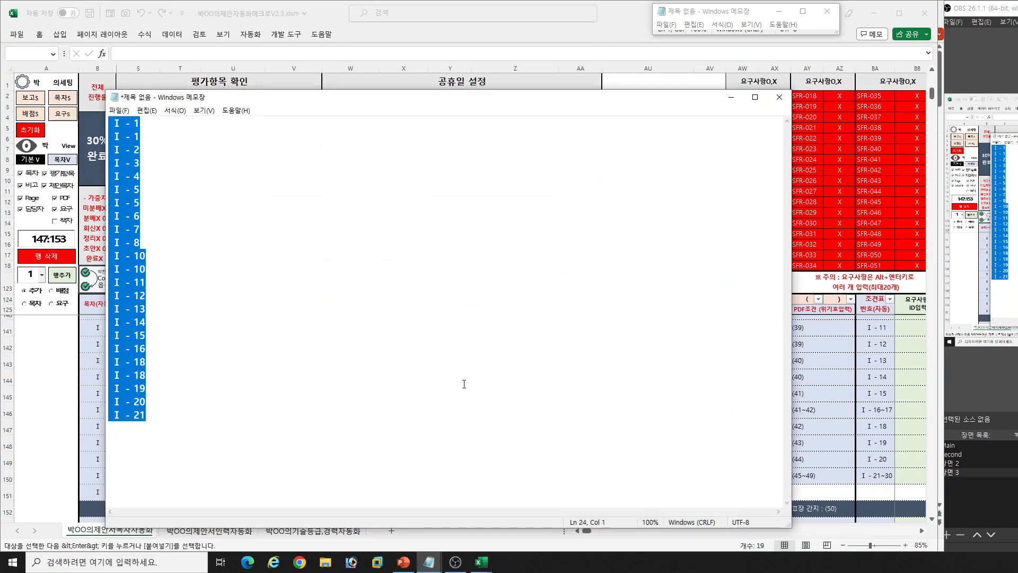
pyautogui.hotkey('ctrl', 'v')
pyautogui.hotkey('ctrl', 'h')
pyautogui.write('"')
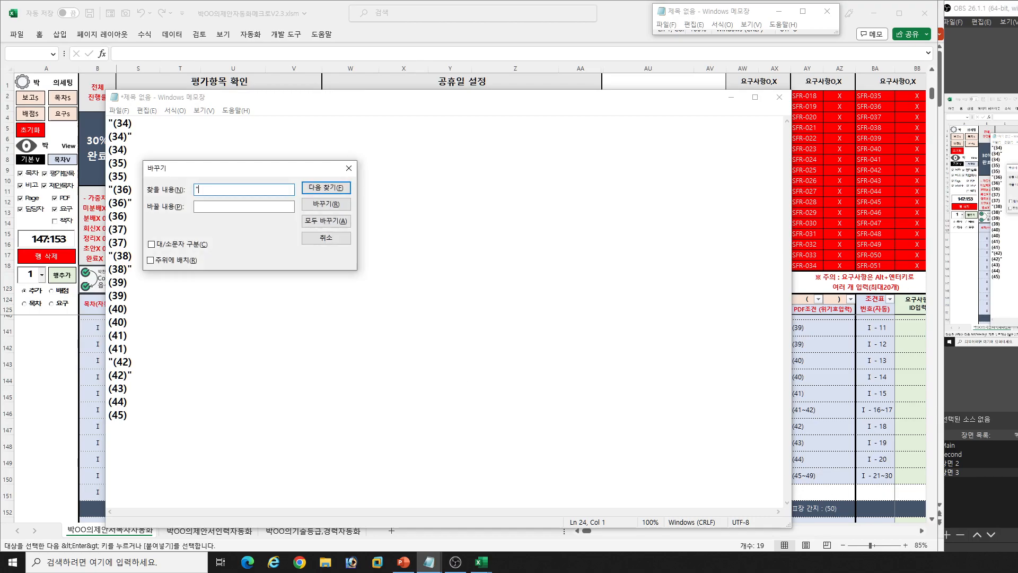
pyautogui.press('Escape')
# - Try to paste the Notepad PDF page numbers over the parenthesised numbers under Ⅰ 일반현황 in PowerPoint, and undo the paste
pyautogui.hotkey('ctrl', 'a')
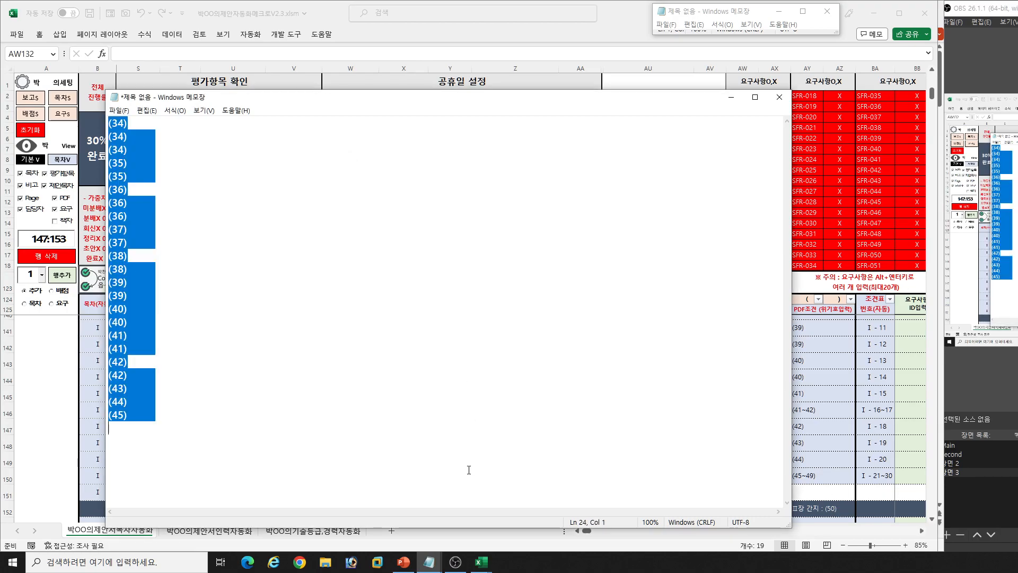
pyautogui.click(403, 563)
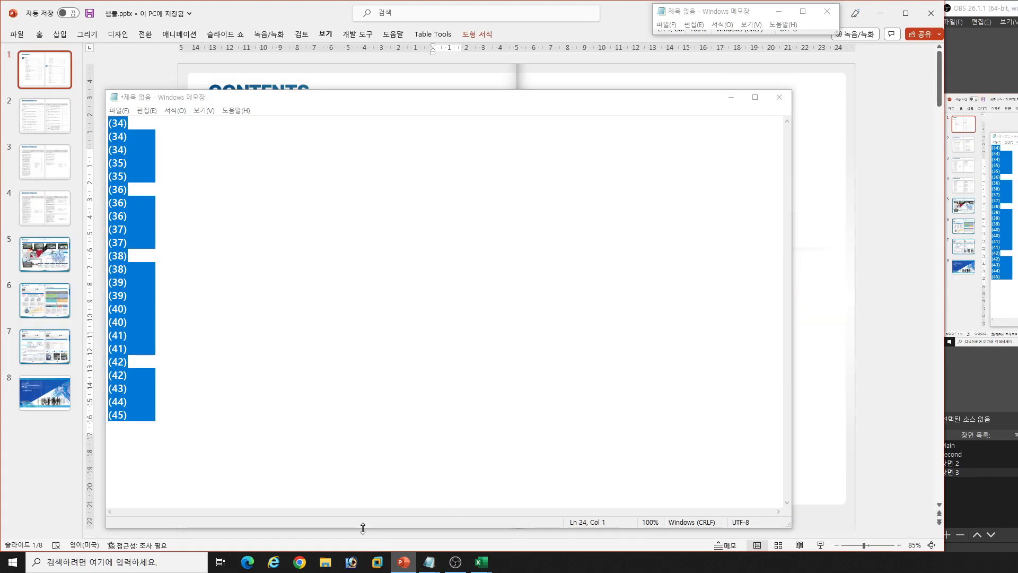
pyautogui.click(731, 97)
pyautogui.click(469, 227)
pyautogui.hotkey('ctrl', 'a')
pyautogui.hotkey('ctrl', 'v')
pyautogui.hotkey('ctrl', 'z')
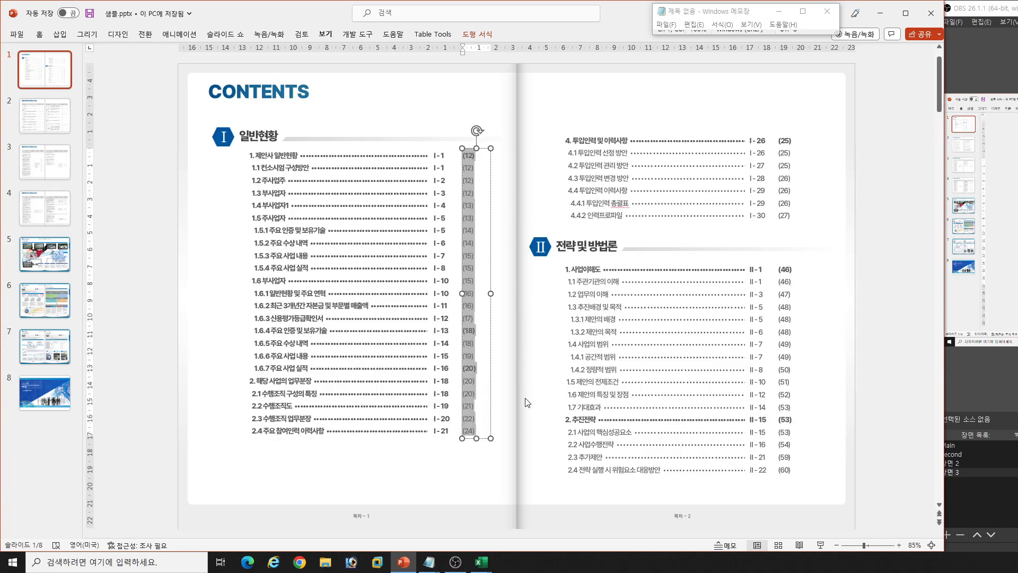
# - Return to the Notepad PDF page numbers and remove the trailing blanks from every line with a replace-all
pyautogui.moveTo(474, 537)
pyautogui.click(528, 533)
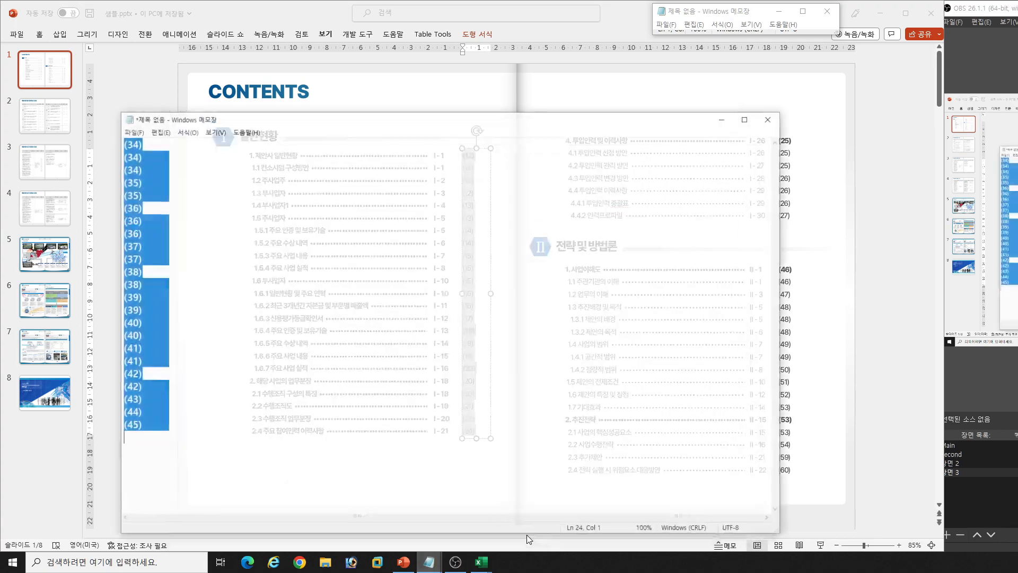
pyautogui.click(278, 341)
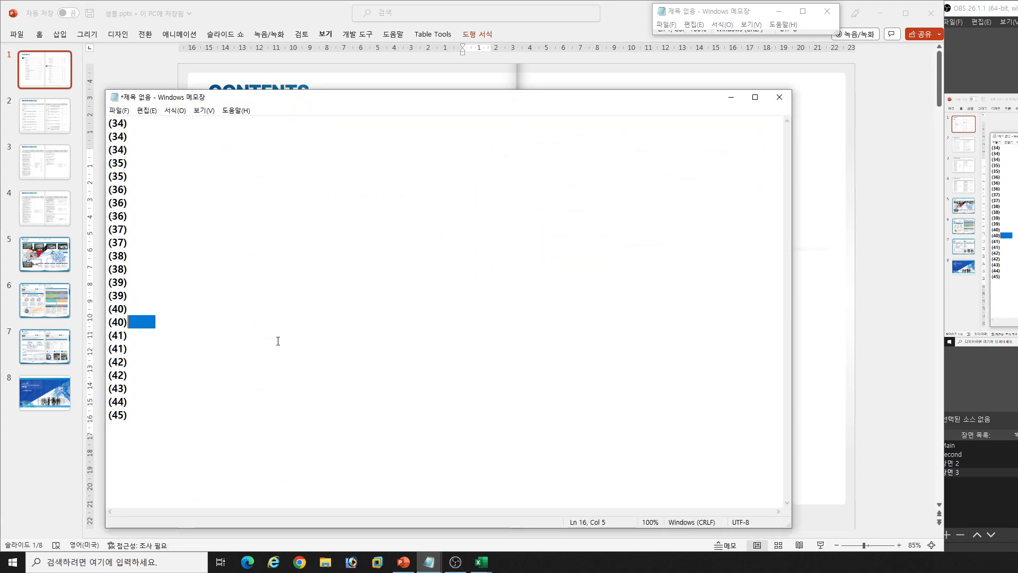
pyautogui.hotkey('ctrl', 'h')
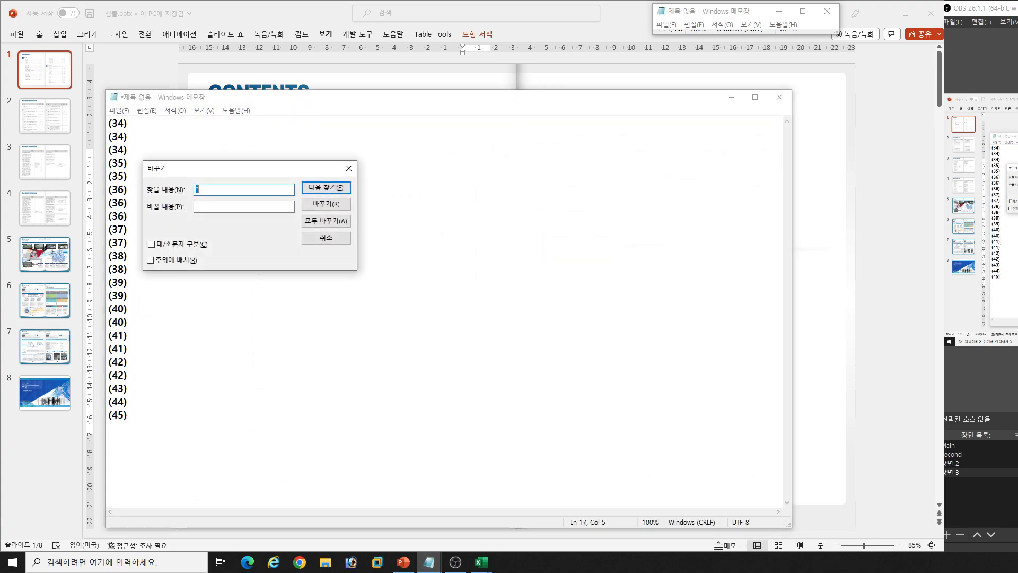
pyautogui.click(326, 238)
# - Copy the cleaned PDF page numbers over the selected parenthesised numbers under Ⅰ 일반현황 on the PowerPoint CONTENTS slide
pyautogui.hotkey('ctrl', 'a')
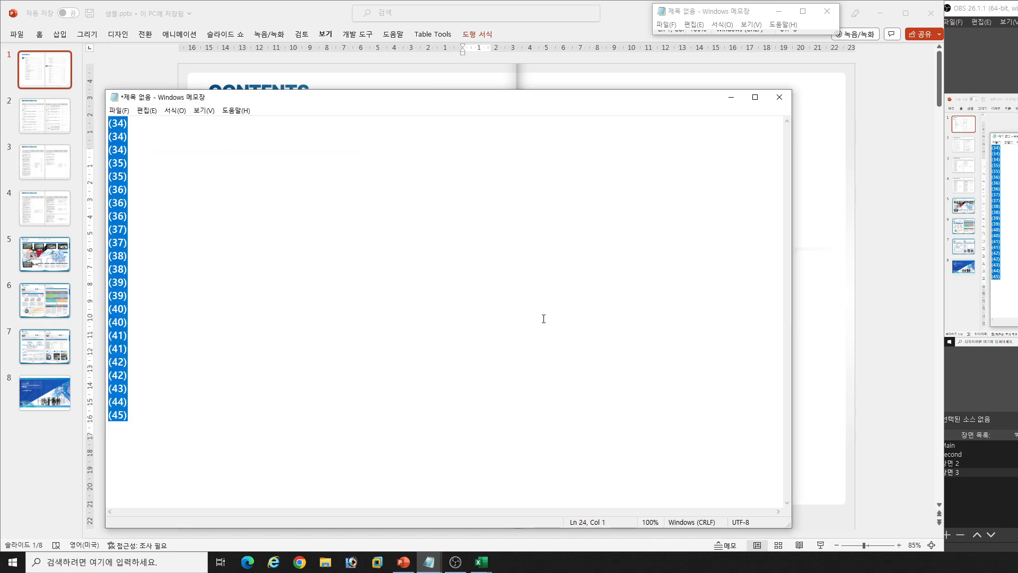
pyautogui.click(858, 335)
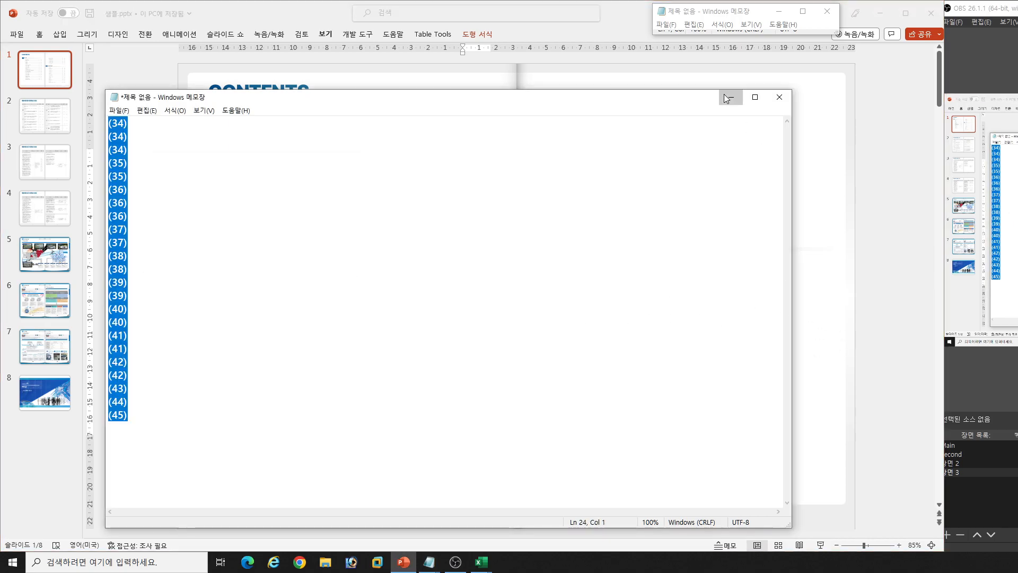
pyautogui.click(730, 97)
pyautogui.hotkey('ctrl', 'v')
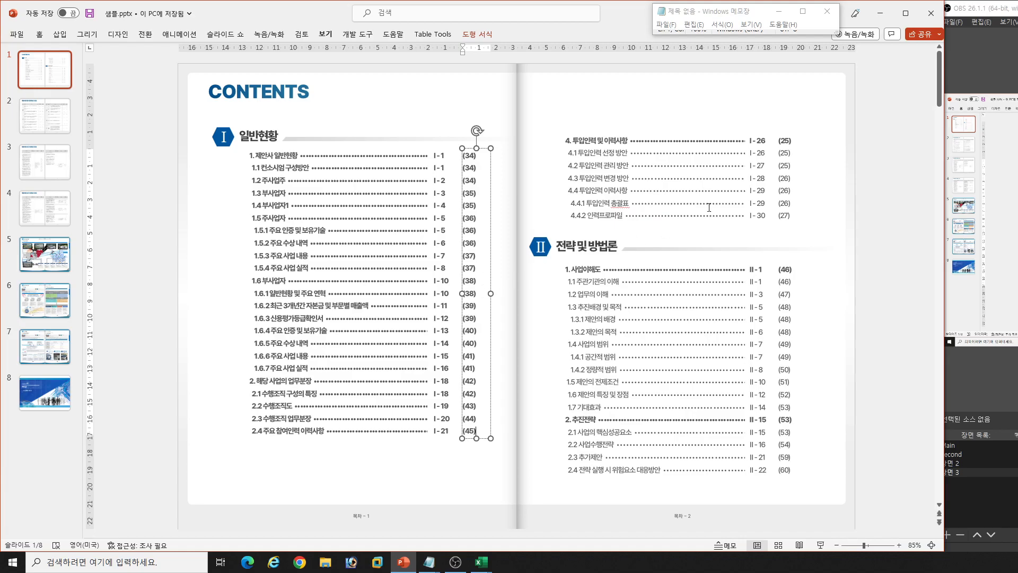
pyautogui.click(391, 232)
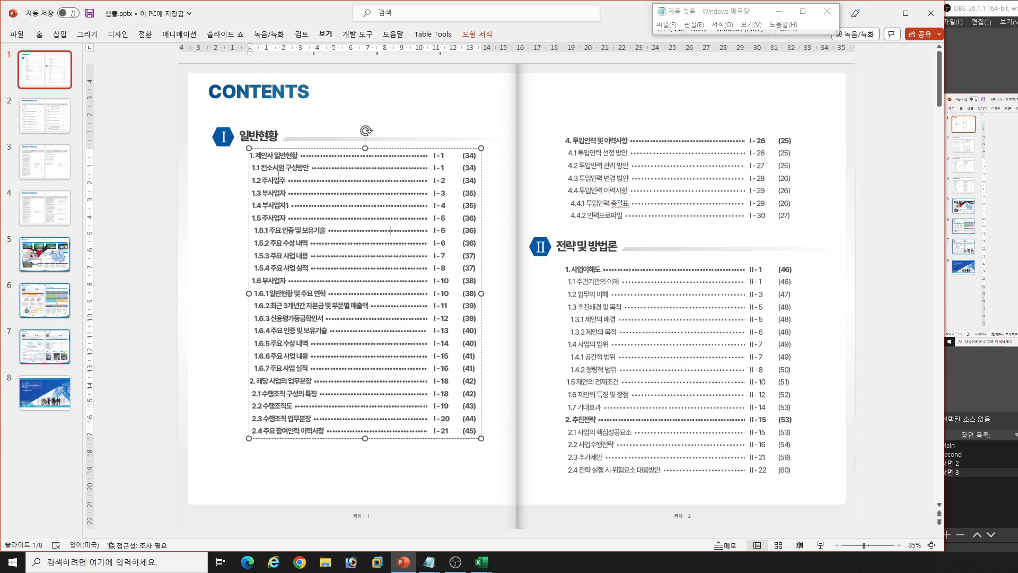
pyautogui.click(443, 168)
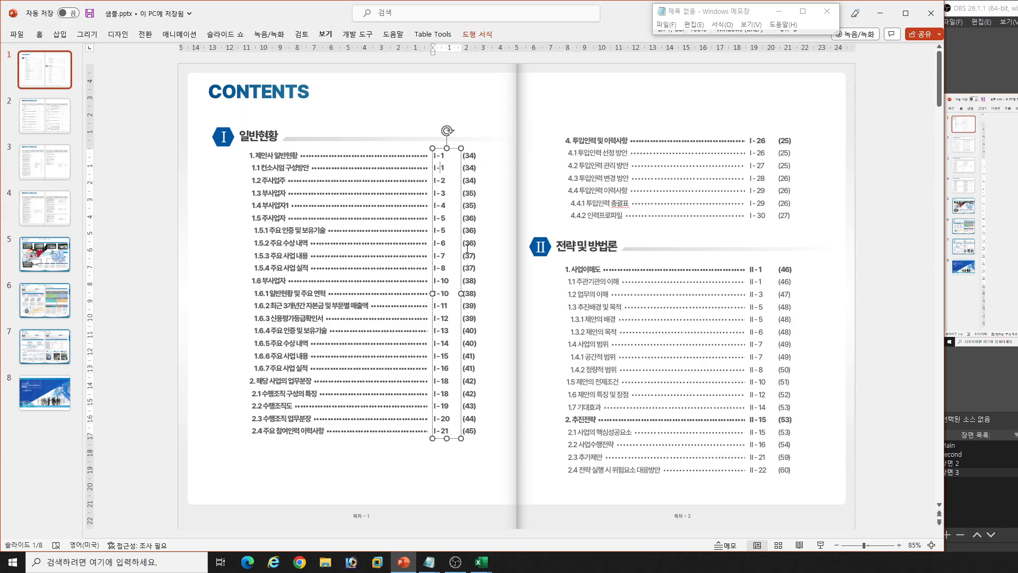
pyautogui.click(469, 247)
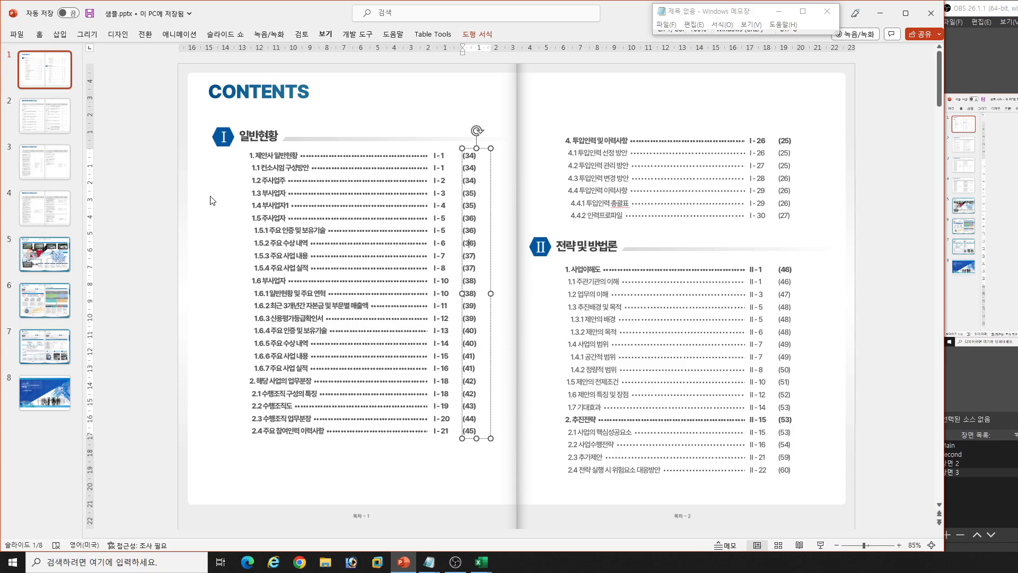
# - View the 제안사항 평가항목별 조견표 table on slide 2, and return to the 평가항목 column of the proposal automation workbook in Excel
pyautogui.click(59, 135)
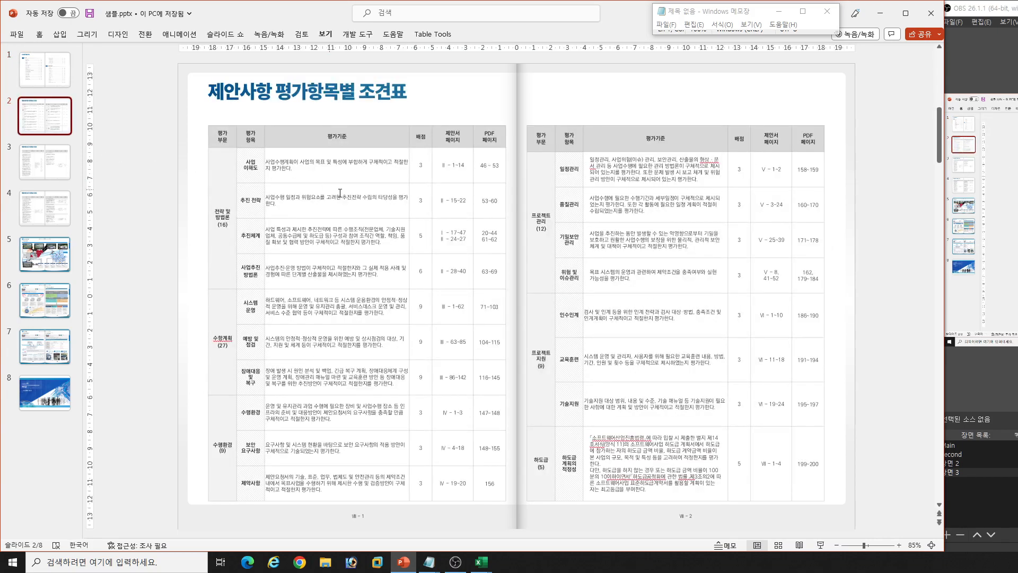
pyautogui.click(260, 166)
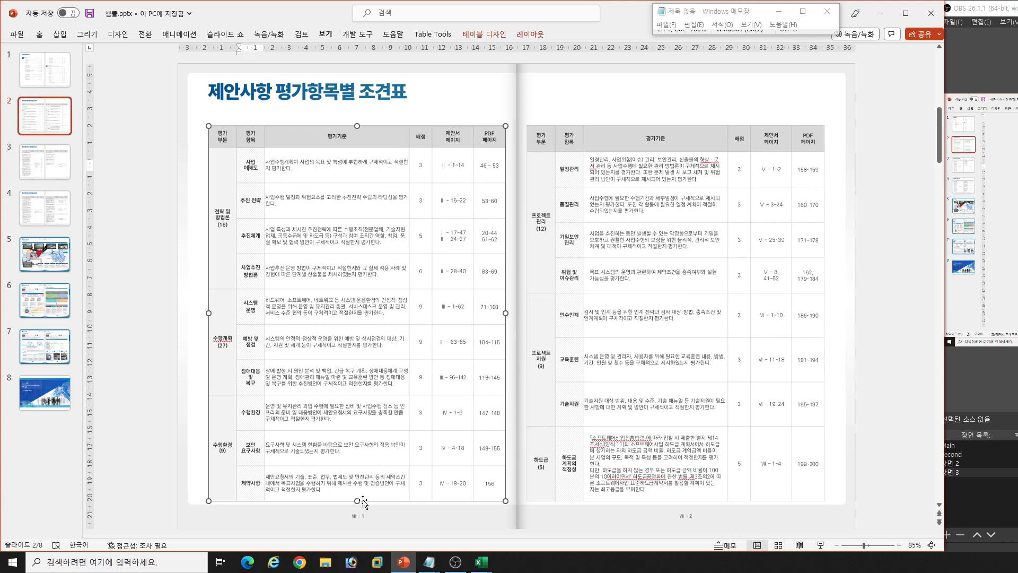
pyautogui.click(481, 563)
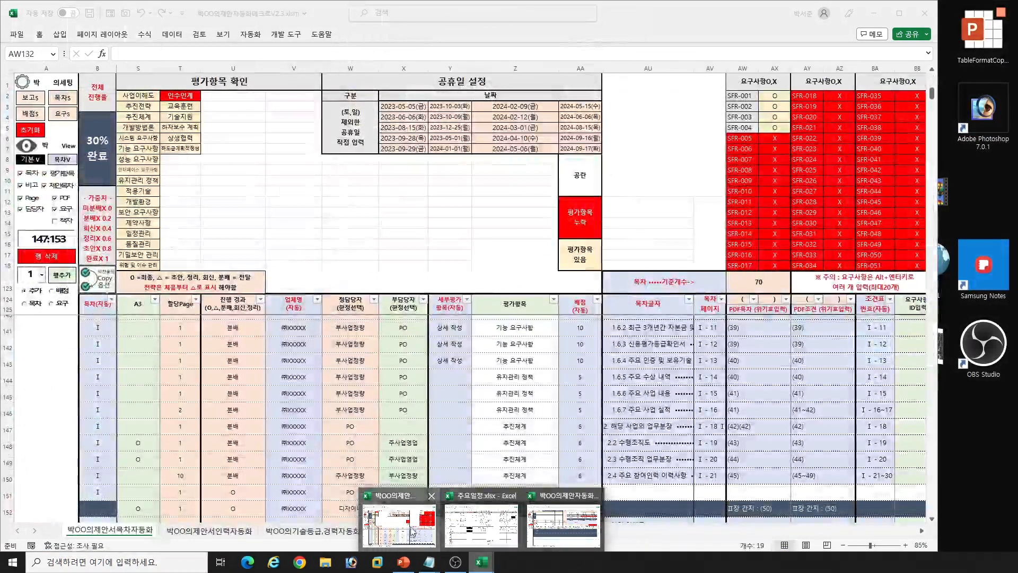
pyautogui.click(483, 522)
pyautogui.click(515, 303)
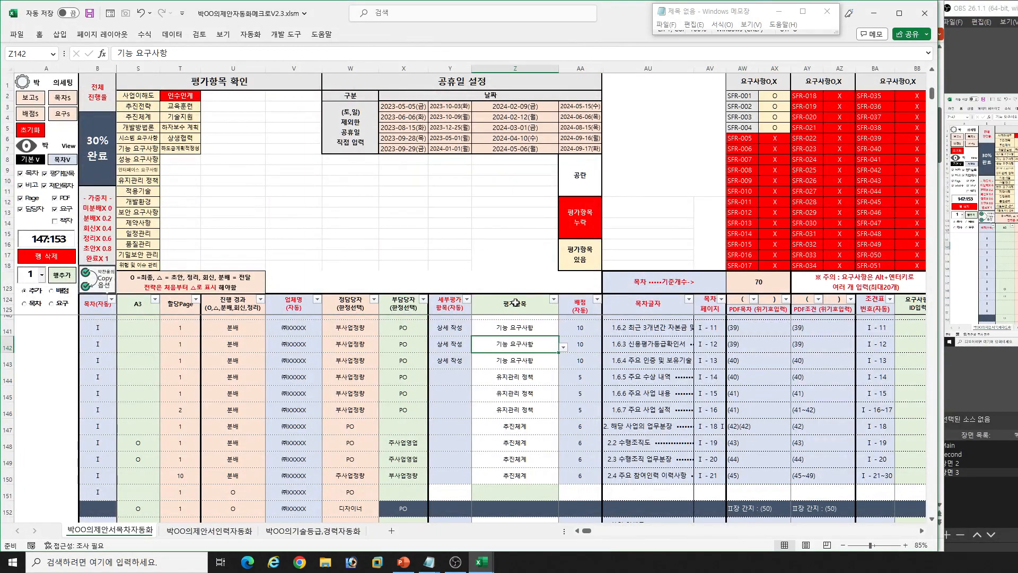
# - Filter the contents table's 평가항목 column to show only 사업이해도
pyautogui.hotkey('alt', 'Down')
pyautogui.press('Down')
pyautogui.press('Down')
pyautogui.press('Down')
pyautogui.press('Down')
pyautogui.press('Down')
pyautogui.press('Down')
pyautogui.press('Down')
pyautogui.press('Down')
pyautogui.press('Down')
pyautogui.press('Down')
pyautogui.press('Down')
pyautogui.press('Up')
pyautogui.press('Up')
pyautogui.press('space')
pyautogui.press('Down')
pyautogui.press('Down')
pyautogui.press('Down')
pyautogui.press('Down')
pyautogui.press('Down')
pyautogui.press('Down')
pyautogui.press('Down')
pyautogui.press('Down')
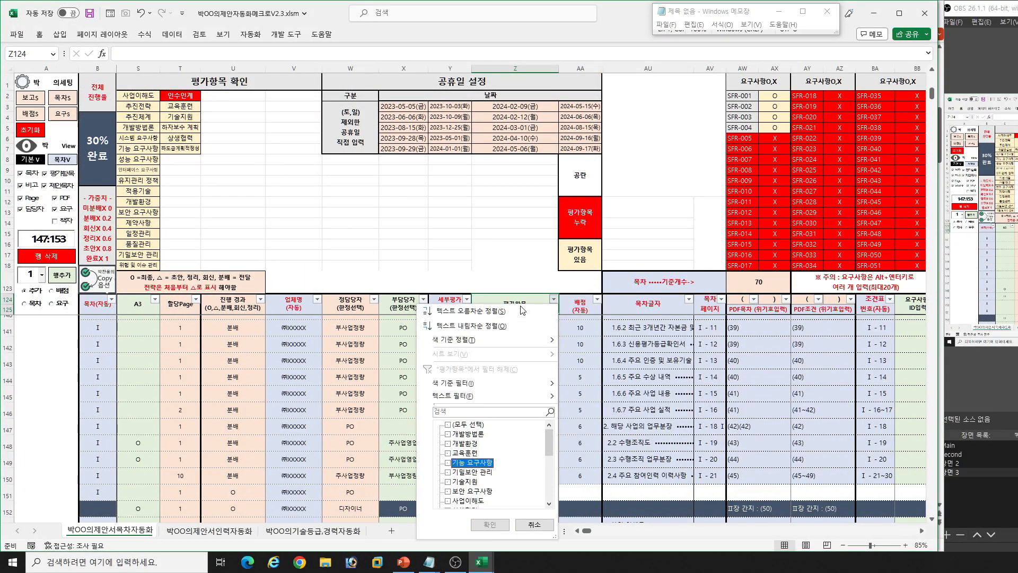
pyautogui.press('space')
pyautogui.press('Return')
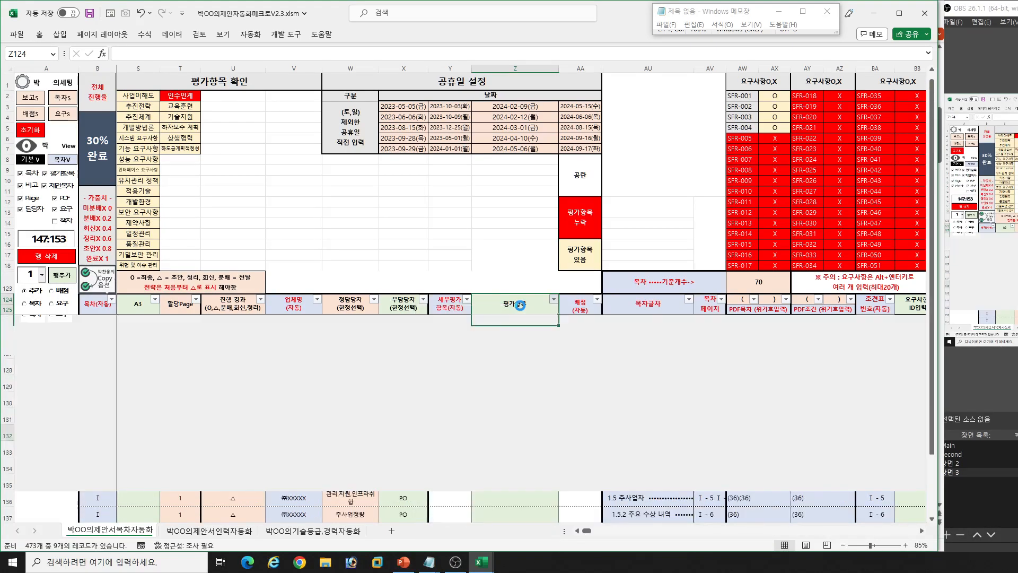
# - Place the text cursor in 사업이해도's 제안서 페이지 cell on PowerPoint slide 2, and return to the filtered rows in Excel
pyautogui.press('Down')
pyautogui.press('Right')
pyautogui.press('Right')
pyautogui.press('Right')
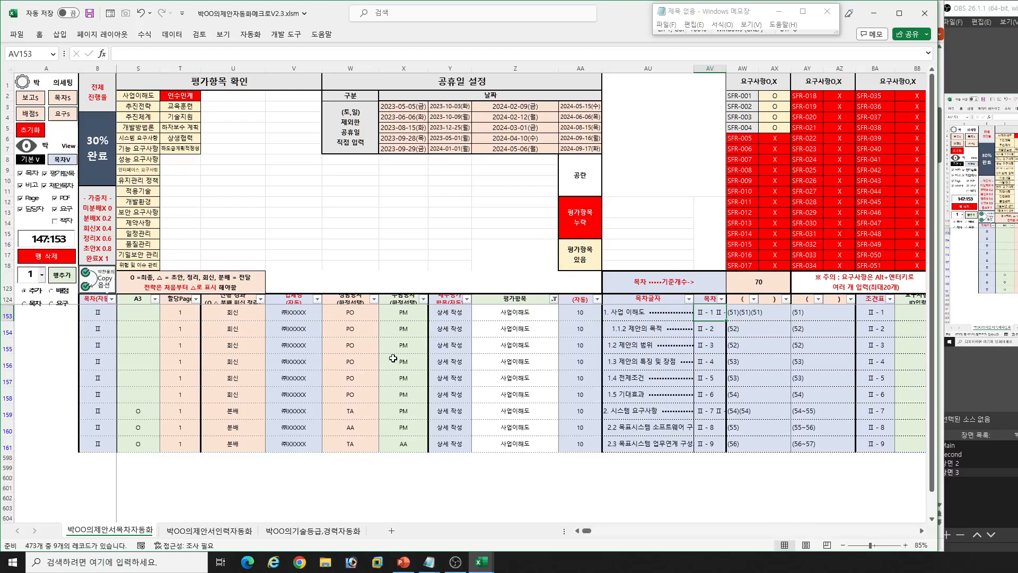
pyautogui.click(410, 557)
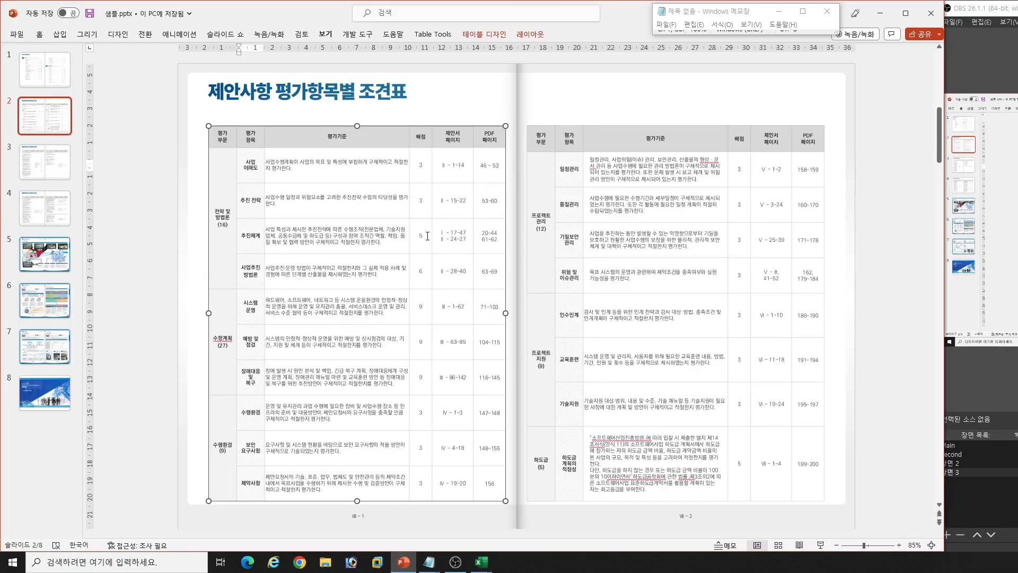
pyautogui.click(454, 168)
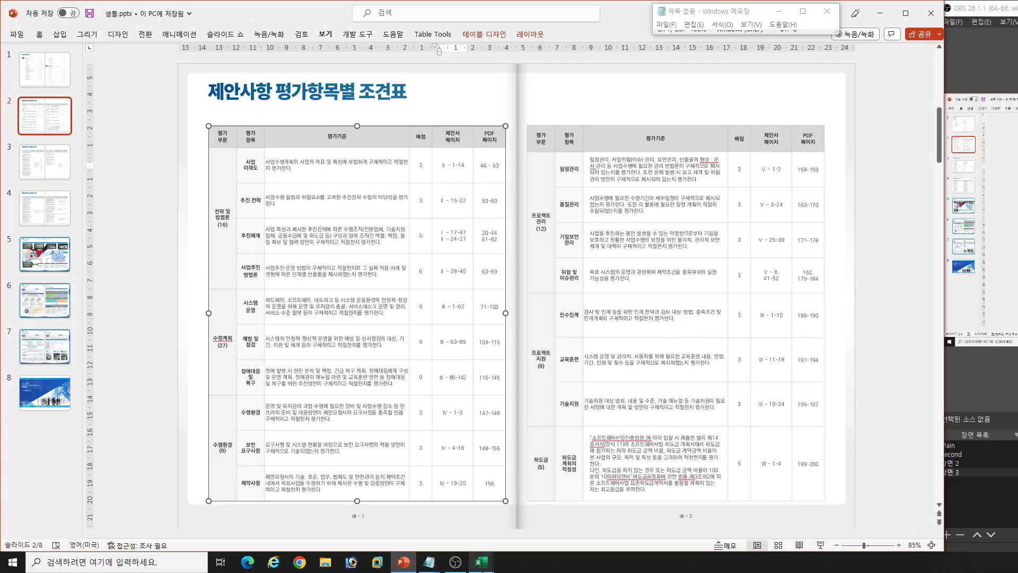
pyautogui.moveTo(481, 562)
pyautogui.click(485, 499)
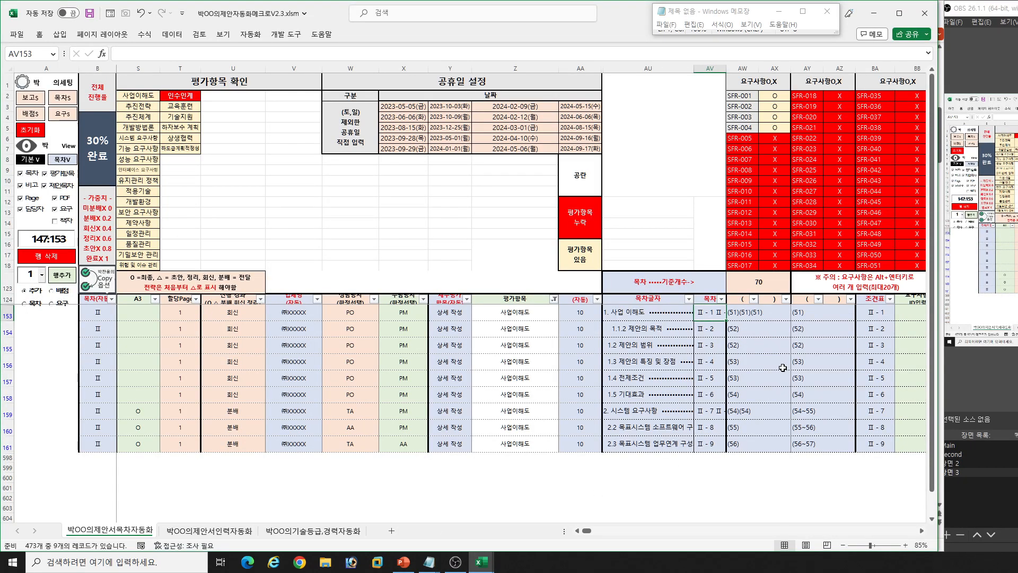
# - Copy the first filtered row's 조견표 번호, Ⅱ - 1, as plain text by passing it through the Windows Run box
pyautogui.click(878, 315)
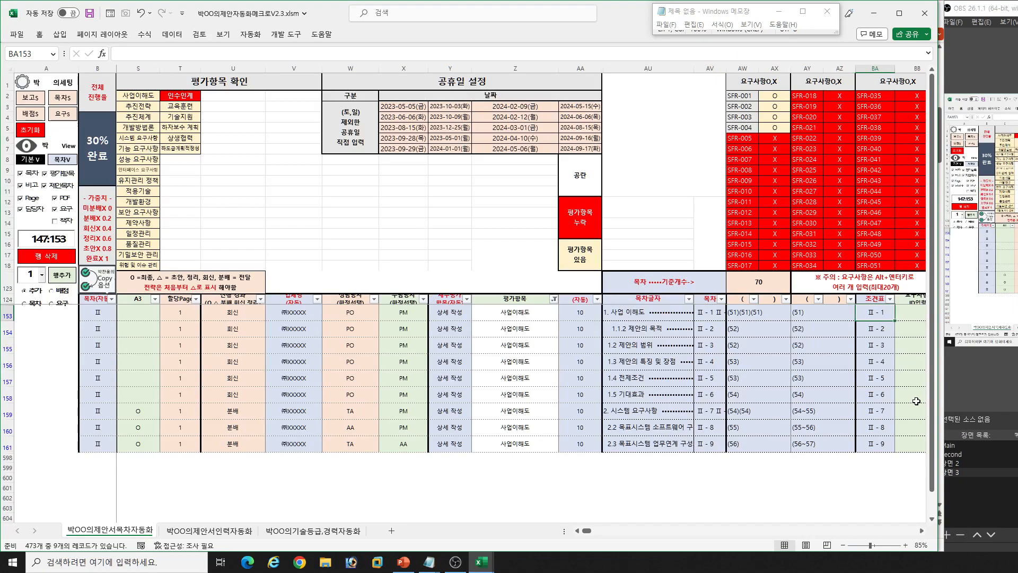
pyautogui.hscroll(1, 915, 401)
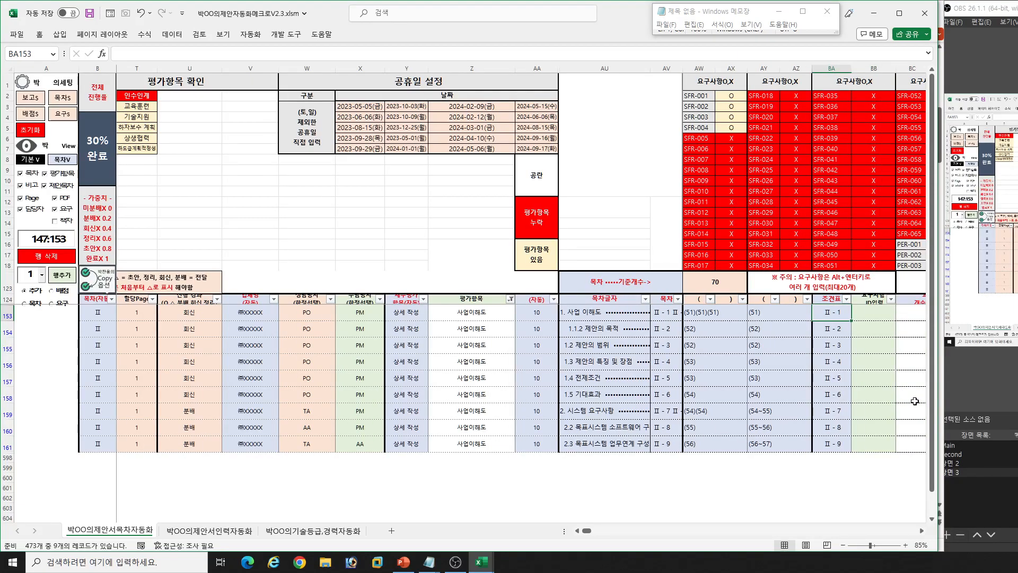
pyautogui.hotkey('ctrl', 'c')
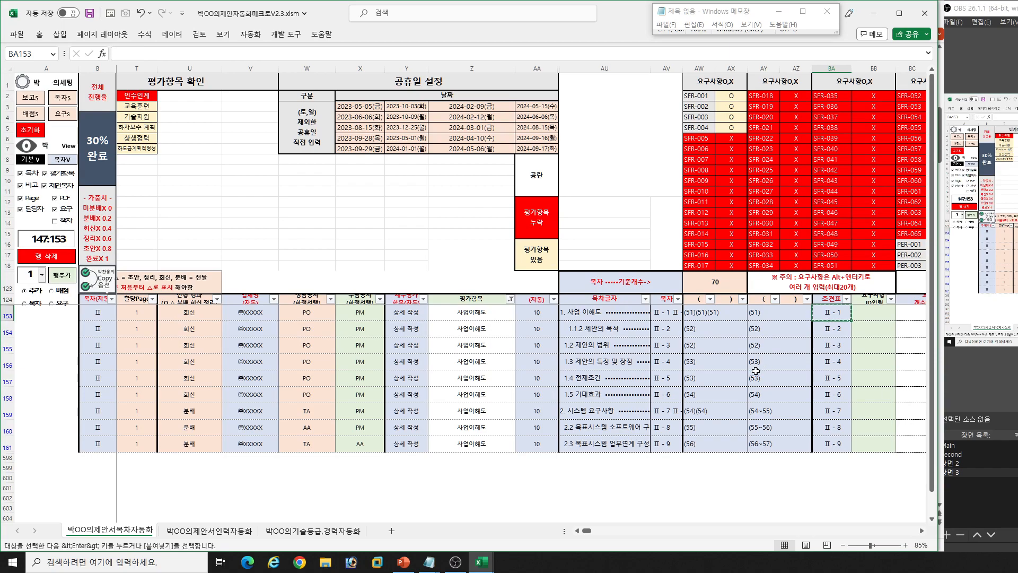
pyautogui.press('super+r')
pyautogui.hotkey('ctrl', 'v')
pyautogui.hotkey('ctrl', 'a')
pyautogui.hotkey('ctrl', 'c')
pyautogui.press('Escape')
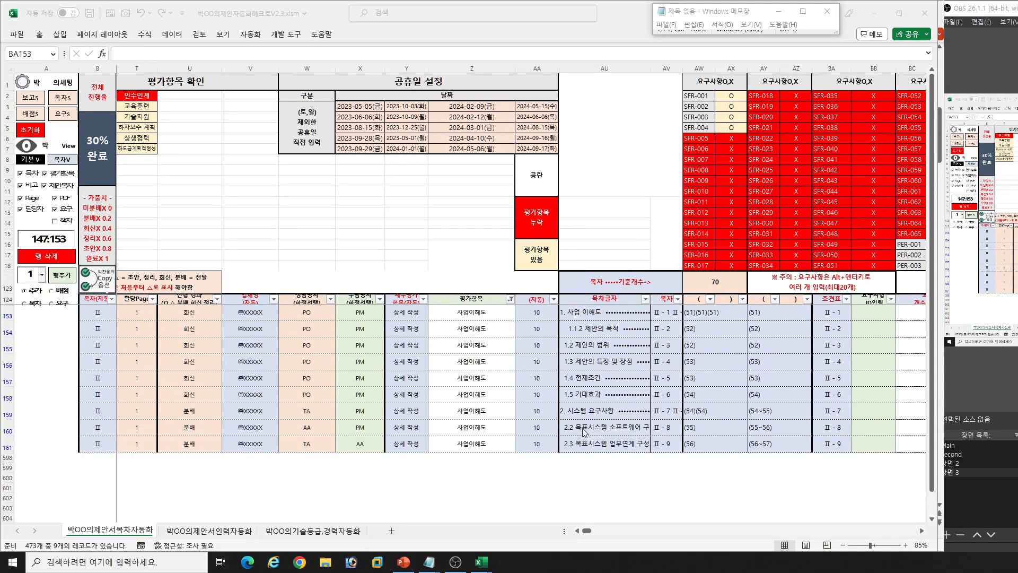
# - Replace 사업이해도's 제안서 페이지 on PowerPoint slide 2 with the copied number extended to Ⅱ - 1~9, and return to Excel
pyautogui.click(403, 561)
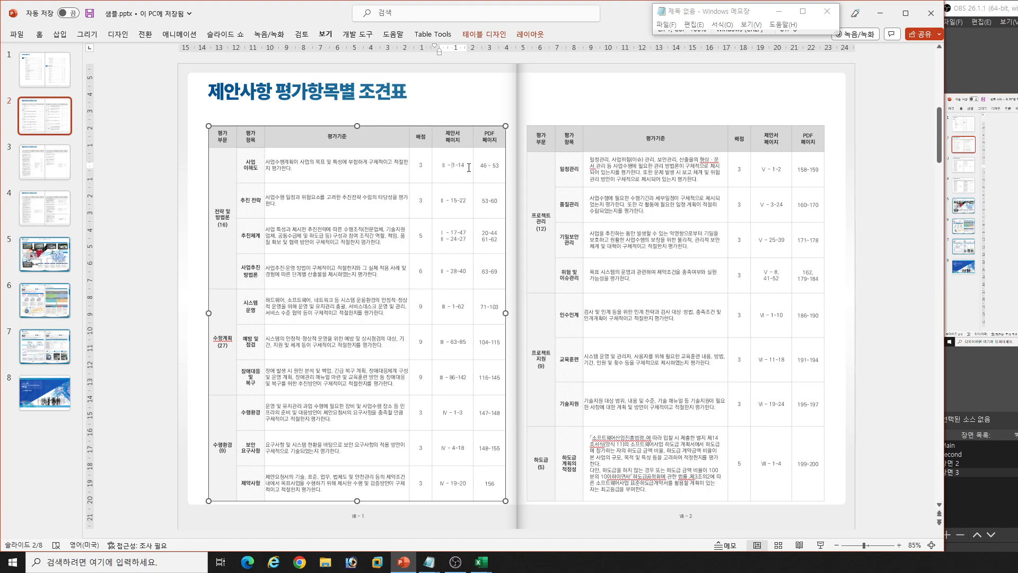
pyautogui.hotkey('ctrl', 'a')
pyautogui.hotkey('ctrl', 'v')
pyautogui.write('~9')
pyautogui.hotkey('alt', 'Tab')
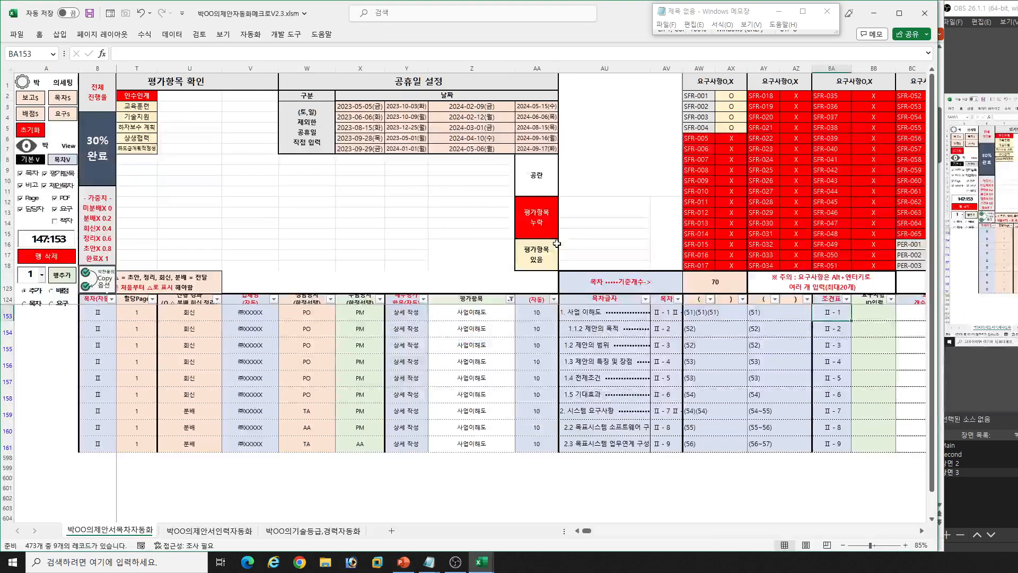
# - Check the first and last PDF조건 pages of the 사업이해도 rows and enter 51-57 as its PDF 페이지 in PowerPoint
pyautogui.click(723, 342)
pyautogui.click(780, 312)
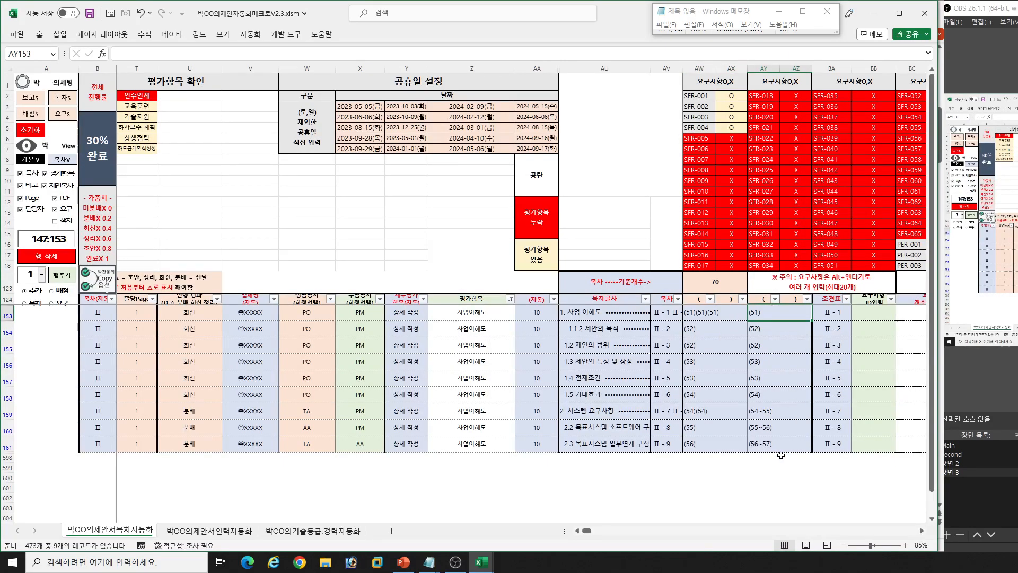
pyautogui.keyDown('shift'); pyautogui.click(780, 433); pyautogui.keyUp('shift')
pyautogui.hotkey('alt', 'Tab')
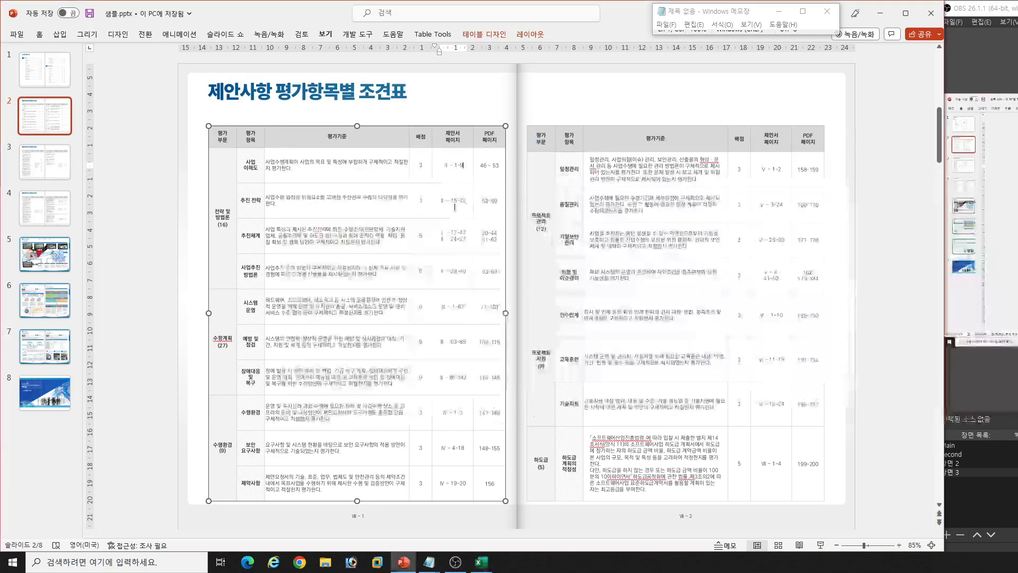
pyautogui.press('Tab')
pyautogui.write('5')
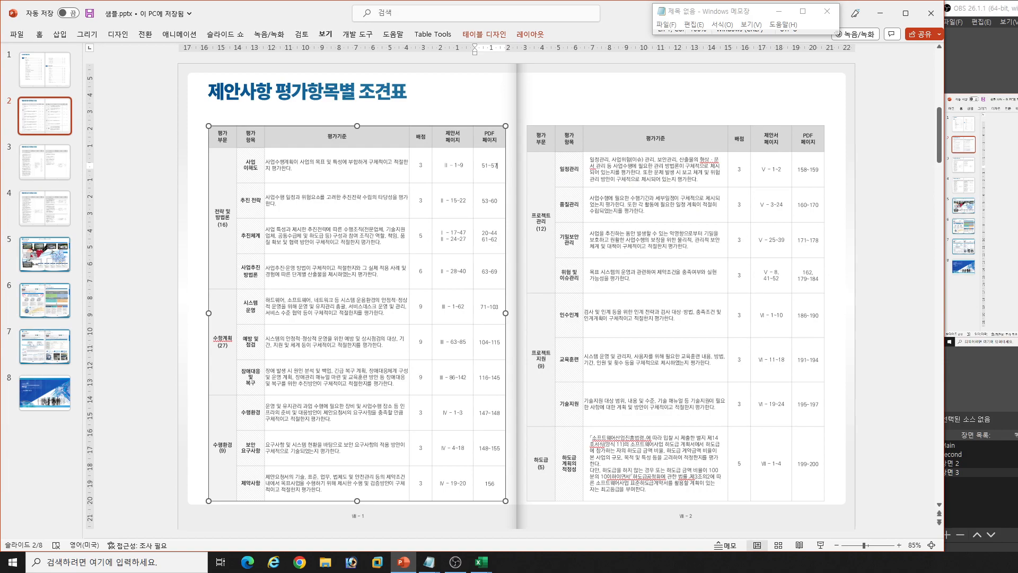
# - Examine the remaining 평가항목 rows and the MPR-001 table of 제안사항 요구사항별 조견표 on slide 3, and return to the Excel workbook
pyautogui.moveTo(254, 199); pyautogui.dragTo(492, 473)
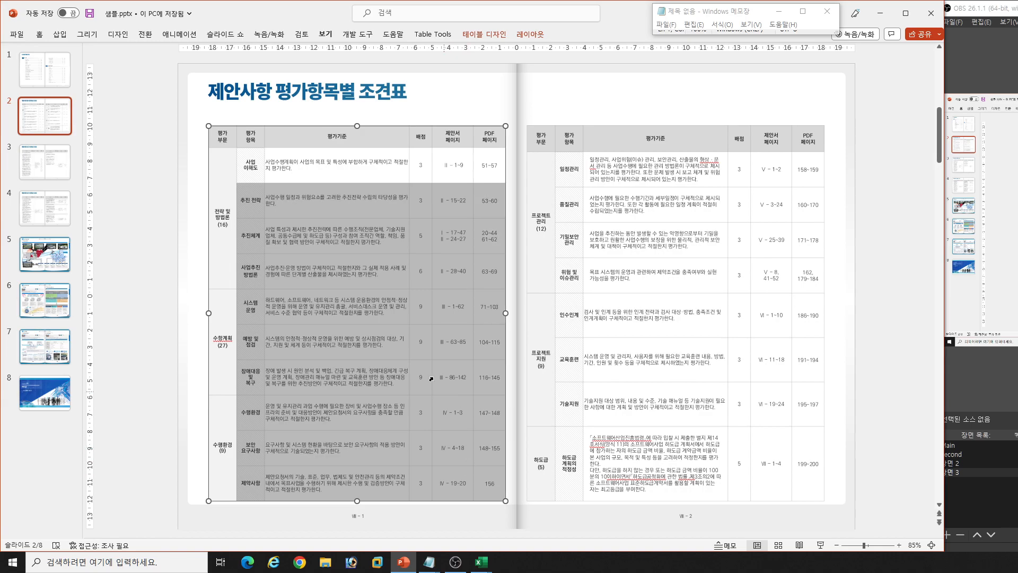
pyautogui.click(44, 162)
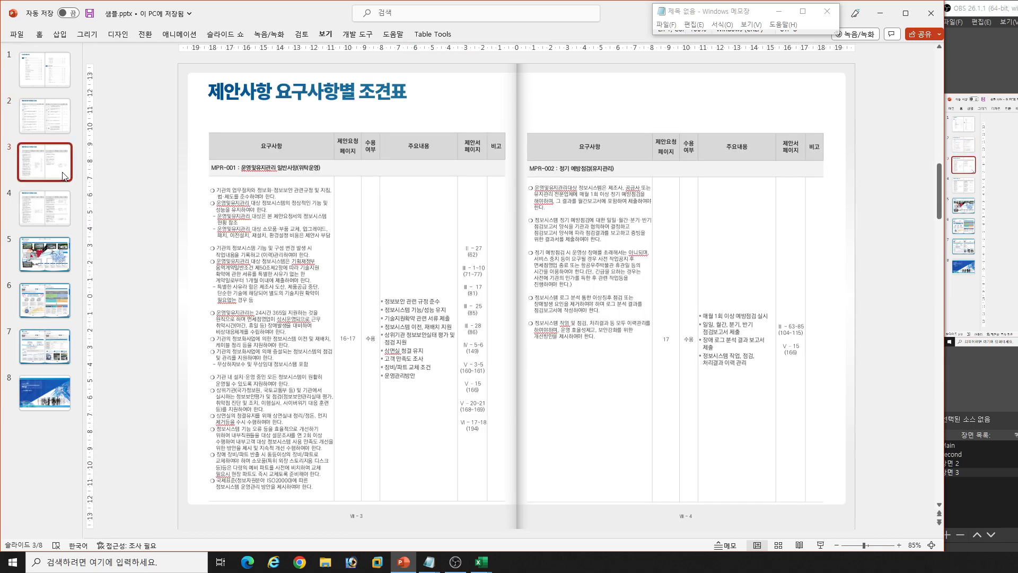
pyautogui.click(406, 275)
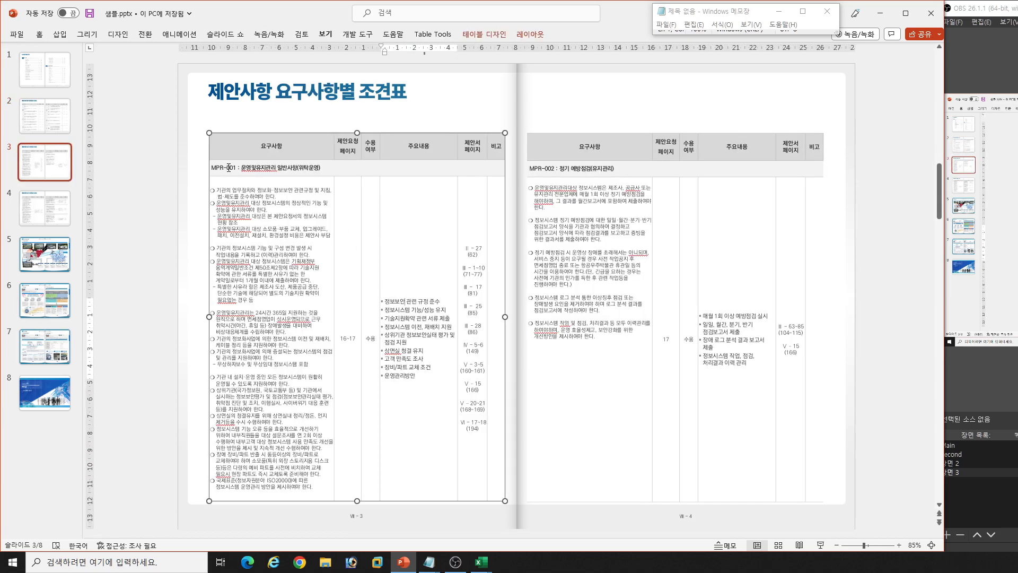
pyautogui.click(481, 561)
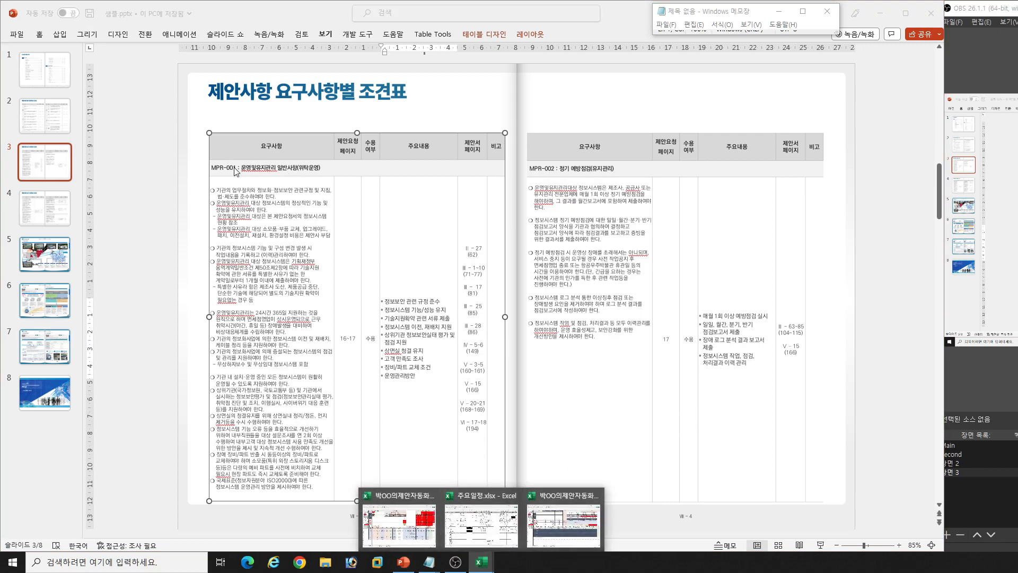
pyautogui.click(427, 446)
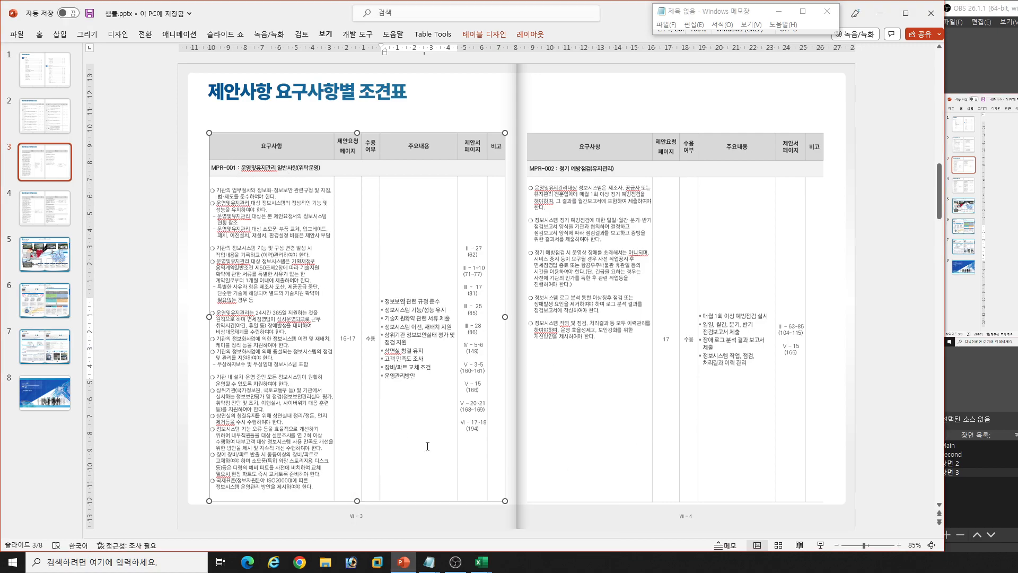
pyautogui.click(481, 562)
pyautogui.click(412, 467)
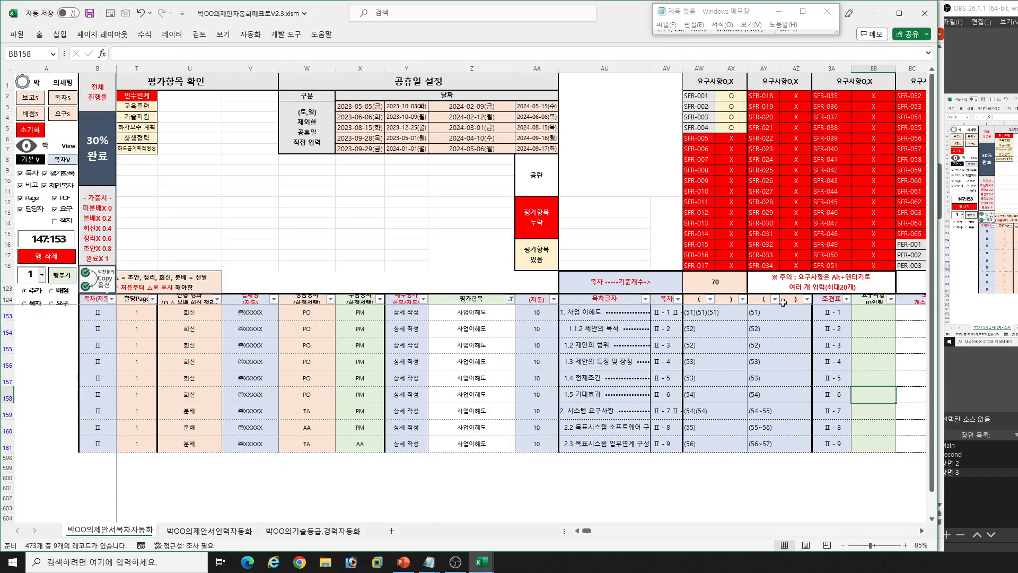
# - Clear the 사업이해도 filter from the 평가항목 column so that all contents rows are included
pyautogui.click(494, 302)
pyautogui.hotkey('alt', 'Down')
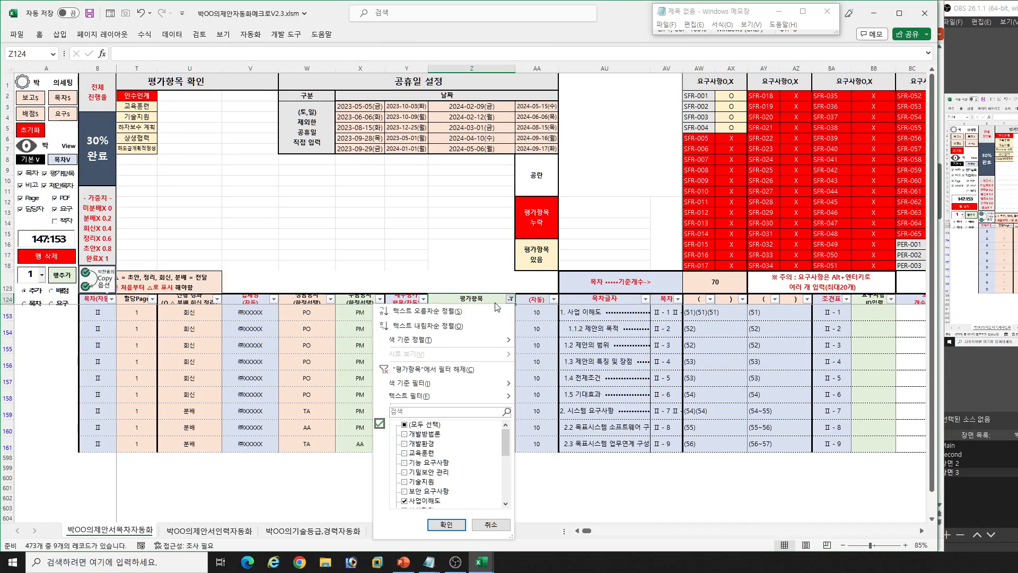
pyautogui.press('Down')
pyautogui.press('Down')
pyautogui.press('Down')
pyautogui.press('Down')
pyautogui.press('Down')
pyautogui.press('Down')
pyautogui.press('Down')
pyautogui.press('Down')
pyautogui.press('Down')
pyautogui.press('space')
pyautogui.press('Return')
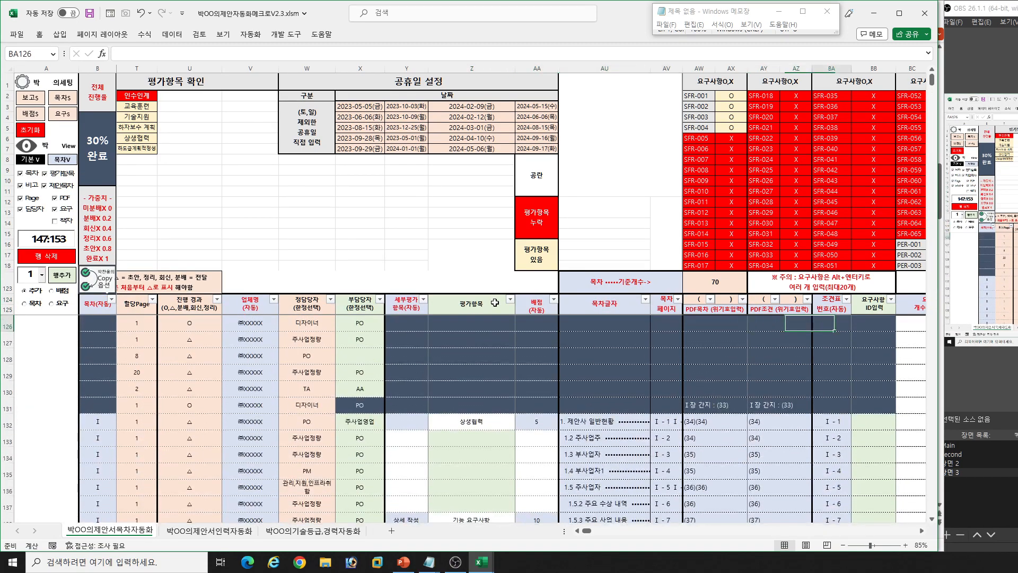
# - Enter MPR-001 as the 요구사항 ID입력 of the 1.2 주사업주 row
pyautogui.press('Right')
pyautogui.press('Right')
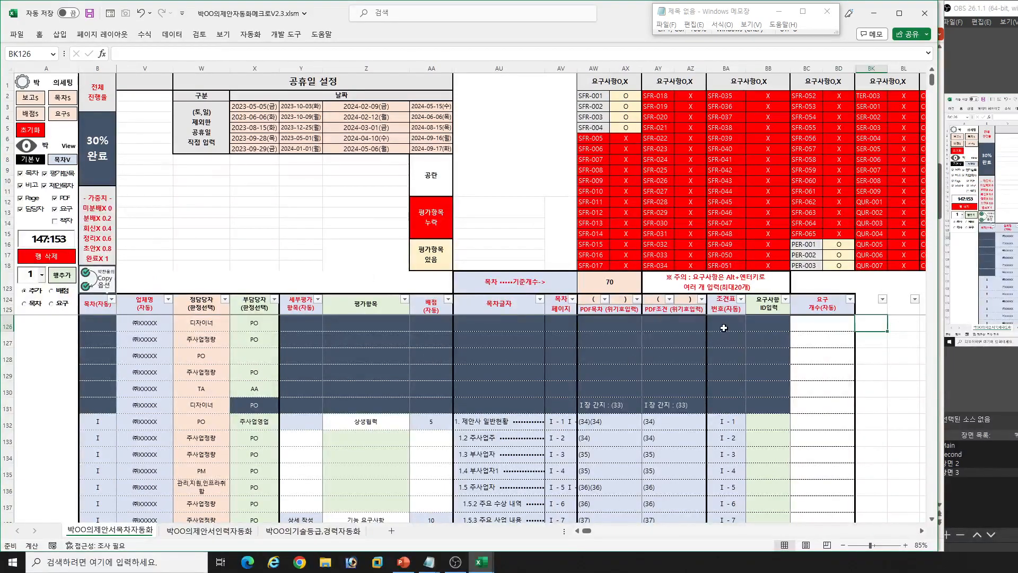
pyautogui.click(762, 433)
pyautogui.write('ㅡㅔ')
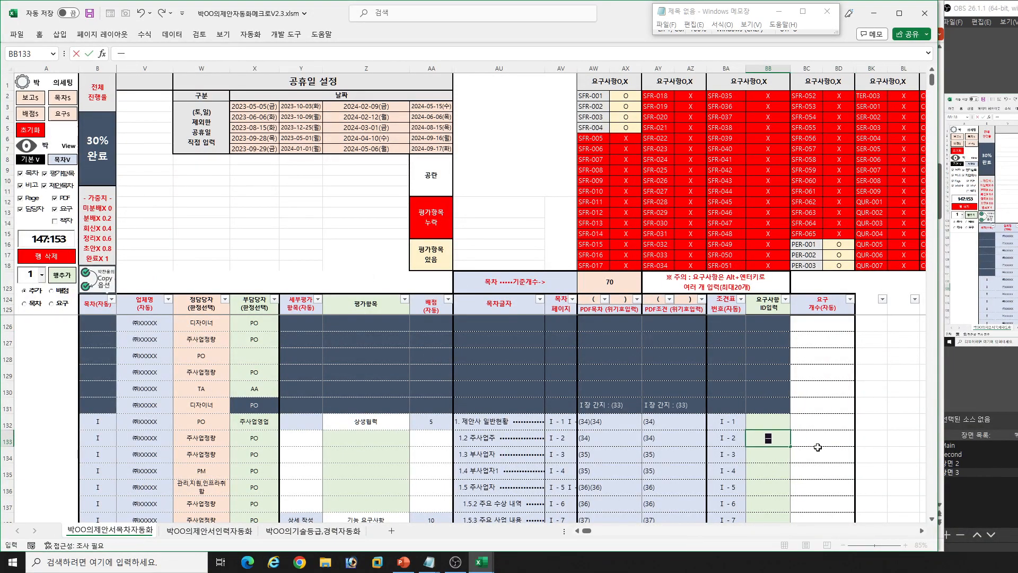
pyautogui.press('BackSpace')
pyautogui.press('BackSpace')
pyautogui.press('Hangul')
pyautogui.write('MPR-001')
pyautogui.press('Return')
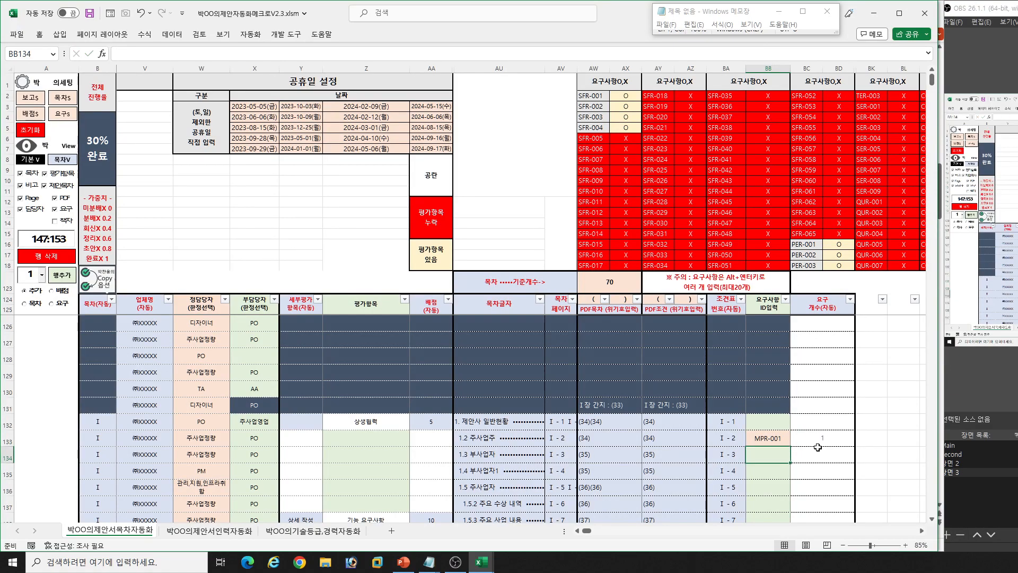
# - Fill MPR-001 into the 요구사항 ID입력 cells from 1.2 주사업주 down to 1.5.2 주요 수상 내역
pyautogui.press('Up')
pyautogui.hotkey('shift', 'Down')
pyautogui.hotkey('shift', 'Down')
pyautogui.hotkey('shift', 'Down')
pyautogui.hotkey('shift', 'Down')
pyautogui.press('F2')
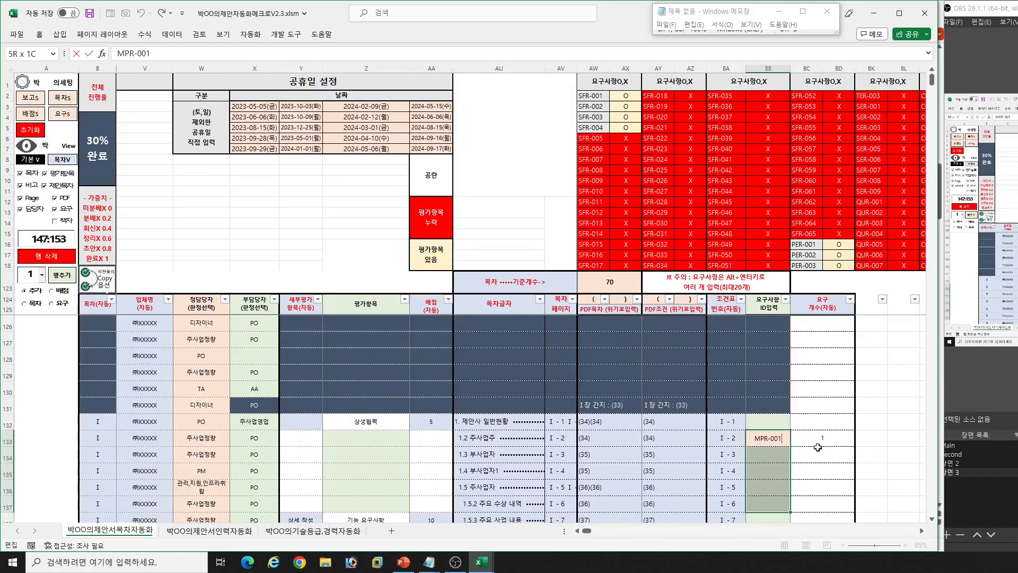
pyautogui.hotkey('ctrl', 'Return')
# - Filter the 요구사항 ID입력 column to show only MPR-001
pyautogui.click(785, 299)
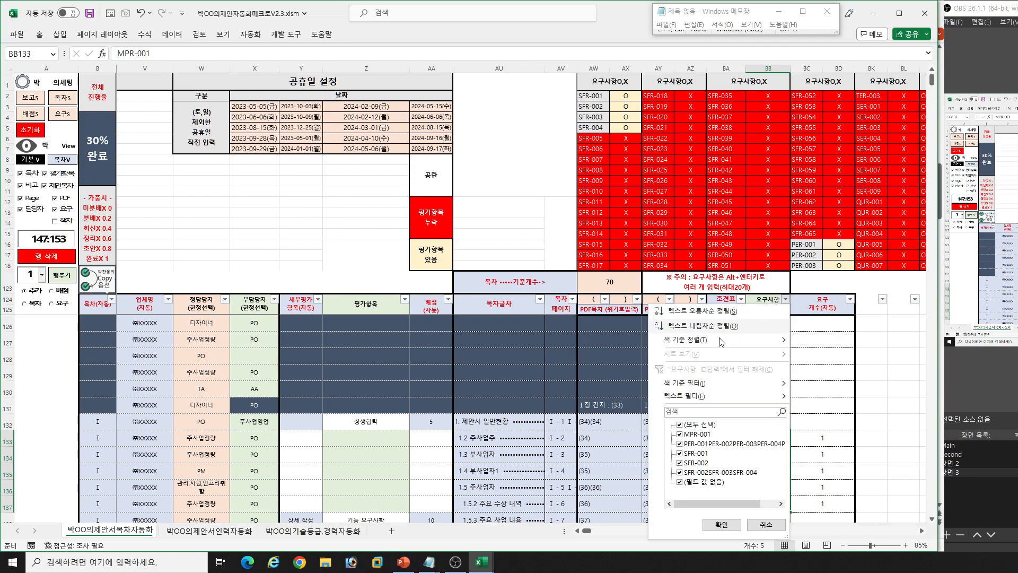
pyautogui.click(707, 412)
pyautogui.write('Ⅱ - 1')
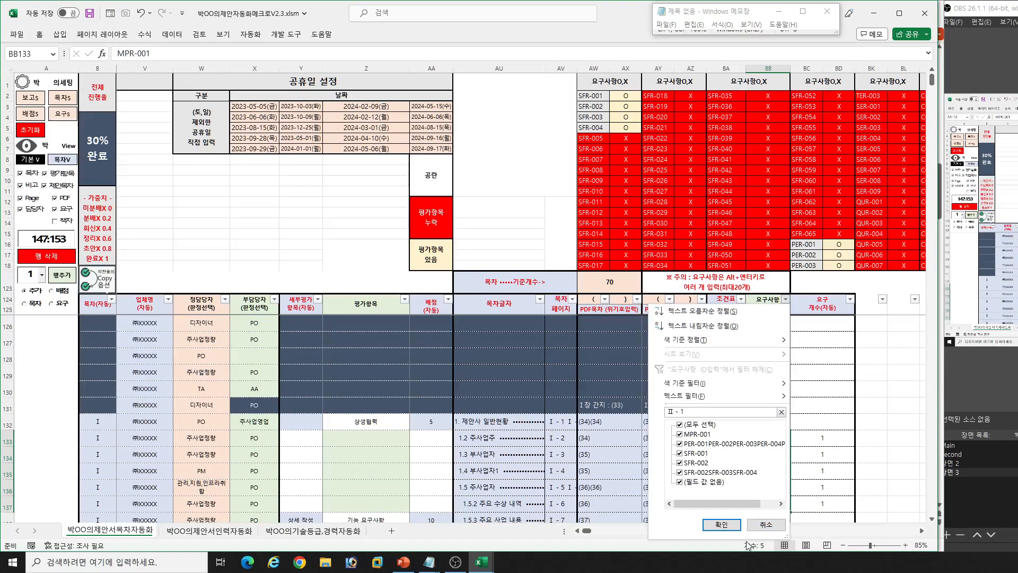
pyautogui.hotkey('ctrl', 'z')
pyautogui.write('MPR-001')
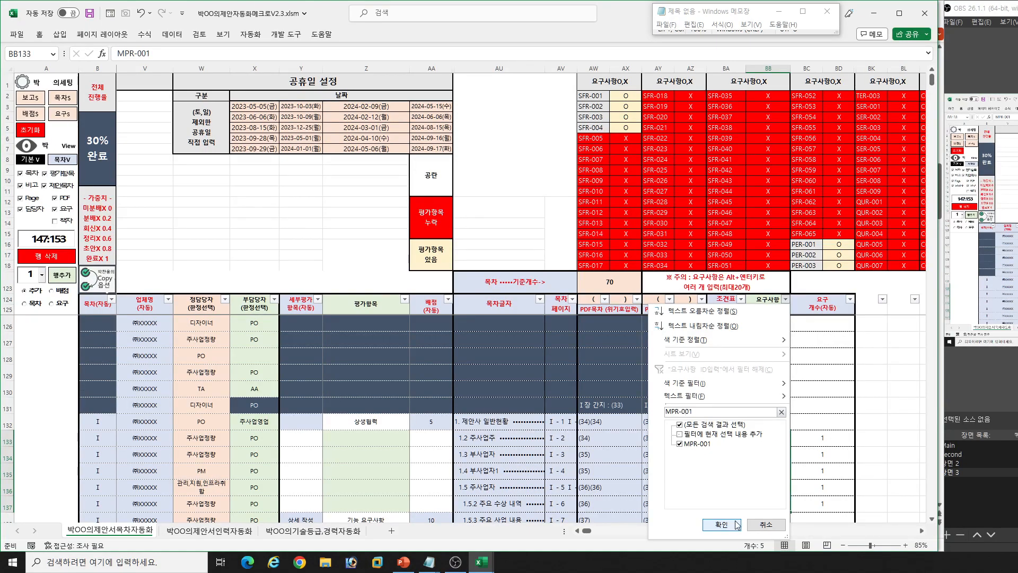
pyautogui.click(722, 524)
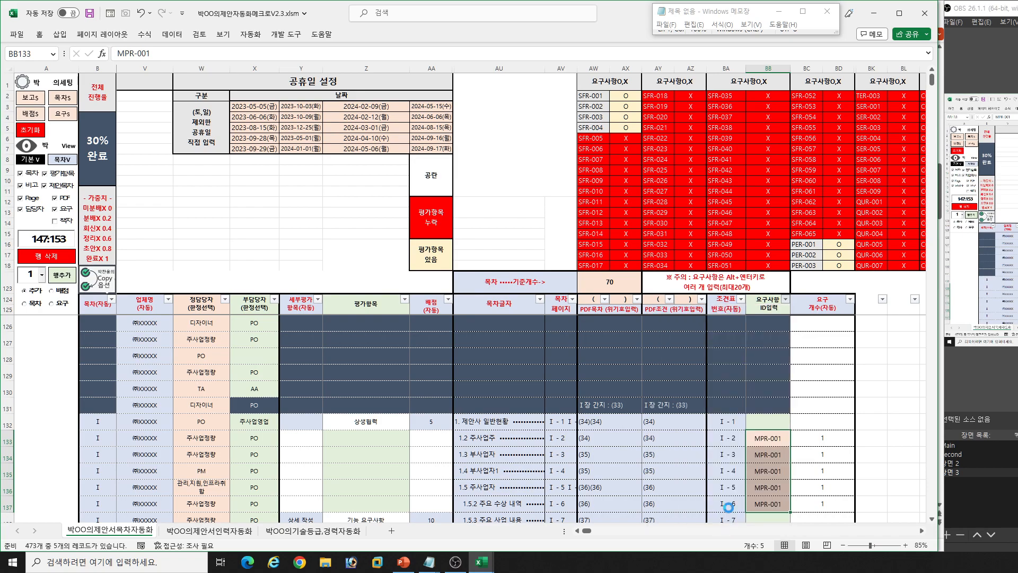
# - Replace the page references in MPR-001's 제안서 페이지 cell on the requirement 조견표 slide with Ⅰ - 2~6
pyautogui.click(716, 313)
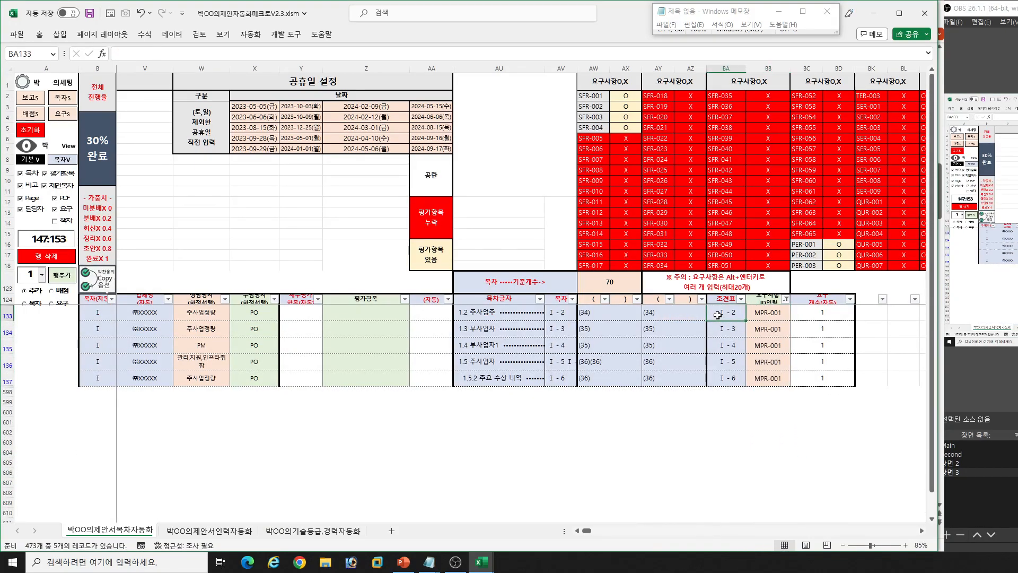
pyautogui.hotkey('alt', 'Tab')
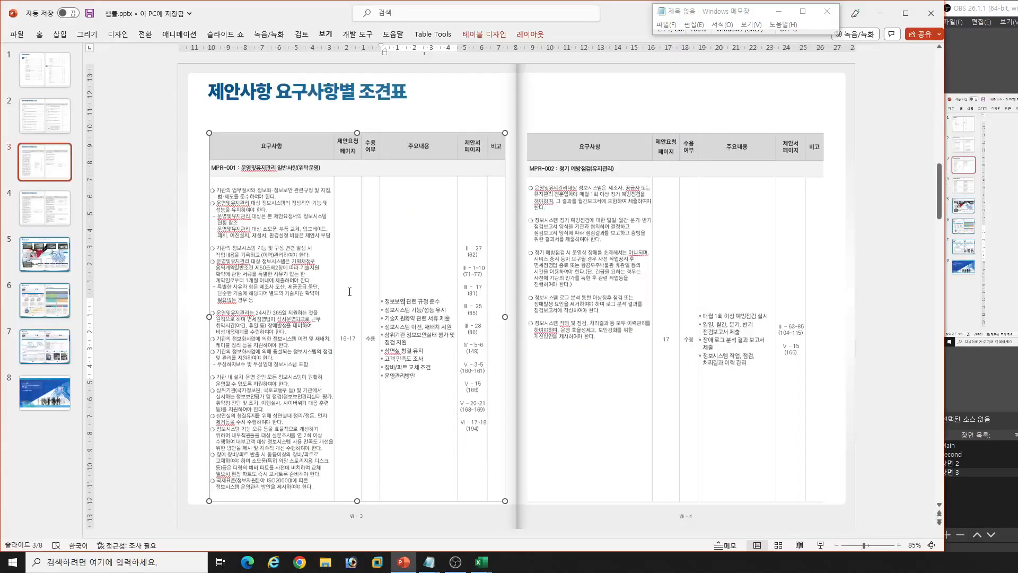
pyautogui.hotkey('alt', 'Tab')
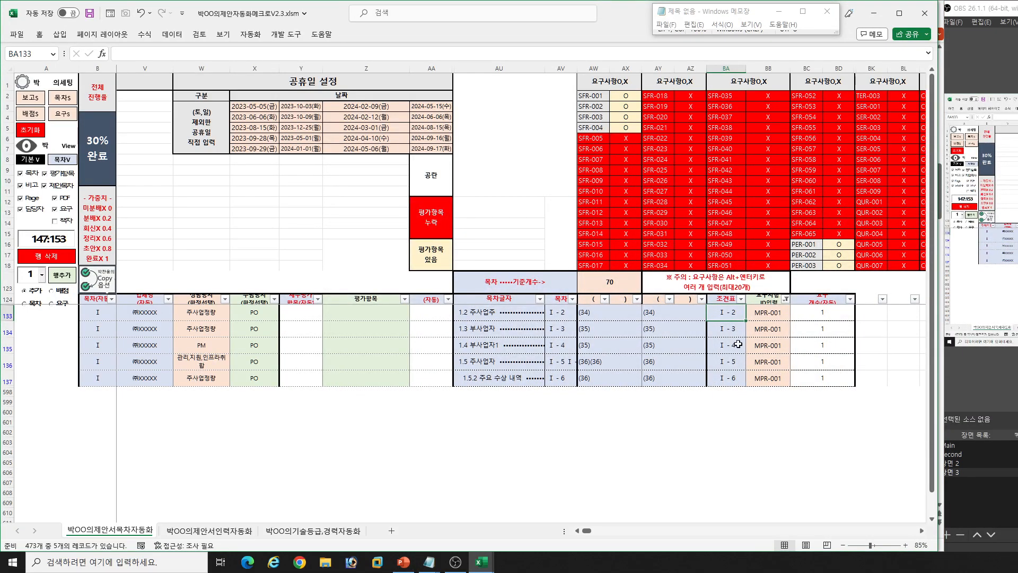
pyautogui.hotkey('alt', 'Tab')
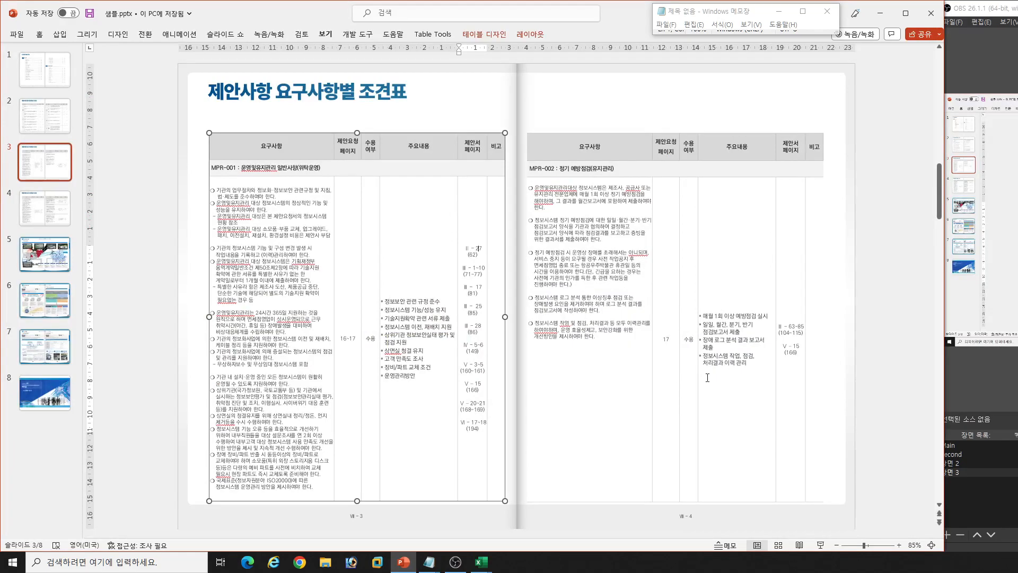
pyautogui.hotkey('alt', 'Tab')
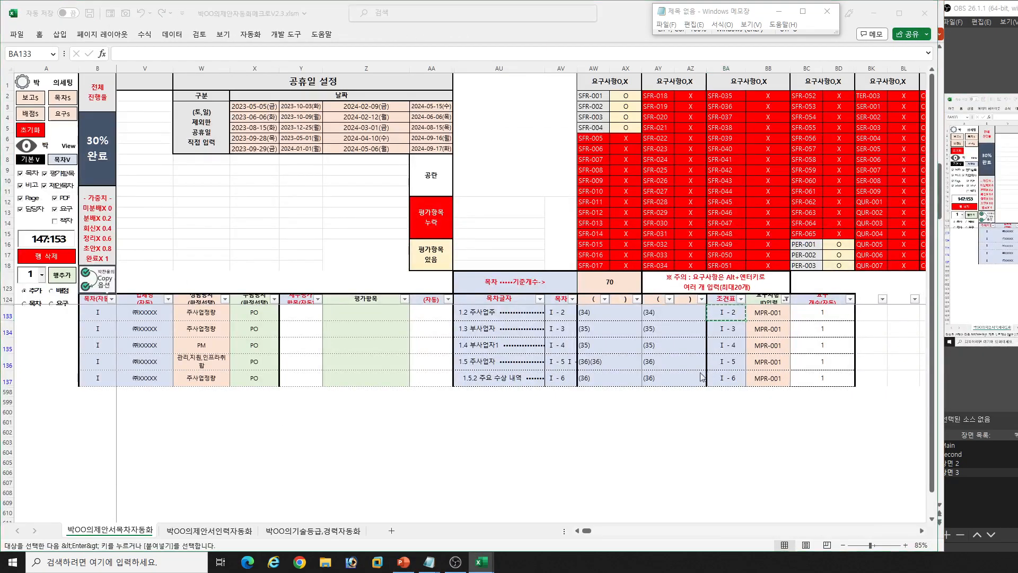
pyautogui.hotkey('alt', 'Tab')
pyautogui.press('super+r')
pyautogui.press('Return')
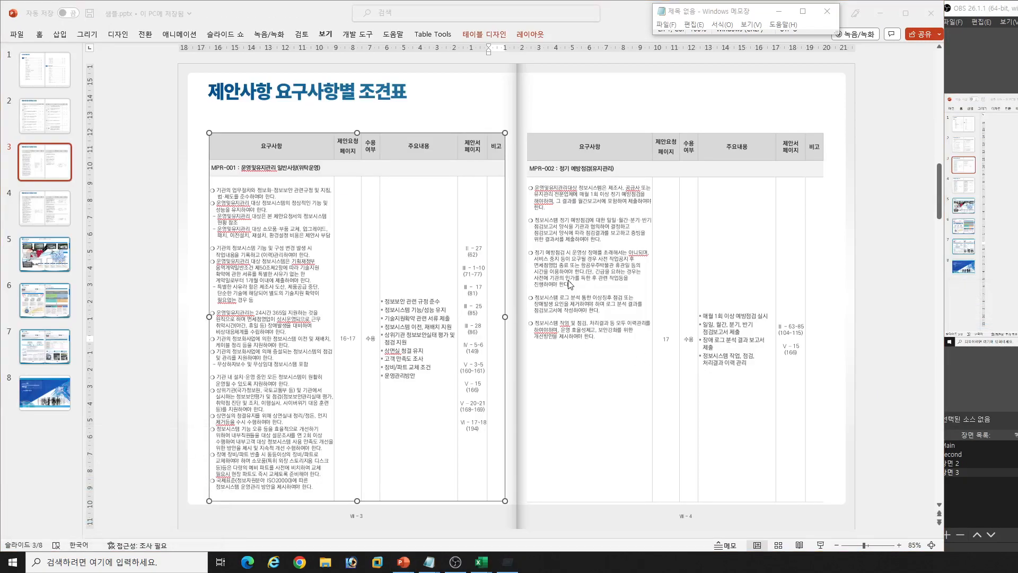
pyautogui.moveTo(463, 249); pyautogui.dragTo(483, 431)
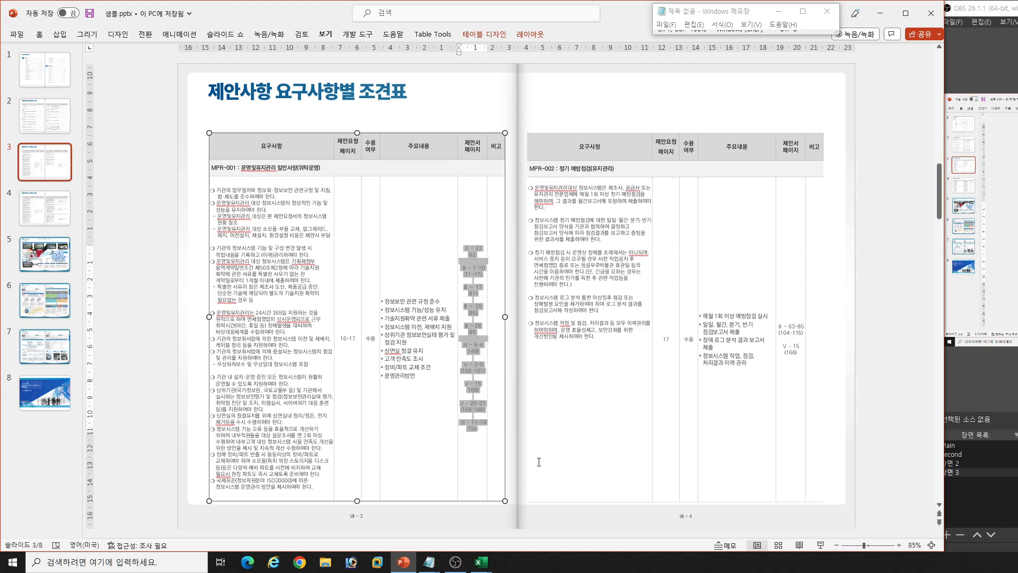
pyautogui.write('Ⅰ - 2~6')
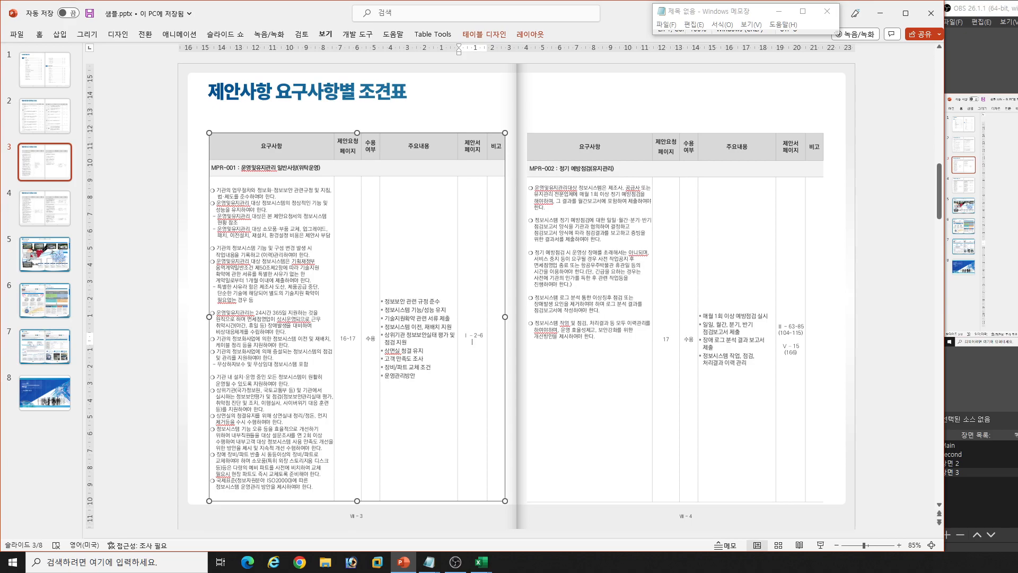
# - Look up the PDF조견 pages of the filtered rows and add (34~36) beneath Ⅰ - 2~6 in MPR-001's 제안서 페이지 cell
pyautogui.hotkey('alt', 'Tab')
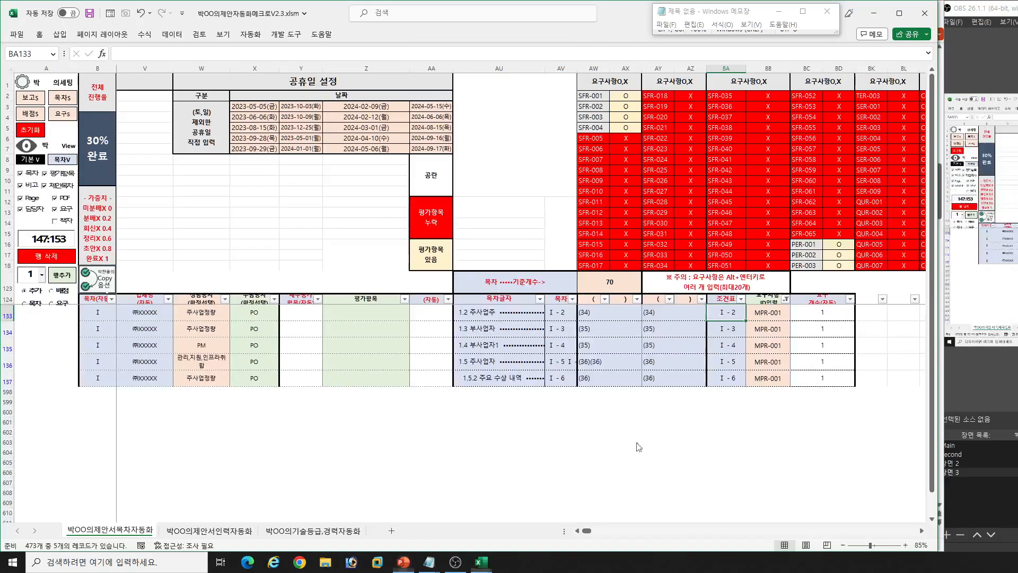
pyautogui.click(668, 315)
pyautogui.click(668, 378)
pyautogui.hotkey('alt', 'Tab')
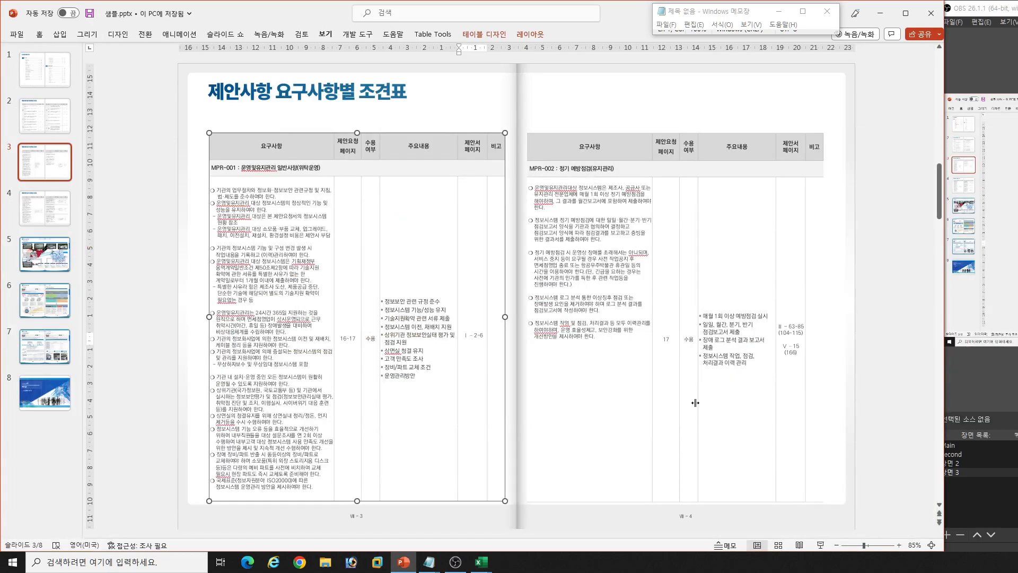
pyautogui.write('~36)')
pyautogui.moveTo(424, 378); pyautogui.dragTo(401, 305)
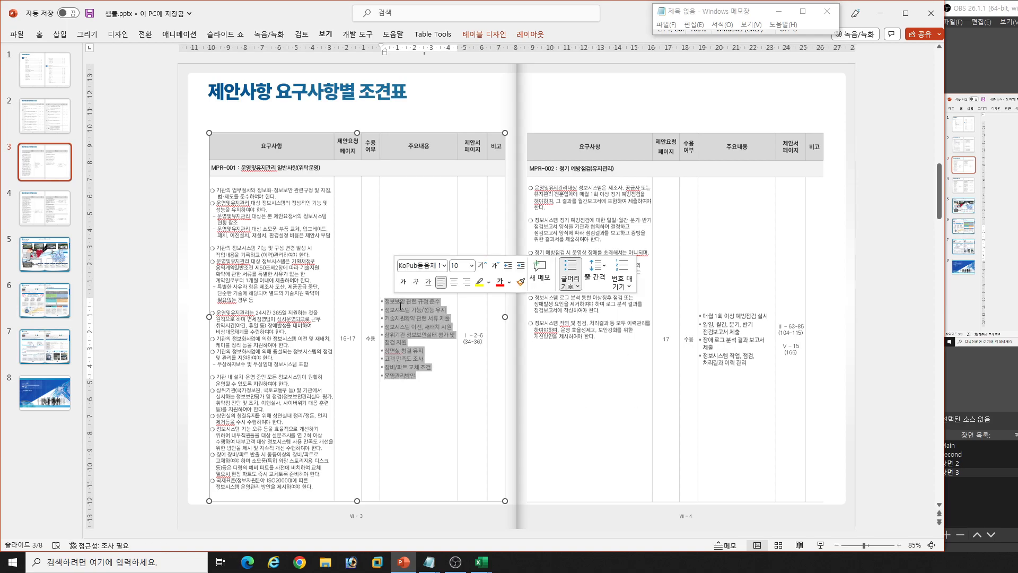
pyautogui.click(482, 351)
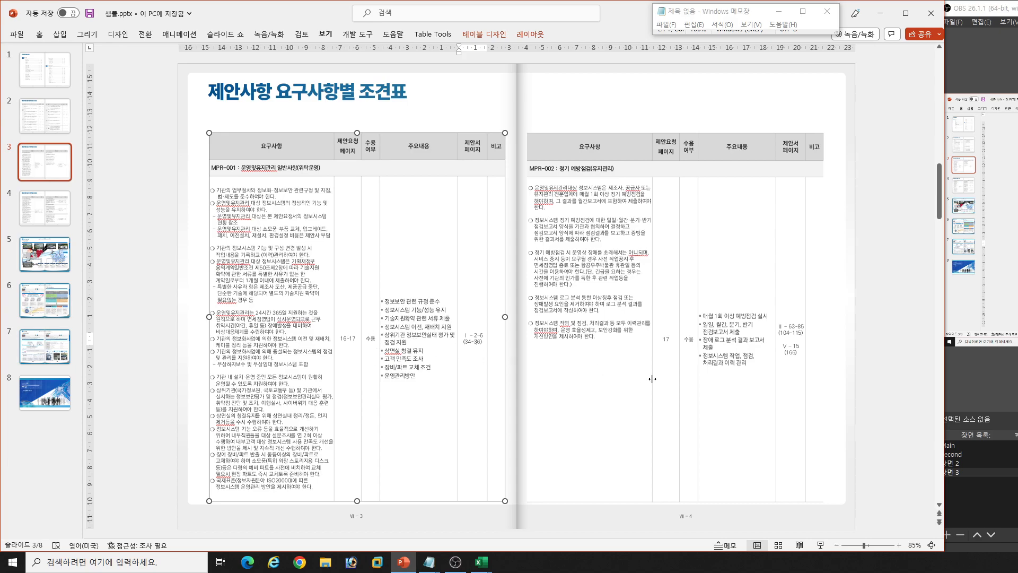
# - In the Excel workbook, reset the 요구사항 ID입력 filter to include all values
pyautogui.click(481, 562)
pyautogui.click(419, 534)
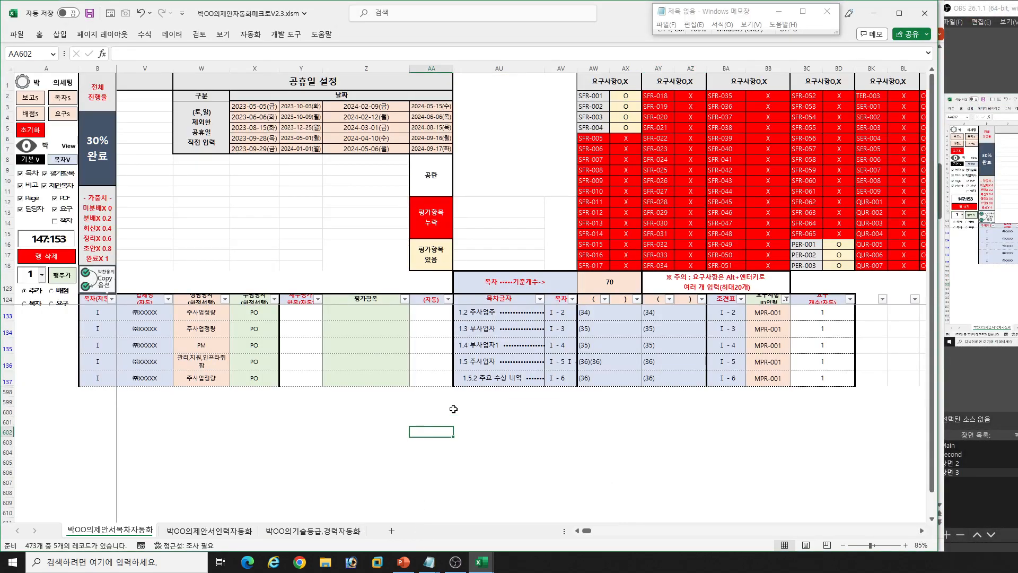
pyautogui.click(786, 299)
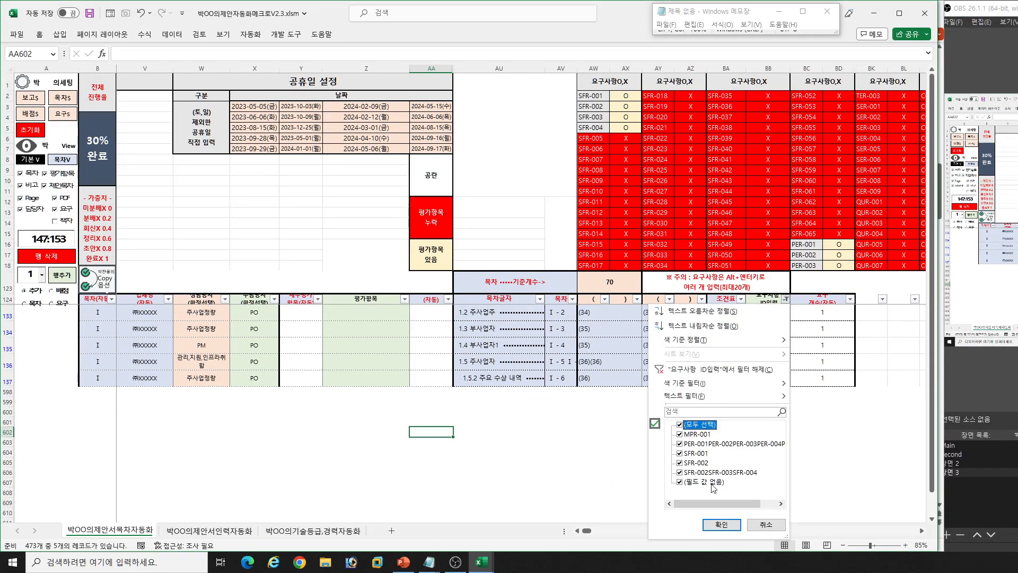
pyautogui.click(727, 525)
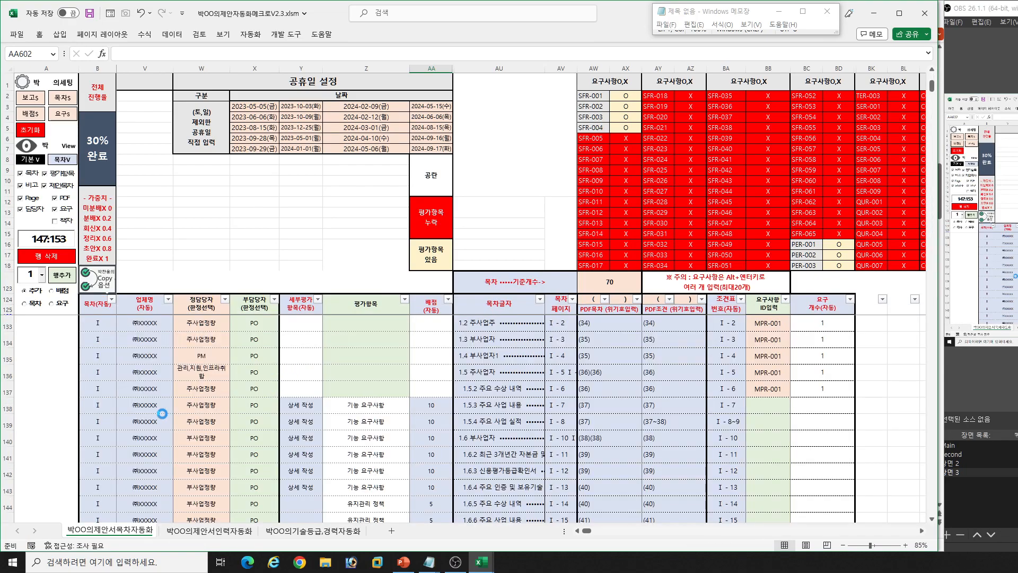
# - Bring up the workbook's 목차 합치기, 윗줄 and 아래줄 columns for the contents rows
pyautogui.click(110, 420)
pyautogui.press('Right')
pyautogui.press('Right')
pyautogui.press('Right')
pyautogui.press('Right')
pyautogui.press('Right')
pyautogui.press('Right')
pyautogui.press('Right')
pyautogui.press('Left')
pyautogui.press('Left')
pyautogui.click(403, 427)
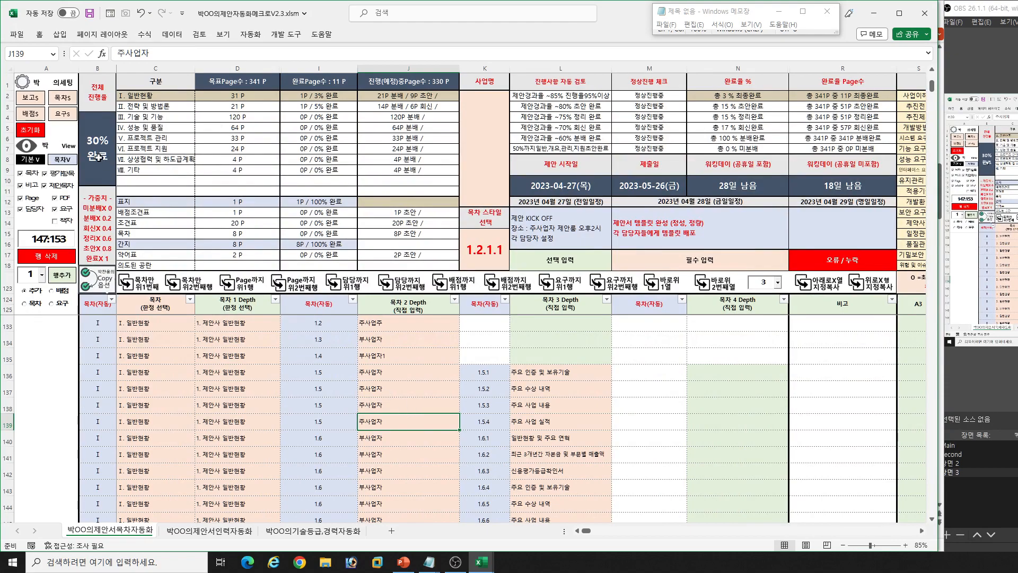
pyautogui.click(69, 167)
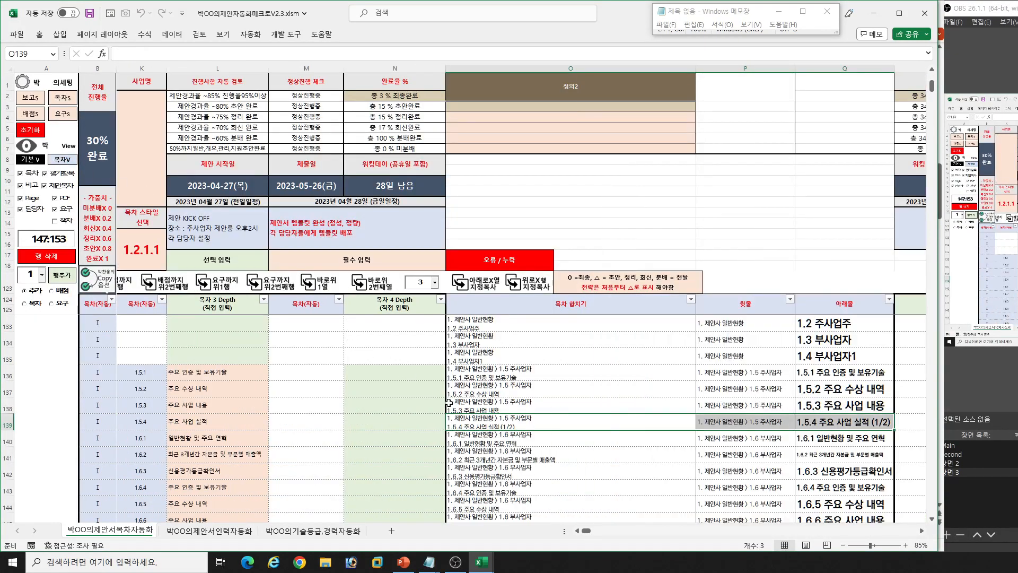
# - Replace slide 6's left-page upper heading with the 1.5.3 row's 윗줄 text, 1. 제안사 일반현황 > 1.5 주사업자, as unformatted text
pyautogui.click(524, 405)
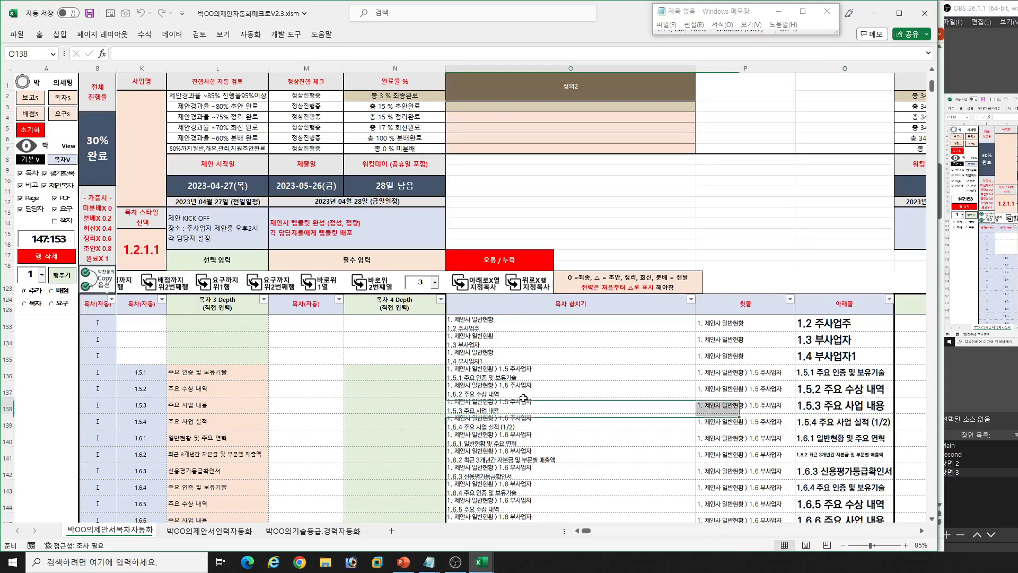
pyautogui.click(740, 406)
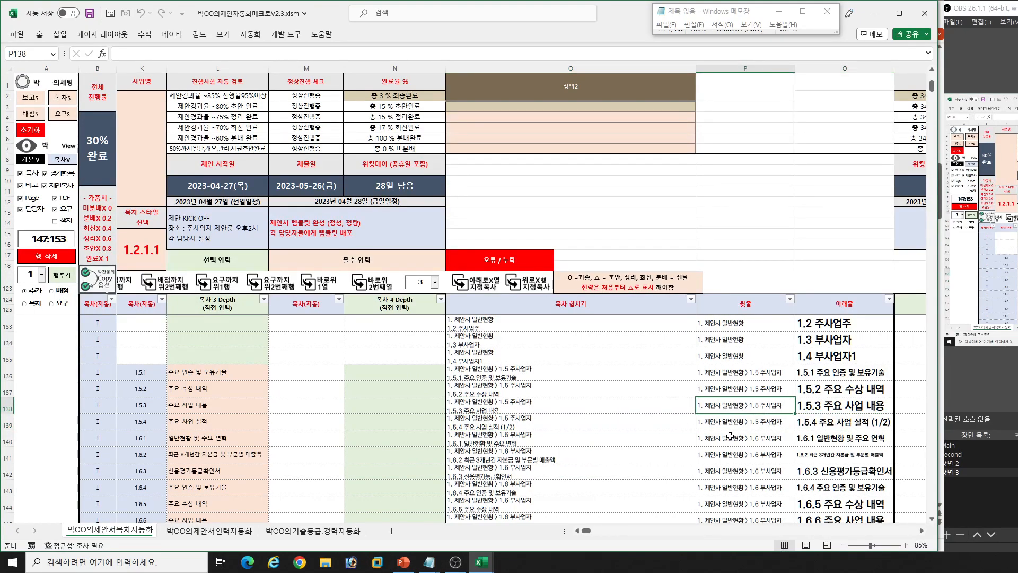
pyautogui.hotkey('ctrl', 'c')
pyautogui.press('super+r')
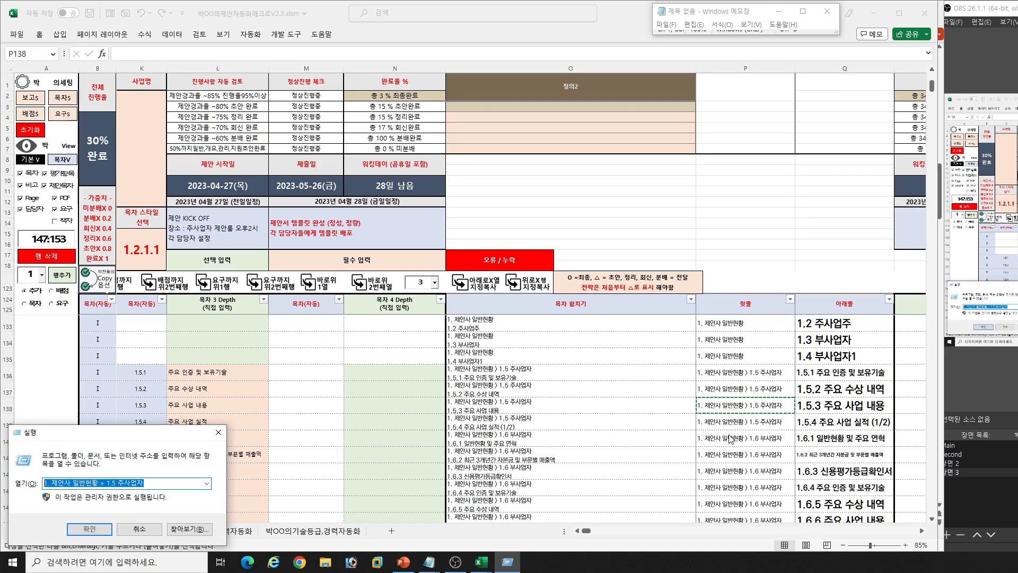
pyautogui.press('Escape')
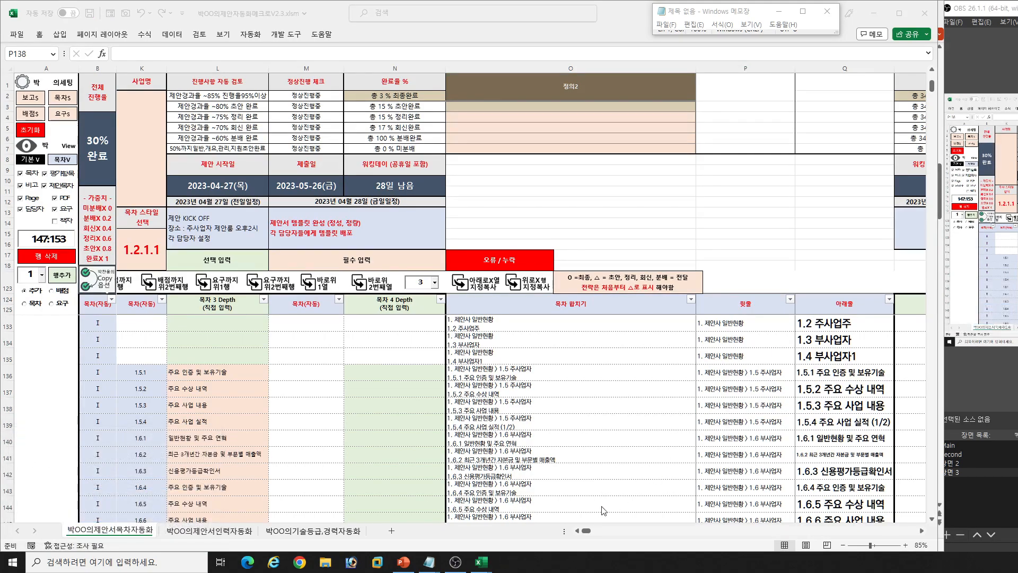
pyautogui.click(403, 562)
pyautogui.click(45, 300)
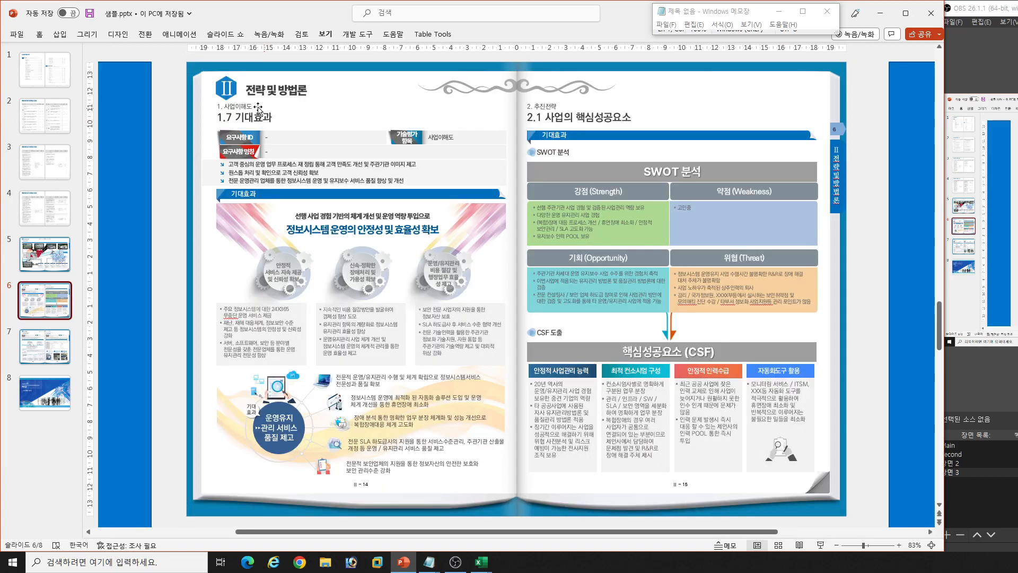
pyautogui.click(258, 109)
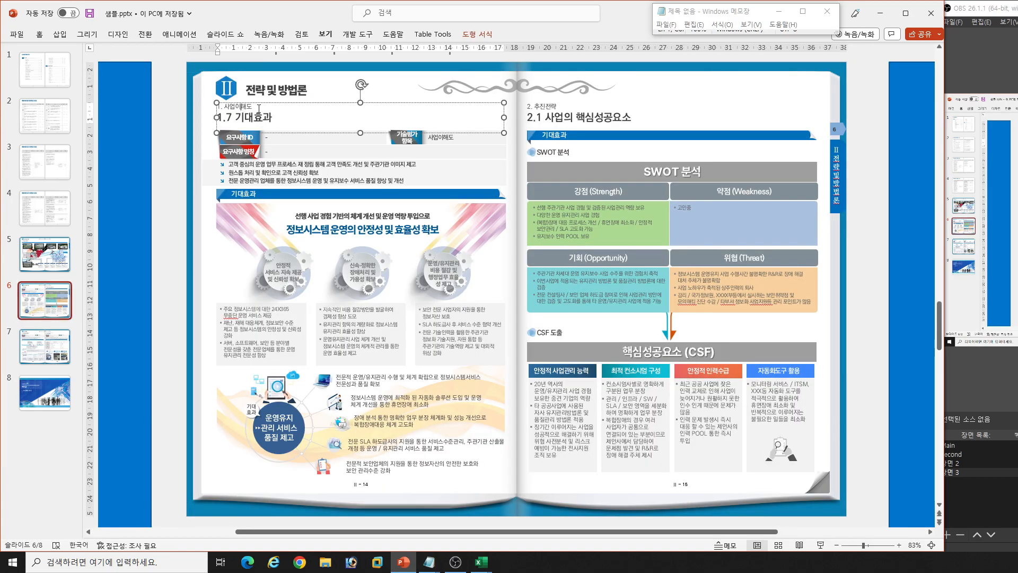
pyautogui.hotkey('shift', 'Home')
pyautogui.hotkey('ctrl', 'v')
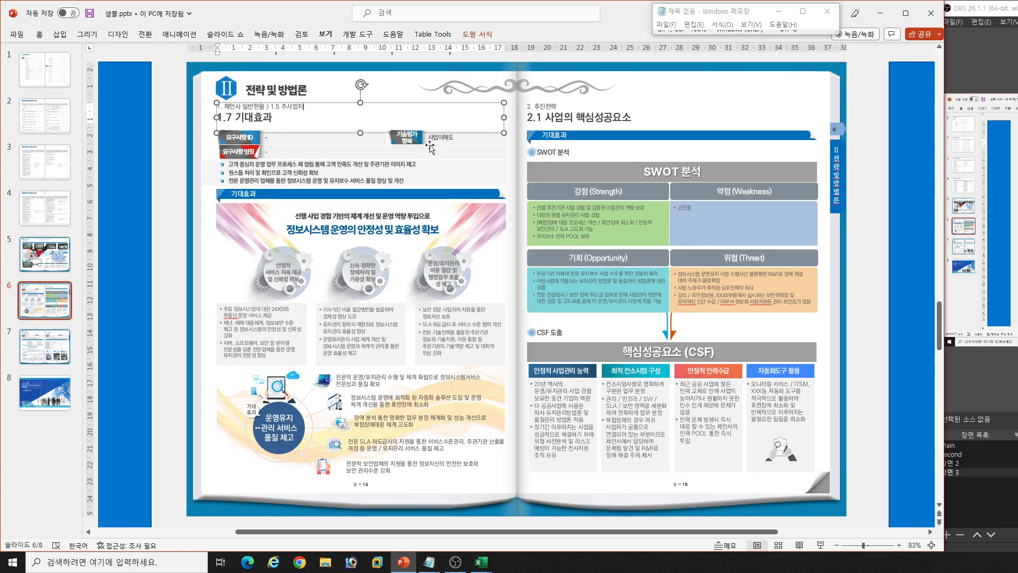
# - Replace the left-page title 1.7 기대효과 with the 1.5.3 주요 사업 내용 text from the workbook's 아래줄 column
pyautogui.moveTo(481, 561)
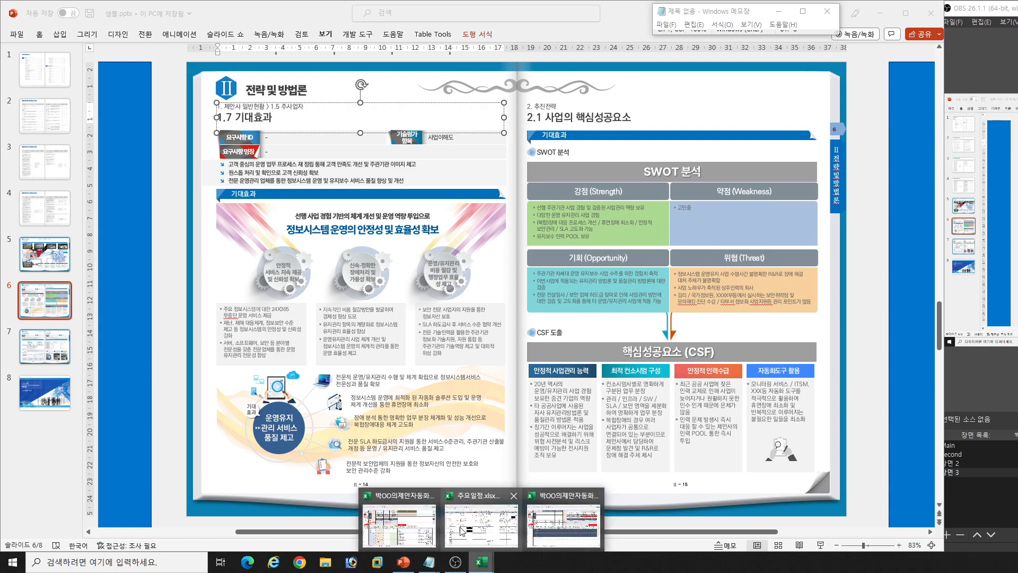
pyautogui.click(408, 517)
pyautogui.click(831, 406)
pyautogui.hotkey('ctrl', 'c')
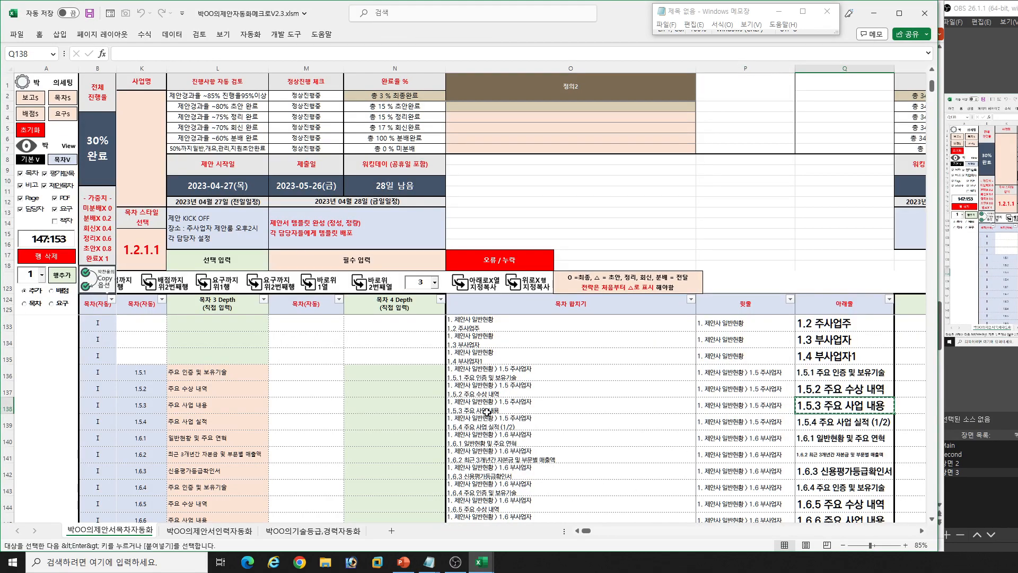
pyautogui.hotkey('alt', 'Tab')
pyautogui.click(267, 123)
pyautogui.hotkey('shift', 'Home')
pyautogui.hotkey('ctrl', 'v')
# - Replace the right-page upper heading 2. 추진전략 with the 1.5.4 row's 윗줄 text, 1. 제안사 일반현황 > 1.5 주사업자, unformatted
pyautogui.hotkey('alt', 'Tab')
pyautogui.click(740, 420)
pyautogui.hotkey('ctrl', 'c')
pyautogui.hotkey('alt', 'Tab')
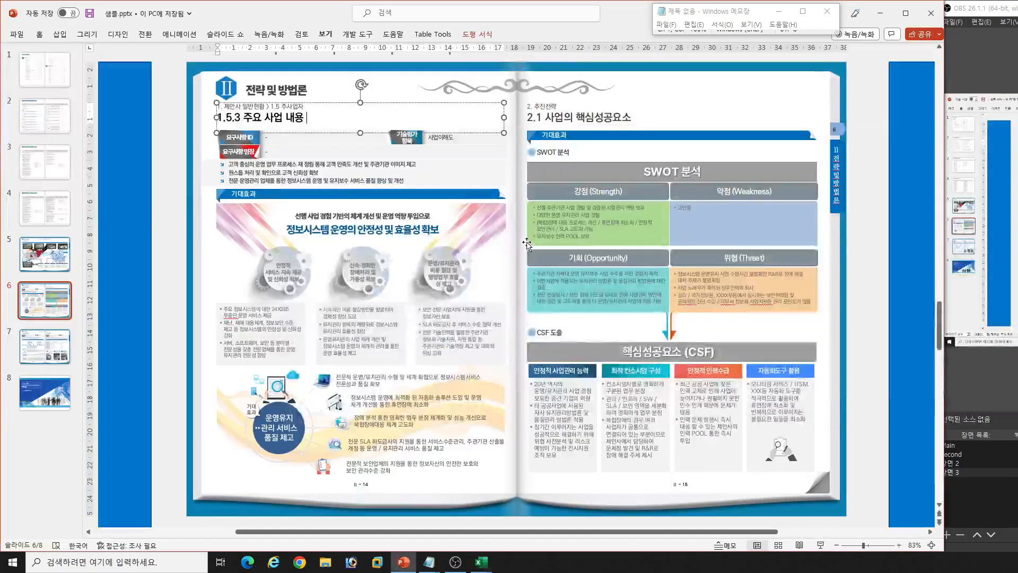
pyautogui.press('super+r')
pyautogui.press('Escape')
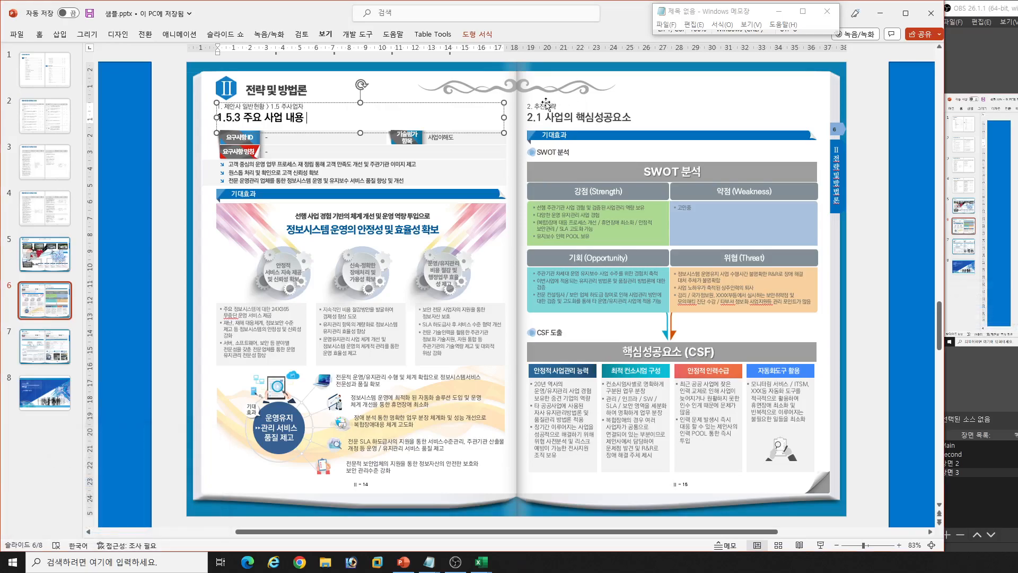
pyautogui.click(559, 109)
pyautogui.hotkey('shift', 'Home')
pyautogui.hotkey('ctrl', 'v')
# - Copy the 아래줄 title 1.5.4 주요 사업 실적 (1/2) from the workbook and undo the automatic numbering of the right-page headings
pyautogui.hotkey('alt', 'Tab')
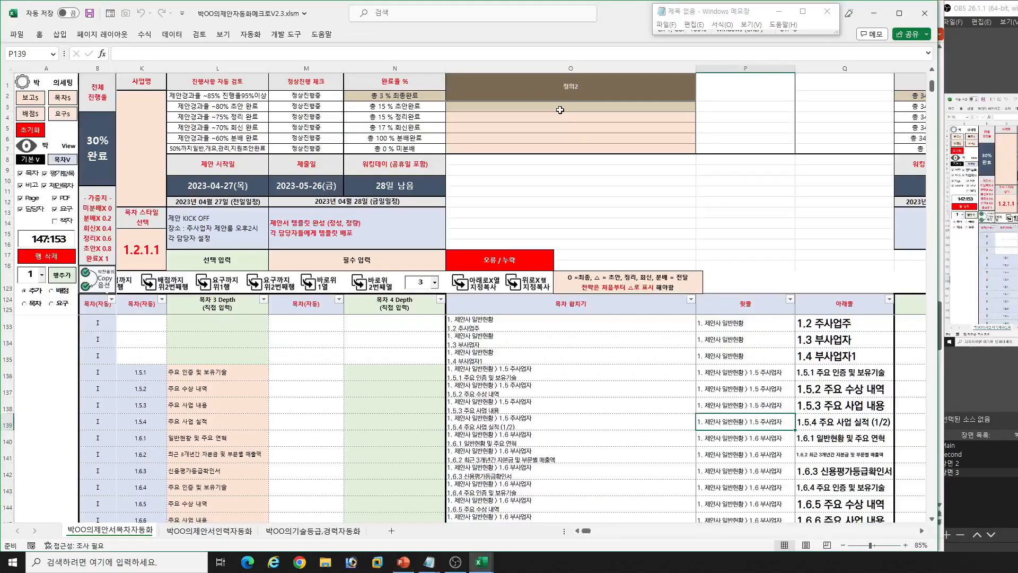
pyautogui.press('Right')
pyautogui.hotkey('ctrl', 'c')
pyautogui.hotkey('alt', 'Tab')
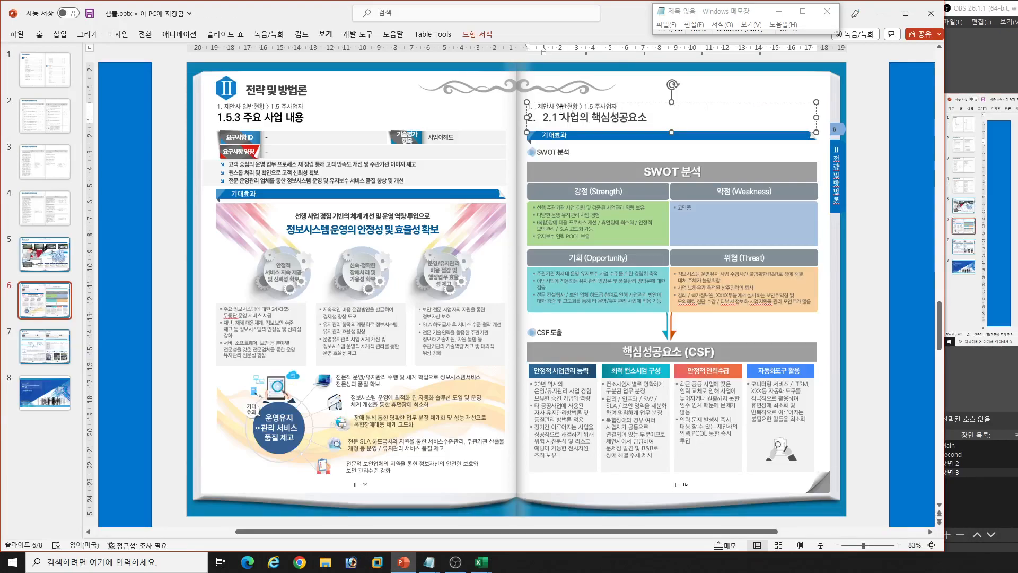
pyautogui.hotkey('ctrl', 'z')
pyautogui.hotkey('ctrl', 'z')
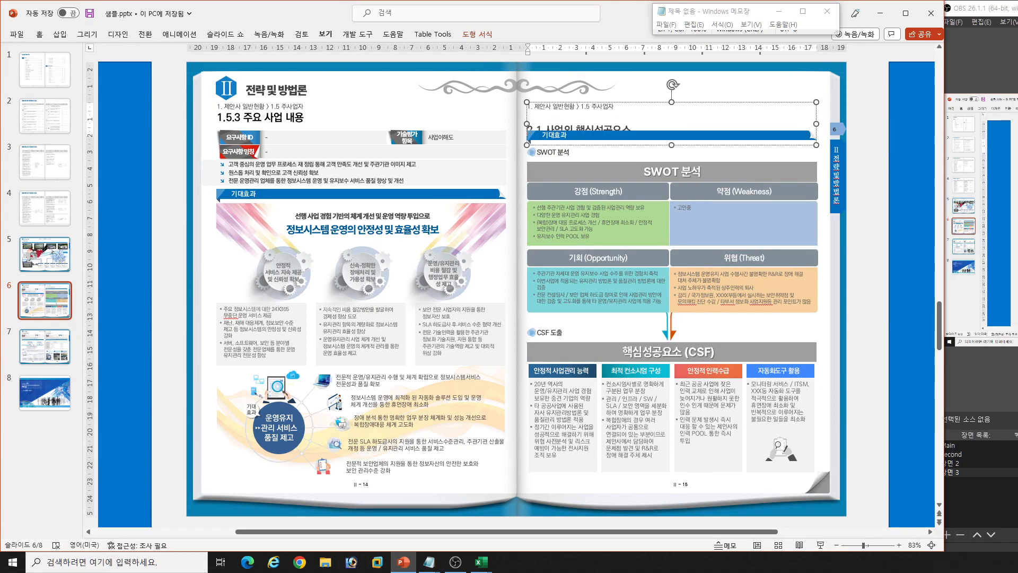
# - Replace the right-page title 2.1 사업의 핵심성공요소 with 1.5.4 주요 사업 실적 (1/2) as unformatted text
pyautogui.hotkey('shift', 'Home')
pyautogui.hotkey('ctrl', 'v')
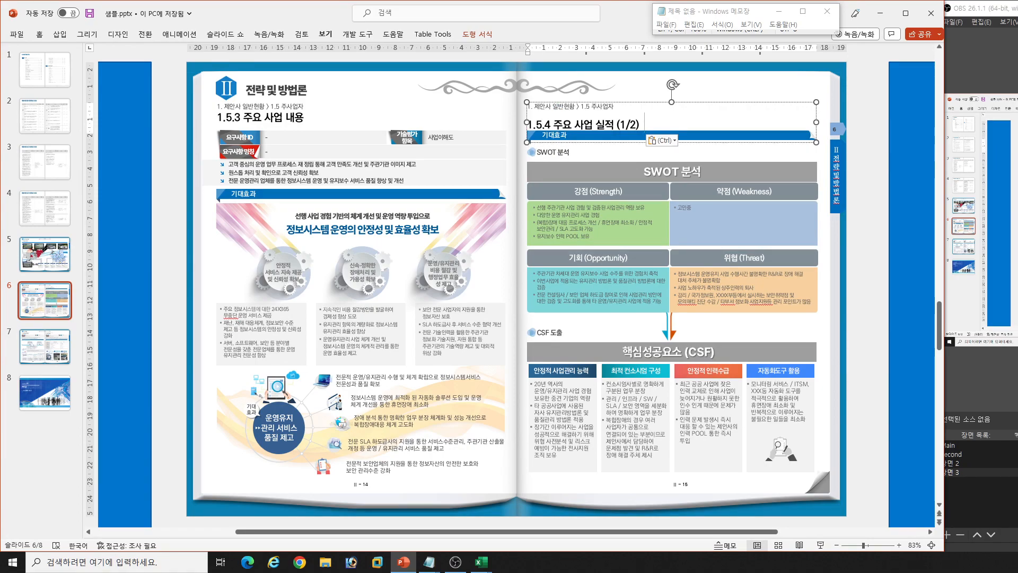
pyautogui.hotkey('ctrl', 'z')
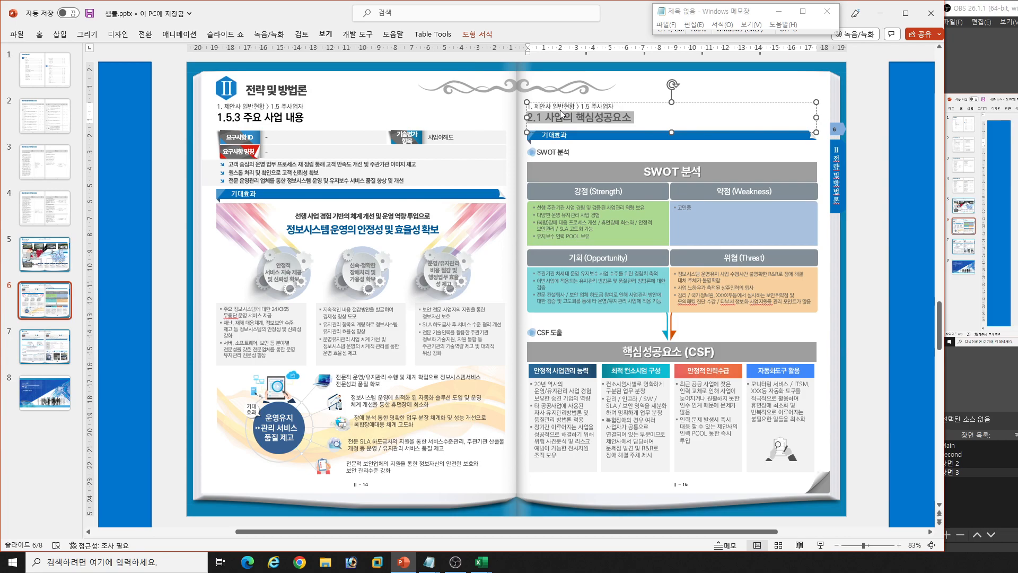
pyautogui.press('super+r')
pyautogui.press('Escape')
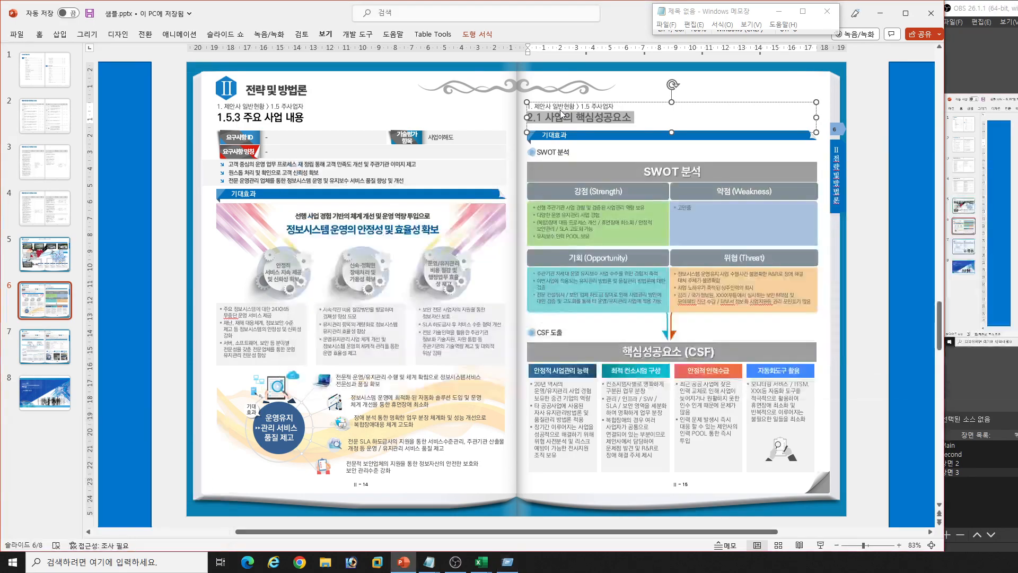
pyautogui.hotkey('ctrl', 'v')
pyautogui.click(884, 271)
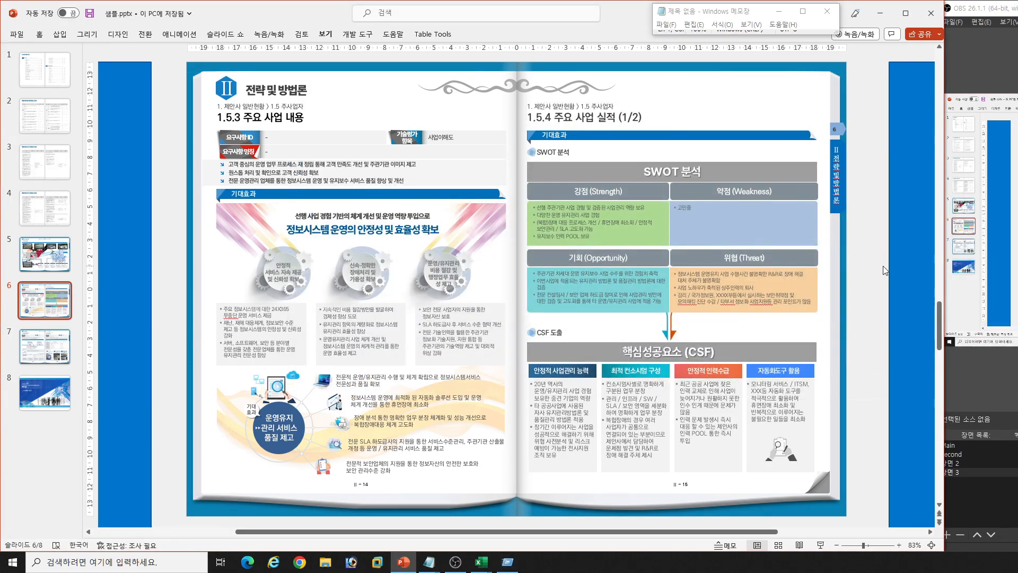
# - Review slide 6's replaced page titles and the left page's 요구사항 ID, 요구사항 명칭, 기술평가 항목 and summary text fields
pyautogui.click(610, 116)
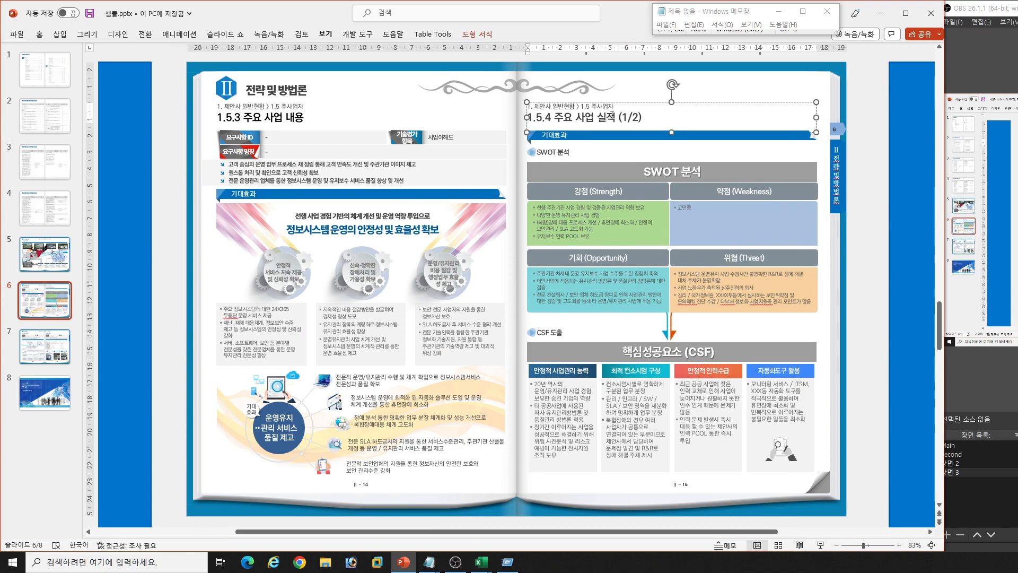
pyautogui.click(532, 118)
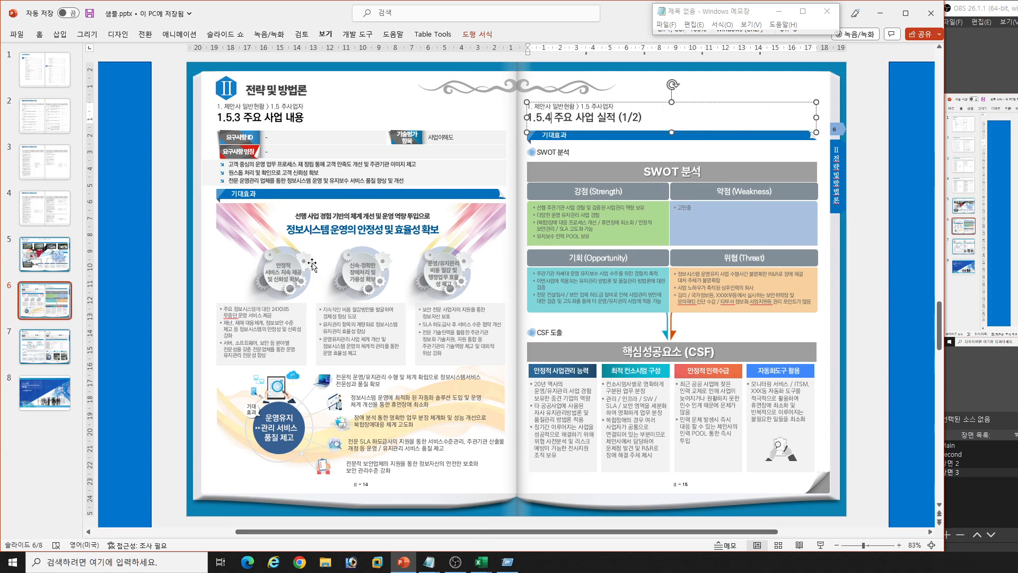
pyautogui.click(265, 137)
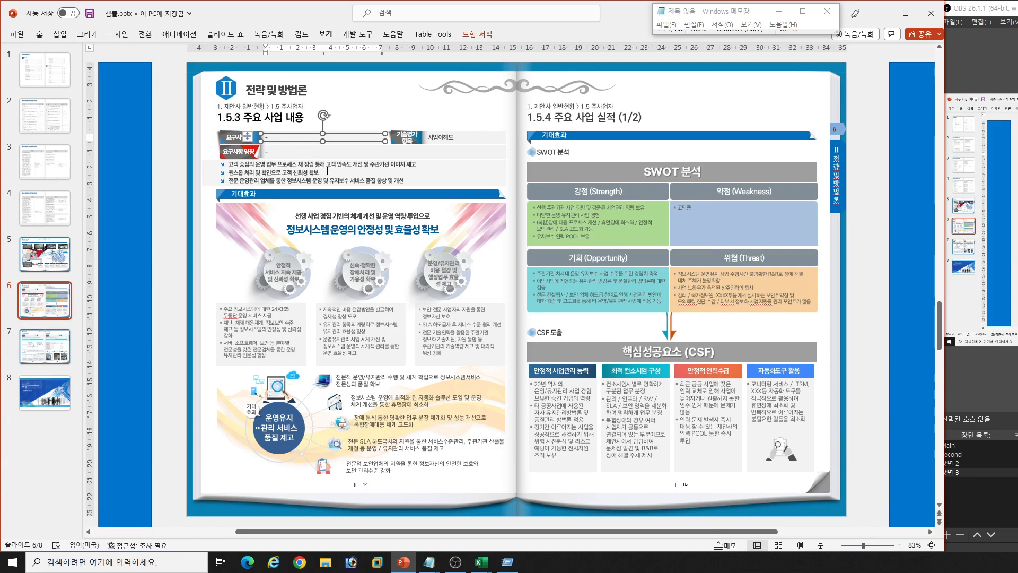
pyautogui.click(442, 138)
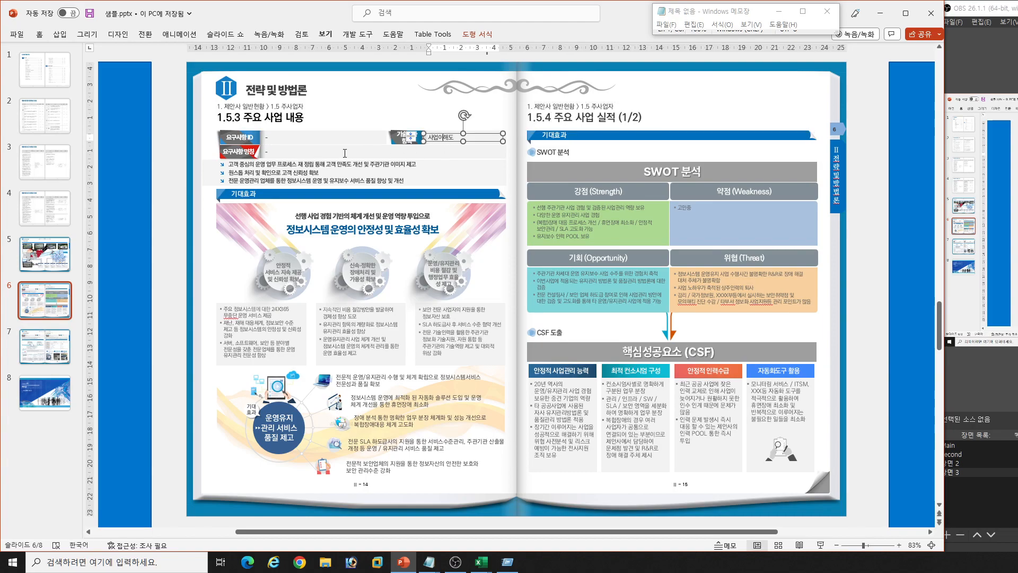
pyautogui.click(265, 151)
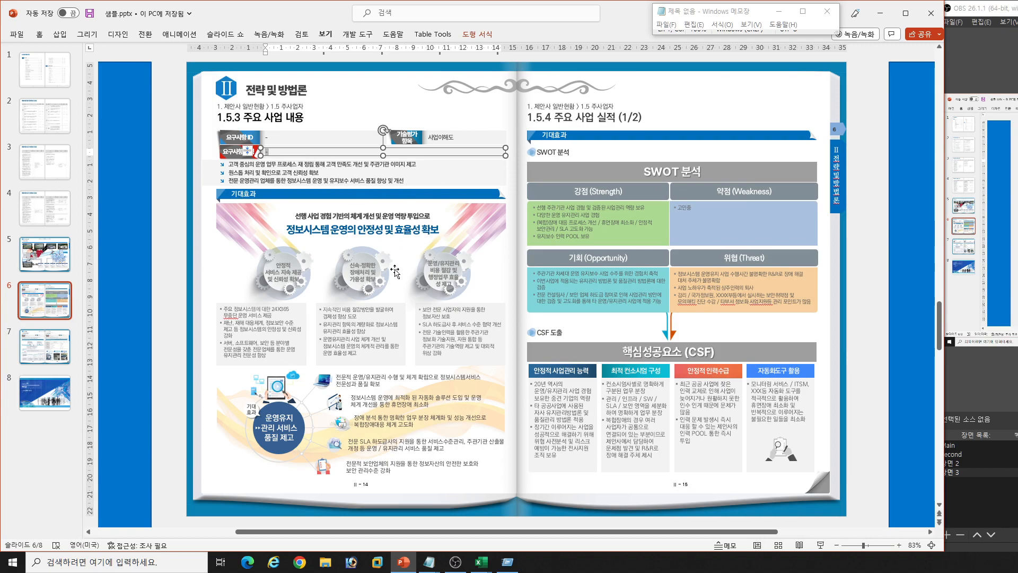
pyautogui.click(325, 175)
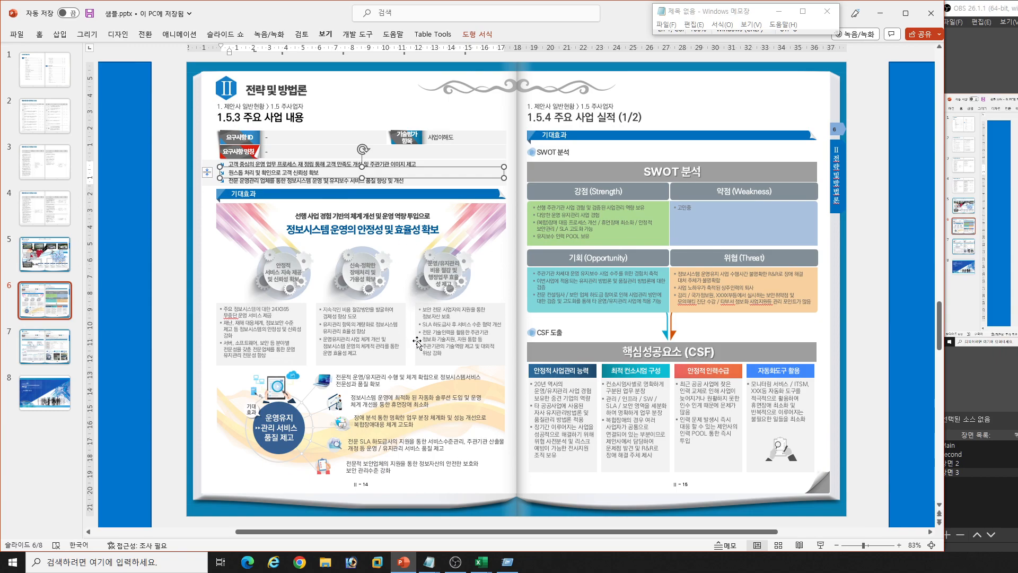
# - Examine slide 6's RFP 요구사항 체크 포인트 and 샘플 장표 2~3개 배치 side blocks, and look through slides 7 and 8
pyautogui.scroll(-1, 451, 306)
pyautogui.scroll(-2, 451, 305)
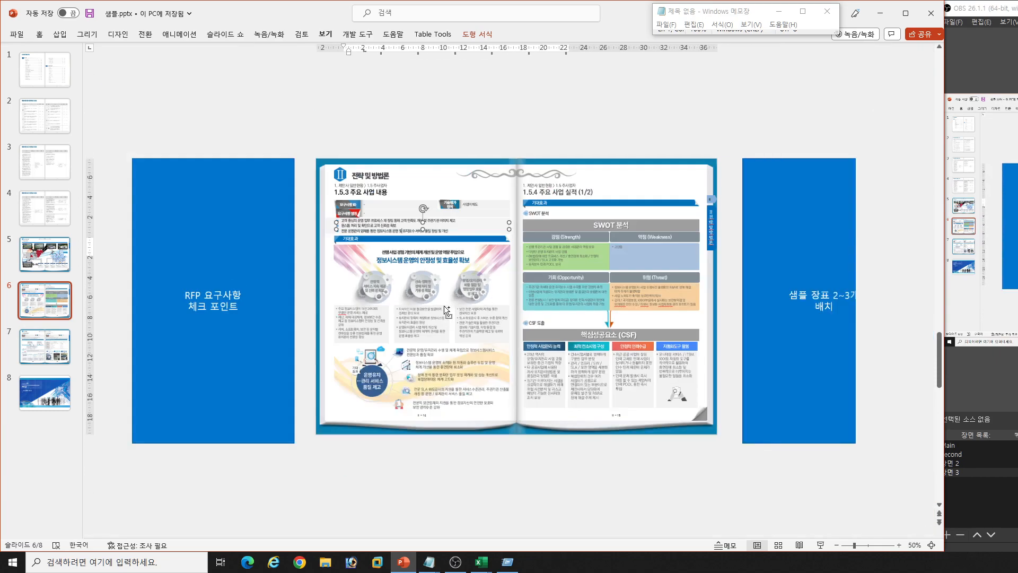
pyautogui.click(226, 363)
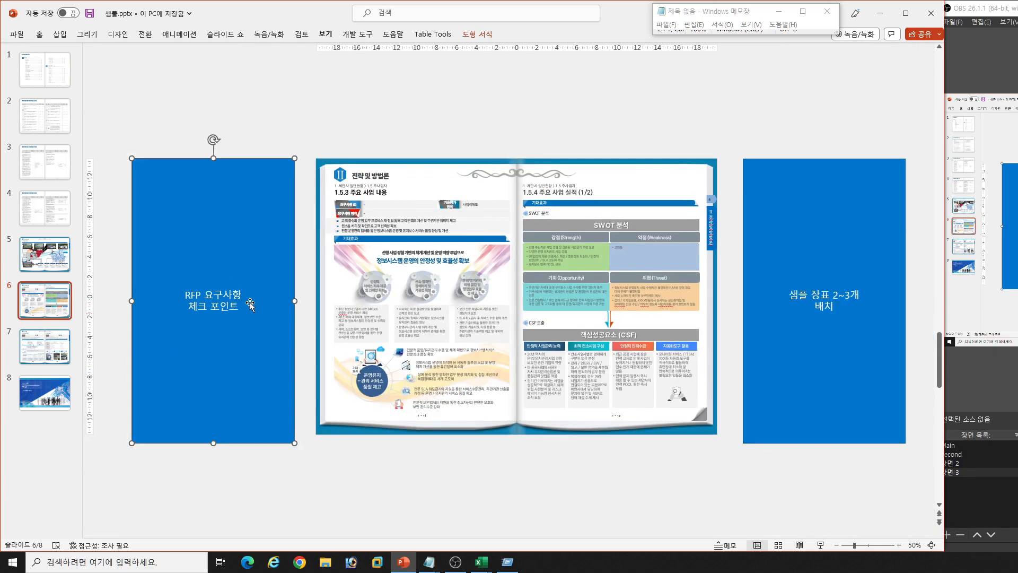
pyautogui.click(811, 351)
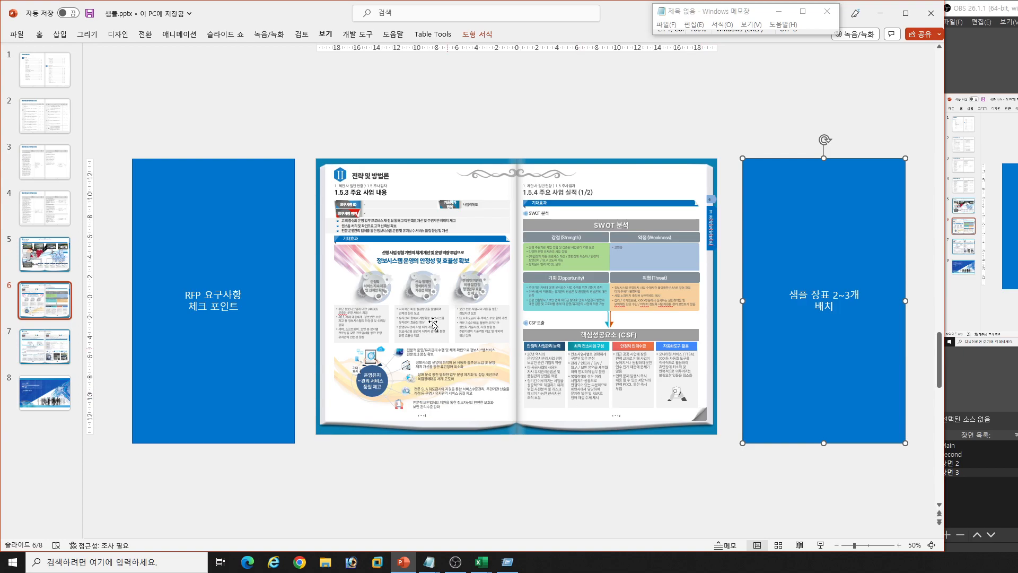
pyautogui.click(227, 321)
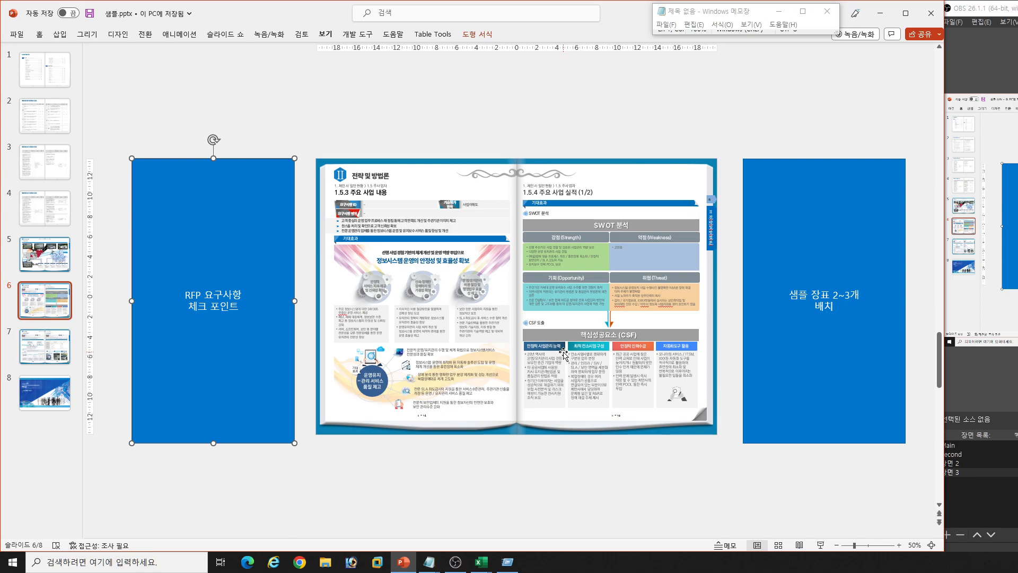
pyautogui.click(561, 454)
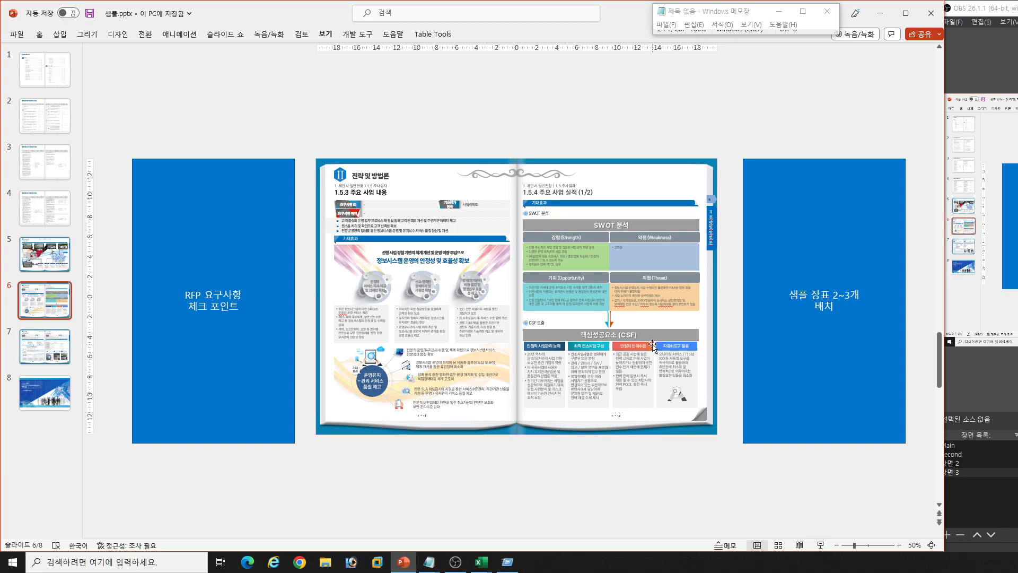
pyautogui.scroll(-1, 652, 345)
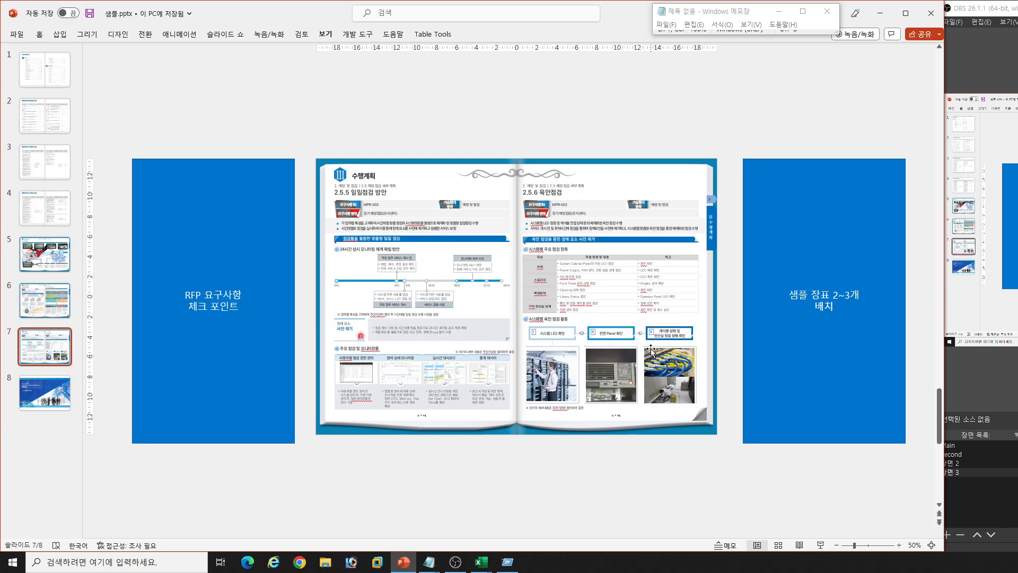
pyautogui.scroll(-1, 528, 264)
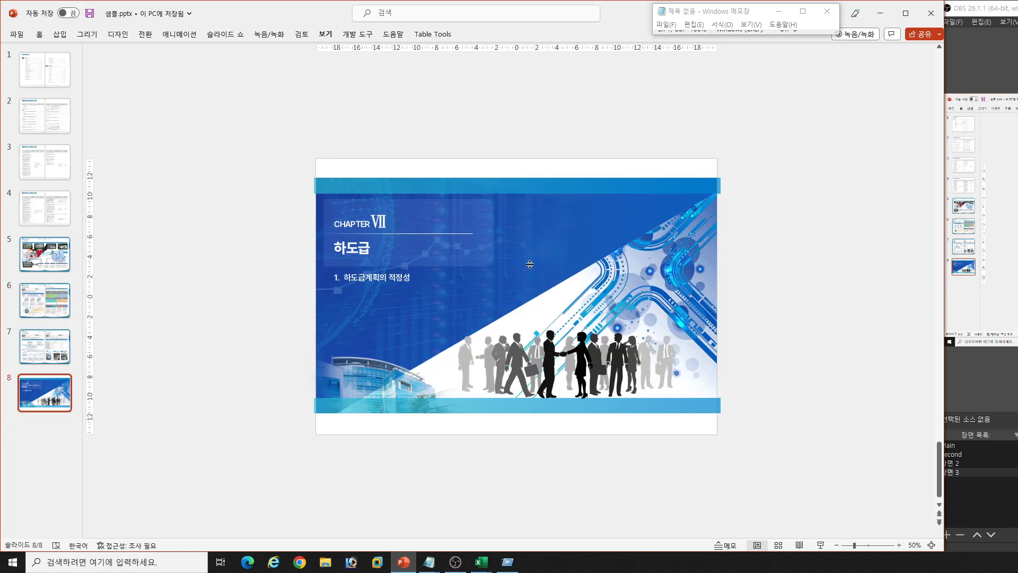
pyautogui.scroll(2, 481, 306)
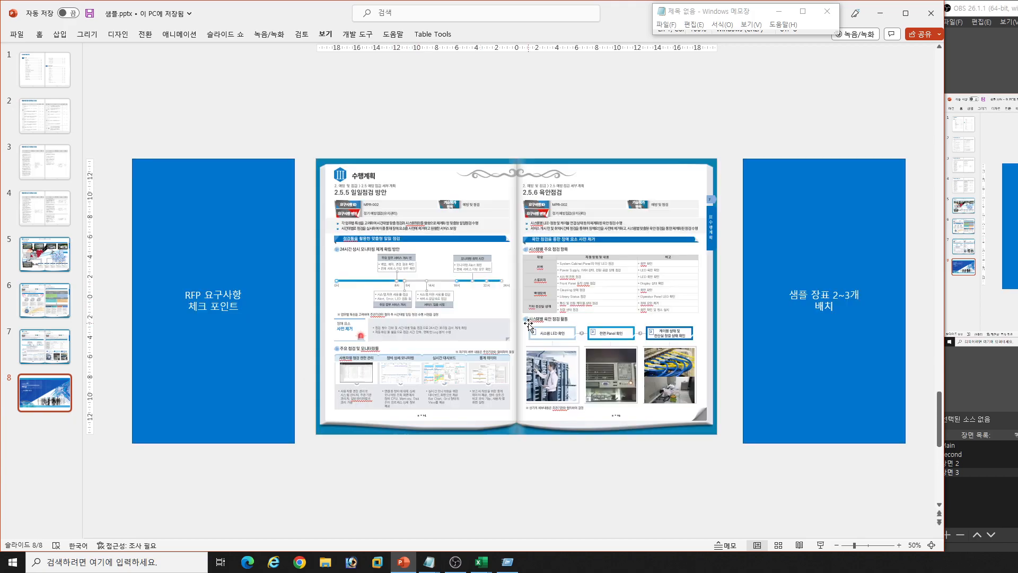
# - Switch to the proposal automation workbook in Excel and restore its 기본 V column view at the 1.5 주사업자 rows
pyautogui.click(881, 13)
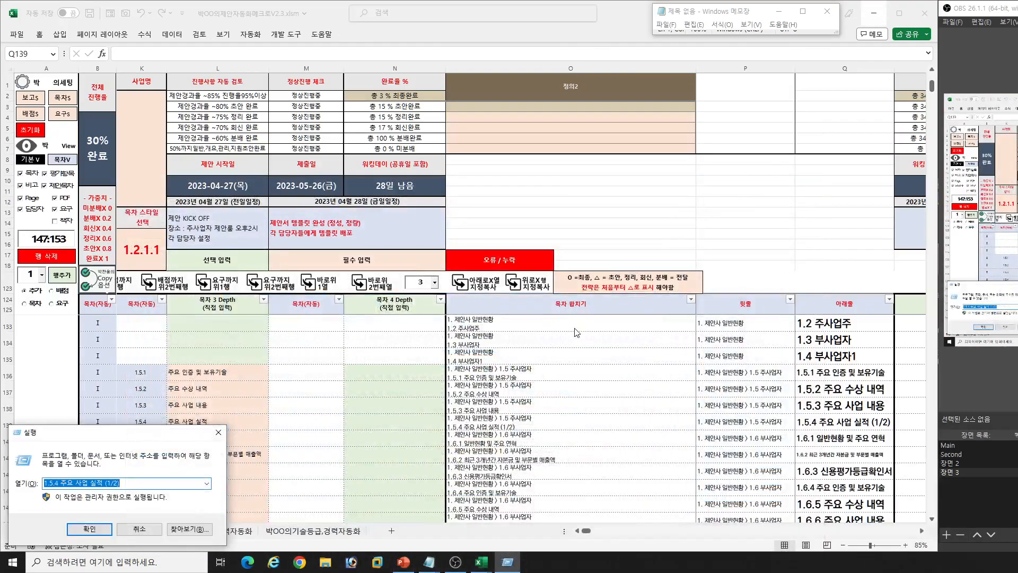
pyautogui.click(480, 394)
pyautogui.click(32, 159)
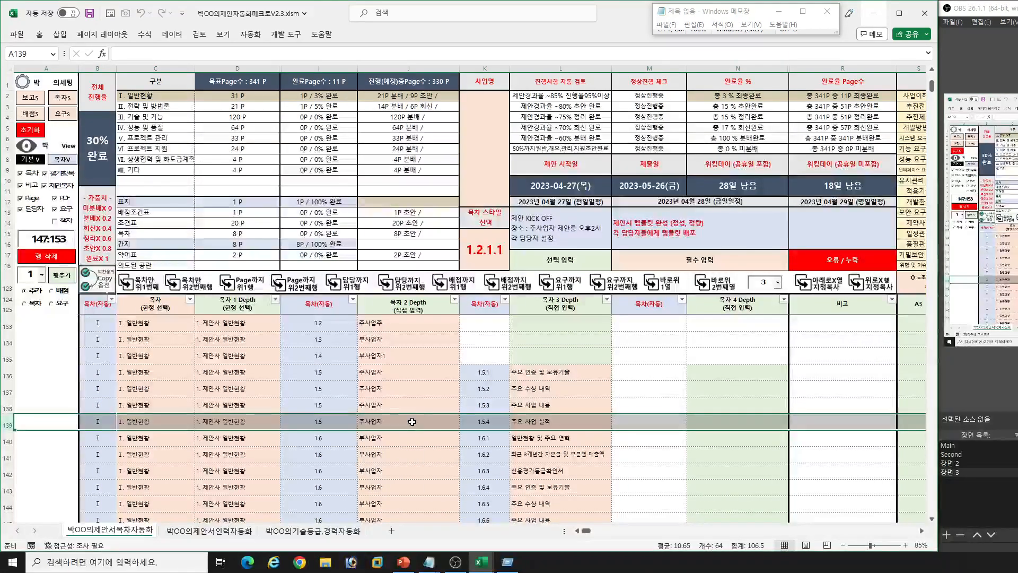
pyautogui.click(366, 374)
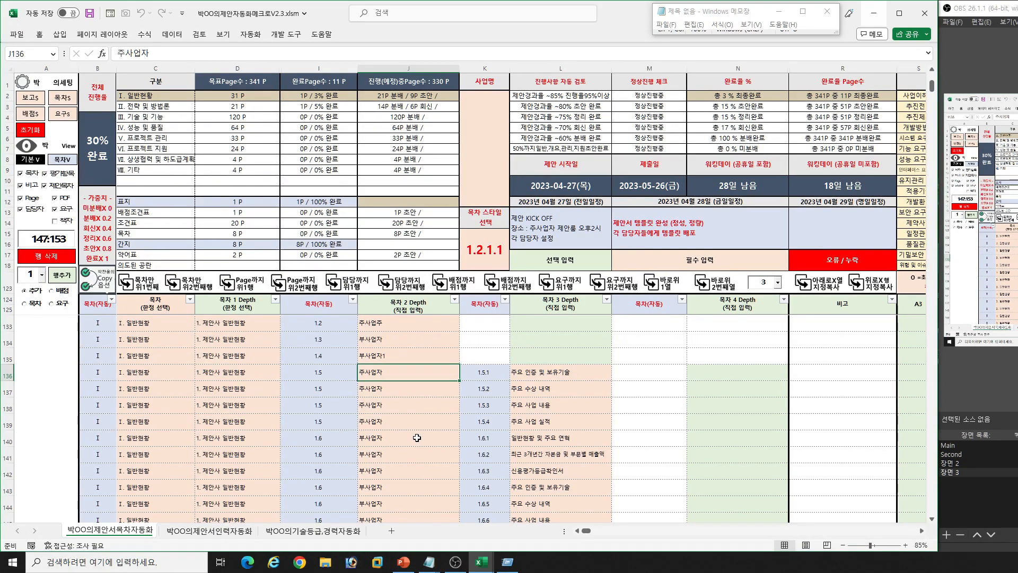
# - Switch to the 주요일정.xlsx schedule workbook in Excel
pyautogui.click(480, 561)
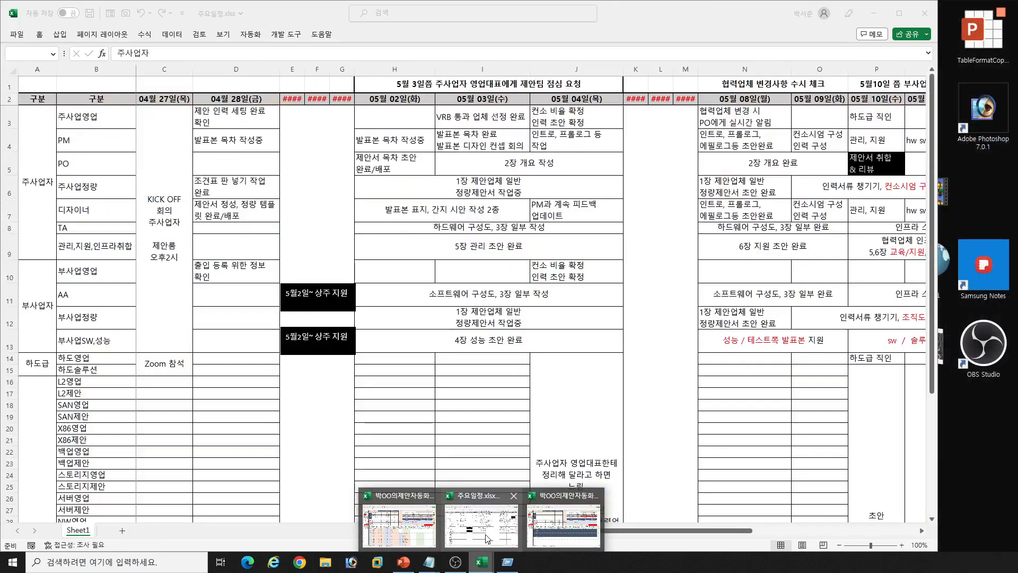
pyautogui.click(481, 522)
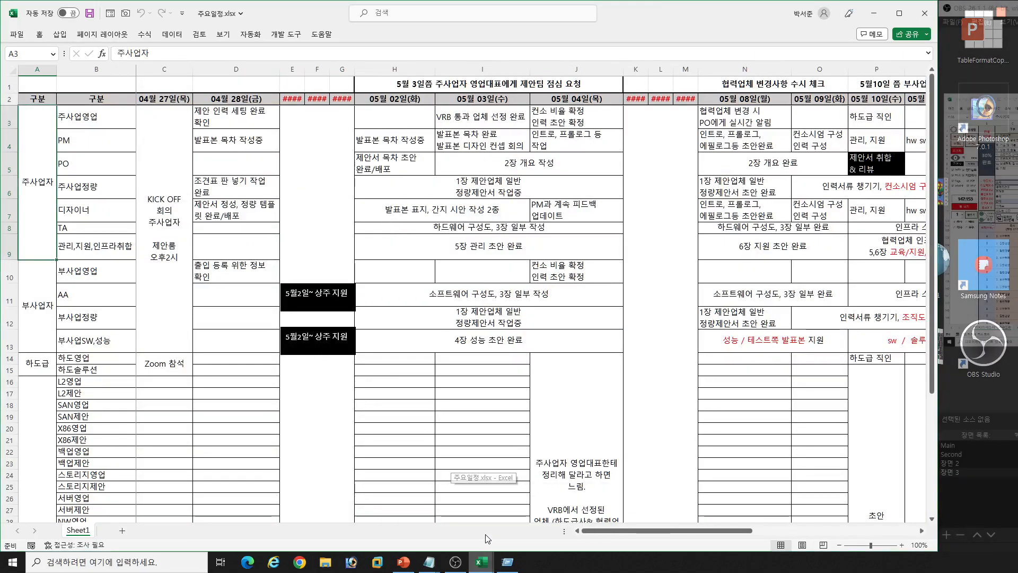
pyautogui.scroll(-3, 416, 382)
pyautogui.scroll(3, 413, 381)
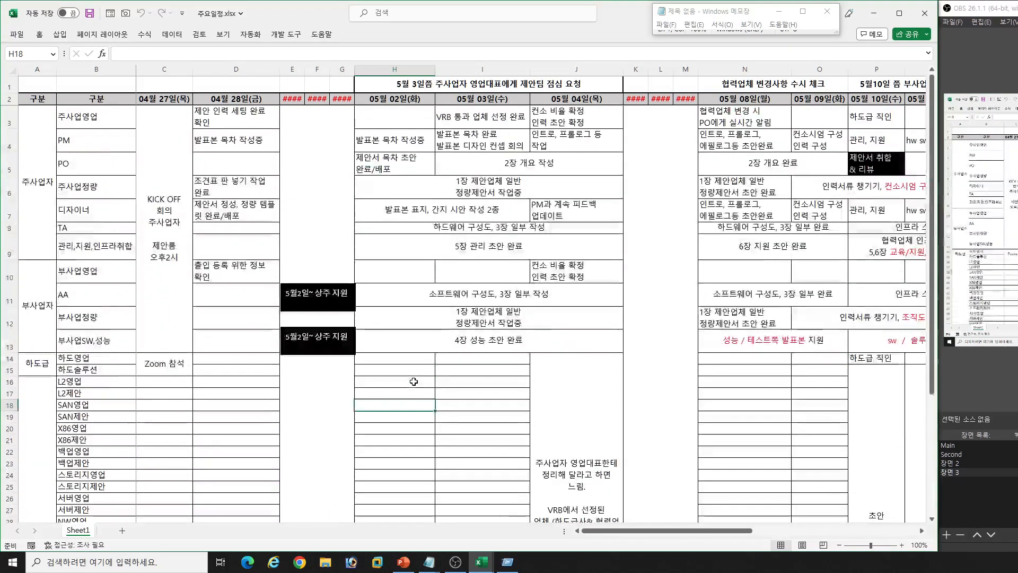
# - Examine the 주사업자, 부사업자 and 하도급 role rows of the schedule, including the subcontractors' Zoom 참석 entry
pyautogui.click(237, 171)
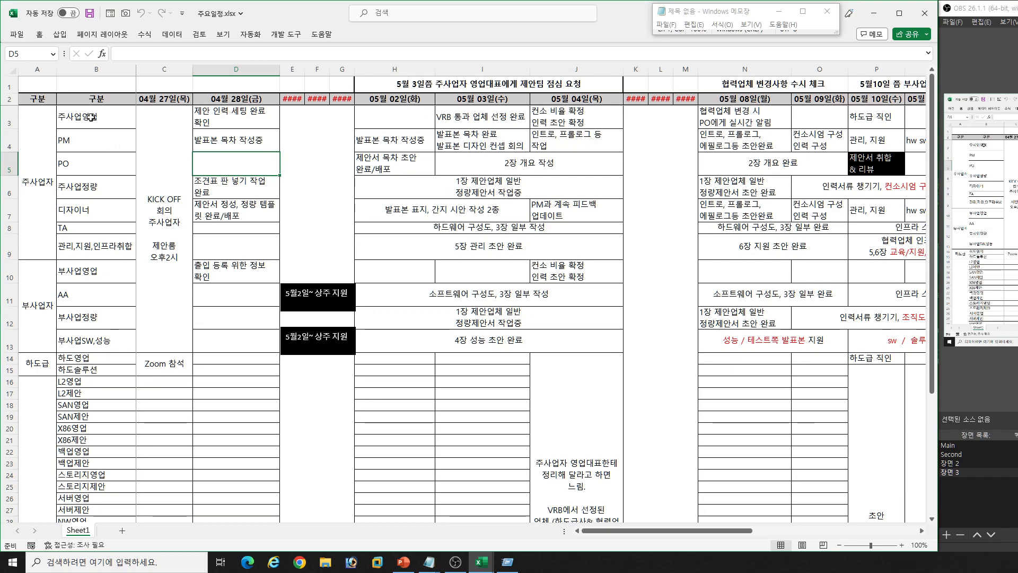
pyautogui.moveTo(91, 117)
pyautogui.mouseDown()
pyautogui.moveTo(85, 191)
pyautogui.moveTo(106, 210)
pyautogui.moveTo(99, 246)
pyautogui.mouseUp()
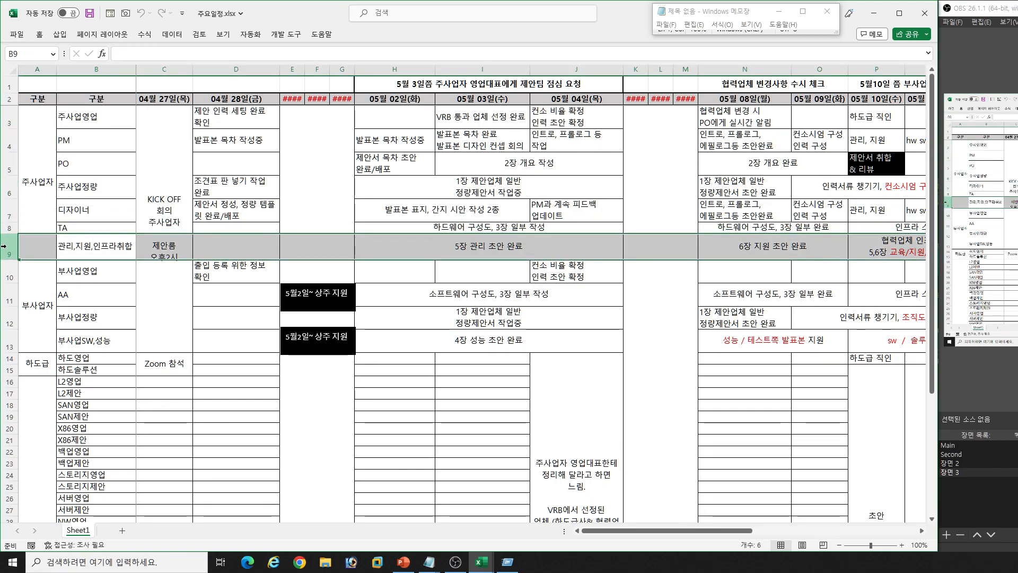
pyautogui.click(99, 273)
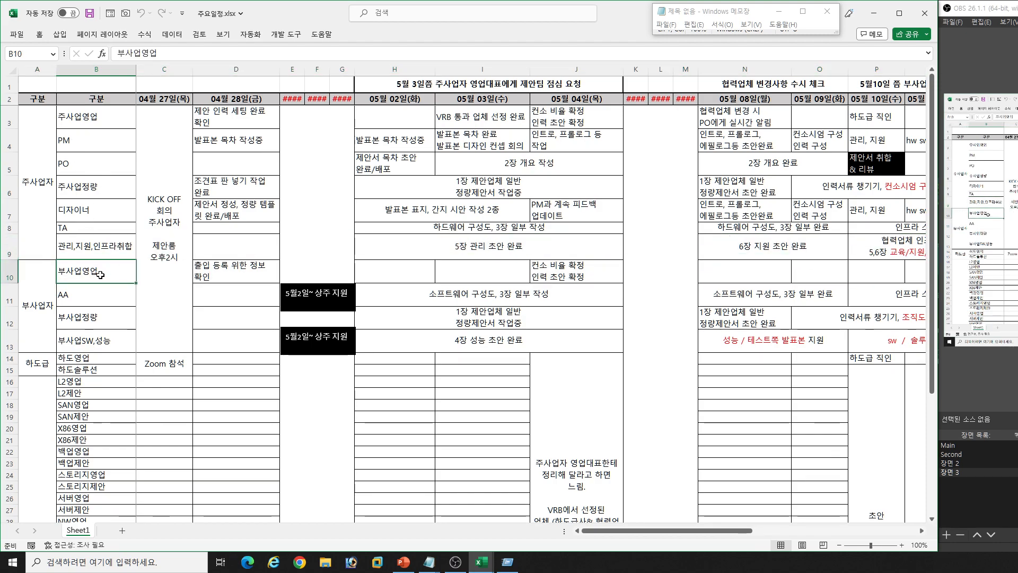
pyautogui.click(97, 298)
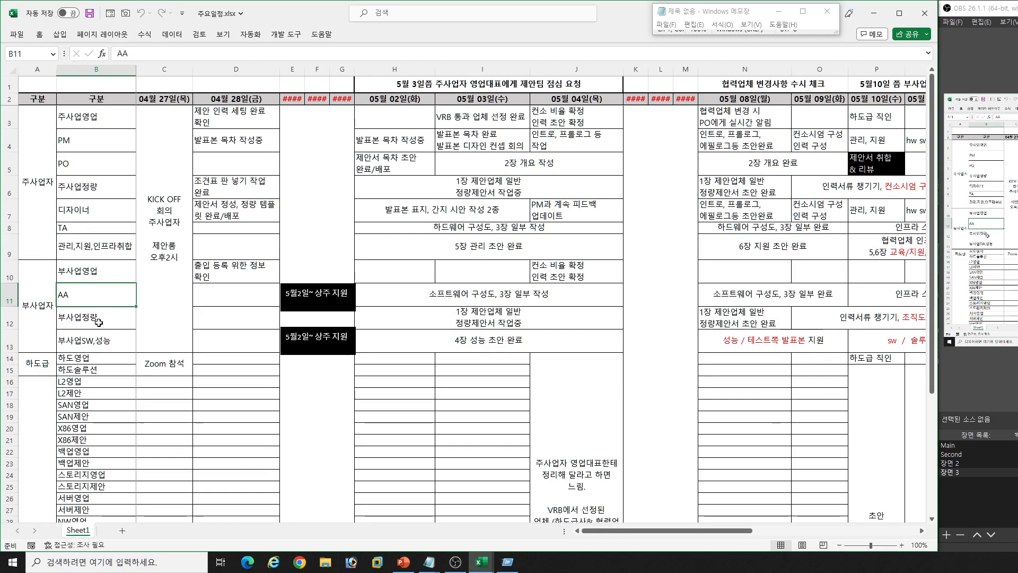
pyautogui.click(104, 318)
pyautogui.click(106, 339)
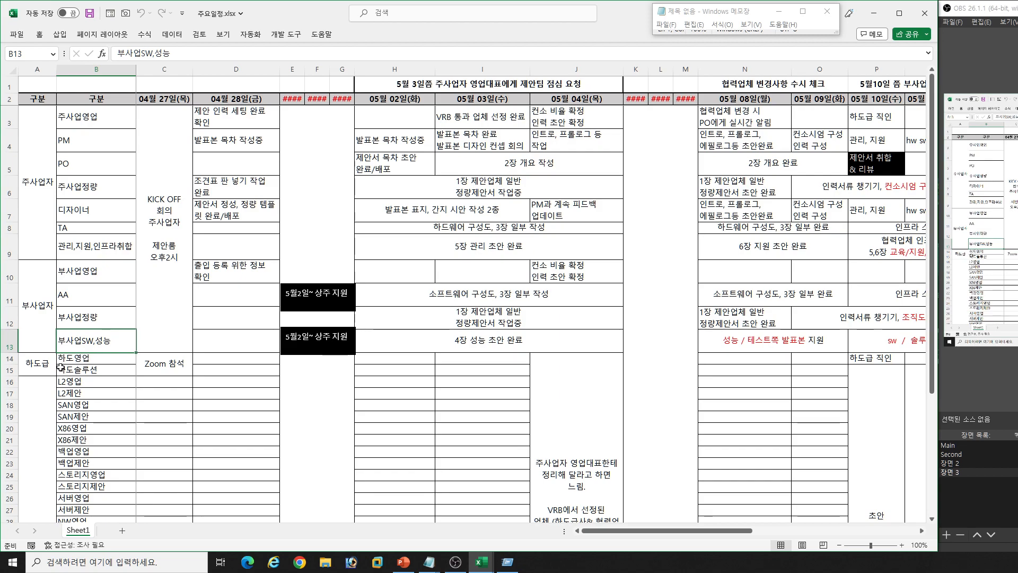
pyautogui.click(167, 372)
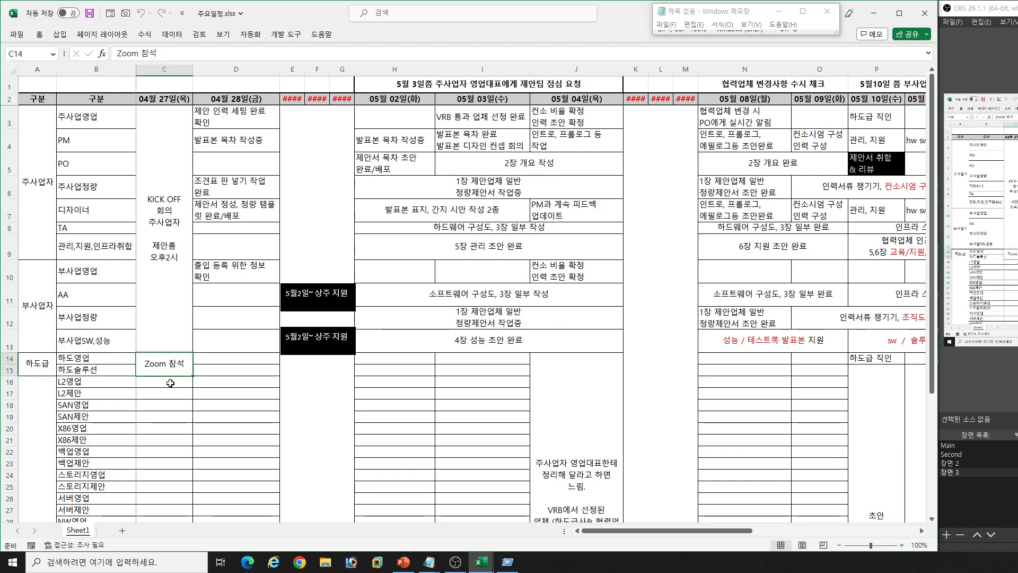
# - Review the 04월 27일 KICK OFF column and each role's tasks in the 04월 28일 column
pyautogui.click(159, 69)
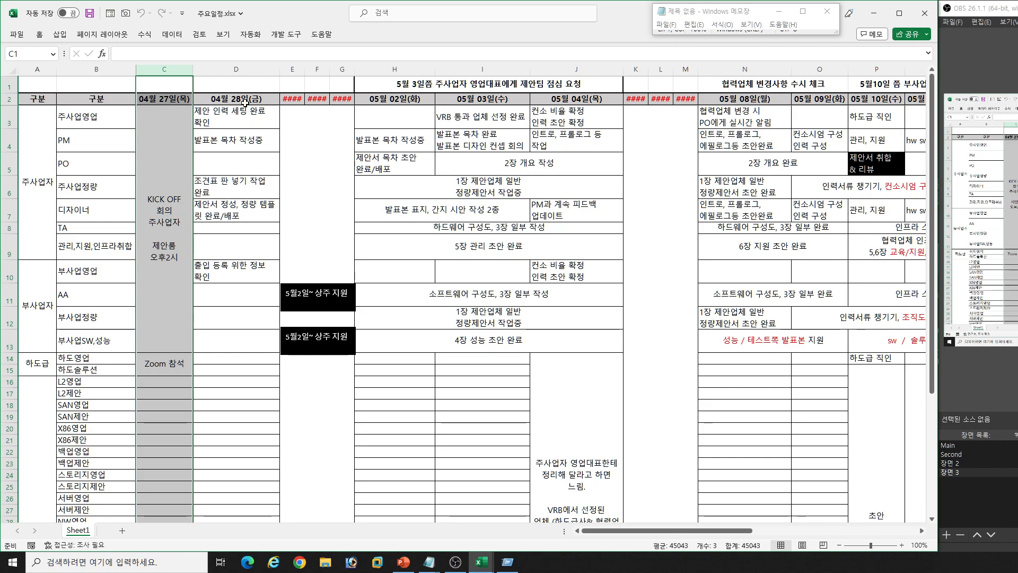
pyautogui.click(244, 103)
pyautogui.click(241, 119)
pyautogui.click(234, 141)
pyautogui.click(238, 191)
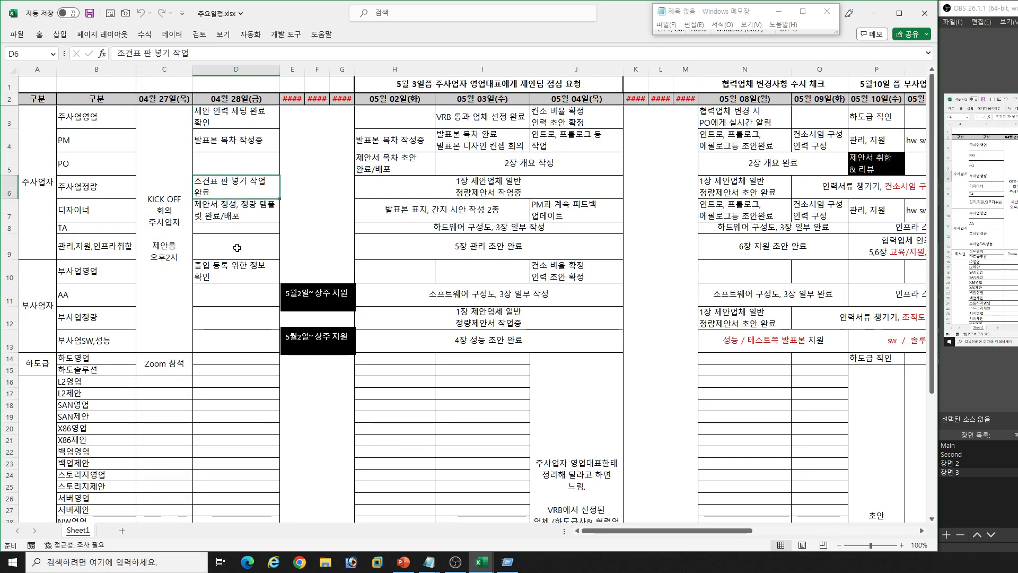
pyautogui.click(245, 212)
pyautogui.click(238, 271)
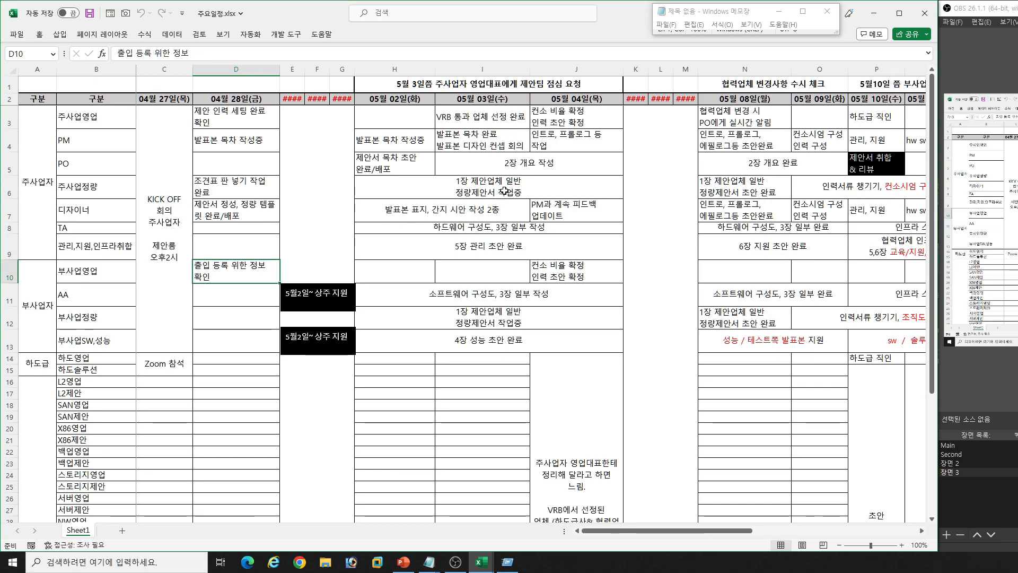
# - Review the 주사업자 and 부사업자 tasks scheduled from 05월 02일 to 05월 04일, including VRB 통과 업체 선정 완료
pyautogui.moveTo(417, 123); pyautogui.dragTo(539, 159)
pyautogui.click(587, 203)
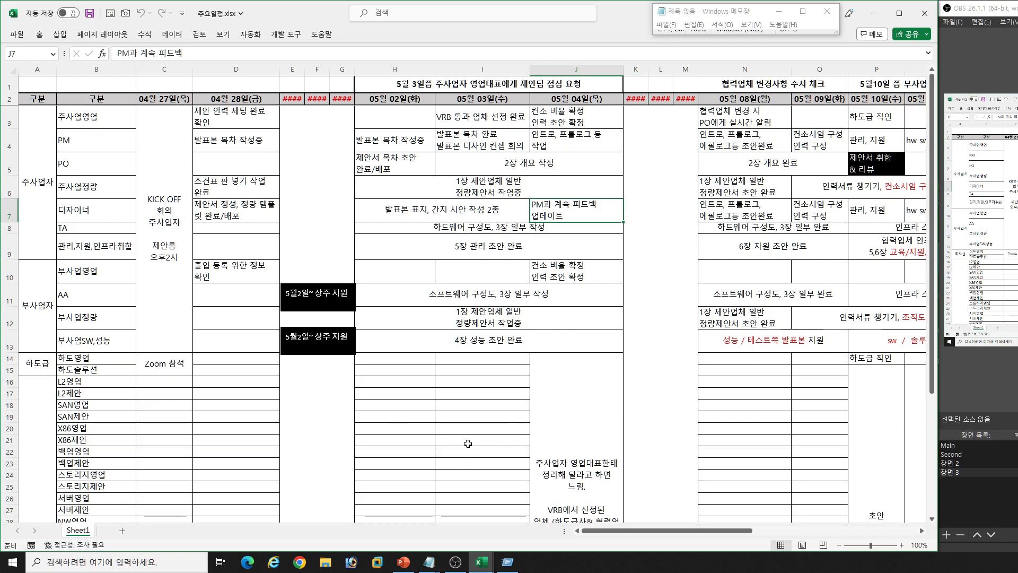
pyautogui.click(526, 301)
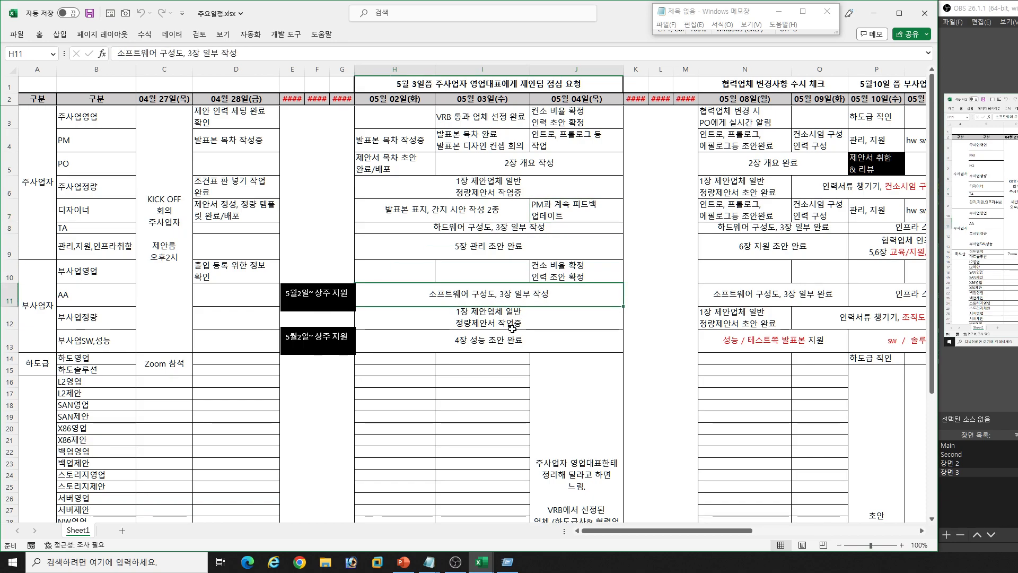
pyautogui.click(509, 323)
pyautogui.click(482, 344)
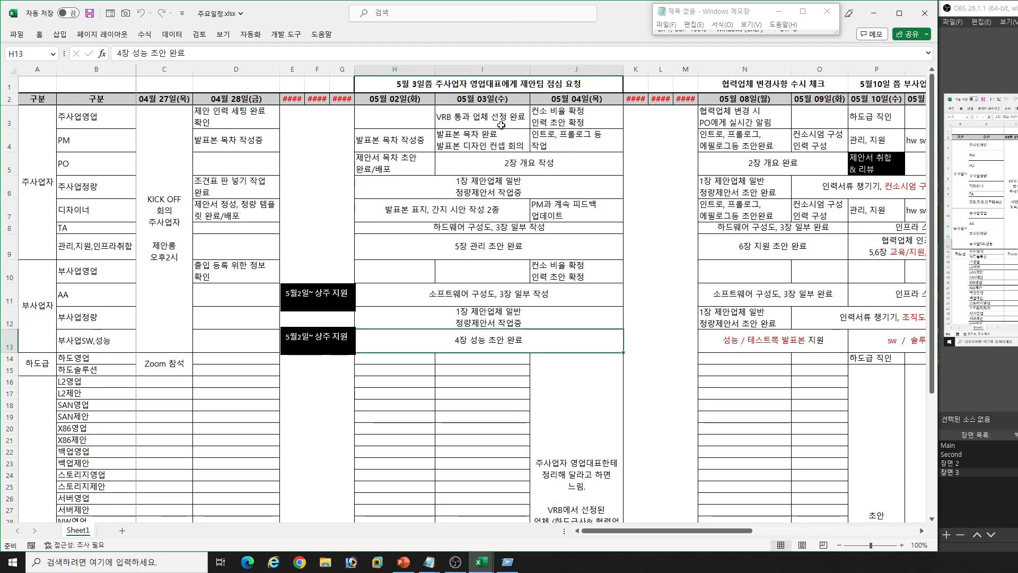
pyautogui.click(483, 69)
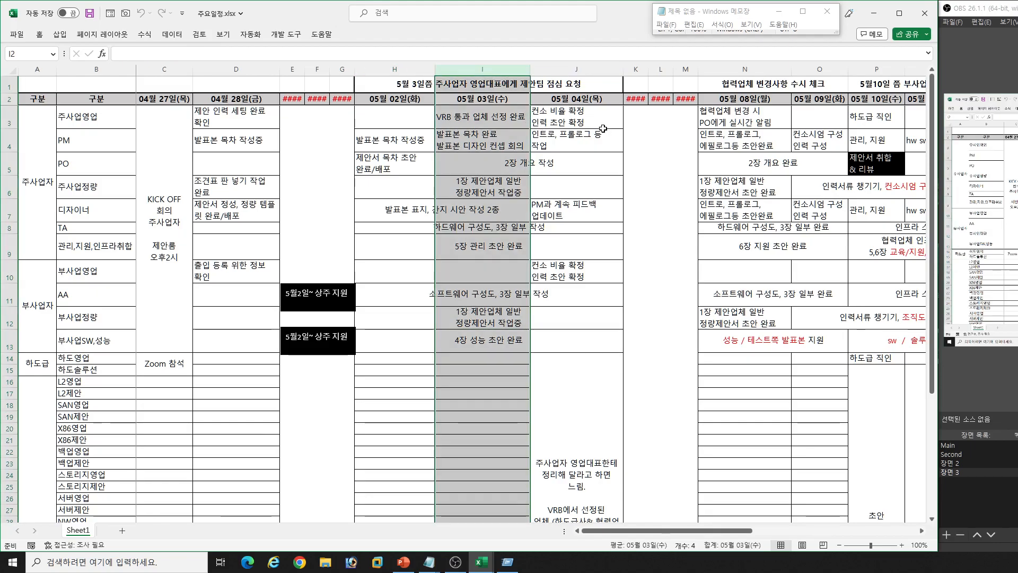
pyautogui.click(587, 118)
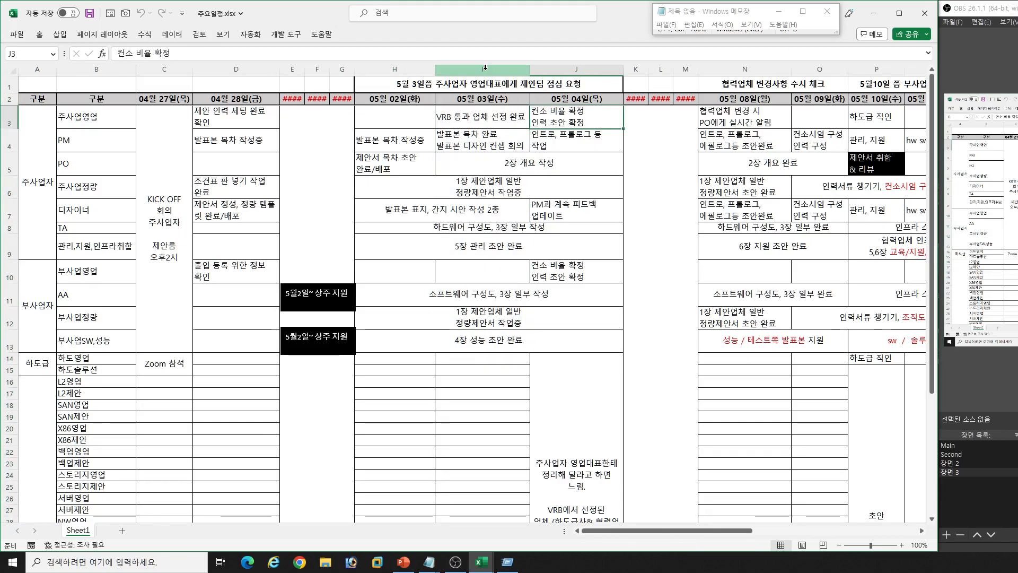
pyautogui.click(482, 123)
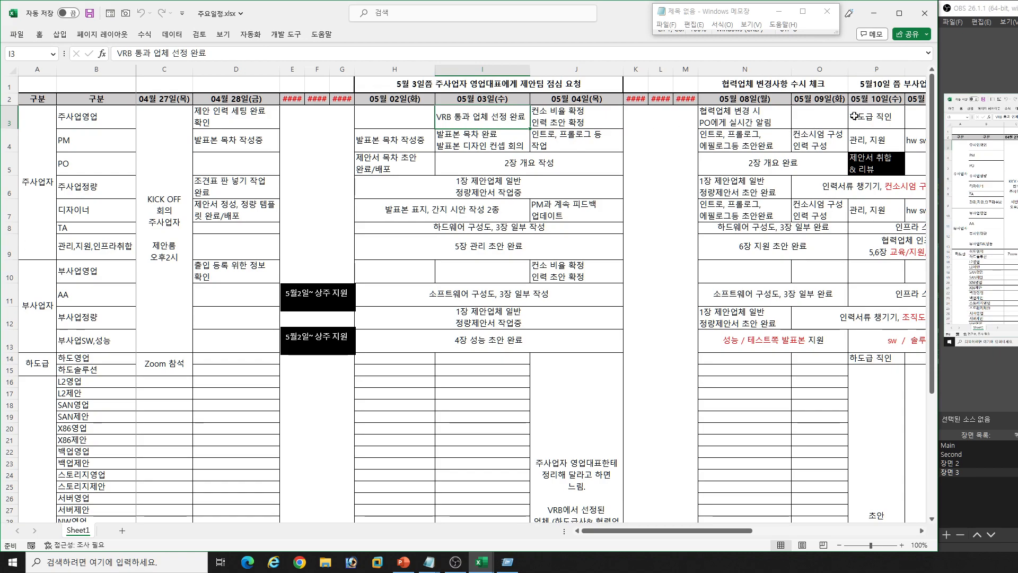
# - Review the 주사업자 PM row's tasks from 05월 03일 to 05월 12일, from 발표본 목차 완료 through 컨소시엄 구성 to 성능
pyautogui.click(9, 141)
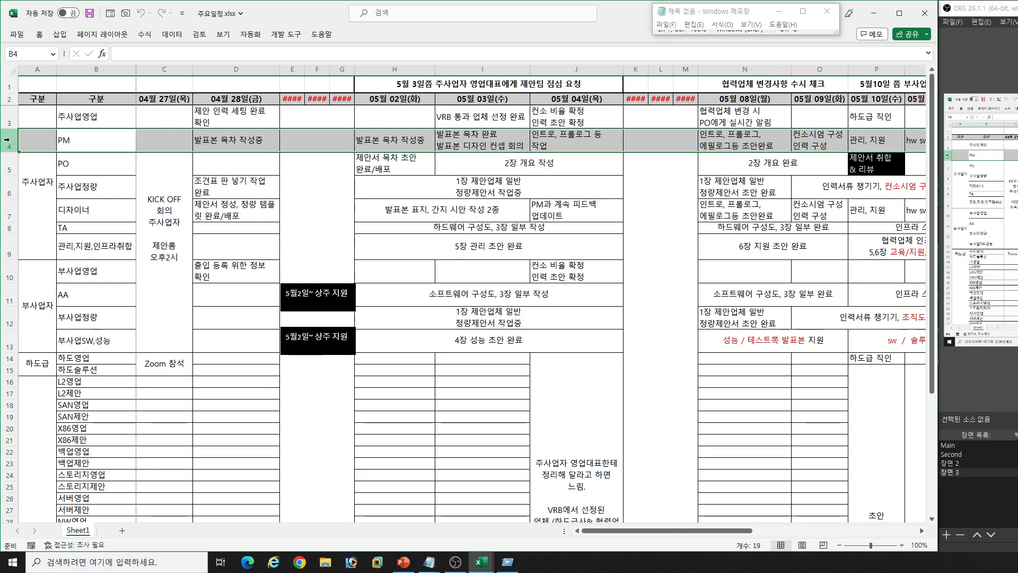
pyautogui.click(485, 149)
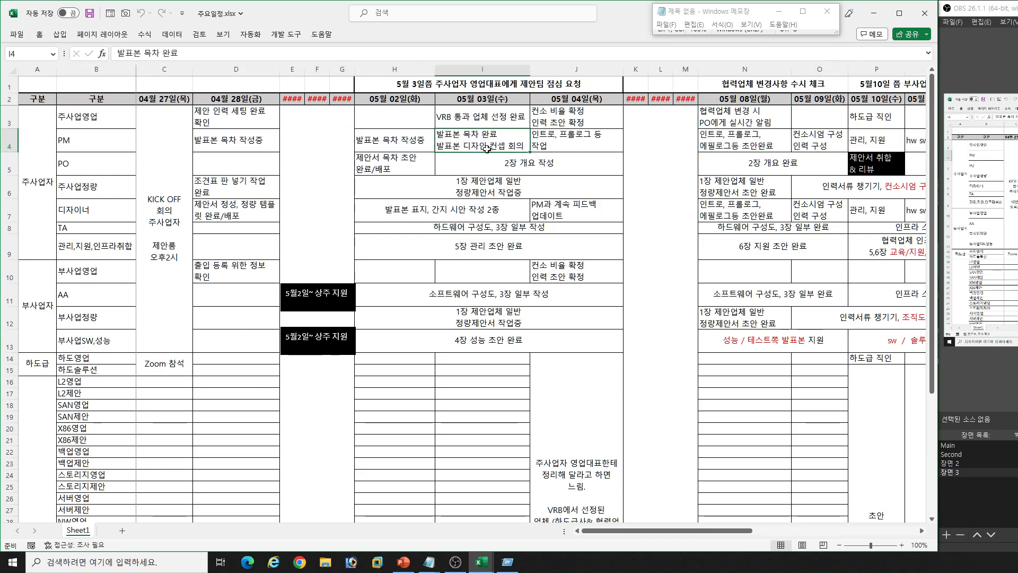
pyautogui.click(572, 140)
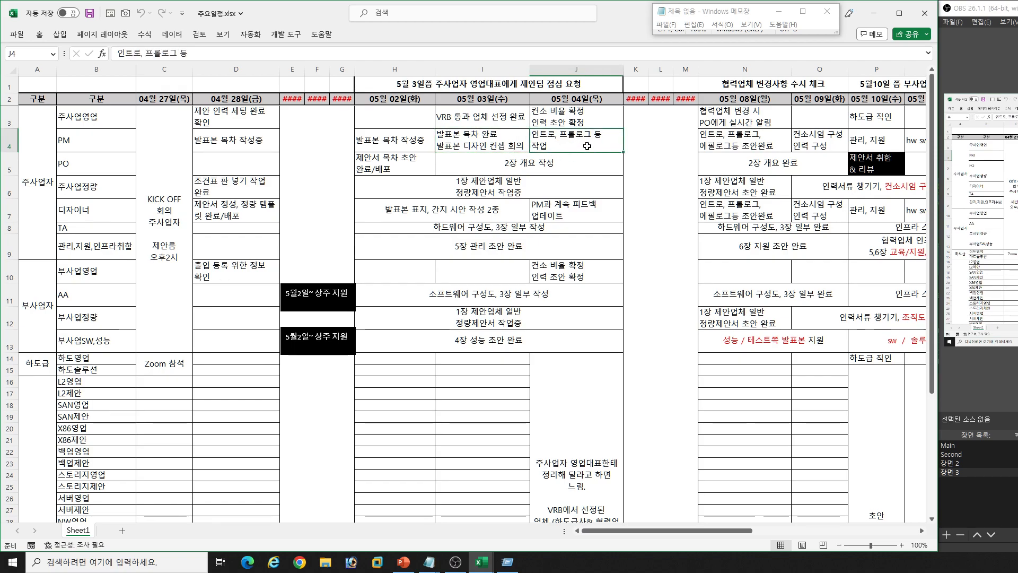
pyautogui.press('Right')
pyautogui.press('Right')
pyautogui.press('Right')
pyautogui.press('Right')
pyautogui.press('Right')
pyautogui.press('Right')
pyautogui.press('Right')
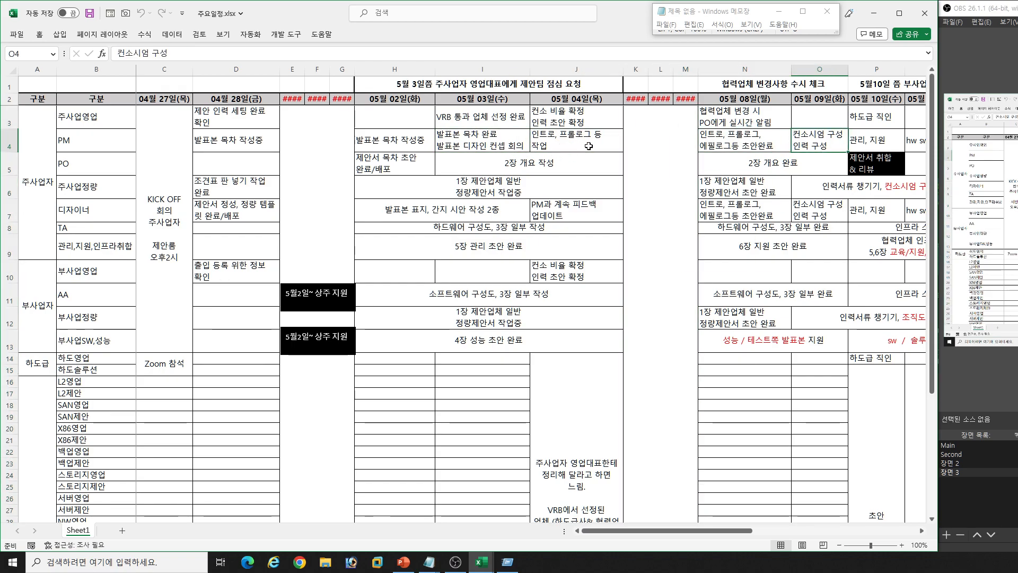
pyautogui.hscroll(1, 589, 145)
pyautogui.click(747, 141)
pyautogui.click(767, 139)
pyautogui.click(855, 145)
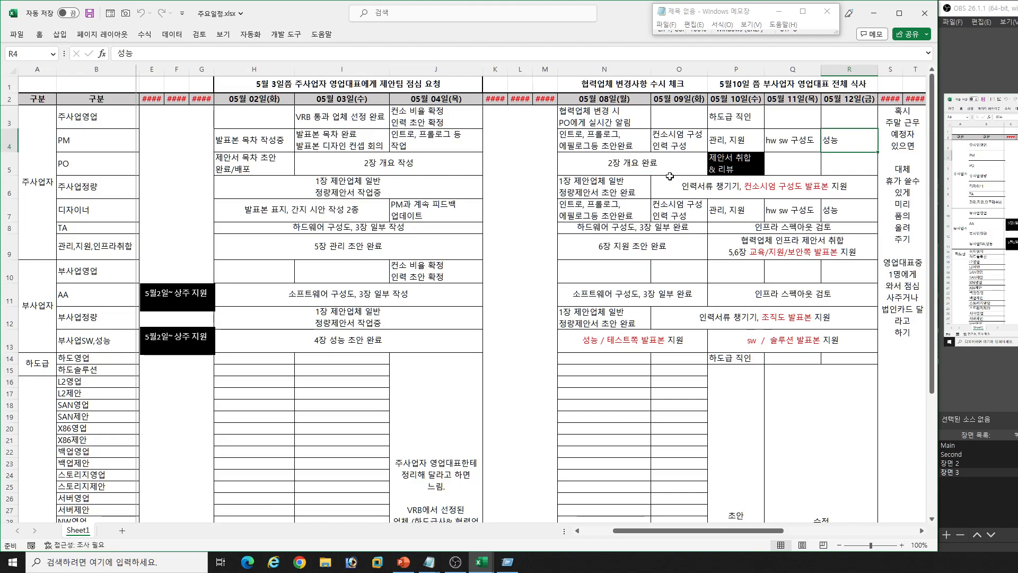
# - Follow the PM row onward to the 발표본 수정 tasks scheduled from 05월 22일 to 05월 25일
pyautogui.press('Right')
pyautogui.press('Right')
pyautogui.press('Right')
pyautogui.press('Right')
pyautogui.press('Right')
pyautogui.press('Right')
pyautogui.press('Right')
pyautogui.press('Right')
pyautogui.press('Right')
pyautogui.press('Right')
pyautogui.press('Right')
pyautogui.press('Right')
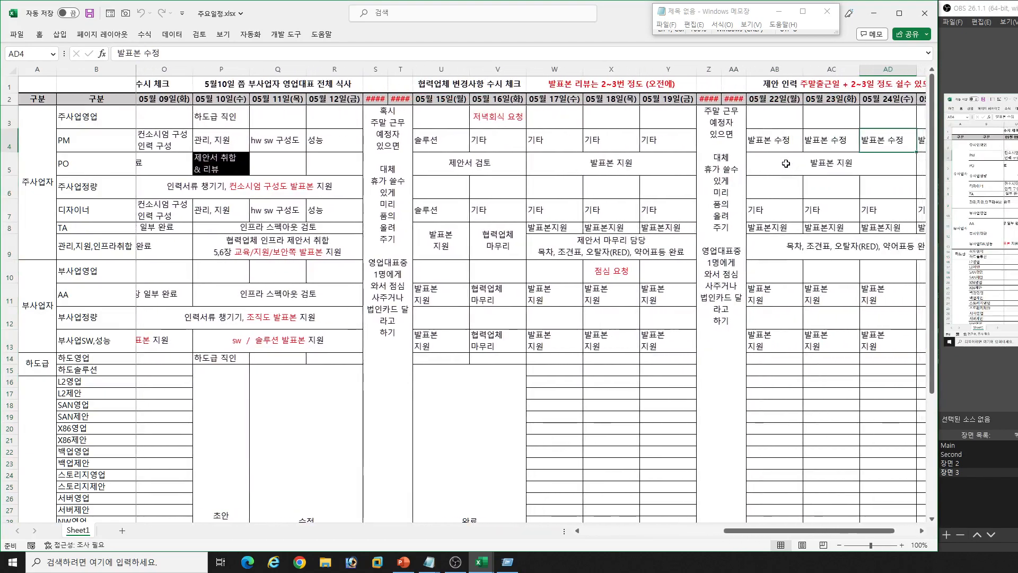
pyautogui.press('Right')
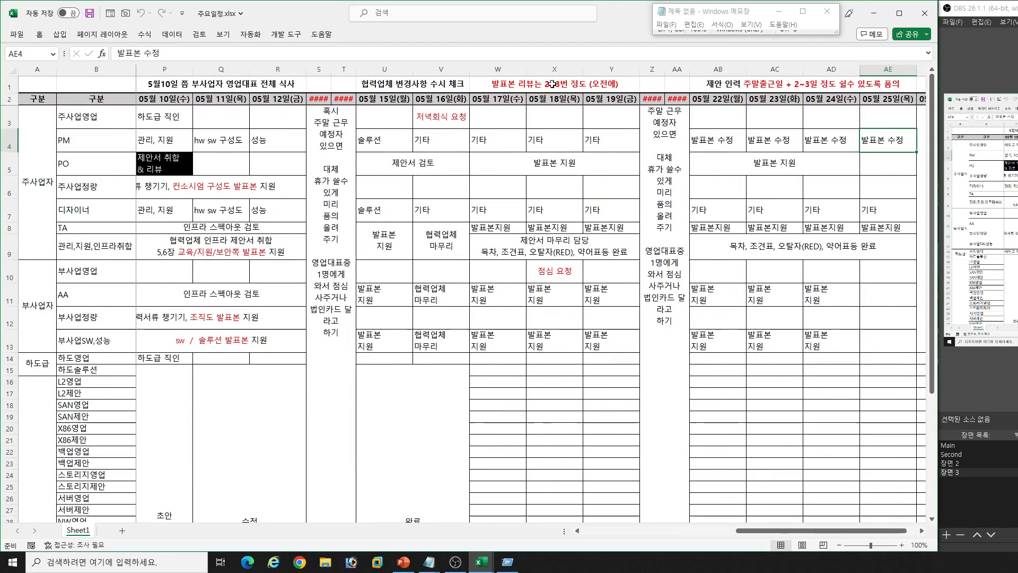
# - Check the 발표본 리뷰 heading and compare the 디자이너 row with the PM row for 05월 17일 to 05월 23일
pyautogui.click(552, 83)
pyautogui.click(757, 208)
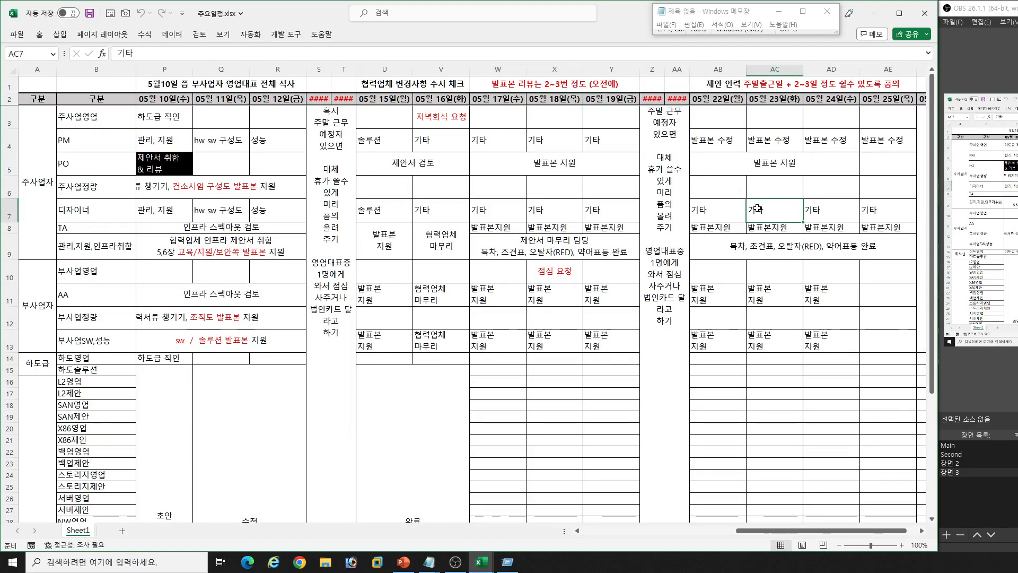
pyautogui.click(431, 232)
pyautogui.click(95, 214)
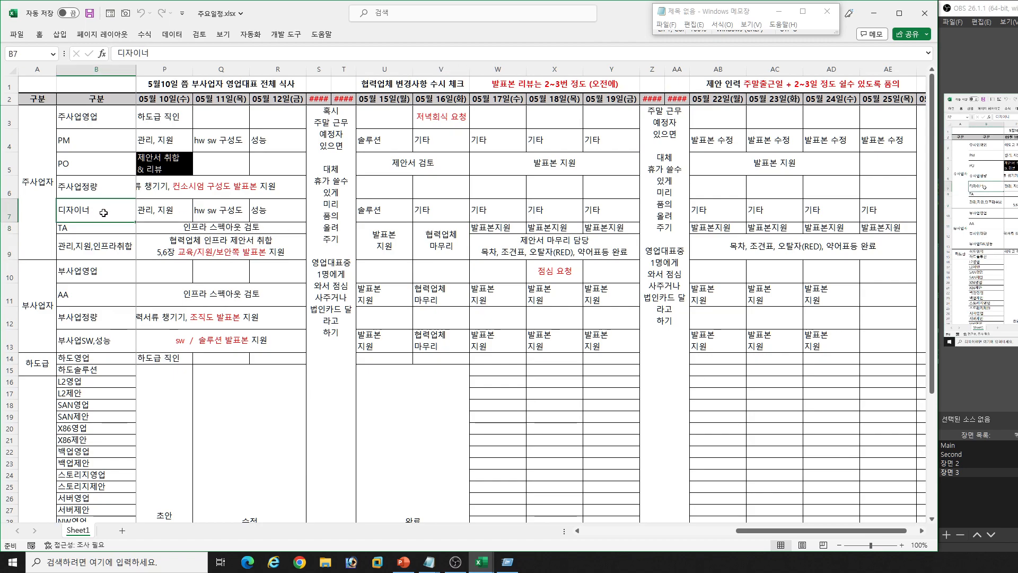
pyautogui.click(521, 147)
pyautogui.click(537, 201)
pyautogui.click(740, 149)
pyautogui.click(730, 214)
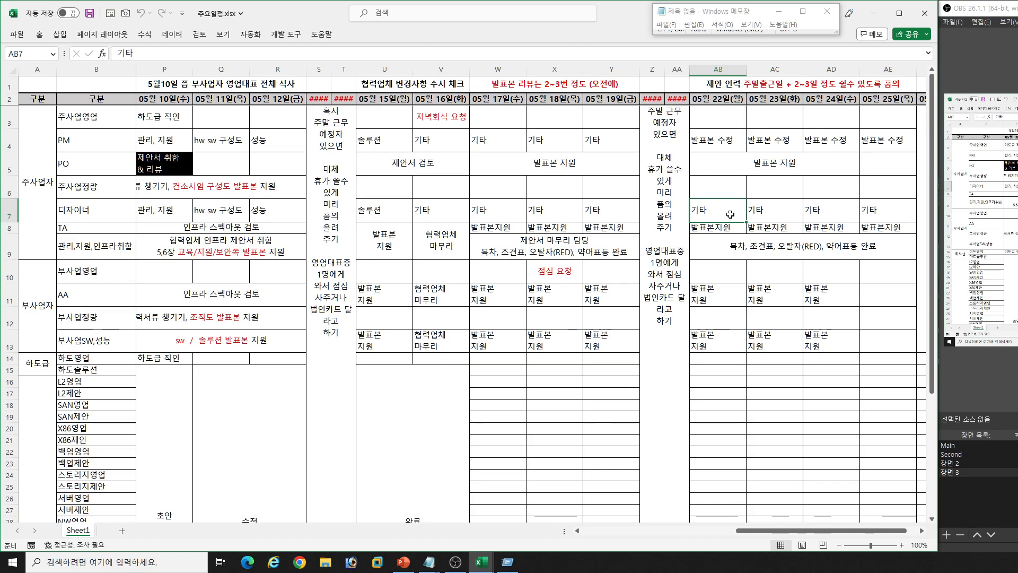
# - Review the TA row's 인프라 스펙아웃 검토 and 하드웨어 구성도 tasks alongside the 6장 지원 초안 완료 entry below
pyautogui.click(240, 230)
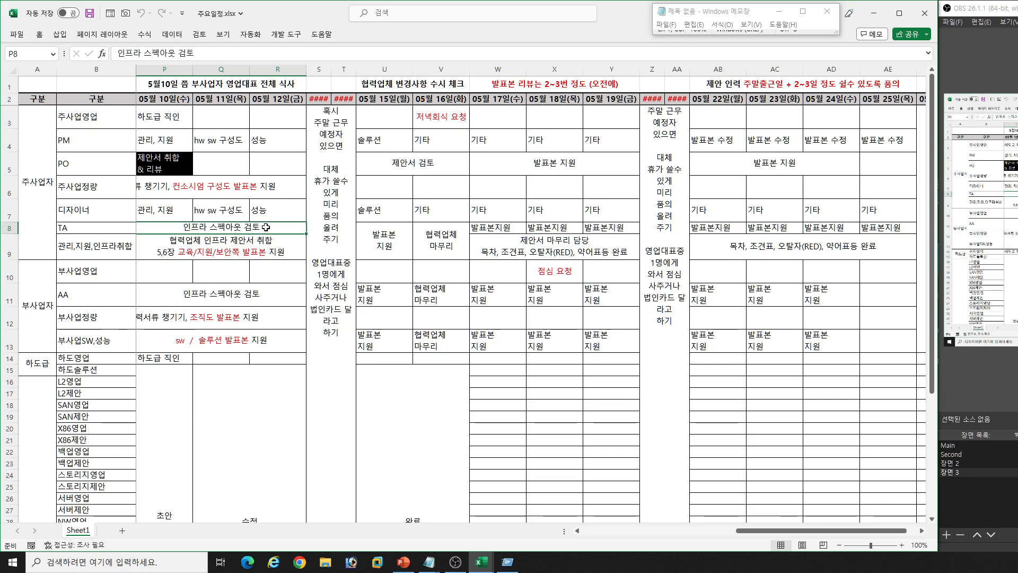
pyautogui.hscroll(-3, 266, 227)
pyautogui.click(316, 230)
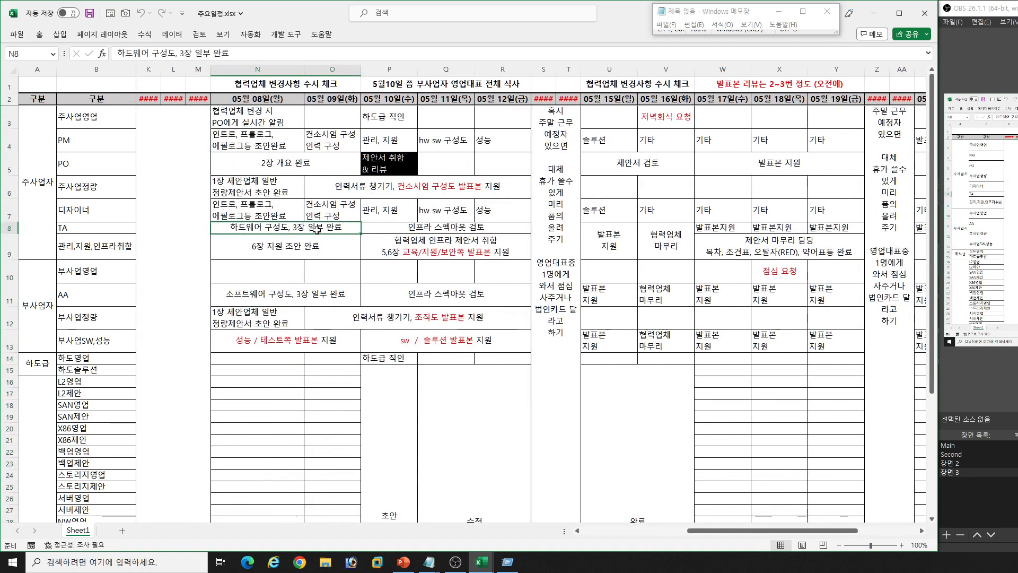
pyautogui.click(296, 248)
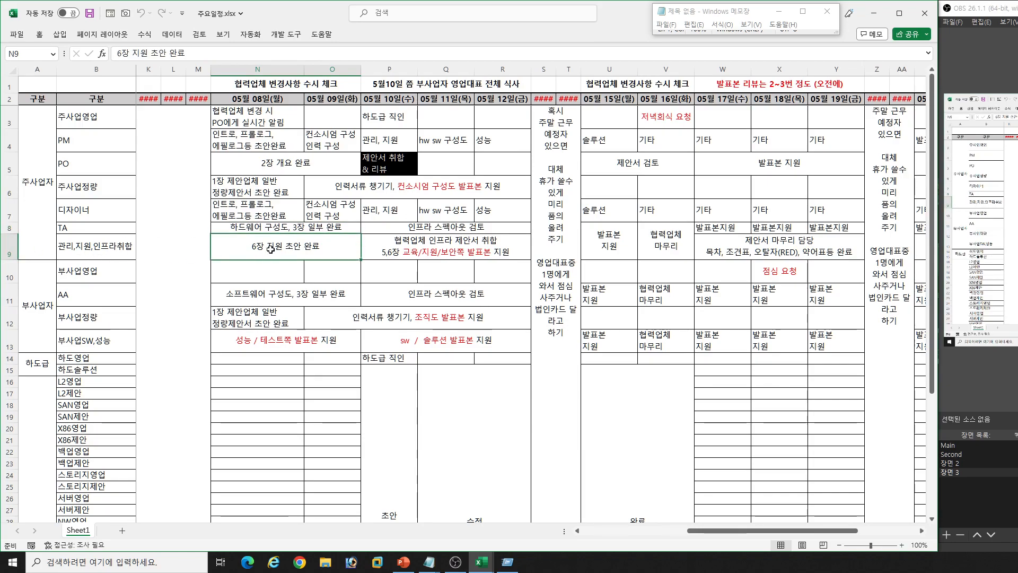
pyautogui.click(289, 229)
pyautogui.click(284, 254)
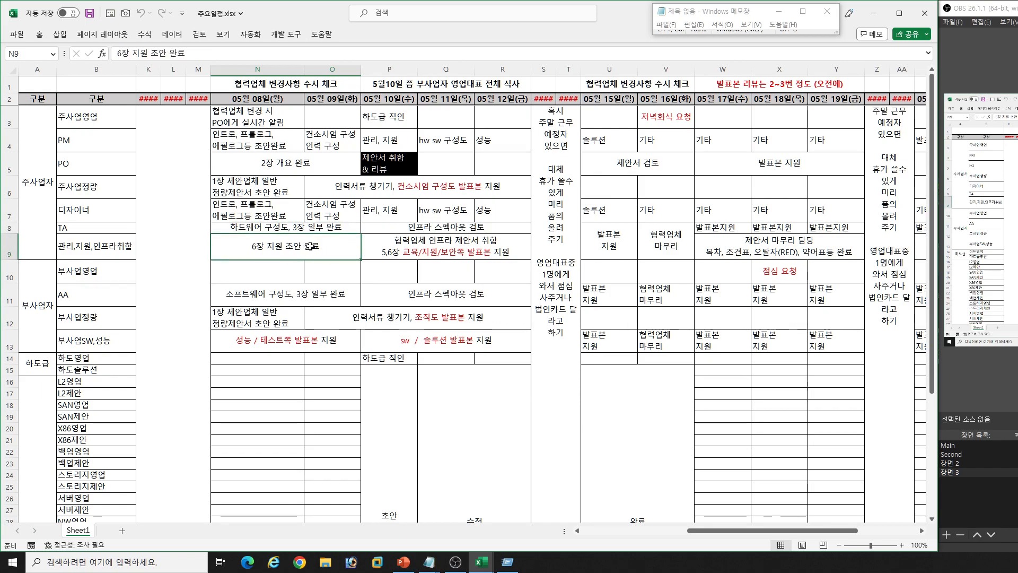
# - Examine the 관리,지원,인프라취합 row's tasks from 05월 08일 to 05월 12일, including 협력업체 인프라 제안서 취합
pyautogui.click(293, 218)
pyautogui.click(272, 251)
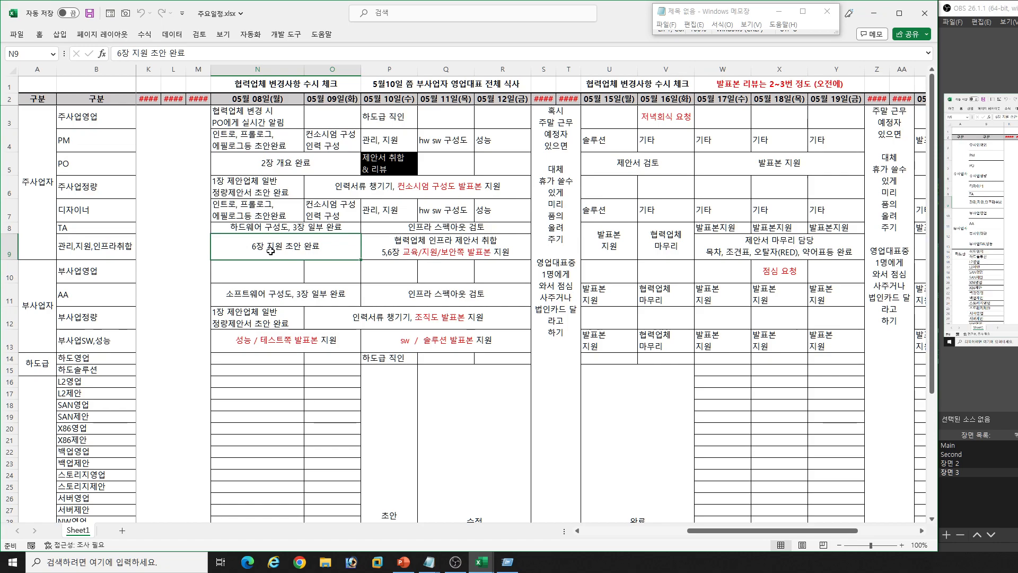
pyautogui.click(257, 216)
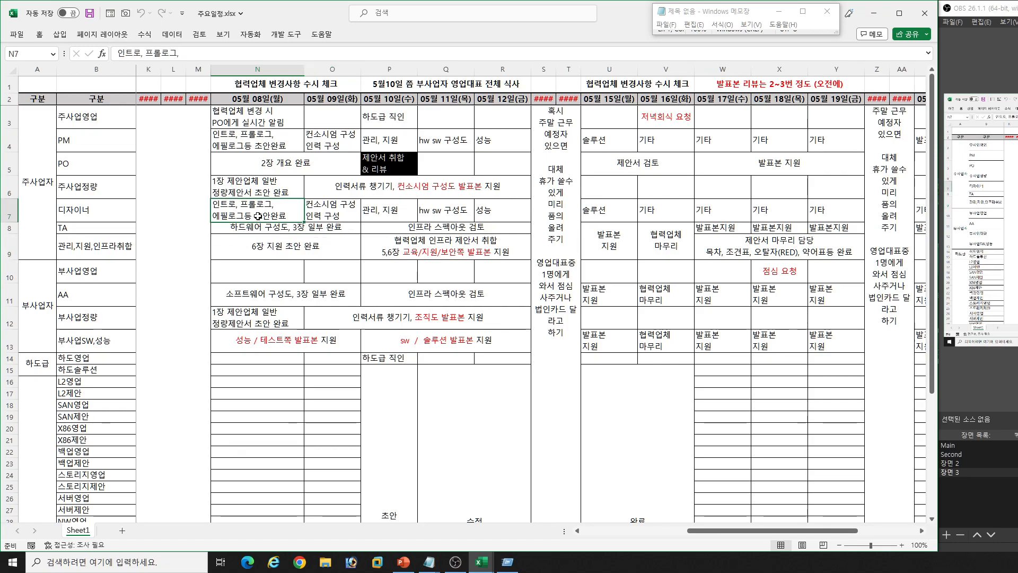
pyautogui.click(263, 250)
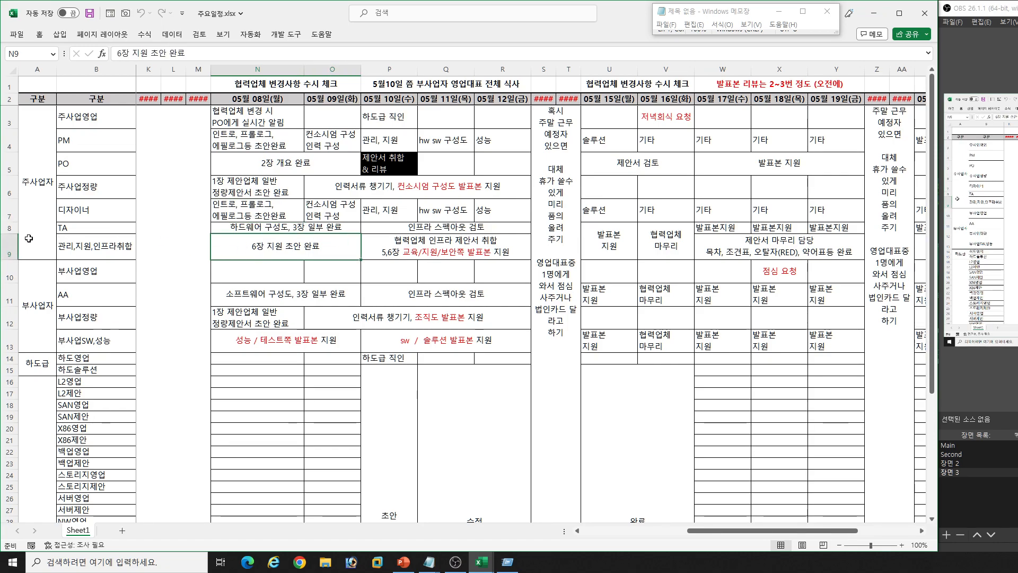
pyautogui.click(5, 246)
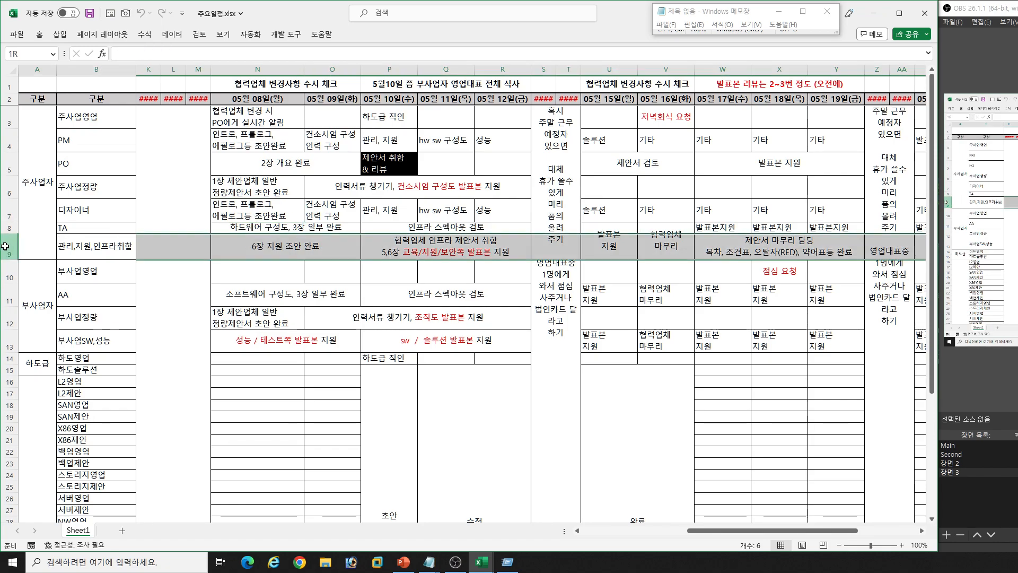
pyautogui.click(250, 248)
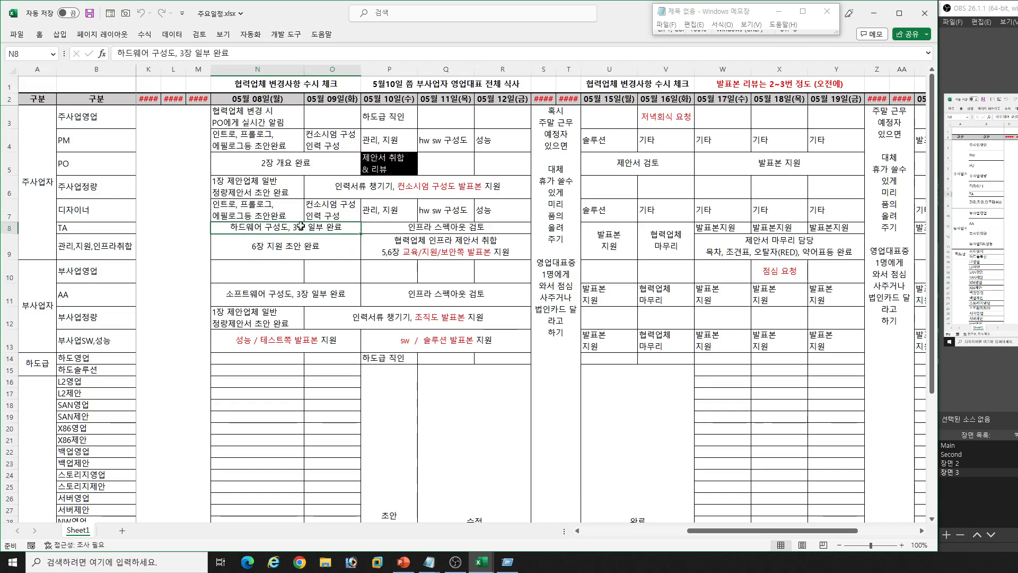
pyautogui.click(409, 253)
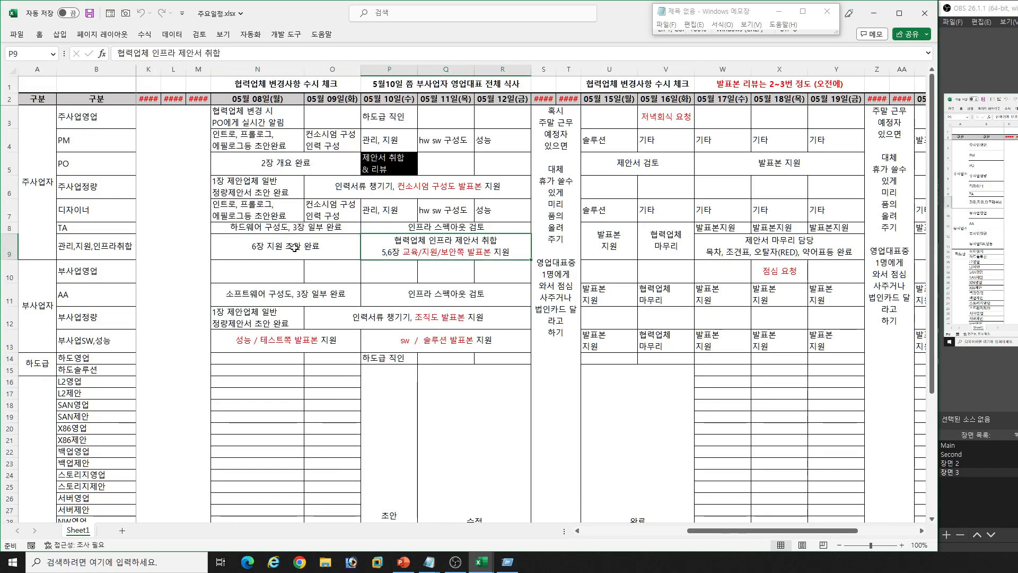
# - Review the 부사업자 AA and 부사업SW,성능 tasks for 05월 08일 to 05월 12일, including the 성능 / 테스트쪽 and sw / 솔루션 발표본 지원
pyautogui.click(254, 301)
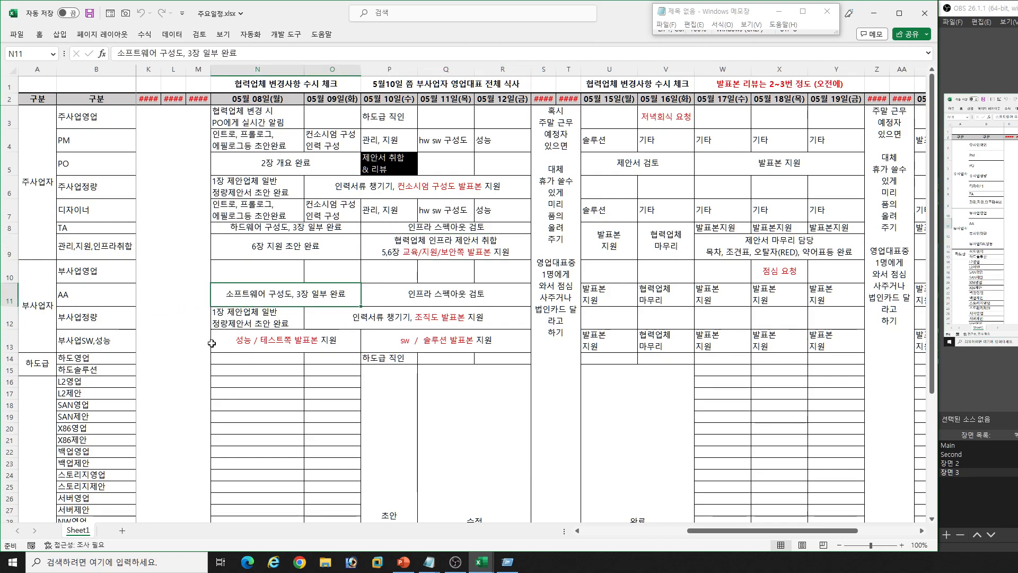
pyautogui.click(234, 348)
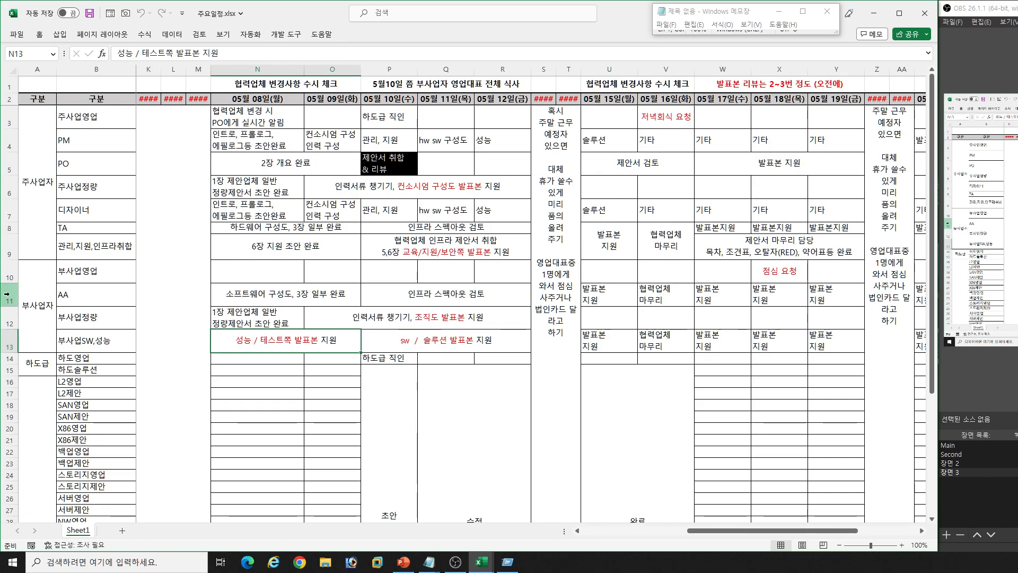
pyautogui.click(456, 342)
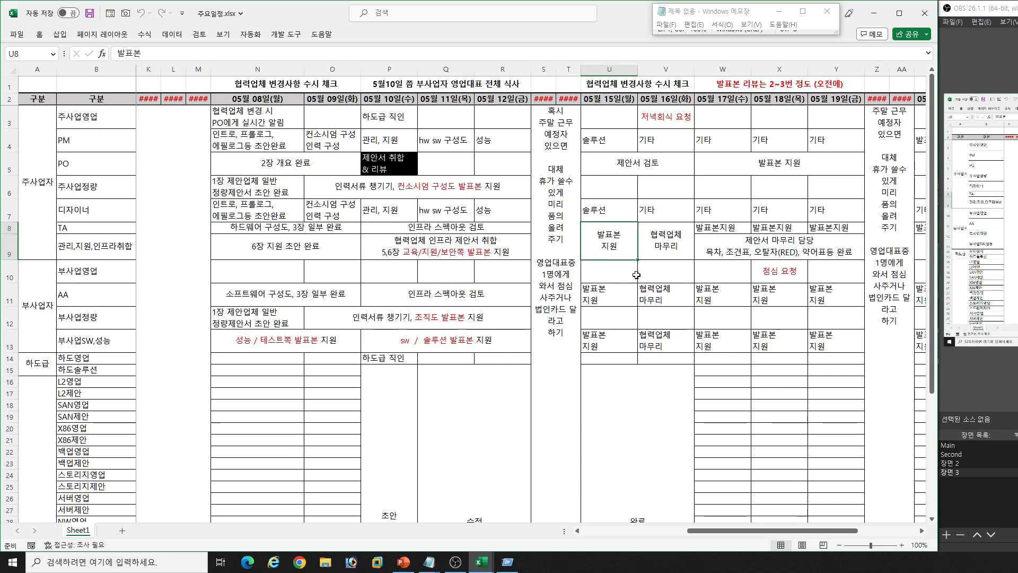
# - Review the 관리,지원,인프라취합 row for 05월 15일 to 05월 19일, covering 발표본 지원, 협력업체 마무리 and 제안서 마무리 담당
pyautogui.click(721, 228)
pyautogui.click(683, 238)
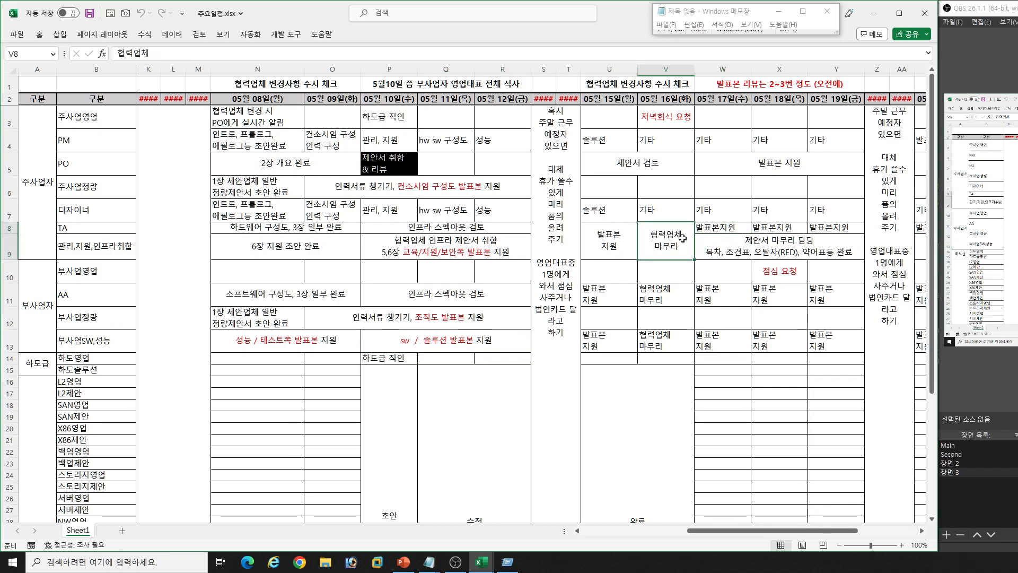
pyautogui.click(620, 240)
pyautogui.click(708, 246)
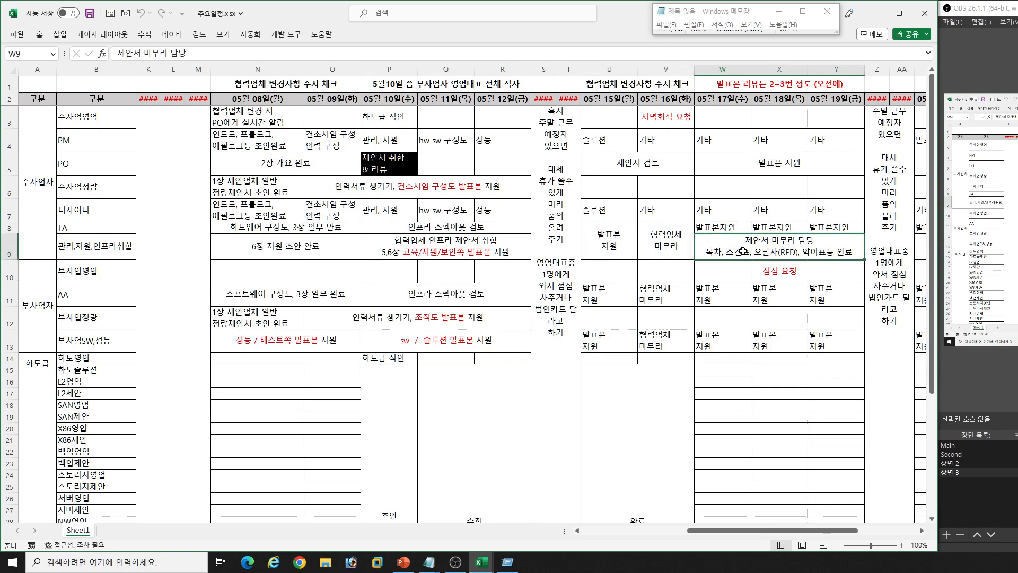
pyautogui.click(3, 249)
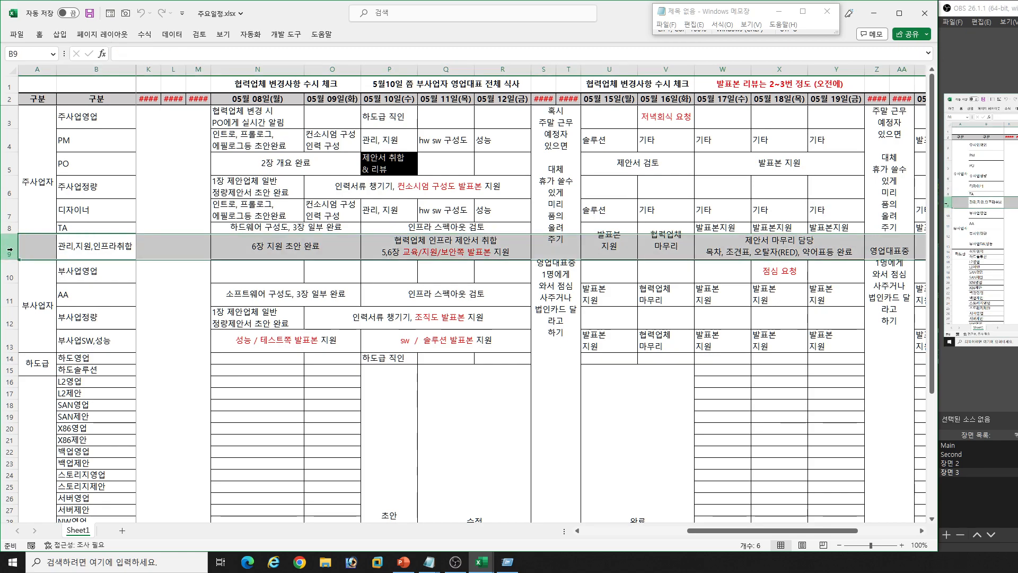
pyautogui.click(120, 244)
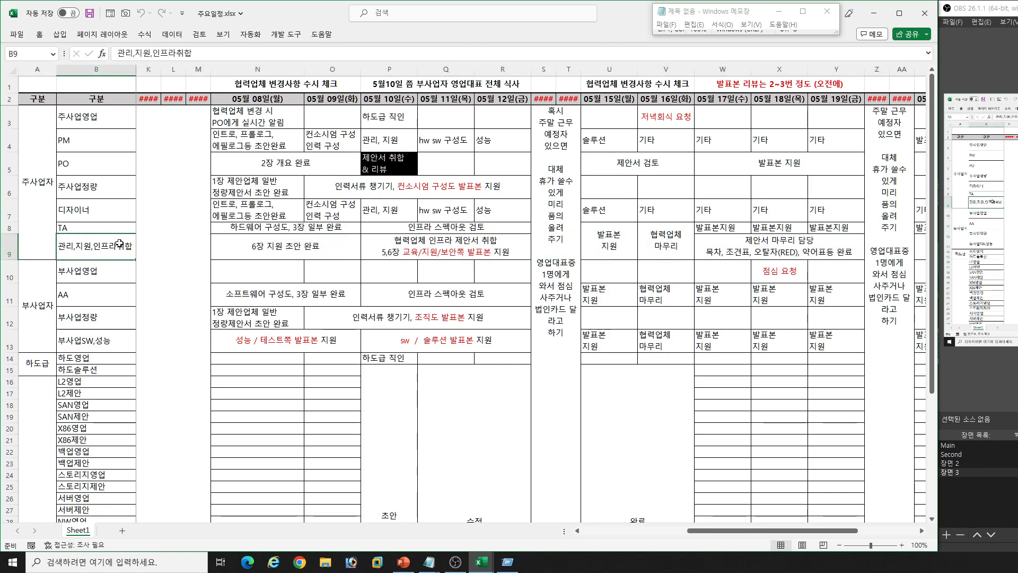
pyautogui.click(7, 248)
pyautogui.click(732, 249)
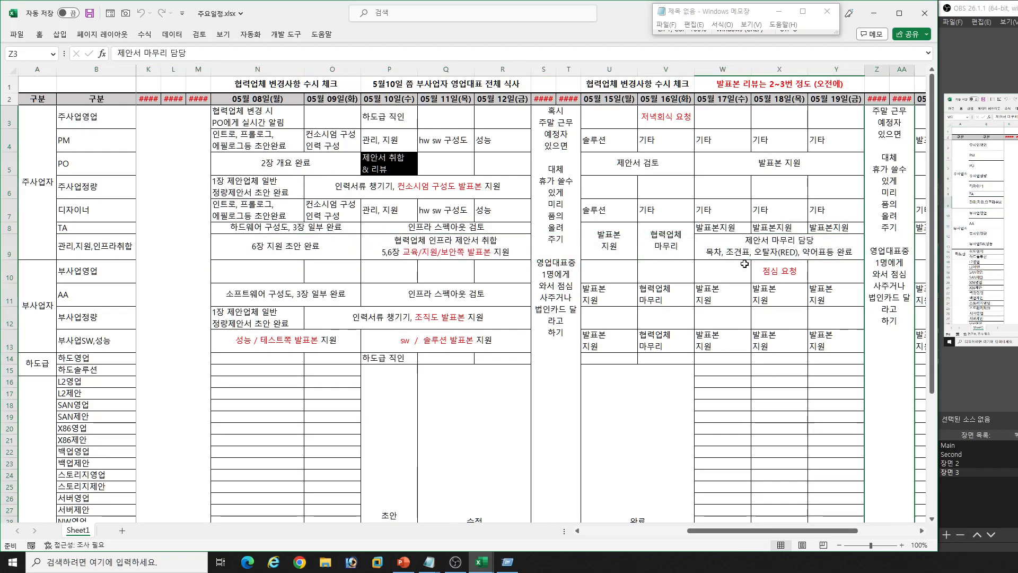
# - Check the sales representatives' 저녁회식 요청 on 05월 16일 and 점심 요청 on 05월 18일
pyautogui.hscroll(3, 745, 264)
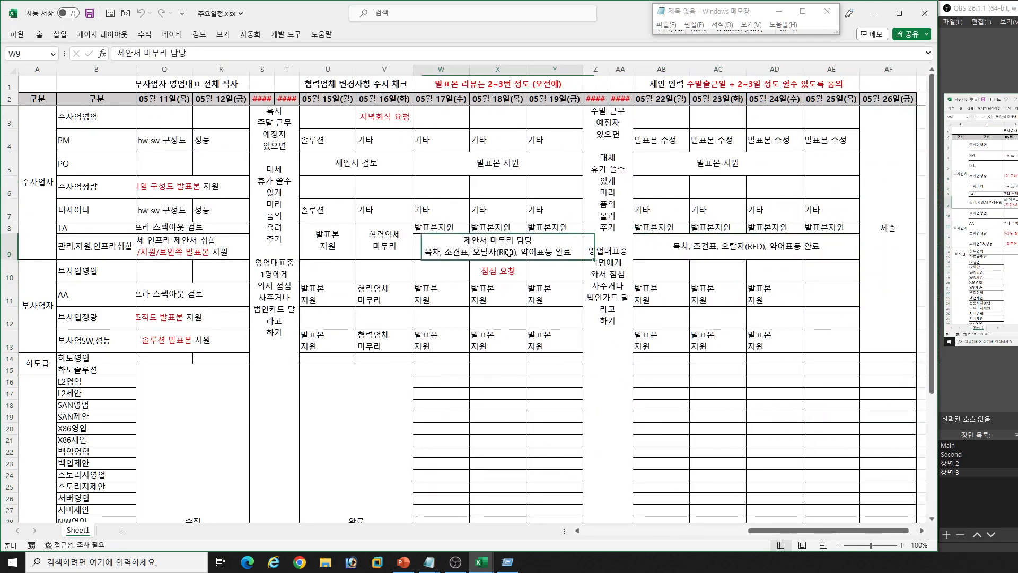
pyautogui.click(503, 277)
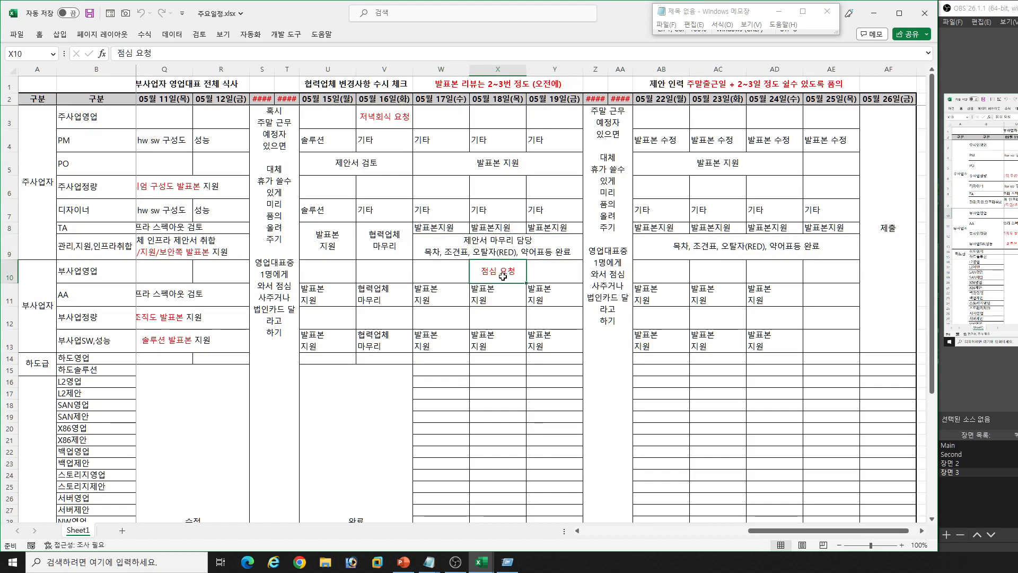
pyautogui.click(390, 117)
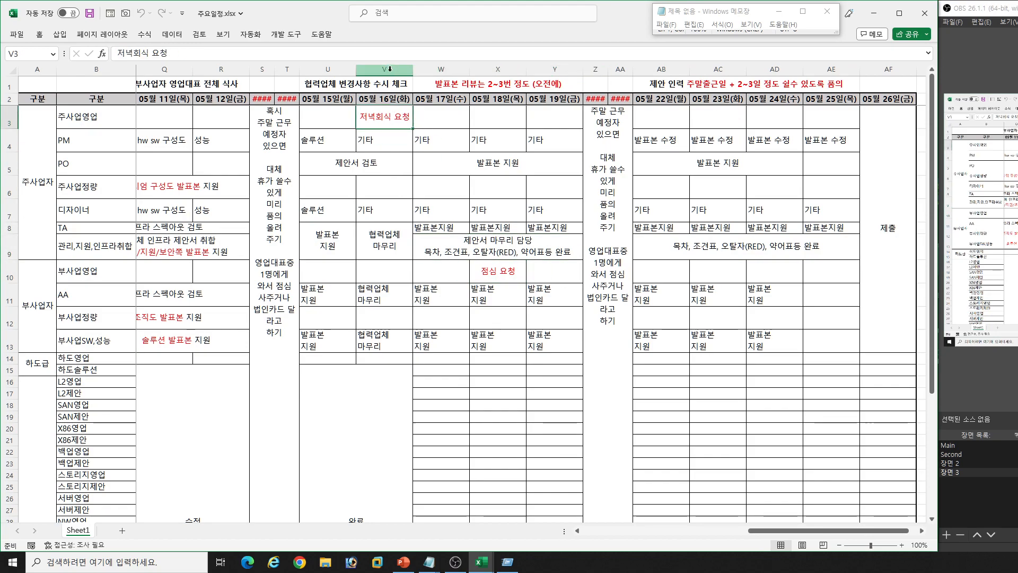
pyautogui.click(390, 70)
pyautogui.click(503, 271)
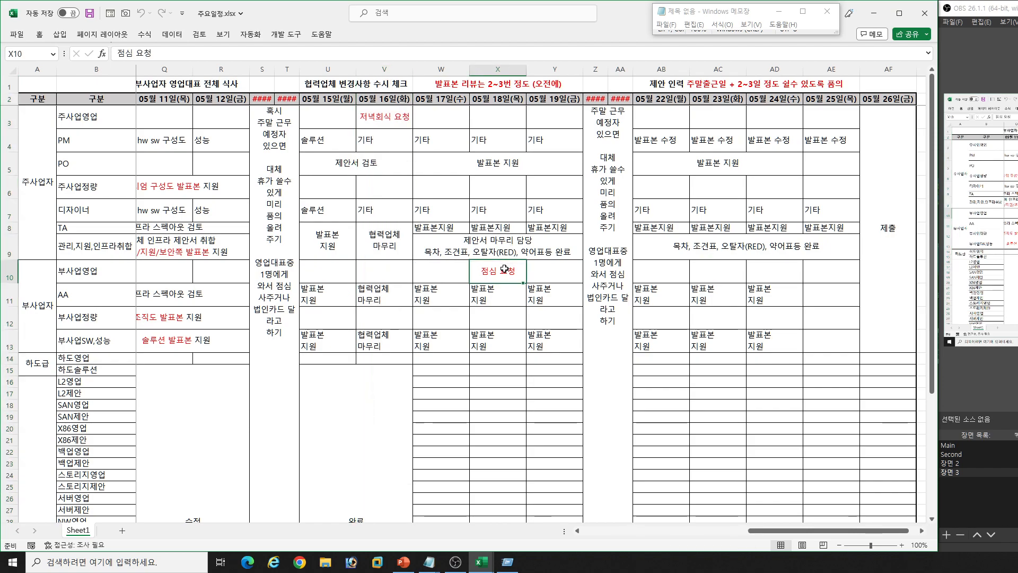
# - Trace the TA row back from mid-May to the schedule's first columns, showing the 5월 3일쯤 점심 요청 heading
pyautogui.click(511, 227)
pyautogui.press('Left')
pyautogui.press('Left')
pyautogui.press('Left')
pyautogui.press('Left')
pyautogui.press('Left')
pyautogui.press('Left')
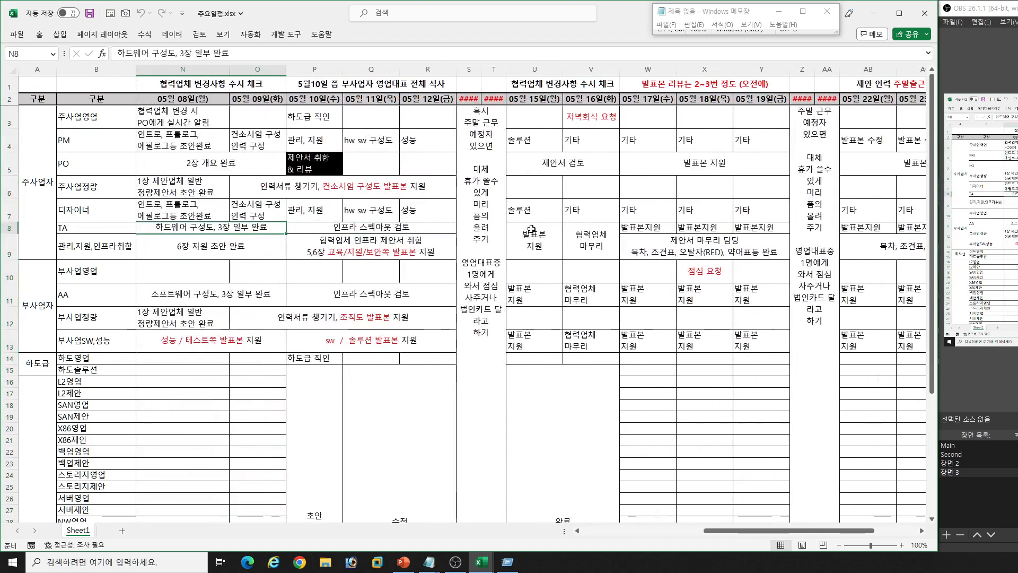
pyautogui.click(722, 273)
pyautogui.press('Left')
pyautogui.click(407, 230)
pyautogui.press('Left')
pyautogui.press('Left')
pyautogui.press('Left')
pyautogui.press('Left')
pyautogui.press('Left')
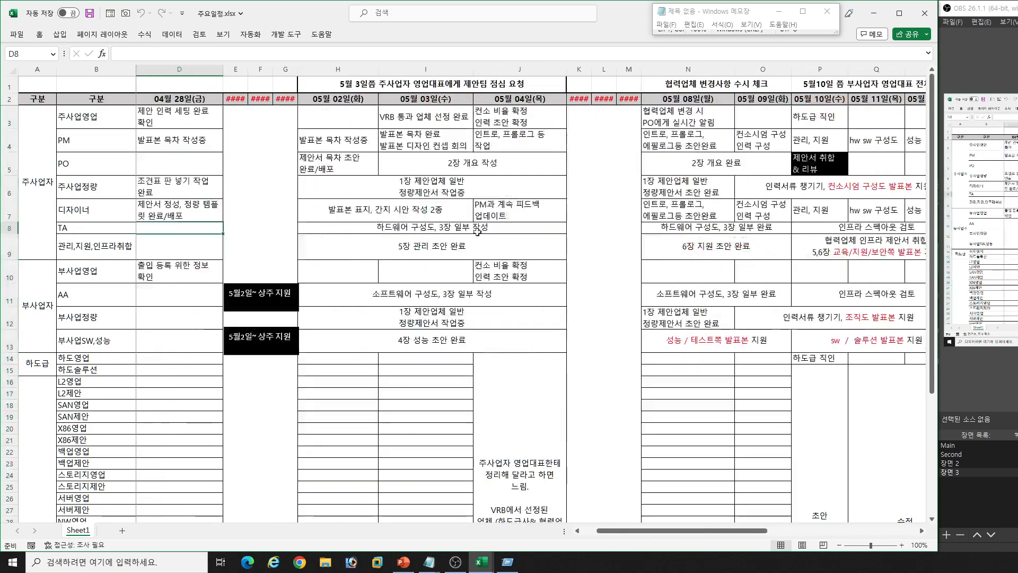
pyautogui.press('Left')
pyautogui.press('Left')
pyautogui.press('Left')
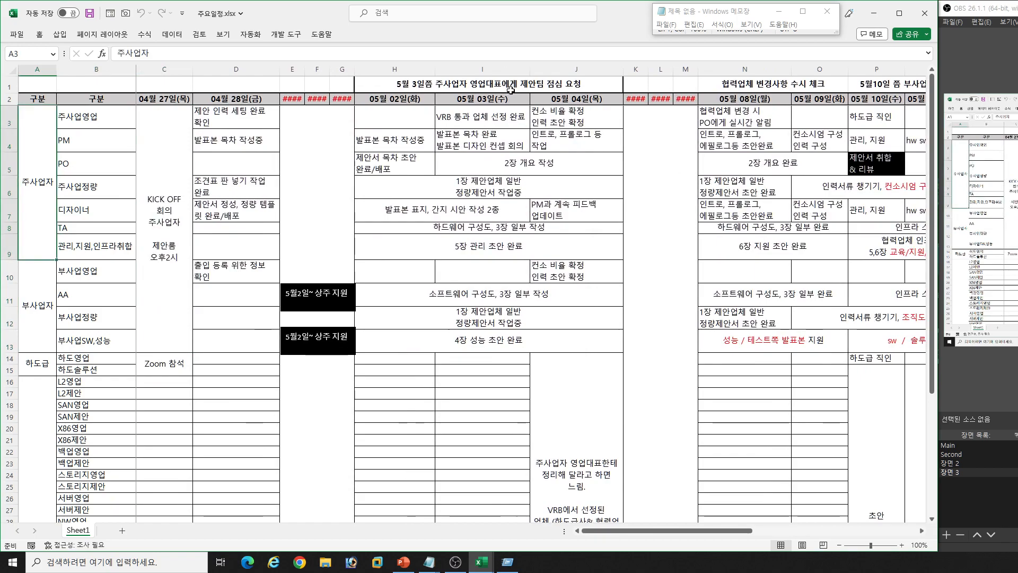
# - Review the 협력업체 rows from L2영업 to SAN제안 together with the 05월 04일 note about contacting the selected companies directly
pyautogui.scroll(-4, 544, 290)
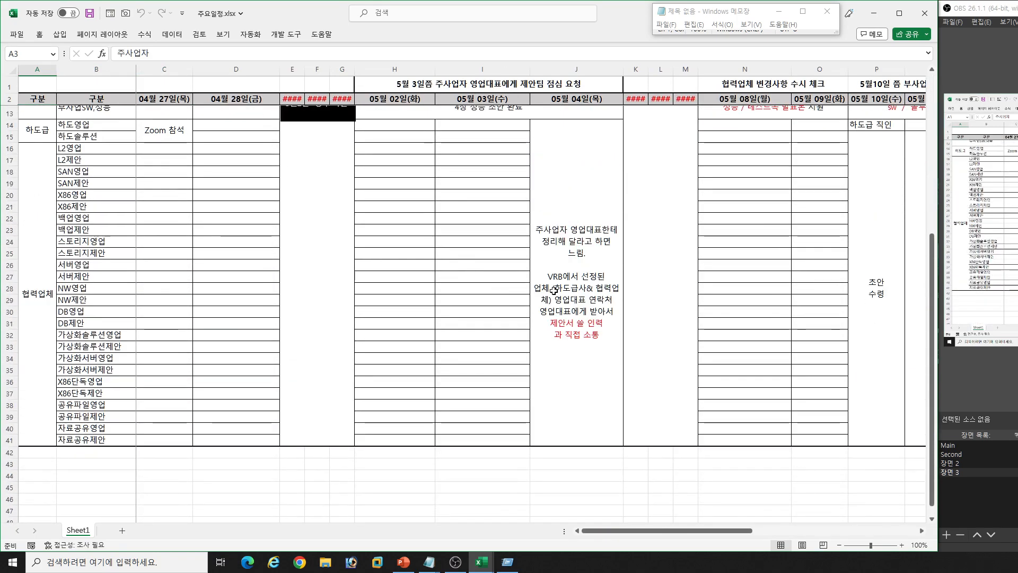
pyautogui.click(545, 290)
pyautogui.moveTo(84, 150)
pyautogui.mouseDown()
pyautogui.moveTo(94, 226)
pyautogui.moveTo(95, 159)
pyautogui.mouseUp()
pyautogui.click(95, 146)
pyautogui.click(89, 160)
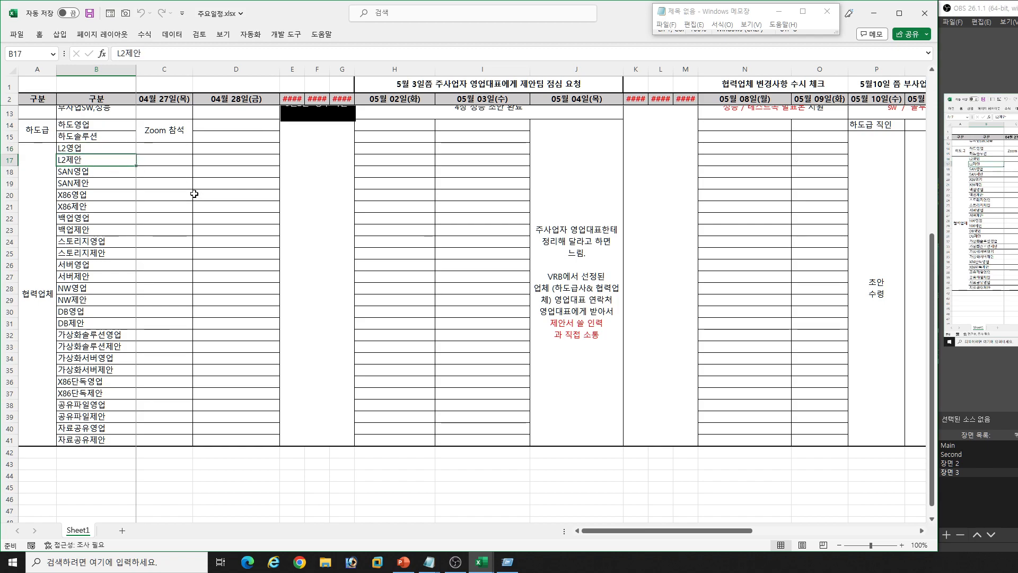
pyautogui.click(103, 170)
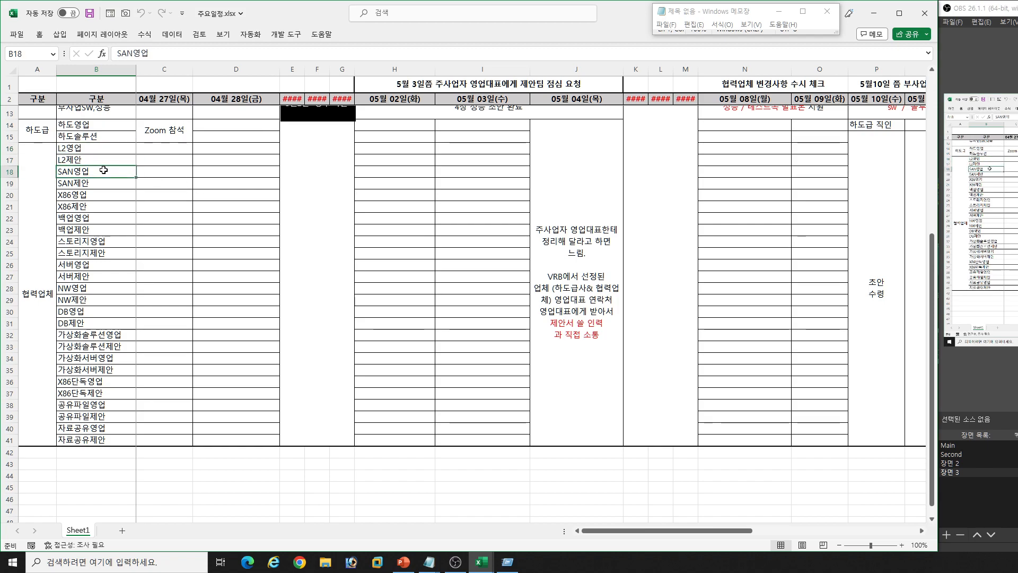
pyautogui.press('Down')
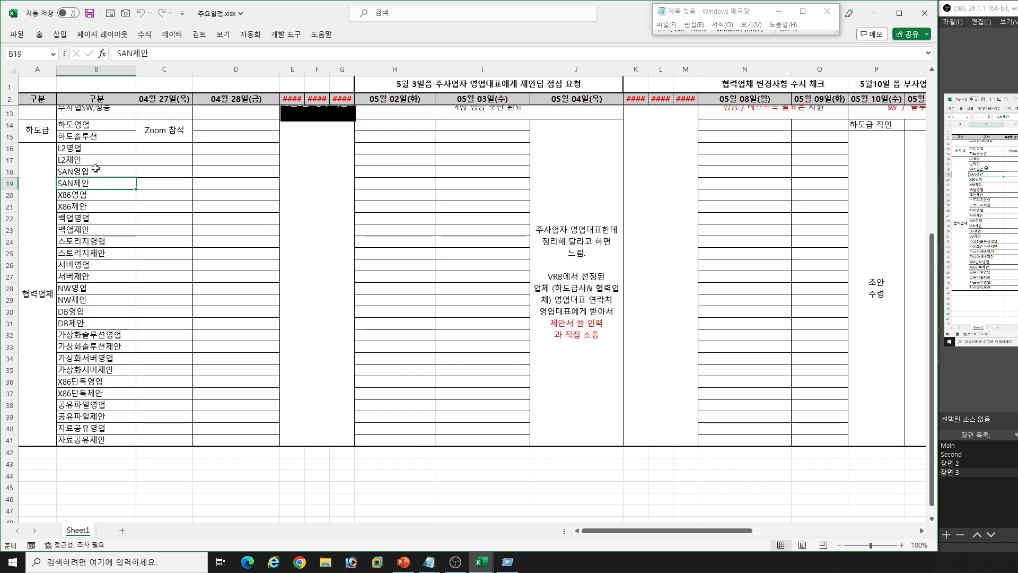
pyautogui.scroll(3, 434, 132)
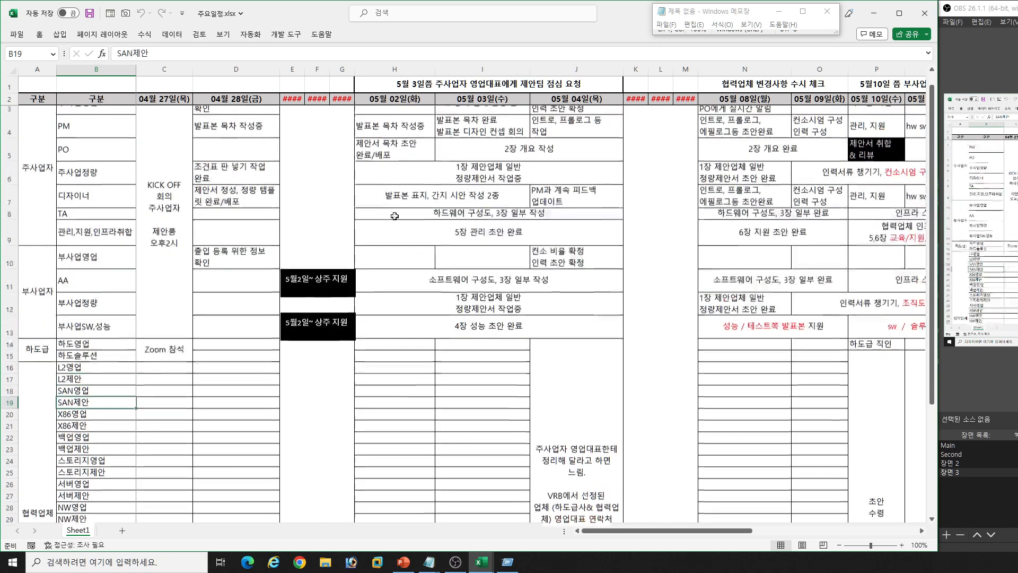
# - Check the VRB 통과 업체 선정 완료 task on 05월 03일 against the 협력업체 rows starting at L2영업
pyautogui.click(437, 126)
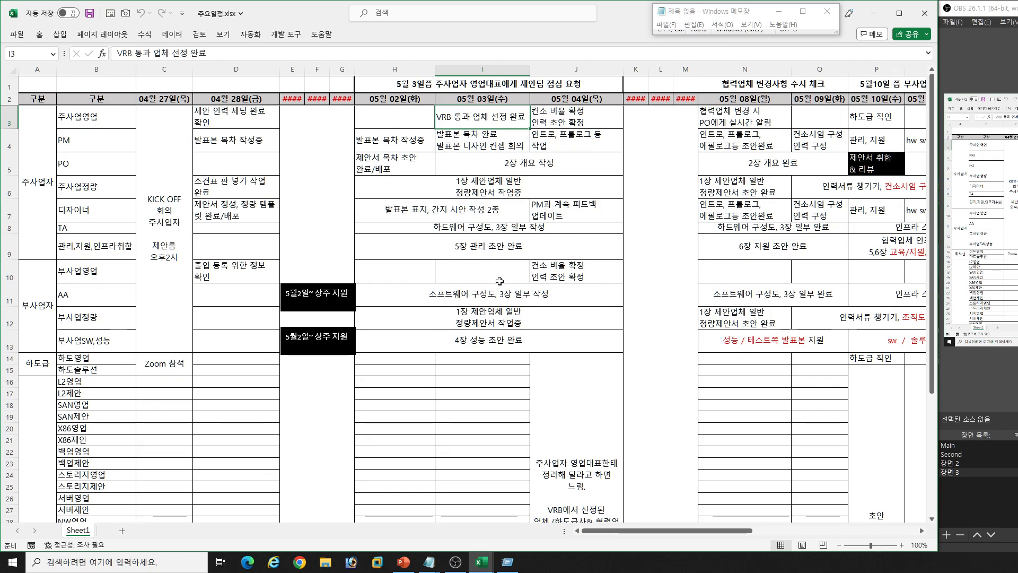
pyautogui.scroll(-1, 498, 279)
pyautogui.scroll(1, 494, 281)
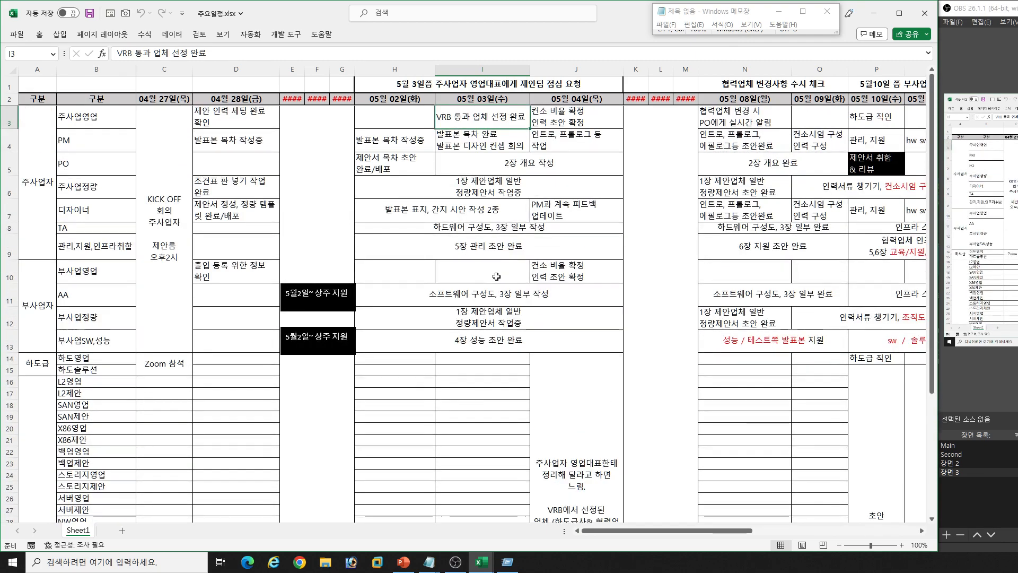
pyautogui.scroll(-2, 496, 276)
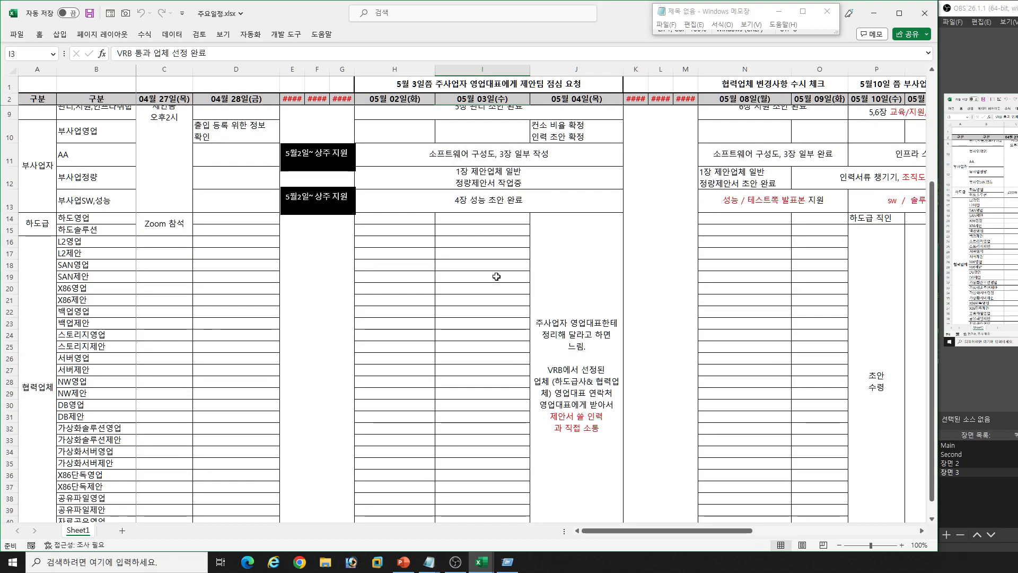
pyautogui.click(111, 242)
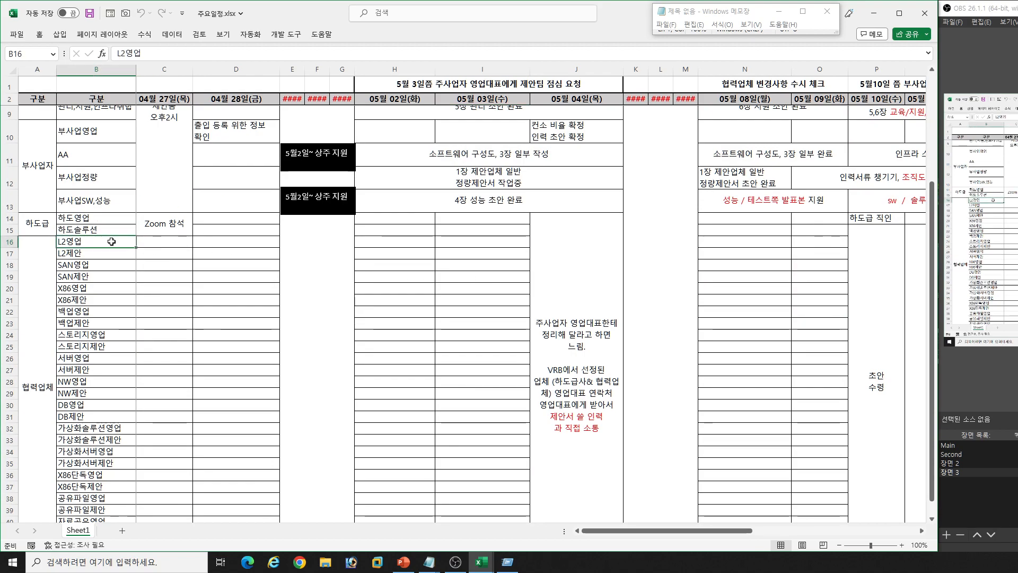
pyautogui.scroll(2, 467, 267)
pyautogui.click(490, 117)
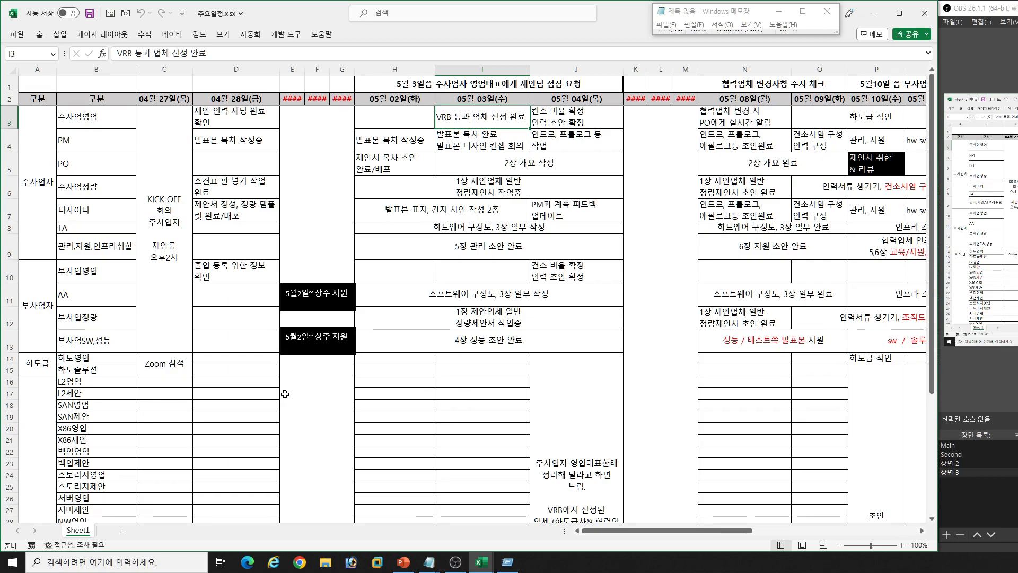
# - Go through the paired 영업 and 제안 roles for L2, SAN and X86 in the 협력업체 section
pyautogui.scroll(-1, 284, 394)
pyautogui.click(97, 333)
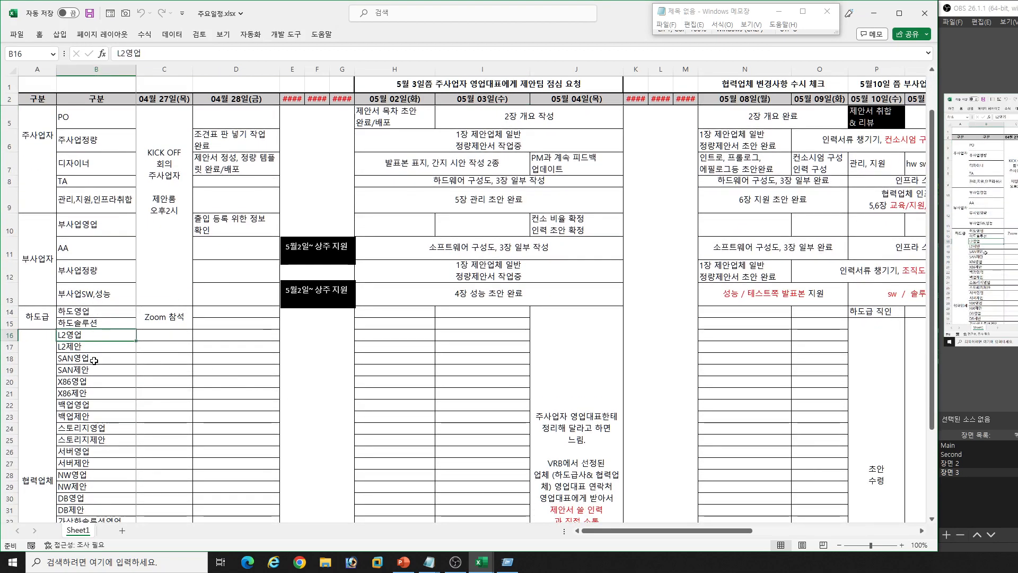
pyautogui.click(96, 361)
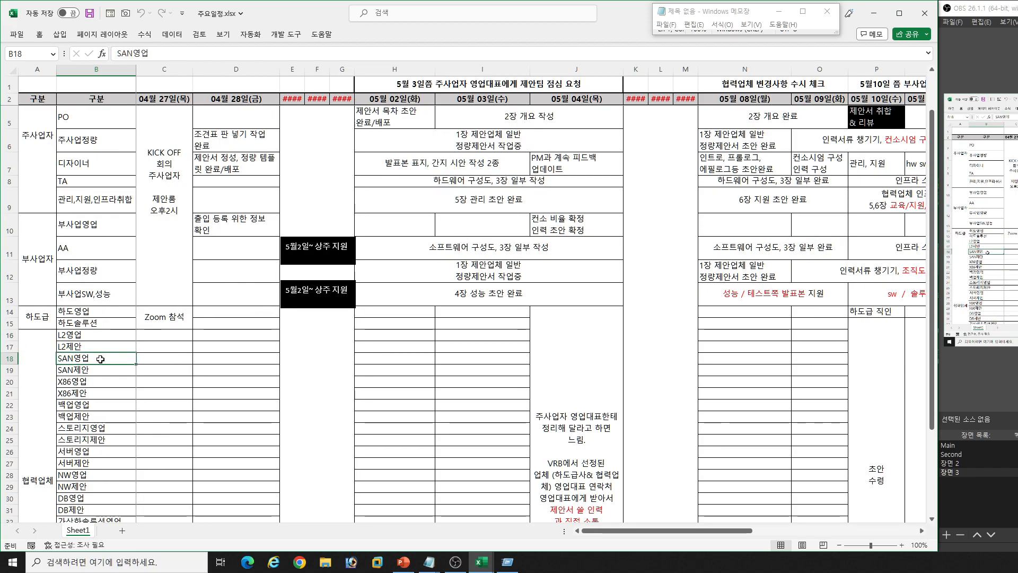
pyautogui.scroll(-1, 99, 360)
pyautogui.click(92, 289)
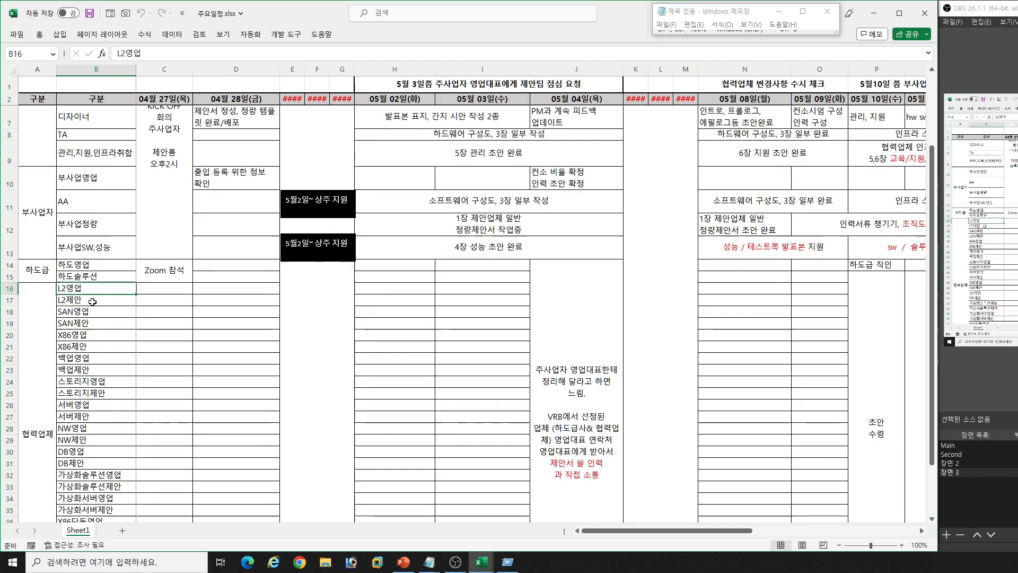
pyautogui.click(93, 300)
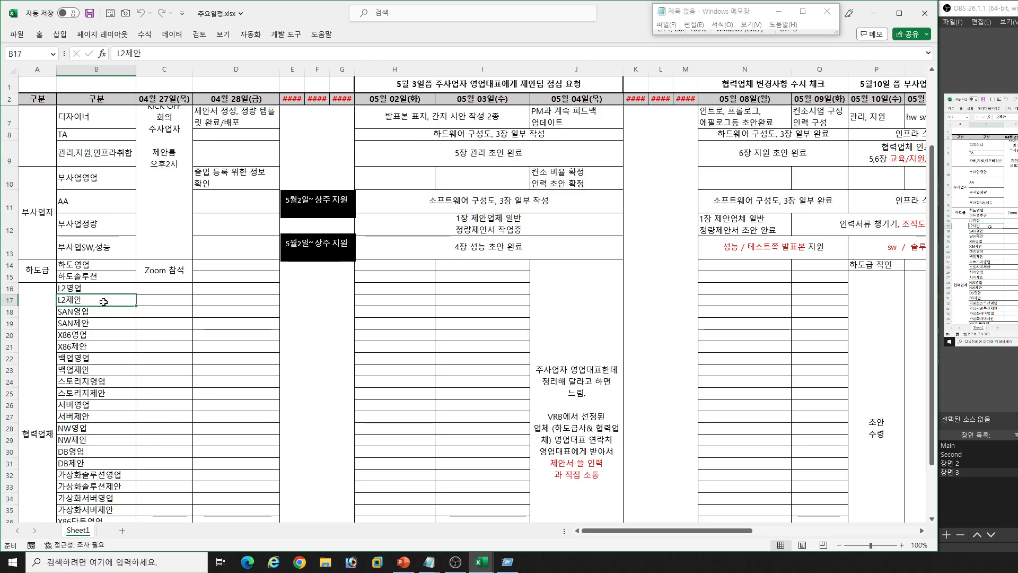
pyautogui.click(91, 322)
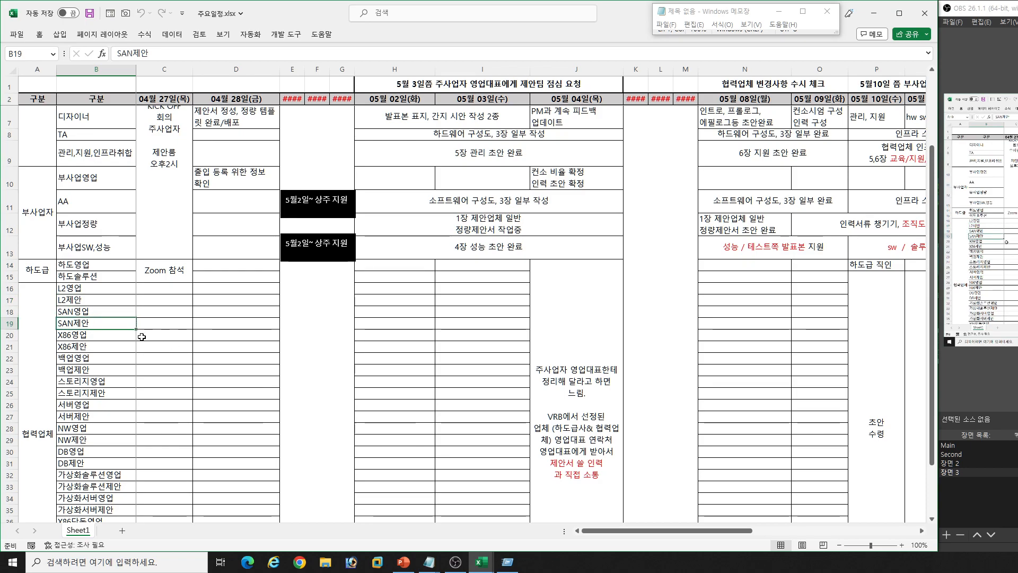
pyautogui.click(107, 311)
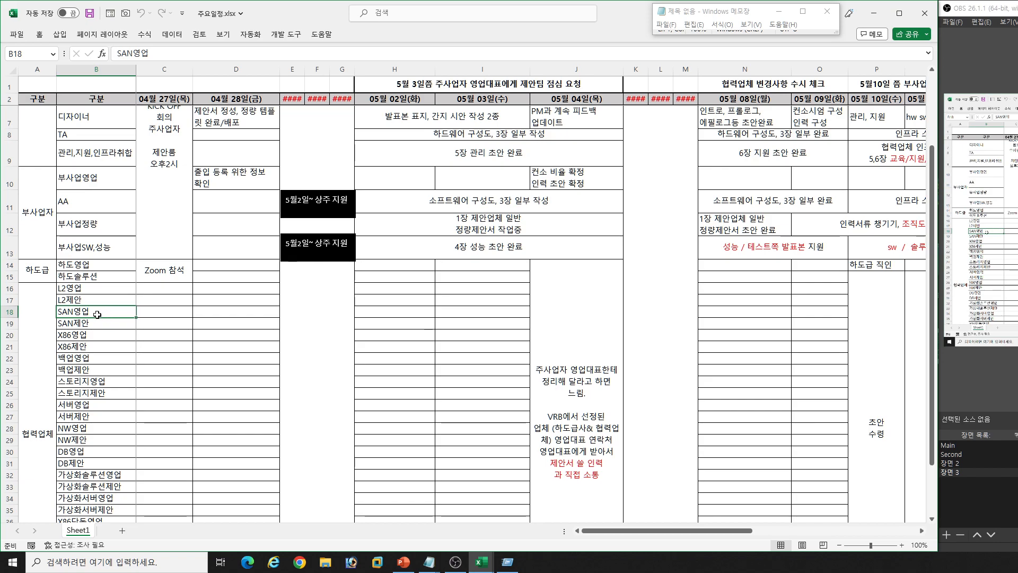
pyautogui.click(112, 320)
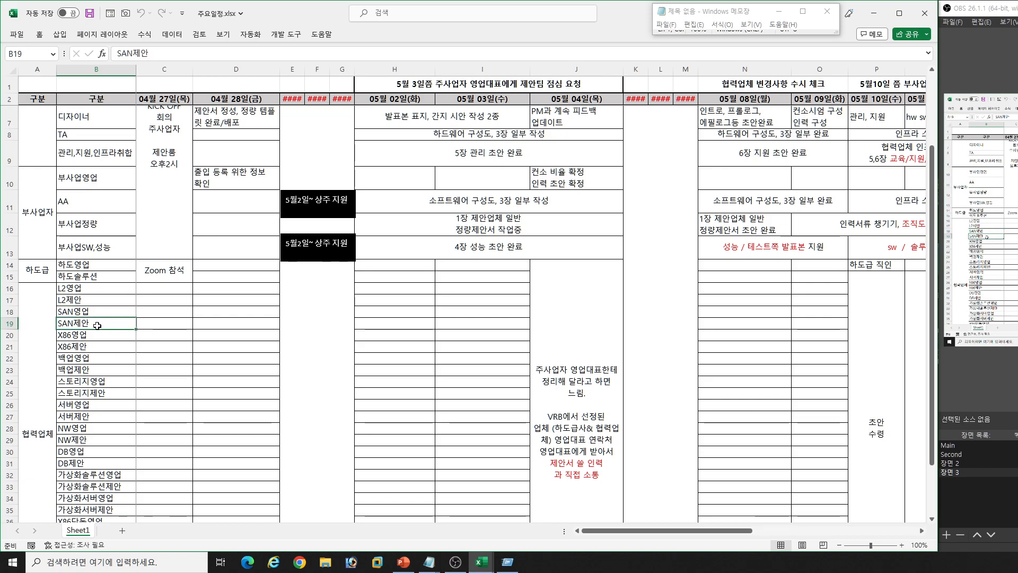
pyautogui.click(98, 346)
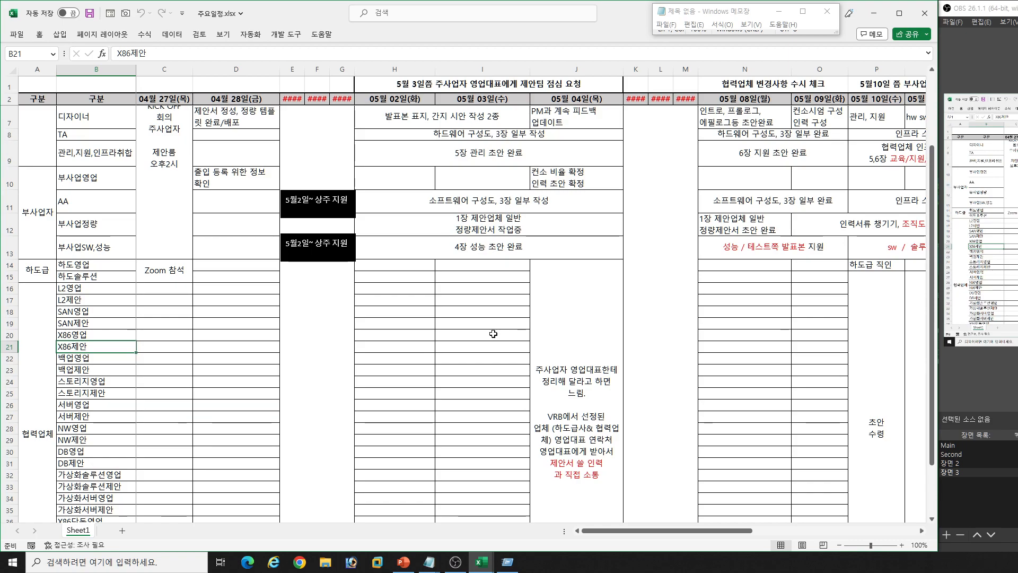
# - Compare the 관리,지원,인프라취합 row with the 부사업SW,성능 row in the schedule
pyautogui.scroll(2, 493, 334)
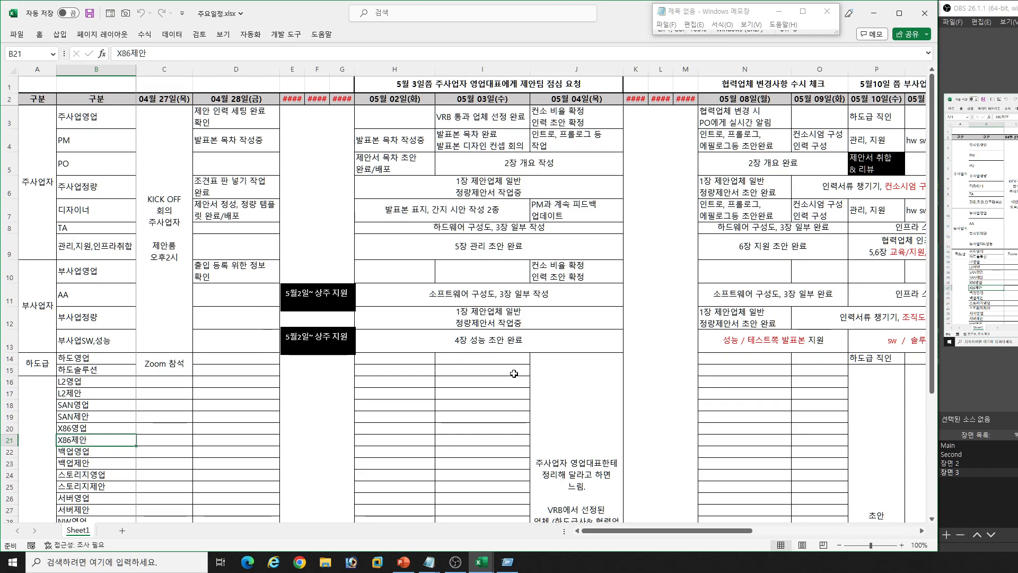
pyautogui.scroll(-1, 512, 375)
pyautogui.scroll(1, 512, 376)
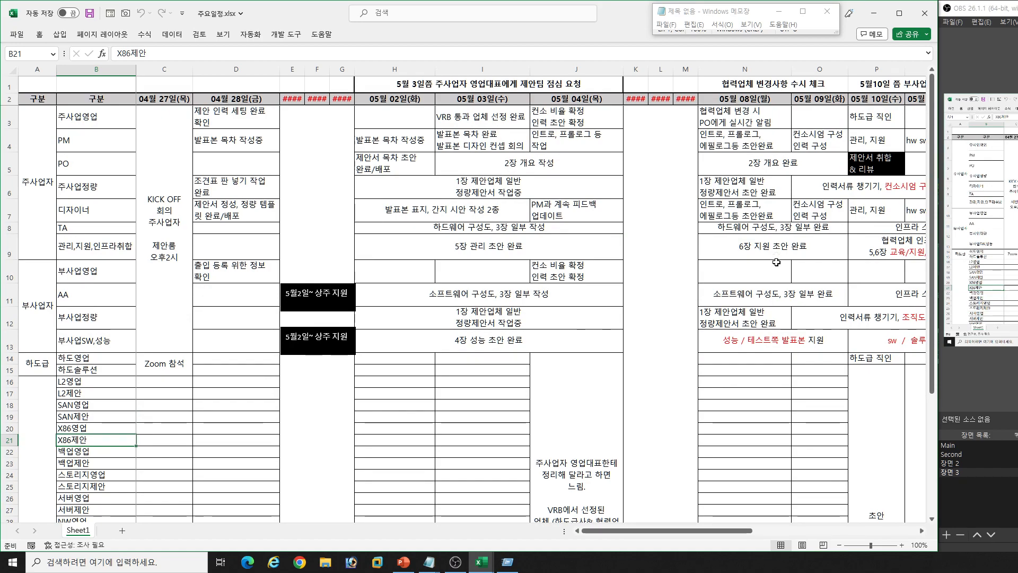
pyautogui.click(769, 276)
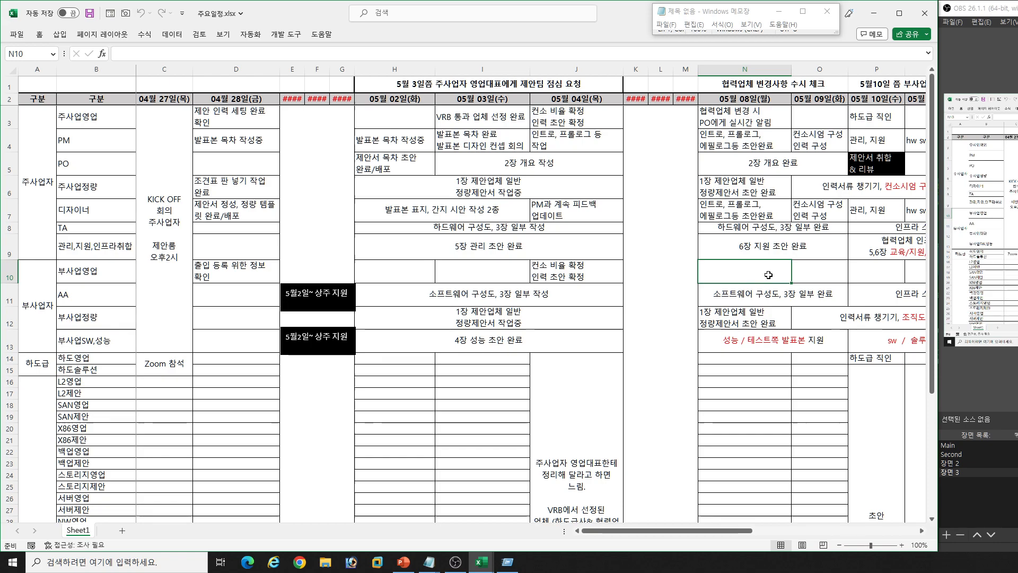
pyautogui.click(10, 248)
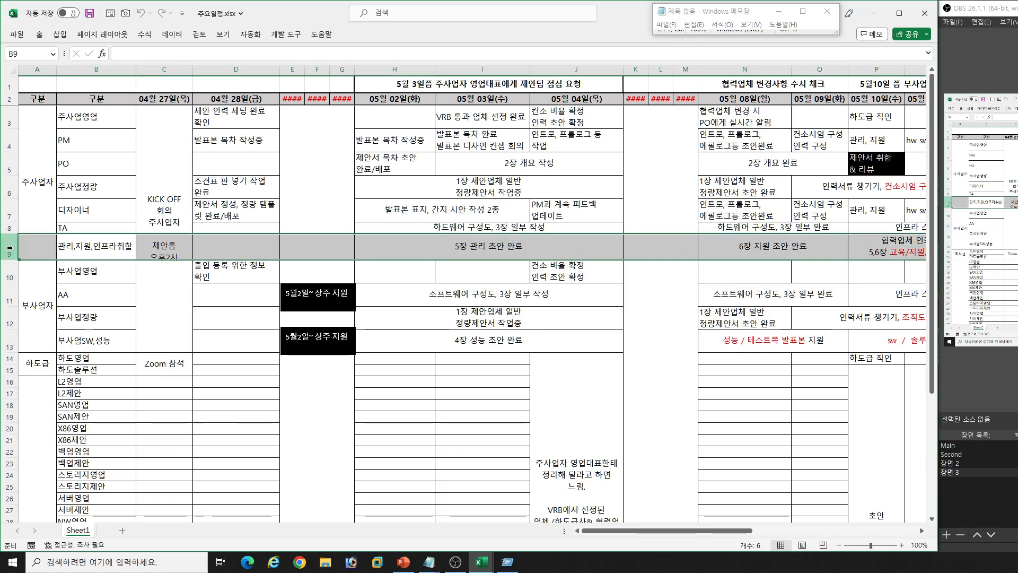
pyautogui.click(6, 344)
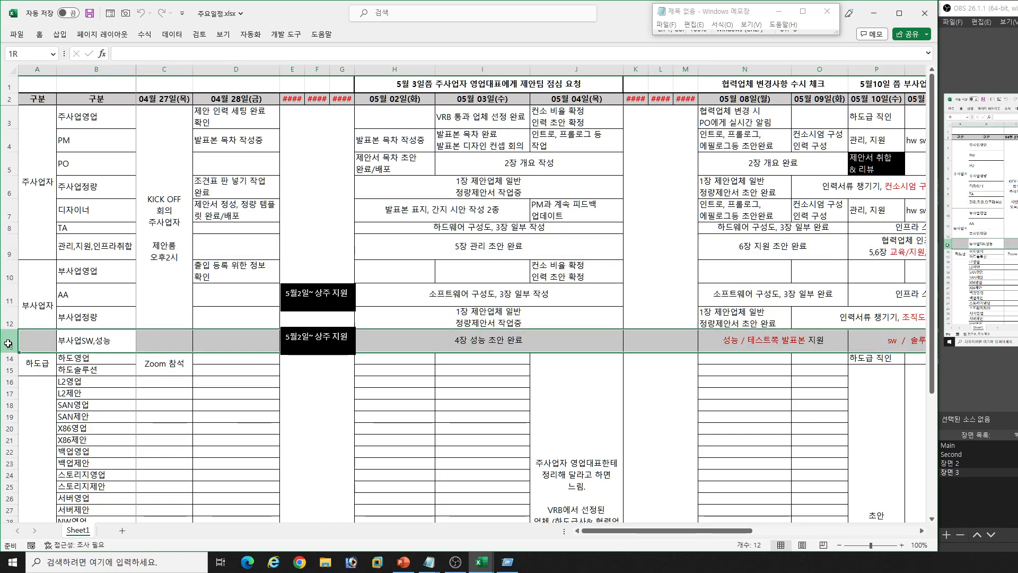
pyautogui.click(4, 253)
pyautogui.click(37, 254)
# - Check the 05월 08일 instruction for 협력업체 변경 시 PO에게 실시간 알림 against the 협력업체 rows
pyautogui.click(772, 264)
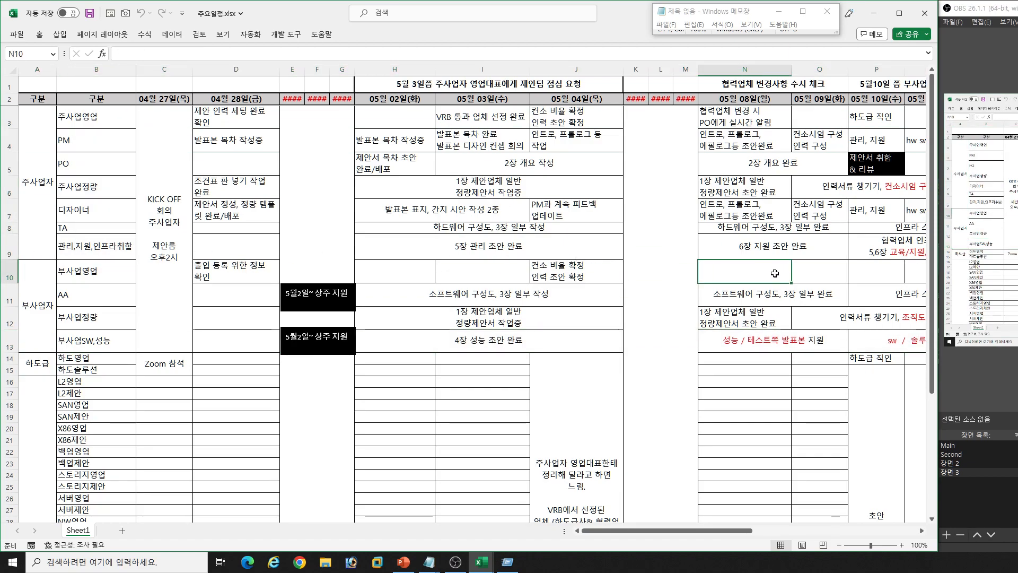
pyautogui.scroll(-2, 622, 353)
pyautogui.scroll(2, 622, 352)
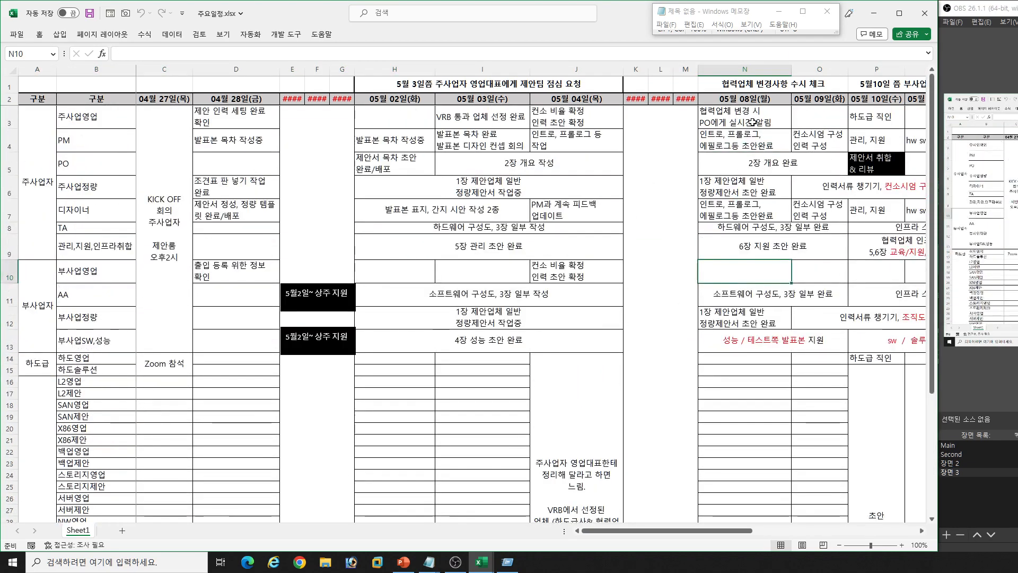
pyautogui.scroll(-2, 444, 245)
pyautogui.scroll(2, 444, 245)
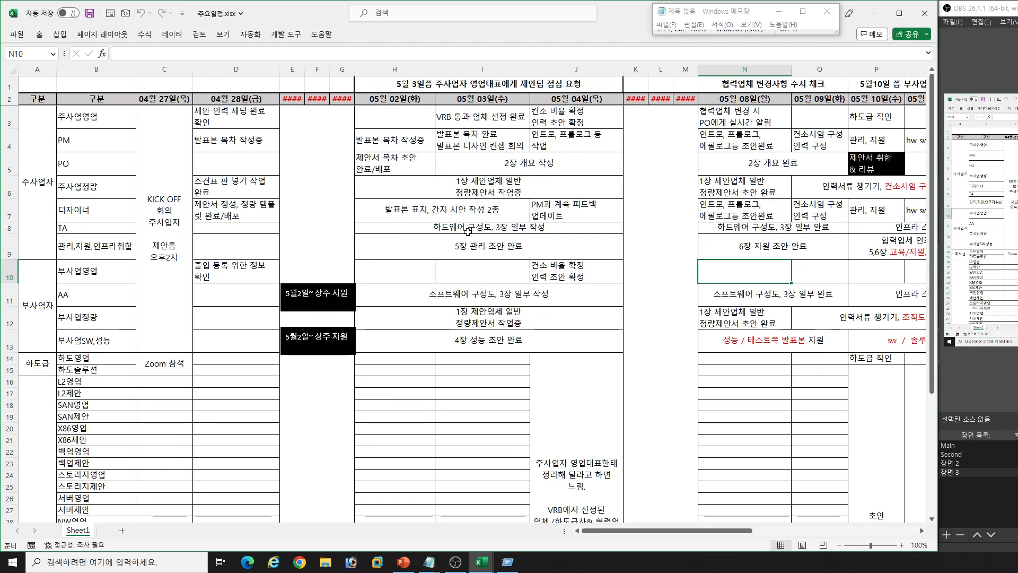
# - Switch to 박OO의제안자동화매크로V2.3.xlsm and look over the 일반현황 entries in the 박OO의제안서목차자동화 sheet
pyautogui.click(874, 13)
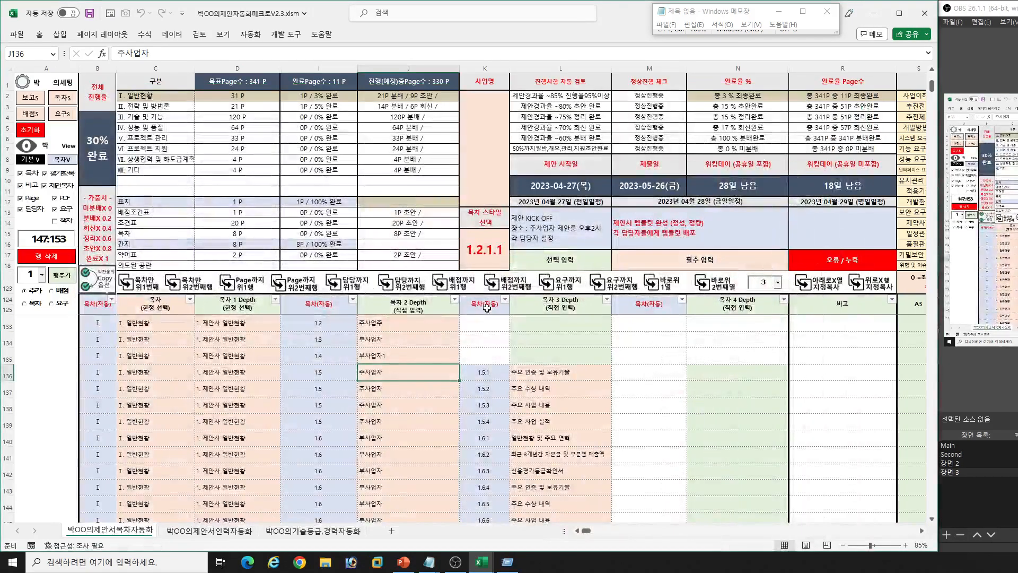
pyautogui.click(240, 418)
pyautogui.scroll(-1, 250, 433)
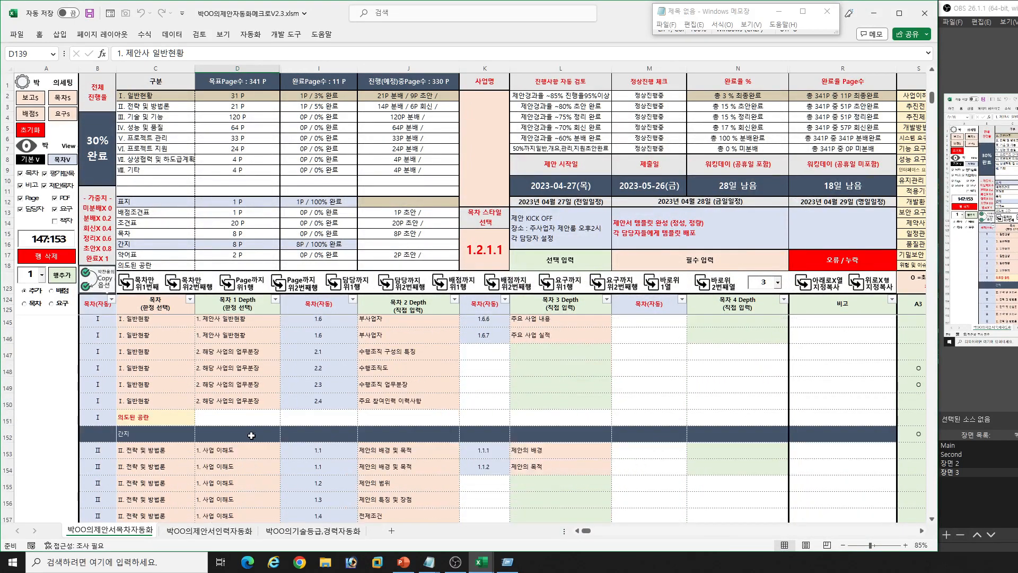
pyautogui.scroll(2, 253, 435)
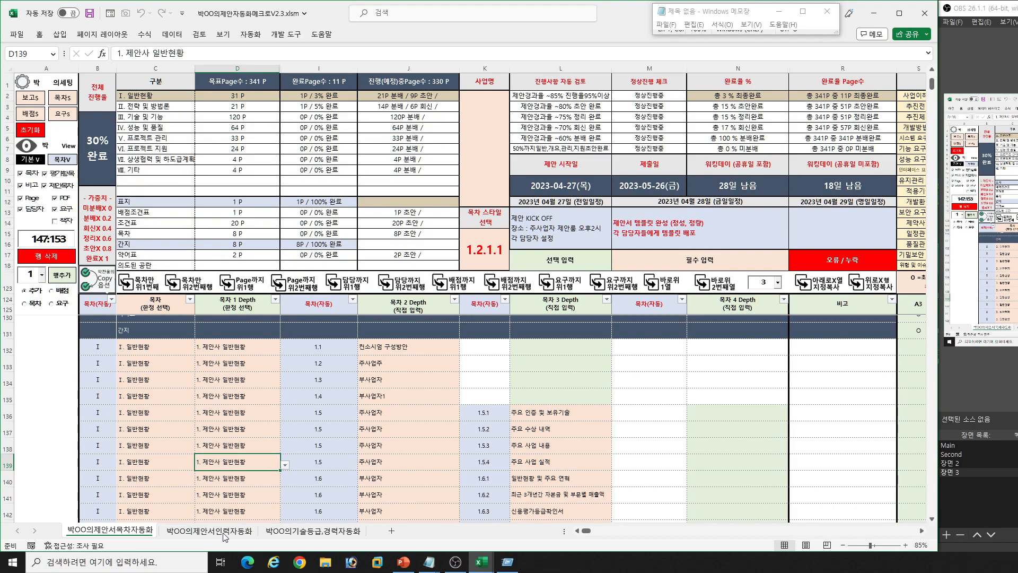
# - Open the 박OO의제안서인력자동화 sheet and review the 업체명 and 직책 entries for the 운영유지관리팀 staff
pyautogui.click(225, 538)
pyautogui.scroll(5, 280, 416)
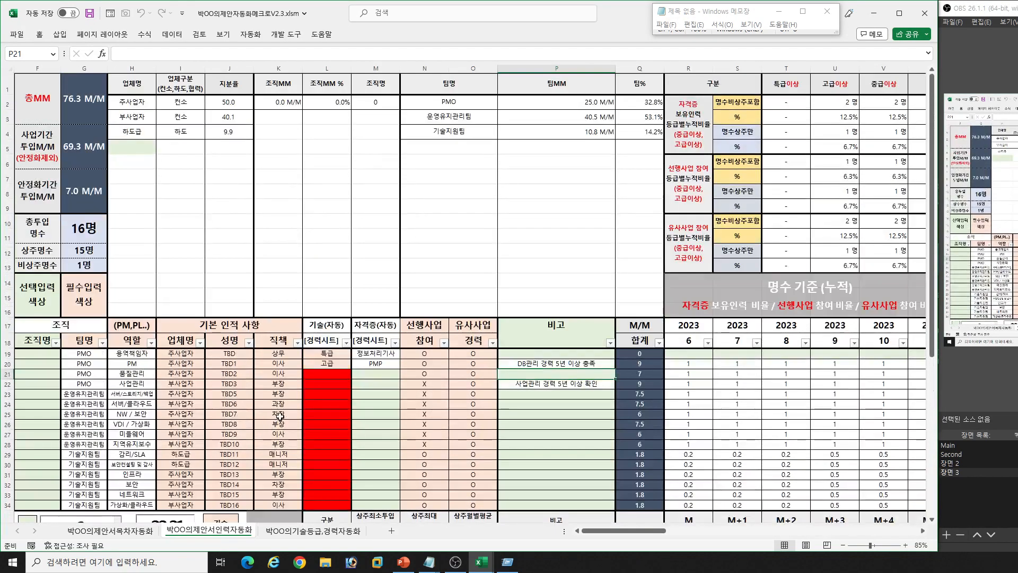
pyautogui.scroll(-1, 280, 416)
pyautogui.click(256, 362)
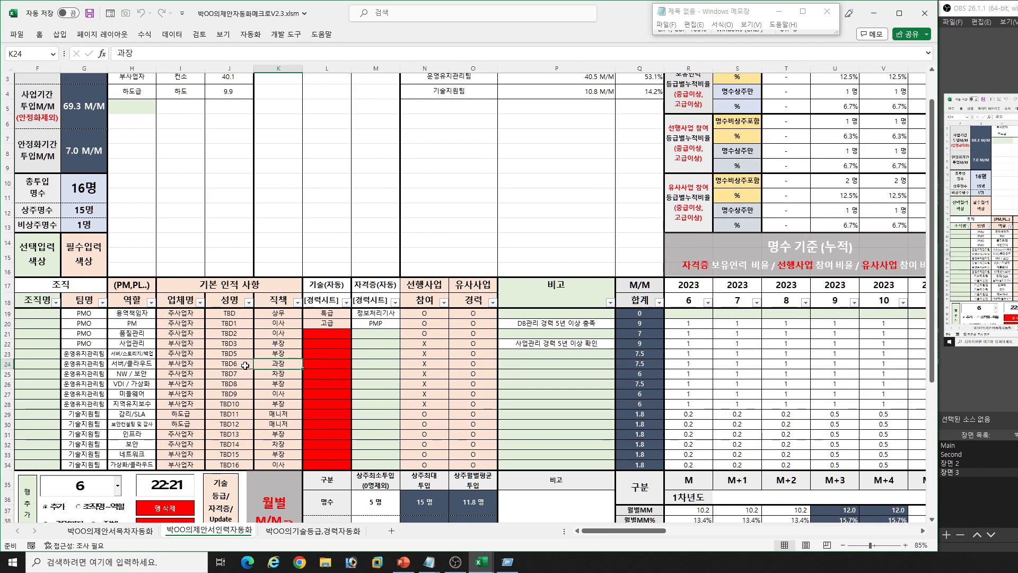
pyautogui.click(199, 383)
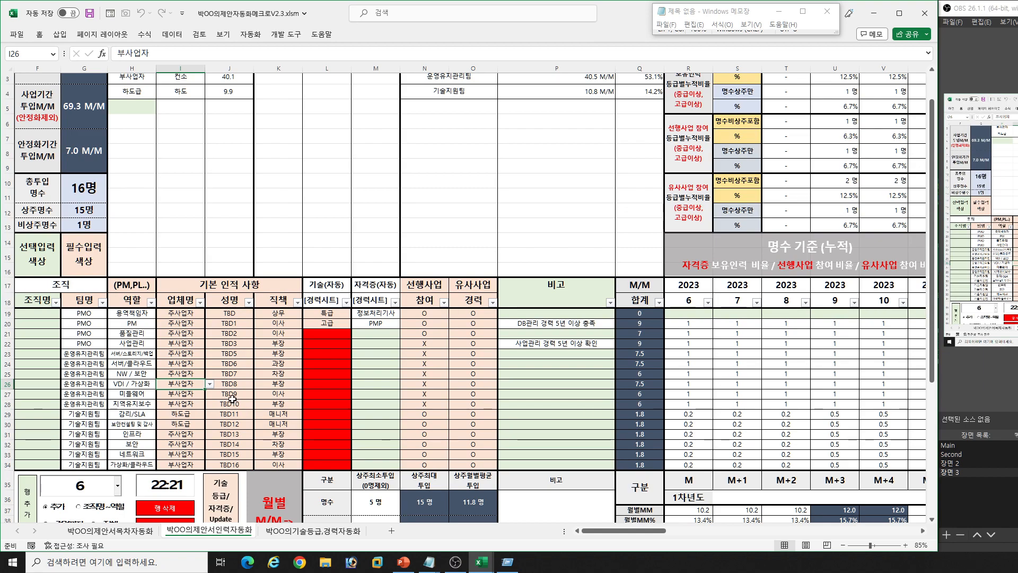
# - Review the 업체명 entries of the 용역책임자, PM and 품질관리 rows and the NW / 보안 role
pyautogui.moveTo(180, 314); pyautogui.dragTo(189, 330)
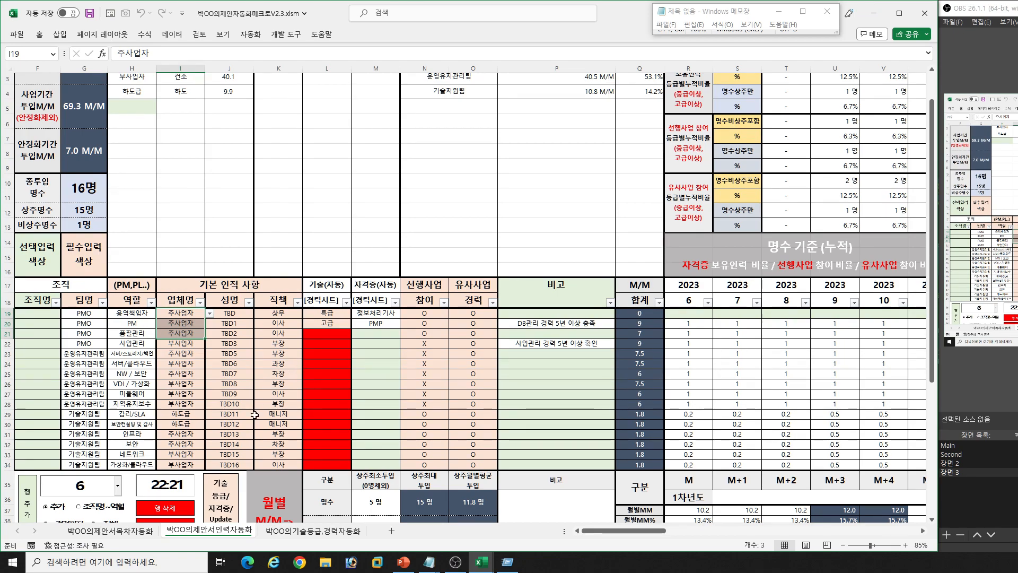
pyautogui.scroll(-2, 287, 382)
pyautogui.scroll(3, 249, 415)
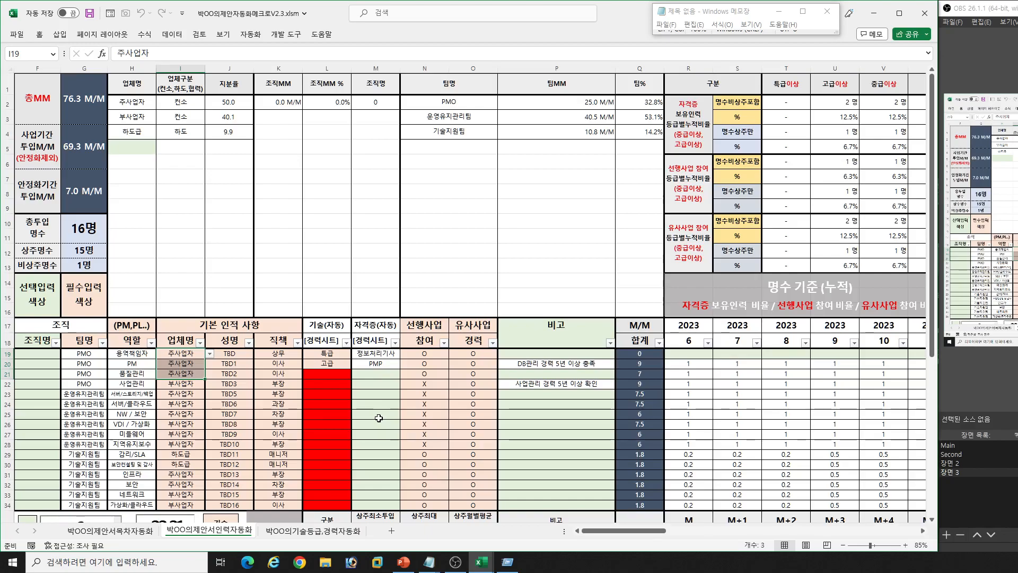
pyautogui.click(132, 413)
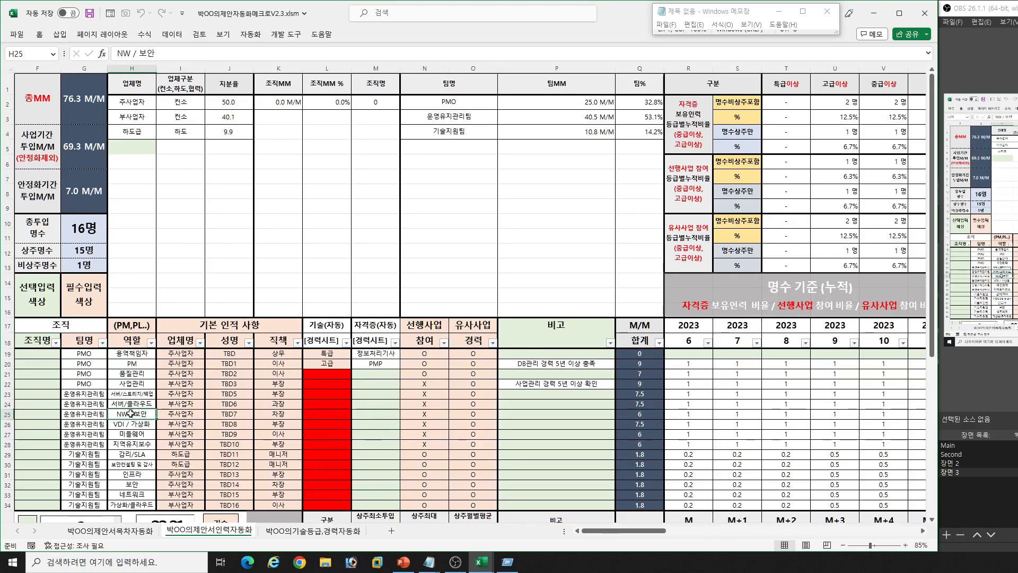
# - Browse the 업체명 options for the 용역책임자 row and compare them with the company table in H2:J4
pyautogui.click(87, 354)
pyautogui.click(192, 354)
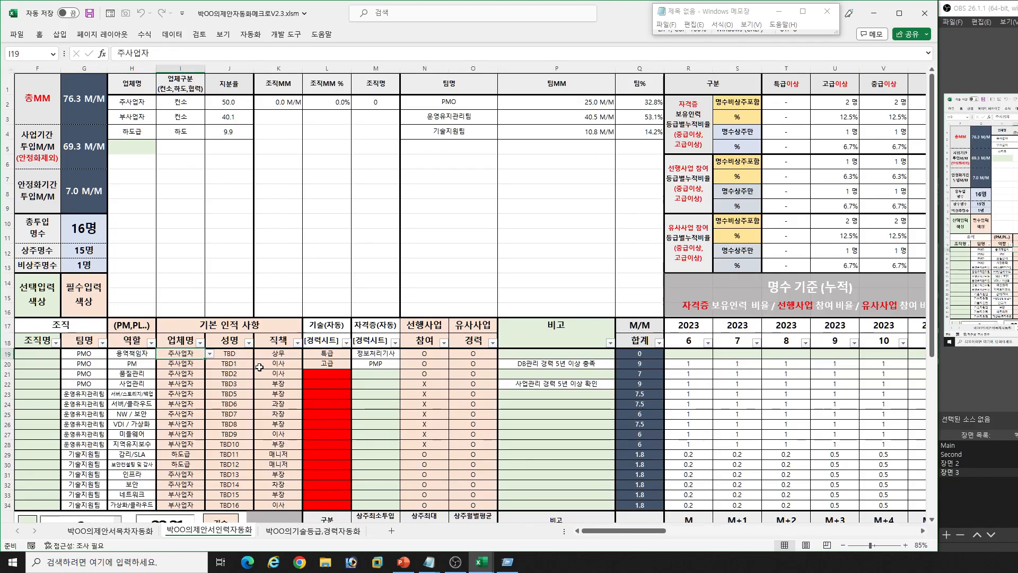
pyautogui.hotkey('alt', 'Down')
pyautogui.press('Down')
pyautogui.press('Down')
pyautogui.press('Escape')
pyautogui.press('Right')
pyautogui.moveTo(134, 103); pyautogui.dragTo(225, 129)
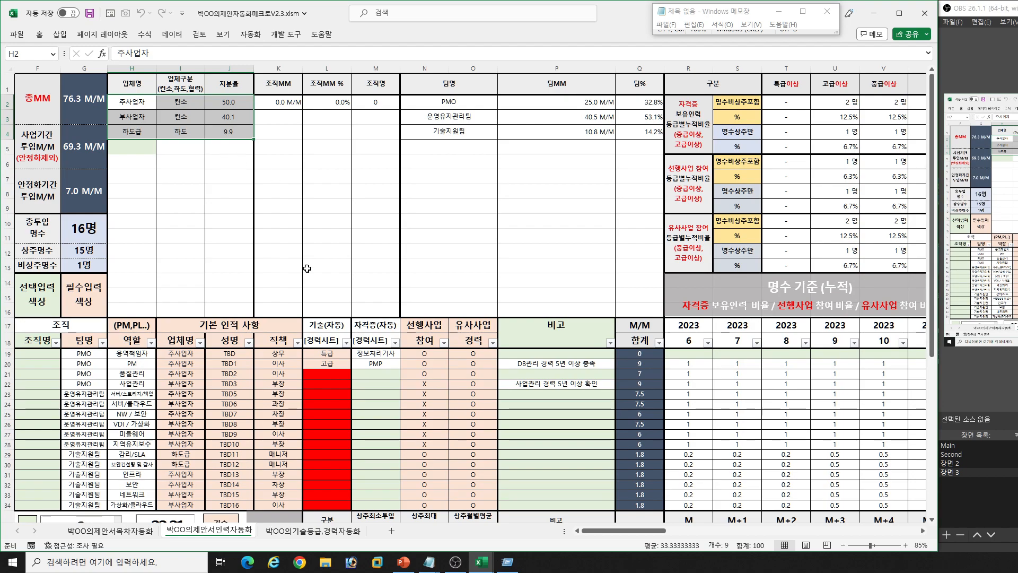
# - Check the 기술 and 자격증 entries of the PMO rows against the 박OO의기술등급,경력자동화 sheet, returning to the staffing sheet's 직책 column
pyautogui.click(332, 356)
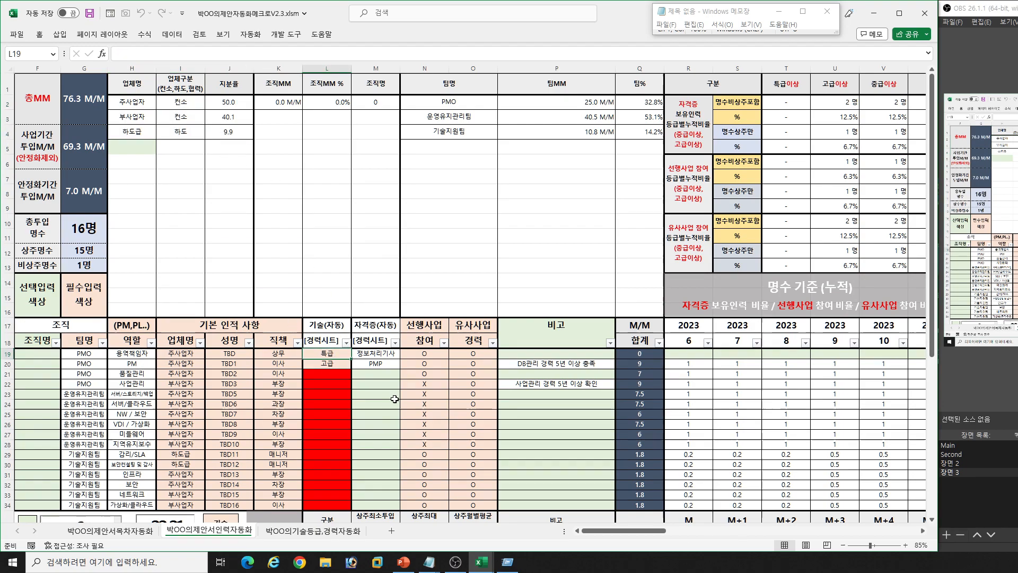
pyautogui.click(376, 363)
pyautogui.click(338, 531)
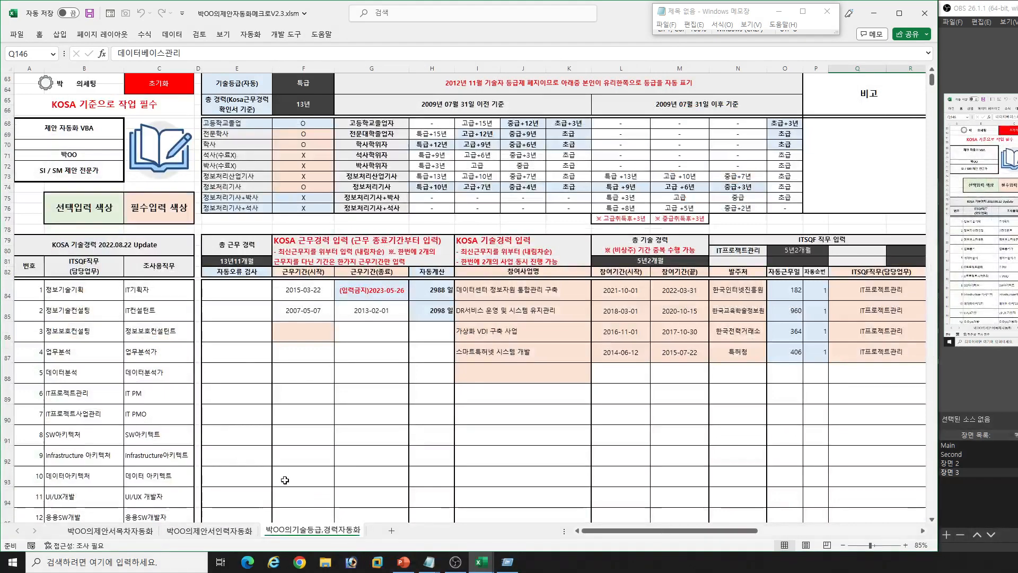
pyautogui.click(209, 530)
pyautogui.click(285, 352)
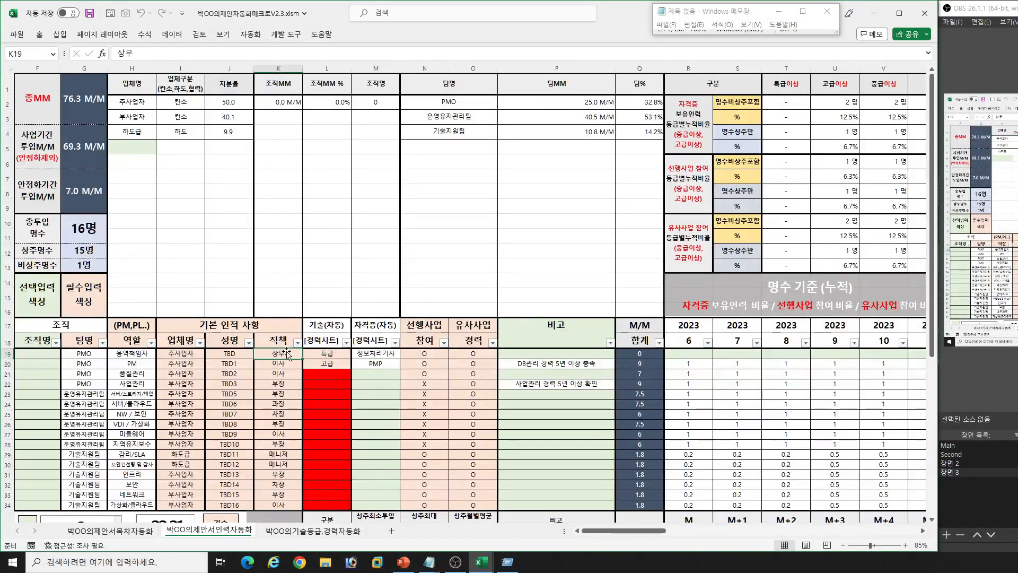
# - Try clearing the 직책 and 성명 cells of the 사업관리 row, and undo both deletions
pyautogui.click(285, 406)
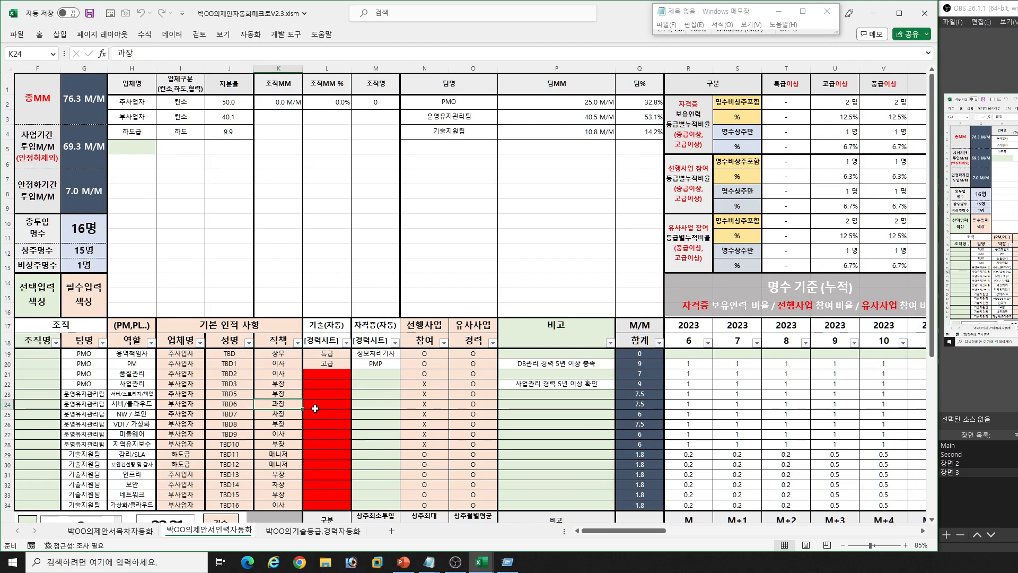
pyautogui.press('Up')
pyautogui.press('Up')
pyautogui.press('Delete')
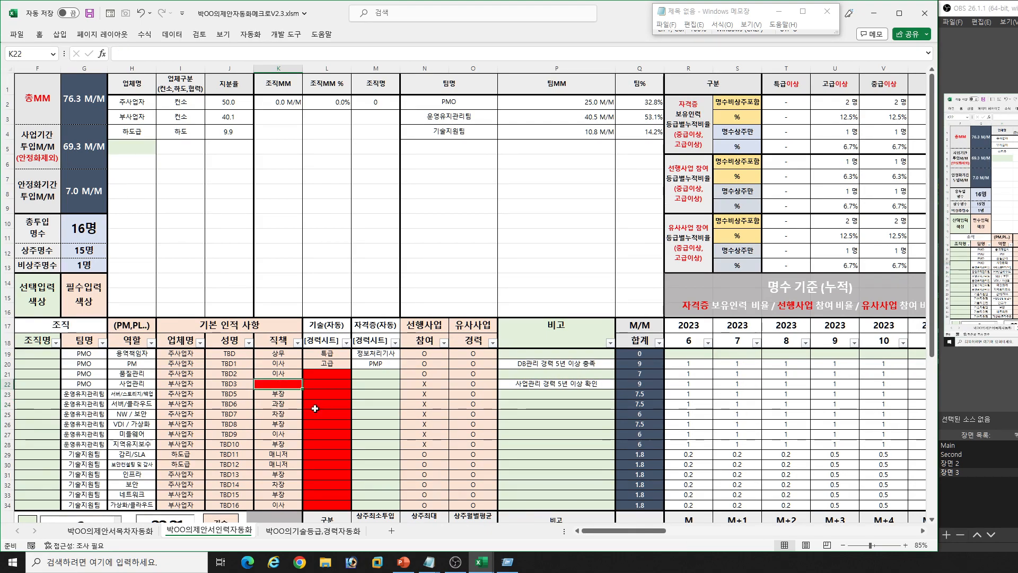
pyautogui.press('Left')
pyautogui.press('Delete')
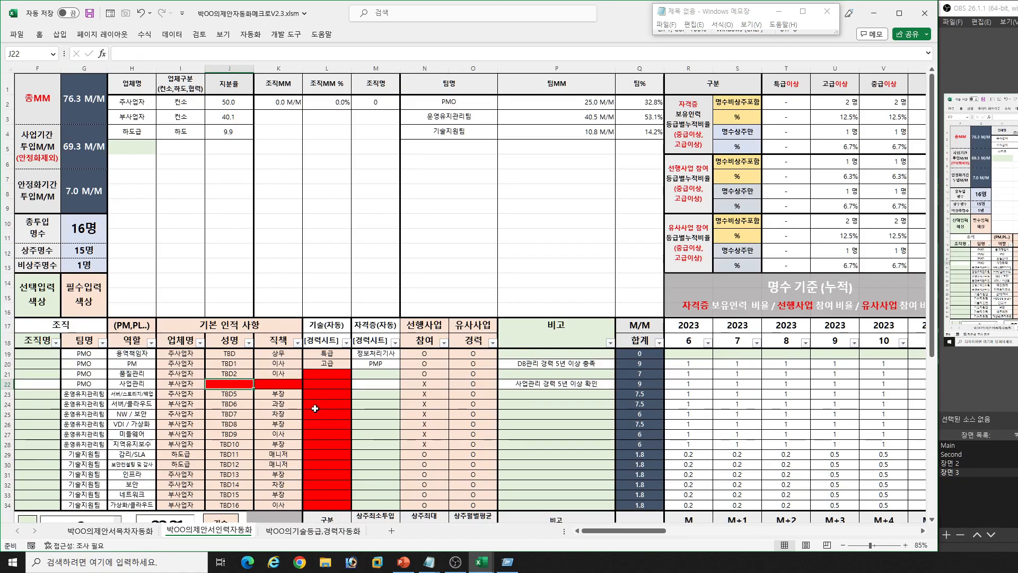
pyautogui.hotkey('ctrl', 'z')
pyautogui.hotkey('ctrl', 'z')
# - Review the 역할 entries from VDI / 가상화 down to the 기술지원팀 rows
pyautogui.click(144, 426)
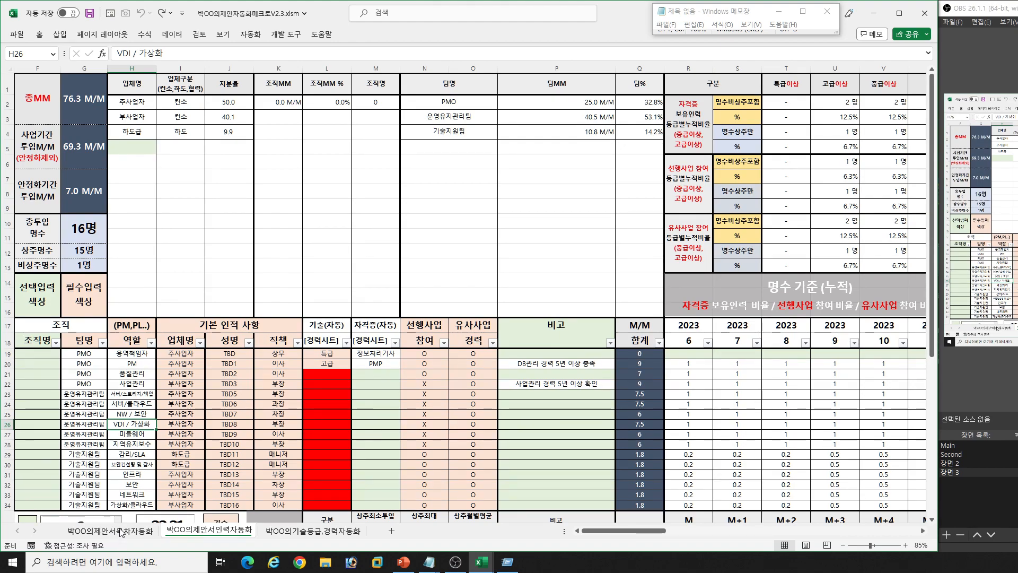
pyautogui.press('Down')
pyautogui.press('Down')
pyautogui.scroll(-2, 158, 436)
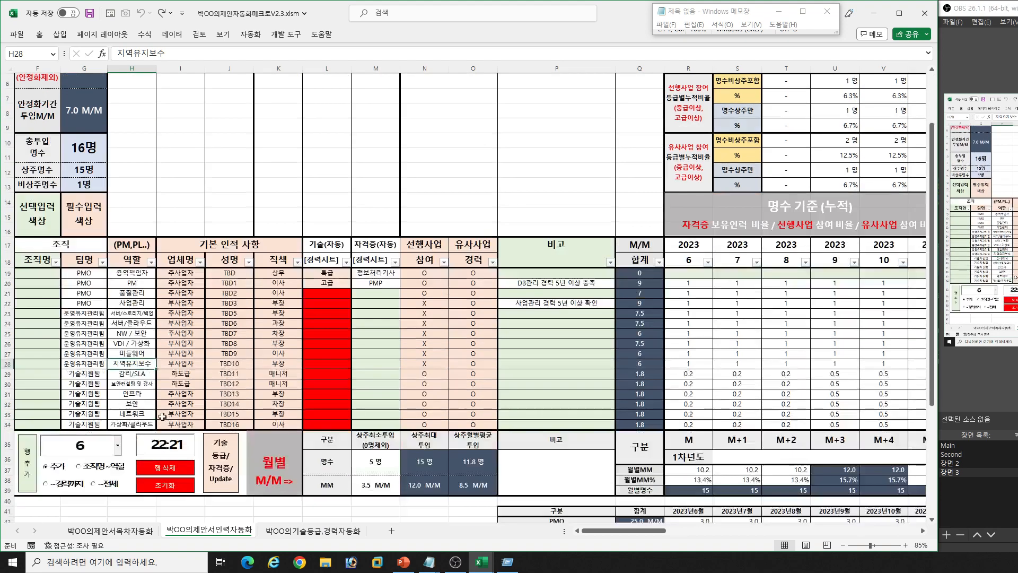
# - In the 박OO의제안서목차자동화 sheet, insert two rows with the macro above the 부사업자 entry at row 134
pyautogui.click(109, 530)
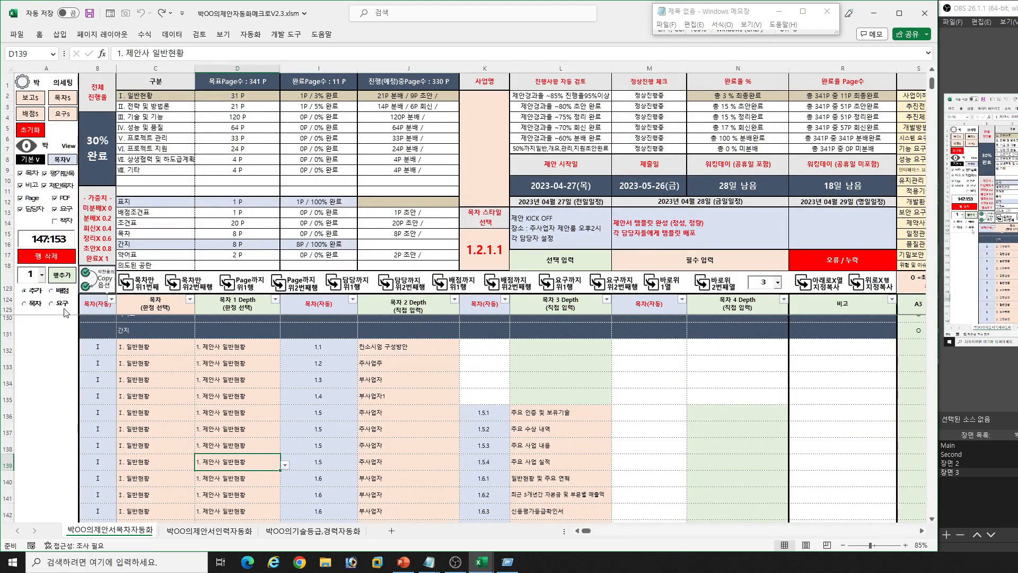
pyautogui.click(202, 382)
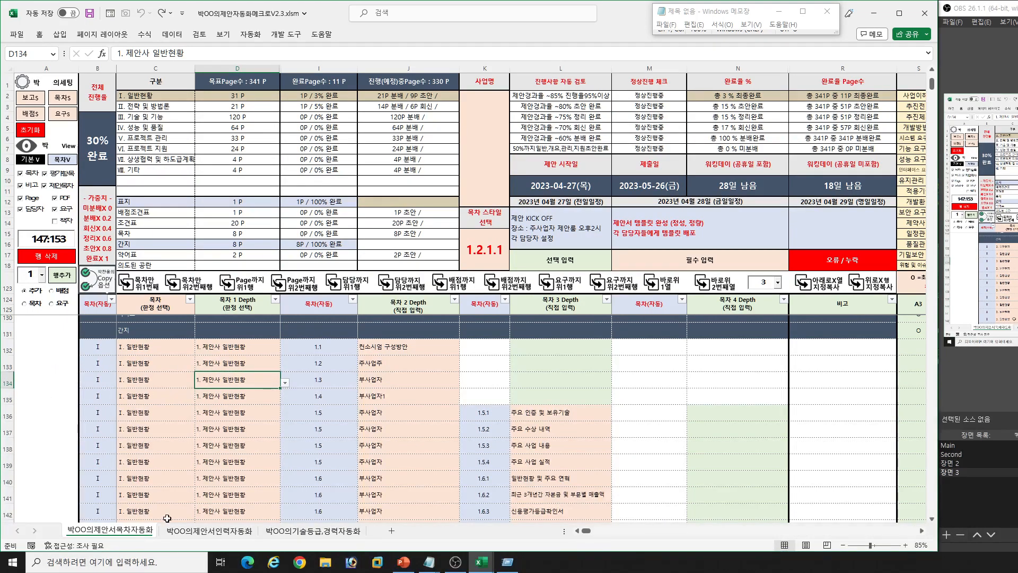
pyautogui.click(7, 380)
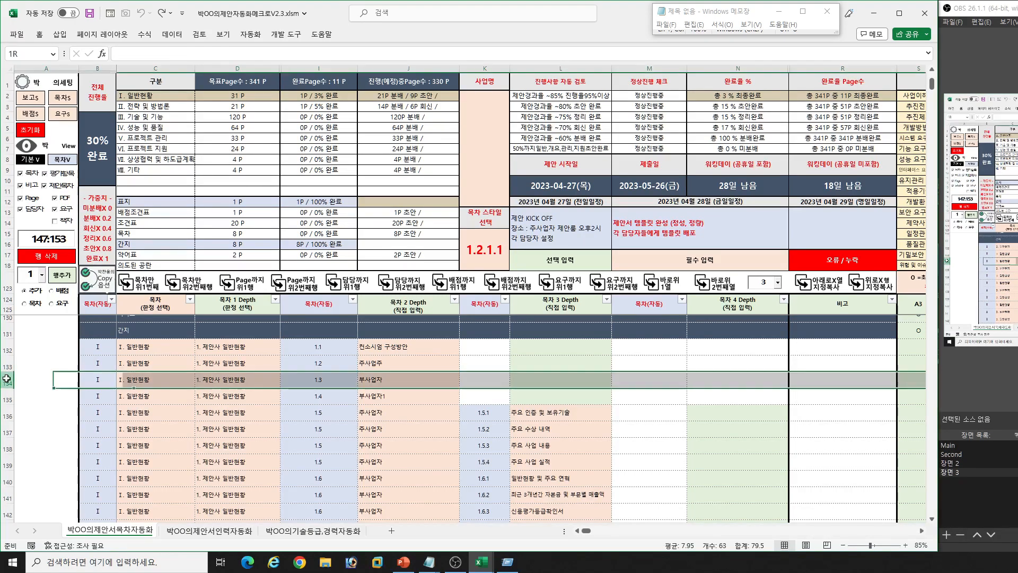
pyautogui.click(151, 383)
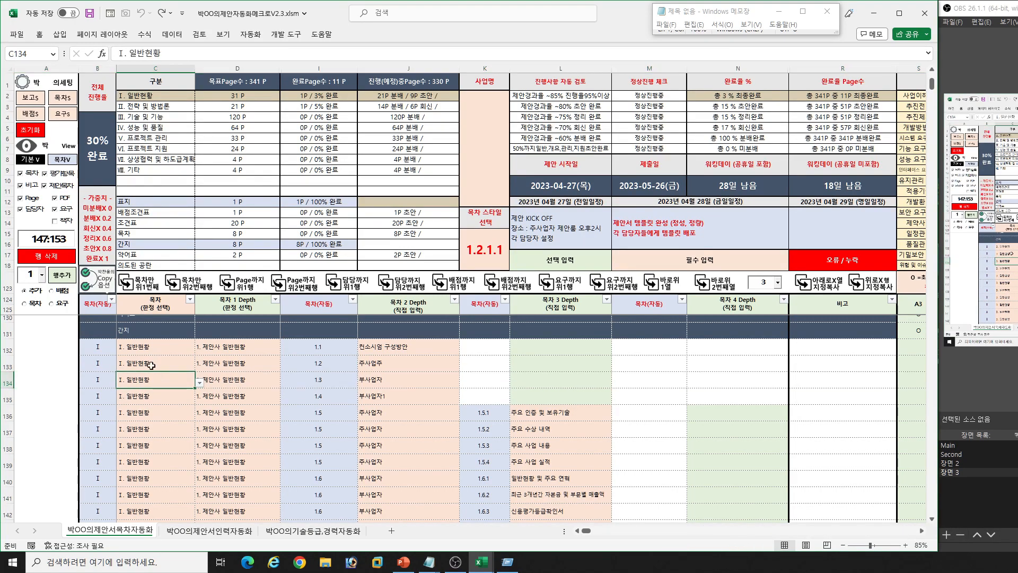
pyautogui.click(42, 277)
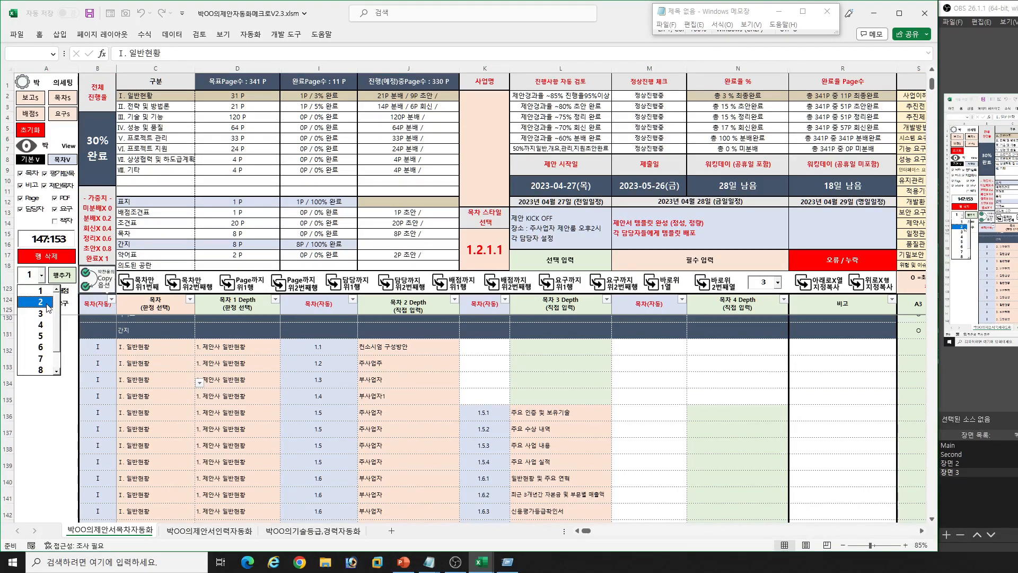
pyautogui.click(47, 302)
pyautogui.click(61, 277)
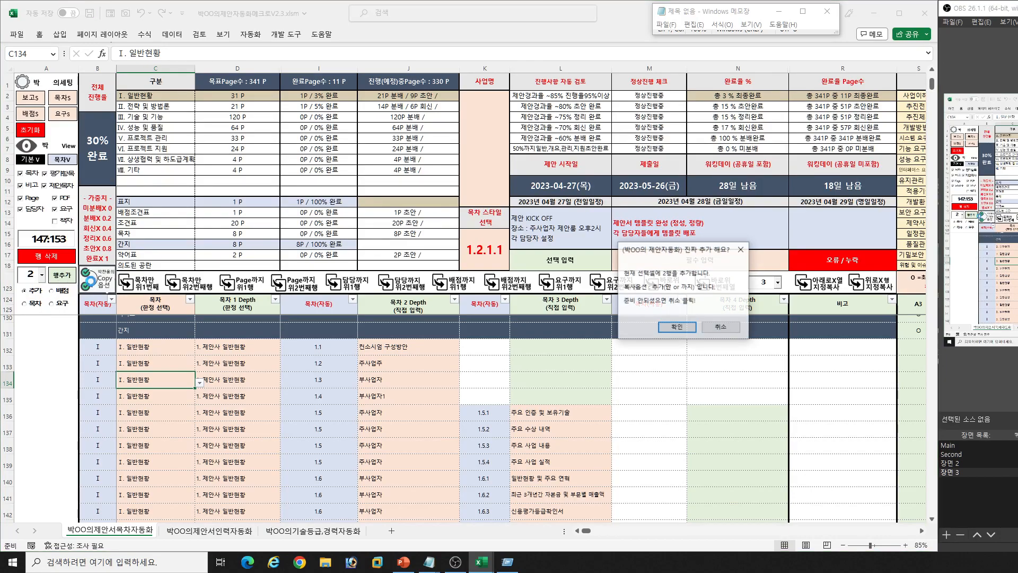
pyautogui.click(678, 327)
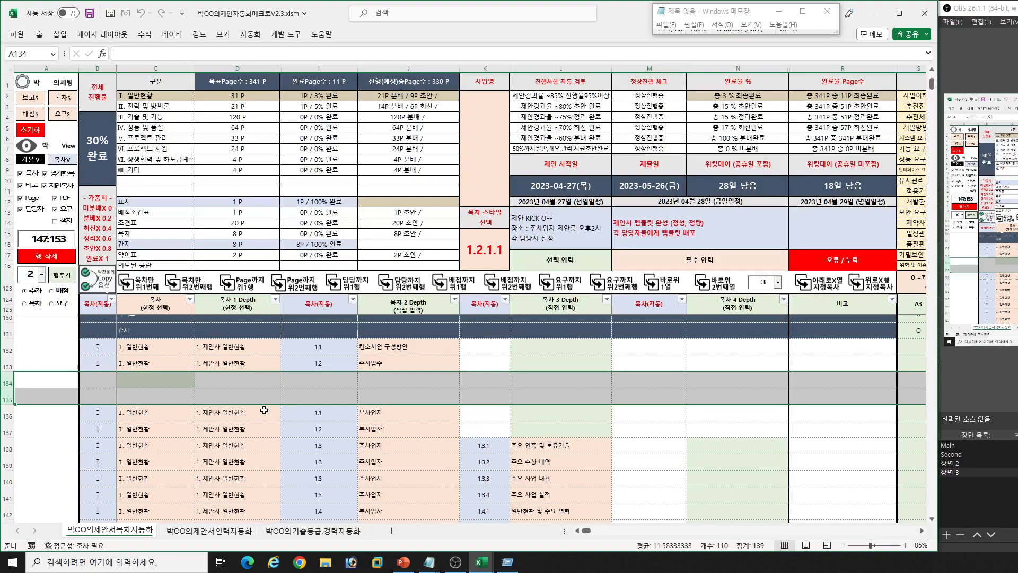
# - Copy the 목차 entries from the row above into row 134 and enter 부사업자 as its 목차 2 Depth heading
pyautogui.press('Down')
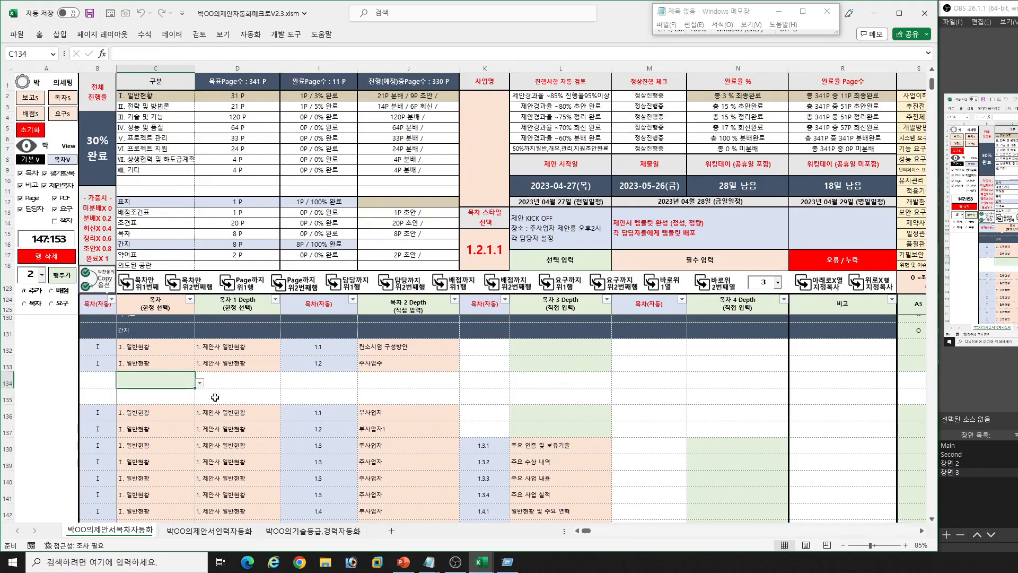
pyautogui.click(150, 289)
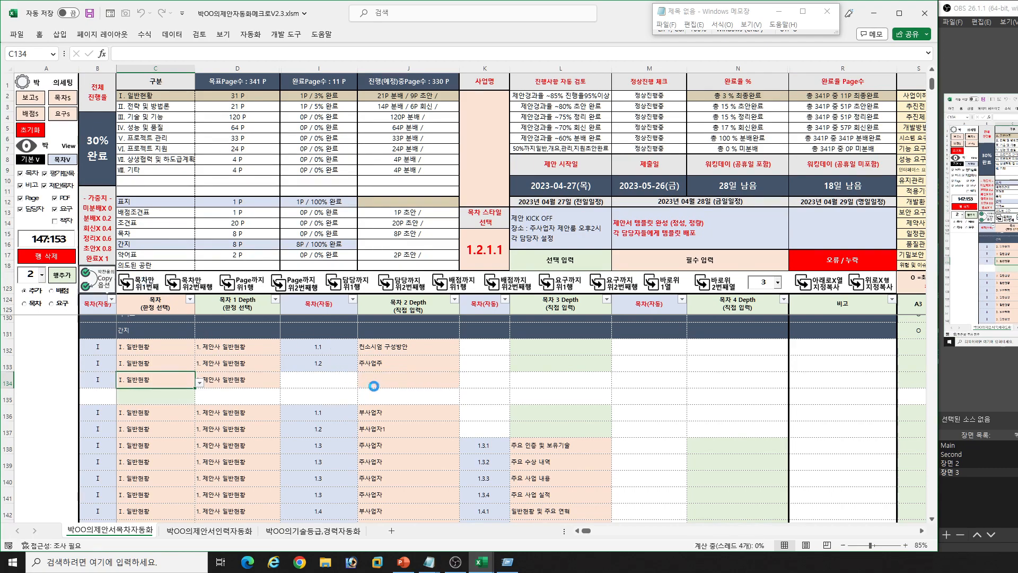
pyautogui.click(387, 380)
pyautogui.write('Q')
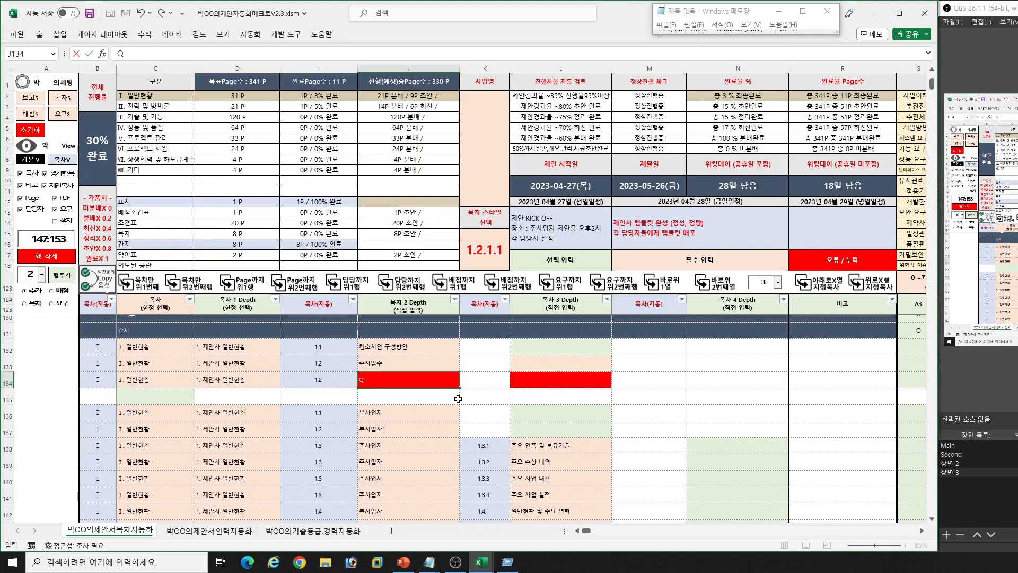
pyautogui.press('BackSpace')
pyautogui.write('ㅂ')
pyautogui.write('사업자')
pyautogui.press('Return')
# - Select the 배점 copy option for row insertion and look over the 평가항목 and 배점 columns
pyautogui.click(175, 399)
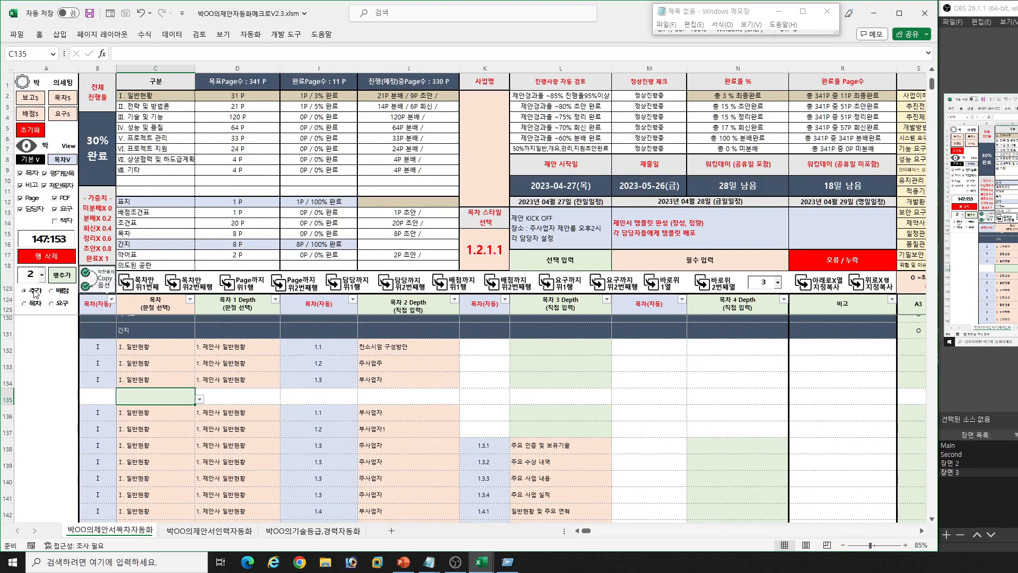
pyautogui.click(58, 293)
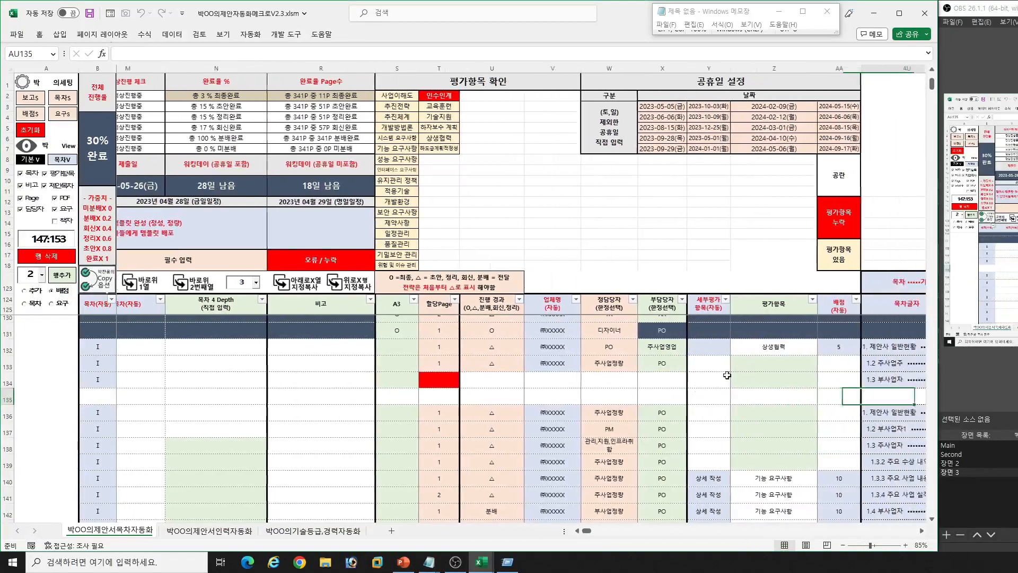
pyautogui.moveTo(665, 302); pyautogui.dragTo(753, 391)
pyautogui.scroll(-2, 767, 458)
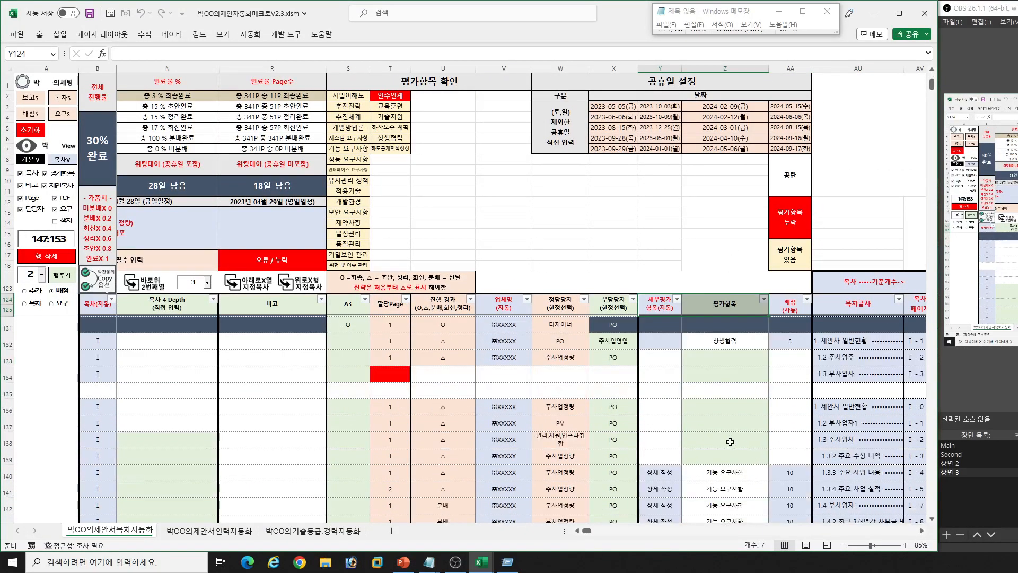
# - Set the copy option to 목차 and insert two rows with copied contents entries at row 138
pyautogui.click(36, 305)
pyautogui.click(252, 405)
pyautogui.press('Left')
pyautogui.press('Left')
pyautogui.press('Left')
pyautogui.press('Left')
pyautogui.press('Left')
pyautogui.press('Left')
pyautogui.press('Left')
pyautogui.press('Left')
pyautogui.press('Left')
pyautogui.press('Left')
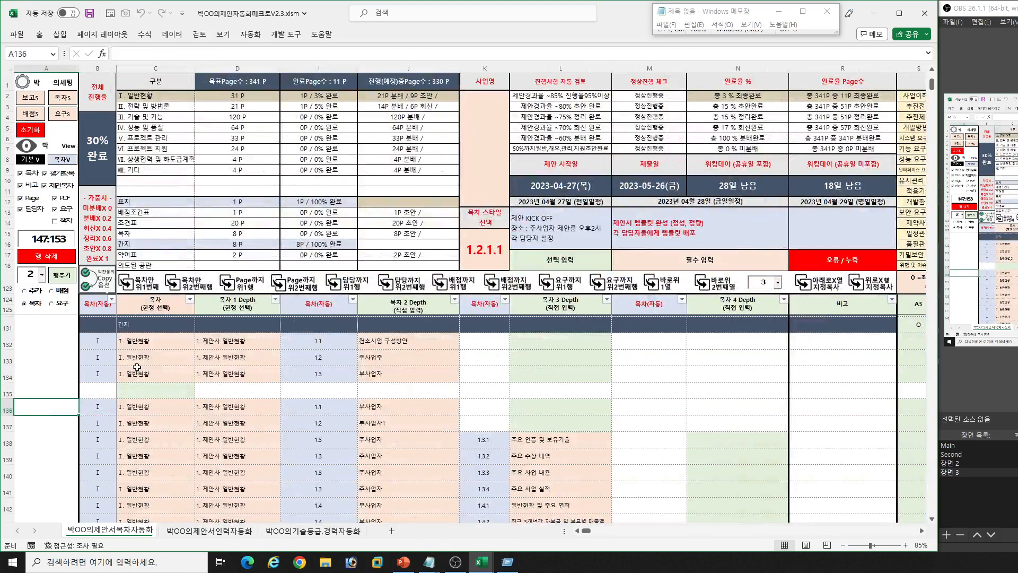
pyautogui.click(113, 436)
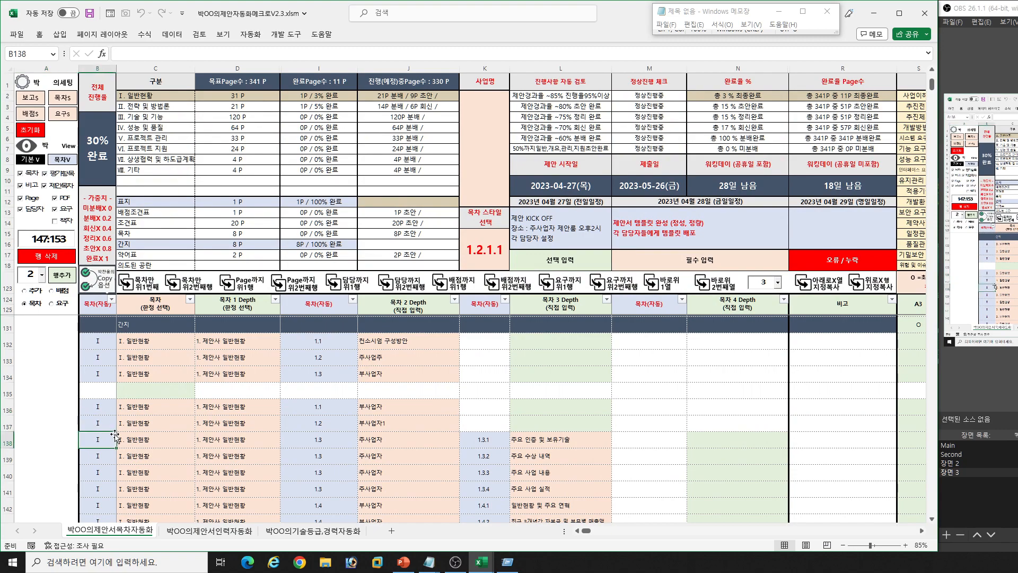
pyautogui.click(62, 274)
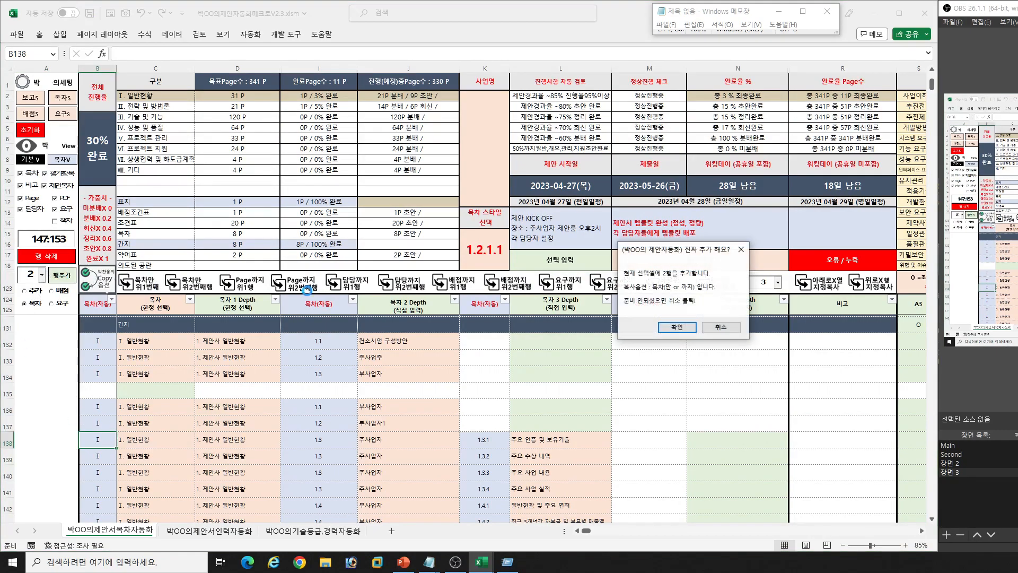
pyautogui.click(677, 328)
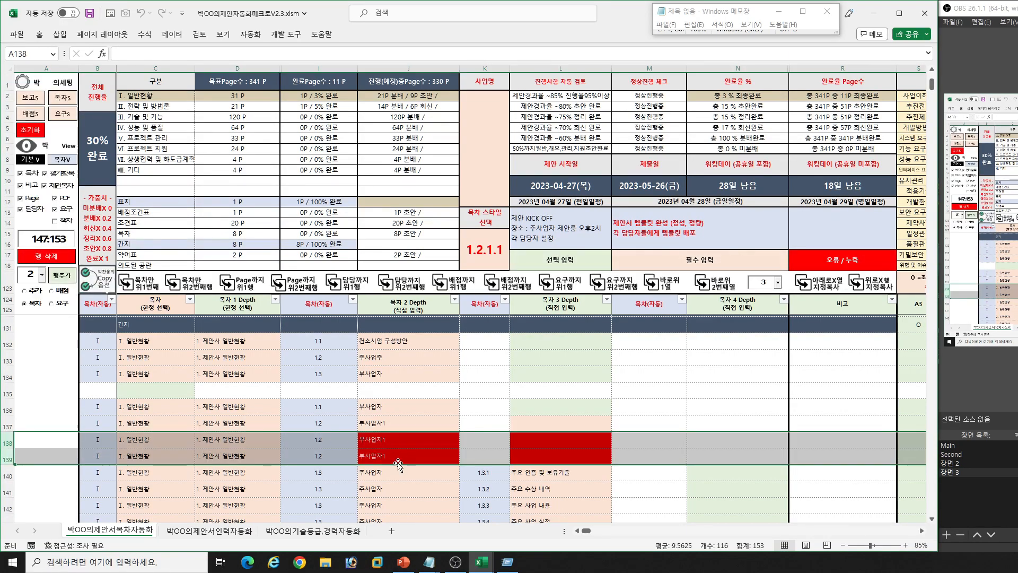
# - Select the 요구 copy option and delete rows 138:139 with the row-deletion macro, using the entered range
pyautogui.click(394, 442)
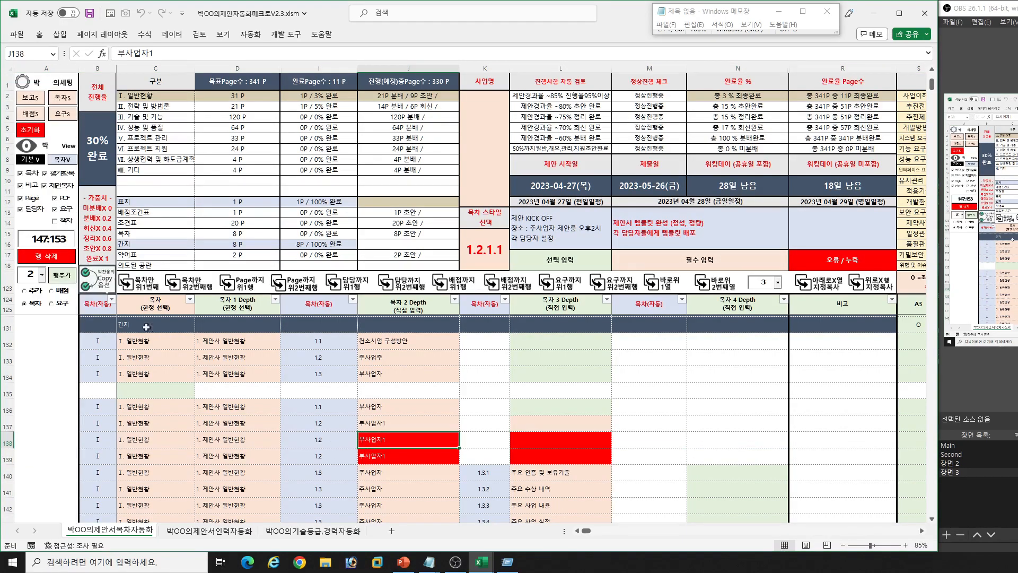
pyautogui.click(54, 304)
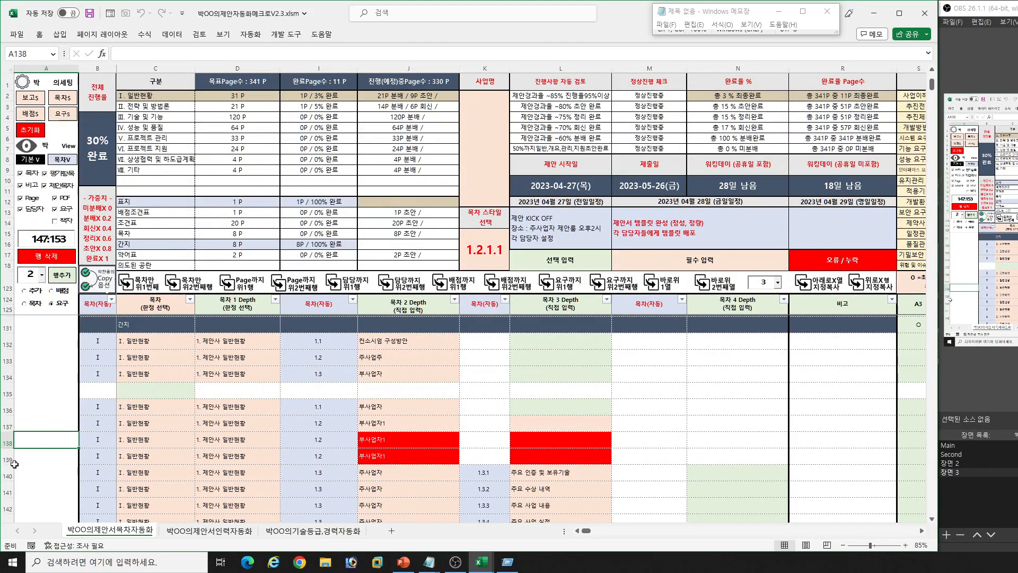
pyautogui.click(35, 235)
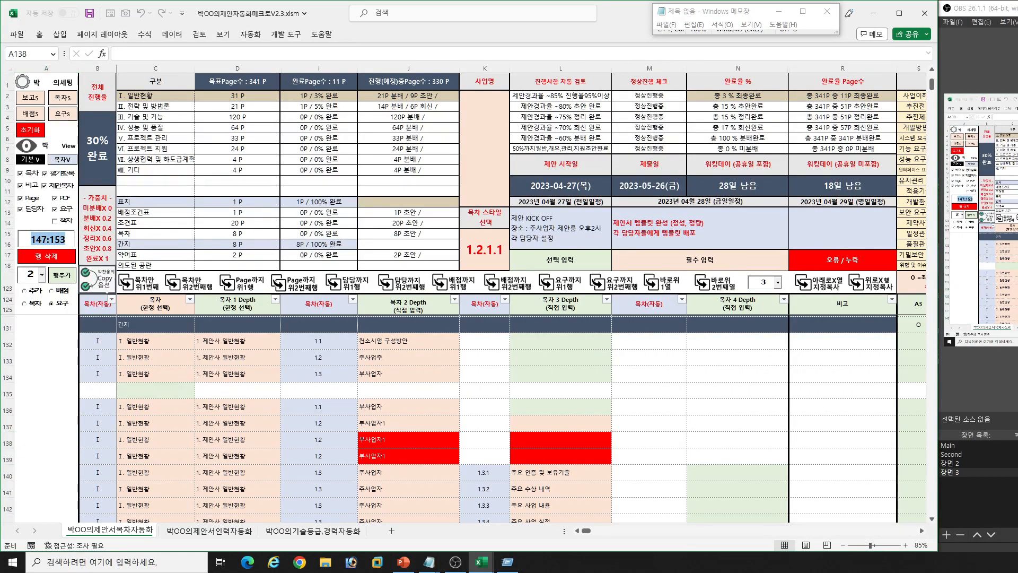
pyautogui.write('138:139')
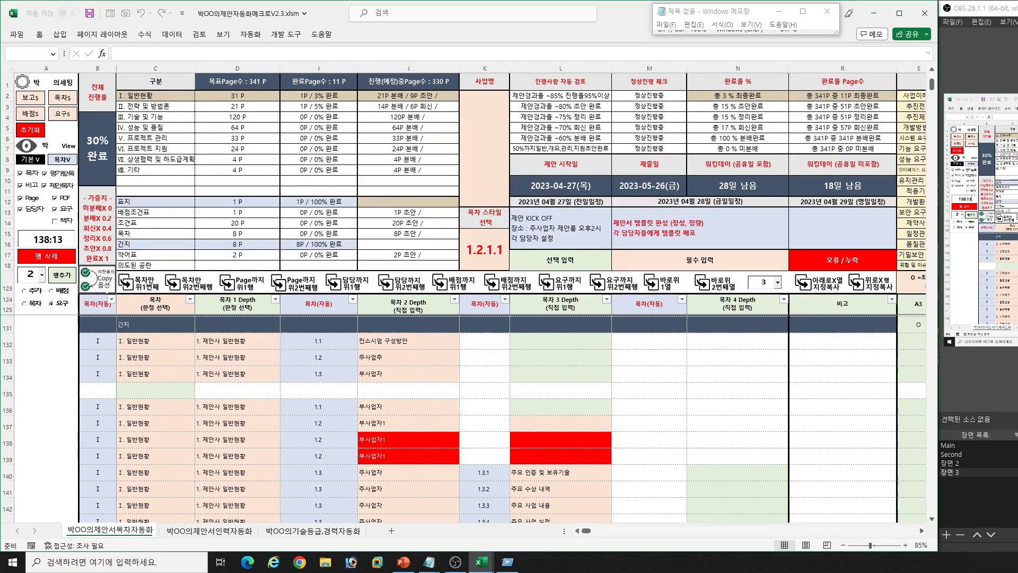
pyautogui.click(39, 253)
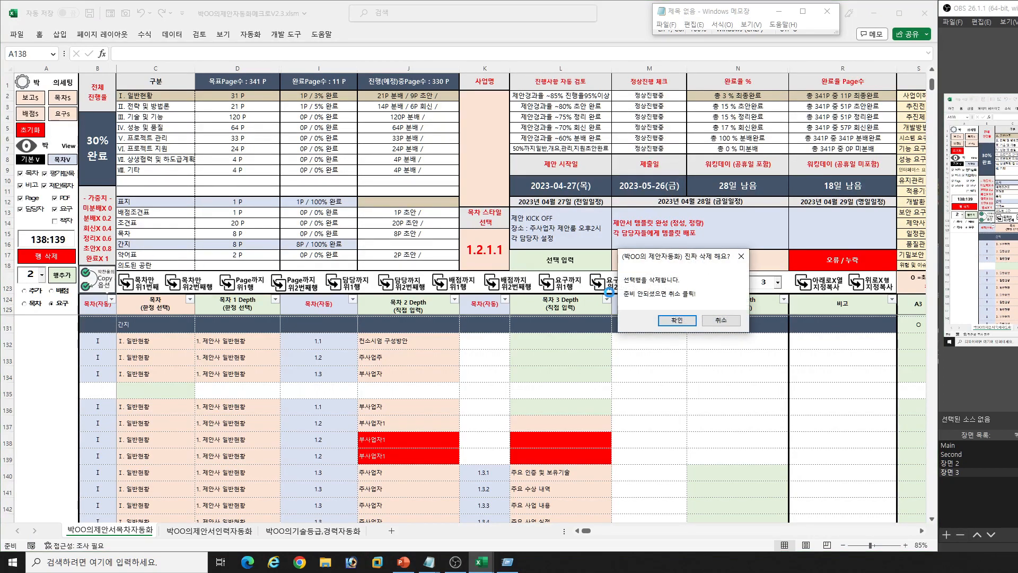
pyautogui.click(676, 319)
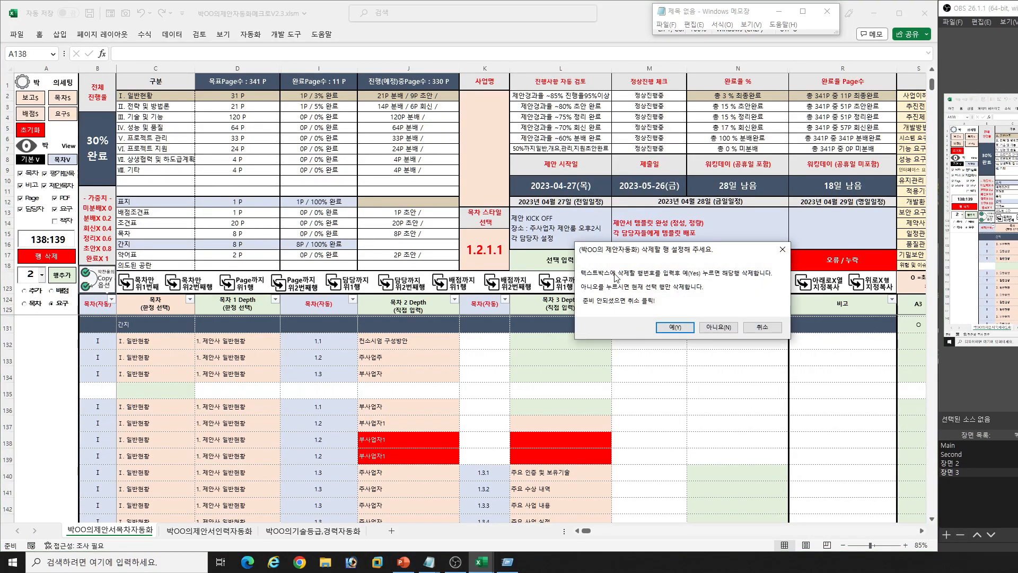
pyautogui.click(673, 327)
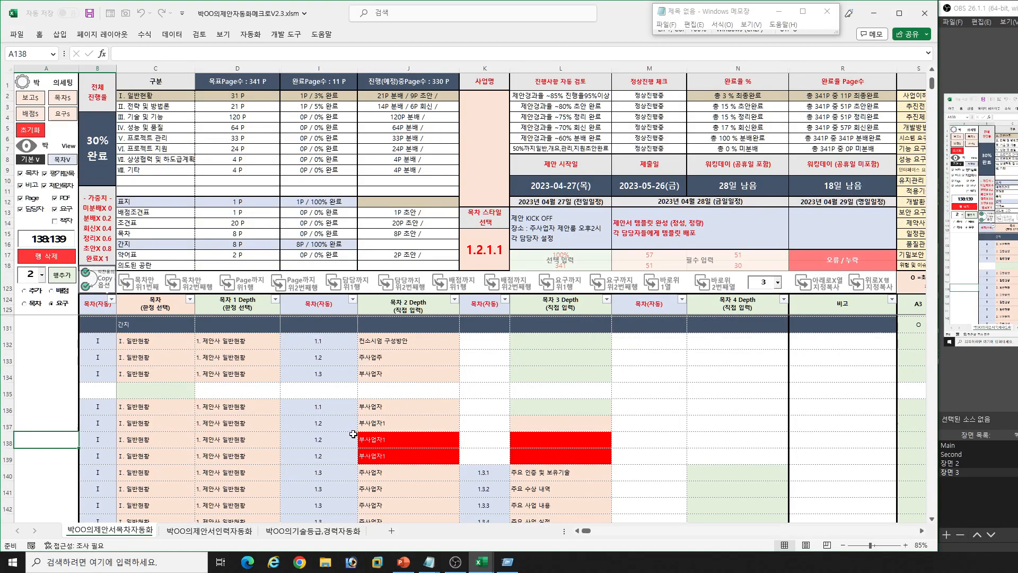
# - Delete only the currently selected blank row 135 with the row-deletion macro, ignoring the entered range
pyautogui.click(13, 391)
pyautogui.click(138, 388)
pyautogui.click(53, 258)
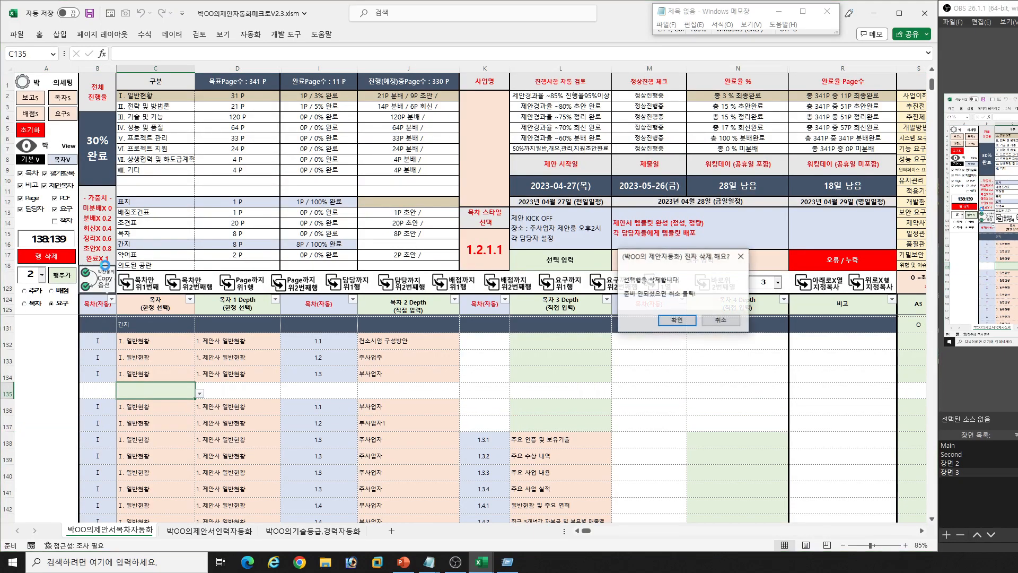
pyautogui.click(674, 324)
pyautogui.click(718, 328)
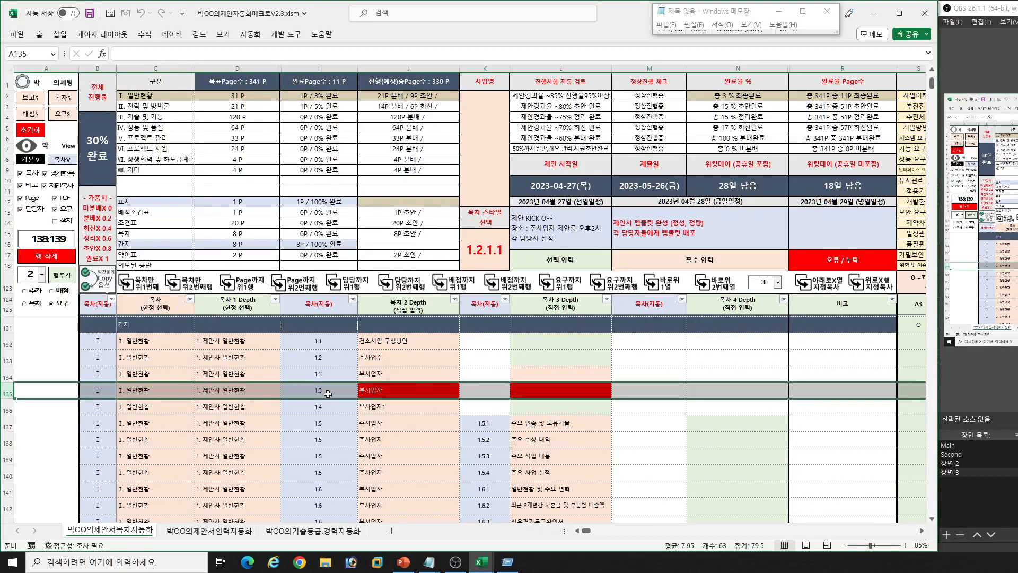
# - Rename the 목차 2 Depth entry in row 135 as 부사업자3 and check its automatic numbering
pyautogui.click(419, 396)
pyautogui.press('F2')
pyautogui.press('Return')
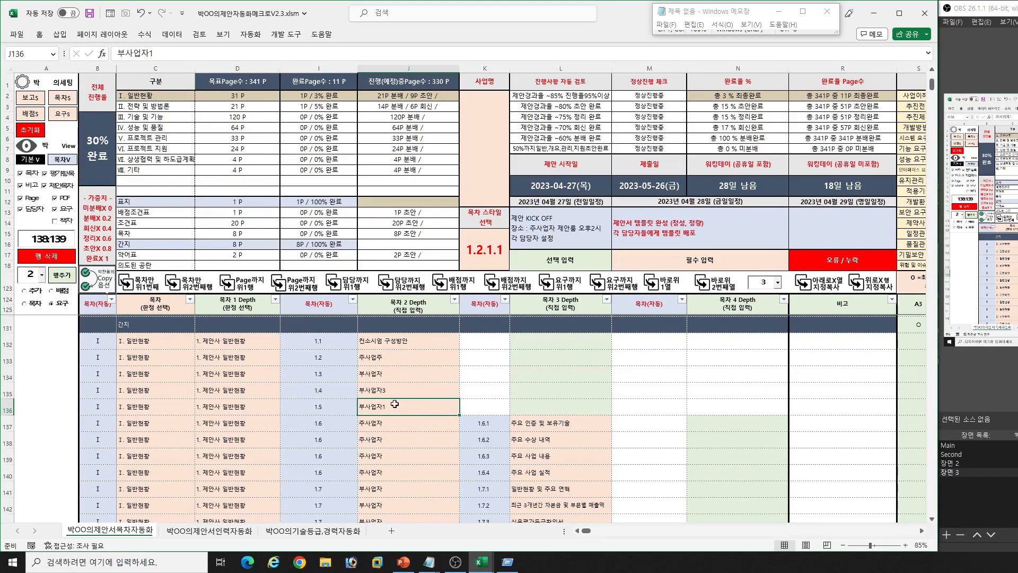
pyautogui.click(340, 384)
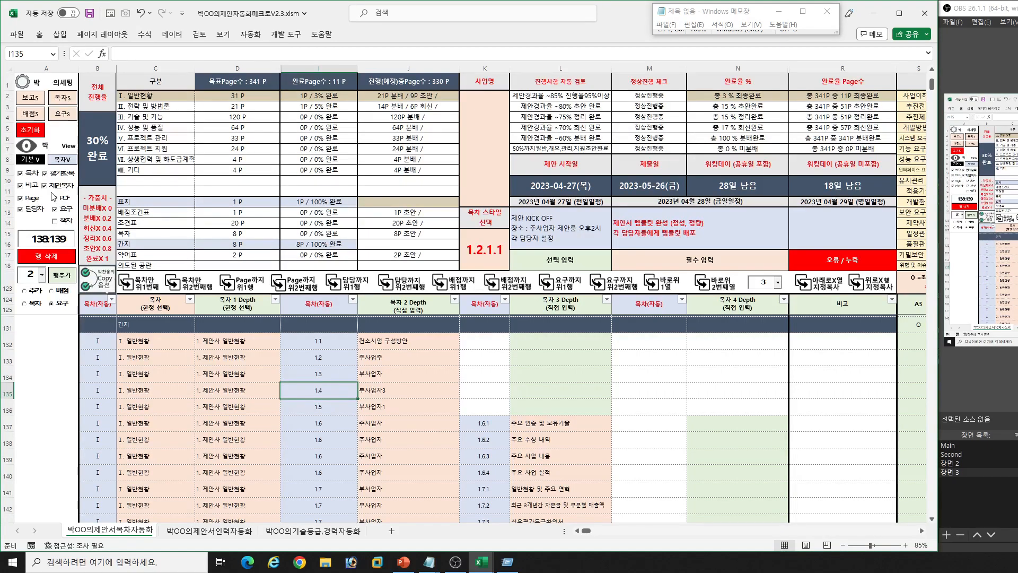
# - Hide the 비고, Page and 담당자 column groups through the sheet's view options
pyautogui.click(31, 187)
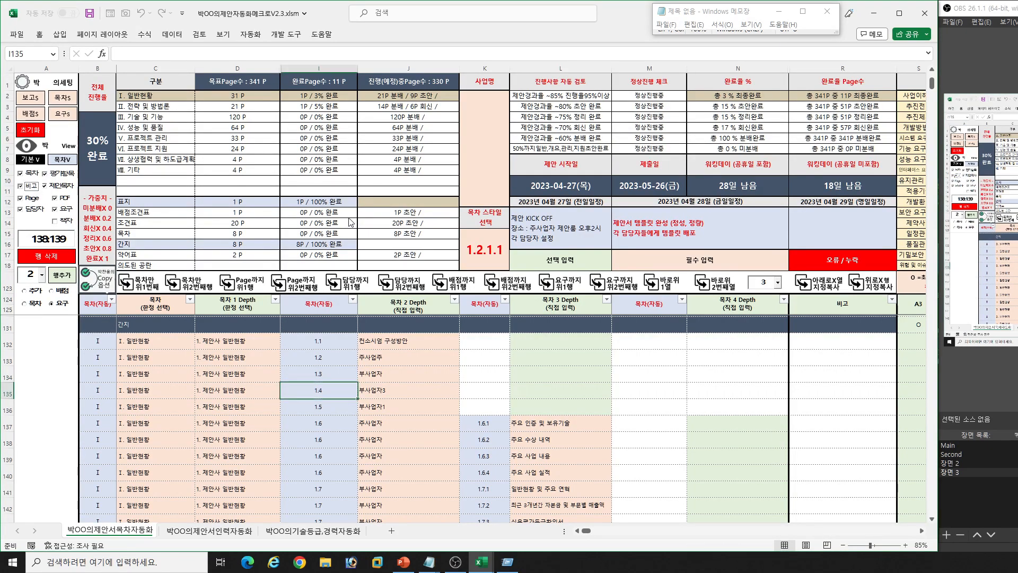
pyautogui.click(767, 361)
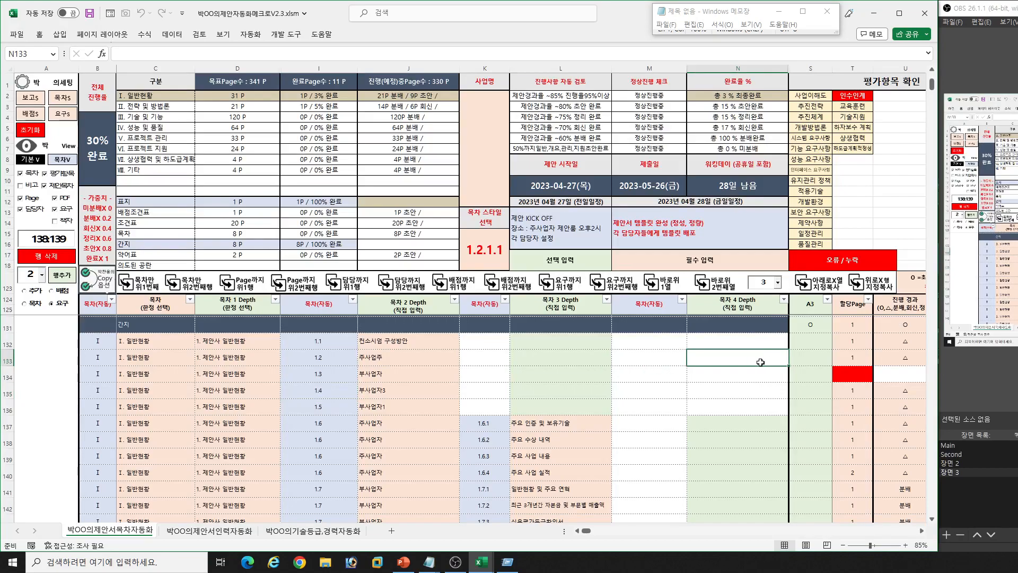
pyautogui.click(37, 200)
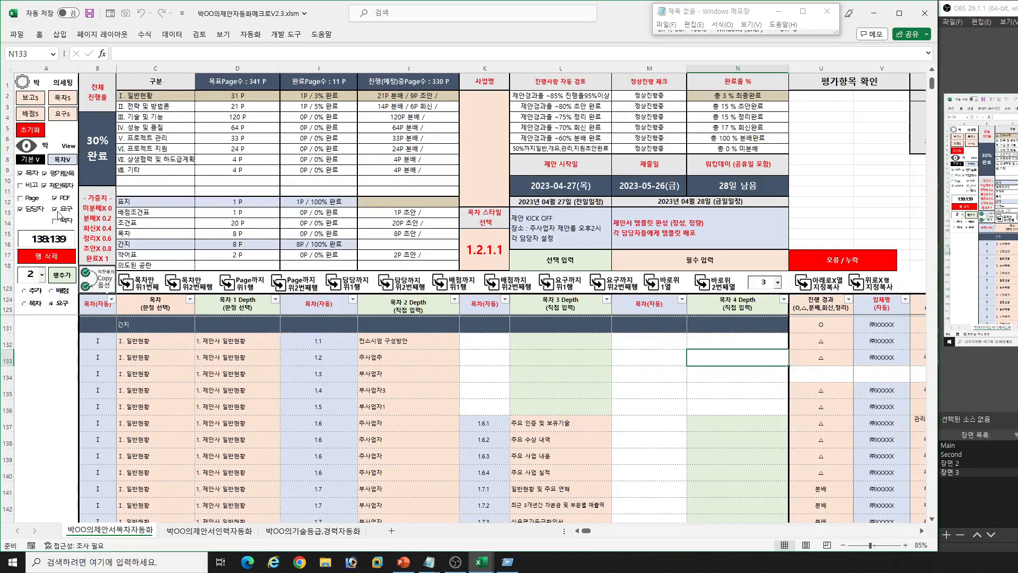
pyautogui.click(39, 212)
# - Look across the remaining columns of row 134 and hide the 평가항목 column group
pyautogui.click(823, 370)
pyautogui.press('Right')
pyautogui.press('Right')
pyautogui.press('Right')
pyautogui.press('Right')
pyautogui.press('Right')
pyautogui.press('Right')
pyautogui.press('Right')
pyautogui.press('Right')
pyautogui.press('Right')
pyautogui.press('Right')
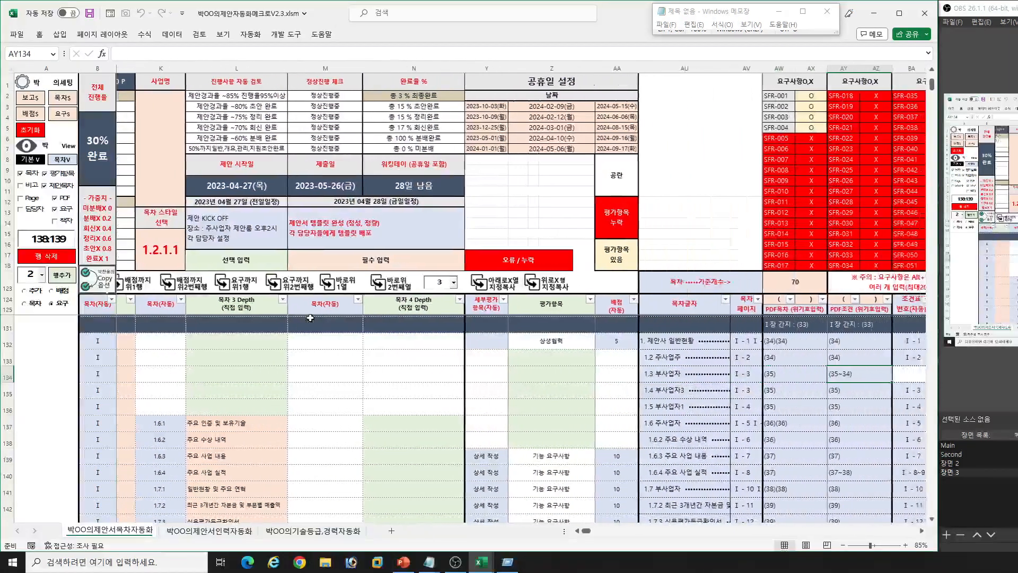
pyautogui.press('Right')
pyautogui.press('Right')
pyautogui.press('Right')
pyautogui.press('Right')
pyautogui.press('Right')
pyautogui.click(66, 175)
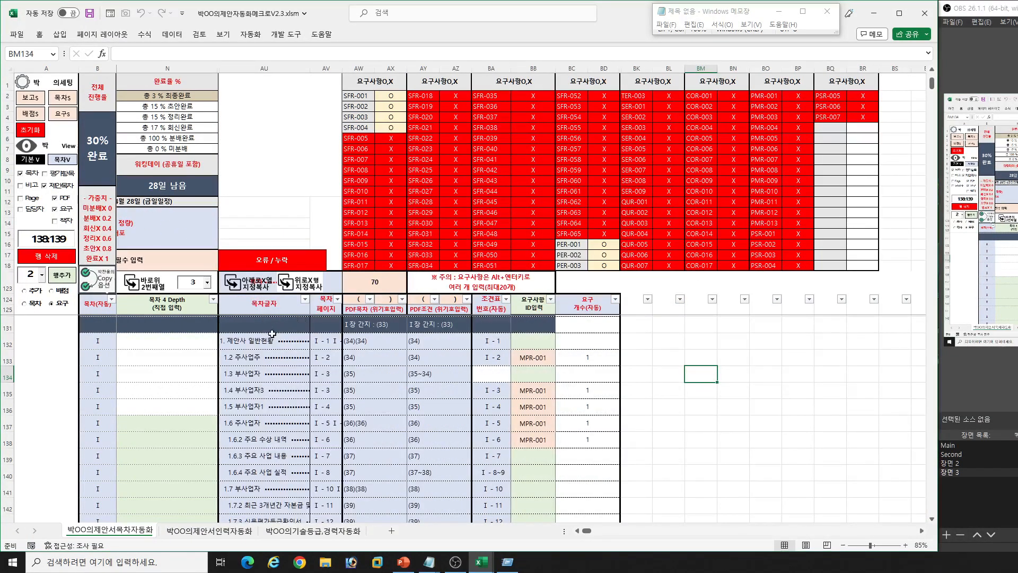
pyautogui.click(252, 372)
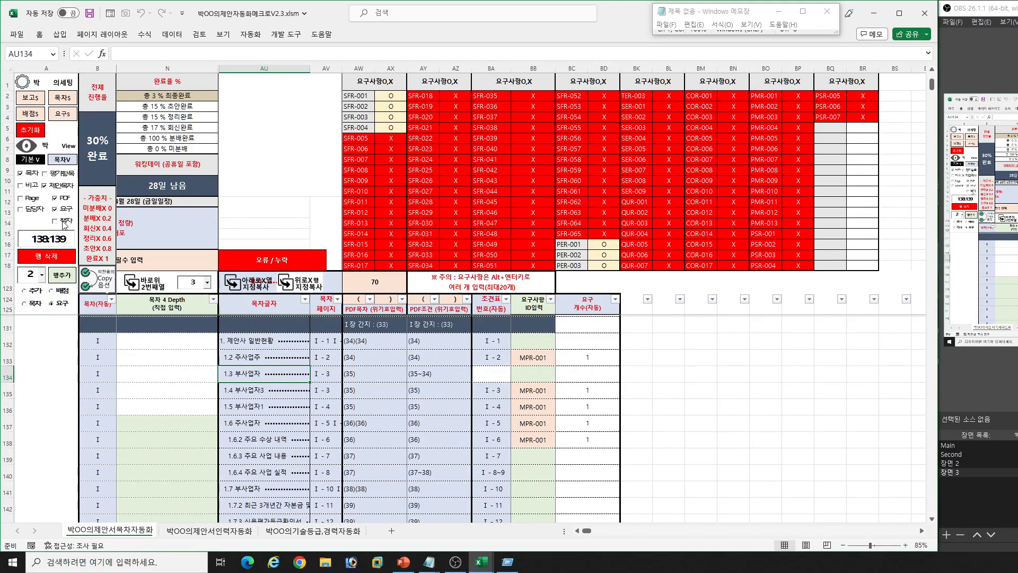
# - Show the 책자 column group and look over its left/right page columns beside the 요구사항 columns
pyautogui.click(64, 224)
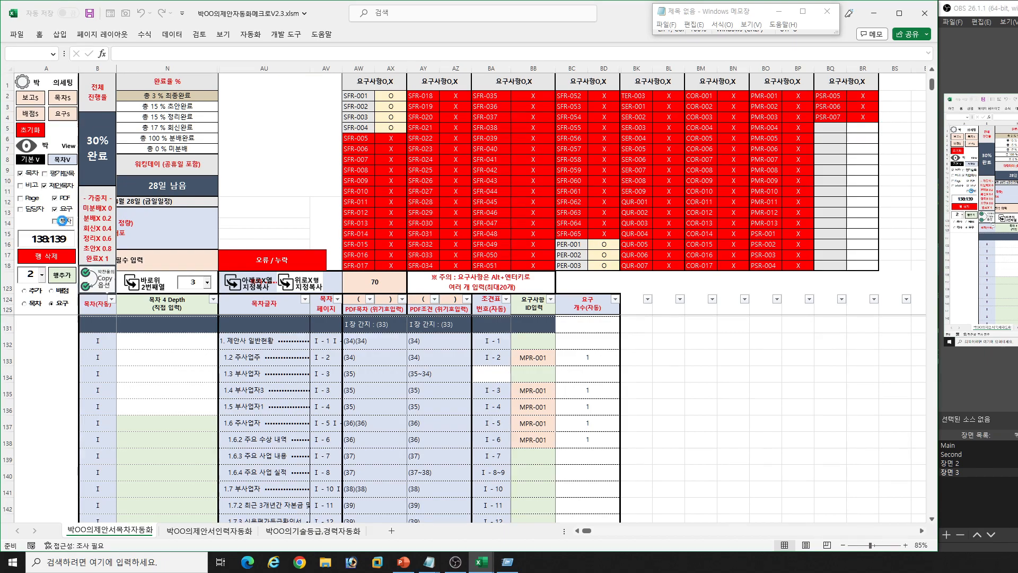
pyautogui.click(522, 406)
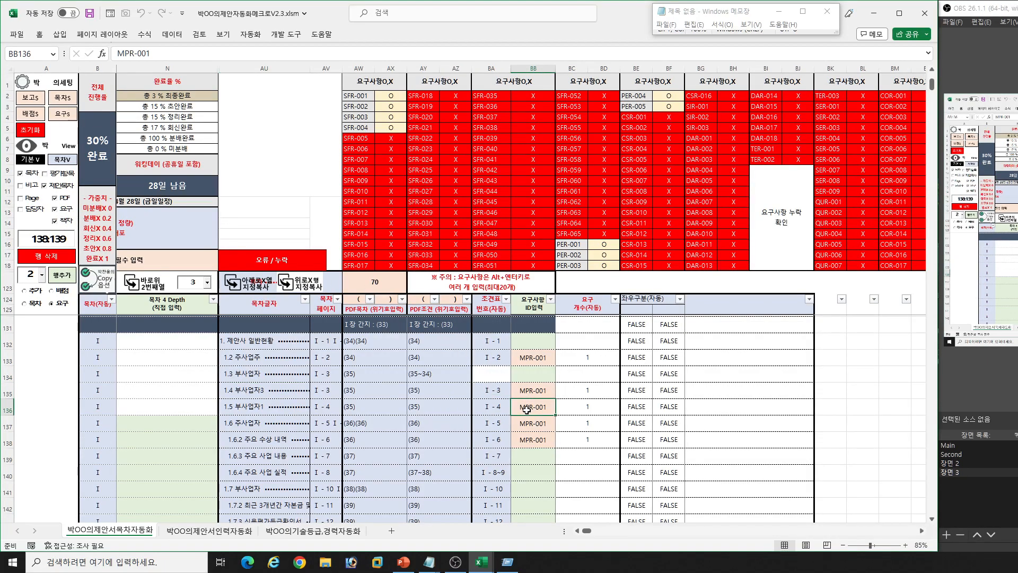
pyautogui.click(636, 438)
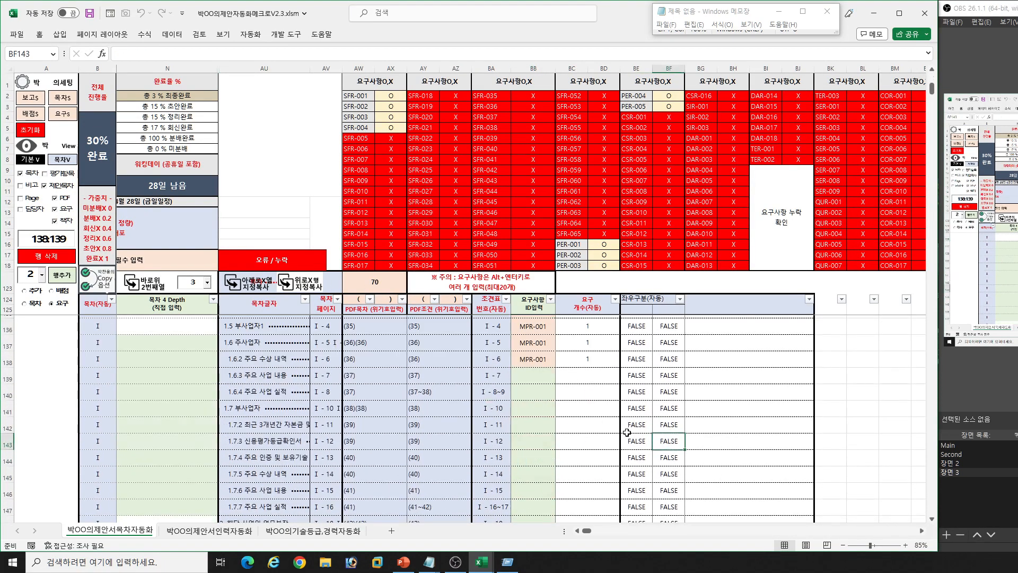
pyautogui.click(325, 412)
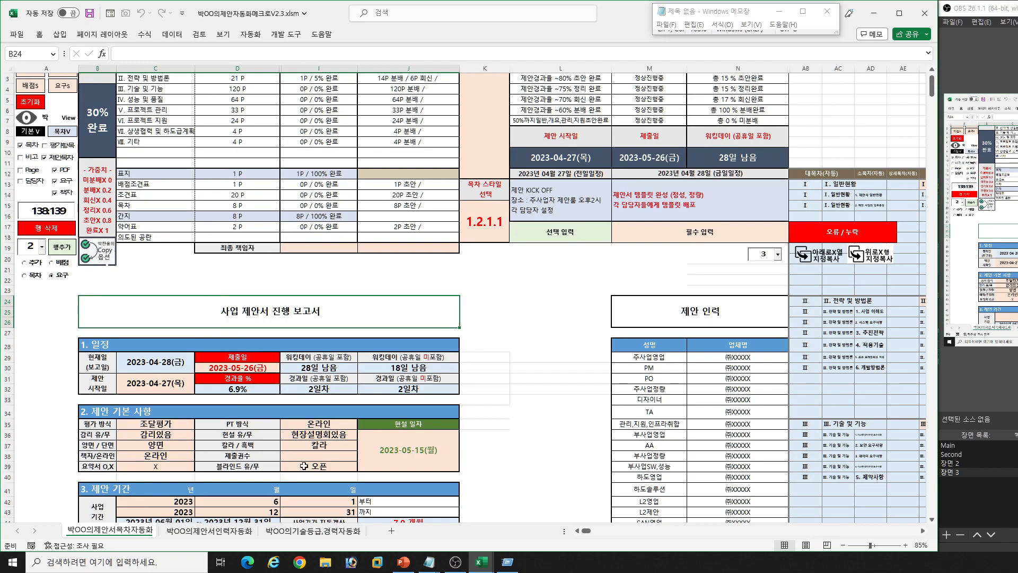
# - In the 제안 기본 사항 section of the progress report, set 책자/온라인 to 책자
pyautogui.scroll(-1, 300, 461)
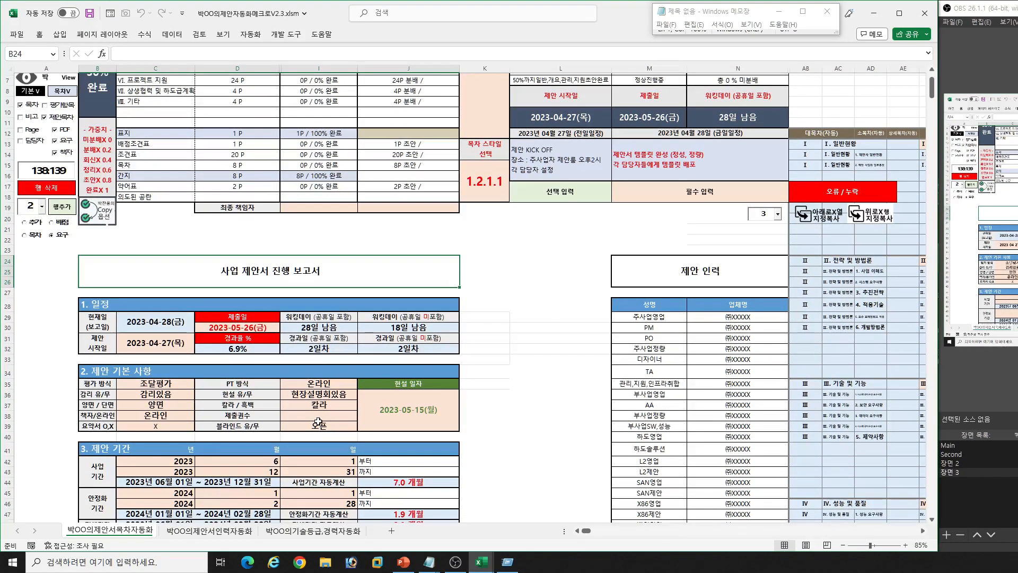
pyautogui.click(183, 419)
pyautogui.hotkey('alt', 'Down')
pyautogui.press('Up')
pyautogui.press('Return')
pyautogui.scroll(2, 132, 294)
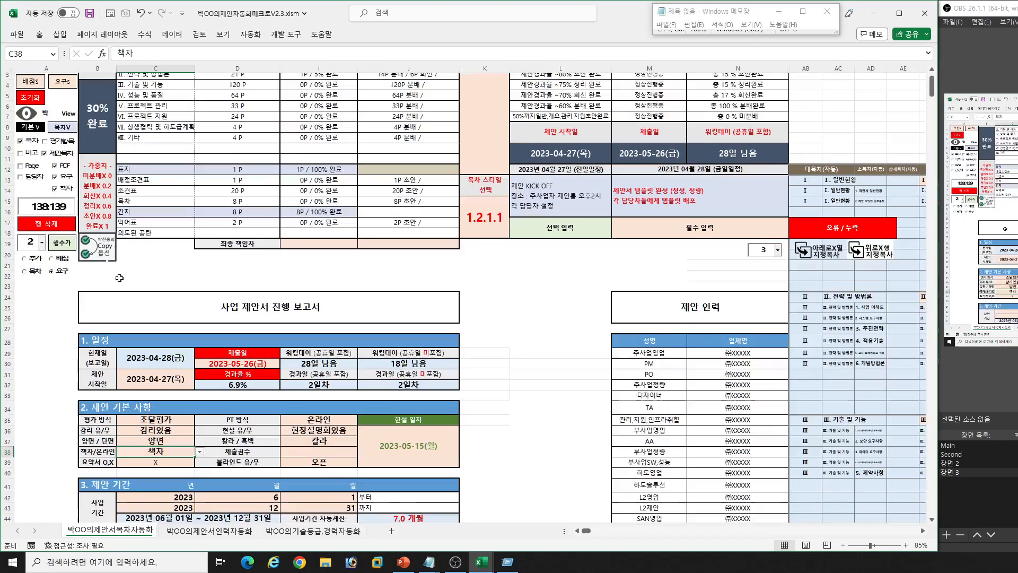
# - Return to the contents table and examine the 시작Page, 끝Page and 오류 사항 자동 체크 columns for rows 126 to 132
pyautogui.click(31, 158)
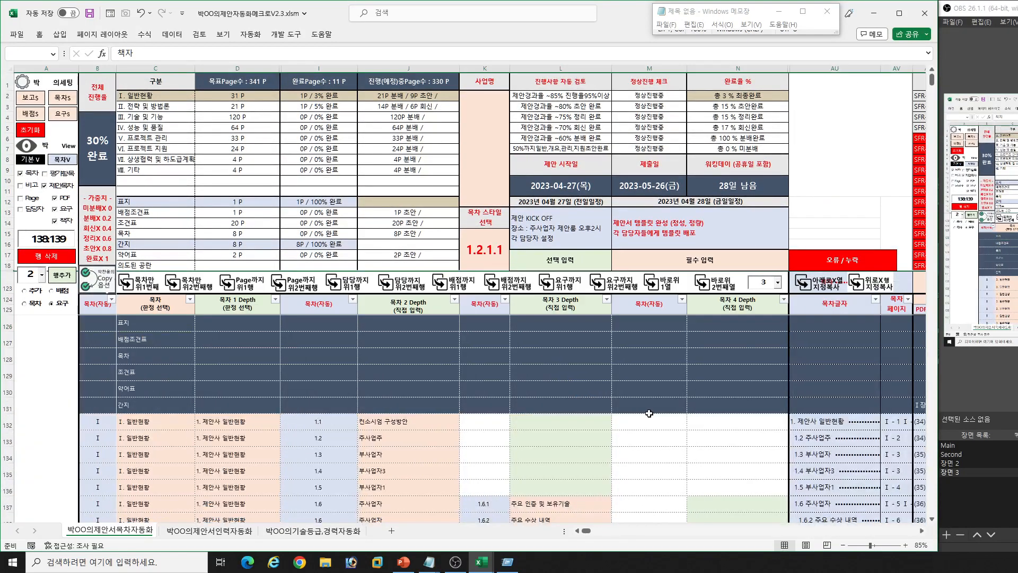
pyautogui.hscroll(6, 711, 444)
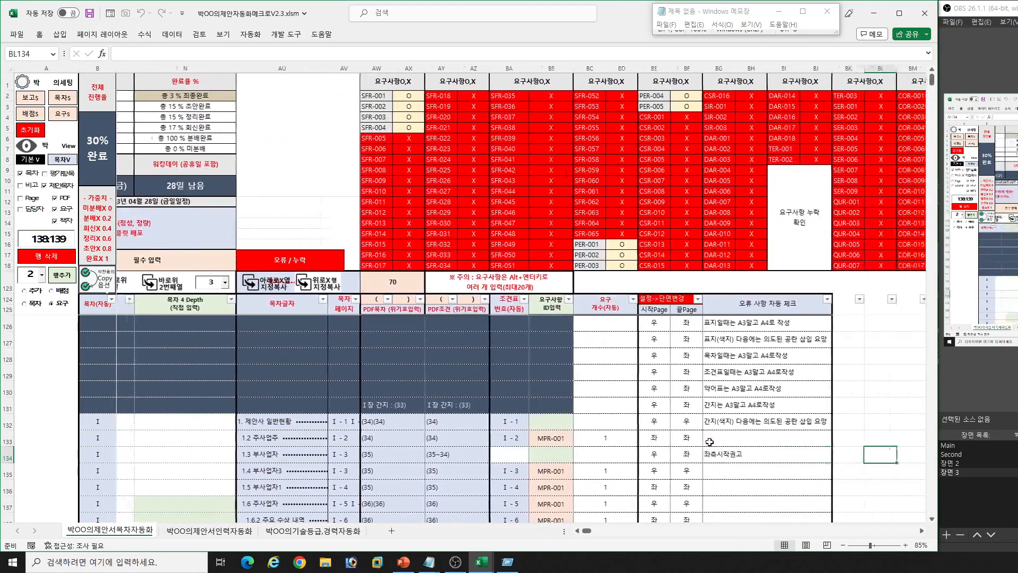
pyautogui.click(639, 450)
pyautogui.click(636, 324)
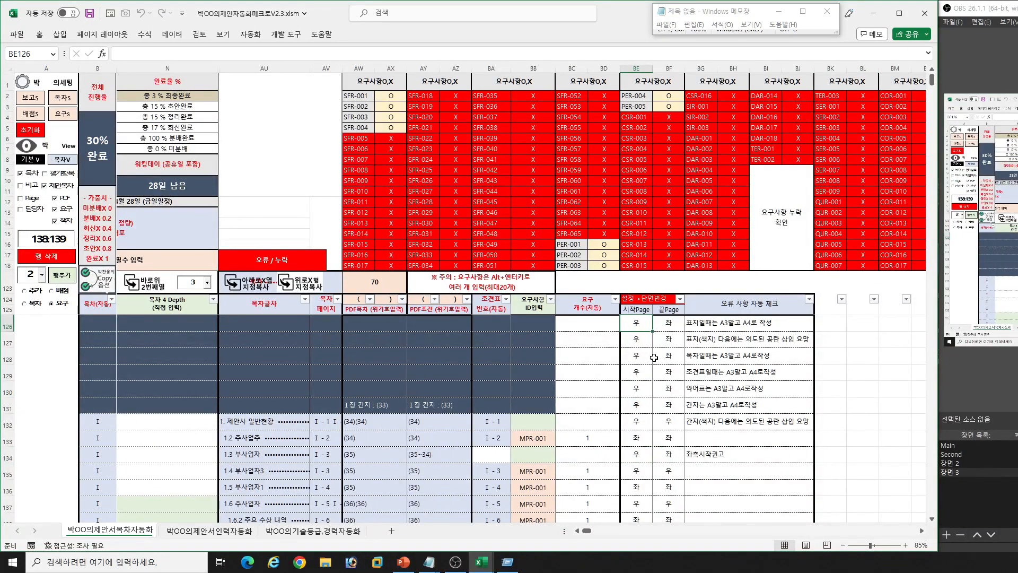
pyautogui.click(666, 421)
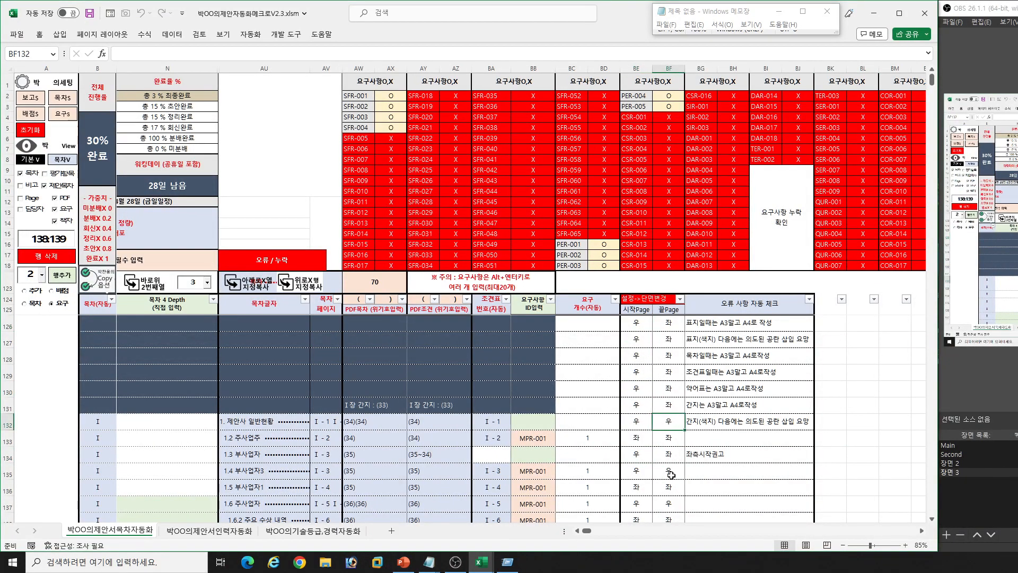
pyautogui.click(718, 424)
# - Examine the 좌/우 page sides and automatic error notes for the contents entries below row 132
pyautogui.scroll(-2, 700, 392)
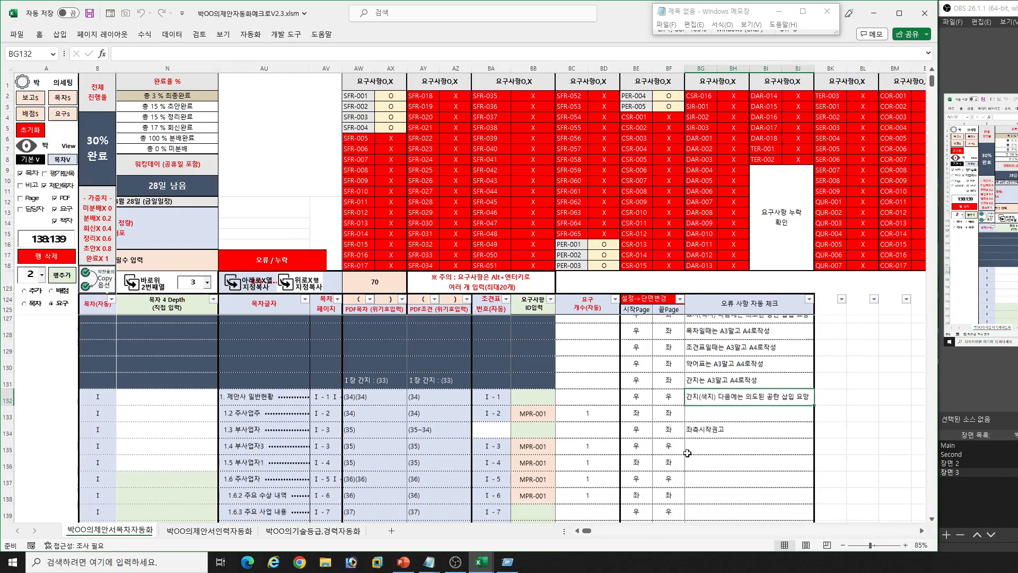
pyautogui.press('Down')
pyautogui.press('Down')
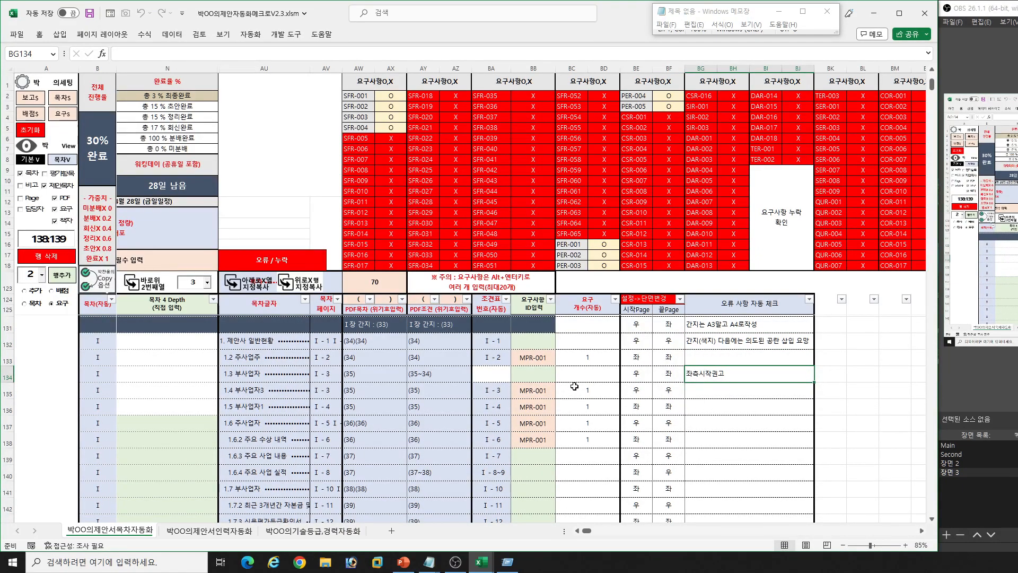
pyautogui.scroll(-2, 668, 421)
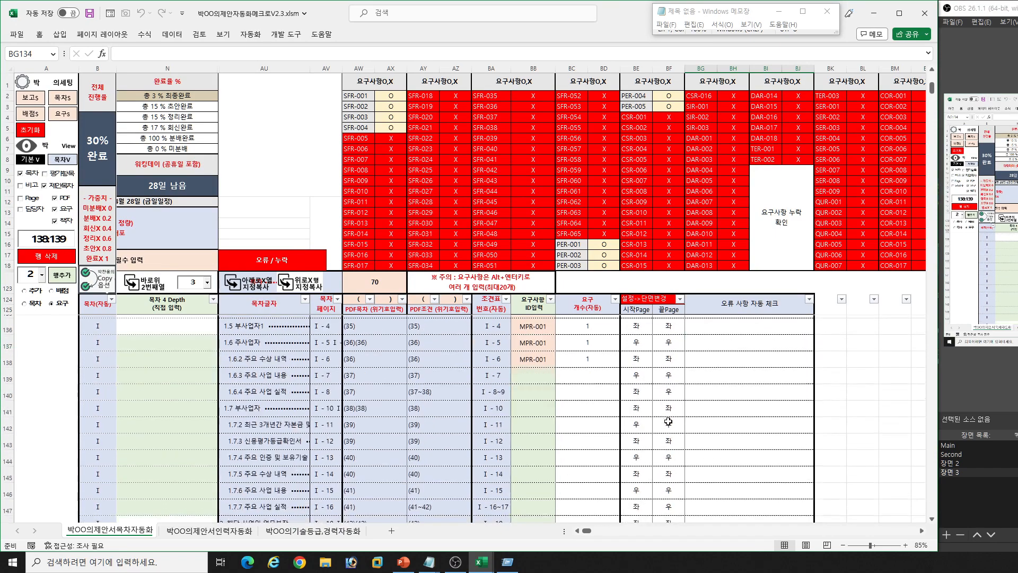
pyautogui.scroll(-2, 668, 419)
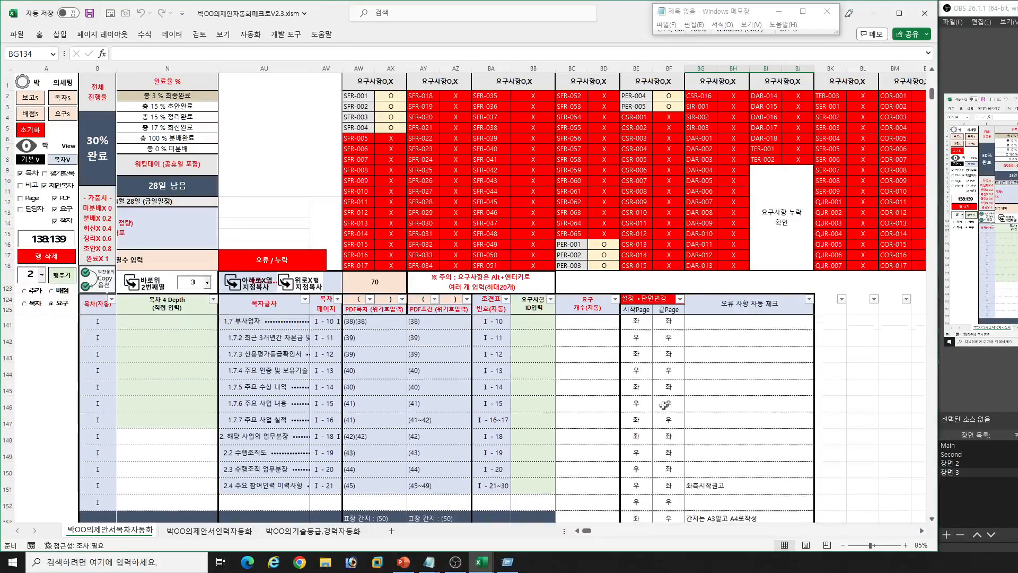
pyautogui.scroll(-3, 669, 413)
pyautogui.click(647, 444)
pyautogui.scroll(8, 658, 425)
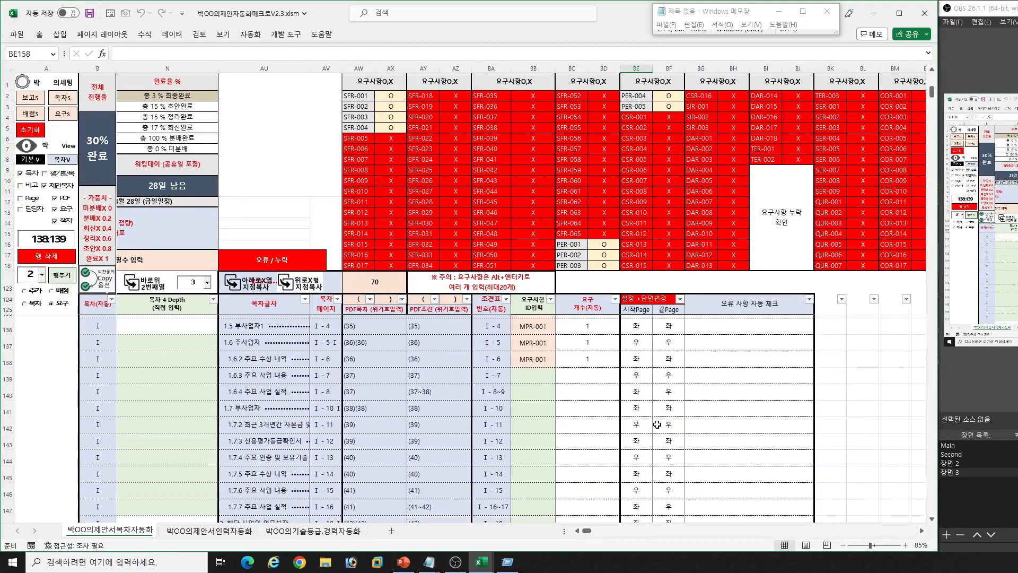
pyautogui.scroll(1, 659, 424)
pyautogui.click(660, 423)
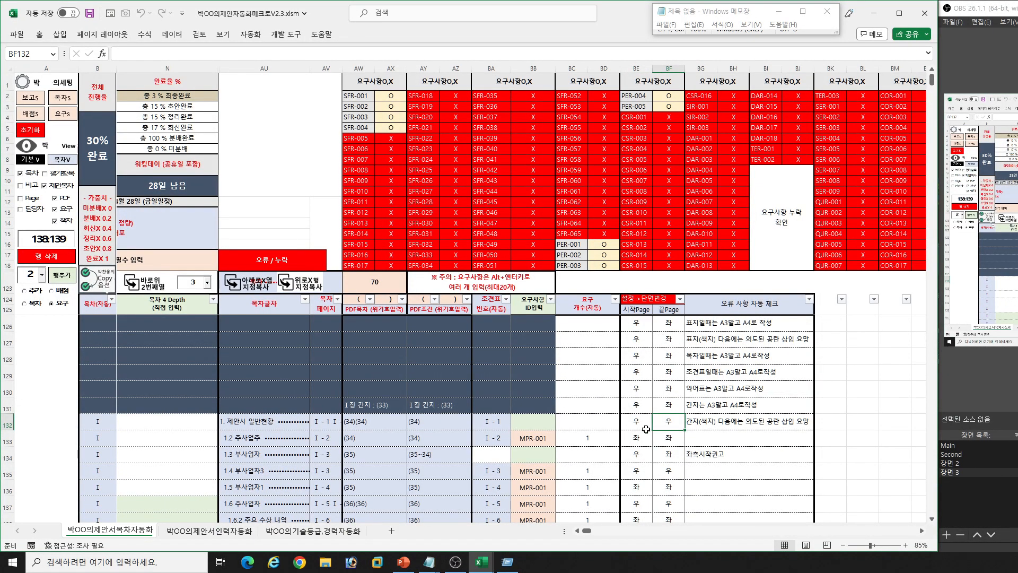
# - Hide the 책자 column group and return to the start of row 135
pyautogui.click(71, 224)
pyautogui.click(520, 470)
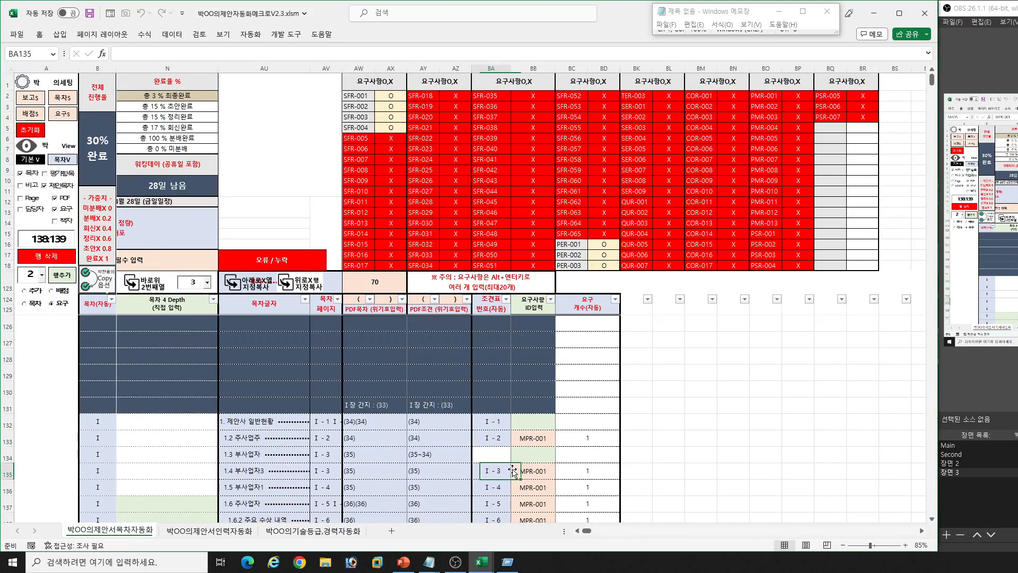
pyautogui.press('Home')
pyautogui.press('Right')
# - Switch to the 박OO의제안서인력자동화 sheet and set the 행추가 row count to 2
pyautogui.click(228, 532)
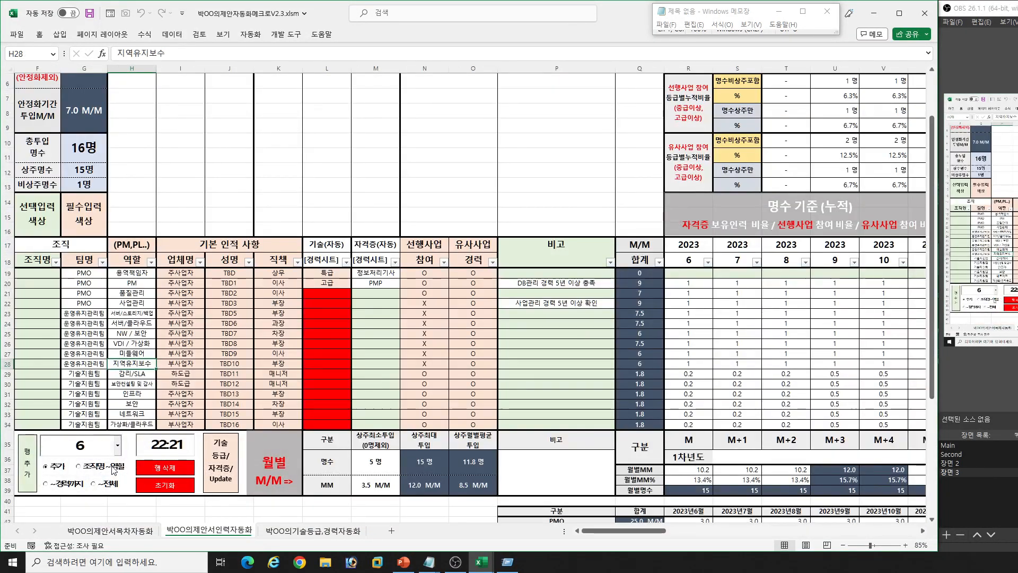
pyautogui.click(94, 355)
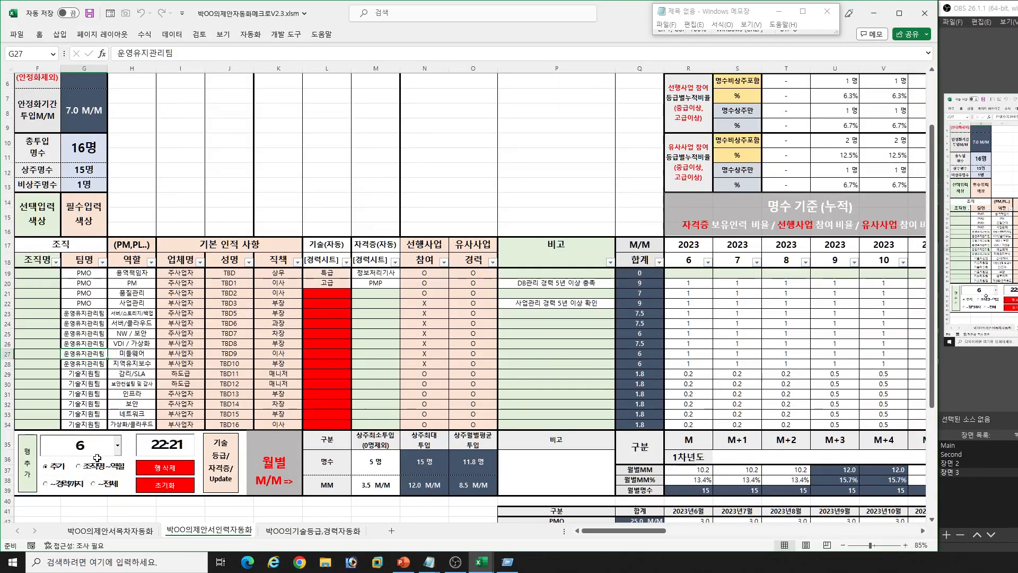
pyautogui.click(119, 449)
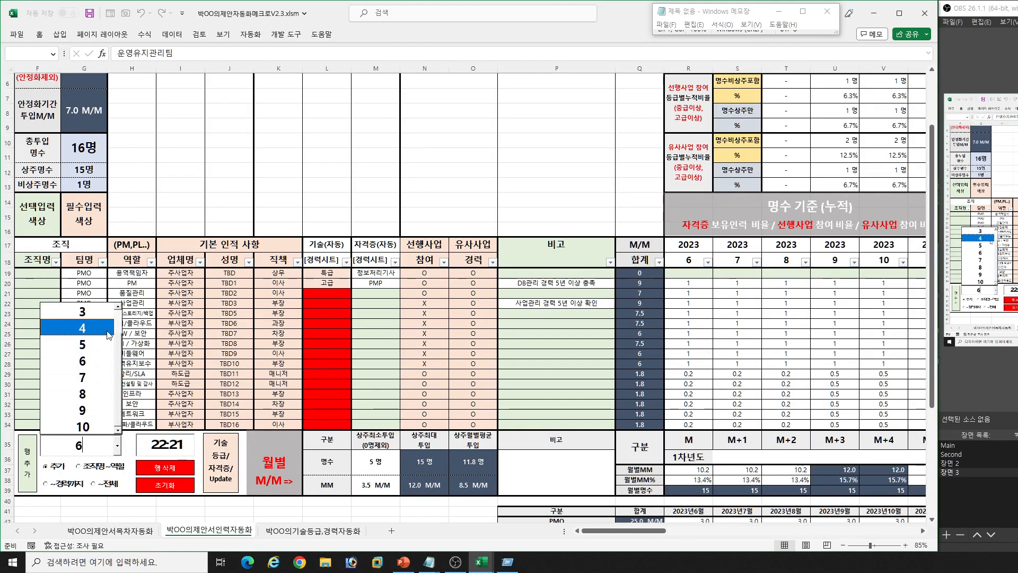
pyautogui.moveTo(118, 370); pyautogui.dragTo(118, 346)
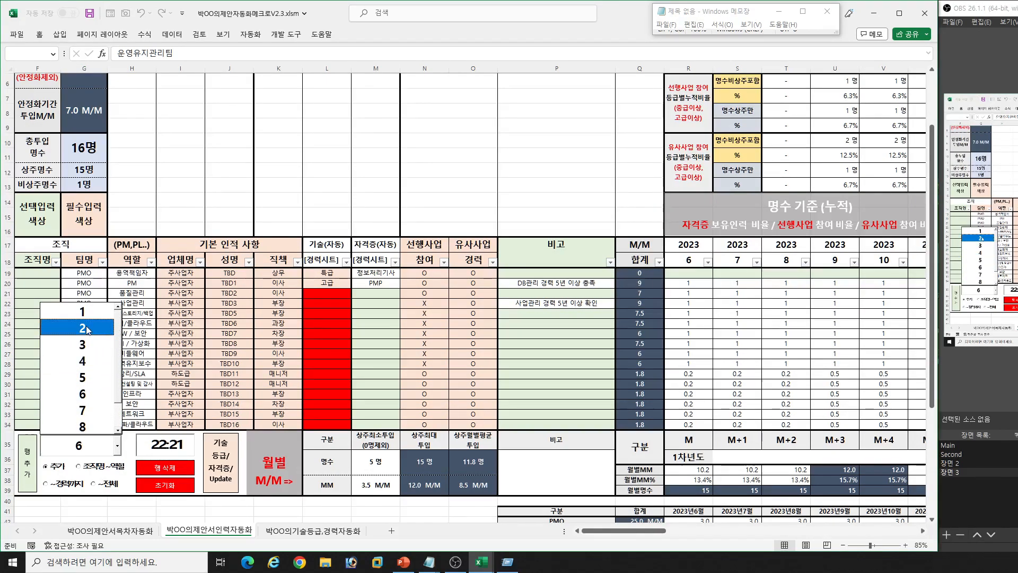
pyautogui.click(86, 328)
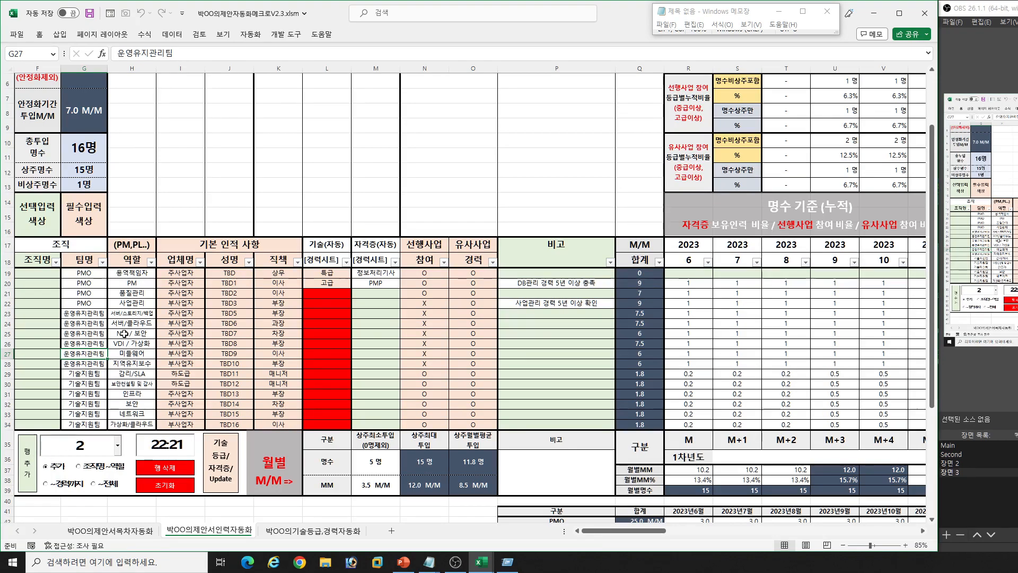
# - Switch the row-addition copy scope through 조직명~역할 and ~경력까지, ending on ~전체
pyautogui.click(96, 472)
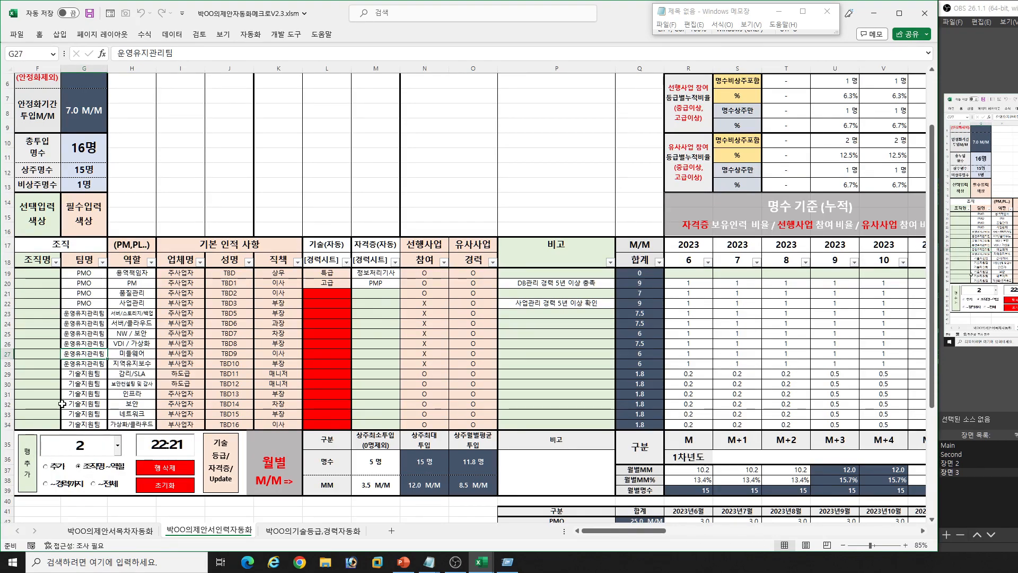
pyautogui.click(62, 483)
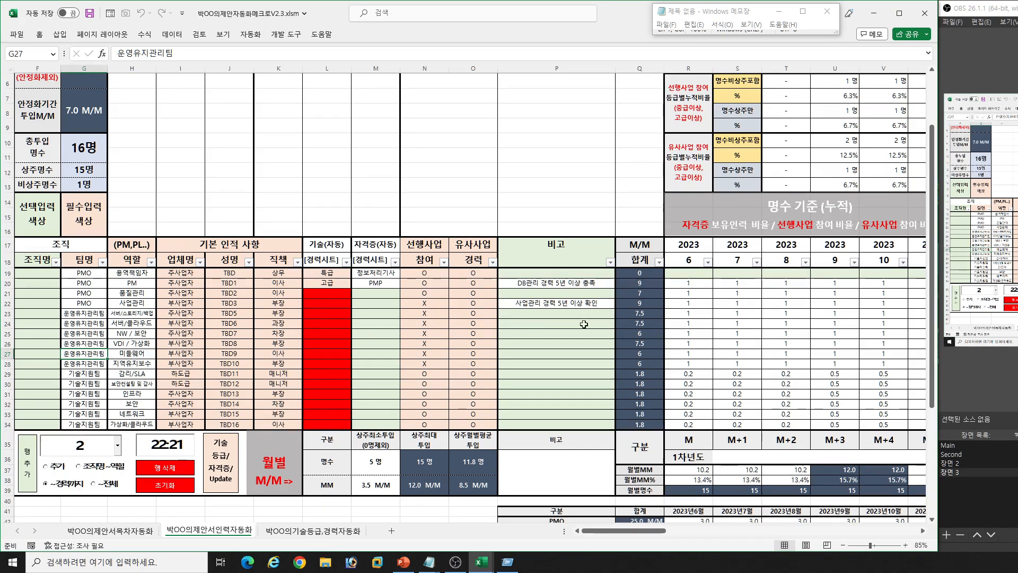
pyautogui.click(95, 483)
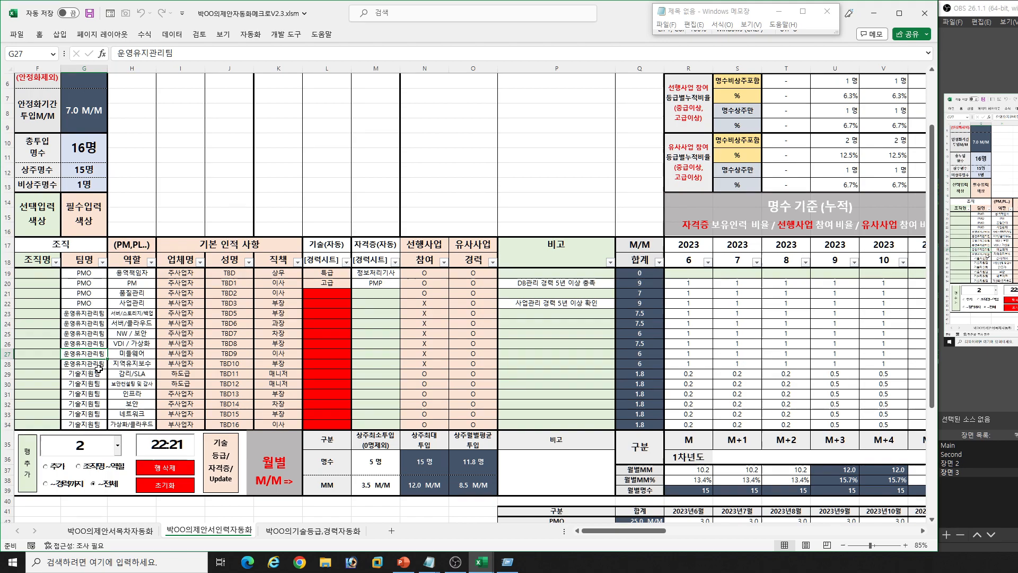
# - Set the row range for 행 삭제 in the staffing sheet to 27:28
pyautogui.click(171, 357)
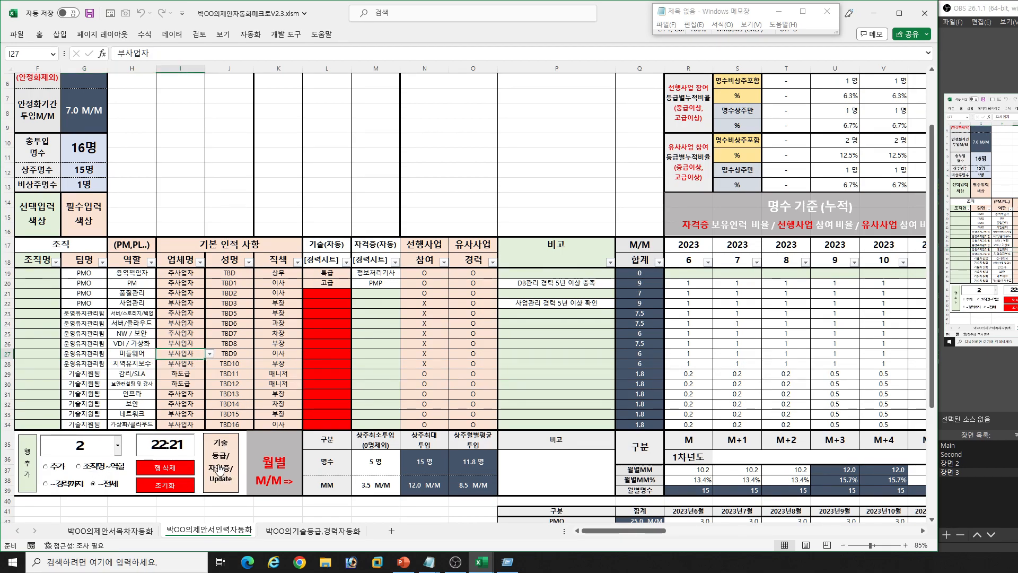
pyautogui.click(328, 362)
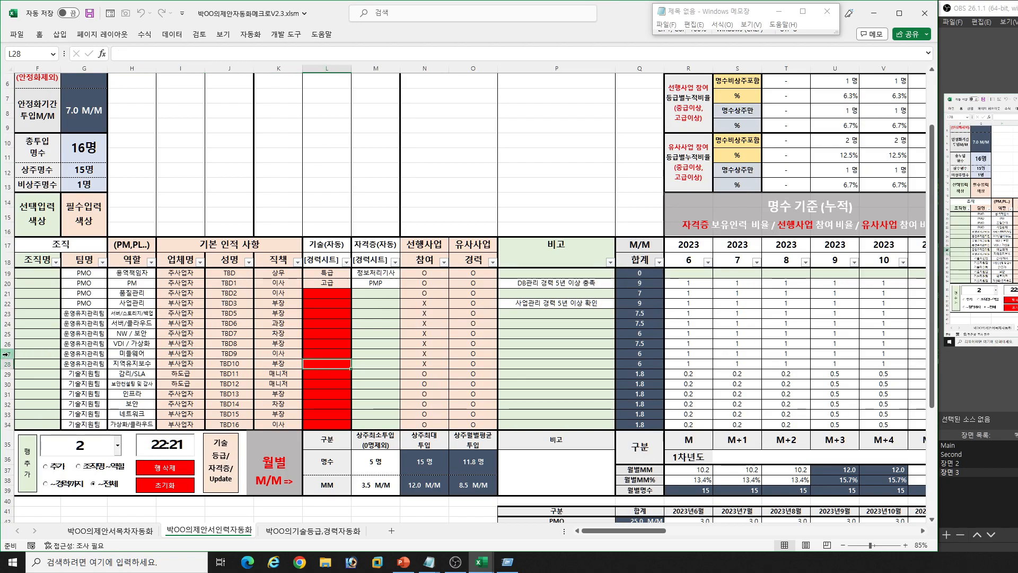
pyautogui.moveTo(7, 353); pyautogui.dragTo(7, 364)
pyautogui.moveTo(187, 446); pyautogui.dragTo(141, 439)
pyautogui.write('27:28')
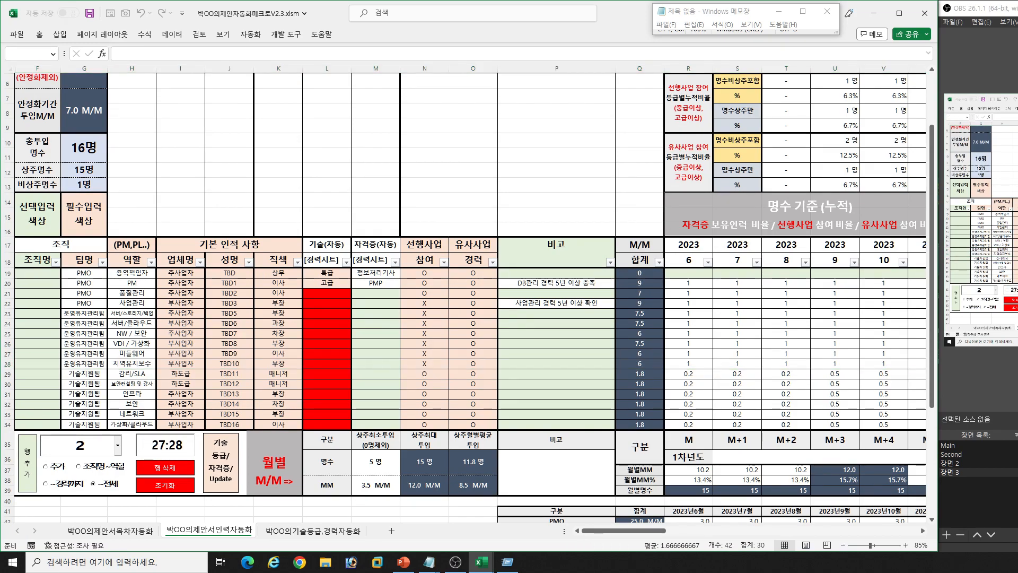
pyautogui.click(224, 354)
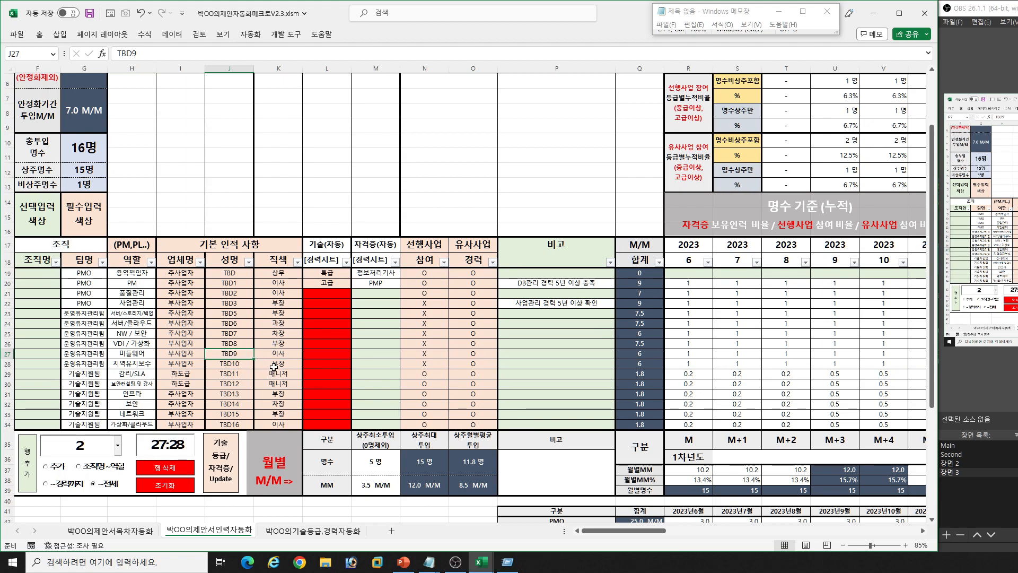
# - Examine the 선행사업 참여, 유사사업 경력 and 비고 entries in the staffing table
pyautogui.click(430, 302)
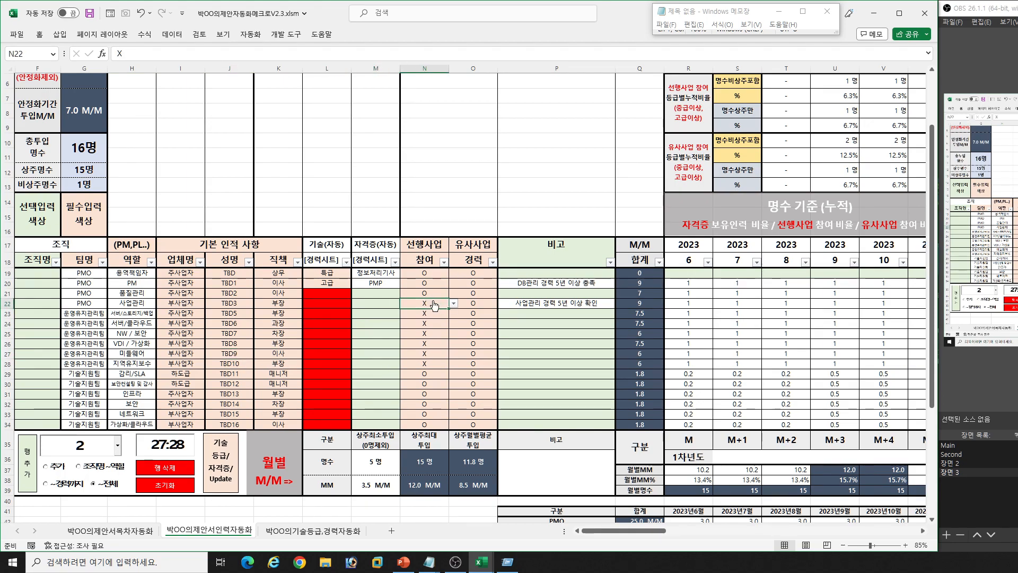
pyautogui.press('Down')
pyautogui.press('Down')
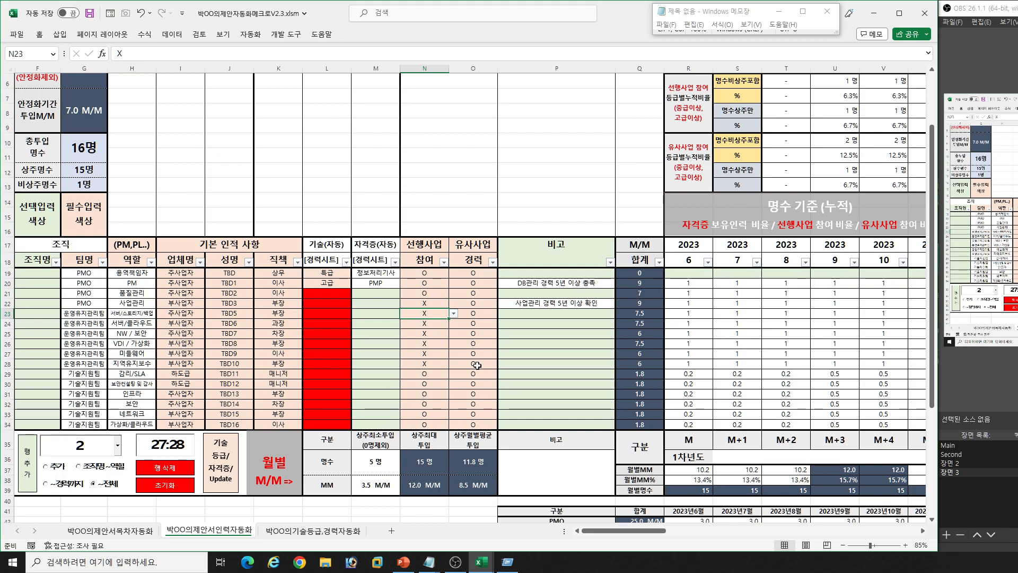
pyautogui.click(476, 353)
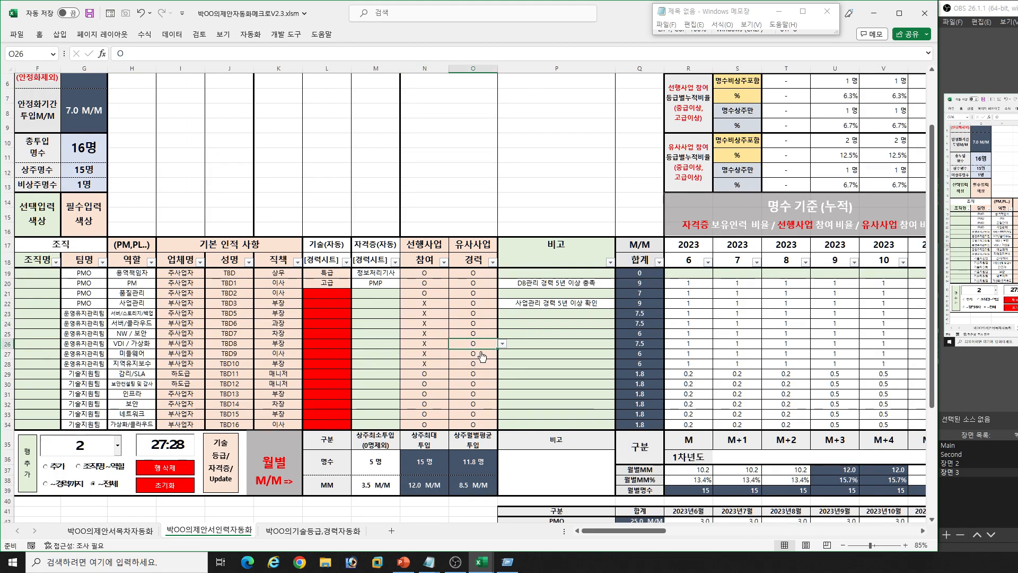
pyautogui.click(559, 303)
pyautogui.click(572, 285)
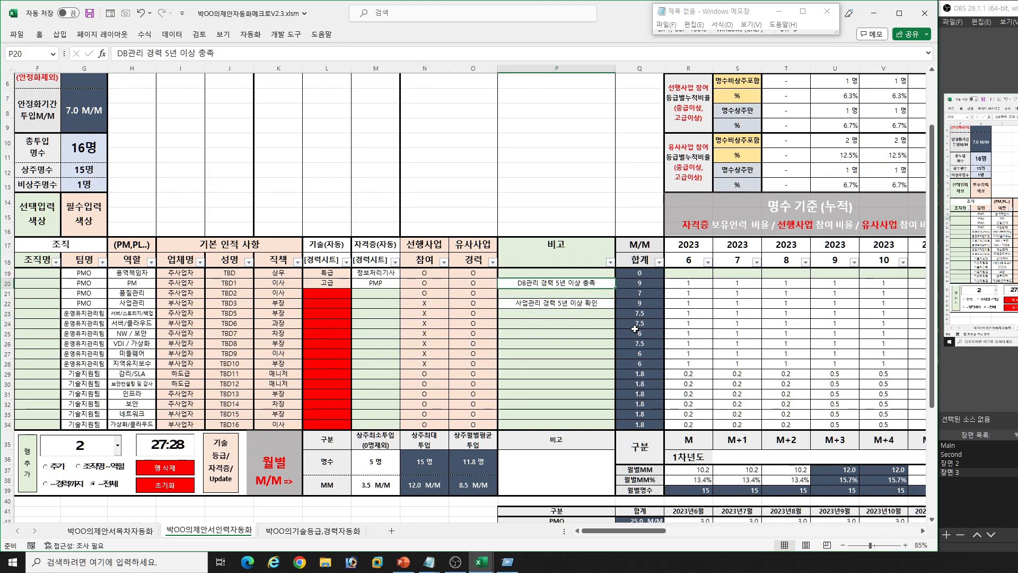
pyautogui.click(592, 307)
pyautogui.click(569, 362)
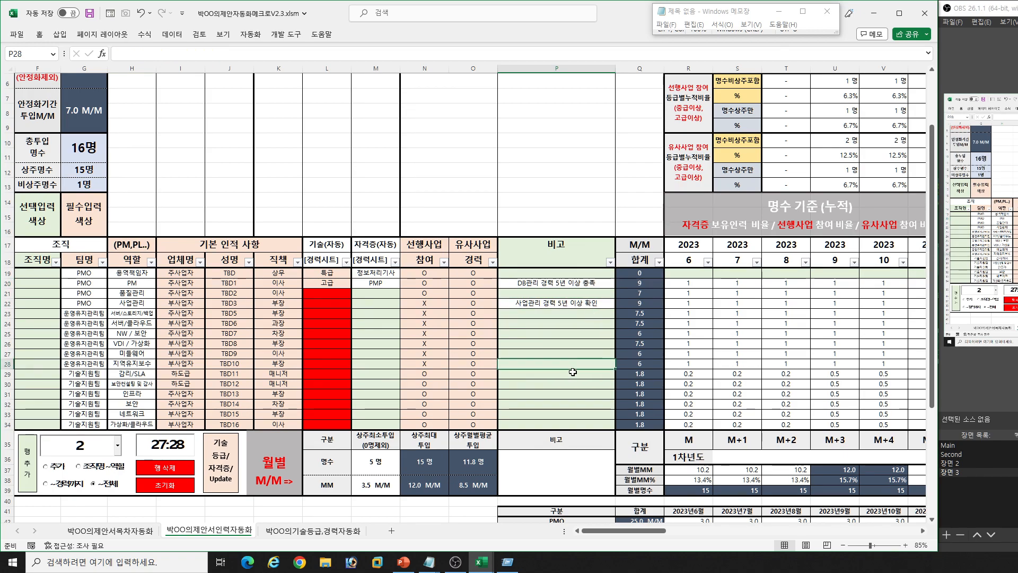
pyautogui.click(569, 399)
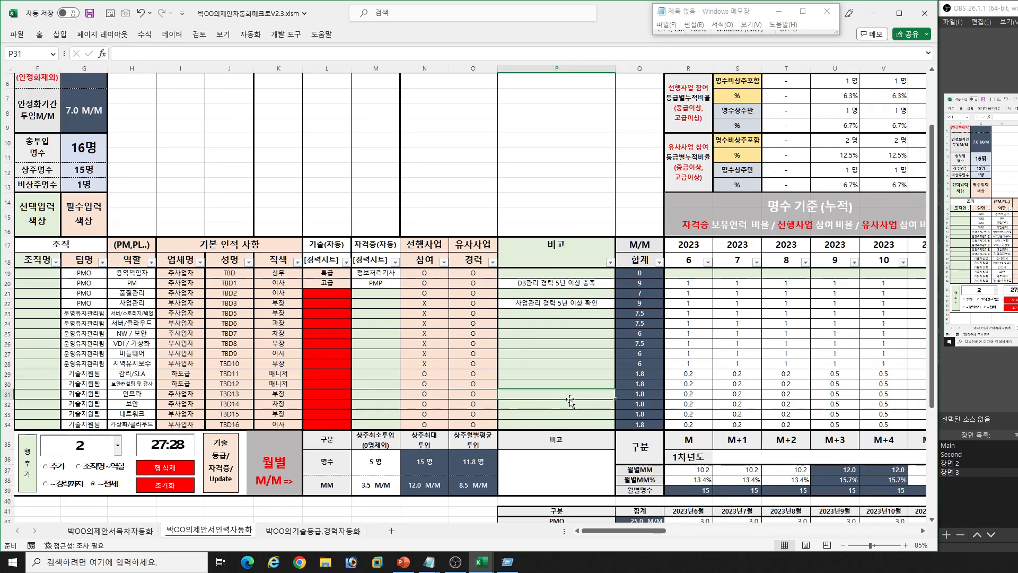
# - Examine the monthly M/M allocations from 2023-6 to 2024-2 for staffing rows 19 to 34
pyautogui.click(618, 371)
pyautogui.scroll(2, 734, 332)
pyautogui.scroll(-1, 732, 389)
pyautogui.click(732, 383)
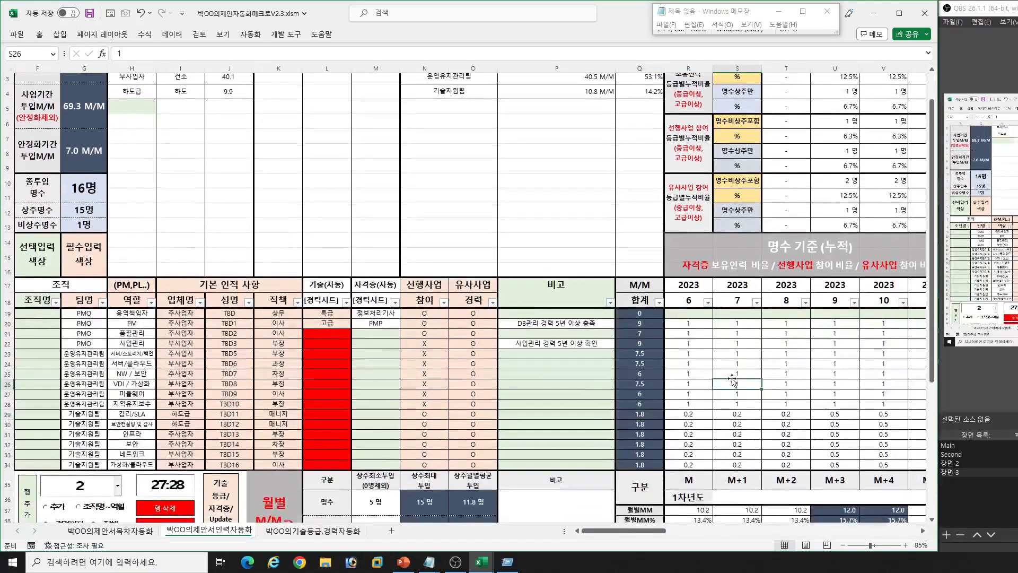
pyautogui.press('Right')
pyautogui.press('Right')
pyautogui.press('Right')
pyautogui.press('Right')
pyautogui.press('Right')
pyautogui.press('Right')
pyautogui.press('Right')
pyautogui.press('Right')
pyautogui.press('Right')
pyautogui.press('Right')
pyautogui.moveTo(366, 322); pyautogui.dragTo(724, 457)
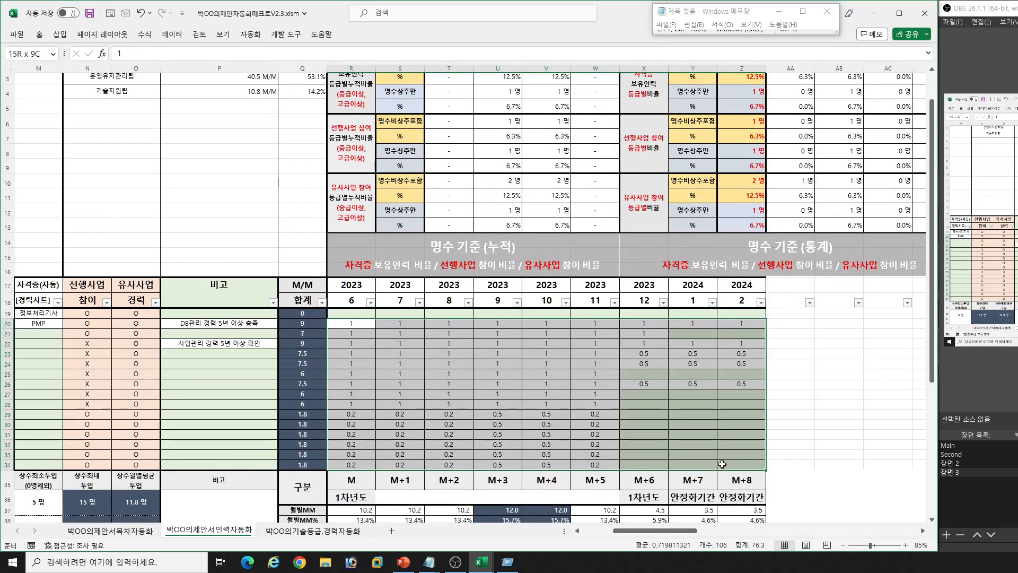
pyautogui.click(377, 312)
pyautogui.moveTo(377, 311); pyautogui.dragTo(731, 318)
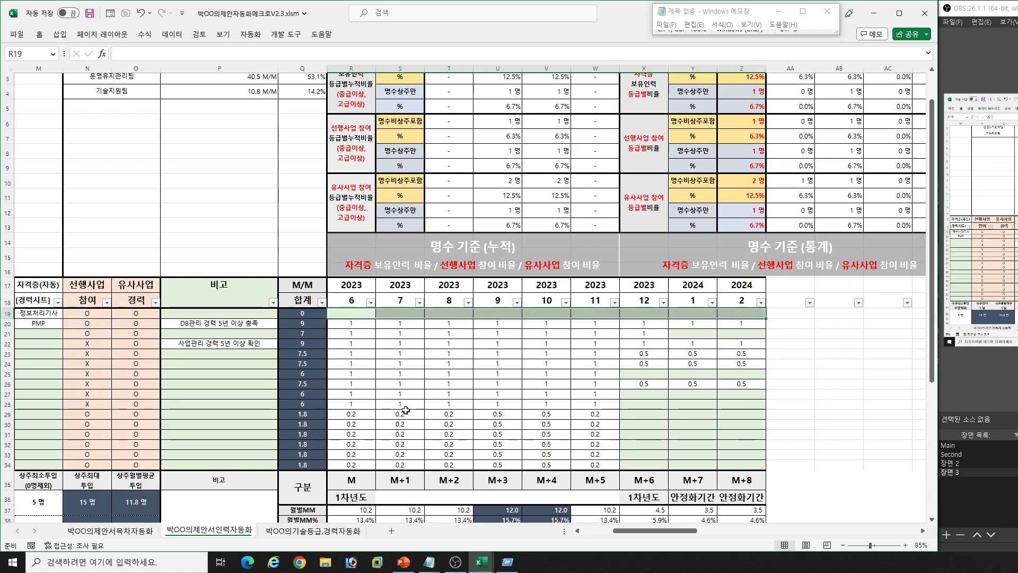
# - Examine the September and October 2023 allocations, first for rows 29 to 34, and again for rows 20 to 34
pyautogui.click(368, 416)
pyautogui.press('Left')
pyautogui.press('Left')
pyautogui.press('Left')
pyautogui.press('Left')
pyautogui.press('Left')
pyautogui.press('Left')
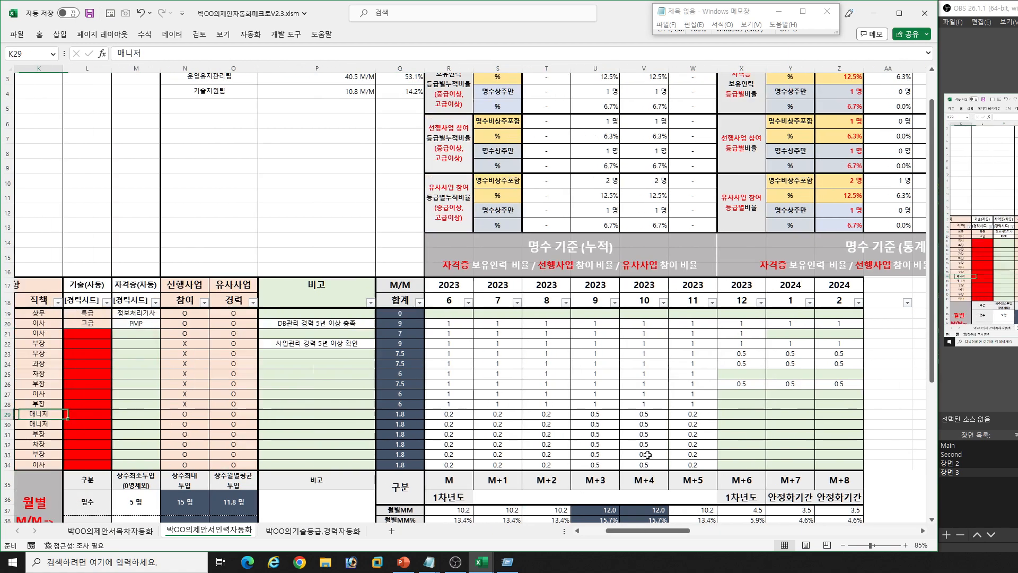
pyautogui.press('Right')
pyautogui.press('Right')
pyautogui.press('Right')
pyautogui.press('Right')
pyautogui.press('Right')
pyautogui.press('Right')
pyautogui.press('Right')
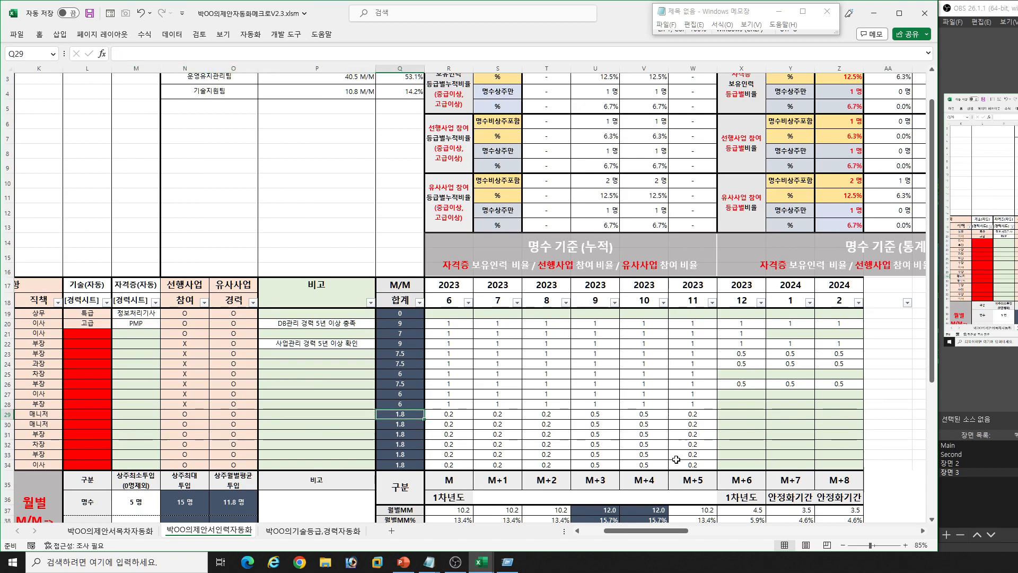
pyautogui.press('Right')
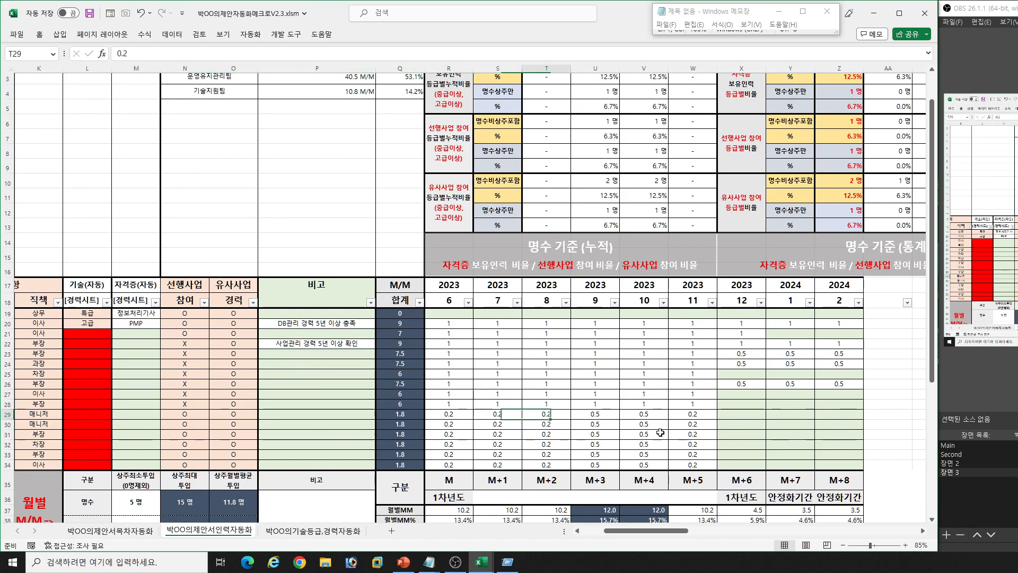
pyautogui.moveTo(589, 412); pyautogui.dragTo(645, 463)
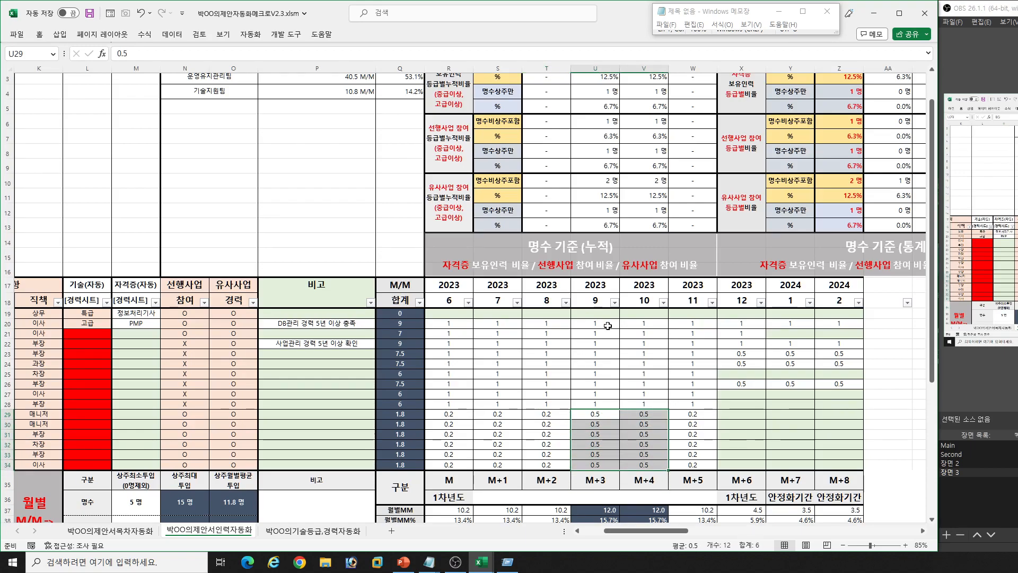
pyautogui.moveTo(592, 323); pyautogui.dragTo(631, 465)
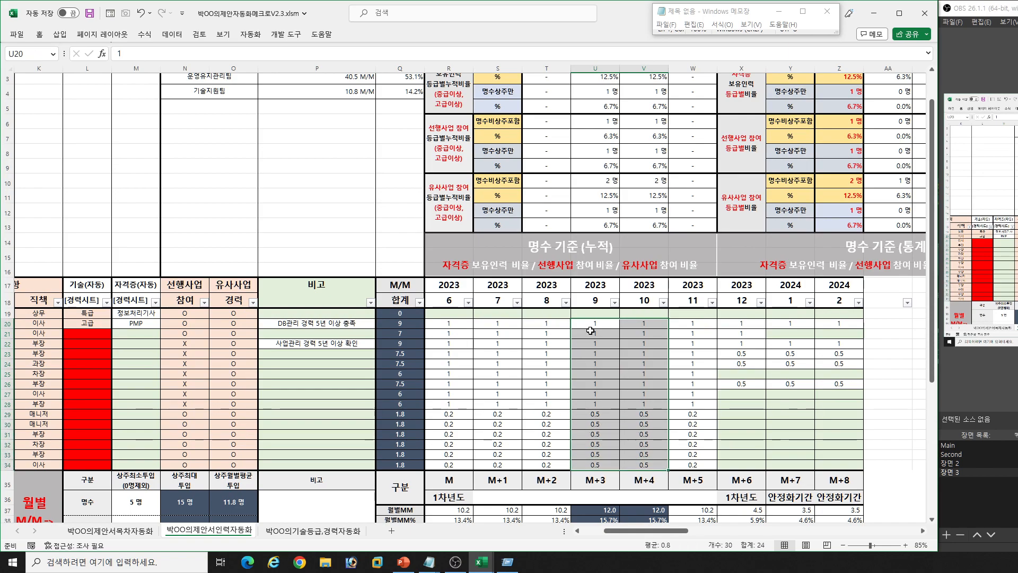
pyautogui.moveTo(592, 324); pyautogui.dragTo(650, 466)
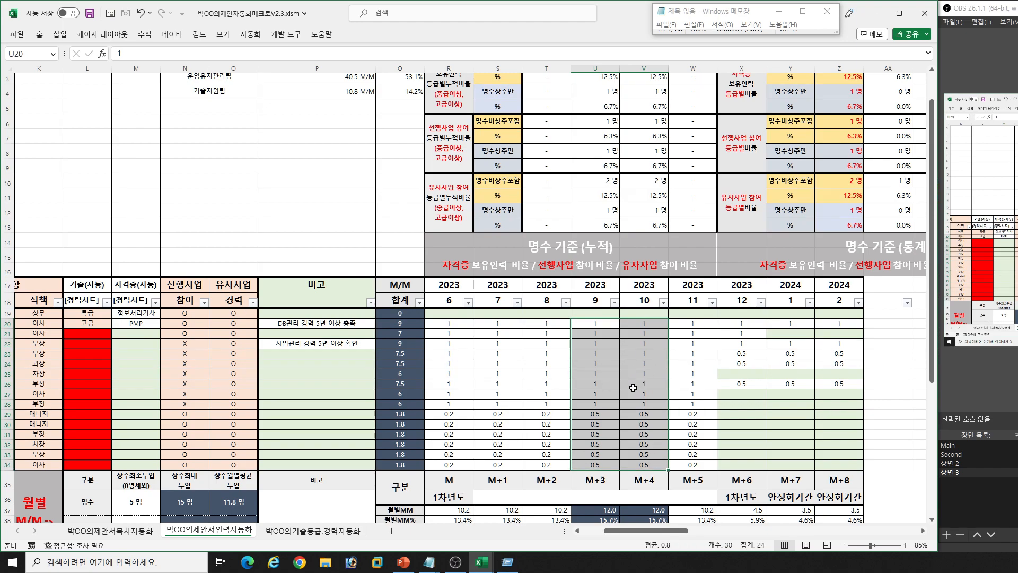
# - Review the 월별MM, 월별MM% and 월별명수 rows for M+3 and M+4, and return to the start of row 35
pyautogui.click(686, 393)
pyautogui.scroll(-1, 686, 393)
pyautogui.click(606, 470)
pyautogui.moveTo(606, 469); pyautogui.dragTo(636, 470)
pyautogui.click(604, 482)
pyautogui.click(658, 479)
pyautogui.click(597, 489)
pyautogui.hotkey('ctrl', 'Left')
pyautogui.hotkey('ctrl', 'Left')
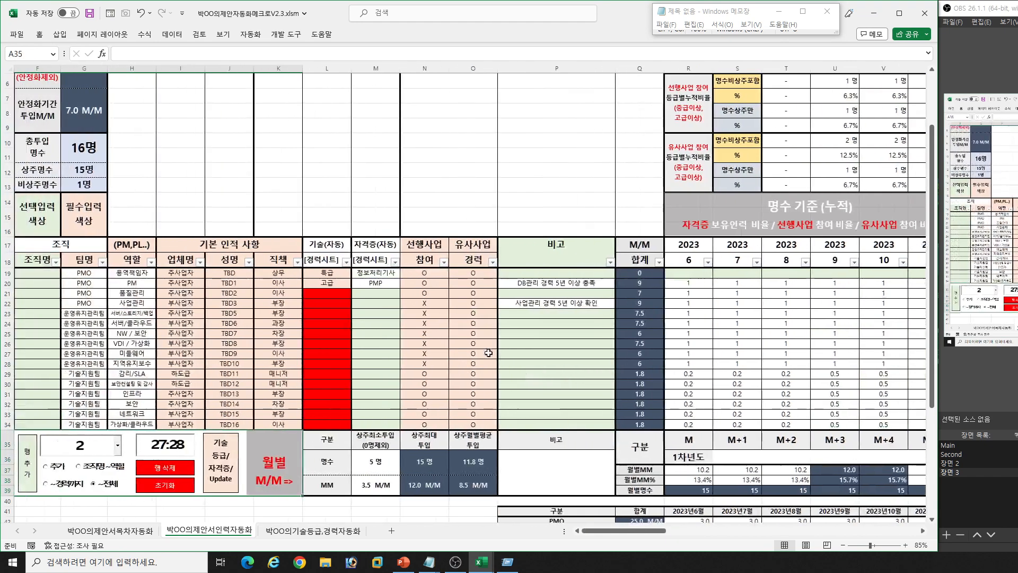
# - Examine the 총MM, 사업기간 and 안정화기간 투입M/M, and the 총투입, 상주 and 비상주 headcount summaries
pyautogui.scroll(2, 353, 300)
pyautogui.click(104, 122)
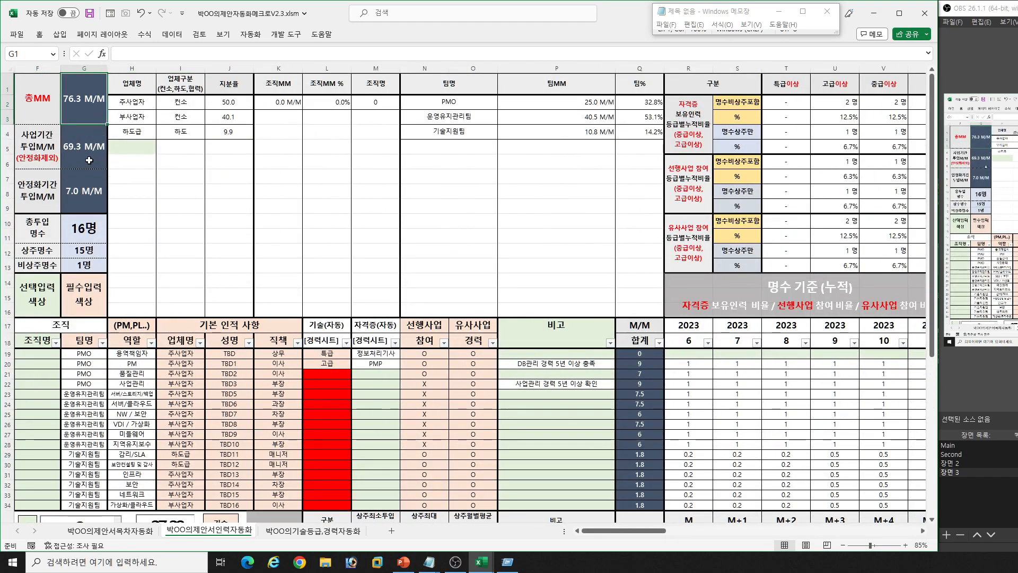
pyautogui.moveTo(19, 142); pyautogui.dragTo(69, 143)
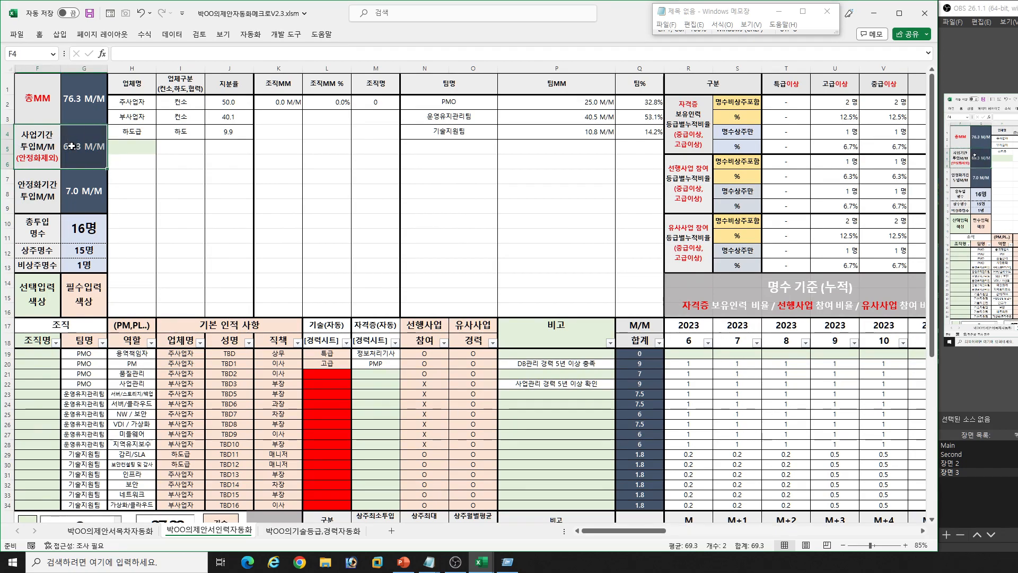
pyautogui.click(82, 195)
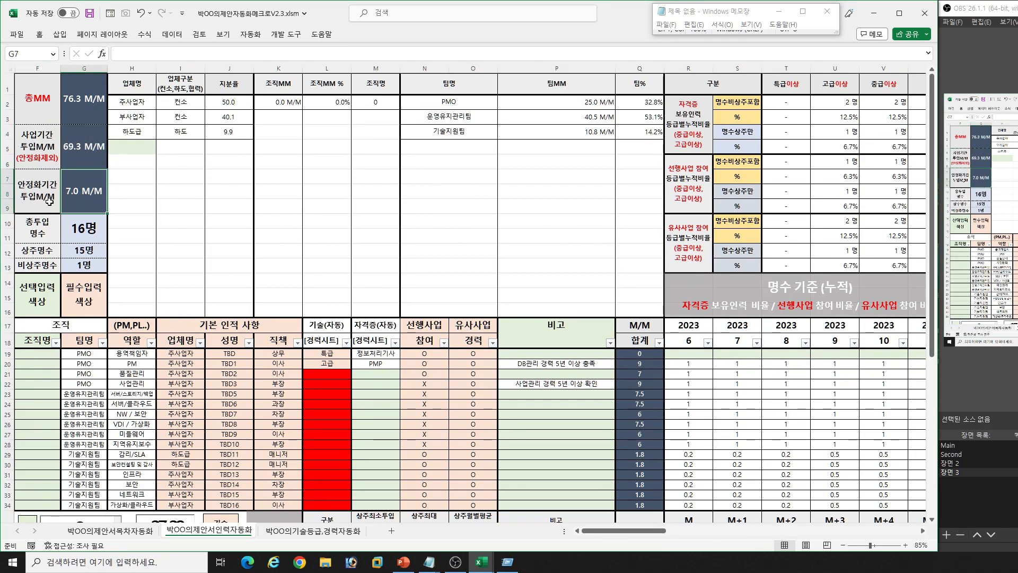
pyautogui.click(171, 243)
pyautogui.moveTo(45, 230); pyautogui.dragTo(89, 254)
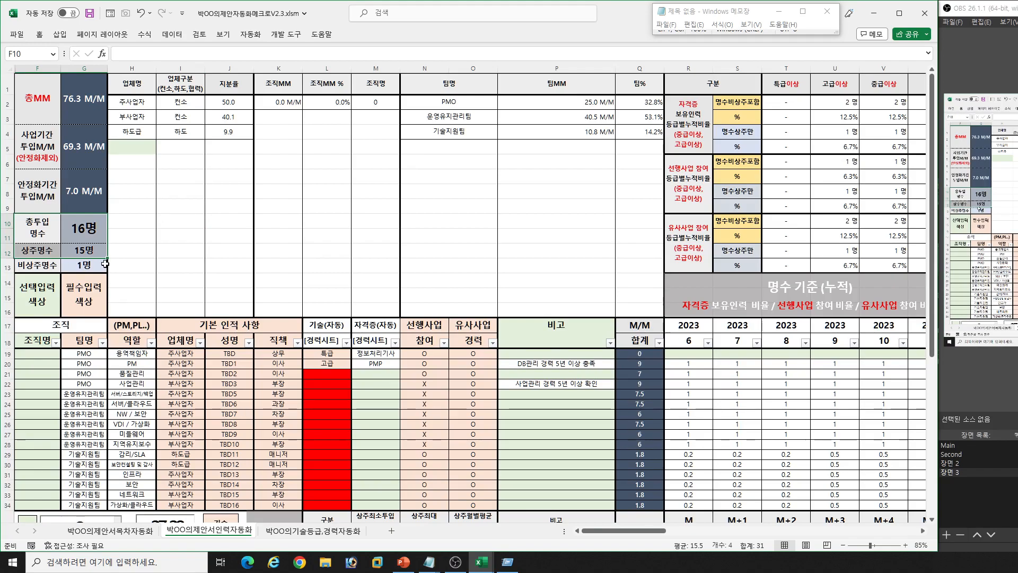
pyautogui.click(39, 266)
pyautogui.click(73, 263)
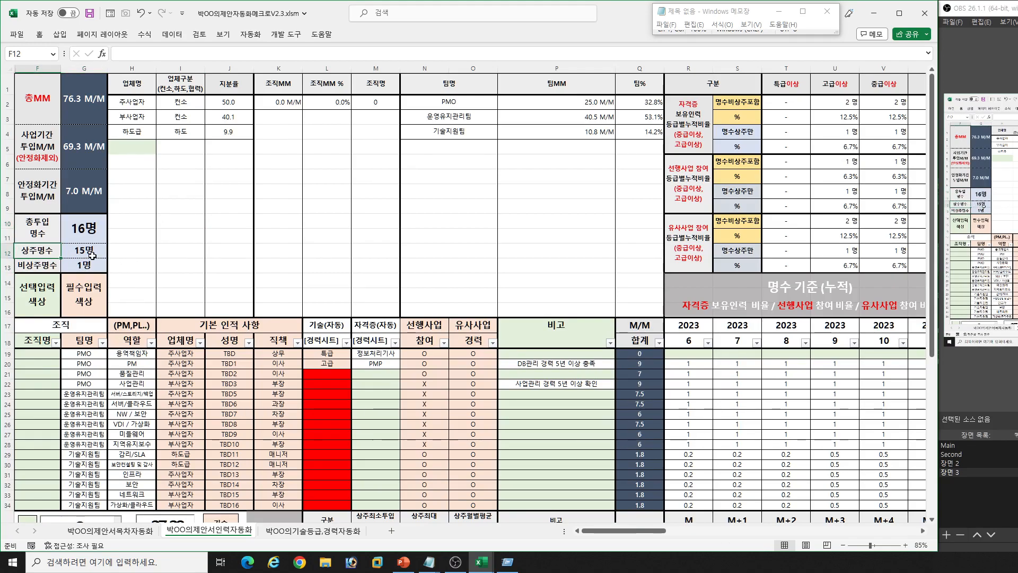
# - Examine the 명수 기준 누적 and 통계 ratio tables above the monthly columns, ending at the 2024-2 header
pyautogui.click(711, 383)
pyautogui.press('Right')
pyautogui.press('Right')
pyautogui.press('Right')
pyautogui.press('Right')
pyautogui.press('Right')
pyautogui.press('Right')
pyautogui.press('Right')
pyautogui.press('Right')
pyautogui.press('Right')
pyautogui.press('Right')
pyautogui.press('Right')
pyautogui.press('Right')
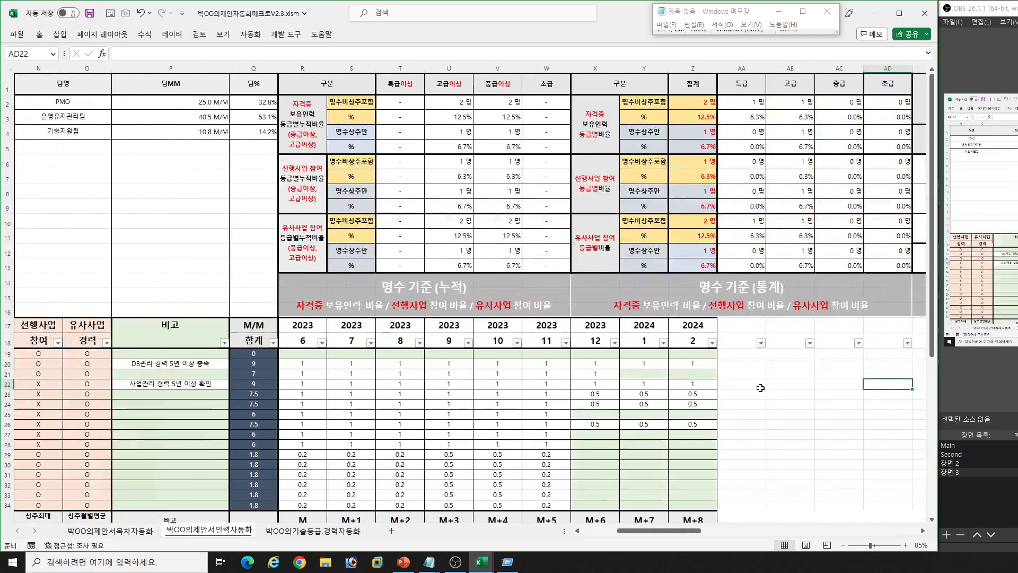
pyautogui.click(694, 334)
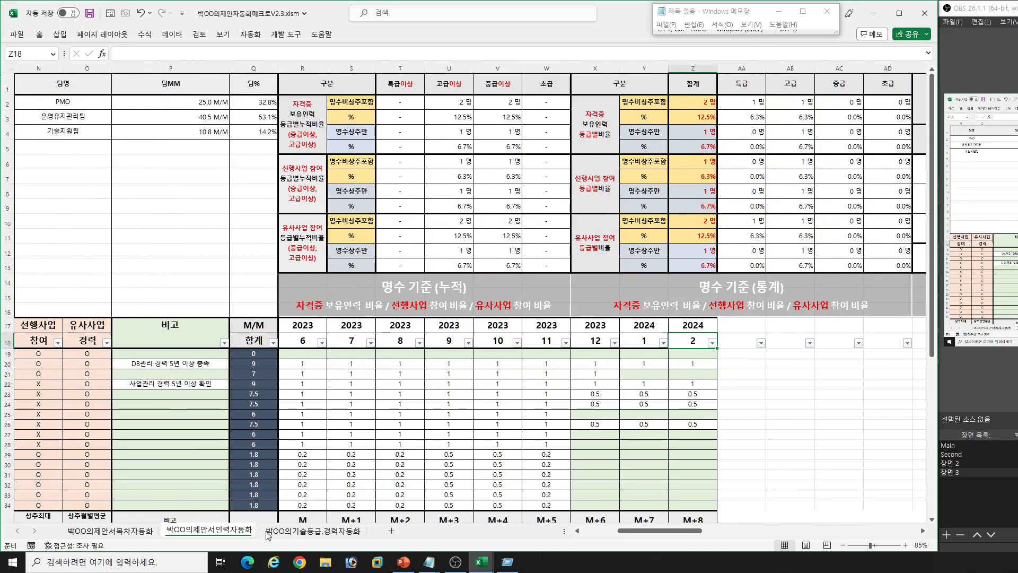
# - Compare the 제안 기간 dates on the 박OO의제안서목차자동화 sheet with the monthly column headers on the staffing sheet, ending beside the 2024-2 header
pyautogui.click(127, 532)
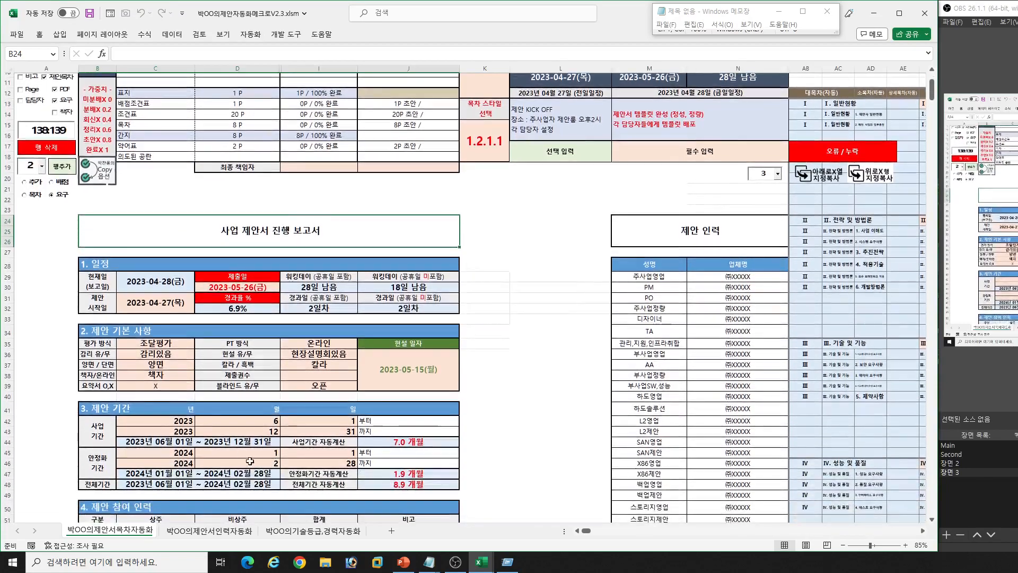
pyautogui.moveTo(151, 424); pyautogui.dragTo(323, 453)
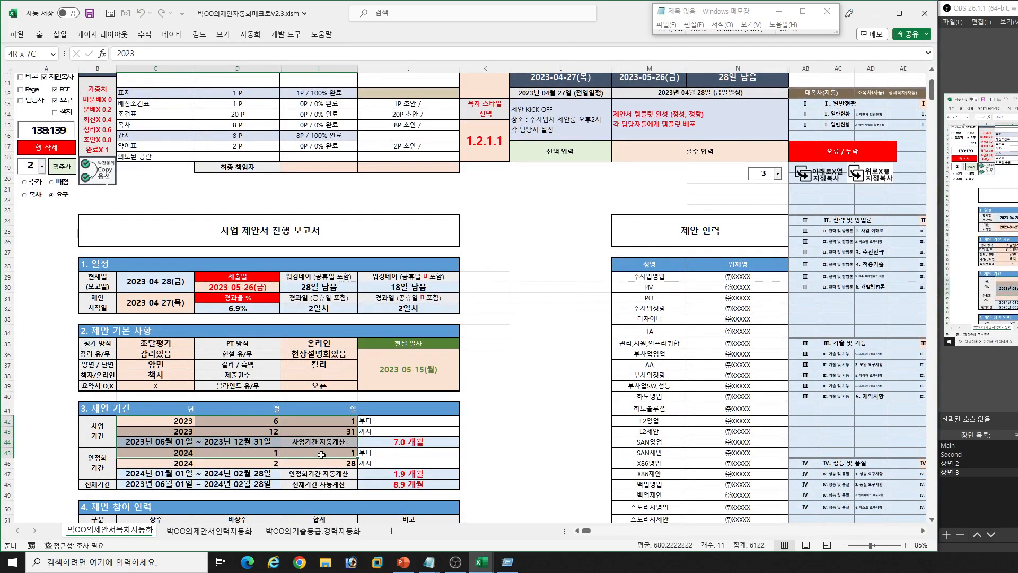
pyautogui.click(190, 532)
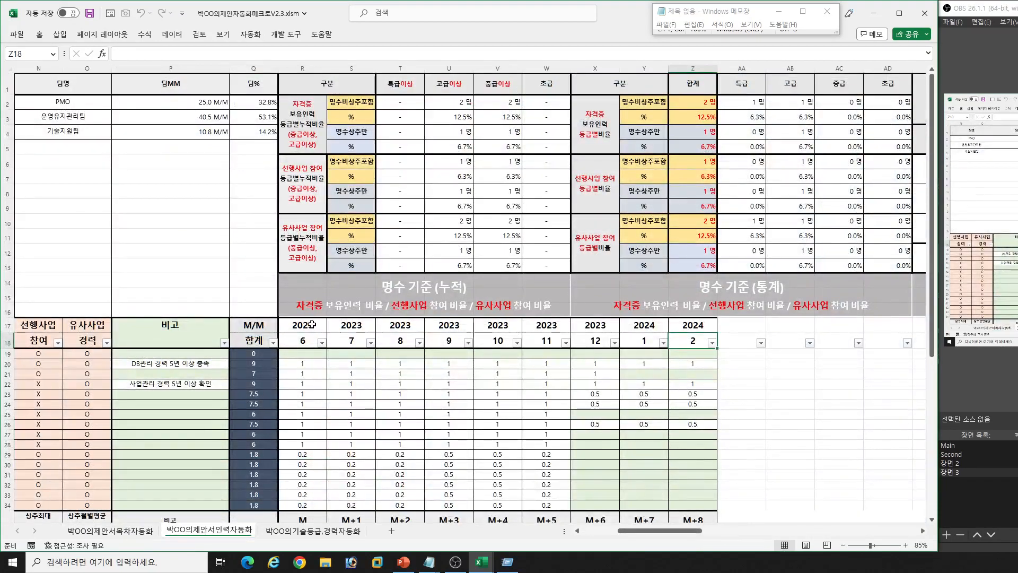
pyautogui.click(731, 341)
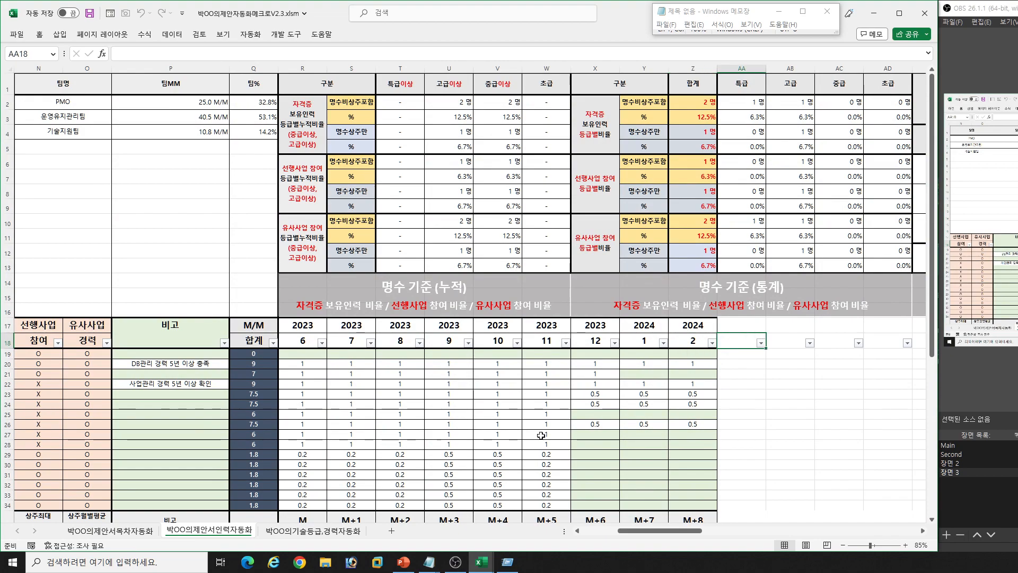
# - Set the 안정화기간 end date to month 3, day 30 of 2024 on the 박OO의제안서목차자동화 sheet
pyautogui.click(148, 531)
pyautogui.click(271, 466)
pyautogui.write('3')
pyautogui.press('Tab')
pyautogui.write('3')
pyautogui.press('Return')
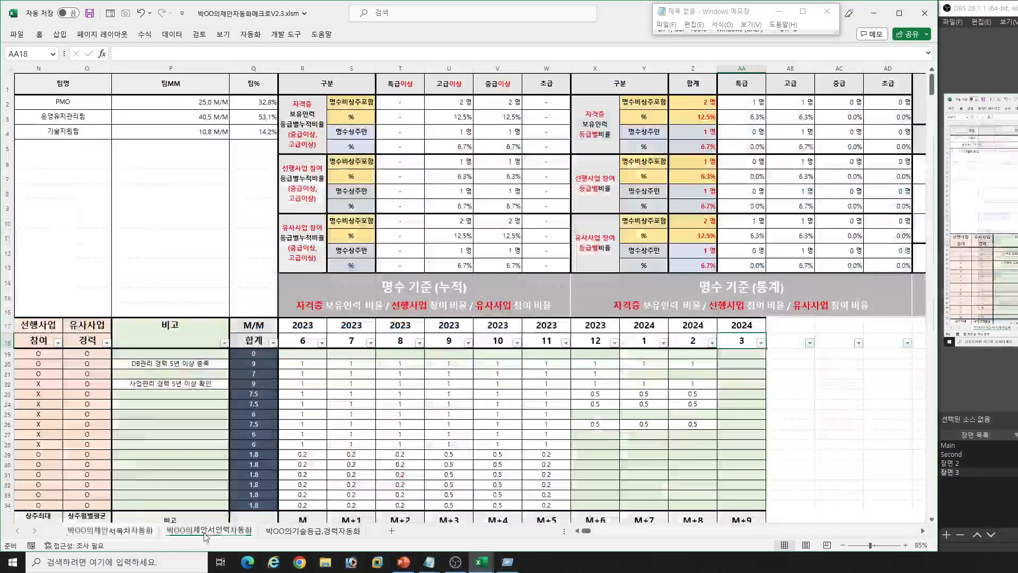
# - Enter an allocation of 1 in the staffing sheet's 2024-3 column for rows 20 and 22 to 24, and check the monthly summaries
pyautogui.click(207, 530)
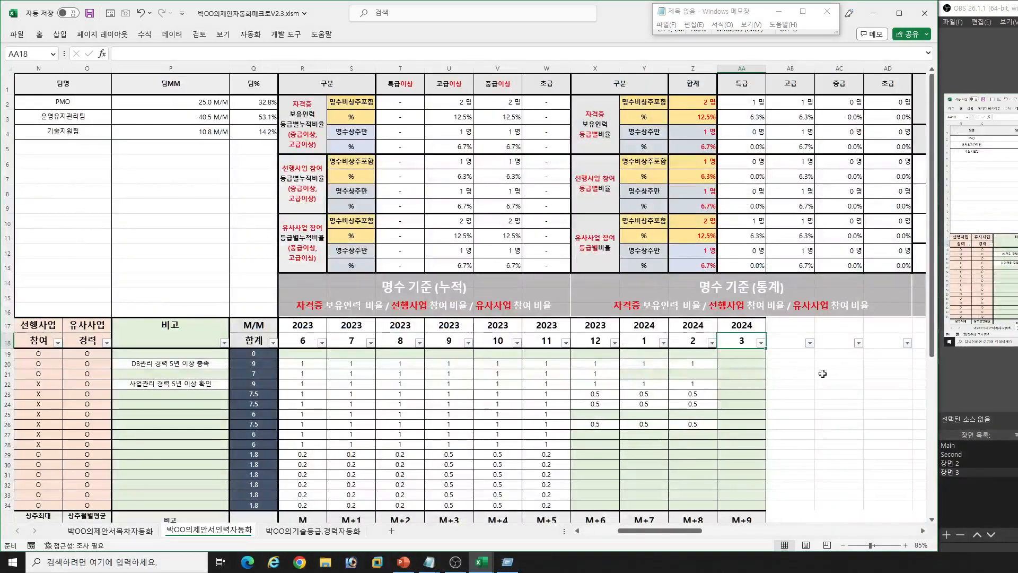
pyautogui.click(746, 363)
pyautogui.write('1')
pyautogui.press('Return')
pyautogui.press('Return')
pyautogui.hotkey('shift', 'Down')
pyautogui.hotkey('shift', 'Down')
pyautogui.write('1')
pyautogui.hotkey('ctrl', 'Return')
pyautogui.scroll(-1, 716, 423)
pyautogui.scroll(-3, 715, 423)
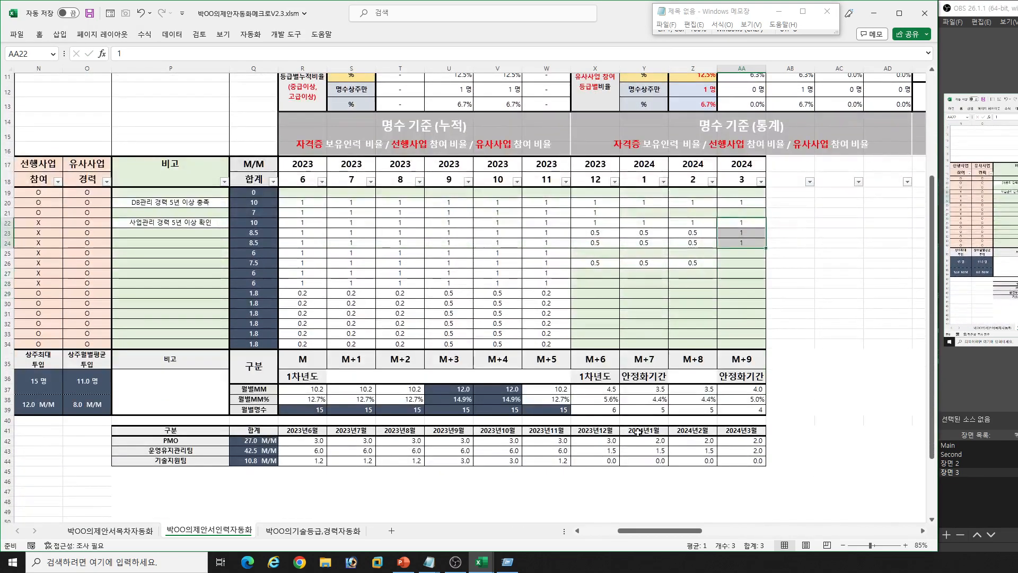
pyautogui.scroll(4, 602, 429)
# - Examine the 자격증 보유인력 and 선행사업 참여 cumulative ratios by grade in the 명수 기준 (누적) tables
pyautogui.click(401, 404)
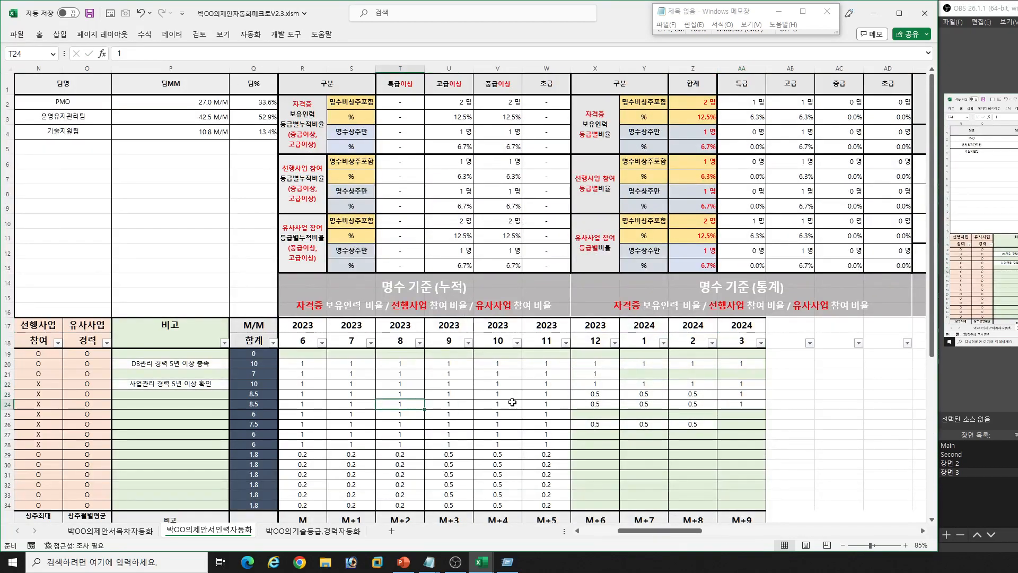
pyautogui.moveTo(297, 125); pyautogui.dragTo(537, 115)
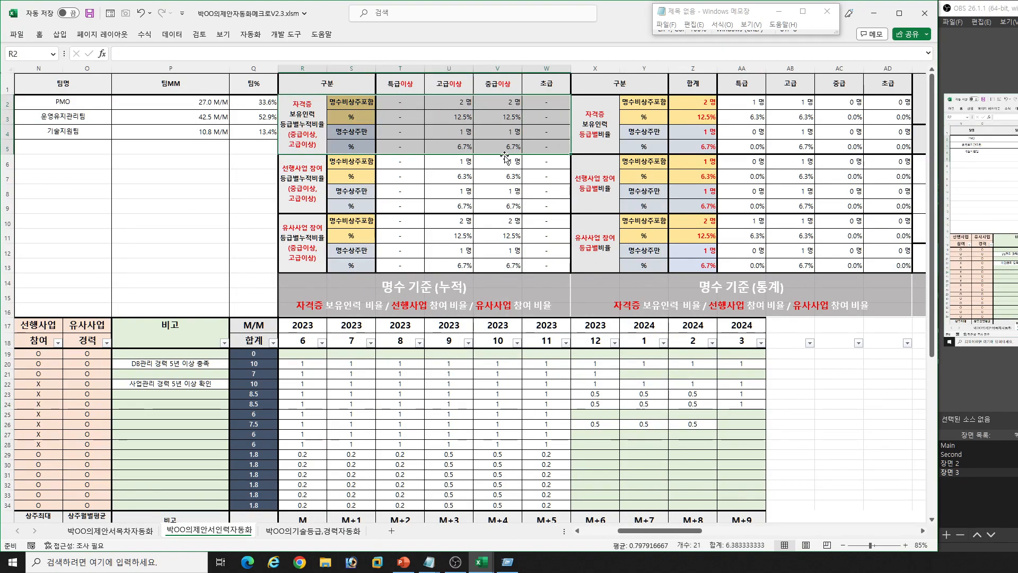
pyautogui.click(443, 203)
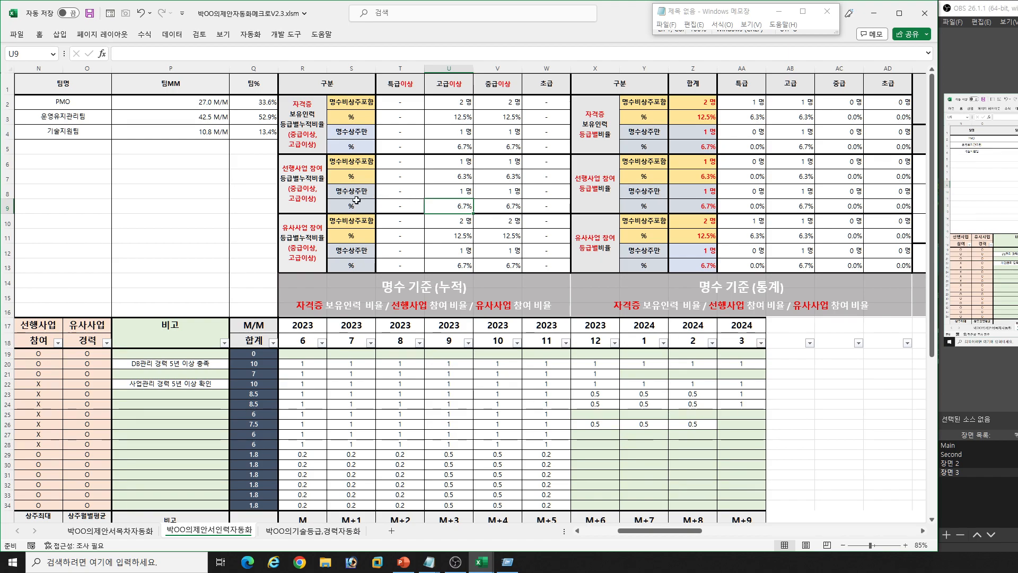
pyautogui.moveTo(309, 158); pyautogui.dragTo(498, 207)
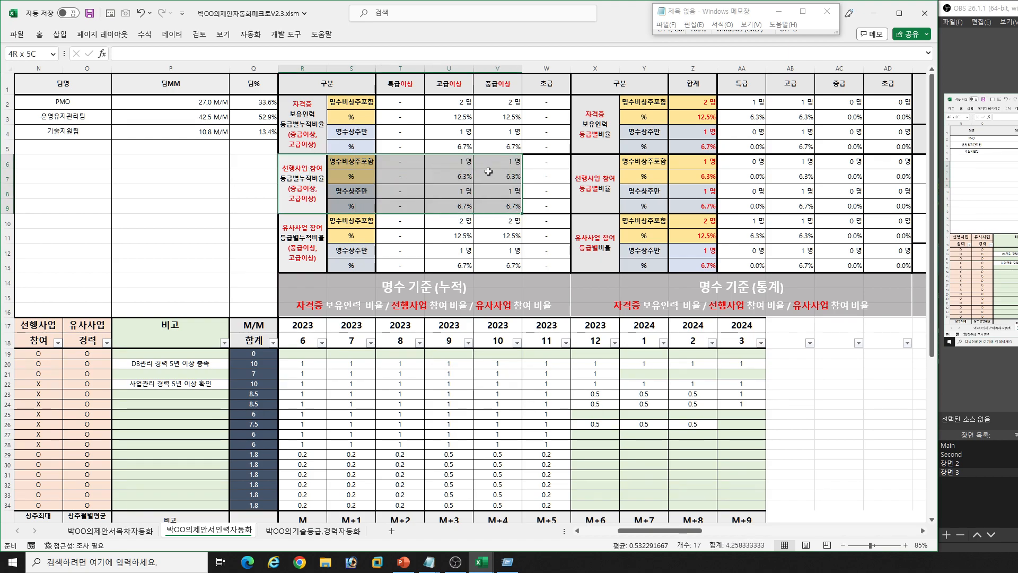
# - Examine the 명수 기준 (통계, 비상주 포함) table, comparing the 목표 지분율 with the 컨소, 하도 and 협력 headcount ratios
pyautogui.click(735, 196)
pyautogui.press('Right')
pyautogui.press('Right')
pyautogui.press('Right')
pyautogui.press('Right')
pyautogui.press('Right')
pyautogui.press('Right')
pyautogui.press('Right')
pyautogui.press('Right')
pyautogui.press('Right')
pyautogui.press('Right')
pyautogui.press('Right')
pyautogui.press('Right')
pyautogui.press('Right')
pyautogui.press('Right')
pyautogui.press('Right')
pyautogui.press('Right')
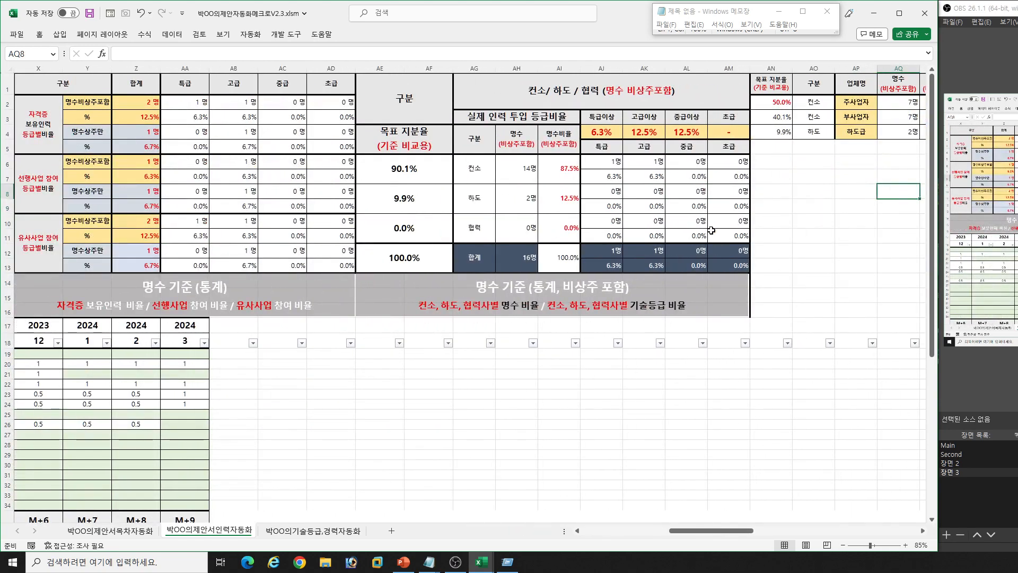
pyautogui.click(633, 180)
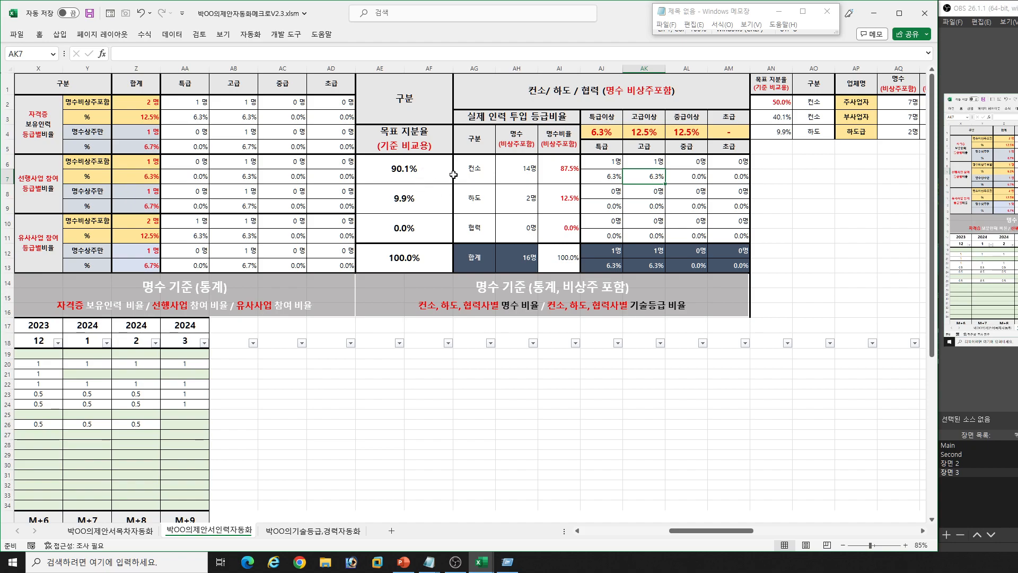
pyautogui.moveTo(431, 172); pyautogui.dragTo(547, 228)
pyautogui.click(658, 190)
# - Examine the 명수 기준 (통계, 상주만) table's 특급이상, 고급이상 and 중급이상 ratios and its 컨소, 하도 and 협력 rows
pyautogui.press('Right')
pyautogui.press('Right')
pyautogui.press('Right')
pyautogui.press('Right')
pyautogui.press('Right')
pyautogui.press('Right')
pyautogui.press('Right')
pyautogui.press('Right')
pyautogui.press('Right')
pyautogui.press('Right')
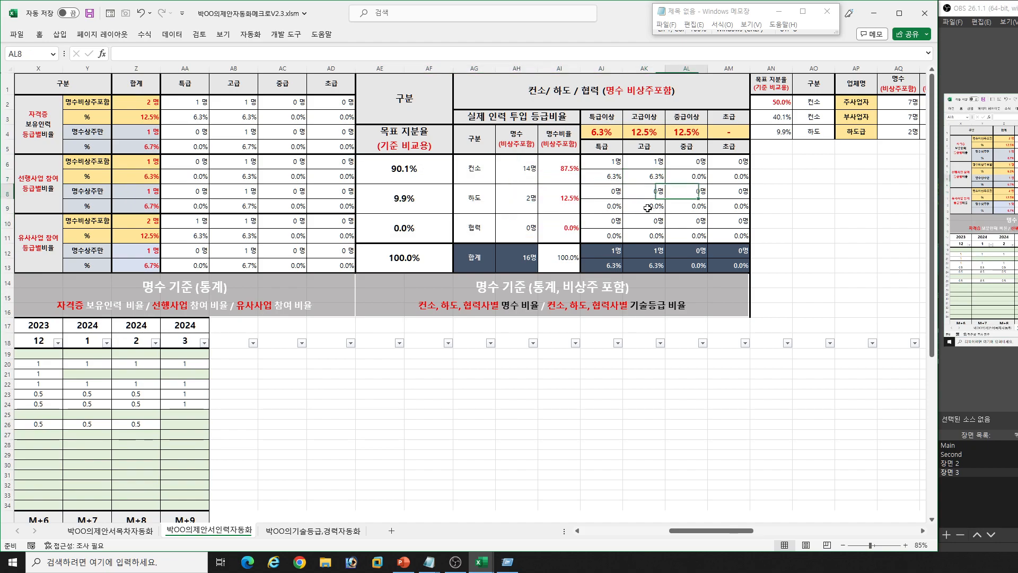
pyautogui.press('Right')
pyautogui.press('Right')
pyautogui.press('Right')
pyautogui.press('Right')
pyautogui.press('Right')
pyautogui.press('Right')
pyautogui.press('Right')
pyautogui.press('Right')
pyautogui.press('Right')
pyautogui.press('Right')
pyautogui.press('Right')
pyautogui.press('Right')
pyautogui.press('Right')
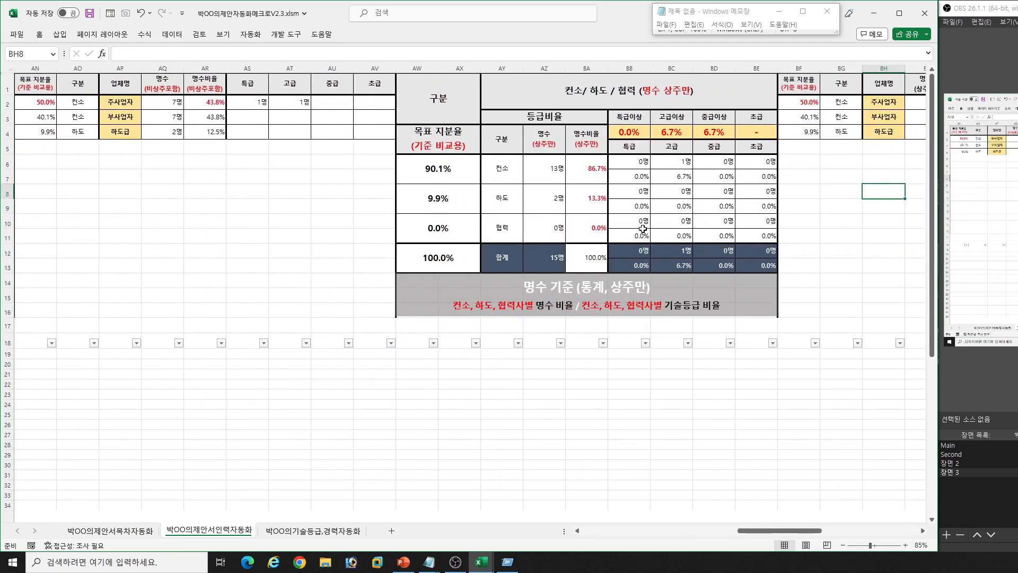
pyautogui.click(626, 132)
pyautogui.click(673, 134)
pyautogui.click(716, 133)
pyautogui.moveTo(502, 171); pyautogui.dragTo(749, 234)
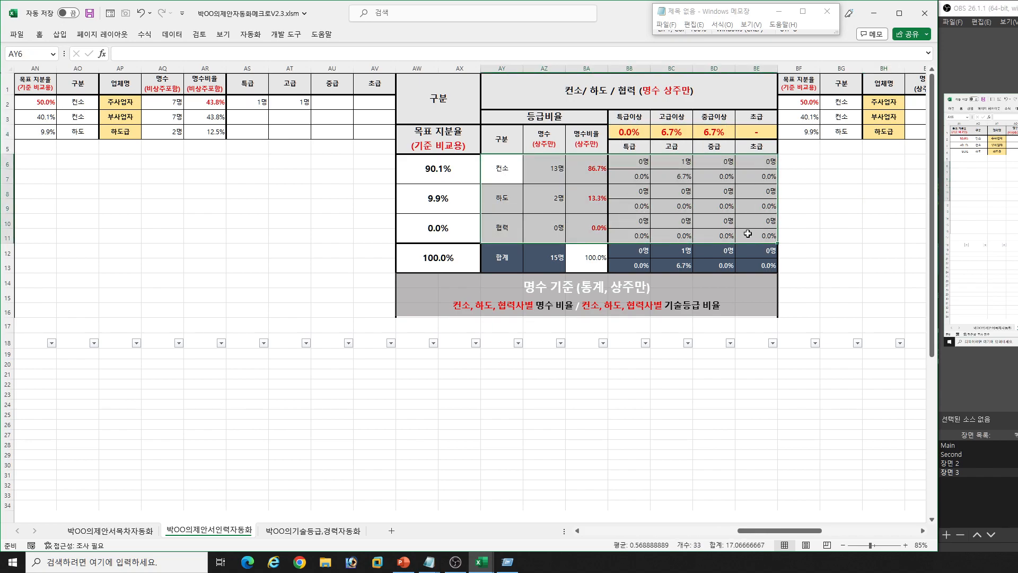
pyautogui.click(579, 201)
pyautogui.press('Right')
pyautogui.press('Right')
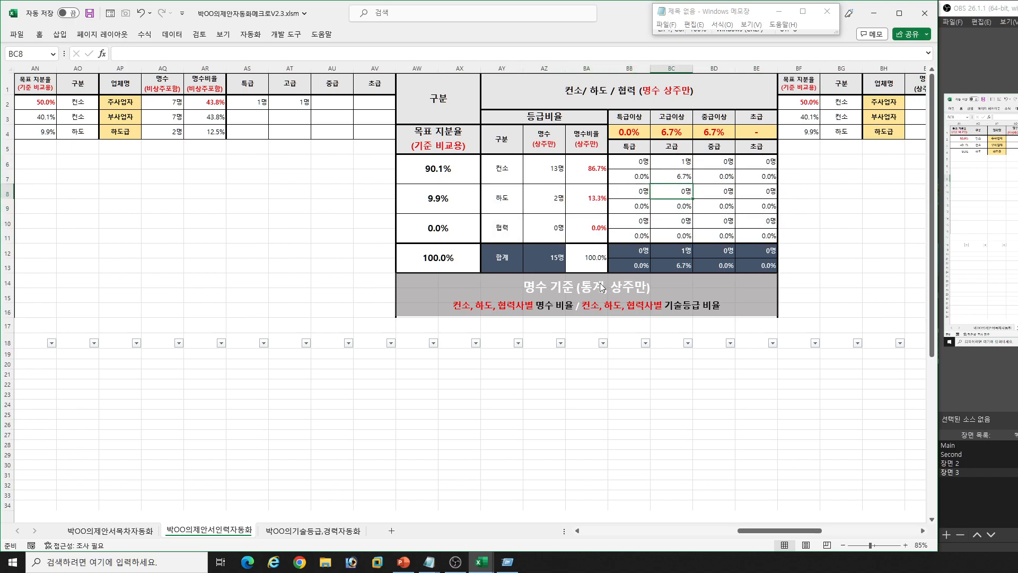
# - Examine the M/M 기준 (통계) table's 컨소, 하도 and 협력 rows and the adjacent M/M shares per company
pyautogui.click(802, 240)
pyautogui.press('Right')
pyautogui.press('Right')
pyautogui.press('Right')
pyautogui.press('Right')
pyautogui.press('Right')
pyautogui.press('Right')
pyautogui.press('Right')
pyautogui.press('Right')
pyautogui.press('Right')
pyautogui.press('Right')
pyautogui.press('Right')
pyautogui.press('Right')
pyautogui.press('Right')
pyautogui.press('Right')
pyautogui.press('Right')
pyautogui.press('Right')
pyautogui.press('Right')
pyautogui.press('Right')
pyautogui.press('Right')
pyautogui.press('Right')
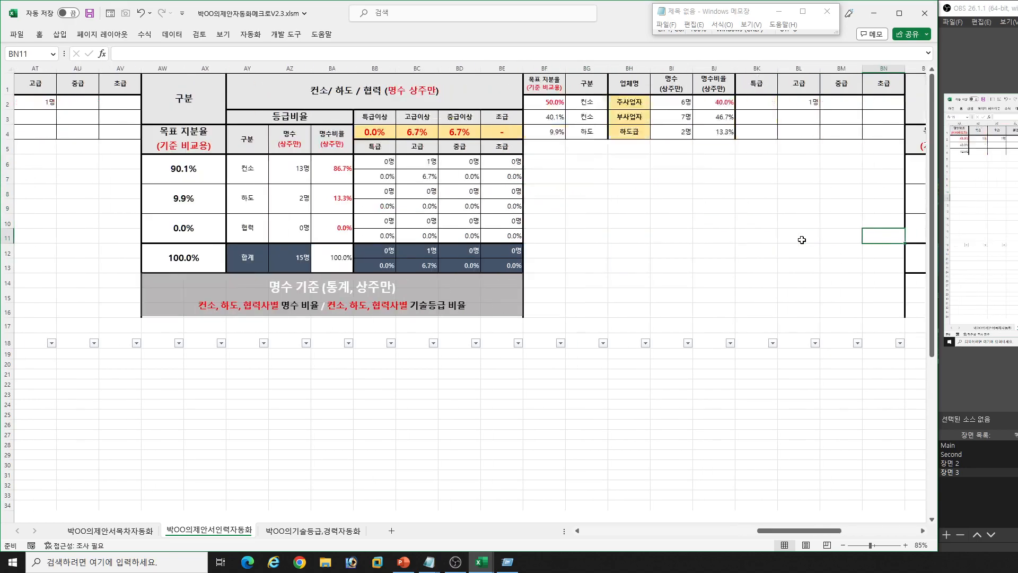
pyautogui.moveTo(497, 169); pyautogui.dragTo(755, 236)
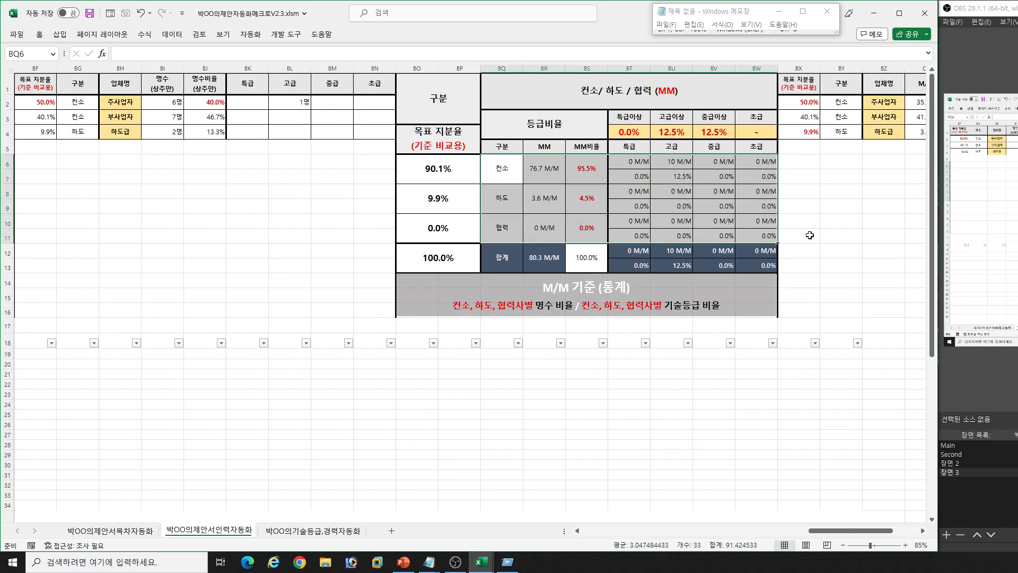
pyautogui.click(800, 227)
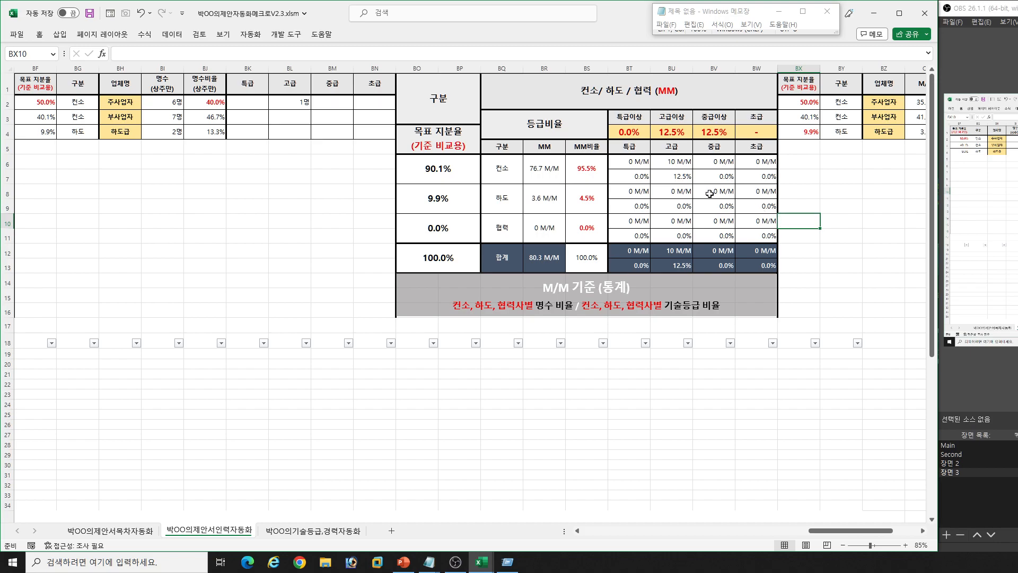
pyautogui.press('Up')
pyautogui.press('Right')
pyautogui.press('Right')
pyautogui.press('Right')
pyautogui.press('Right')
pyautogui.press('Right')
pyautogui.press('Right')
pyautogui.press('Right')
pyautogui.press('Right')
pyautogui.press('Right')
pyautogui.press('Right')
pyautogui.press('Left')
pyautogui.press('Left')
pyautogui.press('Left')
pyautogui.press('Left')
pyautogui.press('Left')
pyautogui.press('Left')
pyautogui.press('Left')
pyautogui.press('Left')
pyautogui.press('Left')
pyautogui.press('Left')
pyautogui.press('Left')
pyautogui.press('Left')
pyautogui.press('Left')
pyautogui.press('Left')
pyautogui.press('Left')
pyautogui.press('Left')
pyautogui.press('Left')
pyautogui.press('Left')
pyautogui.press('Left')
pyautogui.press('Left')
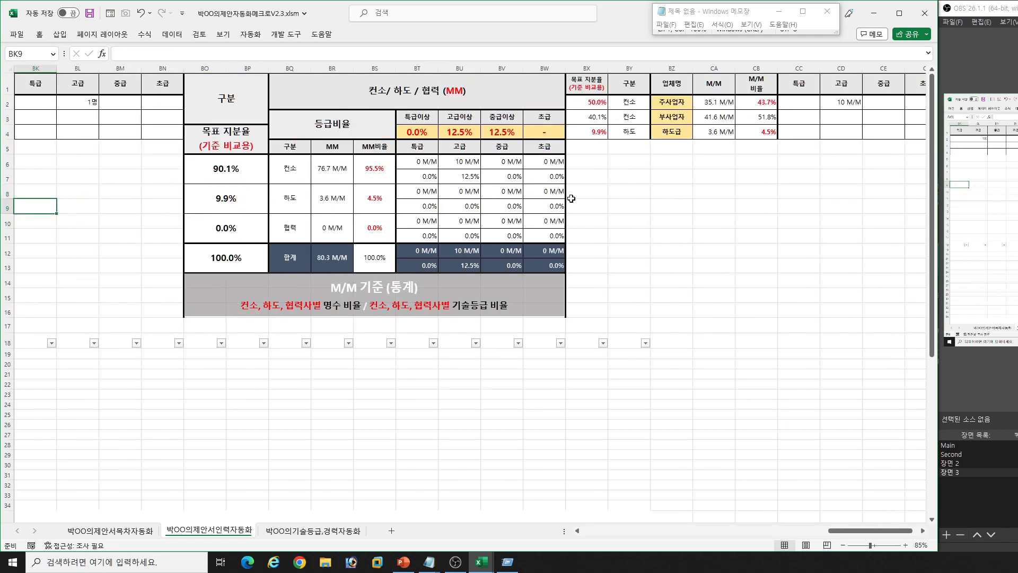
# - Examine the 고급이상 ratio and the 컨소 row's 고급 M/M and percentage in the M/M 기준 (통계) table
pyautogui.click(526, 208)
pyautogui.press('Left')
pyautogui.press('Left')
pyautogui.press('Left')
pyautogui.press('Left')
pyautogui.click(463, 131)
pyautogui.moveTo(455, 162); pyautogui.dragTo(476, 181)
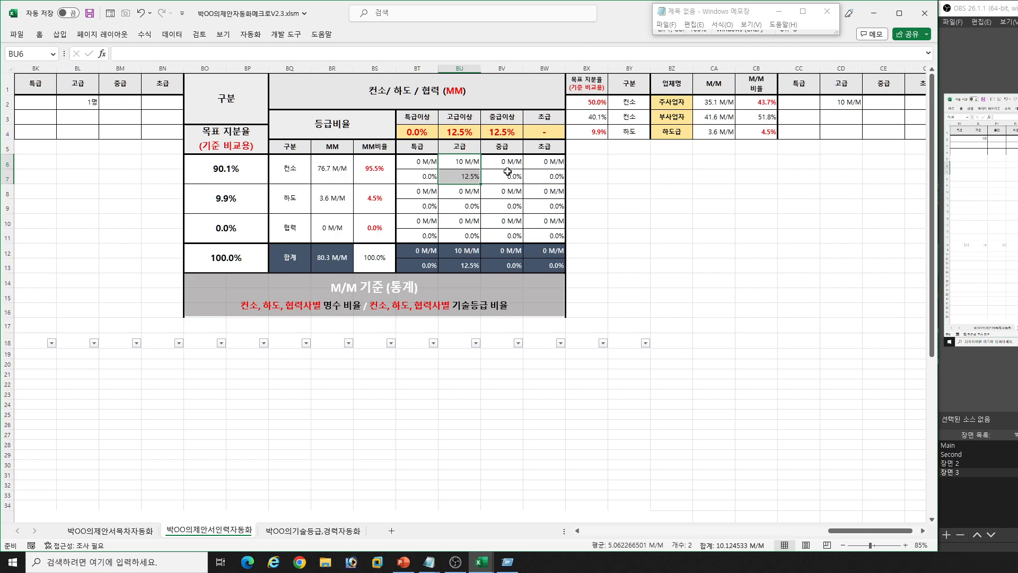
# - Return to the staffing roster and examine its 기술, 자격증, 기본 인적 사항, 선행사업 참여 and 유사사업 경력 columns
pyautogui.click(600, 238)
pyautogui.press('Left')
pyautogui.press('Left')
pyautogui.press('Left')
pyautogui.press('Left')
pyautogui.press('Left')
pyautogui.press('Left')
pyautogui.press('Left')
pyautogui.press('Left')
pyautogui.press('Left')
pyautogui.press('Left')
pyautogui.press('Left')
pyautogui.press('Left')
pyautogui.press('Left')
pyautogui.press('Left')
pyautogui.press('Left')
pyautogui.press('Left')
pyautogui.press('Left')
pyautogui.press('Left')
pyautogui.press('Left')
pyautogui.press('Left')
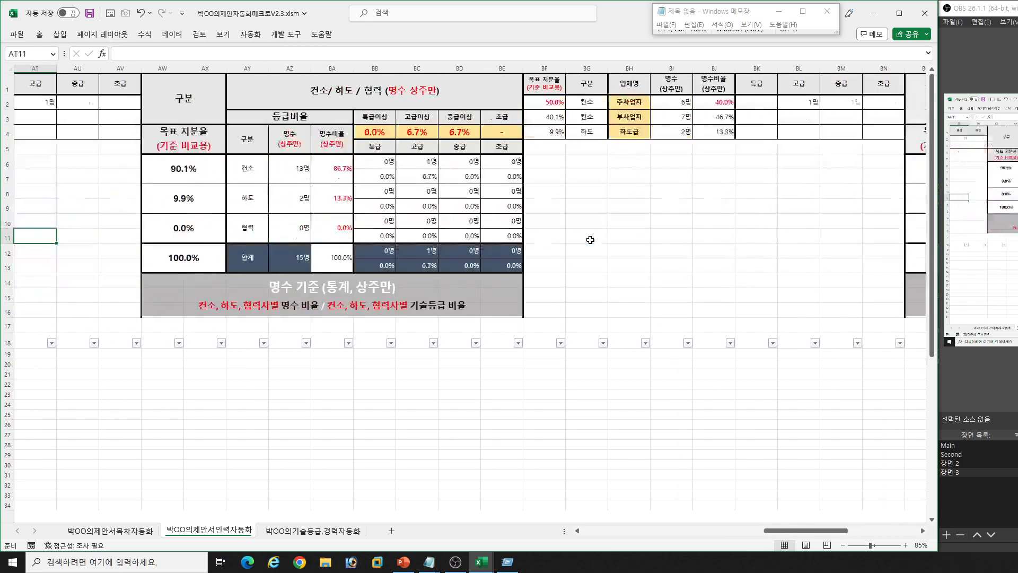
pyautogui.press('Left')
pyautogui.press('Left')
pyautogui.press('Left')
pyautogui.press('Left')
pyautogui.press('Left')
pyautogui.press('Left')
pyautogui.press('Left')
pyautogui.press('Left')
pyautogui.press('Left')
pyautogui.press('Left')
pyautogui.press('Left')
pyautogui.press('Left')
pyautogui.press('Left')
pyautogui.press('Left')
pyautogui.press('Left')
pyautogui.press('Left')
pyautogui.press('Left')
pyautogui.press('Left')
pyautogui.press('Left')
pyautogui.press('Left')
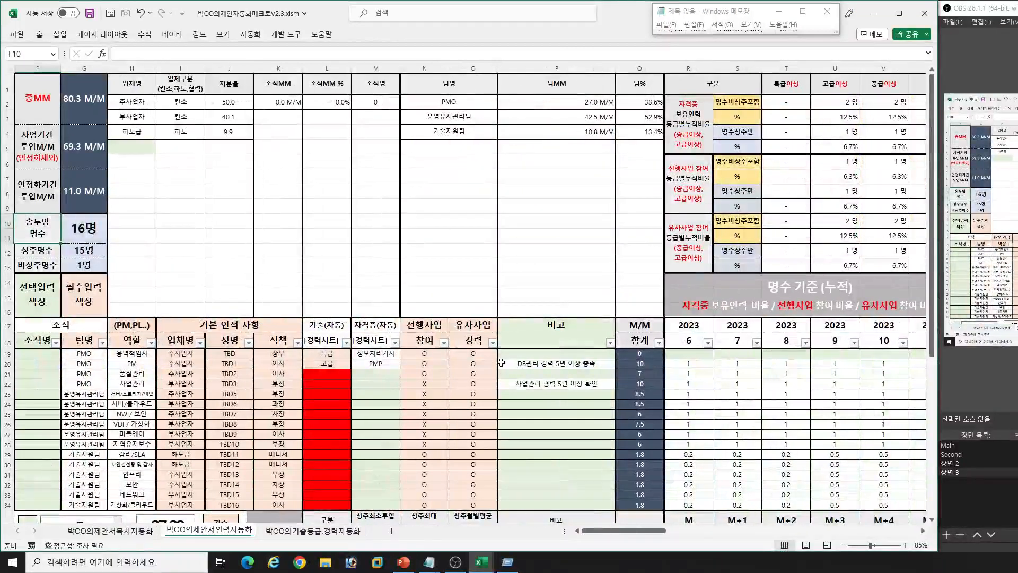
pyautogui.moveTo(359, 380); pyautogui.dragTo(378, 504)
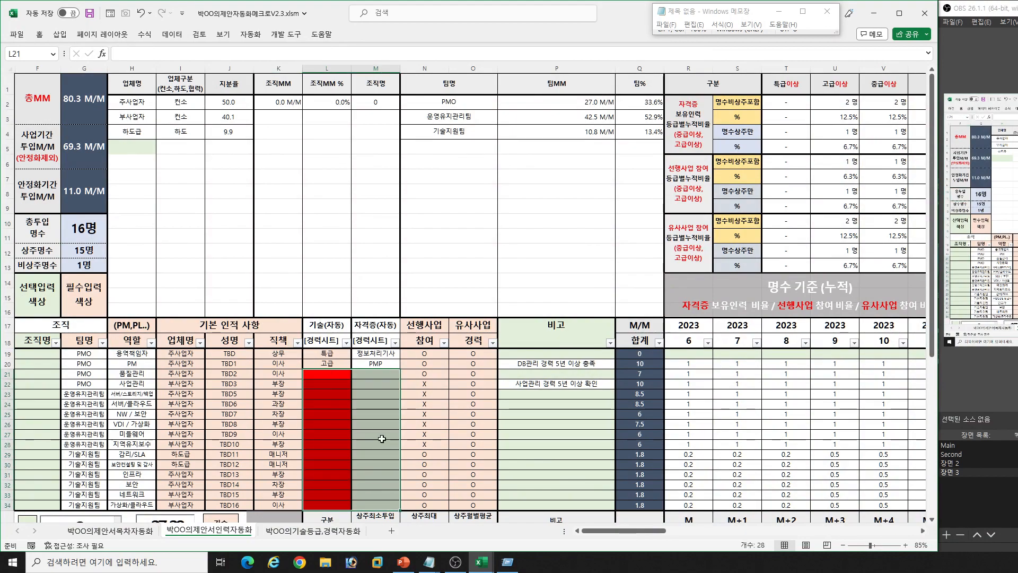
pyautogui.click(377, 276)
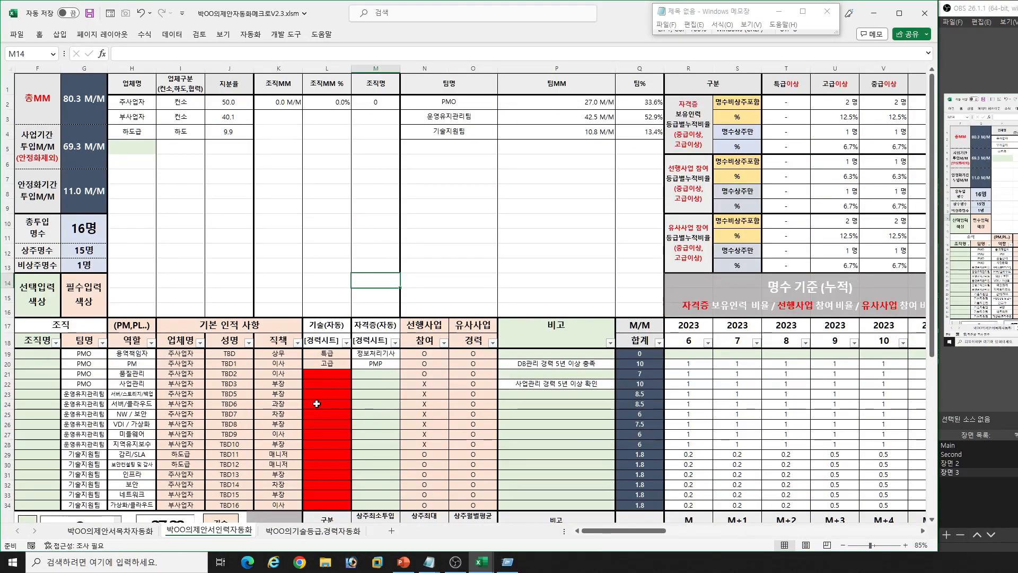
pyautogui.click(181, 354)
pyautogui.moveTo(180, 356); pyautogui.dragTo(288, 505)
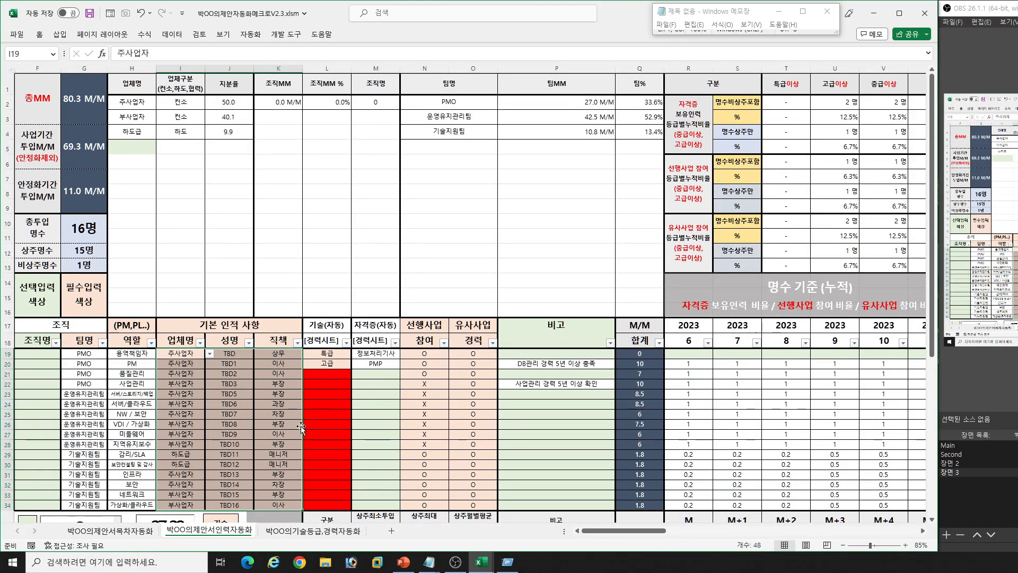
pyautogui.click(336, 353)
pyautogui.moveTo(438, 353); pyautogui.dragTo(474, 489)
pyautogui.scroll(-1, 555, 403)
pyautogui.click(702, 372)
pyautogui.press('Right')
pyautogui.press('Right')
pyautogui.press('Right')
pyautogui.press('Right')
pyautogui.press('Right')
pyautogui.press('Right')
pyautogui.press('Left')
pyautogui.press('Left')
pyautogui.press('Left')
pyautogui.press('Left')
pyautogui.press('Left')
pyautogui.press('Left')
pyautogui.press('Left')
pyautogui.press('Left')
pyautogui.press('Left')
pyautogui.press('Left')
pyautogui.press('Left')
pyautogui.press('Left')
pyautogui.press('Left')
pyautogui.press('Left')
pyautogui.press('Left')
pyautogui.press('Left')
pyautogui.press('Left')
pyautogui.press('Left')
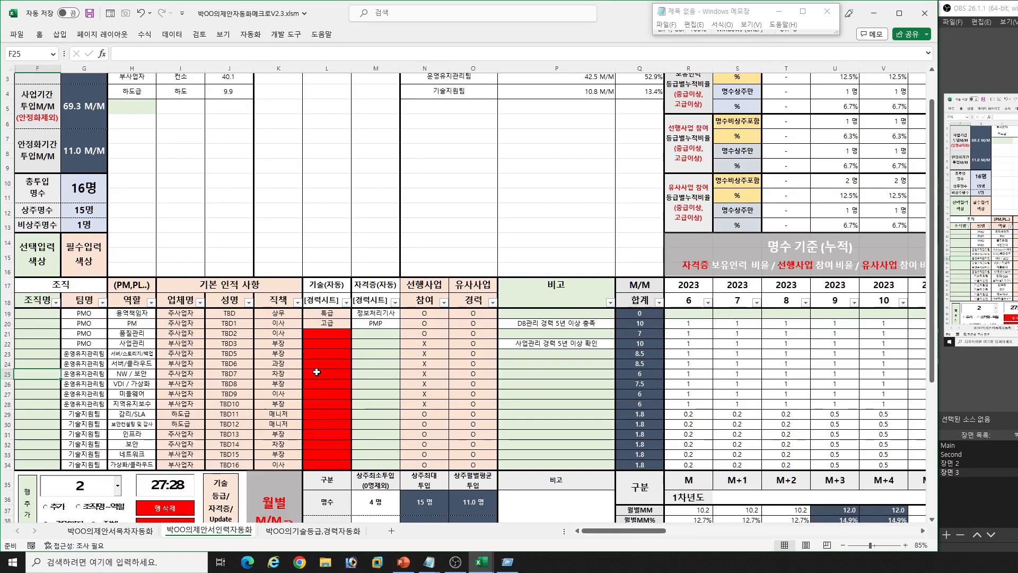
pyautogui.scroll(1, 316, 372)
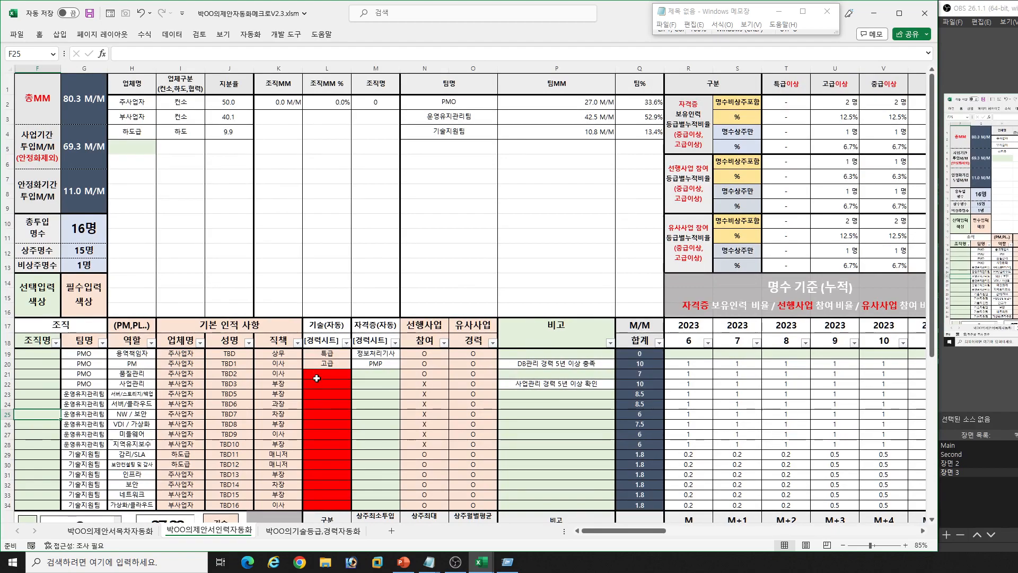
# - Switch to the 복사본 workbook's 박OO의기술등급,경력자동화 sheet and select the first 근무기간(시작) cell
pyautogui.click(336, 532)
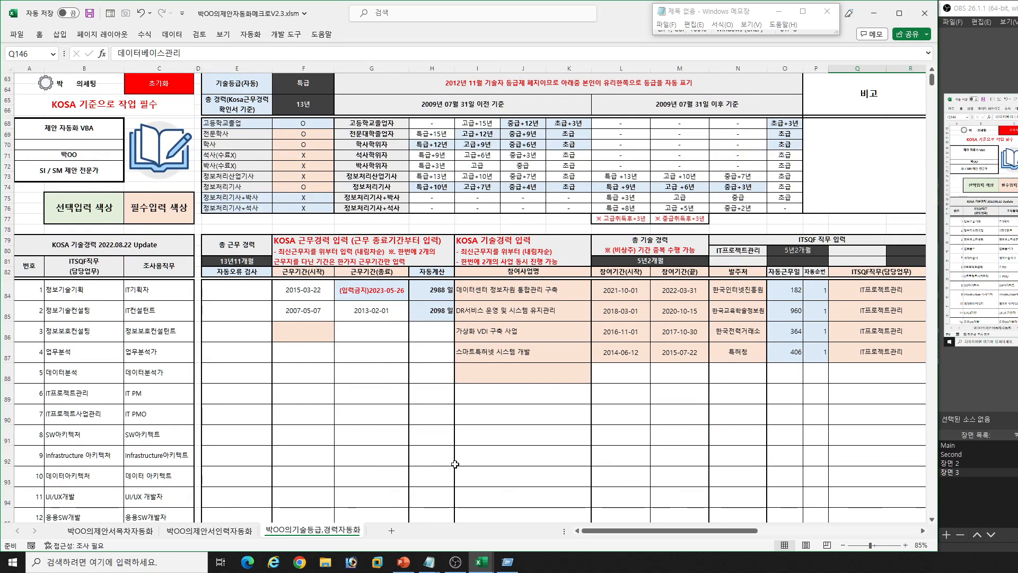
pyautogui.click(482, 563)
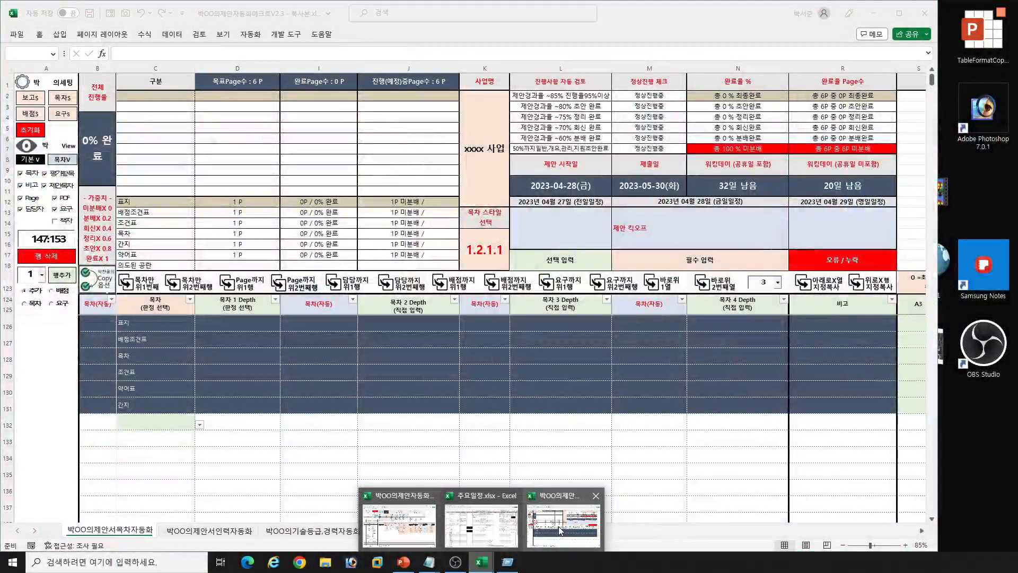
pyautogui.click(582, 528)
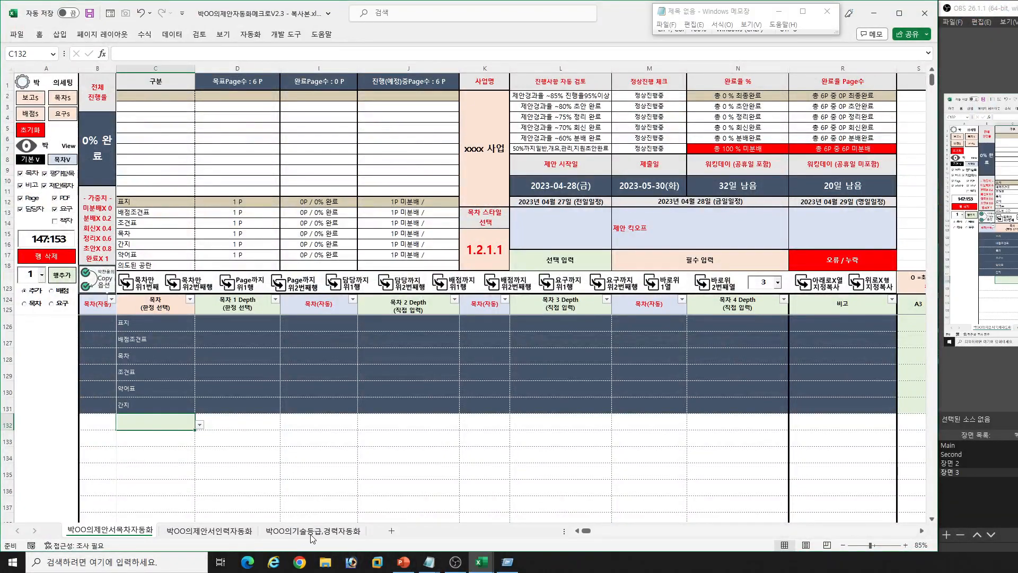
pyautogui.click(312, 532)
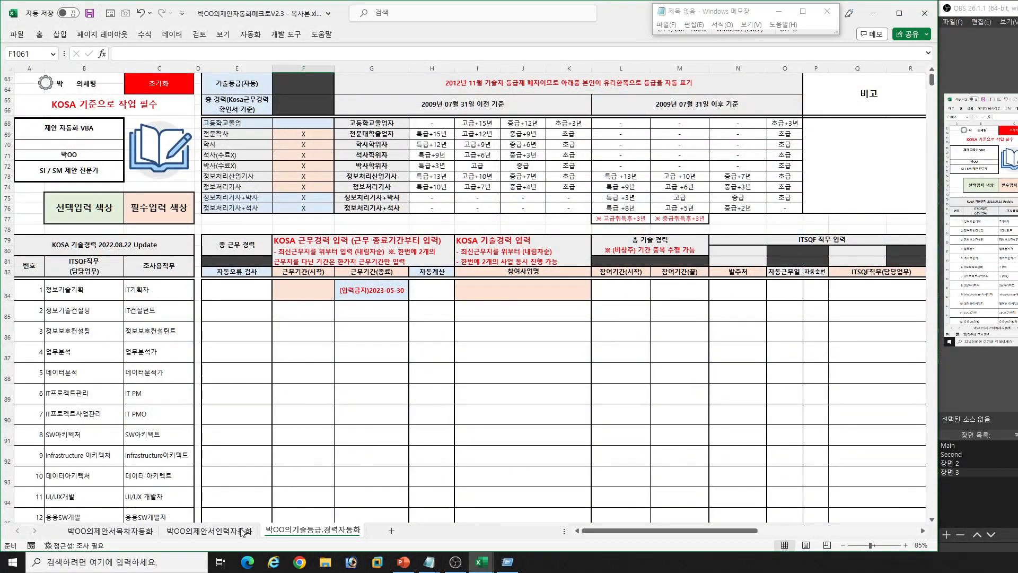
pyautogui.click(312, 296)
pyautogui.click(536, 305)
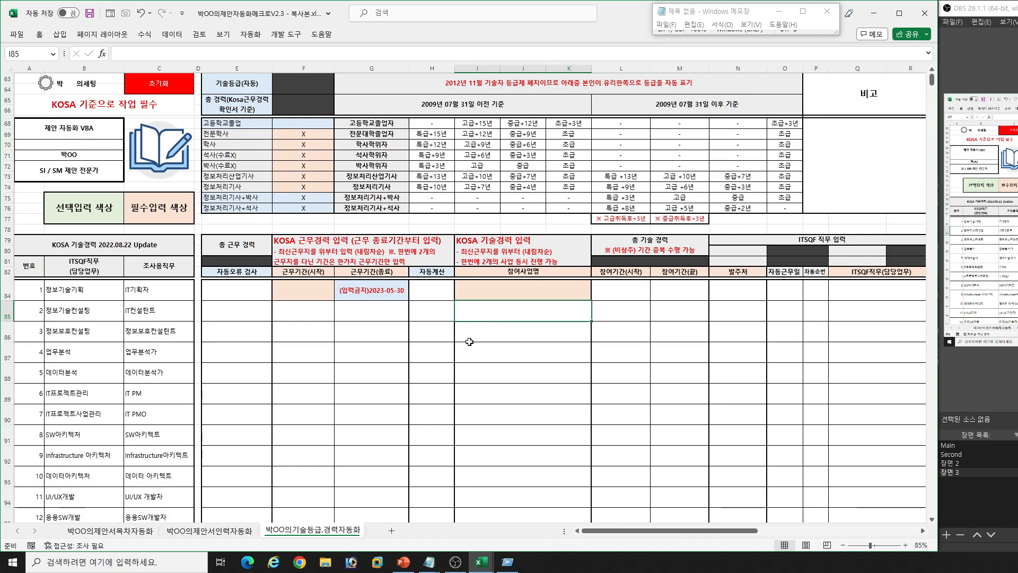
pyautogui.click(301, 288)
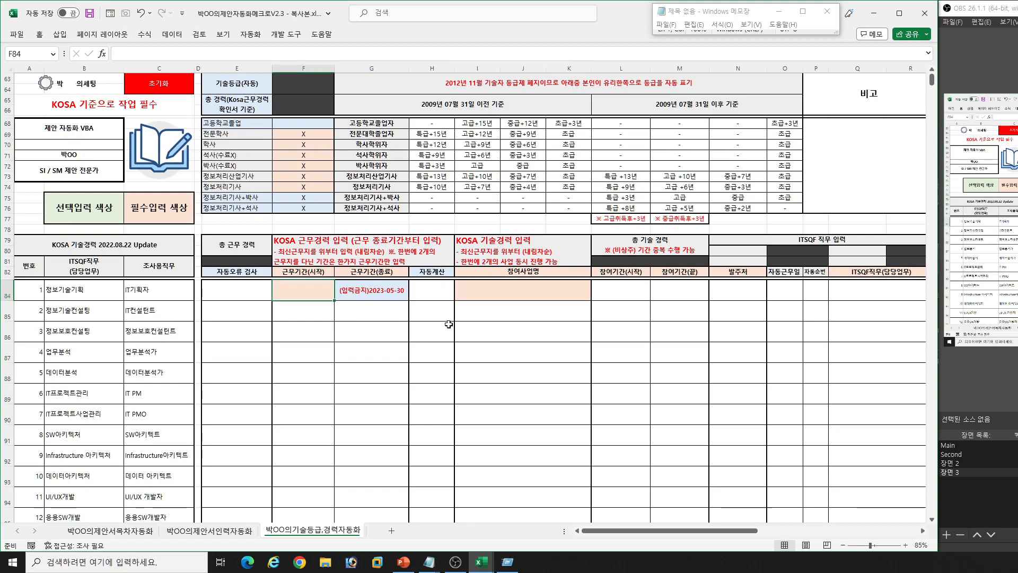
# - Enter "XXXXXXX 사업" as the first 참여사업명 in the KOSA 기술경력 table
pyautogui.click(499, 299)
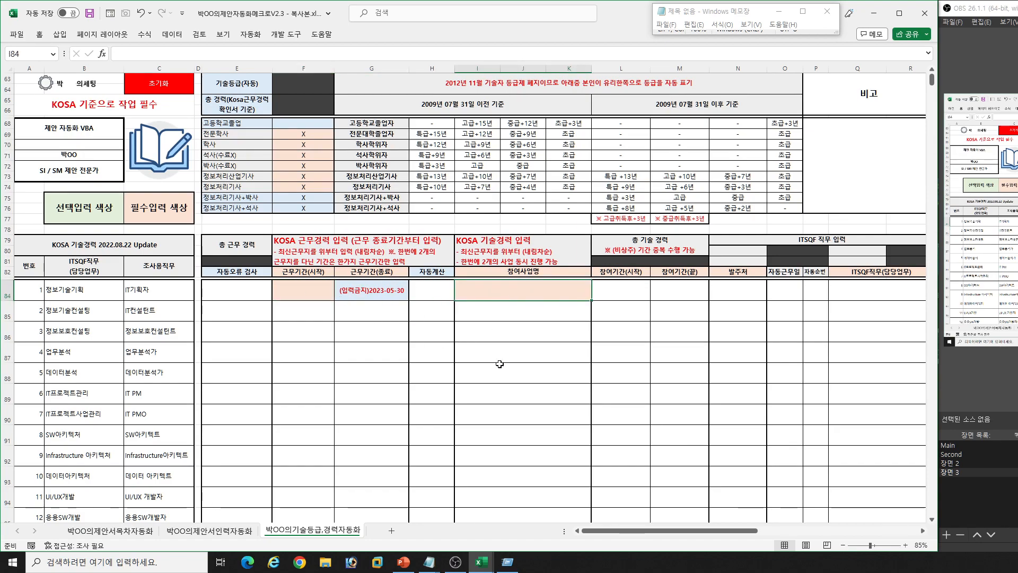
pyautogui.write('XXXXXXX 사')
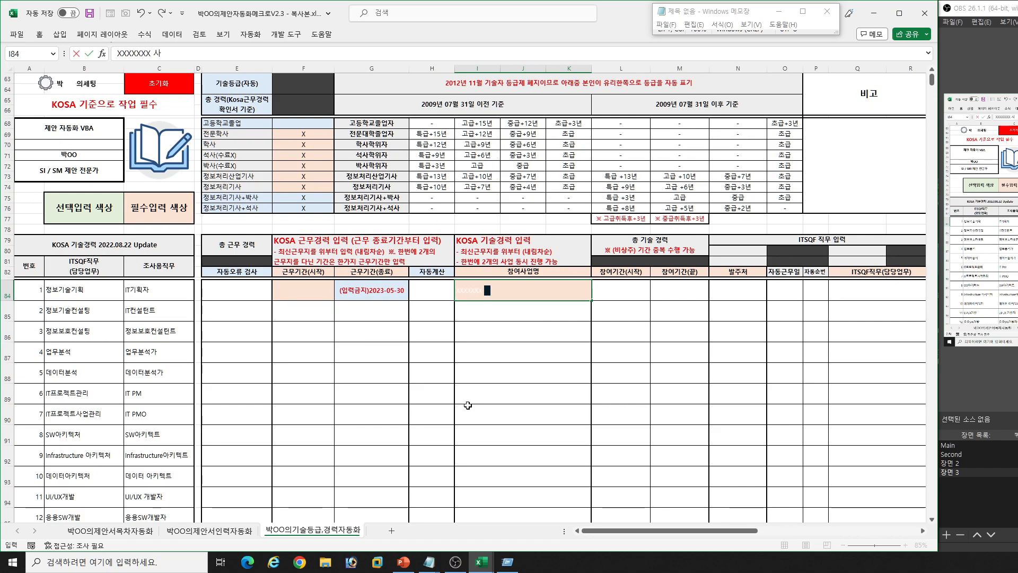
pyautogui.write('업')
pyautogui.press('Return')
# - Set the first project's participation period to start on 2017-05-01 and end on 2018-07-20
pyautogui.press('Up')
pyautogui.press('Right')
pyautogui.write('2017-')
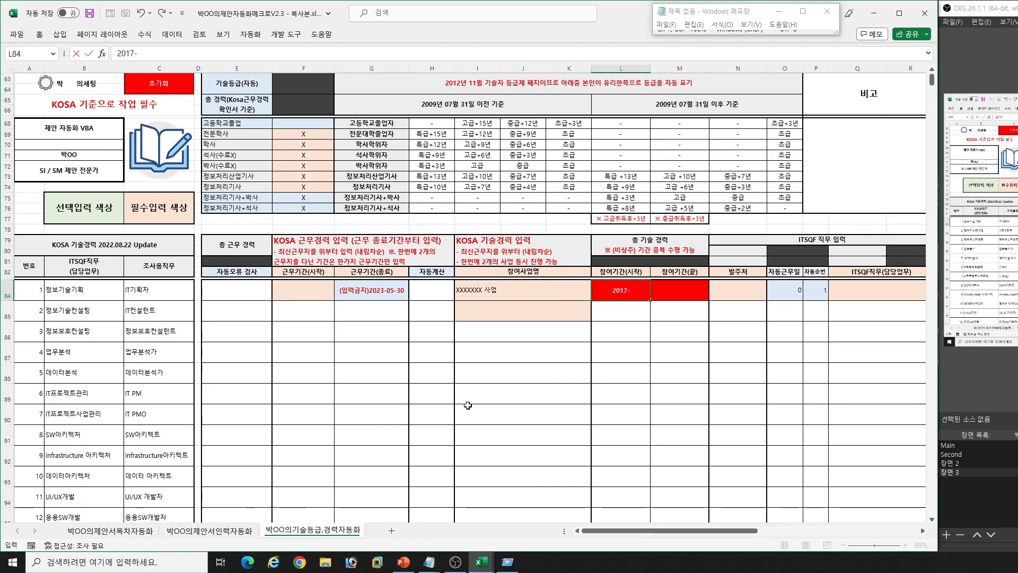
pyautogui.write('05-')
pyautogui.write('01')
pyautogui.press('Right')
pyautogui.write('2018/07/20')
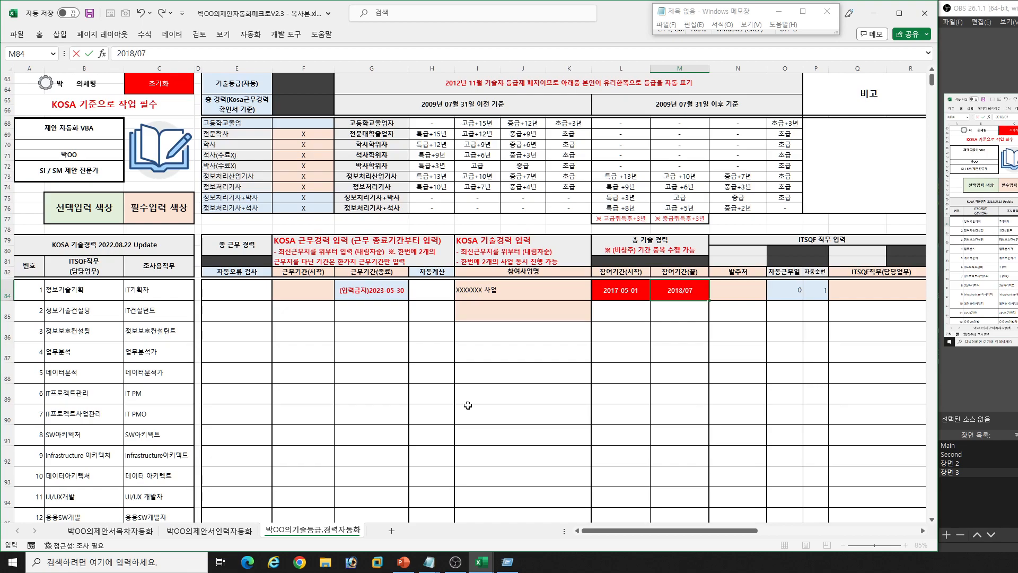
pyautogui.press('Return')
# - Enter KOSA as the first project's 발주처
pyautogui.press('Up')
pyautogui.press('Right')
pyautogui.press('Right')
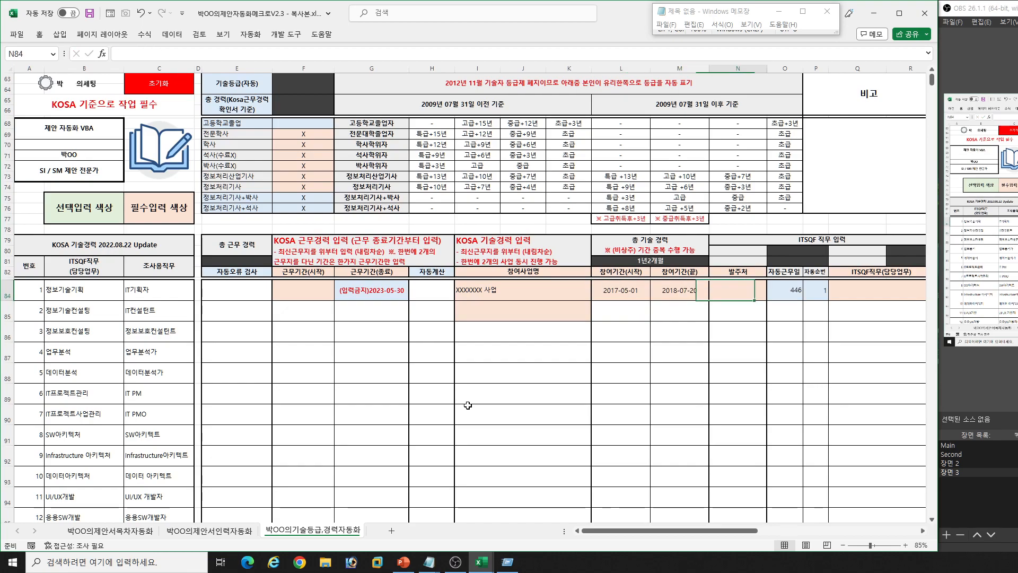
pyautogui.write('ㅌ')
pyautogui.press('BackSpace')
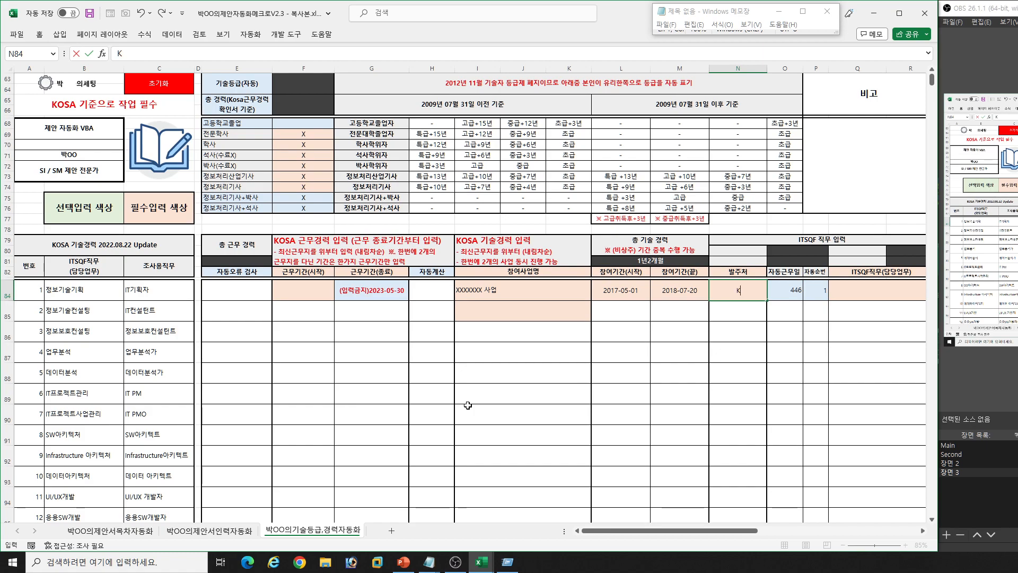
pyautogui.write('KOSA')
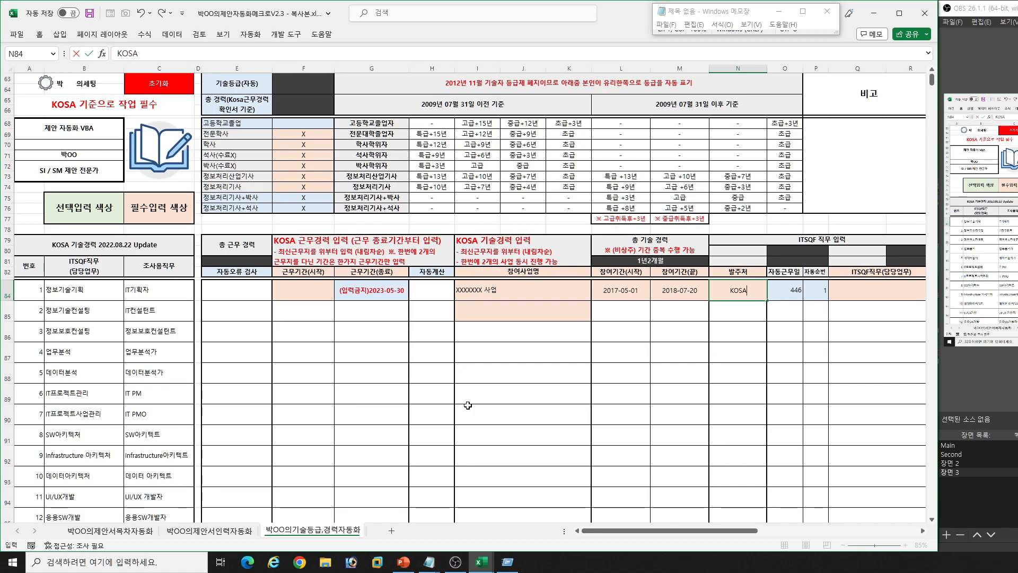
# - Choose IT프로젝트관리 as the first project's ITSQF직무(담당업무)
pyautogui.press('Right')
pyautogui.press('Right')
pyautogui.press('Right')
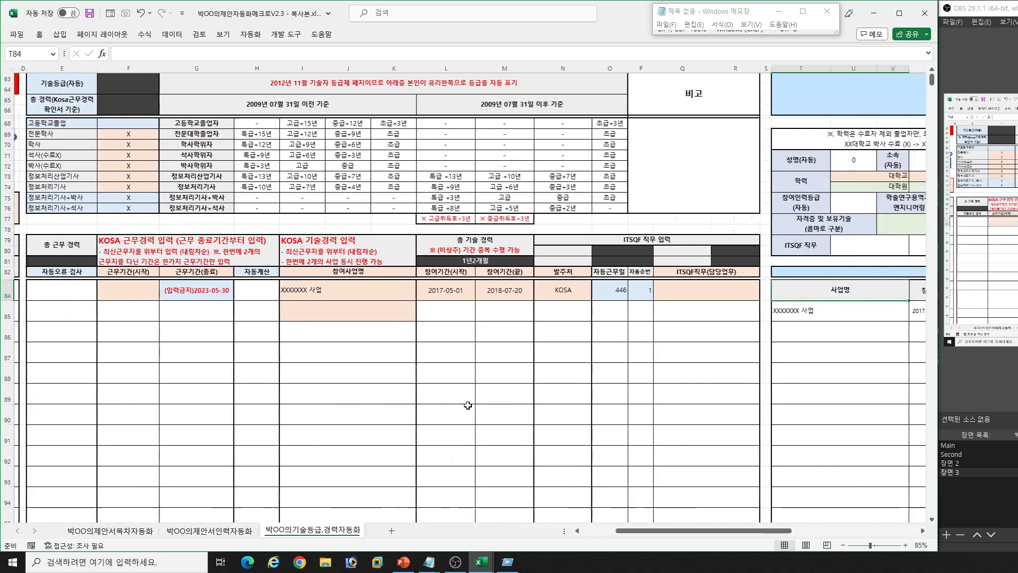
pyautogui.hotkey('alt', 'Down')
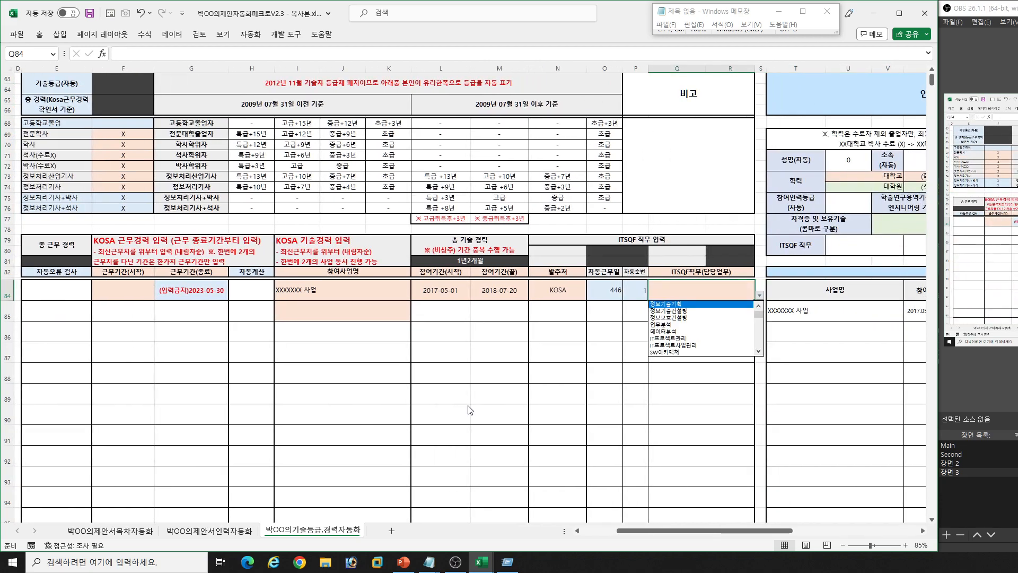
pyautogui.press('Down')
pyautogui.press('Down')
pyautogui.press('Down')
pyautogui.press('Down')
pyautogui.press('Down')
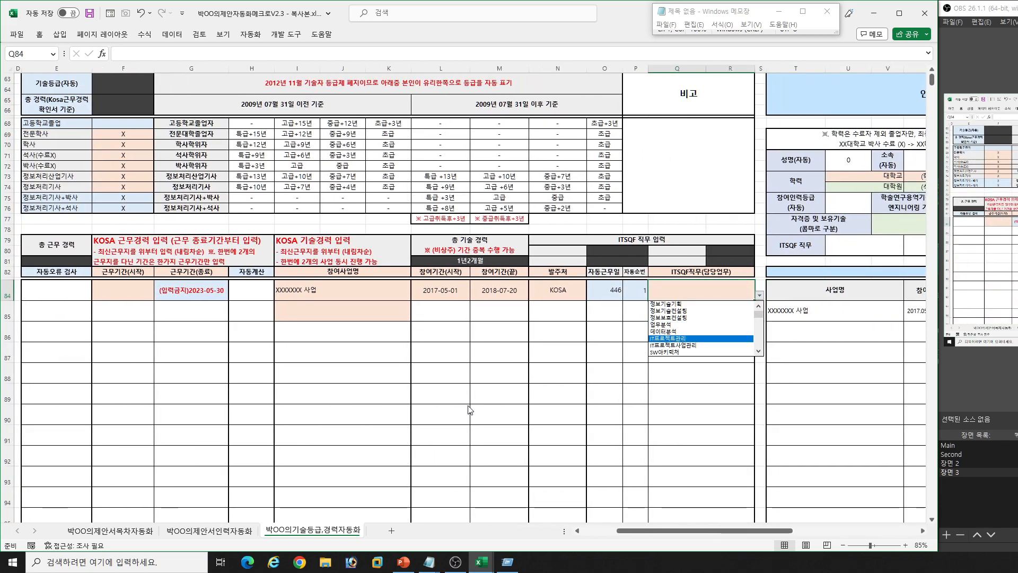
pyautogui.press('Return')
pyautogui.press('Right')
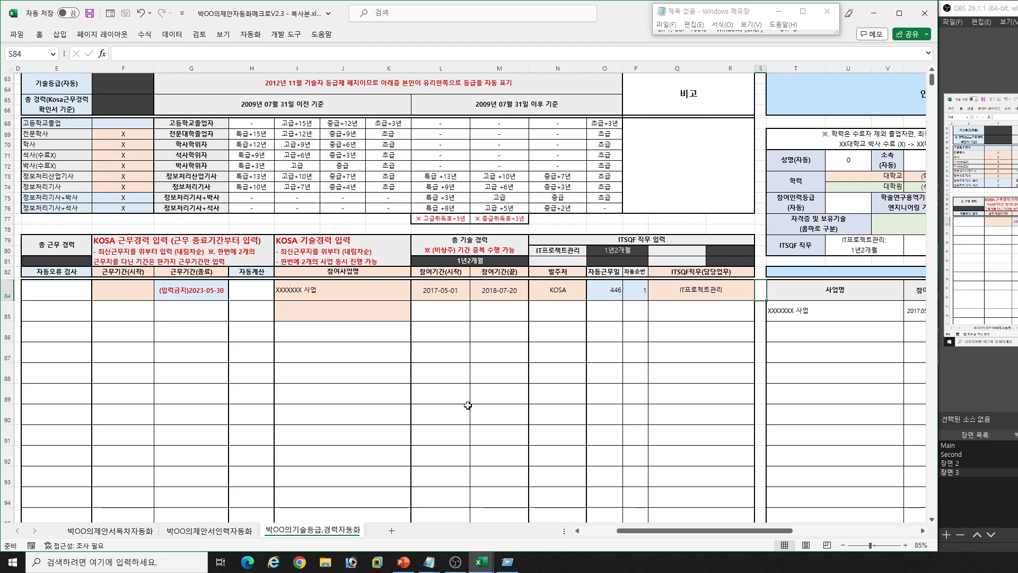
# - Examine the first project's row in the 경력 table of the 인력 프로파일
pyautogui.click(140, 296)
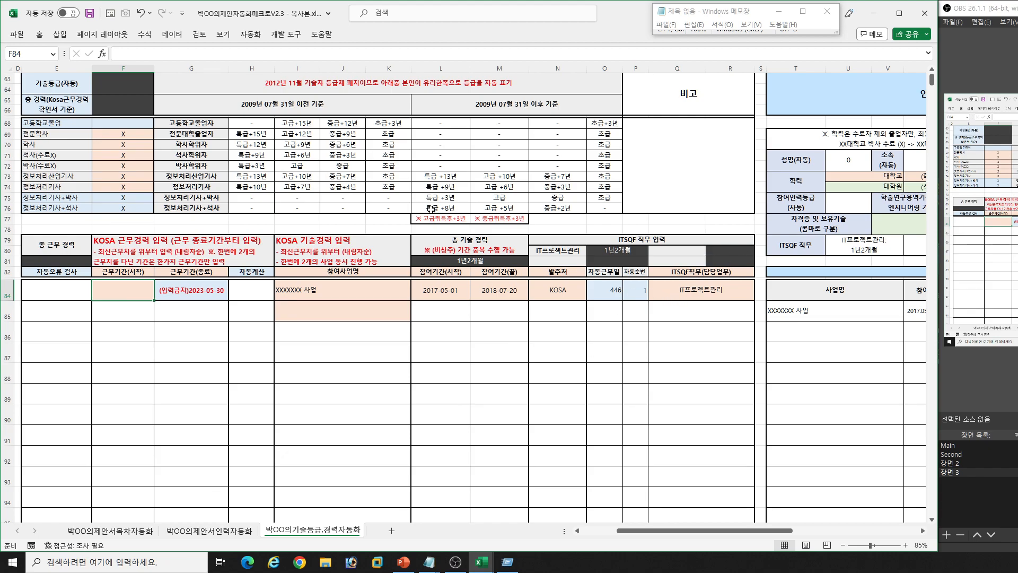
pyautogui.click(782, 318)
pyautogui.press('Right')
pyautogui.press('Right')
pyautogui.press('Right')
pyautogui.press('Right')
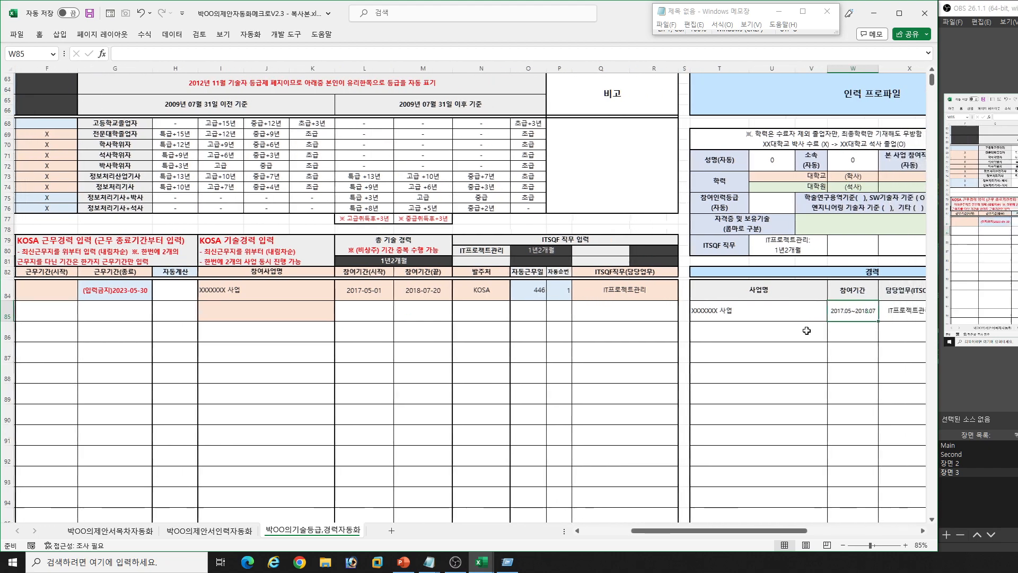
# - View the 박OO의제안서인력자동화 sheet's staffing roster and return to the technical grade and career sheet
pyautogui.click(188, 531)
pyautogui.click(213, 480)
pyautogui.press('Left')
pyautogui.press('Left')
pyautogui.press('Left')
pyautogui.press('Left')
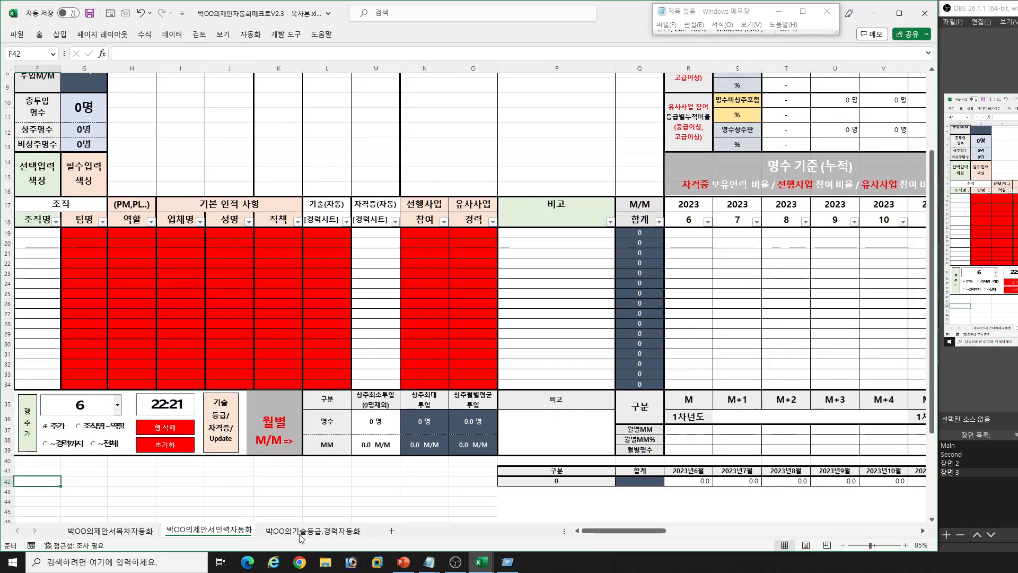
pyautogui.hotkey('ctrl', 'pagedown')
# - Set the bachelor's-level university under 학력 in the 인력 프로파일 to "강남 대학교"
pyautogui.click(671, 180)
pyautogui.press('F2')
pyautogui.press('Home')
pyautogui.write('RK')
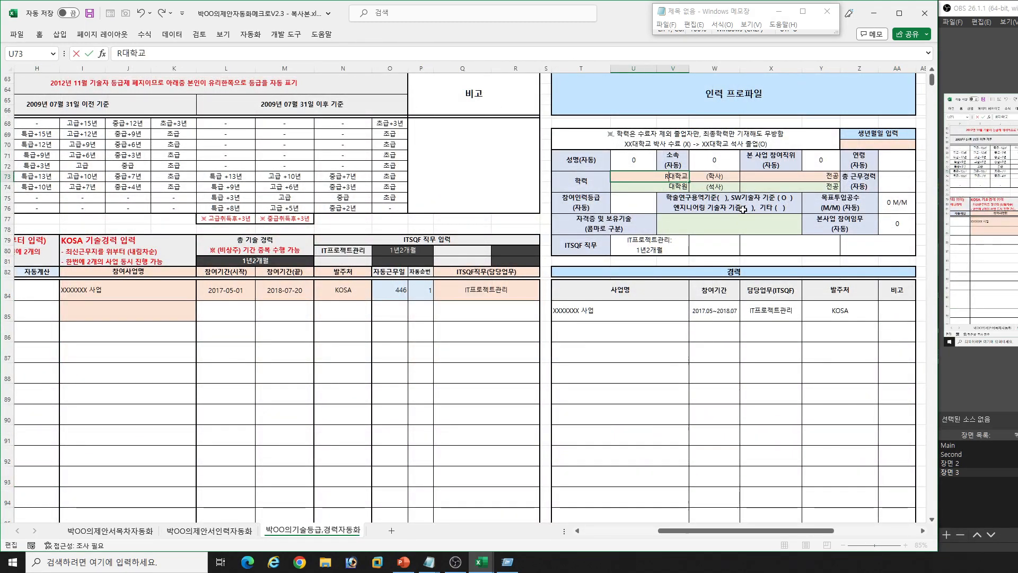
pyautogui.press('BackSpace')
pyautogui.press('BackSpace')
pyautogui.write('강남')
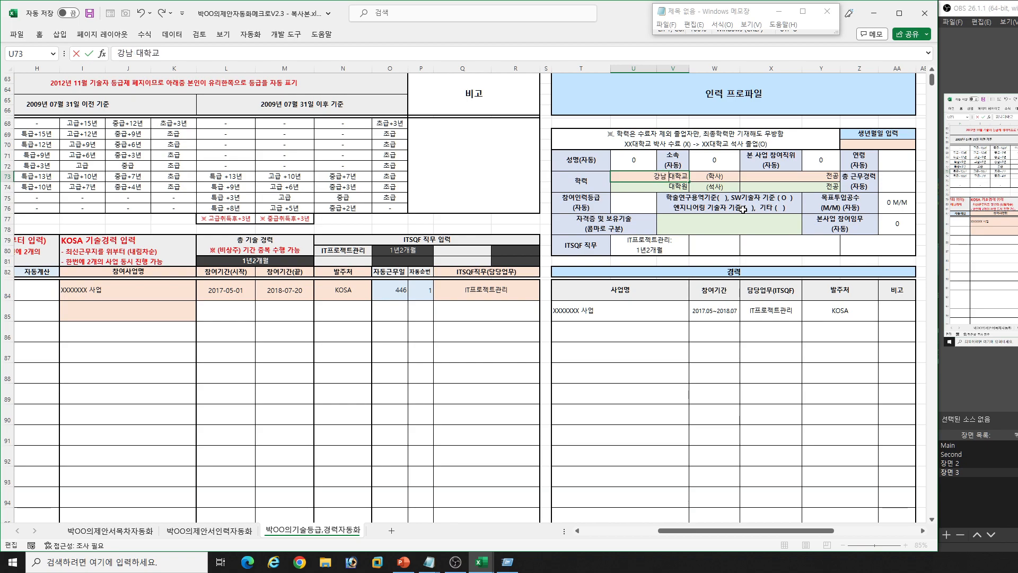
# - Add "컴퓨터 공학" before 전공 in the bachelor's-level 학력 row
pyautogui.press('Tab')
pyautogui.press('F2')
pyautogui.press('Home')
pyautogui.write('커ㅁ퓨터 공학')
pyautogui.press('Return')
# - Enter the person's date of birth in the profile's 생년월일 입력 field
pyautogui.press('Right')
pyautogui.press('Right')
pyautogui.press('Right')
pyautogui.press('Up')
pyautogui.press('Up')
pyautogui.press('F2')
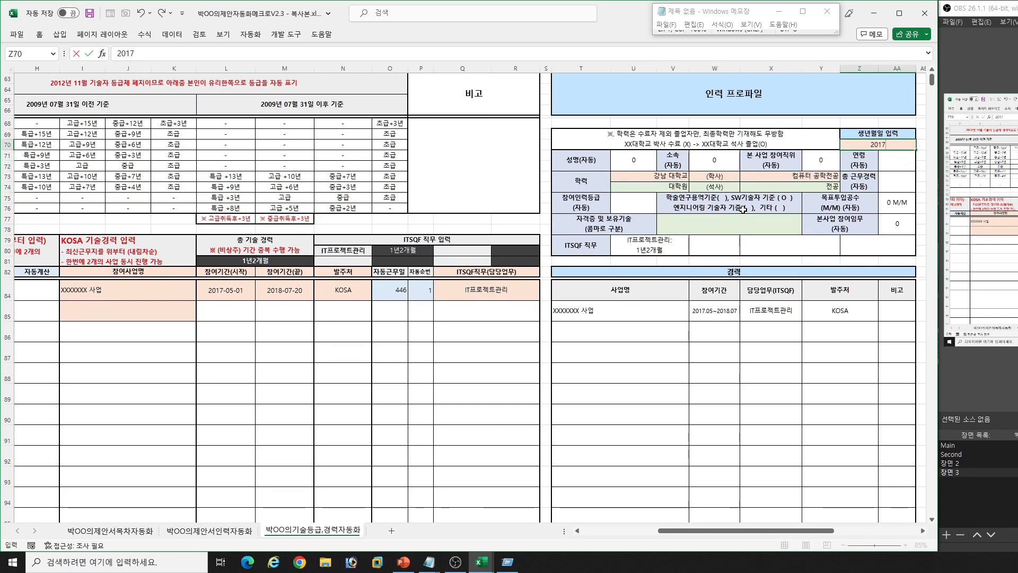
pyautogui.press('BackSpace')
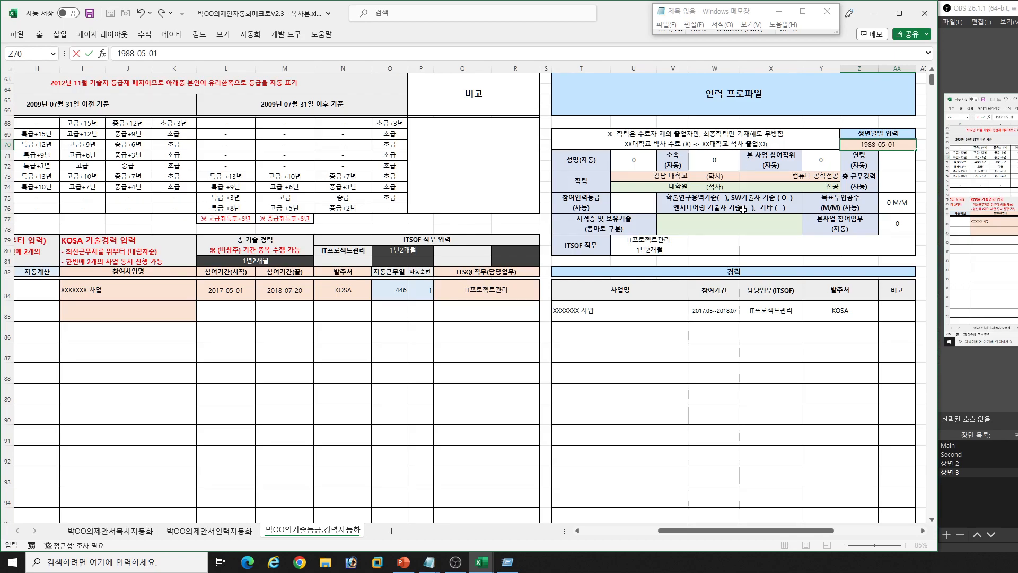
pyautogui.press('Return')
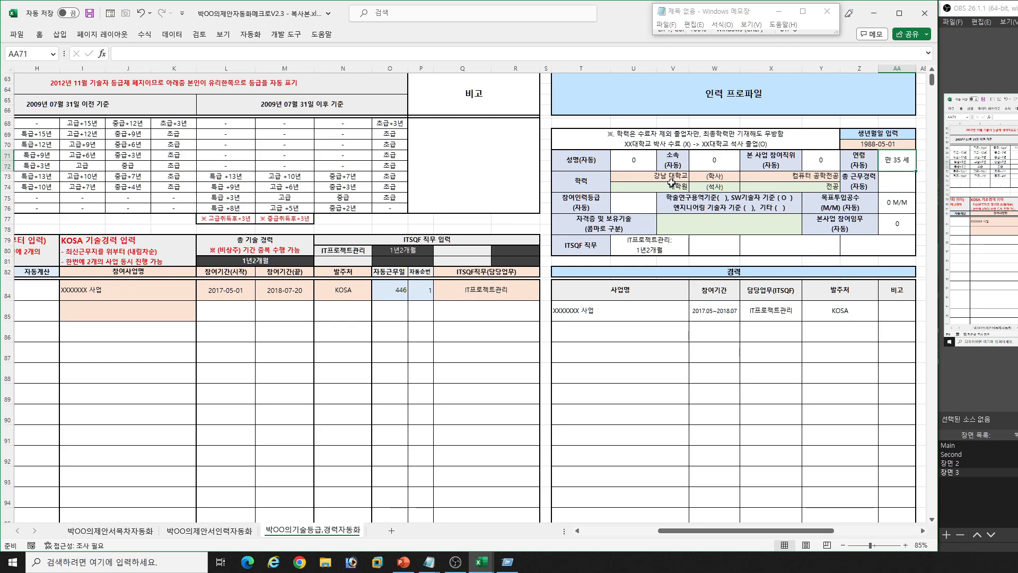
# - Examine the profile's technician criteria and 목표투입공수(M/M) fields, and highlight the KOSA 기술경력 입력 block
pyautogui.click(756, 203)
pyautogui.click(889, 205)
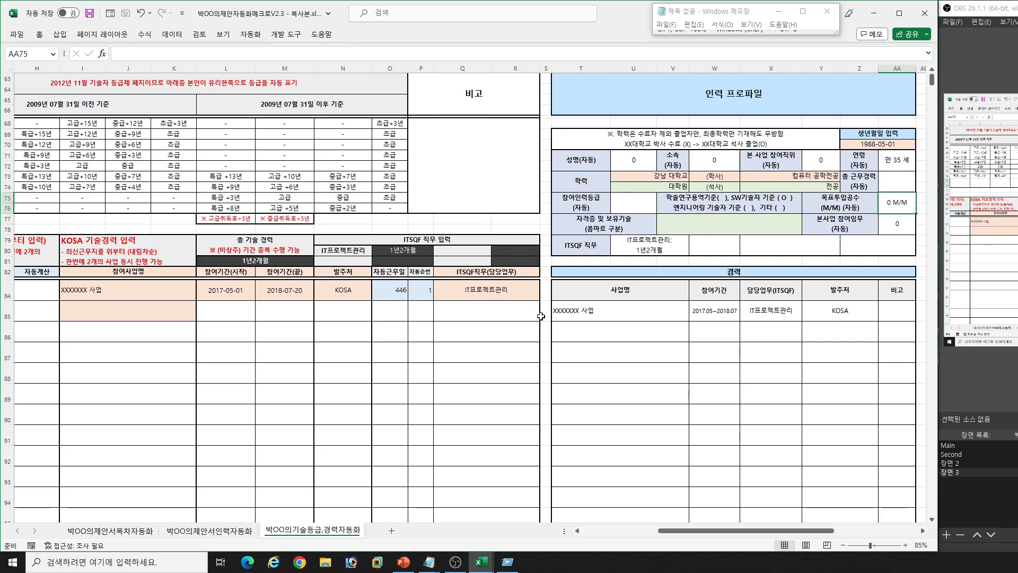
pyautogui.click(438, 323)
pyautogui.press('Left')
pyautogui.press('Left')
pyautogui.press('Left')
pyautogui.press('Left')
pyautogui.press('Left')
pyautogui.press('Left')
pyautogui.press('Left')
pyautogui.press('Left')
pyautogui.press('Left')
pyautogui.moveTo(247, 252)
pyautogui.mouseDown()
pyautogui.moveTo(471, 345)
pyautogui.moveTo(573, 356)
pyautogui.moveTo(600, 453)
pyautogui.mouseUp()
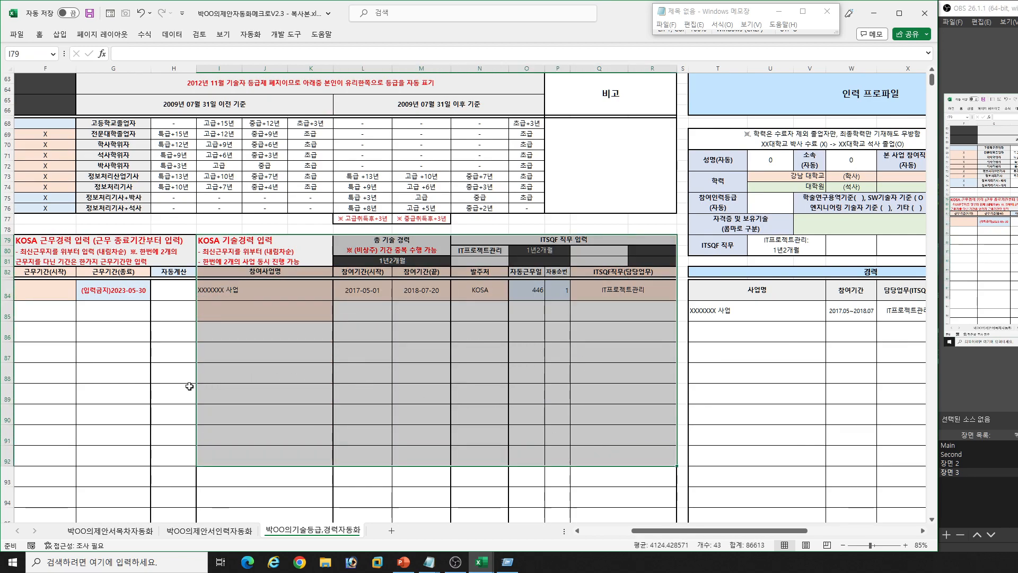
# - Set the first 근무기간(시작) in the KOSA 근무경력 table to 2018-05-30
pyautogui.click(106, 380)
pyautogui.press('Left')
pyautogui.press('Left')
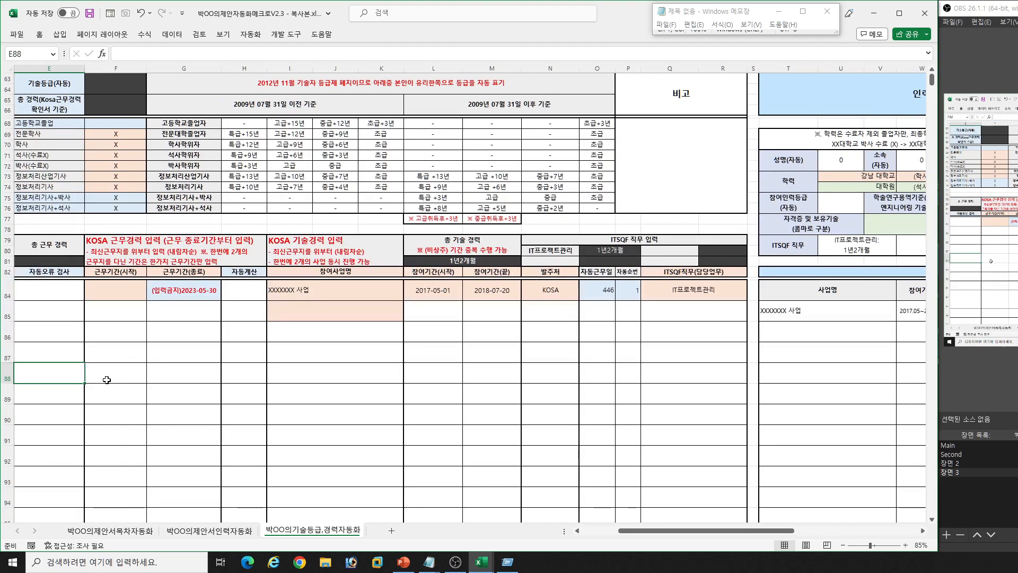
pyautogui.click(124, 300)
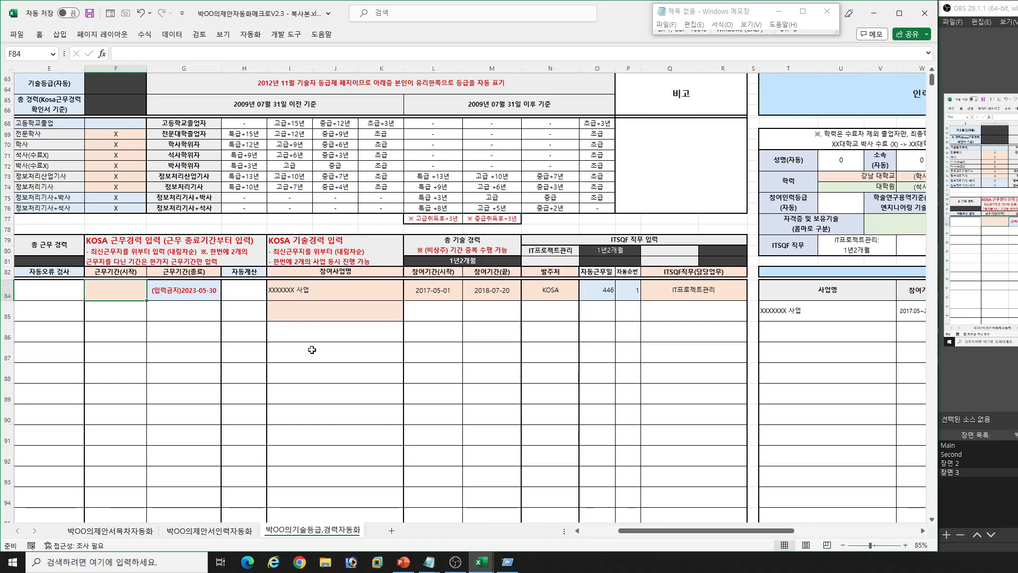
pyautogui.click(188, 394)
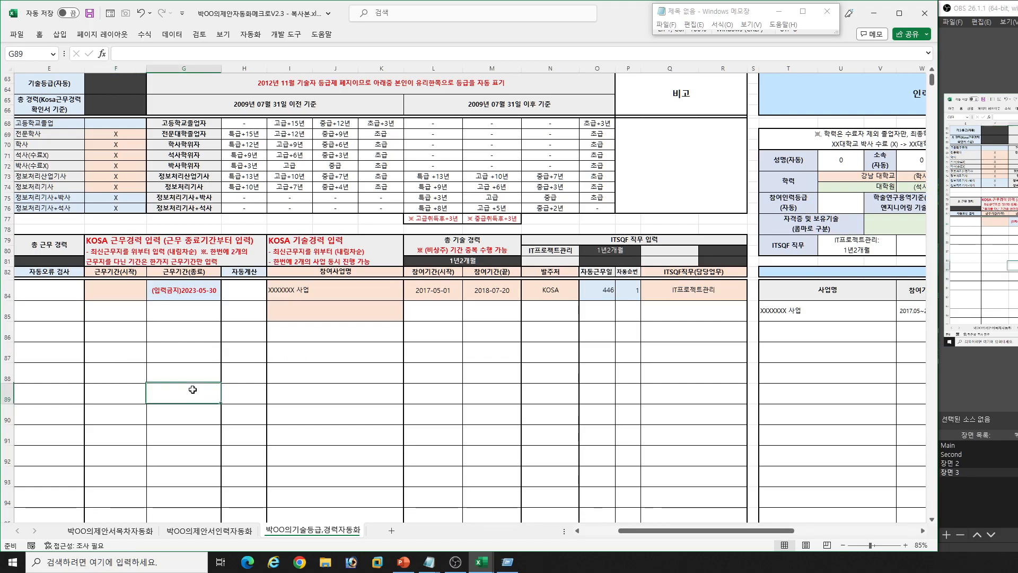
pyautogui.click(124, 295)
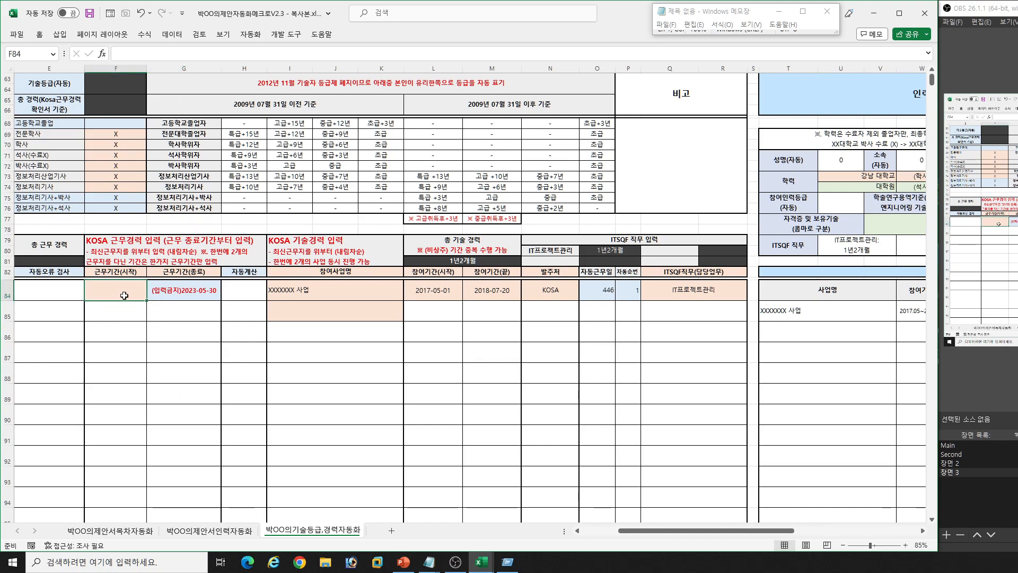
pyautogui.write('2018-')
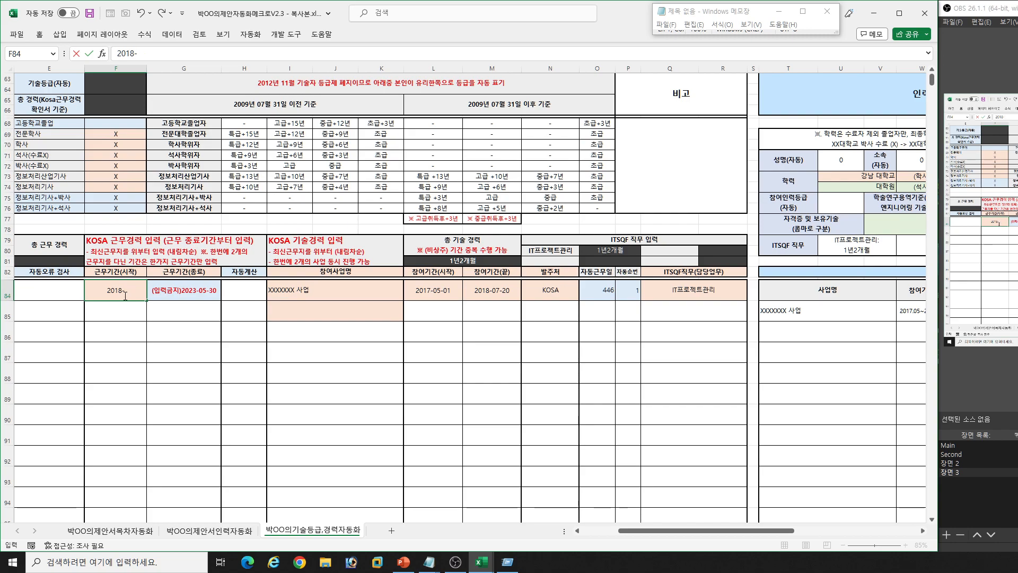
pyautogui.write('5-5-30')
pyautogui.press('Return')
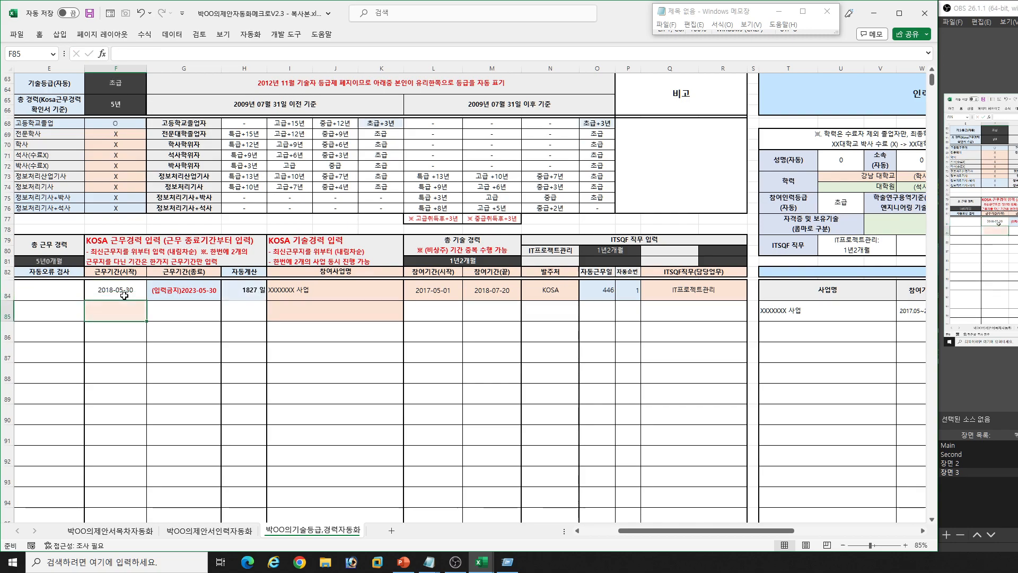
# - Examine the first 근무기간 row and the 총 근무경력(자동) field in the 인력 프로파일
pyautogui.click(114, 289)
pyautogui.click(199, 290)
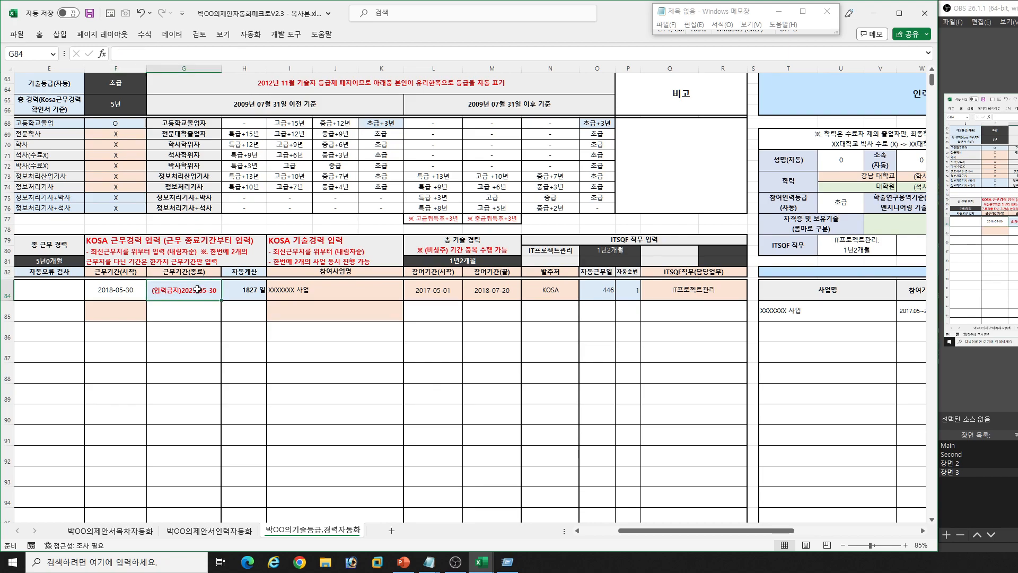
pyautogui.click(127, 290)
pyautogui.click(464, 349)
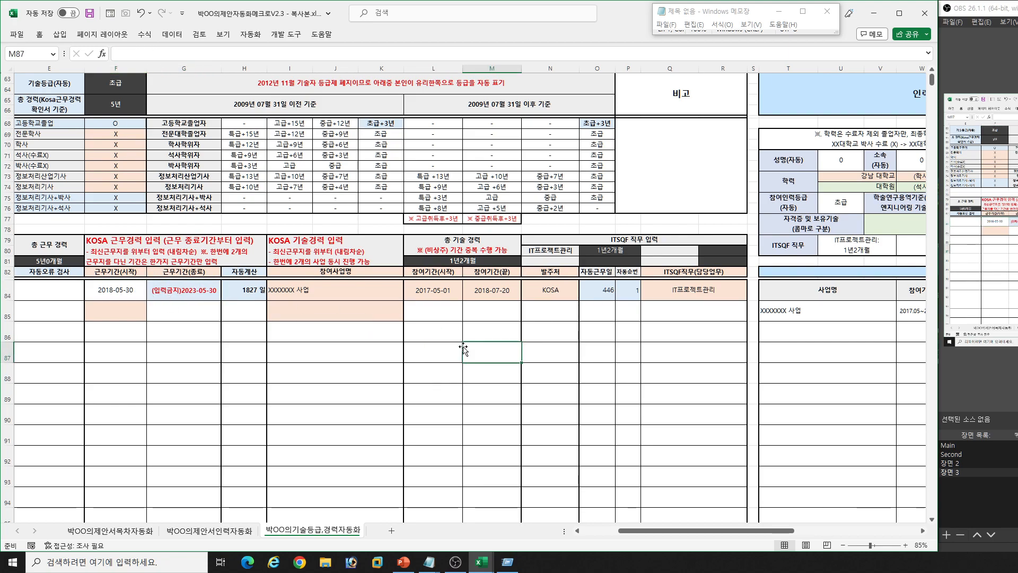
pyautogui.press('Right')
pyautogui.press('Right')
pyautogui.press('Right')
pyautogui.press('Right')
pyautogui.press('Right')
pyautogui.press('Right')
pyautogui.press('Right')
pyautogui.press('Right')
pyautogui.press('Right')
pyautogui.press('Right')
pyautogui.press('Right')
pyautogui.press('Right')
pyautogui.press('Right')
pyautogui.press('Right')
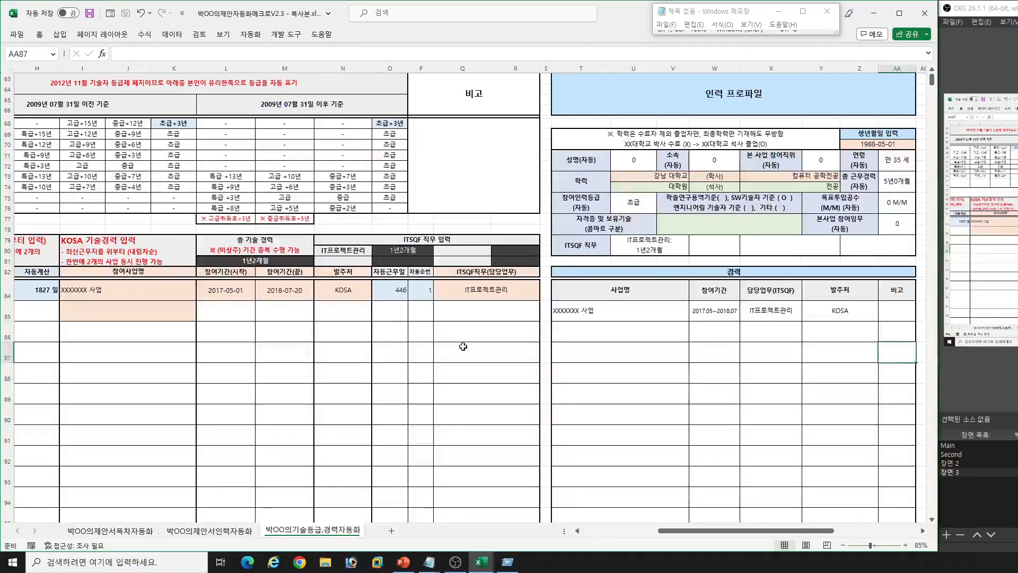
pyautogui.click(471, 340)
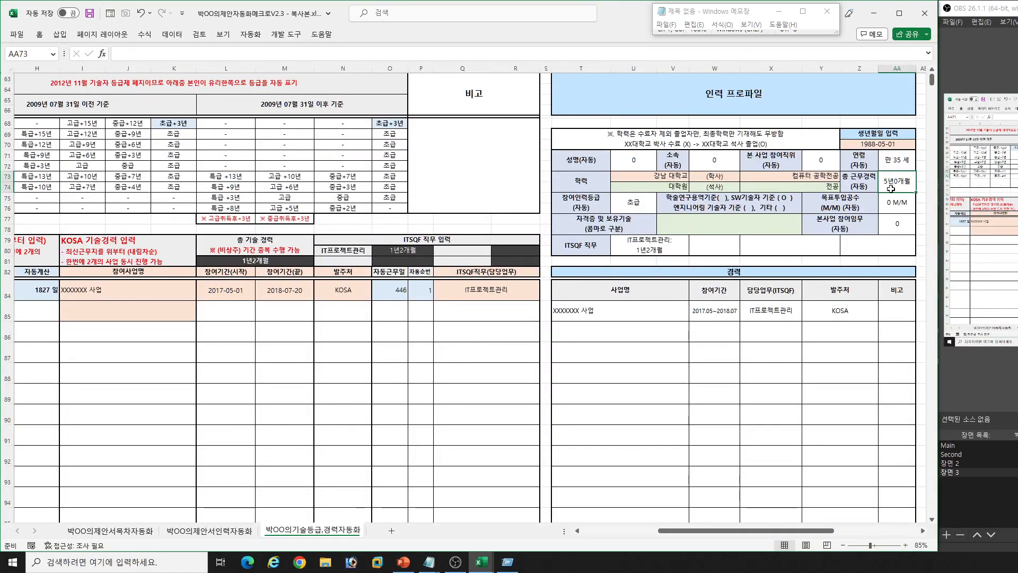
pyautogui.press('Left')
pyautogui.press('Left')
pyautogui.press('Left')
pyautogui.press('Left')
pyautogui.press('Left')
pyautogui.press('Left')
pyautogui.press('Left')
pyautogui.press('Left')
pyautogui.press('Left')
pyautogui.press('Left')
pyautogui.press('Left')
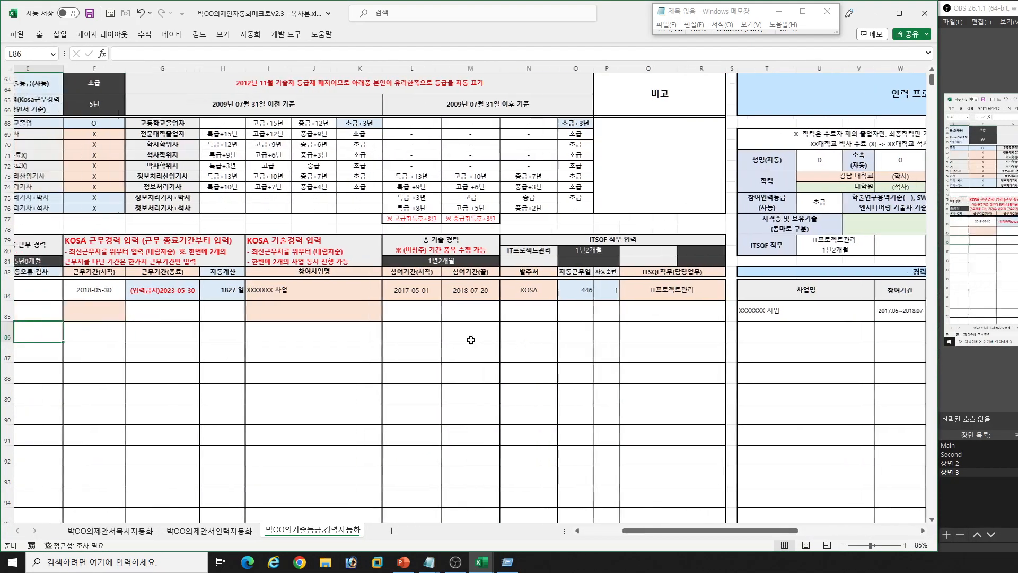
# - Examine the 전문학사 to 정보처리기사 O/X qualification cells and the 2009년 07월 31일 이전 기준 grade criteria
pyautogui.click(126, 135)
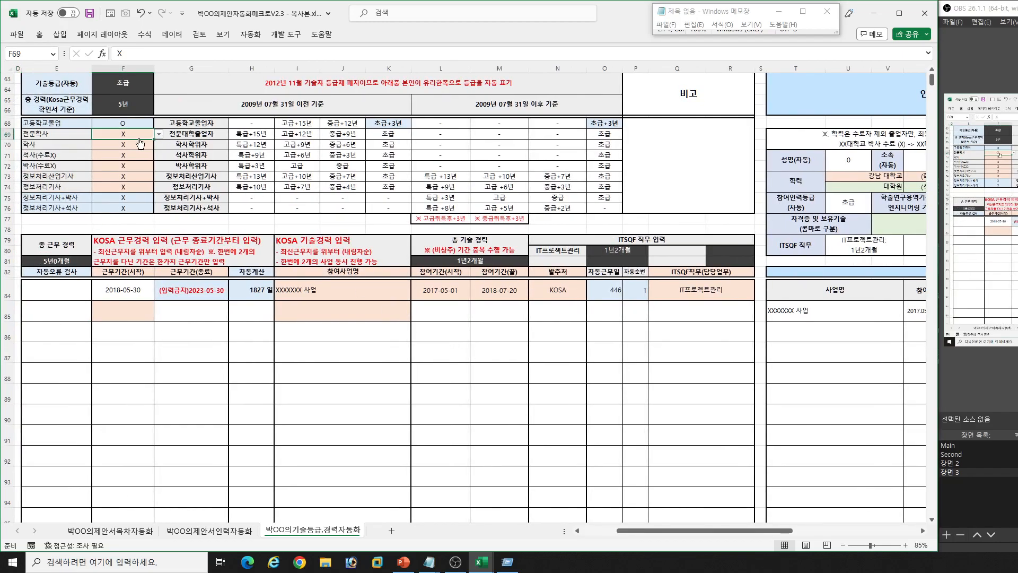
pyautogui.press('Down')
pyautogui.press('Down')
pyautogui.press('Down')
pyautogui.press('Up')
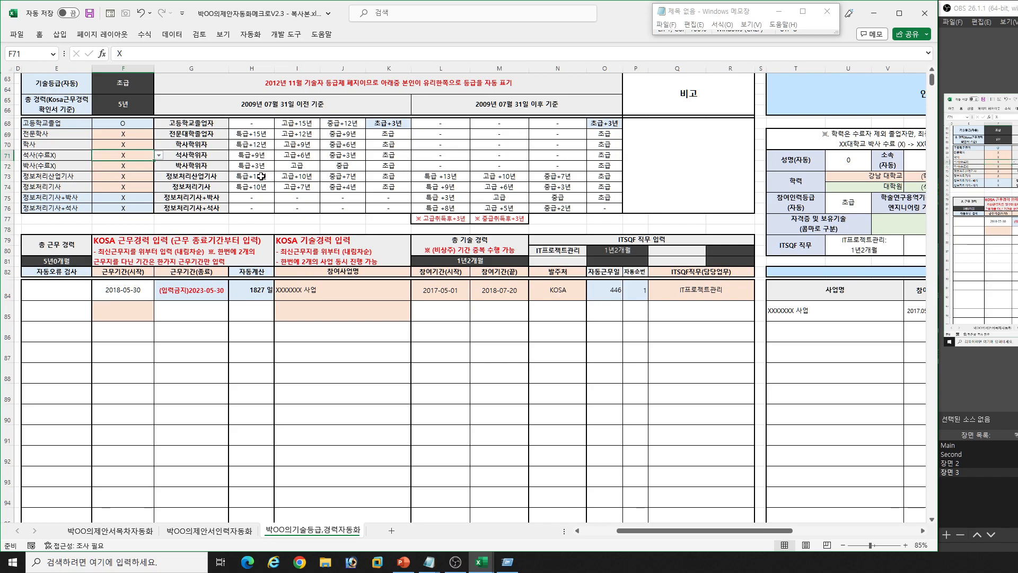
pyautogui.press('Down')
pyautogui.press('Down')
pyautogui.press('Down')
pyautogui.click(274, 109)
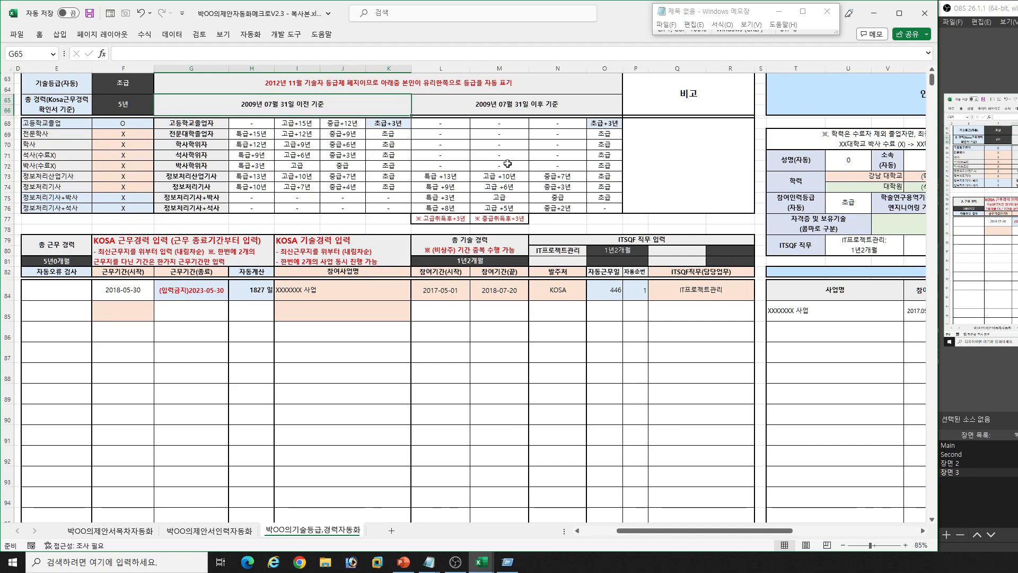
# - Set the 전문학사 and 석사(수료X) qualification cells to O in the technical grade table
pyautogui.click(535, 109)
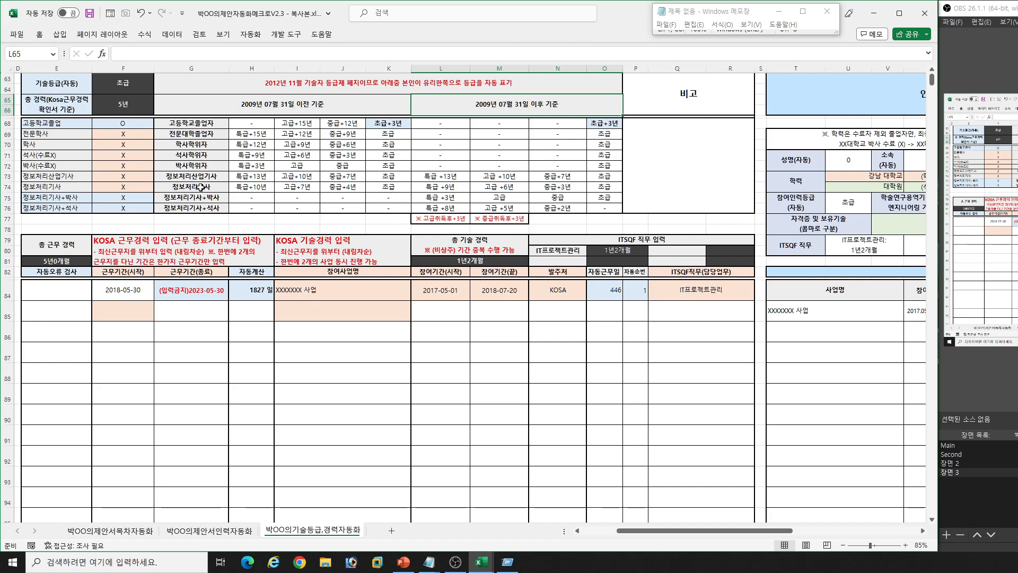
pyautogui.click(122, 139)
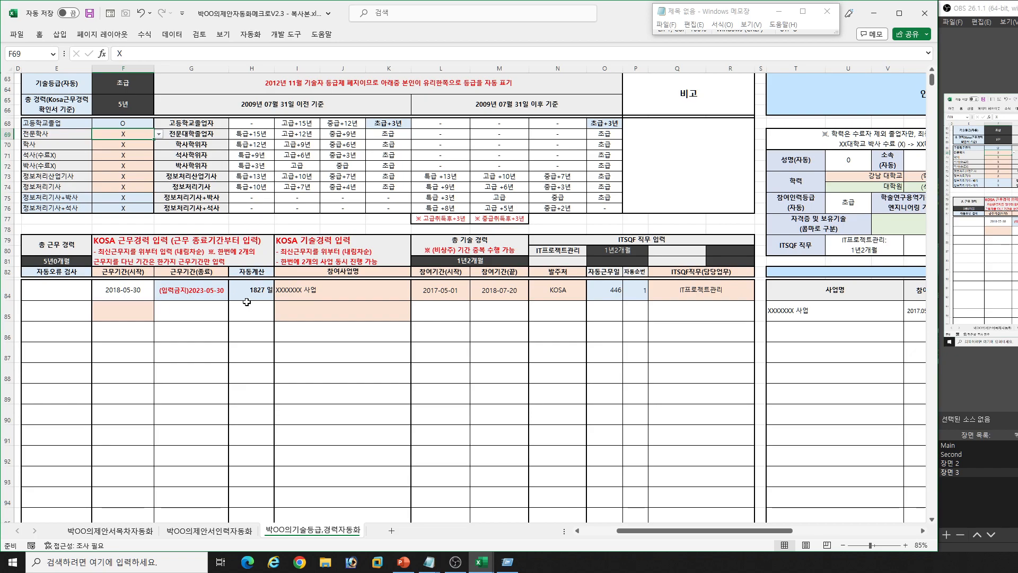
pyautogui.hotkey('alt', 'Down')
pyautogui.press('Up')
pyautogui.press('Return')
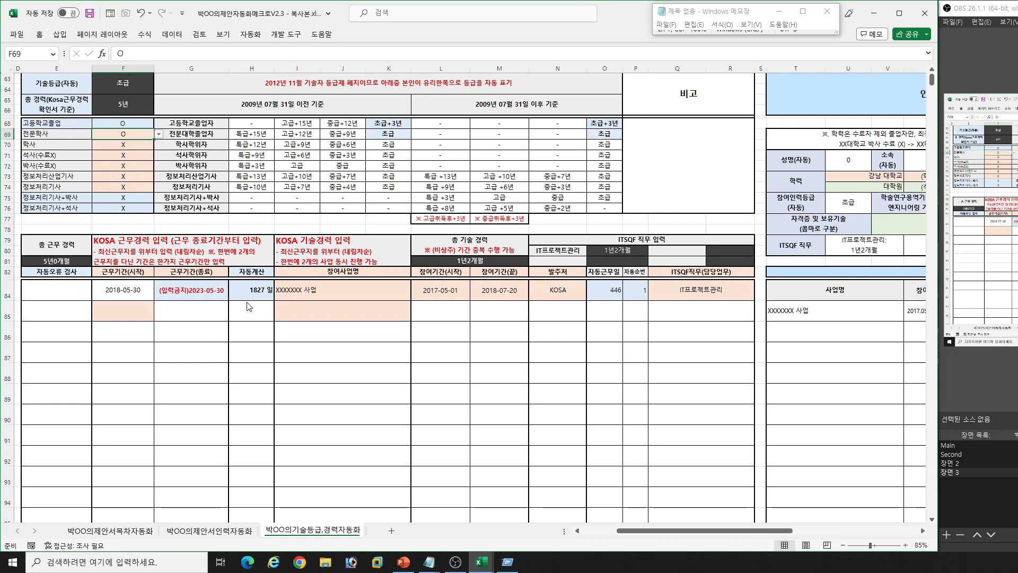
pyautogui.press('Down')
pyautogui.hotkey('alt', 'Down')
pyautogui.press('Up')
pyautogui.press('Return')
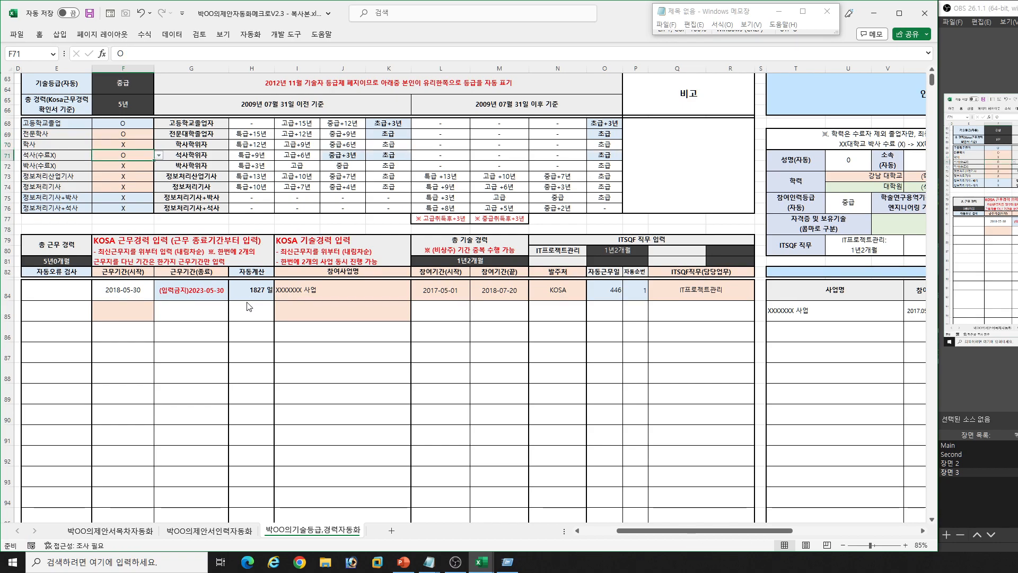
# - Highlight the 참여사업명 and 근무기간(시작) entry cells of the KOSA career tables
pyautogui.moveTo(329, 293); pyautogui.dragTo(348, 392)
pyautogui.moveTo(129, 292); pyautogui.dragTo(126, 395)
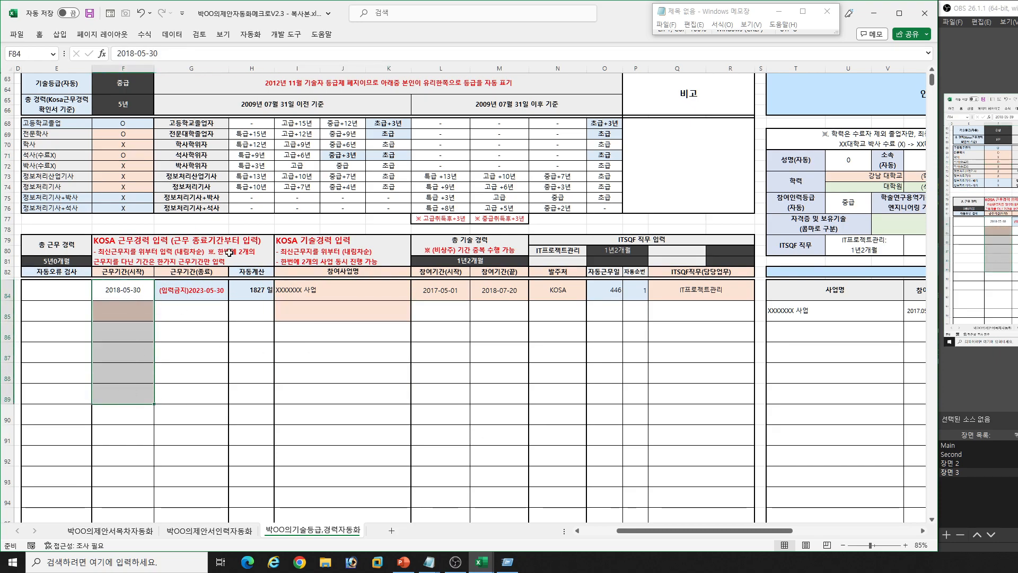
pyautogui.click(122, 290)
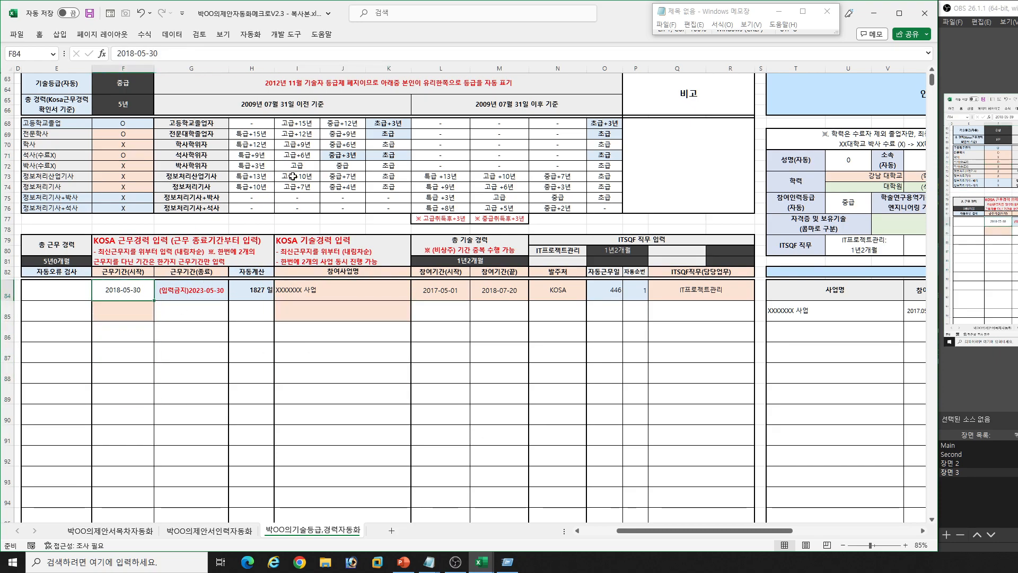
pyautogui.click(634, 331)
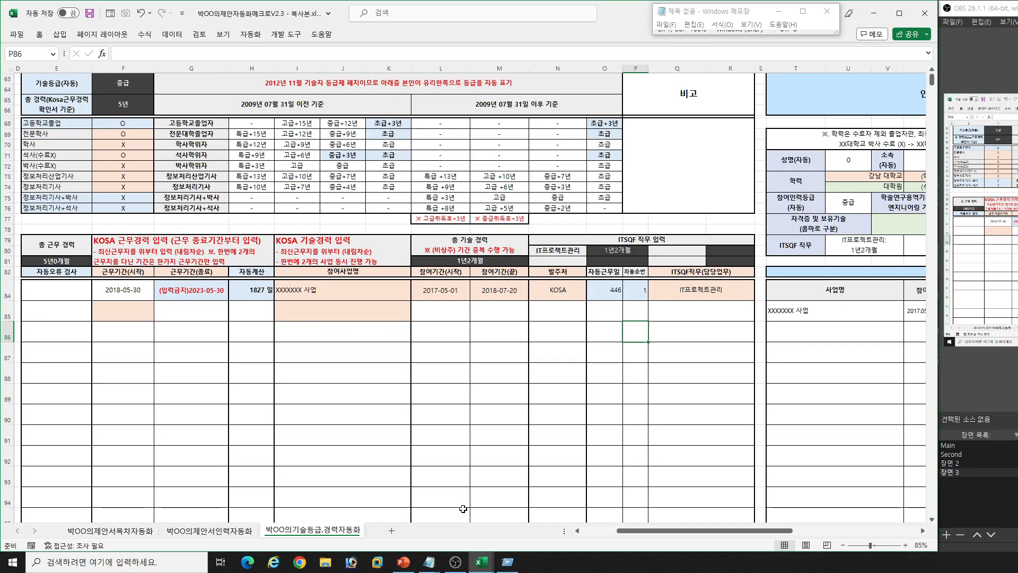
# - Switch to the 박OO의제안자동화매크로V2.3.xlsm workbook and examine the 참여사업명 entries in its KOSA 기술경력 table
pyautogui.click(481, 562)
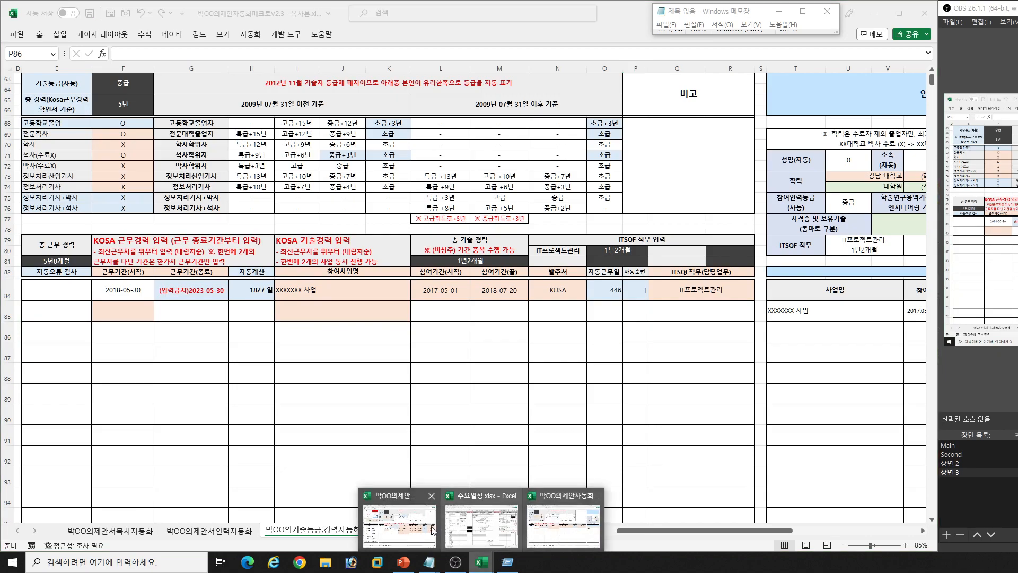
pyautogui.click(536, 544)
pyautogui.click(468, 434)
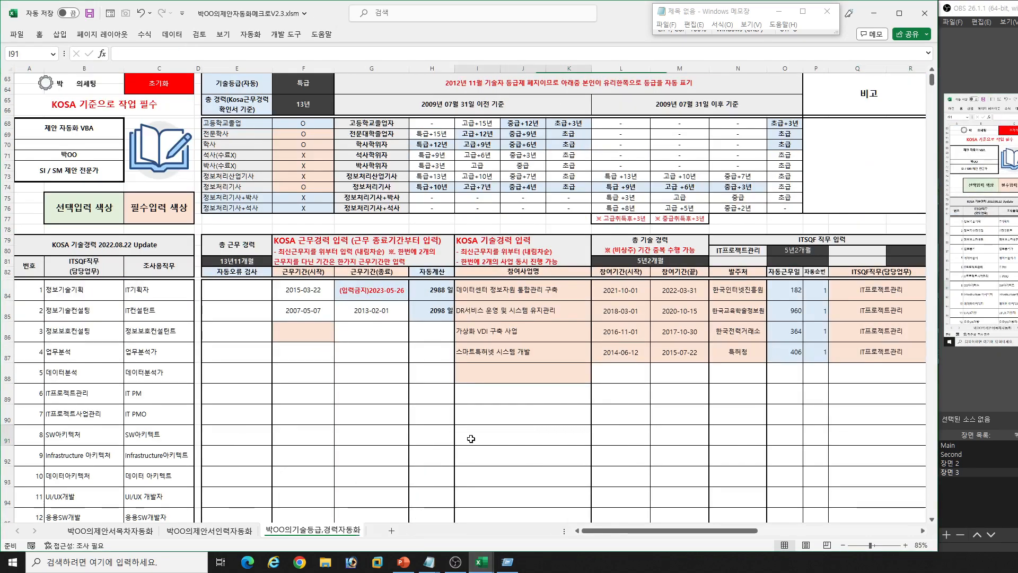
pyautogui.click(538, 378)
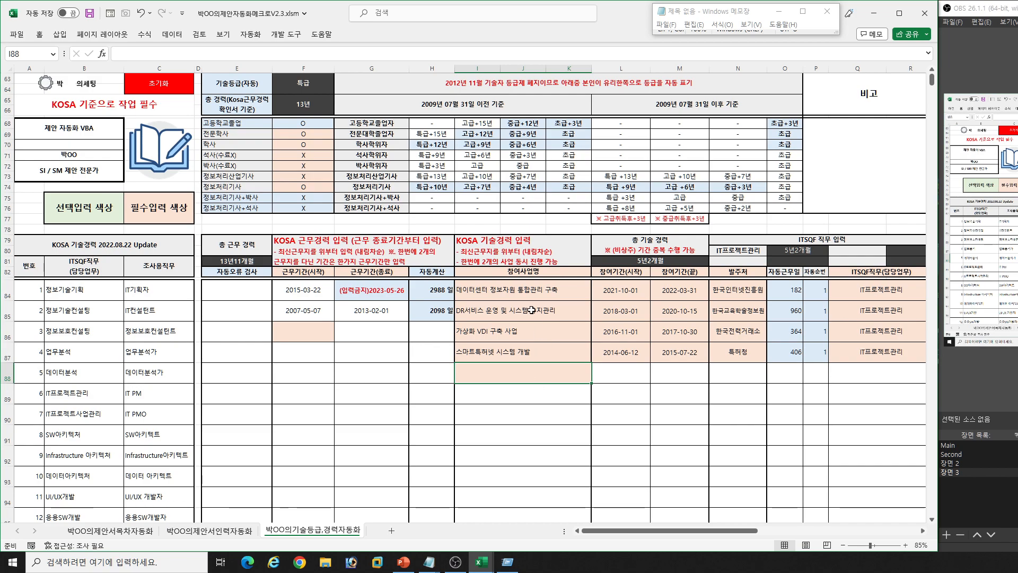
pyautogui.moveTo(526, 297); pyautogui.dragTo(525, 374)
pyautogui.click(517, 395)
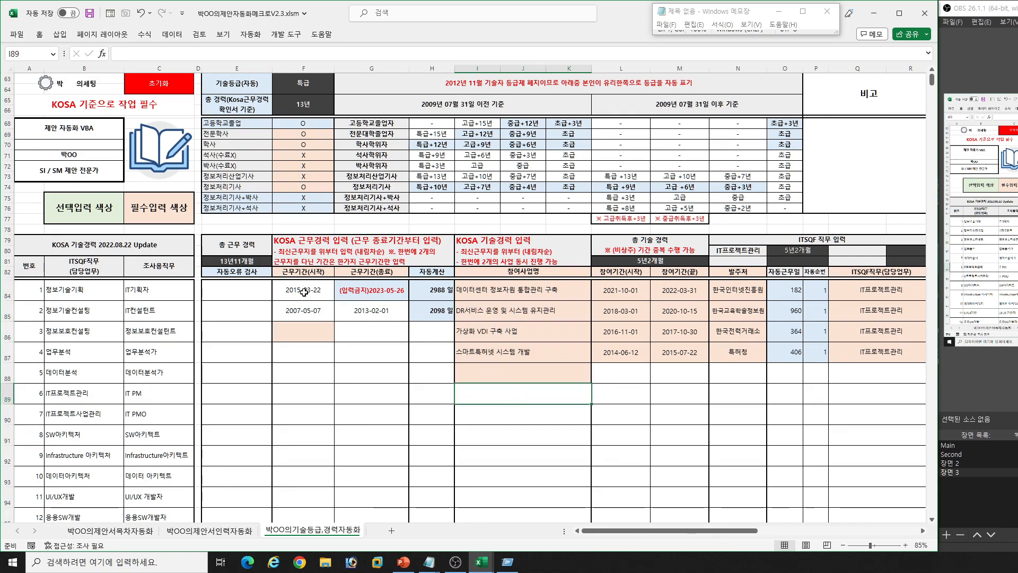
# - Examine the second 근무기간 row, the 고등학교졸업, 학사 and 정보처리기사 O/X cells, and the 총 경력 field
pyautogui.click(305, 312)
pyautogui.click(372, 312)
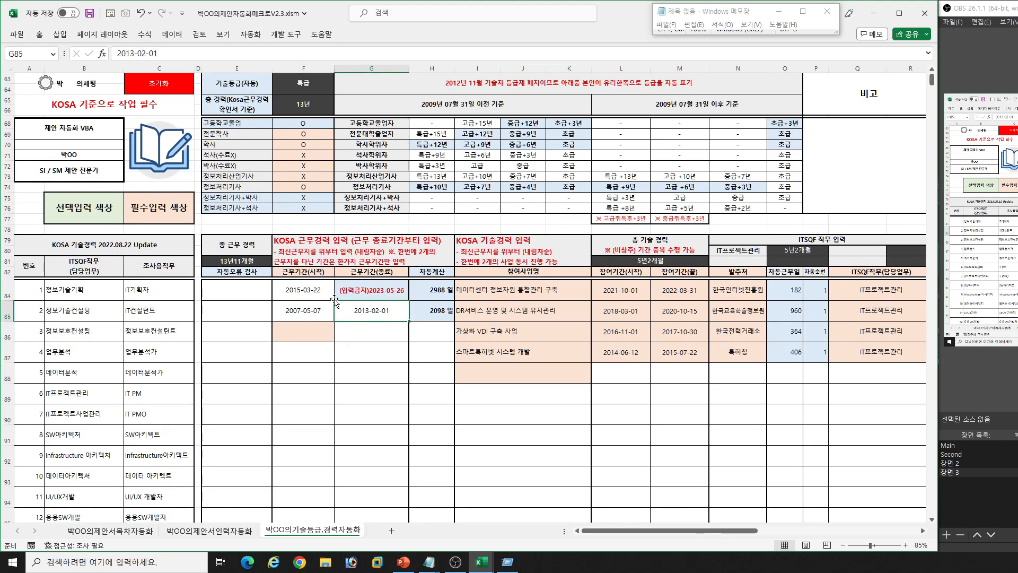
pyautogui.click(302, 126)
pyautogui.click(301, 145)
pyautogui.click(311, 189)
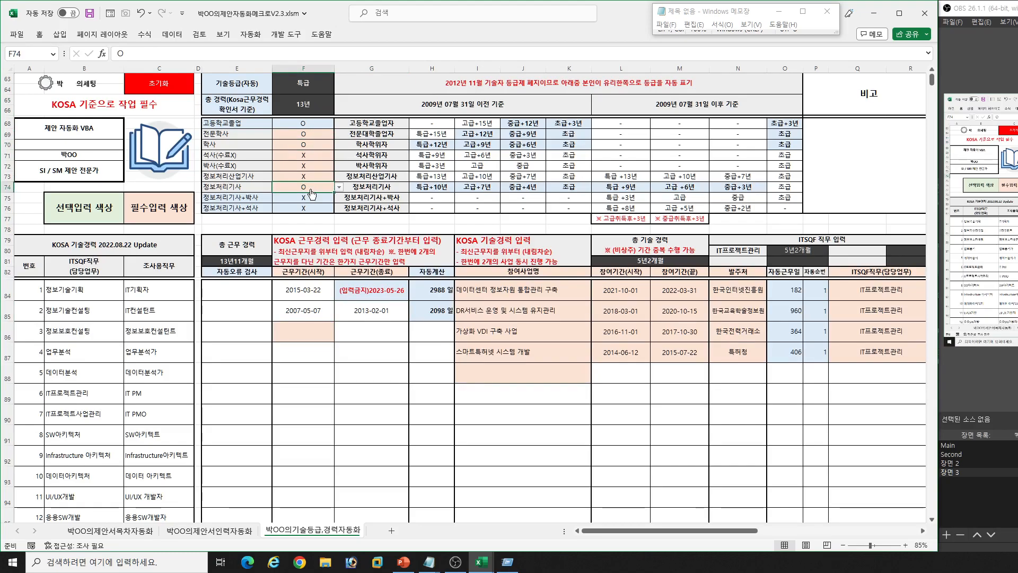
pyautogui.click(613, 186)
pyautogui.click(315, 106)
# - Look over the 인력 프로파일 block and the staffing list on the 박OO의제안서인력자동화 sheet
pyautogui.click(698, 325)
pyautogui.click(714, 335)
pyautogui.press('Right')
pyautogui.press('Right')
pyautogui.press('Right')
pyautogui.press('Right')
pyautogui.press('Right')
pyautogui.press('Right')
pyautogui.press('Right')
pyautogui.press('Right')
pyautogui.press('Right')
pyautogui.press('Right')
pyautogui.press('Right')
pyautogui.press('Right')
pyautogui.press('Right')
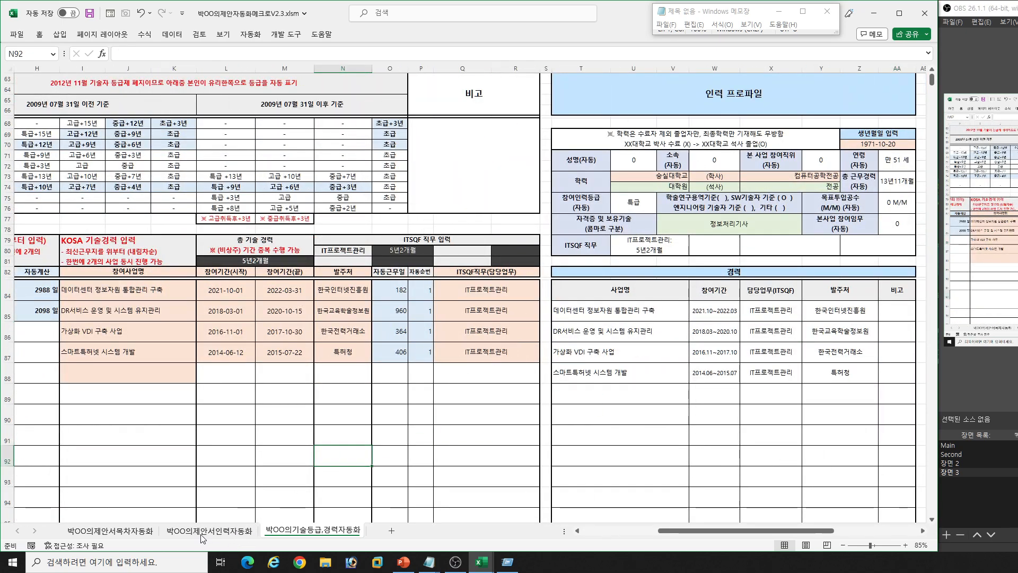
pyautogui.click(214, 534)
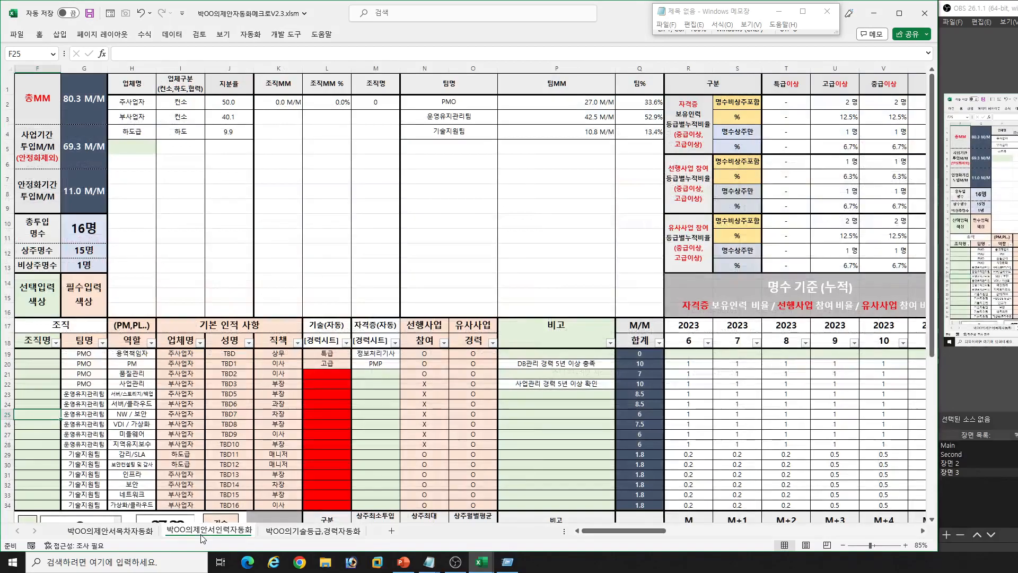
pyautogui.click(289, 534)
pyautogui.click(235, 531)
pyautogui.scroll(-2, 290, 484)
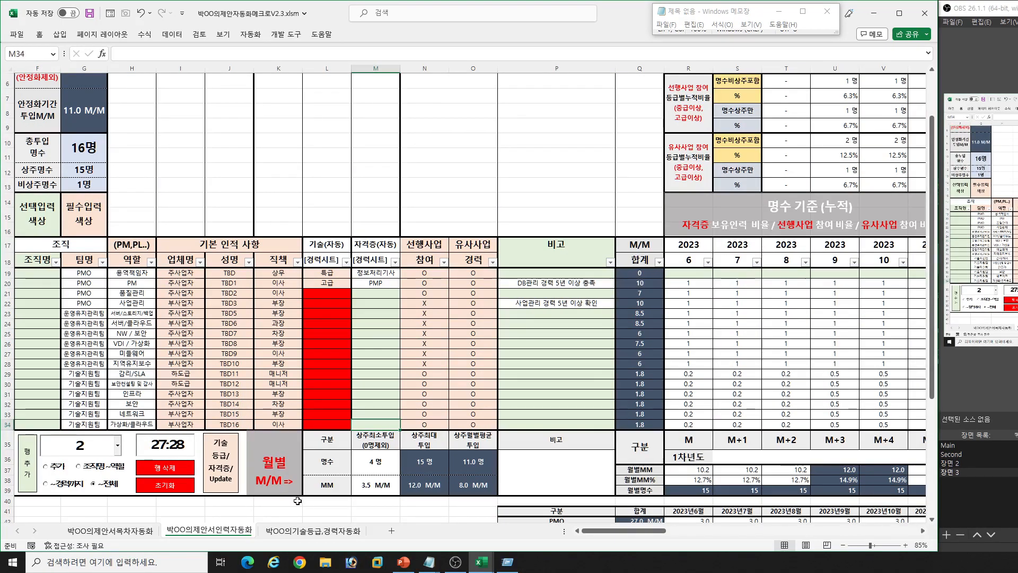
# - Compare the profile's automatic 성명 and 소속 fields with the staffing sheet, ending on the 박OO의기술등급,경력자동화 sheet
pyautogui.click(301, 531)
pyautogui.click(639, 168)
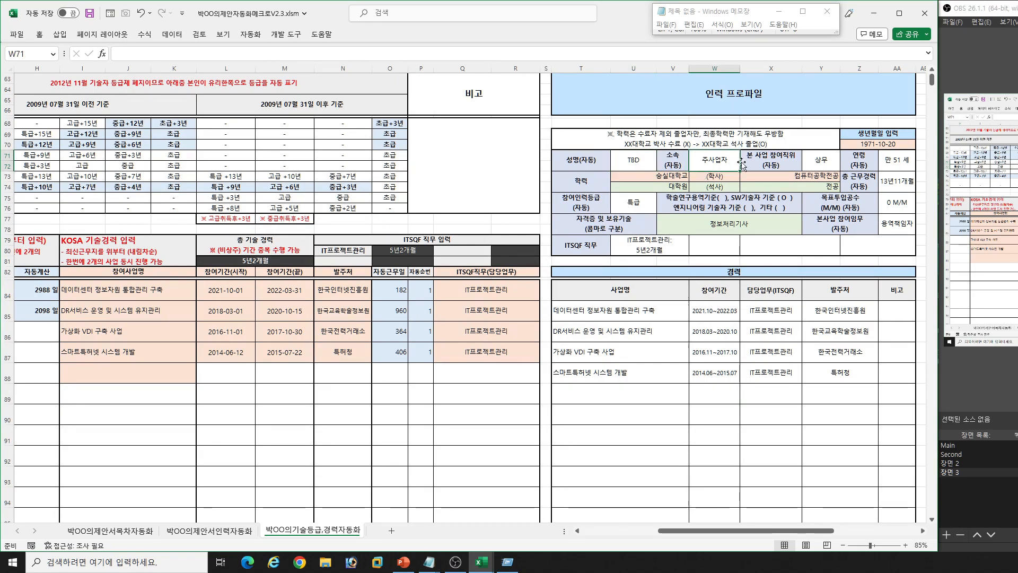
pyautogui.click(245, 532)
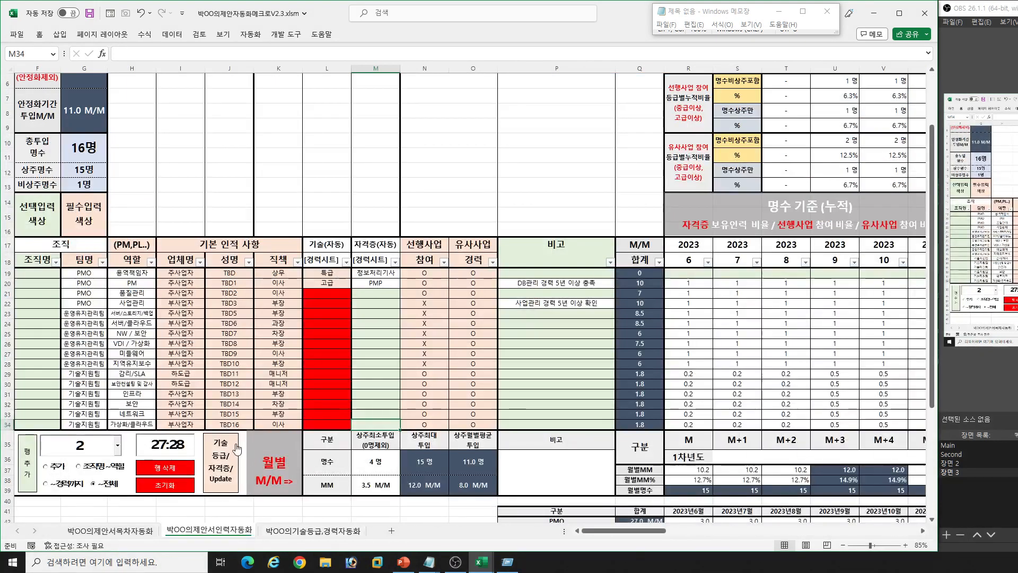
pyautogui.click(301, 531)
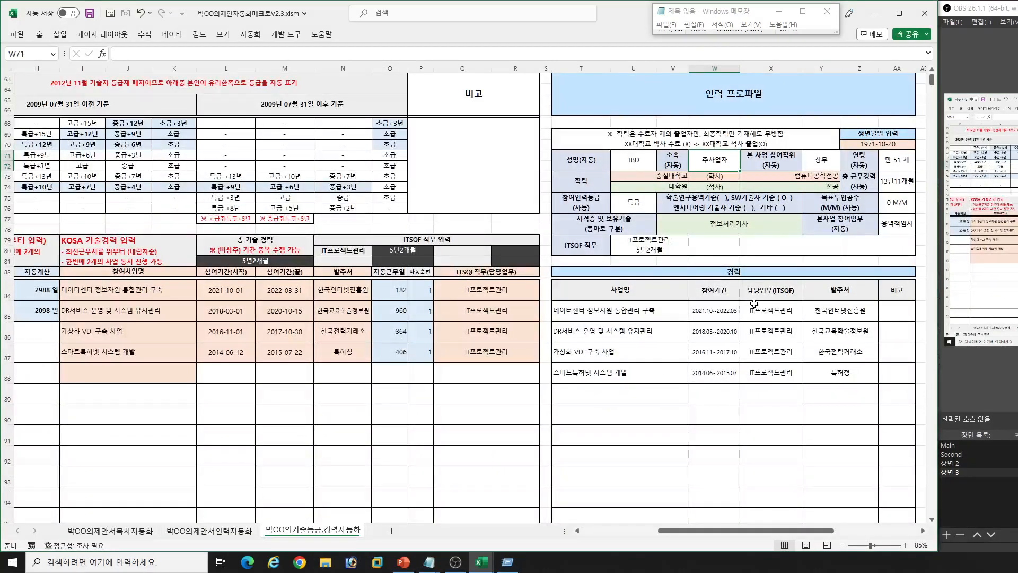
# - Examine the profile's 학력, 생년월일, 연령, 총 근무경력, 목표투입공수(M/M) and 자격증 및 보유기술 fields
pyautogui.click(647, 176)
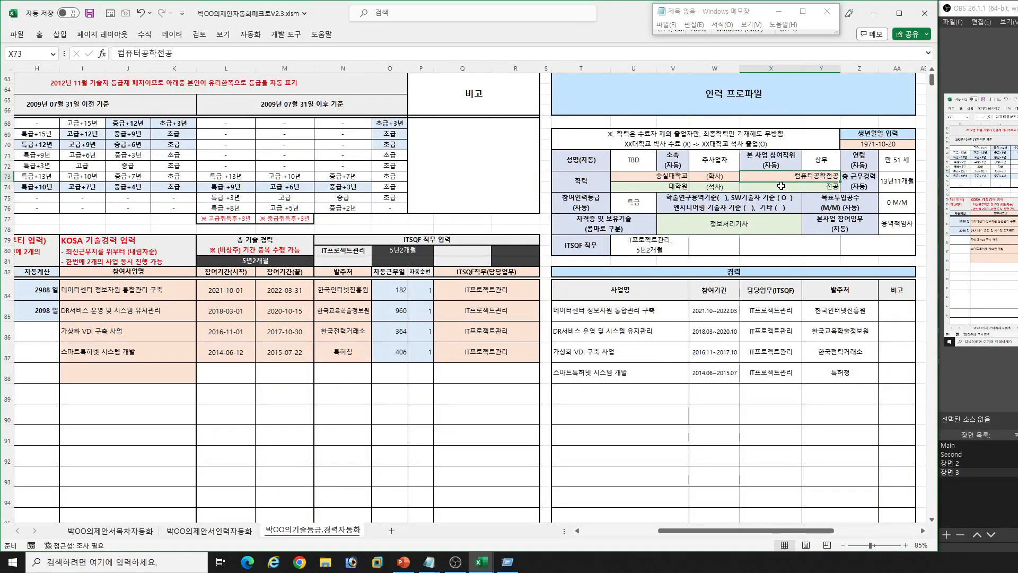
pyautogui.click(893, 164)
pyautogui.click(876, 145)
pyautogui.click(893, 161)
pyautogui.click(897, 182)
pyautogui.click(904, 209)
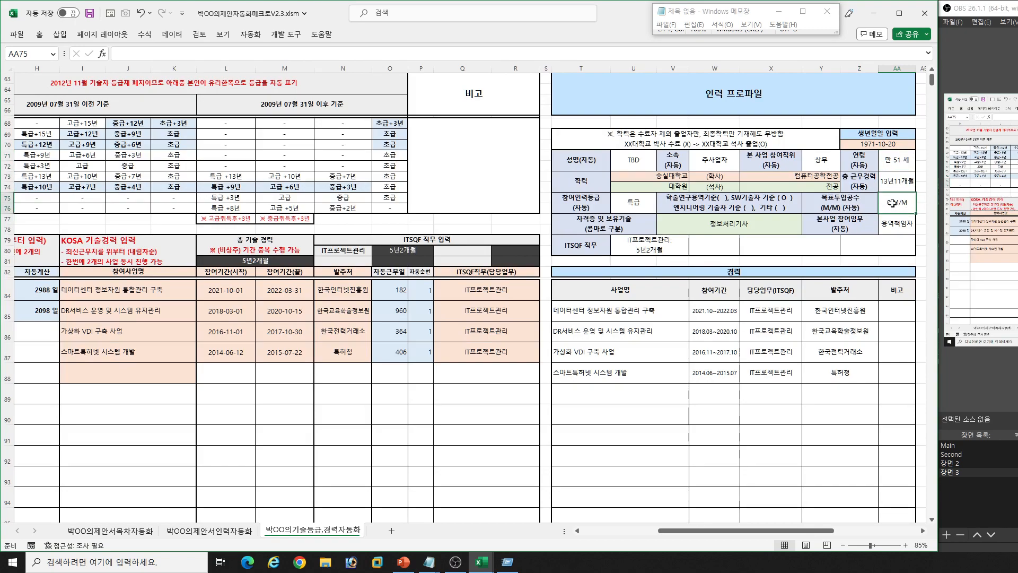
pyautogui.click(780, 221)
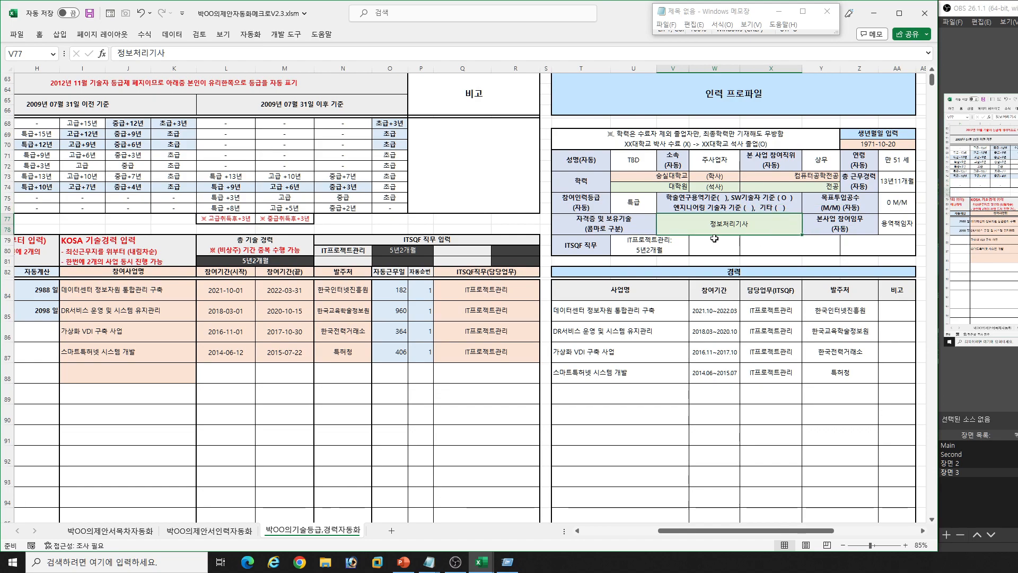
# - Highlight the manual inputs: 학력 school and major cells, 자격증 및 보유기술, and the KOSA 기술경력 project rows
pyautogui.moveTo(661, 177); pyautogui.dragTo(667, 184)
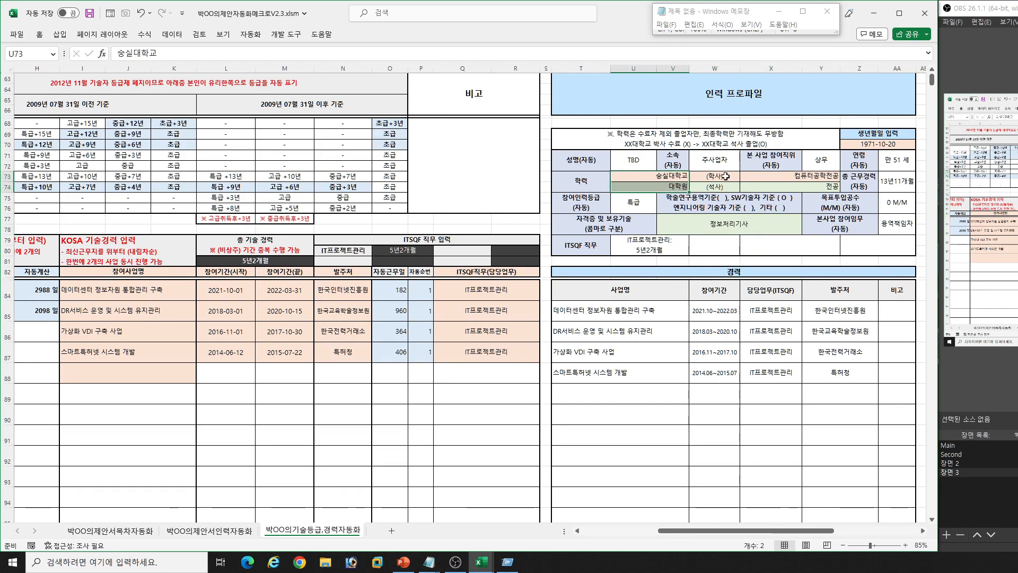
pyautogui.moveTo(744, 177); pyautogui.dragTo(778, 185)
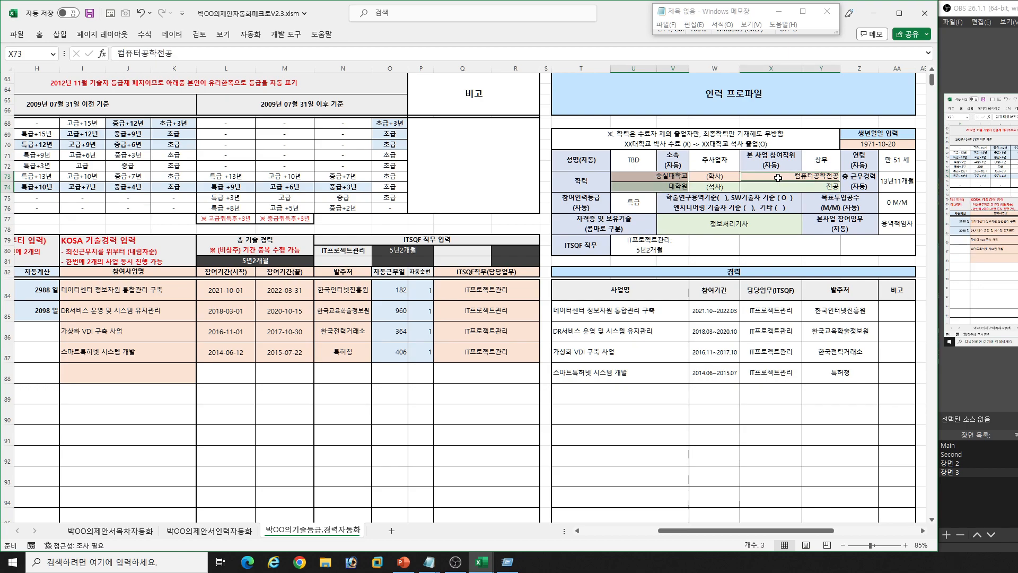
pyautogui.keyDown('ctrl'); pyautogui.click(733, 222); pyautogui.keyUp('ctrl')
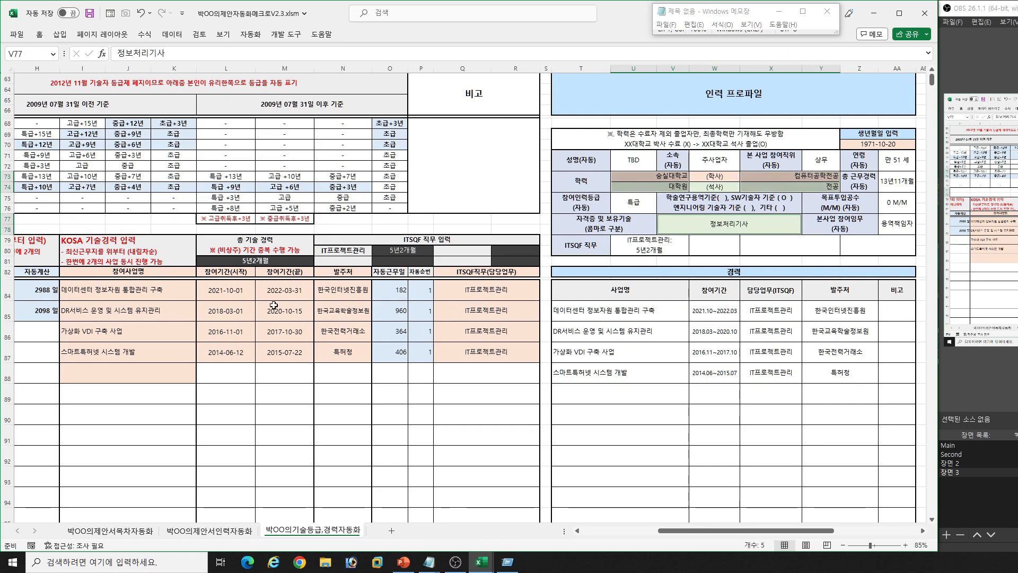
pyautogui.moveTo(137, 295); pyautogui.dragTo(296, 353)
pyautogui.click(341, 416)
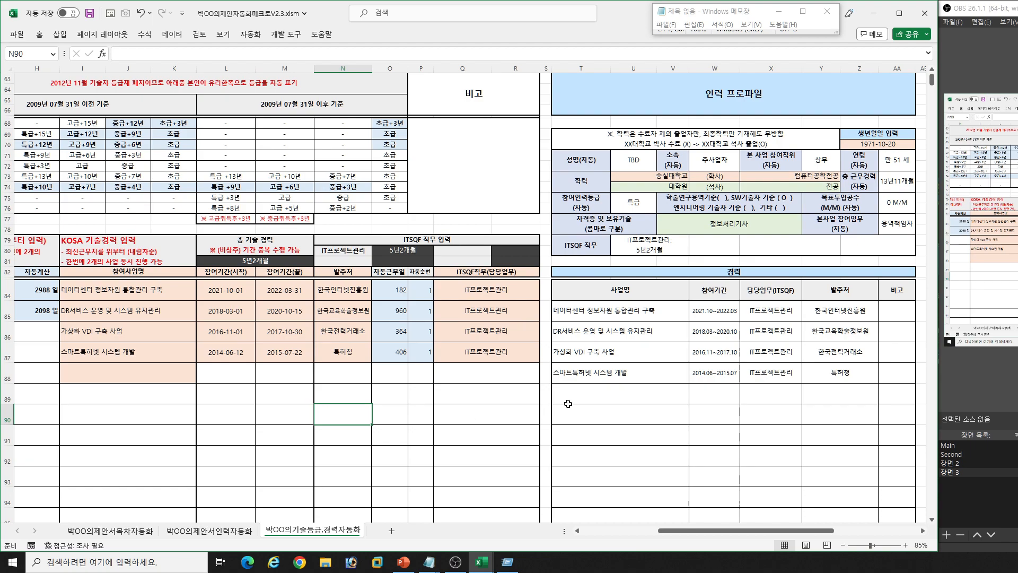
# - Examine the profile's 경력 table and highlight its ITSQF 직무 row
pyautogui.moveTo(632, 317); pyautogui.dragTo(827, 390)
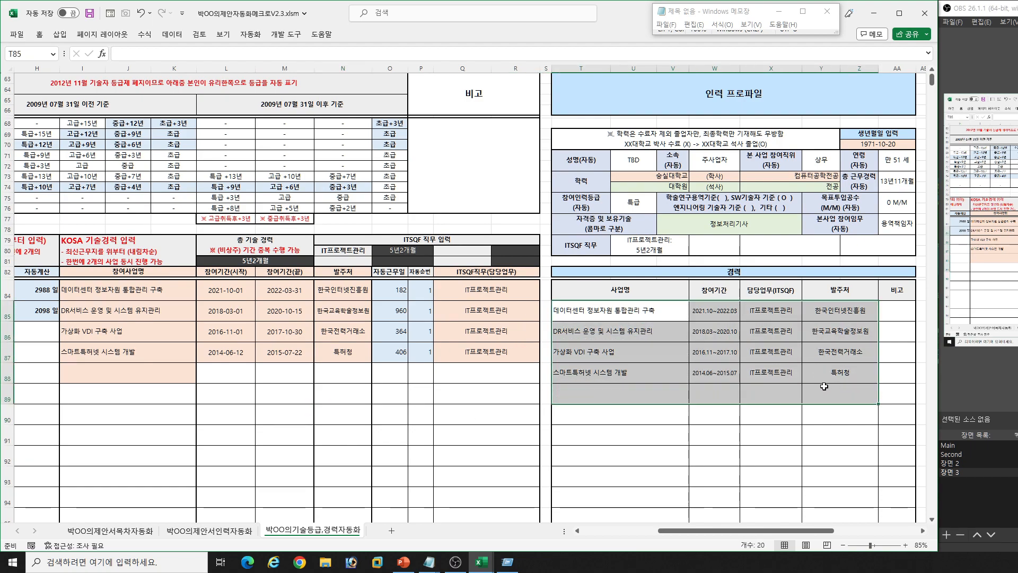
pyautogui.scroll(-2, 780, 376)
pyautogui.scroll(-3, 780, 373)
pyautogui.scroll(1, 739, 403)
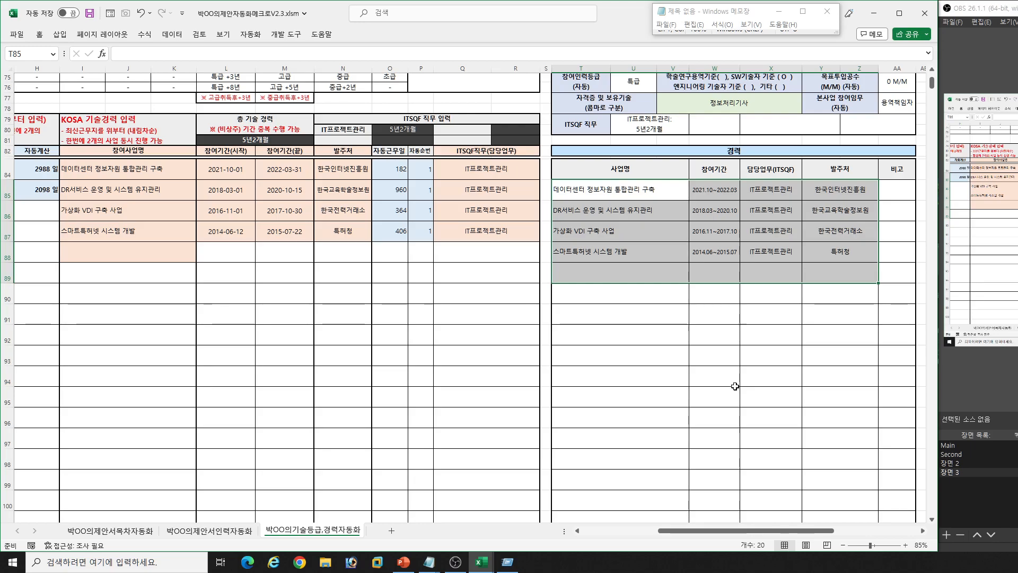
pyautogui.scroll(2, 726, 377)
pyautogui.click(673, 308)
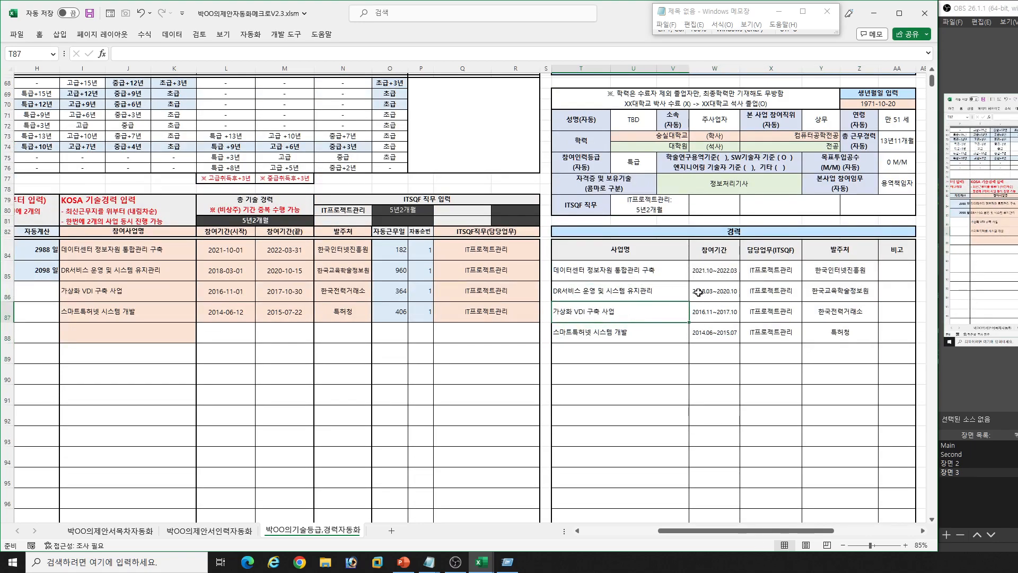
pyautogui.click(763, 287)
pyautogui.moveTo(598, 200); pyautogui.dragTo(626, 208)
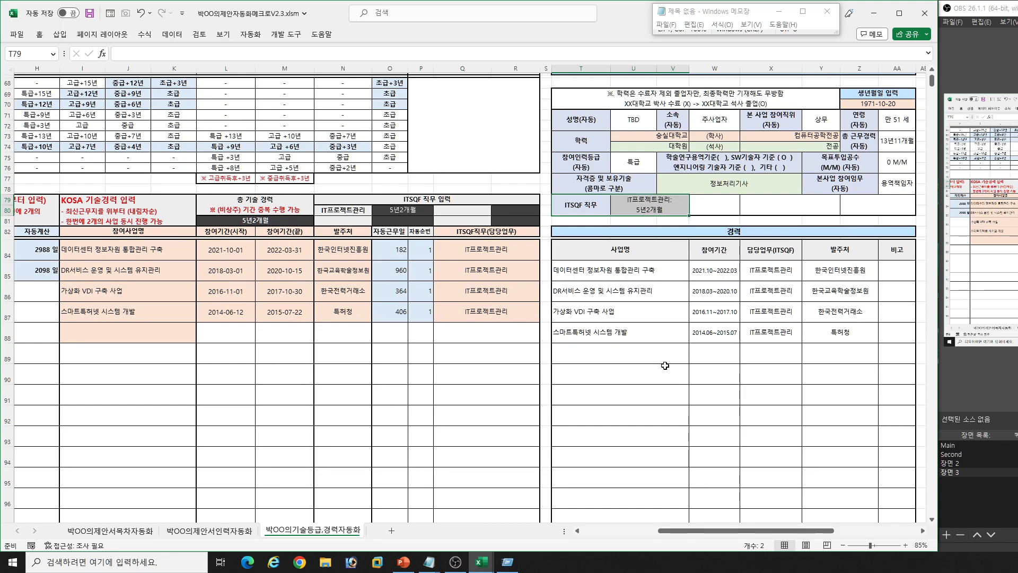
# - Examine the ITSQF 직무 cells for 데이터베이스관리 and IT시스템관리 in the TBD1 profile
pyautogui.scroll(-13, 665, 364)
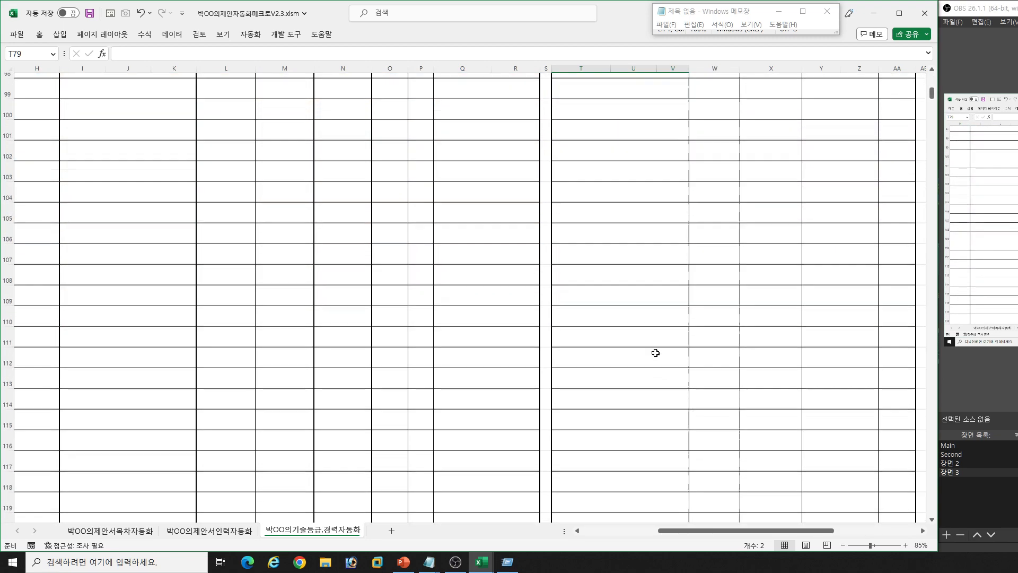
pyautogui.scroll(-5, 653, 347)
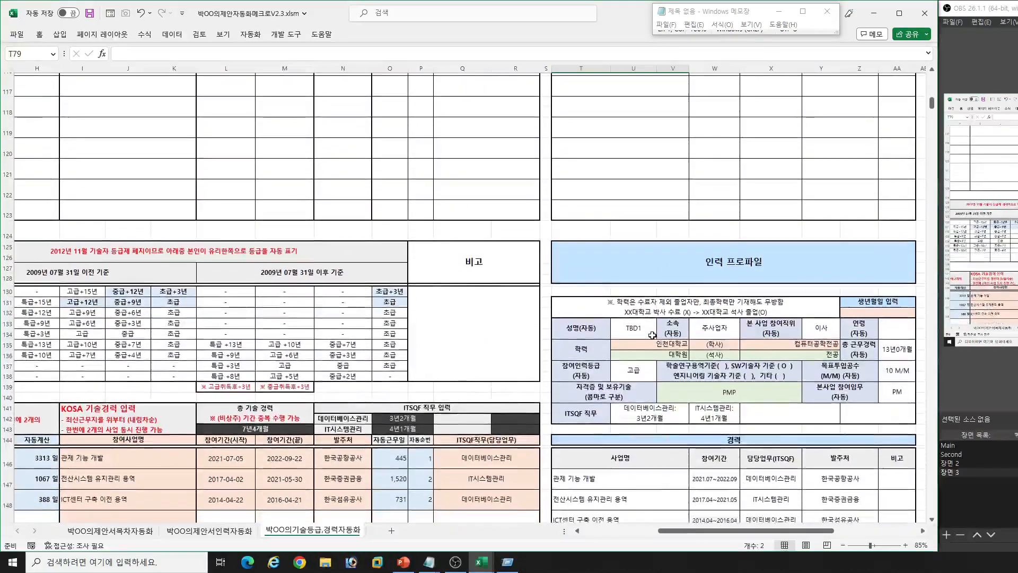
pyautogui.scroll(-1, 650, 330)
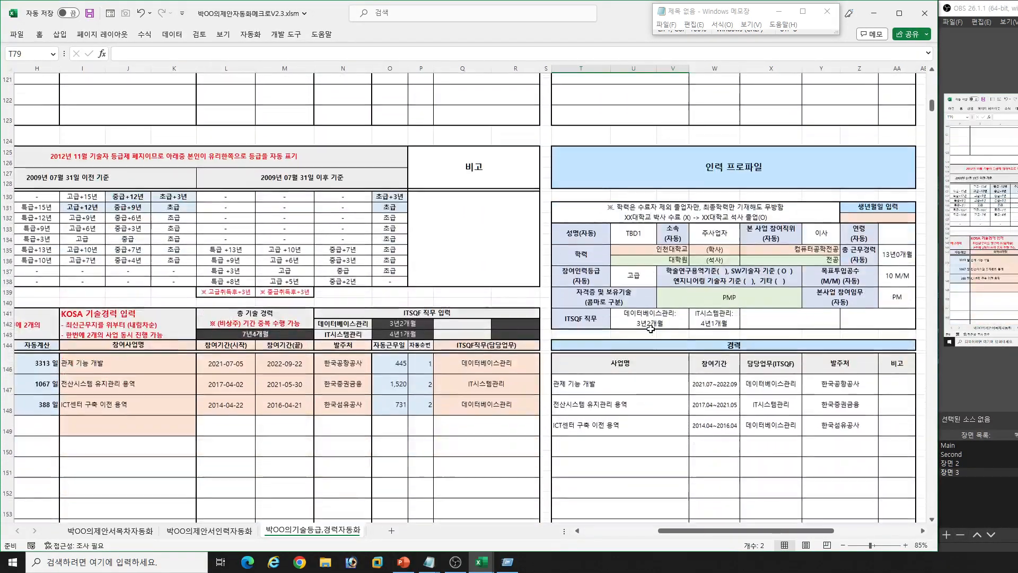
pyautogui.scroll(-1, 651, 329)
pyautogui.click(628, 290)
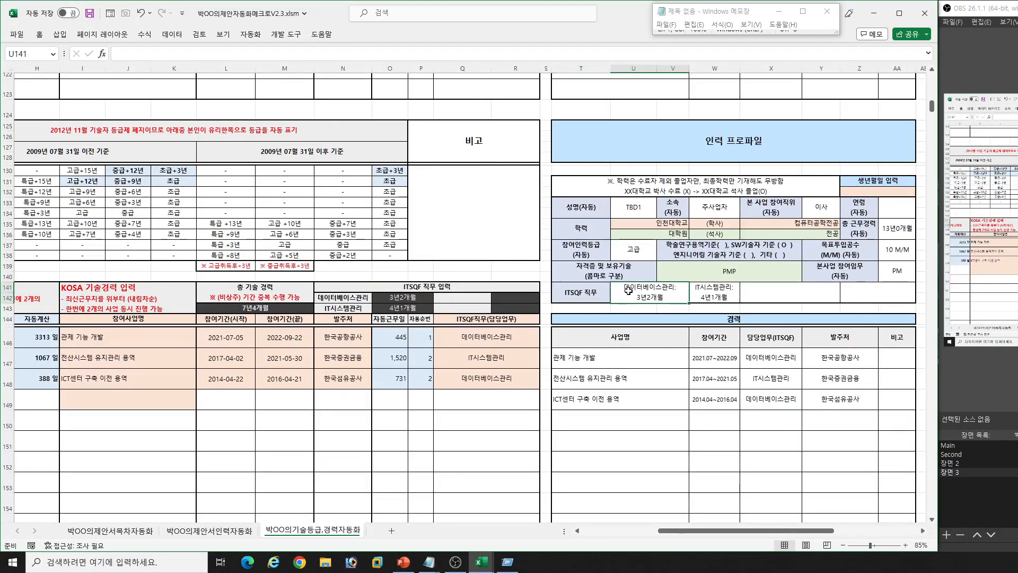
pyautogui.click(708, 295)
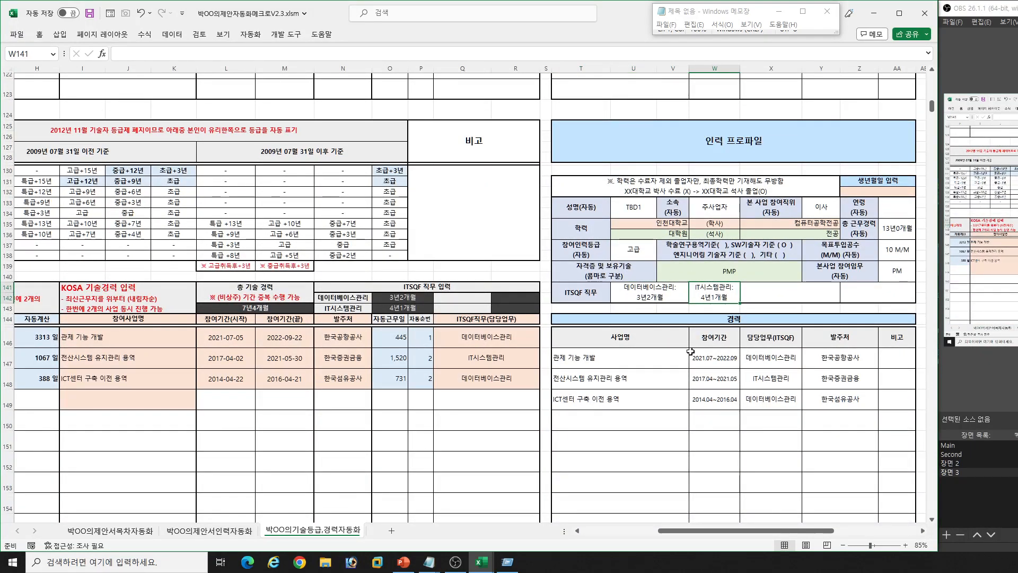
# - Try IT프로젝트사업관리 as the ITSQF직무 in the empty fourth row of the KOSA 기술경력 table, and clear it again
pyautogui.click(537, 403)
pyautogui.click(544, 407)
pyautogui.press('Down')
pyautogui.press('Down')
pyautogui.press('Down')
pyautogui.press('Down')
pyautogui.press('Down')
pyautogui.press('Down')
pyautogui.press('Return')
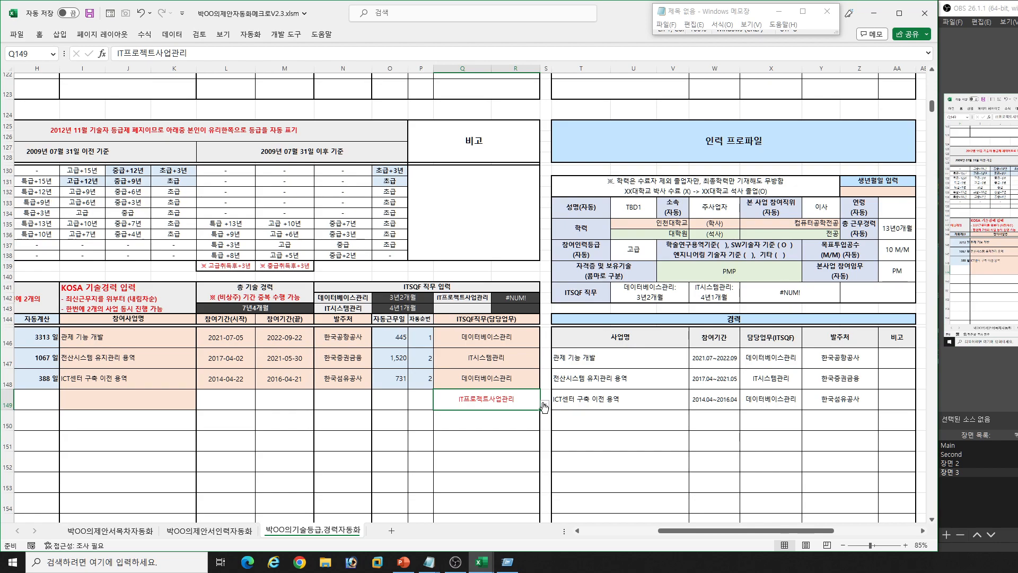
pyautogui.press('Delete')
# - Examine the 기술등급 result, 총 경력 and the 전문학사 row's grade criteria before and after 2009년 07월 31일
pyautogui.press('Left')
pyautogui.press('Left')
pyautogui.press('Left')
pyautogui.press('Left')
pyautogui.press('Left')
pyautogui.press('Left')
pyautogui.press('Left')
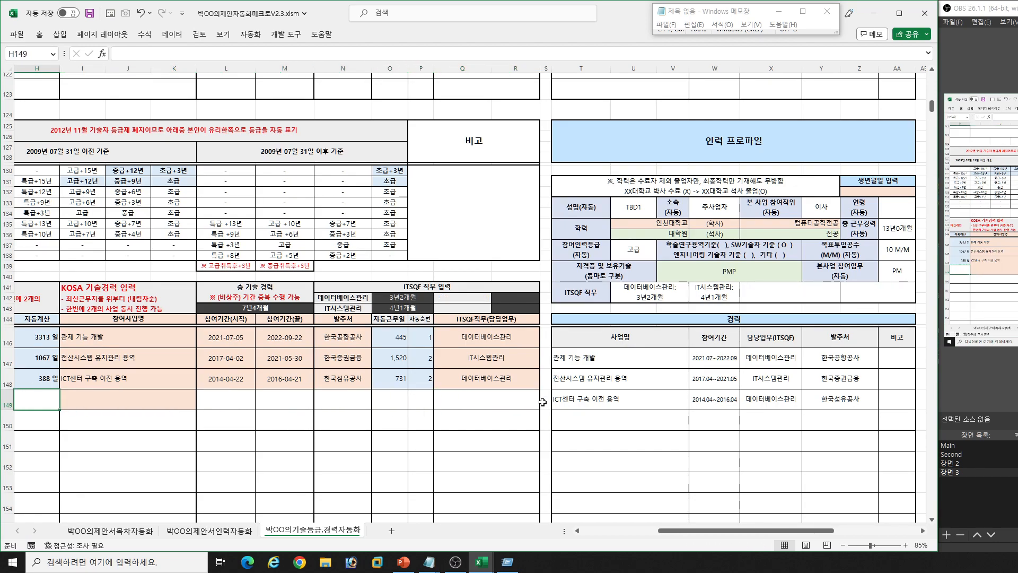
pyautogui.press('Left')
pyautogui.press('Left')
pyautogui.press('Left')
pyautogui.press('Left')
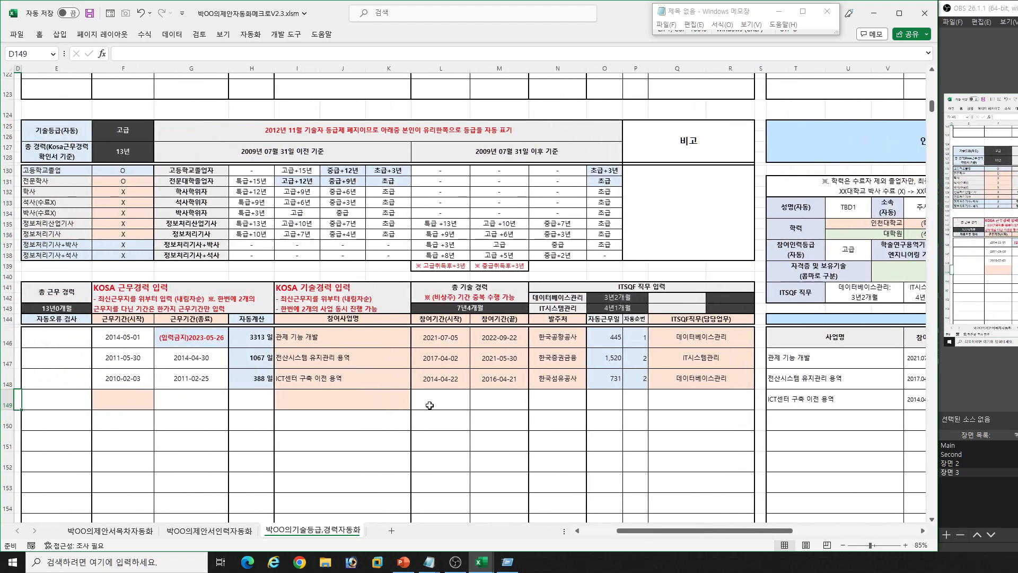
pyautogui.click(129, 182)
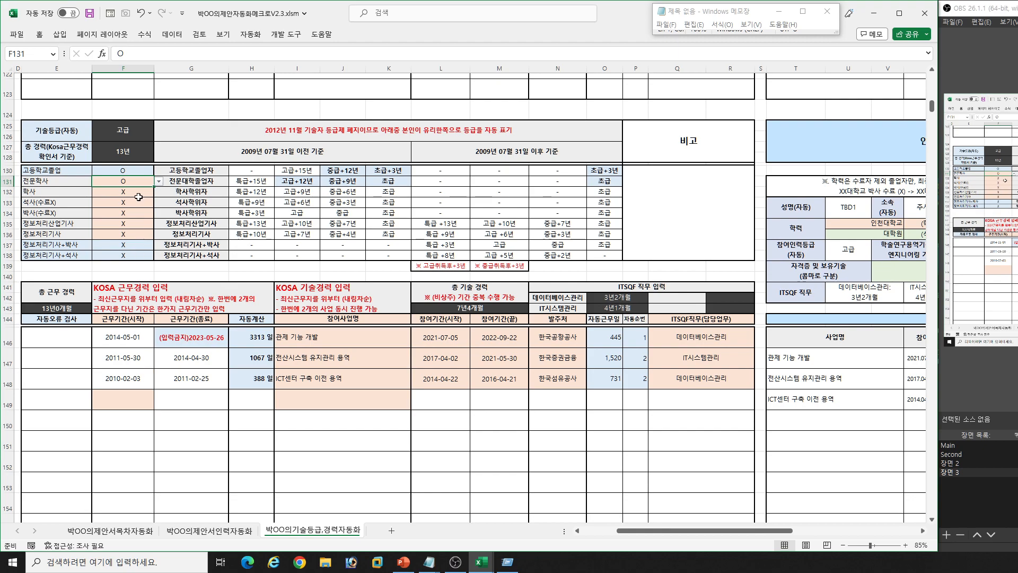
pyautogui.click(130, 152)
pyautogui.click(300, 179)
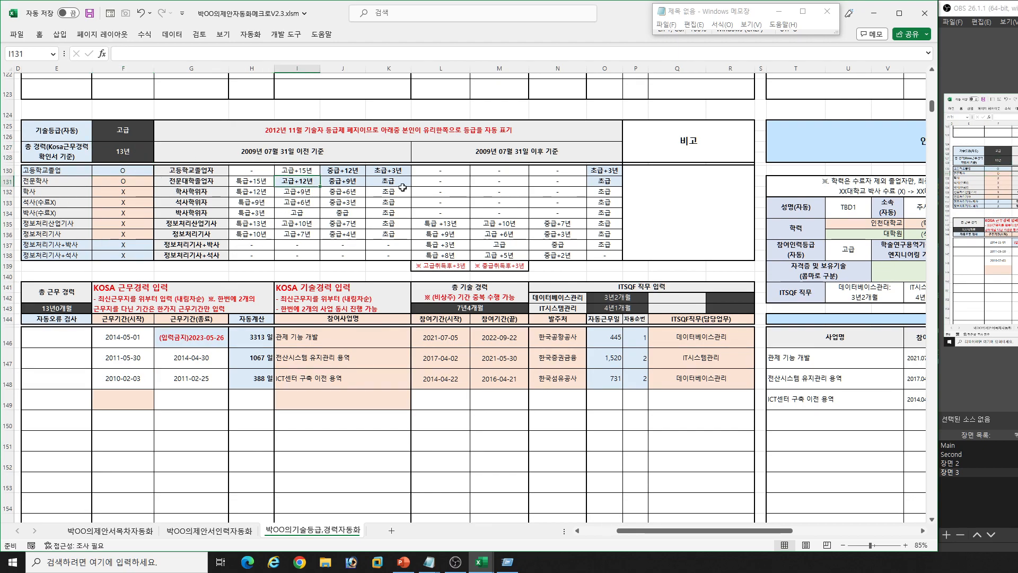
pyautogui.click(447, 180)
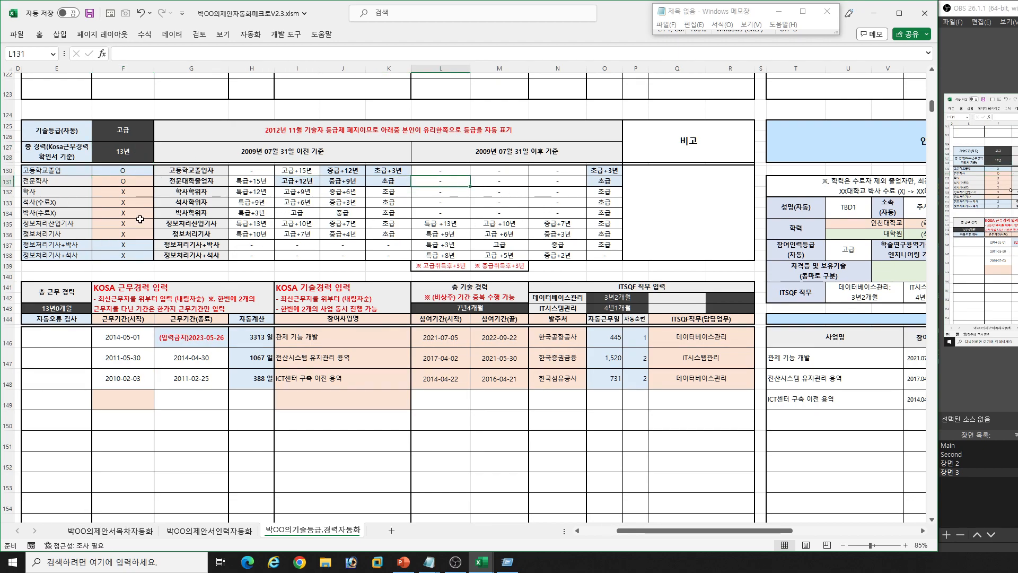
pyautogui.moveTo(312, 185); pyautogui.dragTo(388, 185)
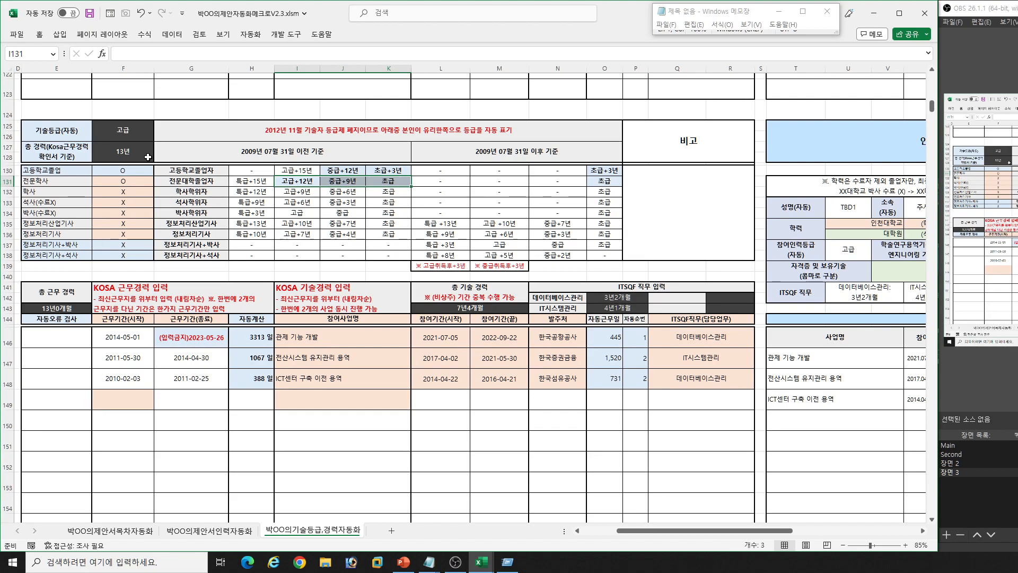
# - Examine the post-2009 grade criteria for 정보처리산업기사 and 정보처리기사, together with the criteria table's period headings
pyautogui.moveTo(439, 225); pyautogui.dragTo(605, 224)
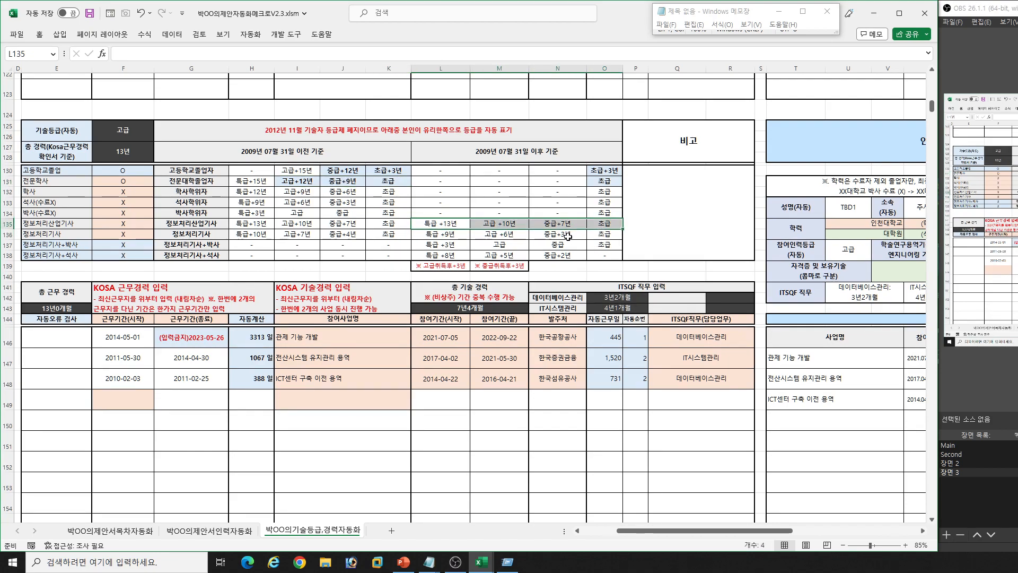
pyautogui.moveTo(597, 233); pyautogui.dragTo(466, 226)
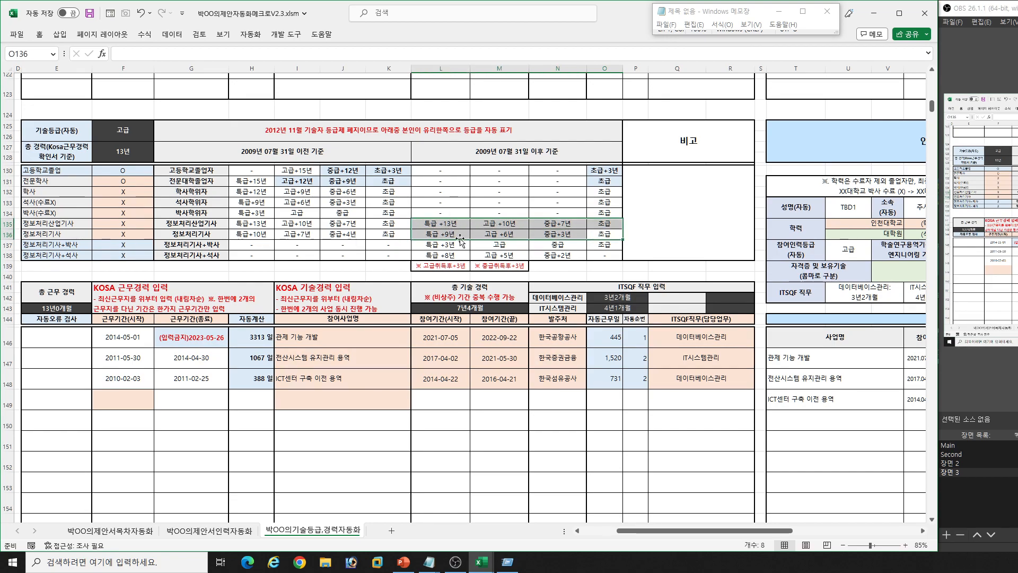
pyautogui.click(343, 153)
pyautogui.click(457, 152)
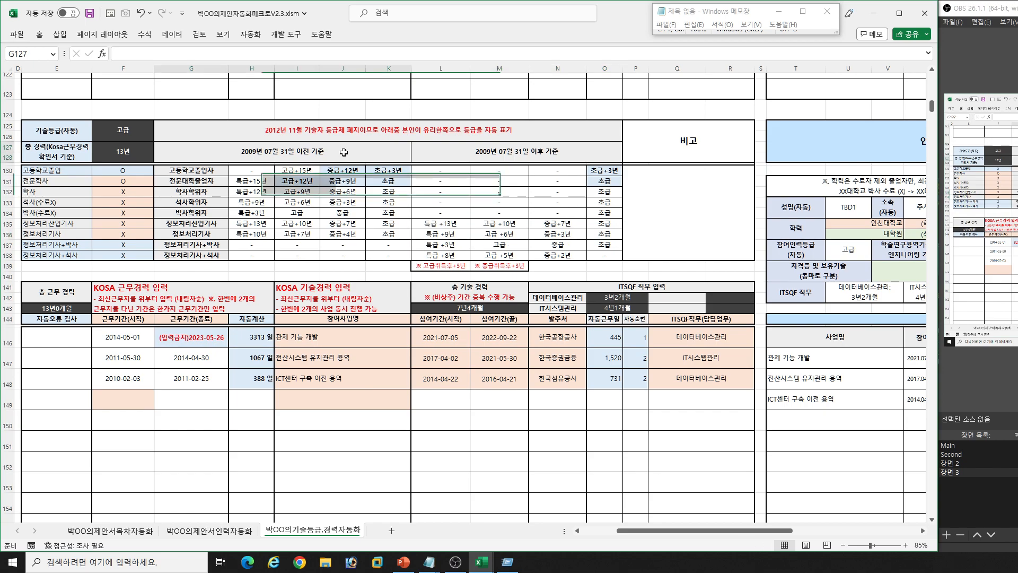
pyautogui.click(376, 152)
pyautogui.click(295, 136)
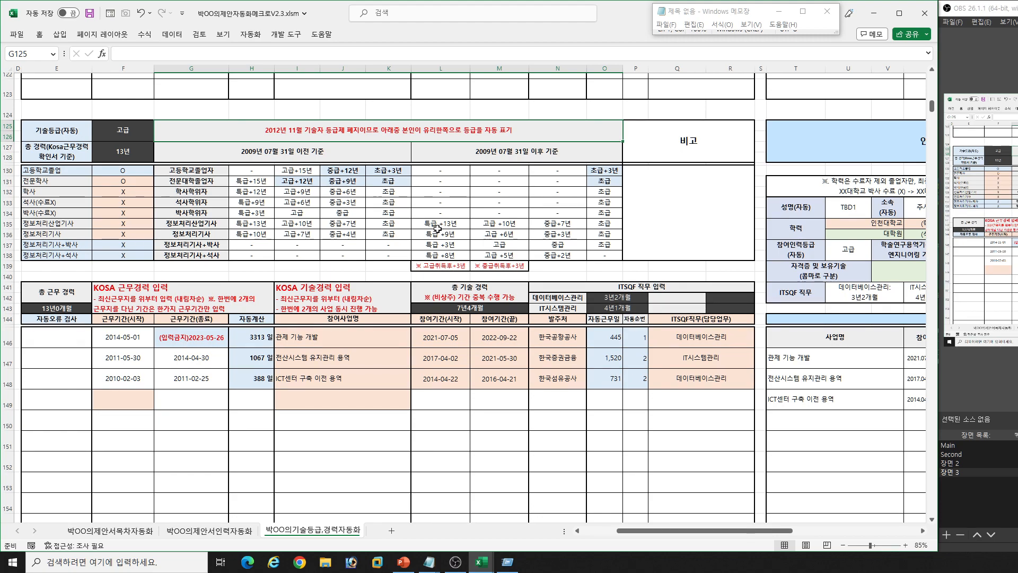
pyautogui.click(300, 215)
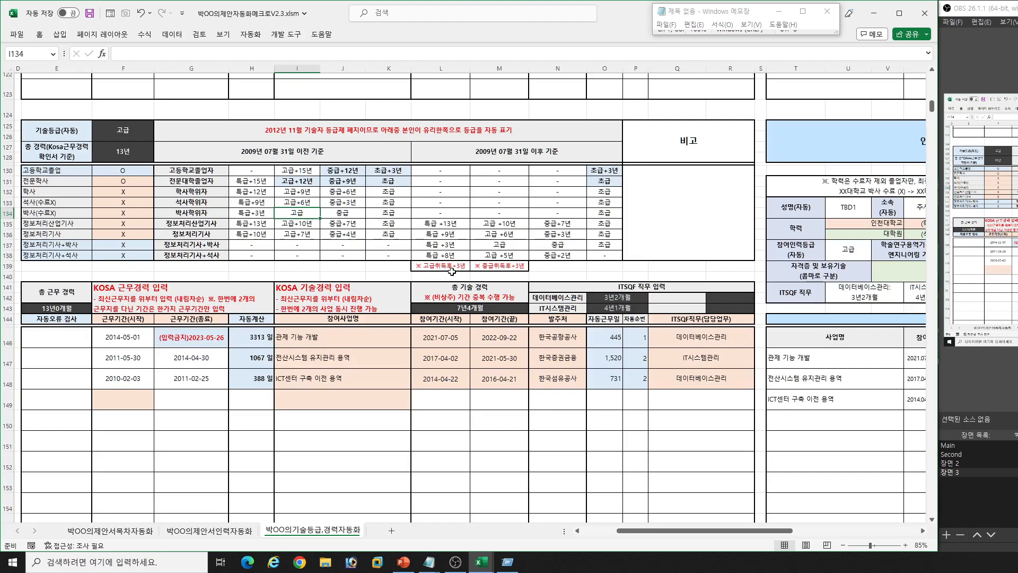
# - Highlight the project names and the start and end dates of the three KOSA 기술경력 entries
pyautogui.click(358, 351)
pyautogui.moveTo(367, 337); pyautogui.dragTo(369, 377)
pyautogui.moveTo(426, 342); pyautogui.dragTo(507, 380)
# - Try 2012-04-21 as the 참여기간(끝) of ICT센터 구축 이전 용역, and undo the change
pyautogui.doubleClick(508, 386)
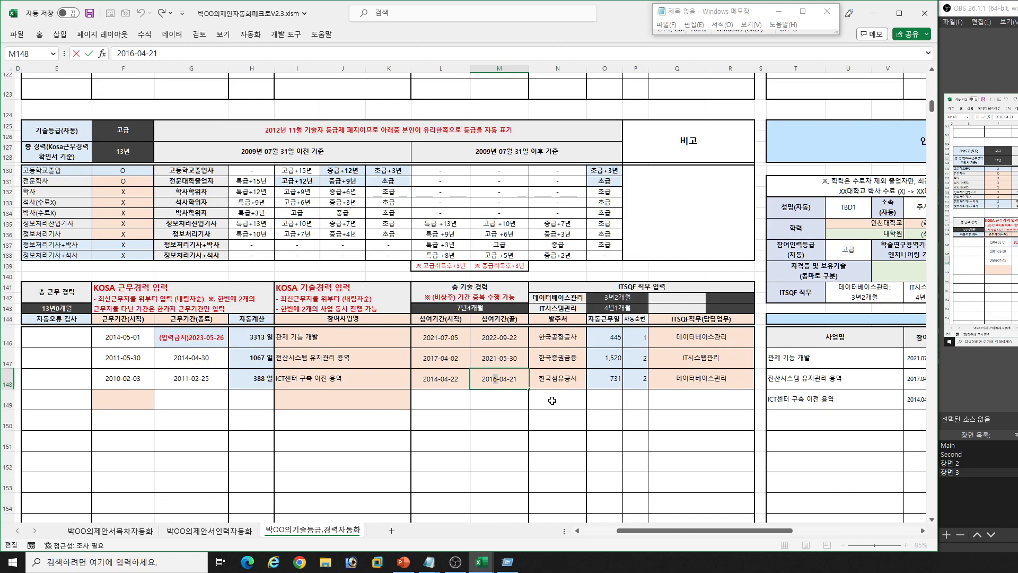
pyautogui.press('BackSpace')
pyautogui.write('2')
pyautogui.press('Return')
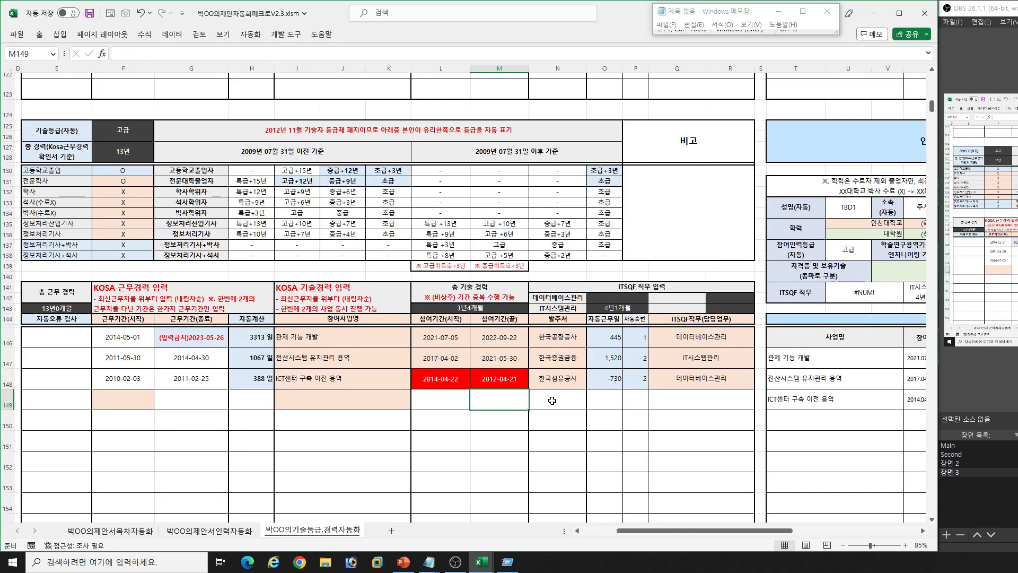
pyautogui.click(494, 378)
pyautogui.hotkey('ctrl', 'z')
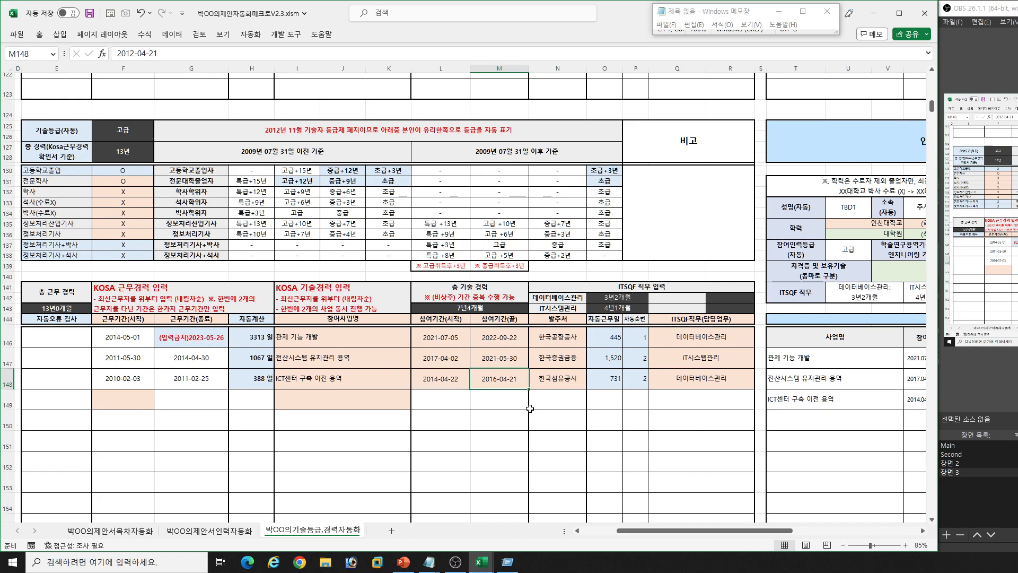
# - Compare the ITSQF직무 entry of ICT센터 구축 이전 용역 with the 인력 프로파일 경력 table, and view the preceding person's profile
pyautogui.click(664, 378)
pyautogui.hotkey('alt', 'Down')
pyautogui.click(664, 391)
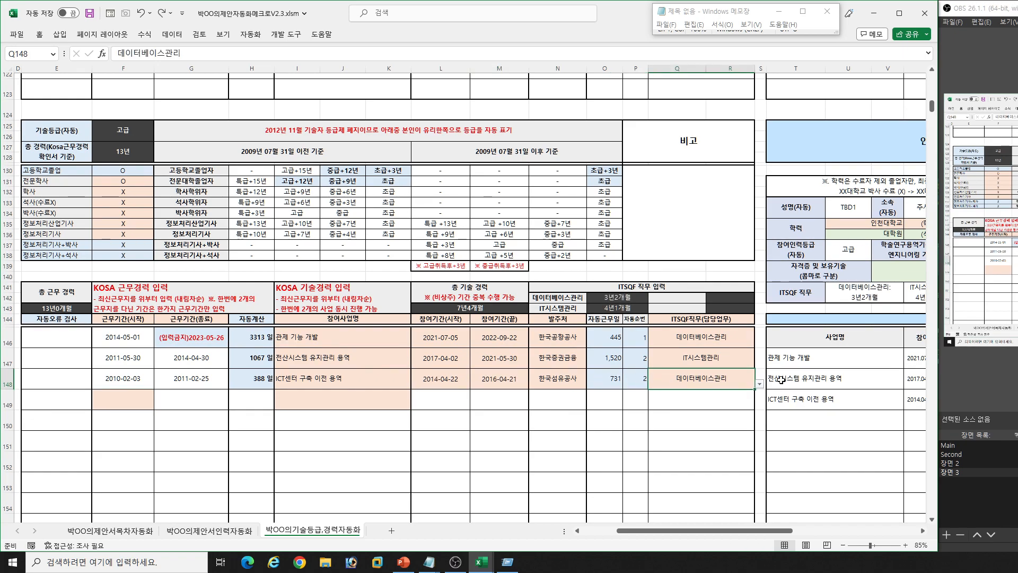
pyautogui.click(873, 374)
pyautogui.press('Tab')
pyautogui.press('Tab')
pyautogui.click(855, 380)
pyautogui.press('Tab')
pyautogui.press('Tab')
pyautogui.press('Tab')
pyautogui.click(741, 432)
pyautogui.moveTo(769, 530); pyautogui.dragTo(812, 526)
pyautogui.click(738, 269)
pyautogui.click(776, 350)
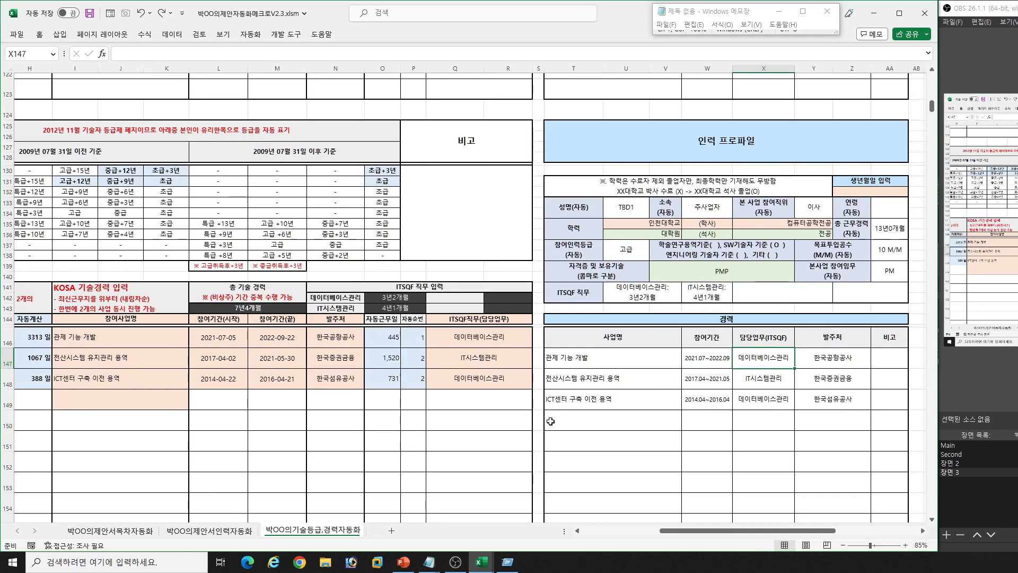
pyautogui.scroll(20, 600, 424)
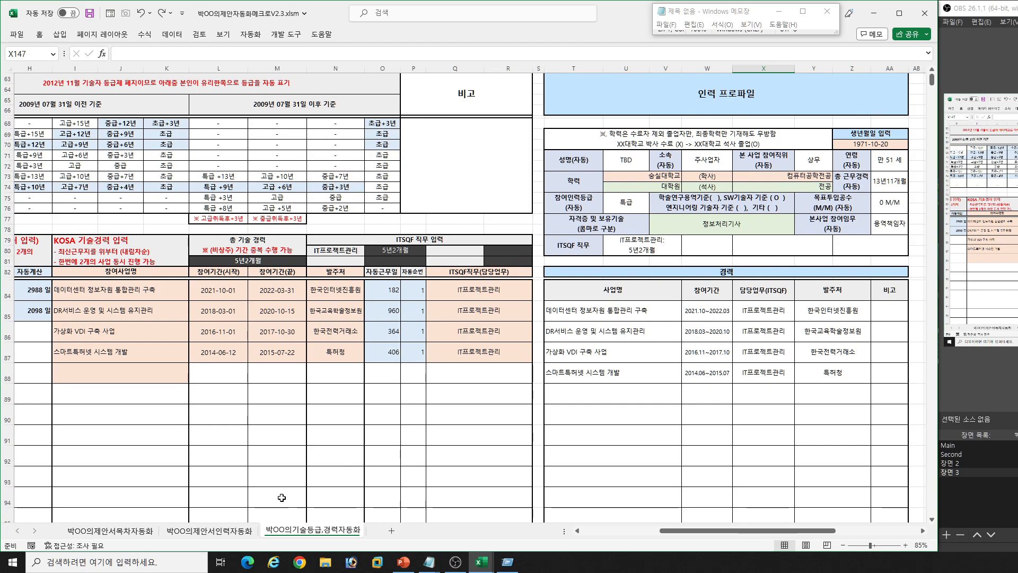
# - Go to the 제안서목차자동화 sheet and apply the 기본V view to show the contents table
pyautogui.click(125, 531)
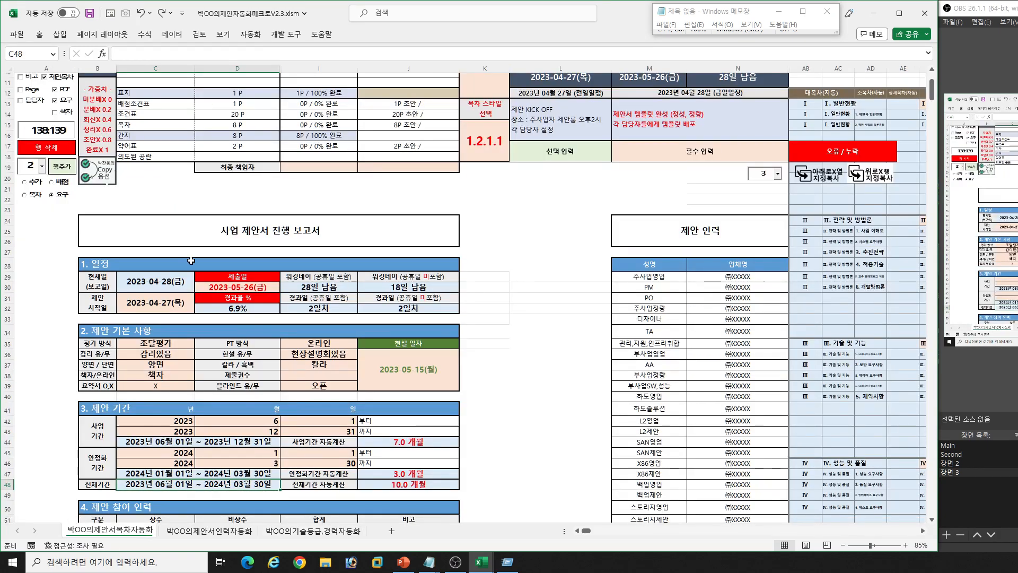
pyautogui.scroll(3, 118, 188)
pyautogui.click(31, 159)
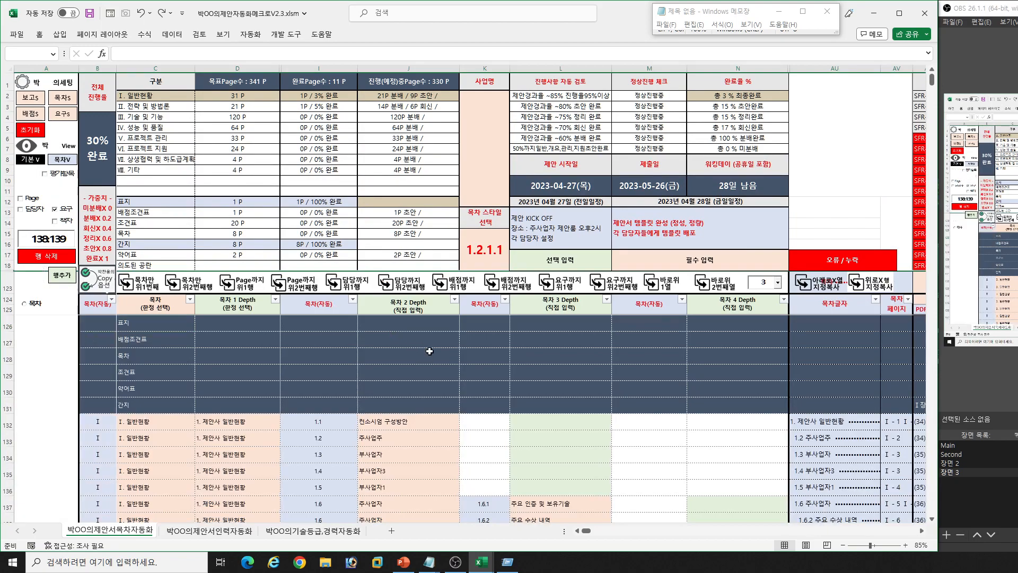
pyautogui.click(440, 356)
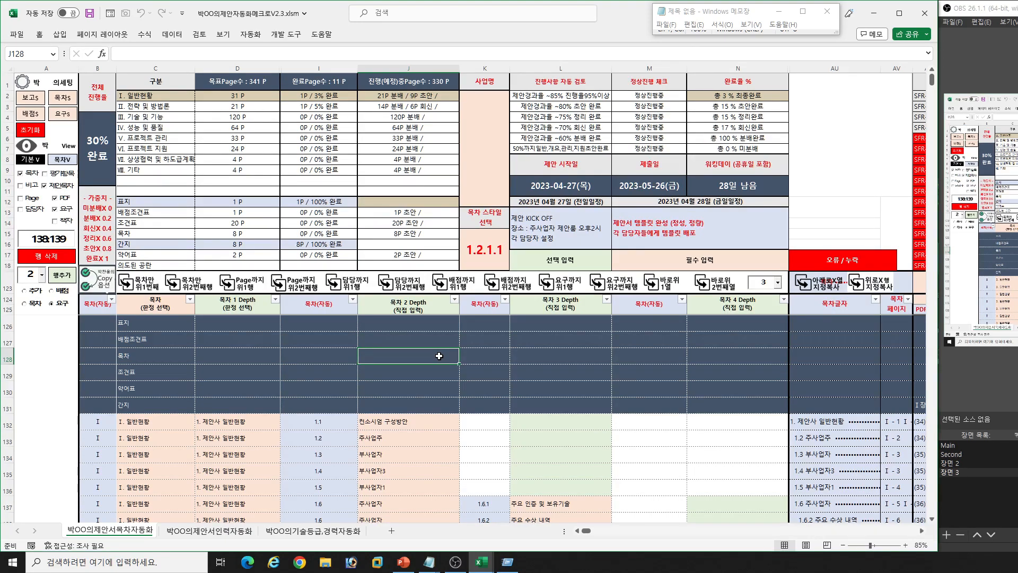
pyautogui.click(743, 453)
pyautogui.press('Right')
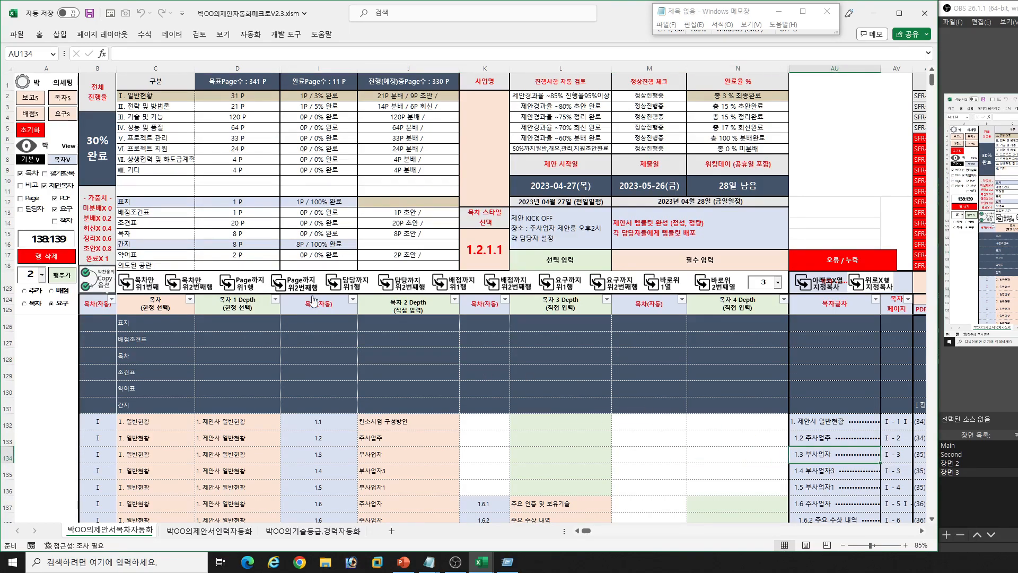
# - Show the 비고 column in the contents table
pyautogui.click(32, 186)
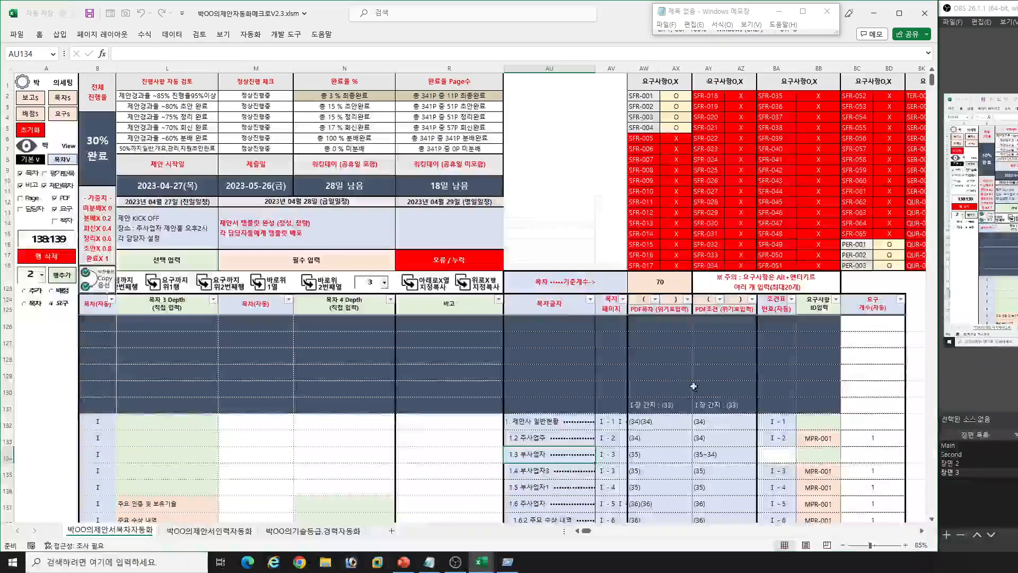
pyautogui.click(452, 421)
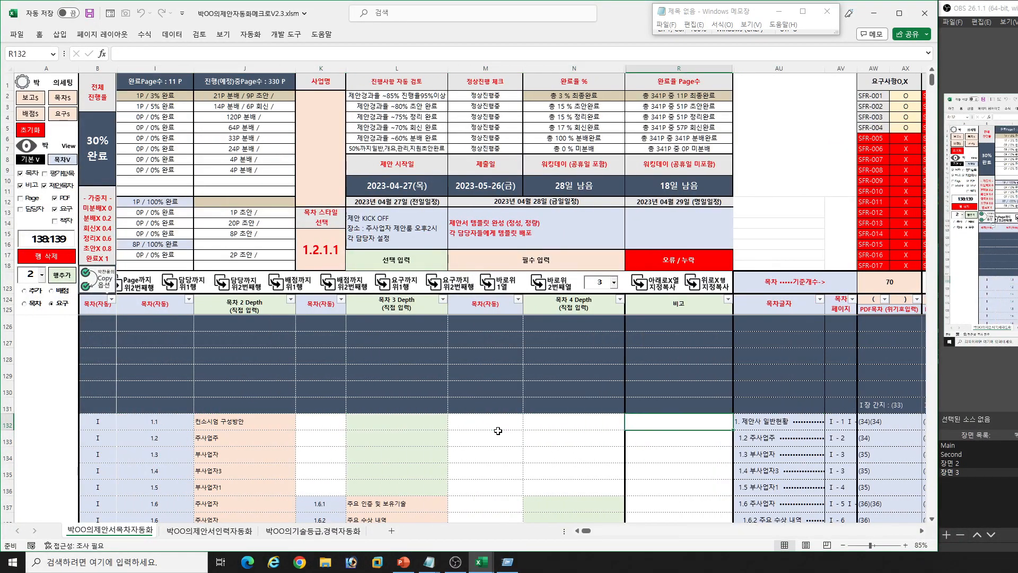
pyautogui.click(675, 441)
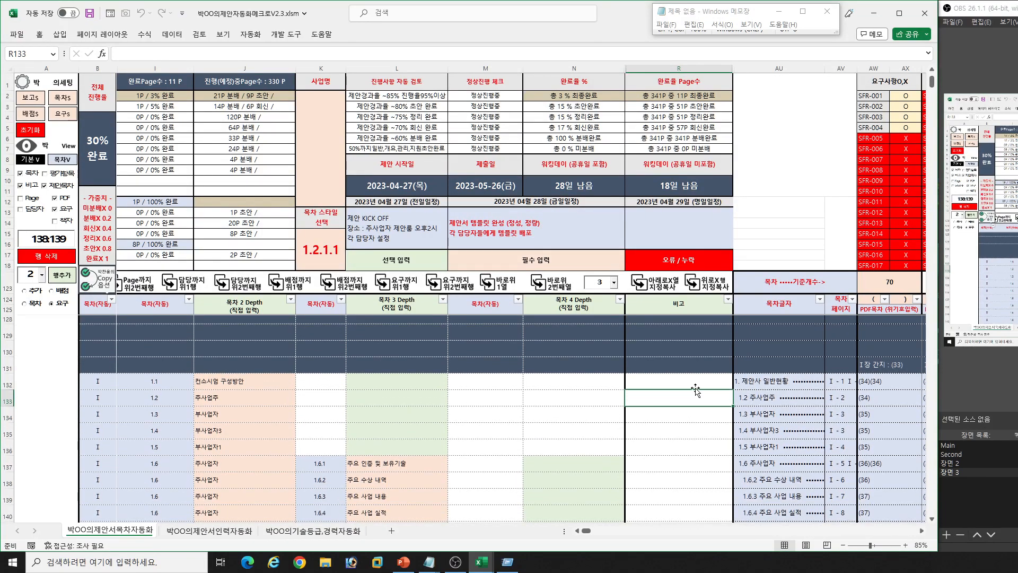
# - Look through the Ⅰ. 일반현황 contents rows beside the 비고 column, and return to the start of the table
pyautogui.scroll(-4, 684, 409)
pyautogui.scroll(-3, 689, 411)
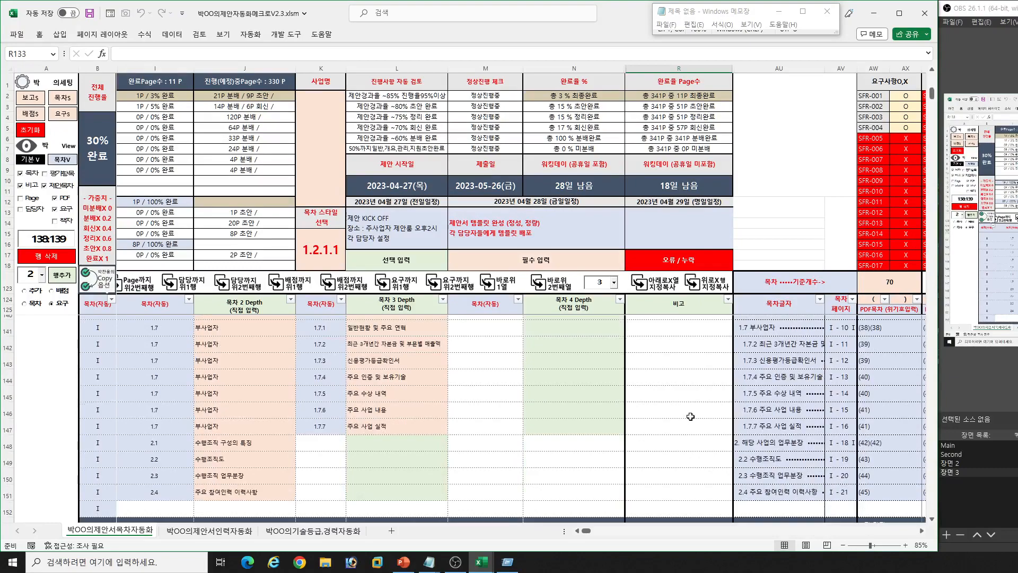
pyautogui.click(689, 412)
pyautogui.scroll(8, 688, 411)
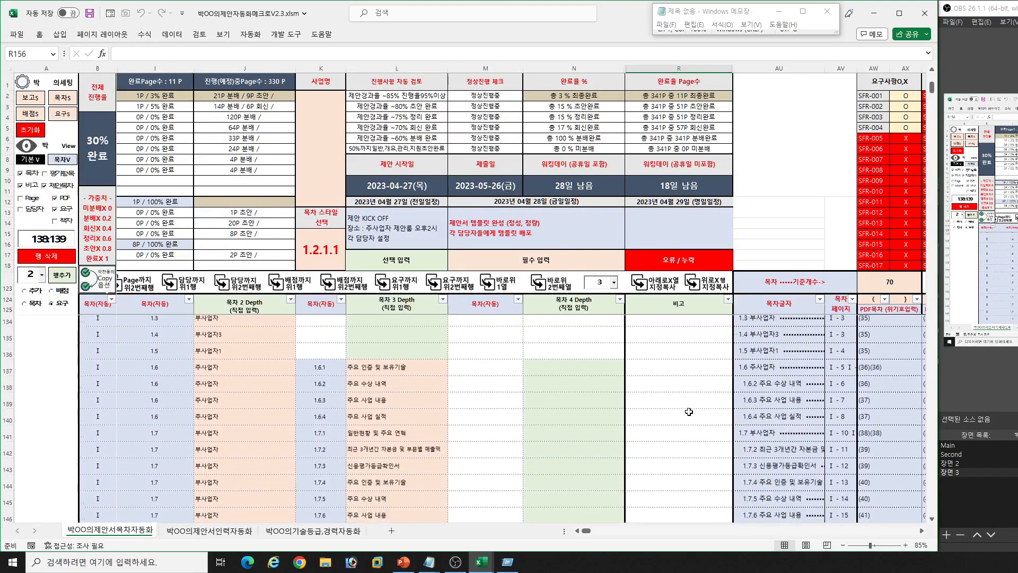
pyautogui.click(697, 426)
pyautogui.press('Left')
pyautogui.press('Left')
pyautogui.press('Left')
pyautogui.press('Left')
pyautogui.press('Left')
pyautogui.press('Left')
pyautogui.press('Left')
pyautogui.press('Left')
pyautogui.press('Left')
pyautogui.press('Left')
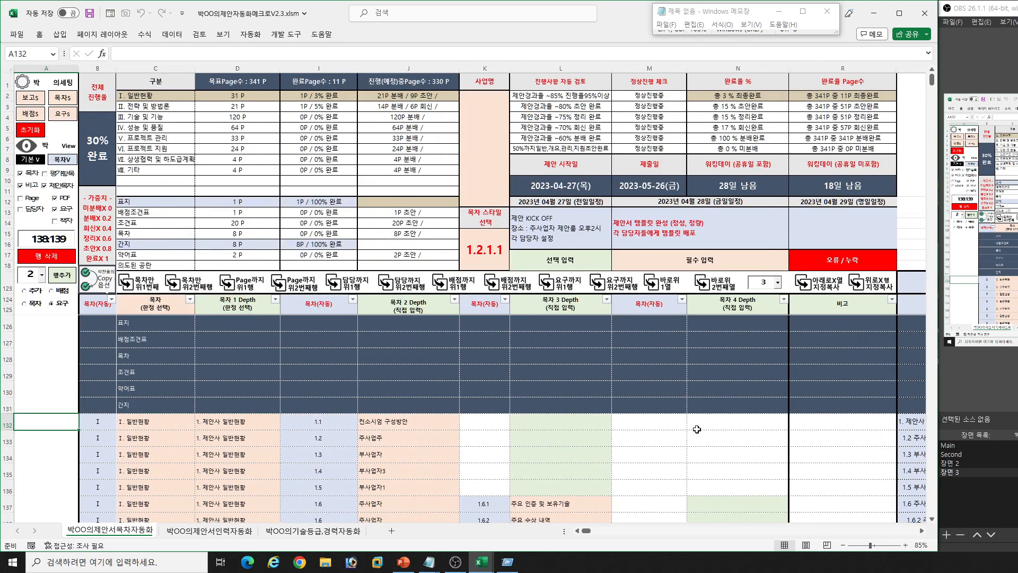